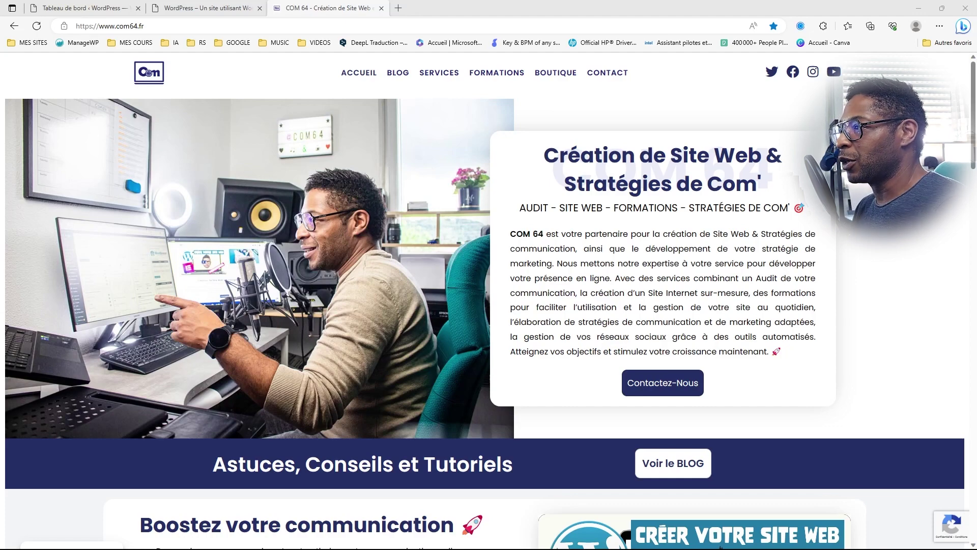
Switch to the WordPress dashboard and delete the Akismet Anti-Spam and Hello Dolly plugins.
{"action": "left_click", "coordinate": [97, 9]}
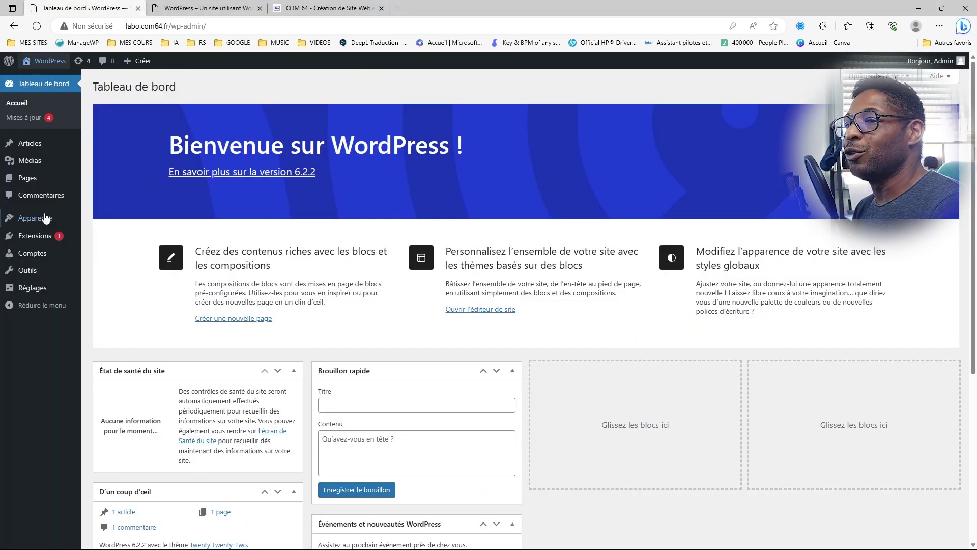
{"action": "mouse_move", "coordinate": [11, 235]}
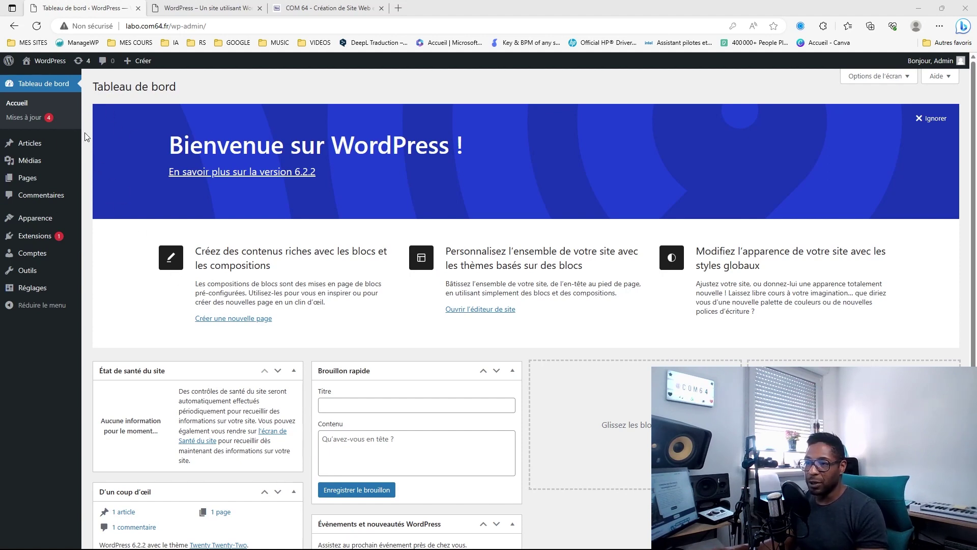
{"action": "mouse_move", "coordinate": [51, 259]}
{"action": "left_click", "coordinate": [45, 237]}
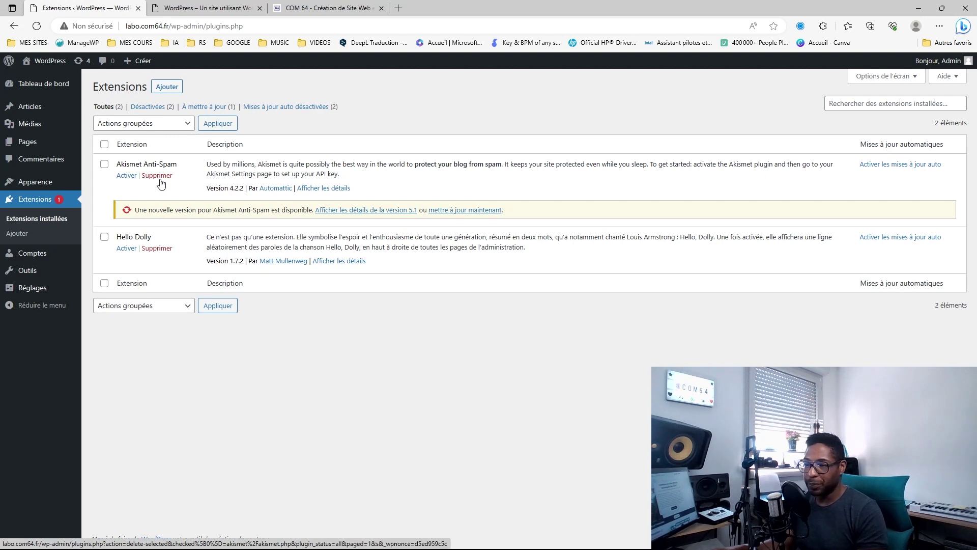
{"action": "left_click", "coordinate": [157, 175]}
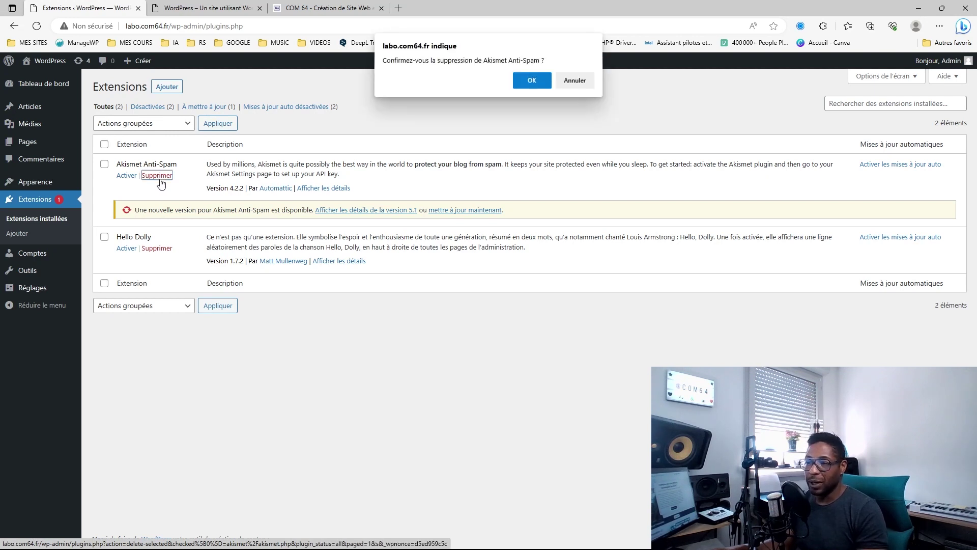
{"action": "left_click", "coordinate": [534, 84]}
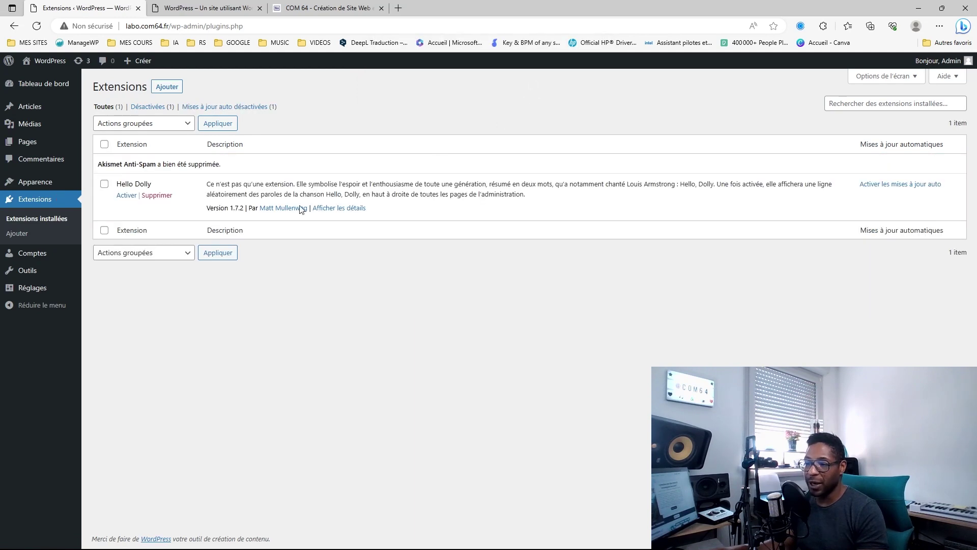
{"action": "left_click", "coordinate": [157, 196]}
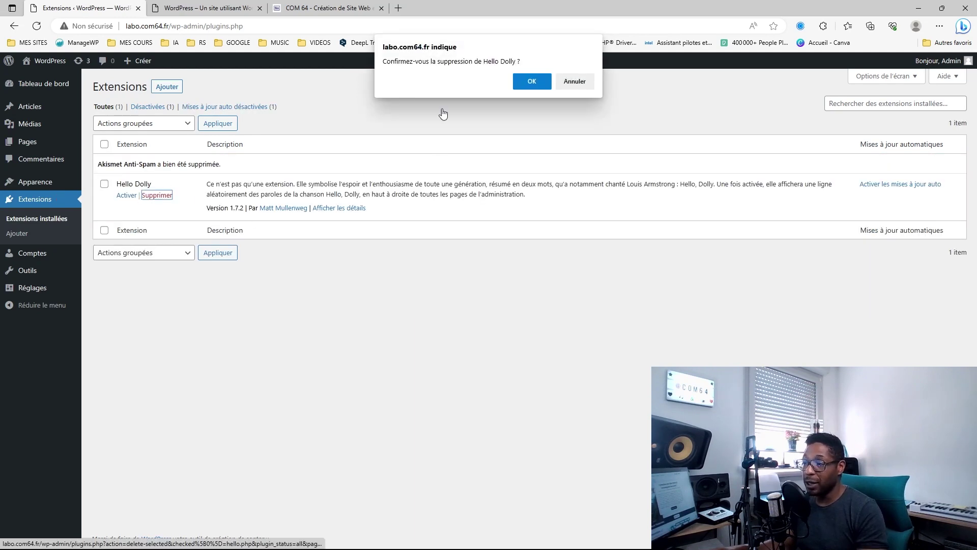
{"action": "left_click", "coordinate": [532, 83]}
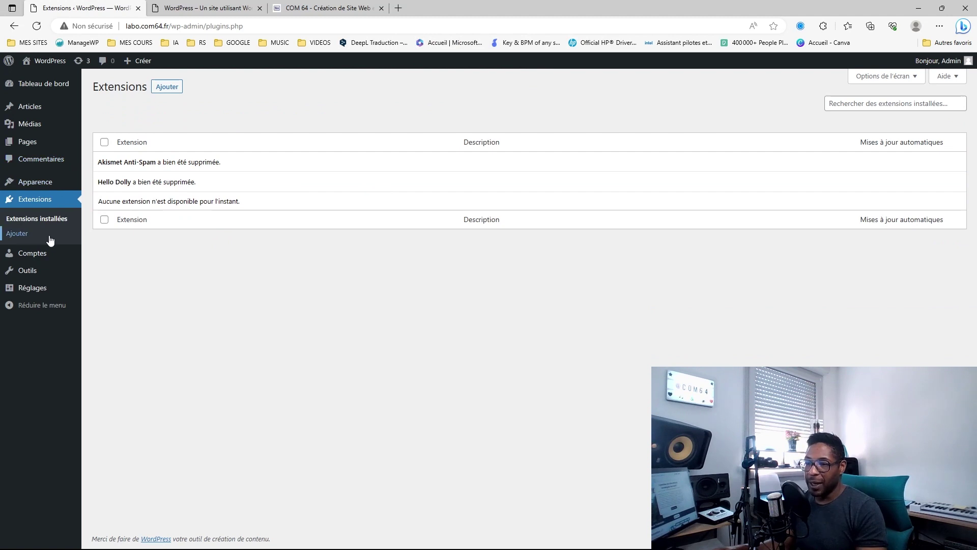
Install the OceanWP theme from the popular themes and activate it.
{"action": "left_click", "coordinate": [46, 186]}
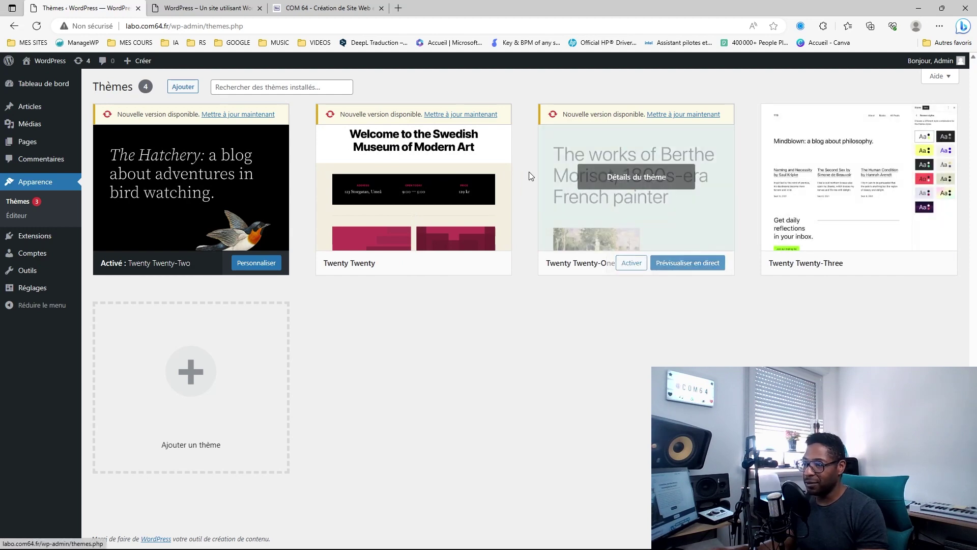
{"action": "left_click", "coordinate": [183, 87]}
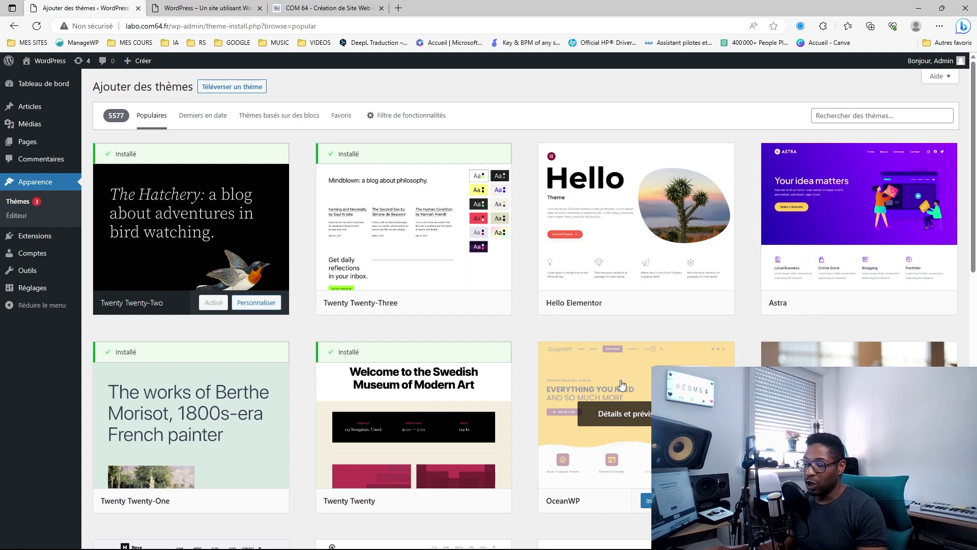
{"action": "left_click", "coordinate": [646, 499]}
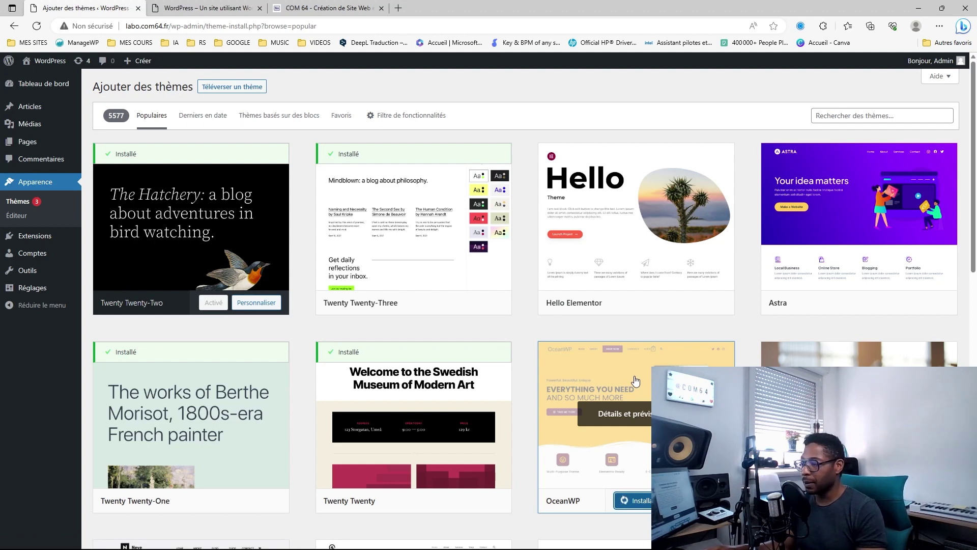
{"action": "mouse_move", "coordinate": [332, 185]}
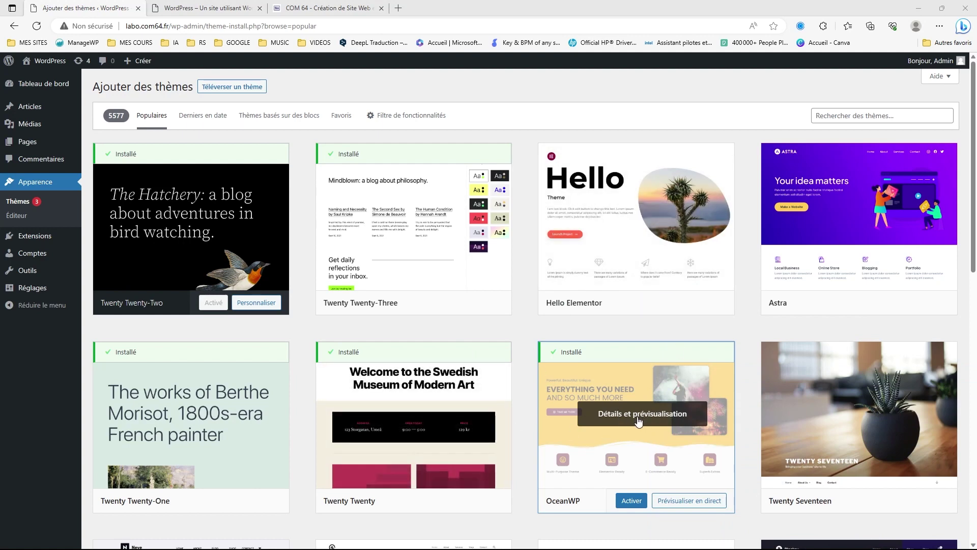
{"action": "left_click", "coordinate": [636, 502]}
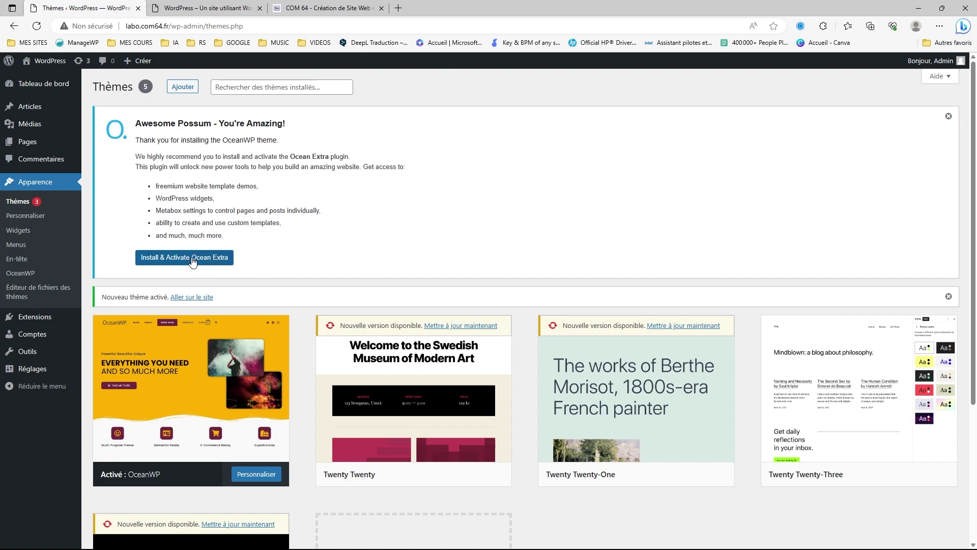
Install and activate the Ocean Extra plugin recommended for the OceanWP theme.
{"action": "left_click", "coordinate": [193, 260]}
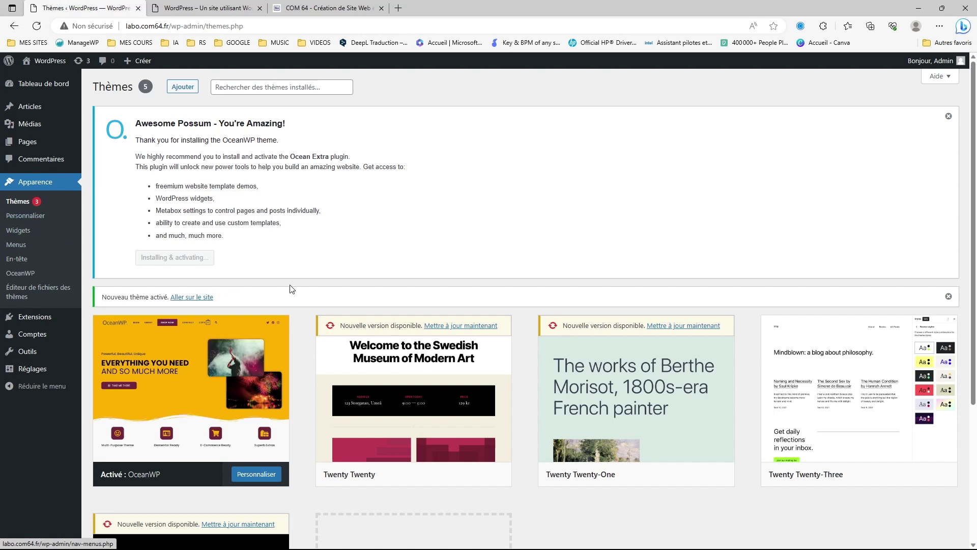
{"action": "scroll", "coordinate": [386, 275], "scroll_direction": "down", "scroll_amount": 2}
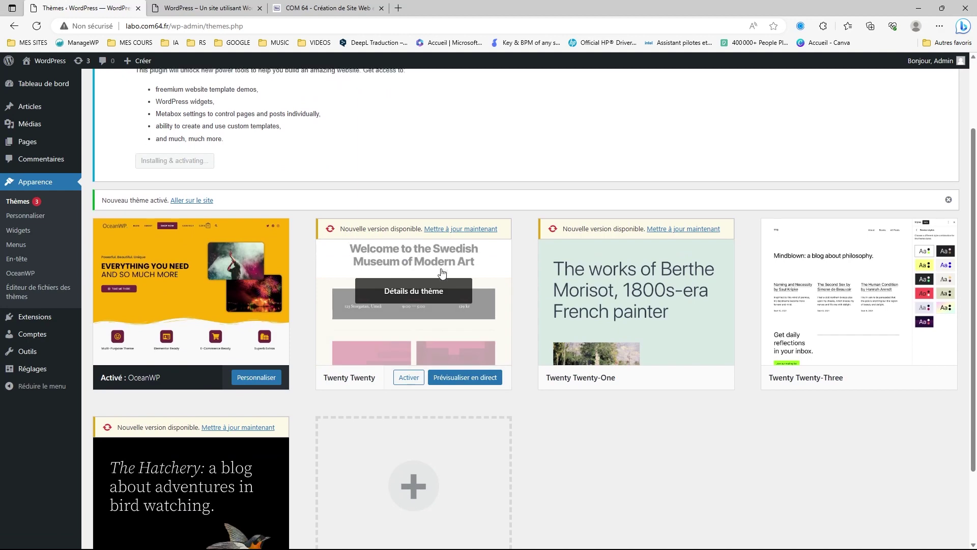
{"action": "scroll", "coordinate": [417, 269], "scroll_direction": "down", "scroll_amount": 2}
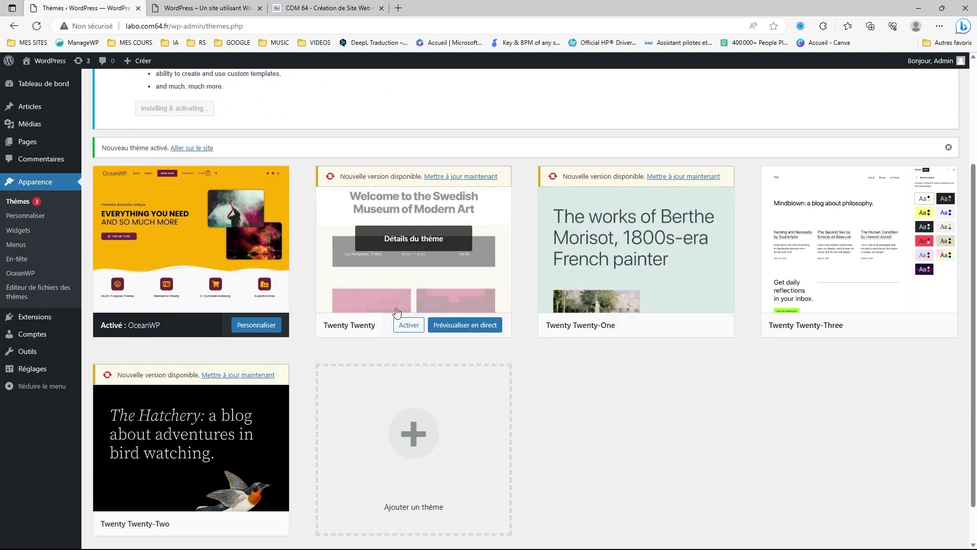
{"action": "scroll", "coordinate": [306, 356], "scroll_direction": "down", "scroll_amount": 1}
{"action": "scroll", "coordinate": [199, 392], "scroll_direction": "up", "scroll_amount": 4}
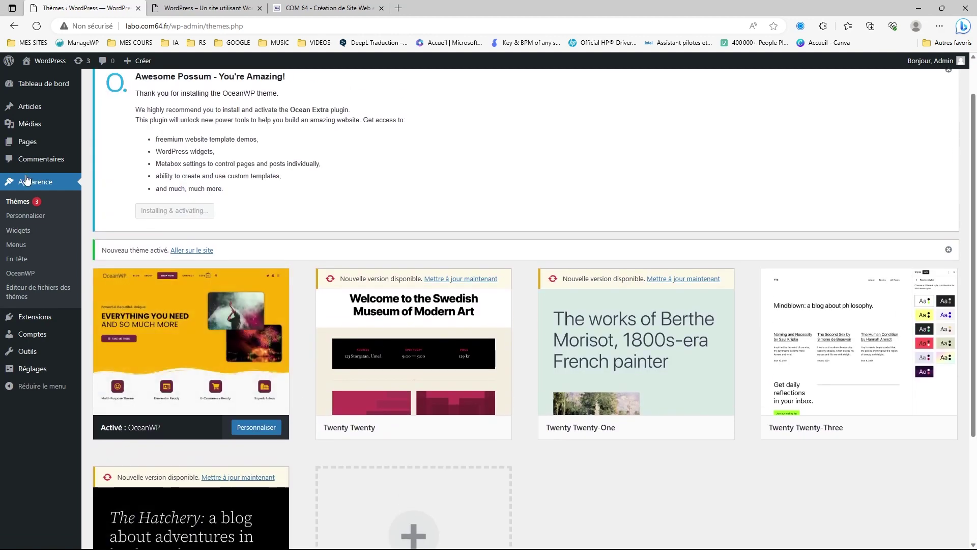
Reload the installed themes page and delete the Twenty Twenty theme.
{"action": "left_click", "coordinate": [19, 204]}
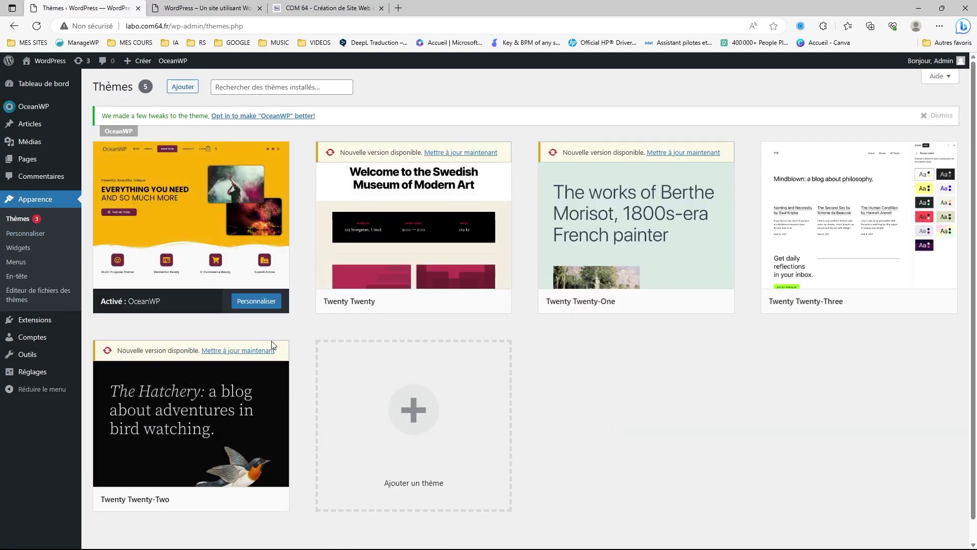
{"action": "mouse_move", "coordinate": [258, 378]}
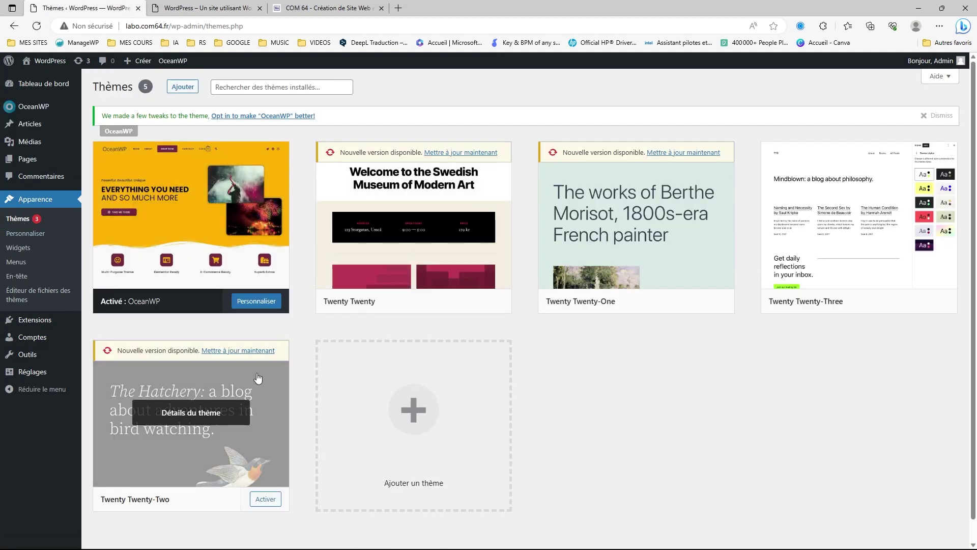
{"action": "mouse_move", "coordinate": [460, 250]}
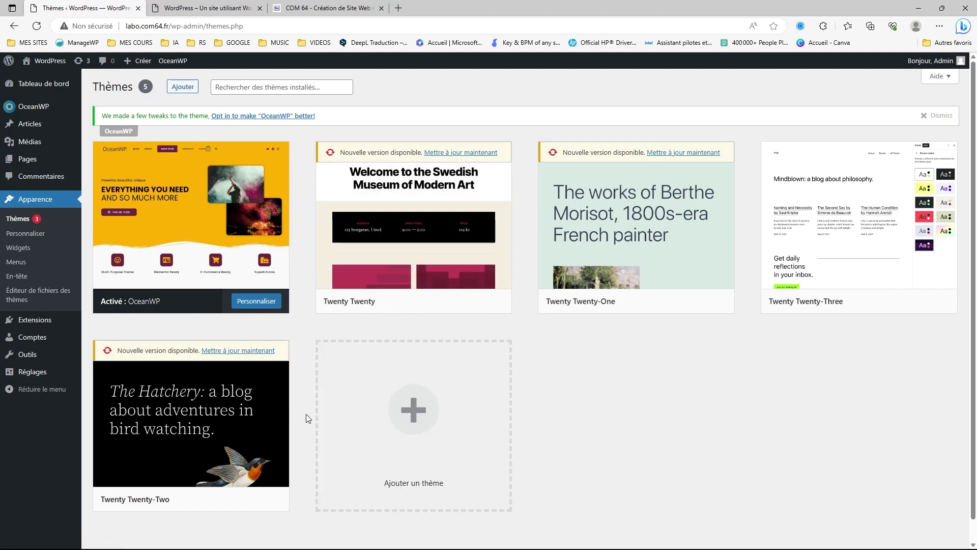
{"action": "left_click", "coordinate": [417, 270]}
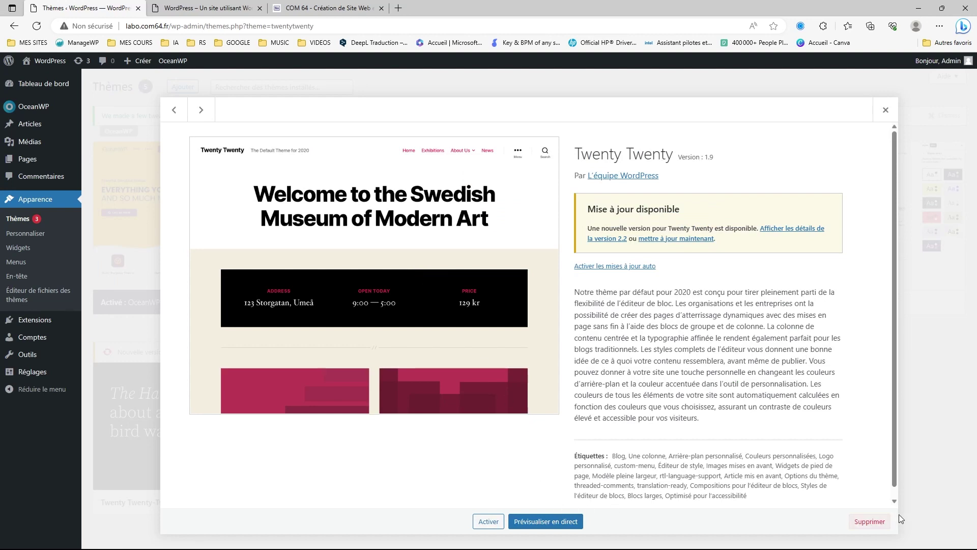
{"action": "left_click", "coordinate": [871, 523]}
{"action": "left_click", "coordinate": [540, 97]}
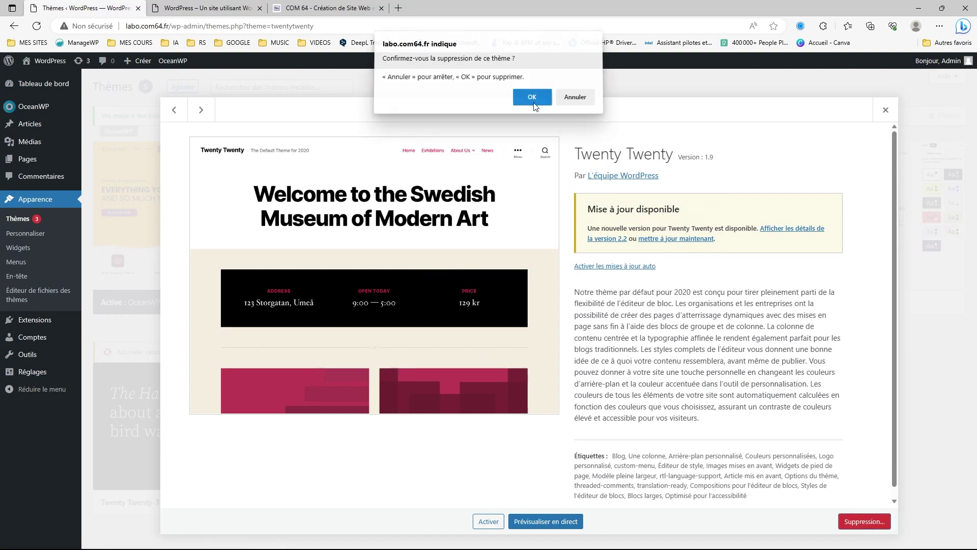
Delete the Twenty Twenty-One and Twenty Twenty-Two themes, confirming each removal.
{"action": "left_click", "coordinate": [410, 264]}
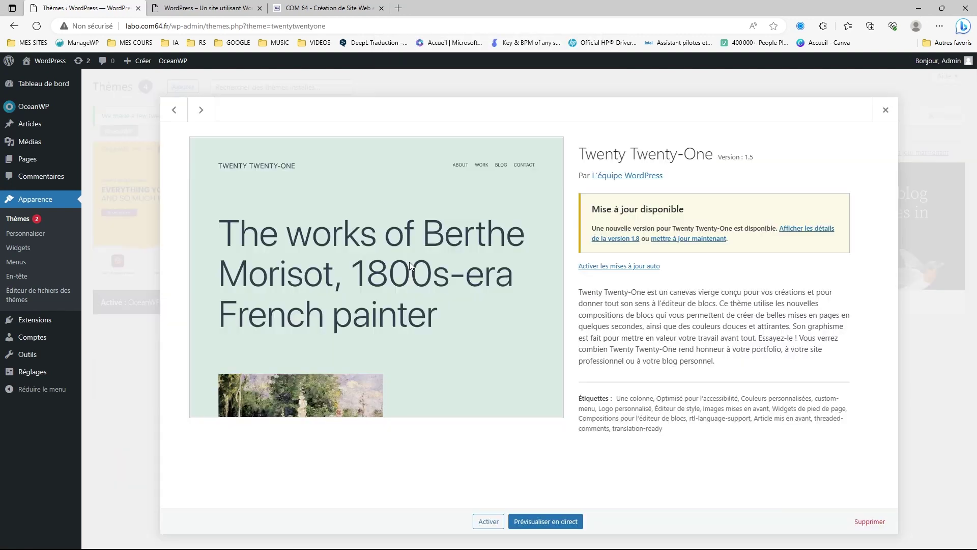
{"action": "left_click", "coordinate": [874, 522]}
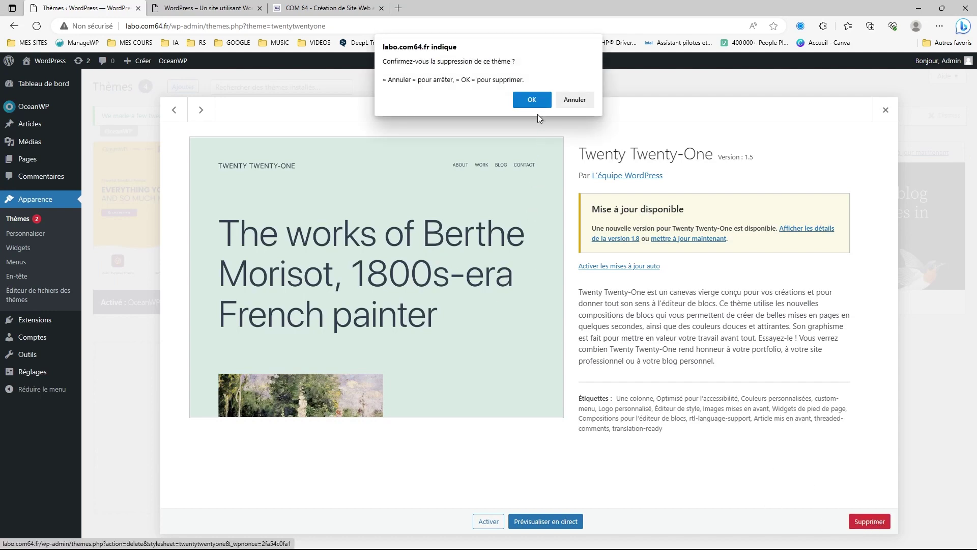
{"action": "left_click", "coordinate": [533, 97]}
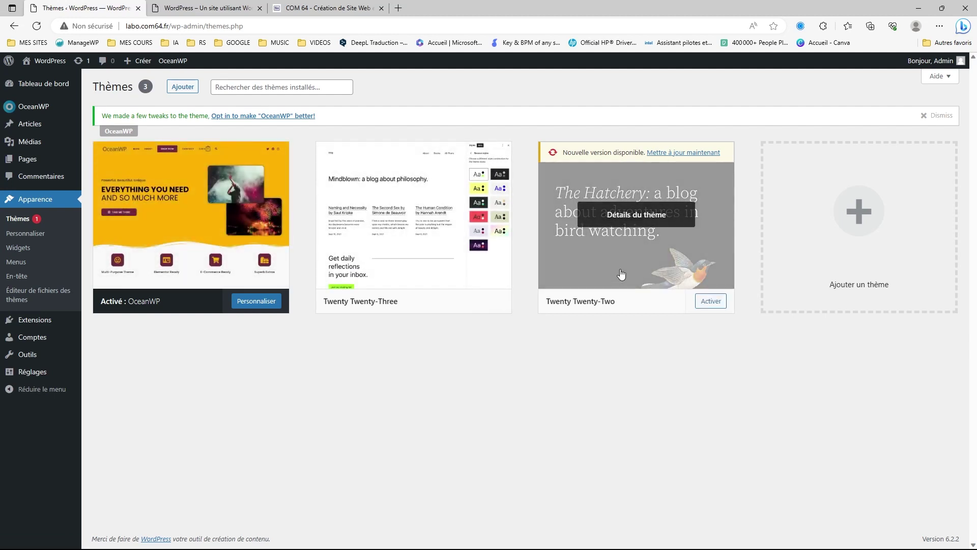
{"action": "left_click", "coordinate": [658, 264]}
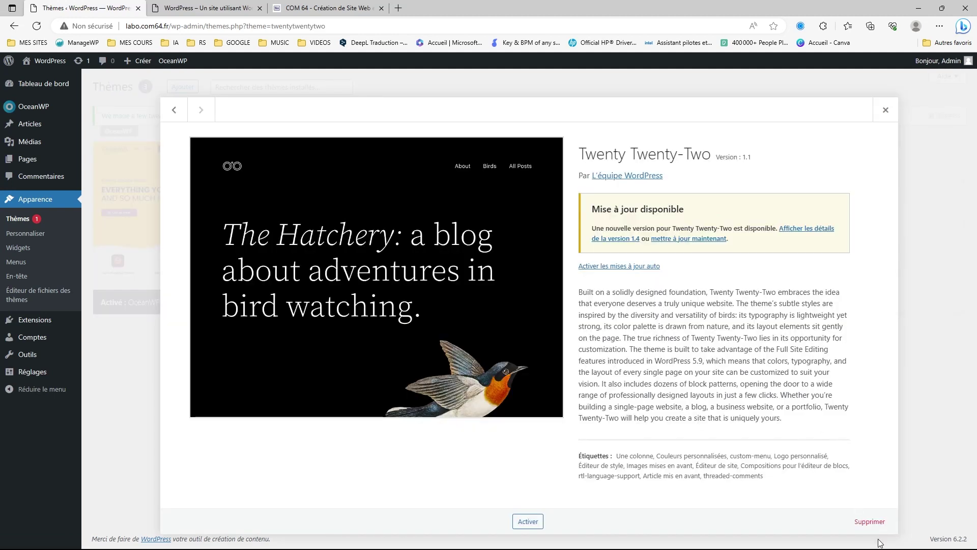
{"action": "left_click", "coordinate": [870, 522]}
{"action": "left_click", "coordinate": [540, 98]}
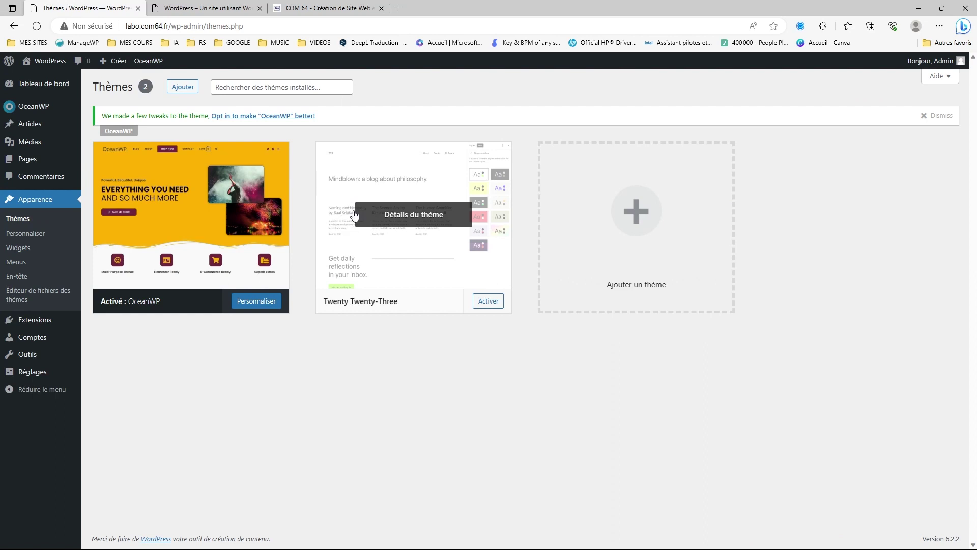
Reload the site's public homepage to check its appearance with the OceanWP theme, and return to the dashboard.
{"action": "left_click", "coordinate": [220, 12]}
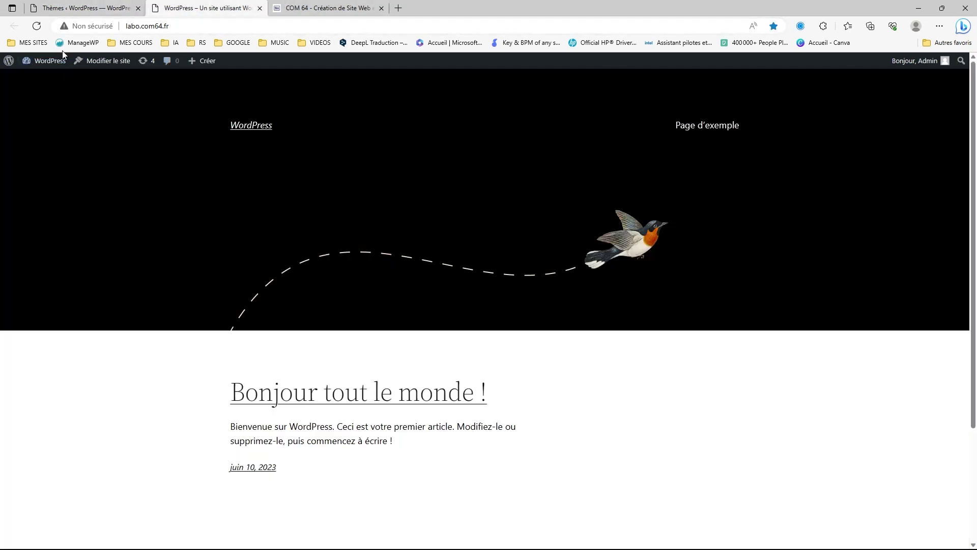
{"action": "left_click", "coordinate": [36, 26]}
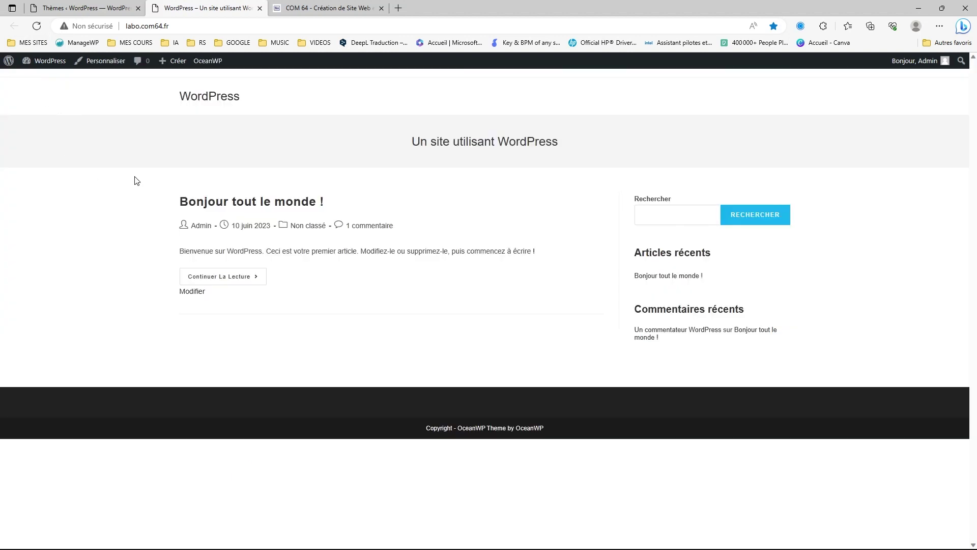
{"action": "left_click", "coordinate": [107, 13]}
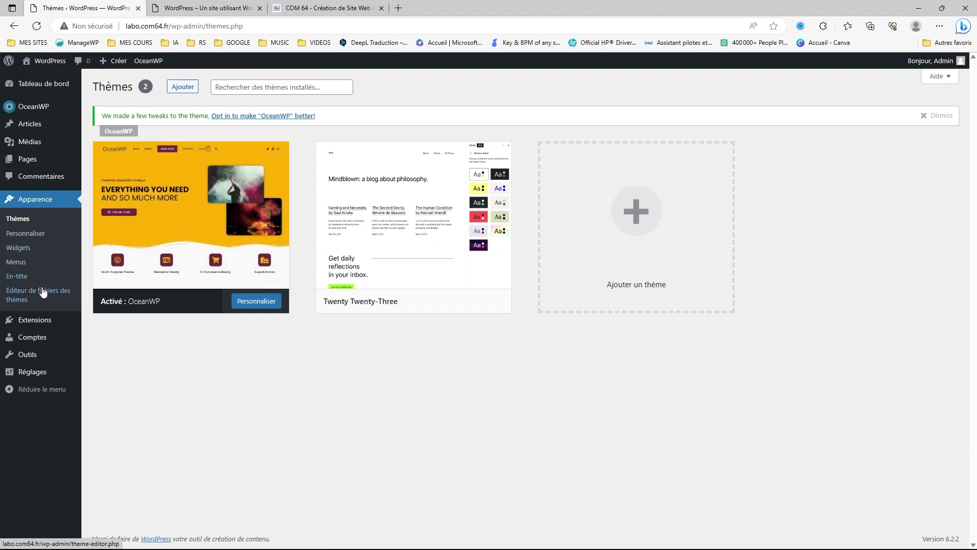
Set the site title to "Labo COM 64" in the general settings.
{"action": "mouse_move", "coordinate": [33, 378]}
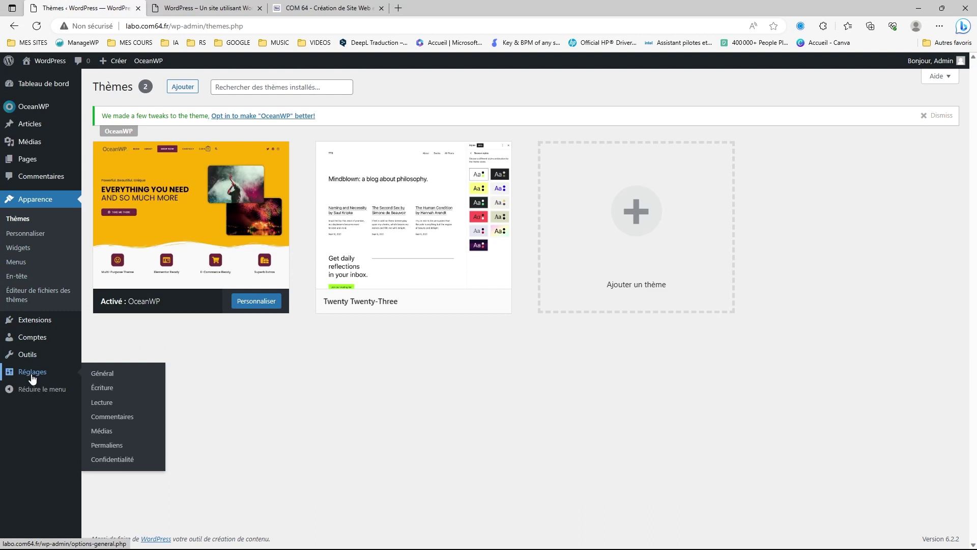
{"action": "left_click", "coordinate": [106, 375]}
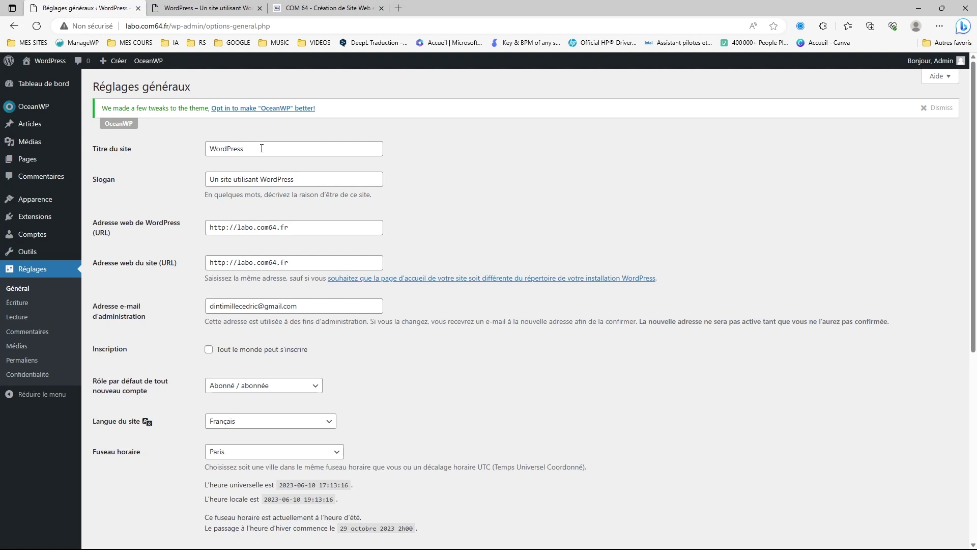
{"action": "left_click", "coordinate": [261, 149]}
{"action": "left_click_drag", "start_coordinate": [258, 147], "coordinate": [214, 180]}
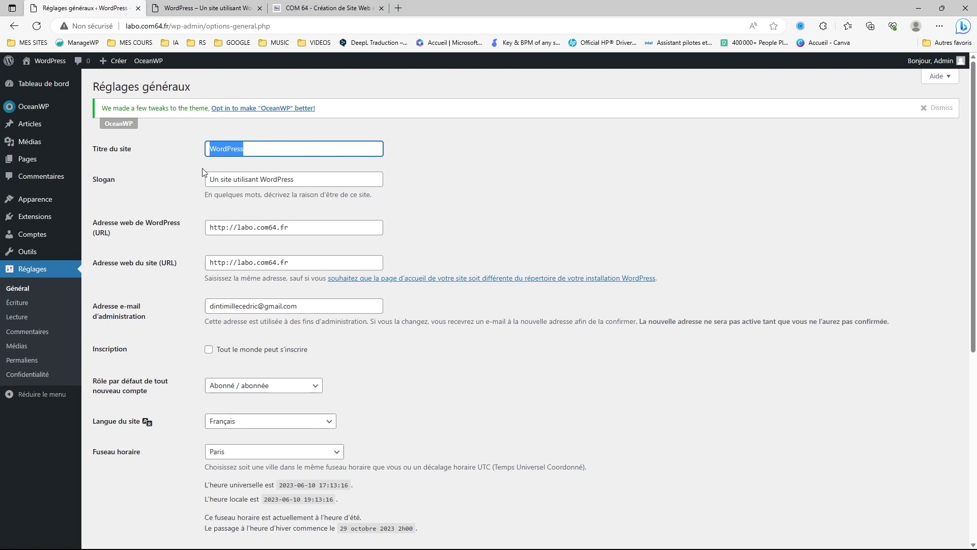
{"action": "type", "text": "La bo"}
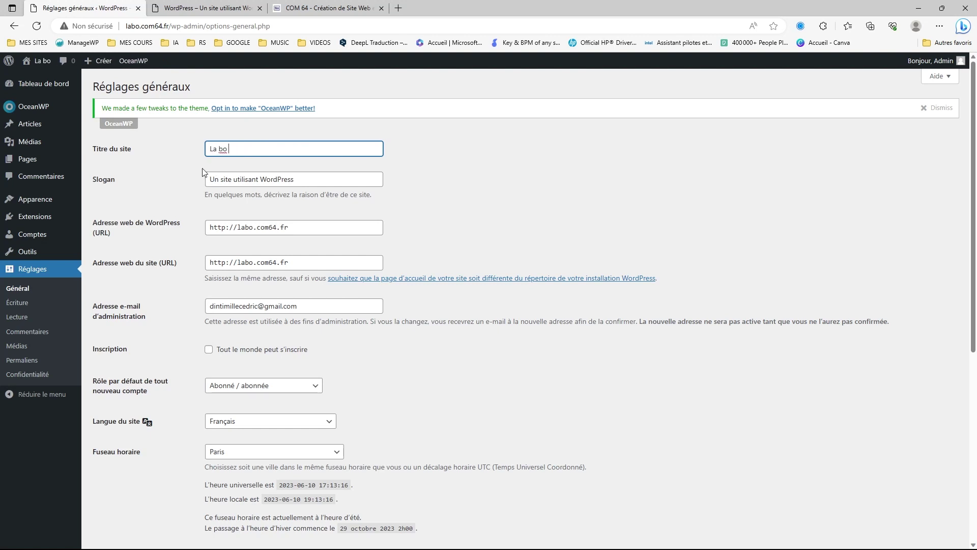
{"action": "key", "text": "BackSpace"}
{"action": "key", "text": "BackSpace"}
{"action": "key", "text": "BackSpace"}
{"action": "type", "text": "bo COM"}
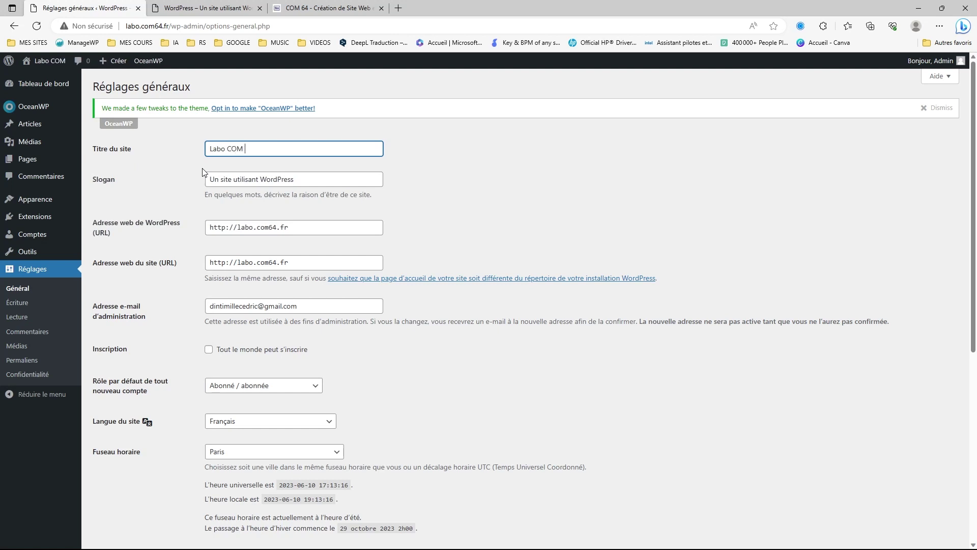
{"action": "type", "text": " 64"}
Set the site tagline to "Laboratoire de création de site web" and save the general settings.
{"action": "left_click_drag", "start_coordinate": [303, 178], "coordinate": [163, 183]}
{"action": "type", "text": "La"}
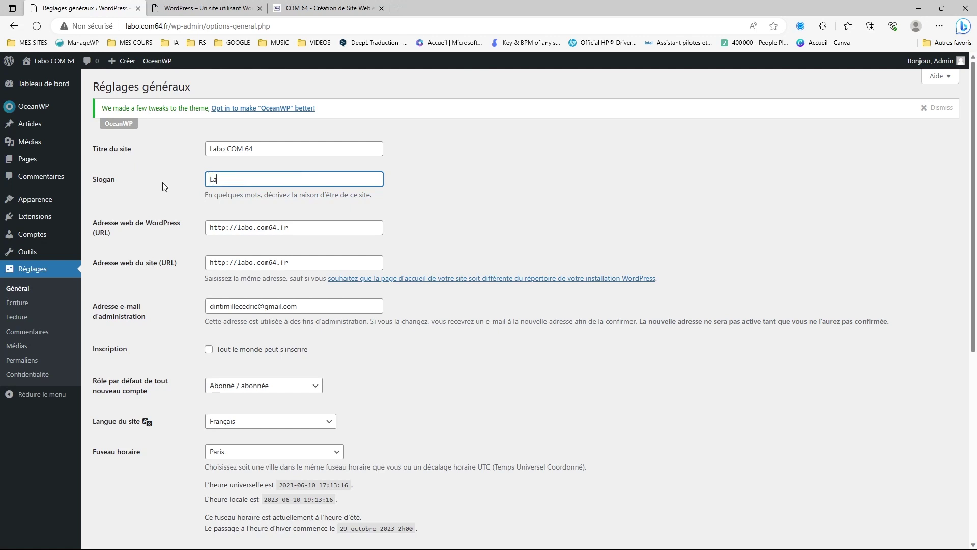
{"action": "type", "text": "boratoire de création de site web"}
{"action": "scroll", "coordinate": [235, 255], "scroll_direction": "down", "scroll_amount": 6}
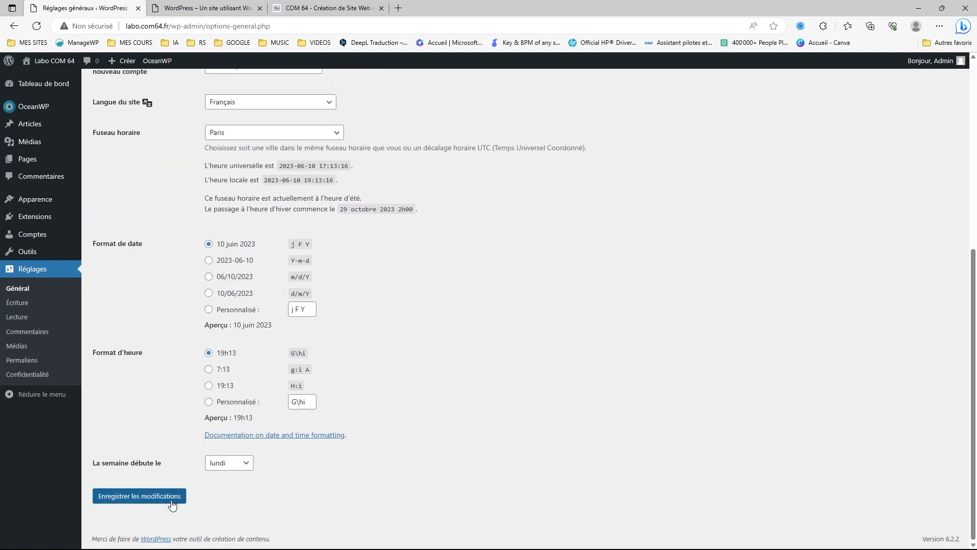
{"action": "left_click", "coordinate": [145, 499]}
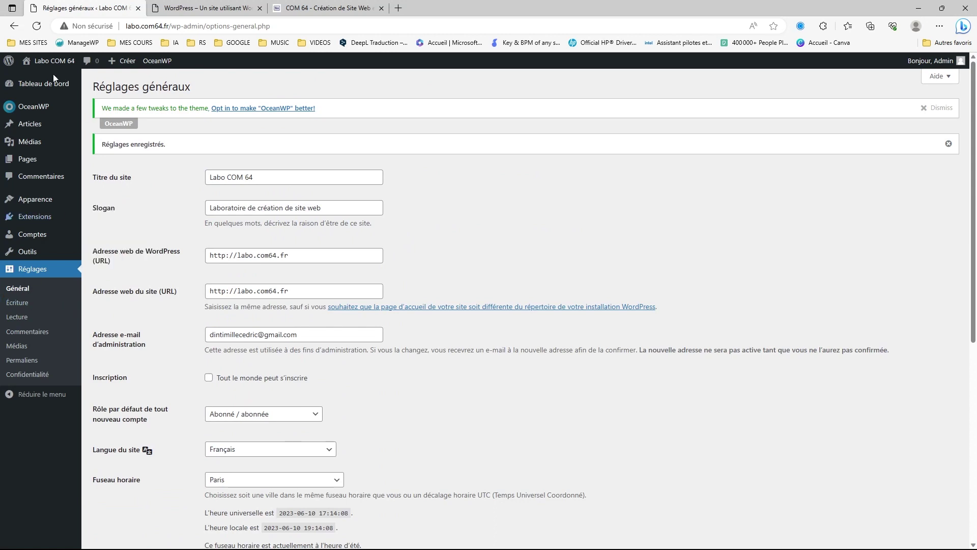
Reload the public homepage to check the site title and tagline, and return to the general settings.
{"action": "mouse_move", "coordinate": [49, 57]}
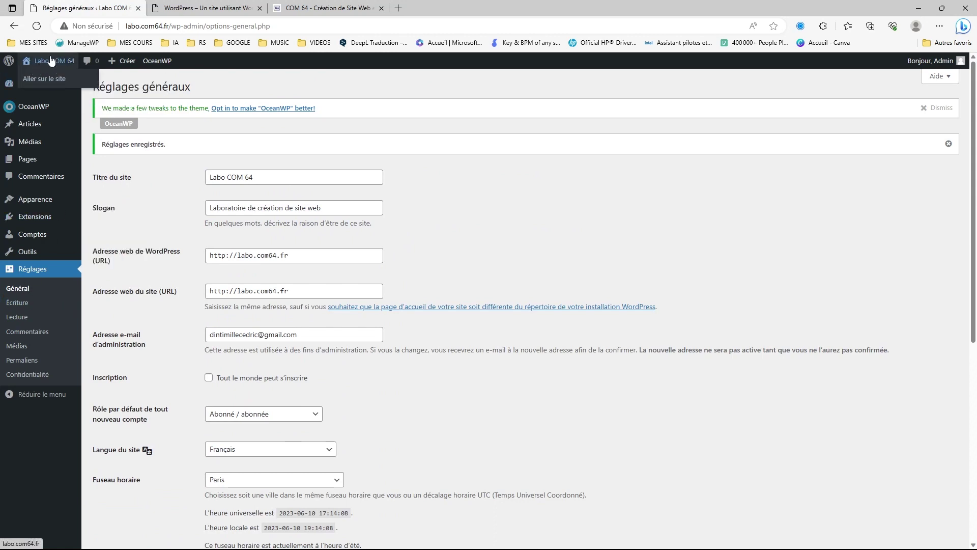
{"action": "left_click", "coordinate": [167, 11]}
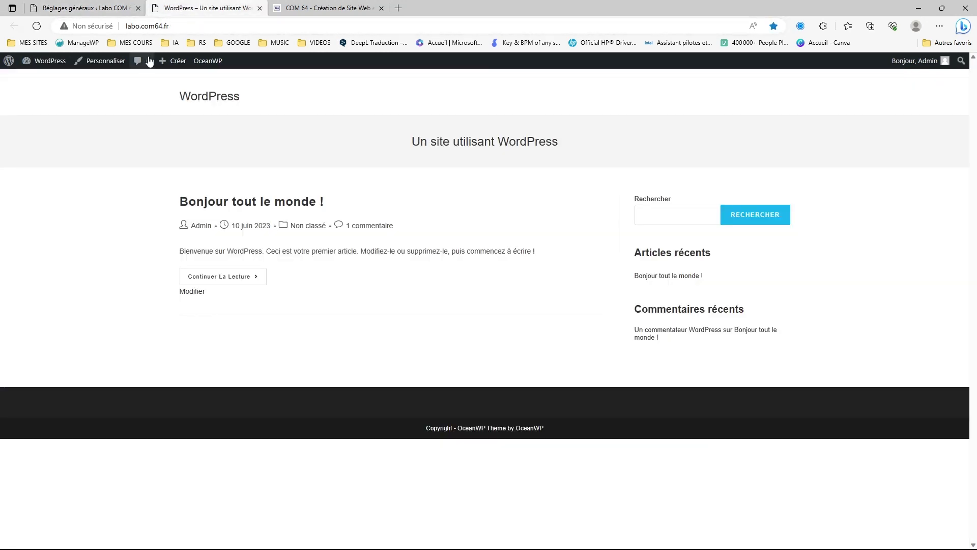
{"action": "left_click", "coordinate": [36, 26]}
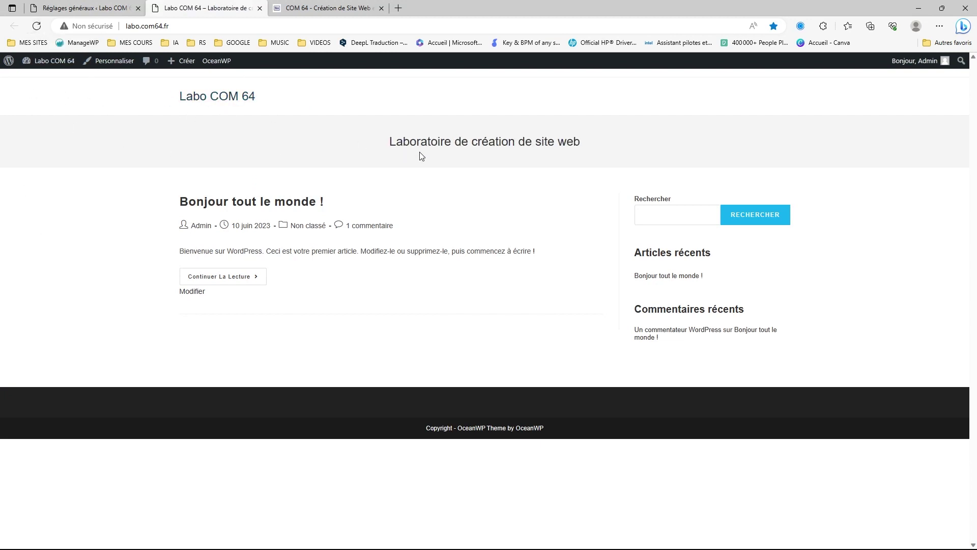
{"action": "left_click", "coordinate": [105, 10]}
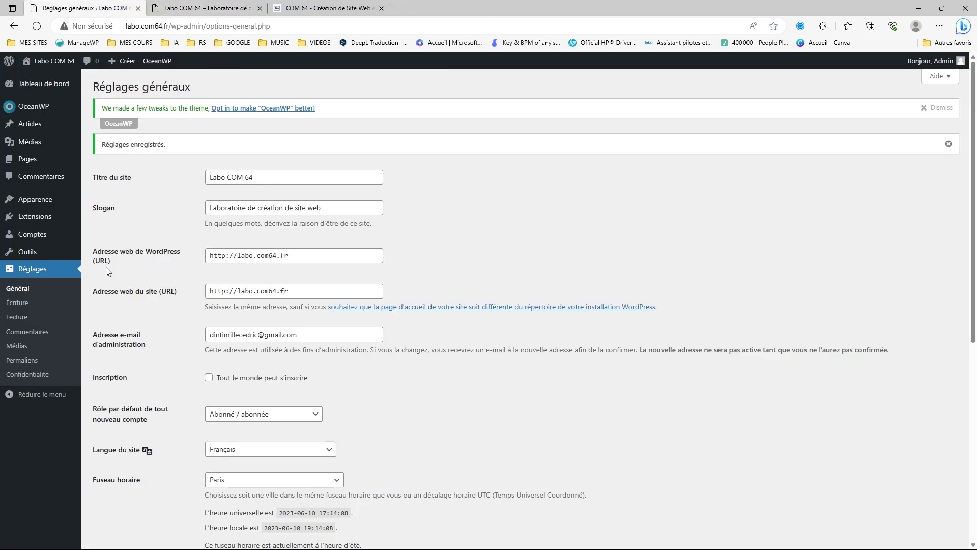
Find the Elementor Website Builder plugin by searching the plugin directory for "Elementor", and install and activate it.
{"action": "mouse_move", "coordinate": [31, 219]}
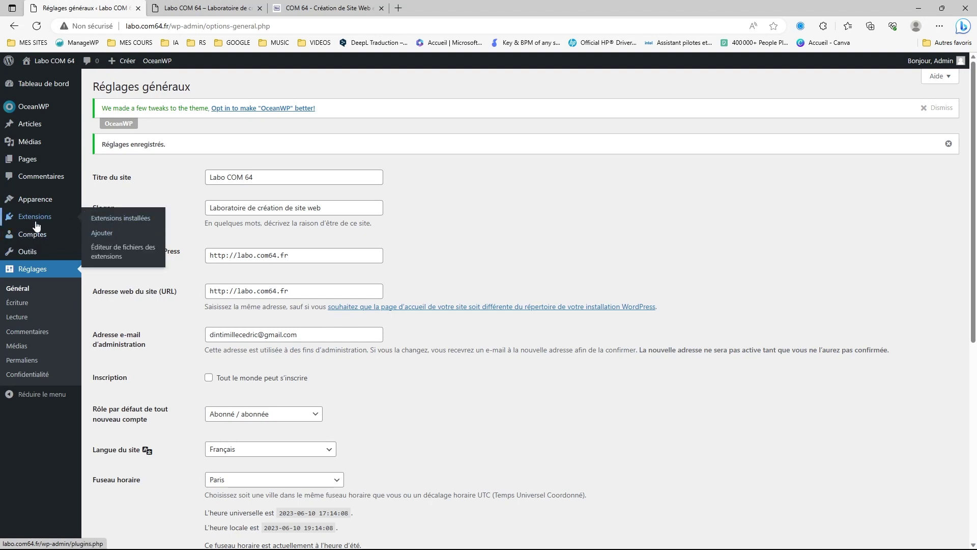
{"action": "left_click", "coordinate": [103, 237]}
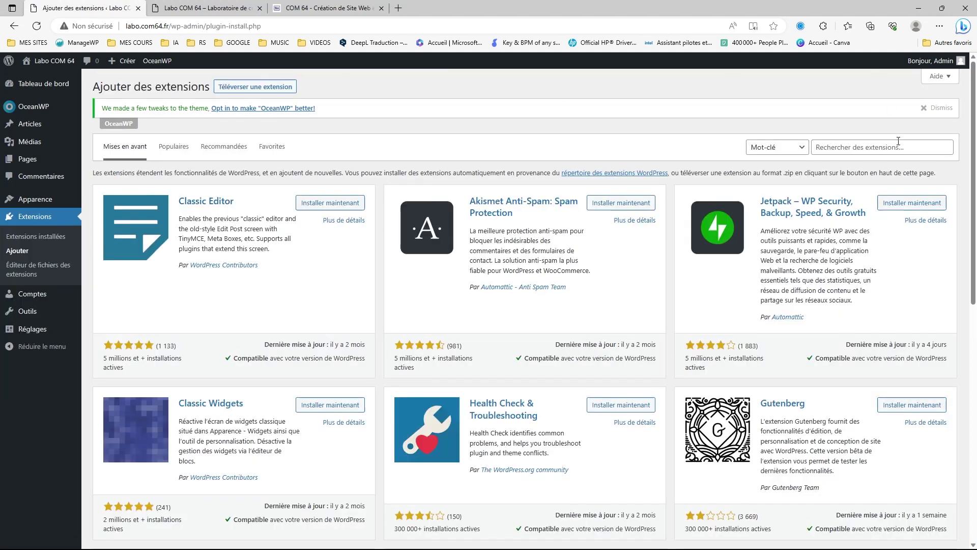
{"action": "left_click", "coordinate": [845, 149]}
{"action": "type", "text": "E"}
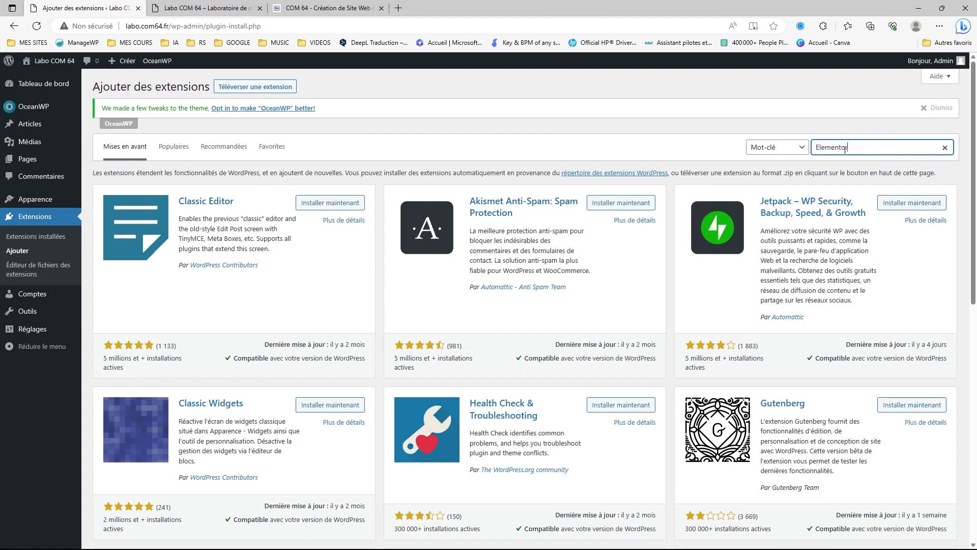
{"action": "type", "text": "lementor"}
{"action": "key", "text": "Return"}
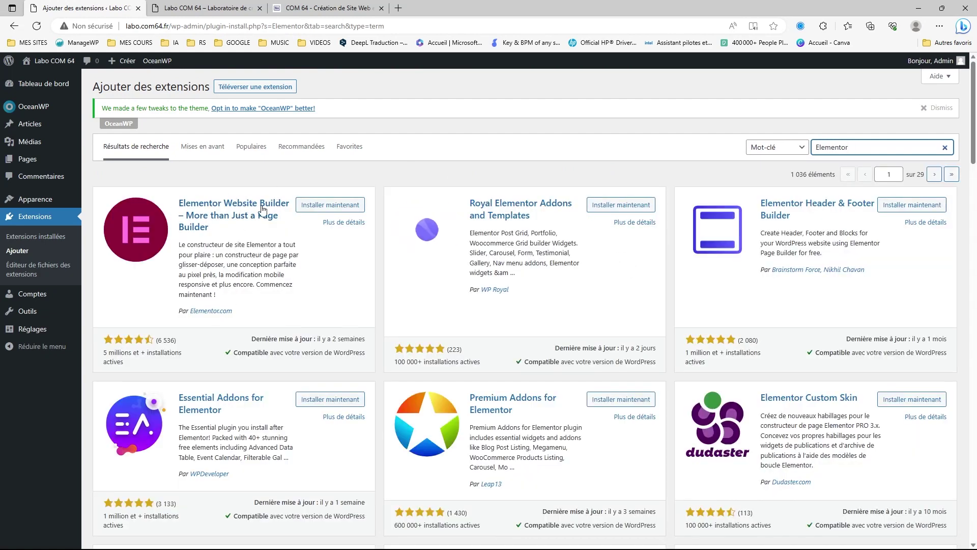
{"action": "left_click", "coordinate": [323, 206]}
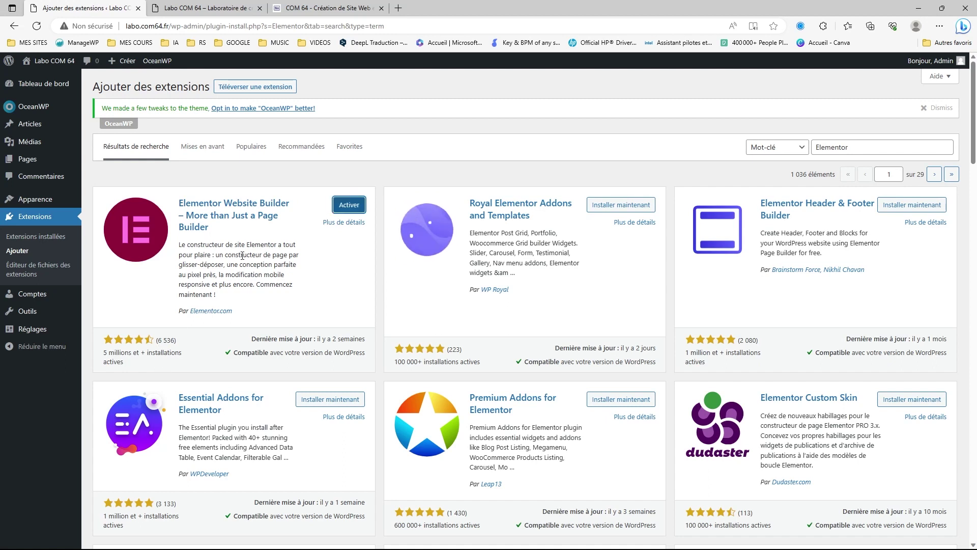
{"action": "left_click", "coordinate": [349, 206]}
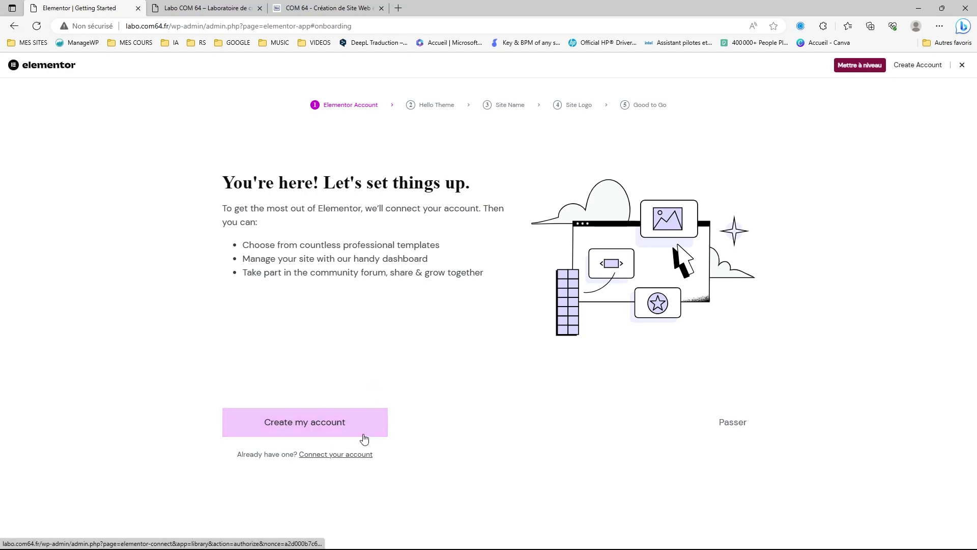
Complete the Elementor onboarding by connecting the existing account, keeping the site name Labo COM 64, and skipping the Hello theme and the logo.
{"action": "left_click", "coordinate": [350, 454]}
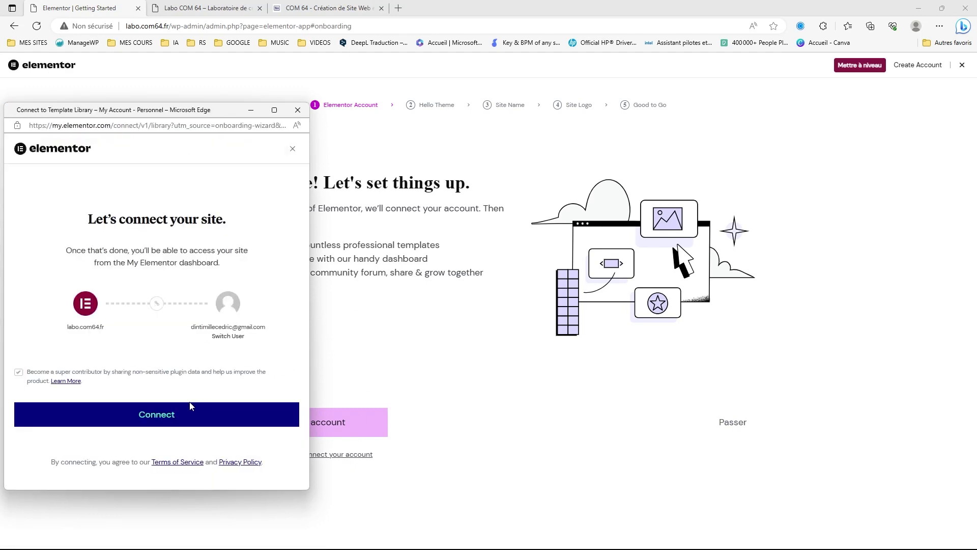
{"action": "left_click", "coordinate": [165, 415]}
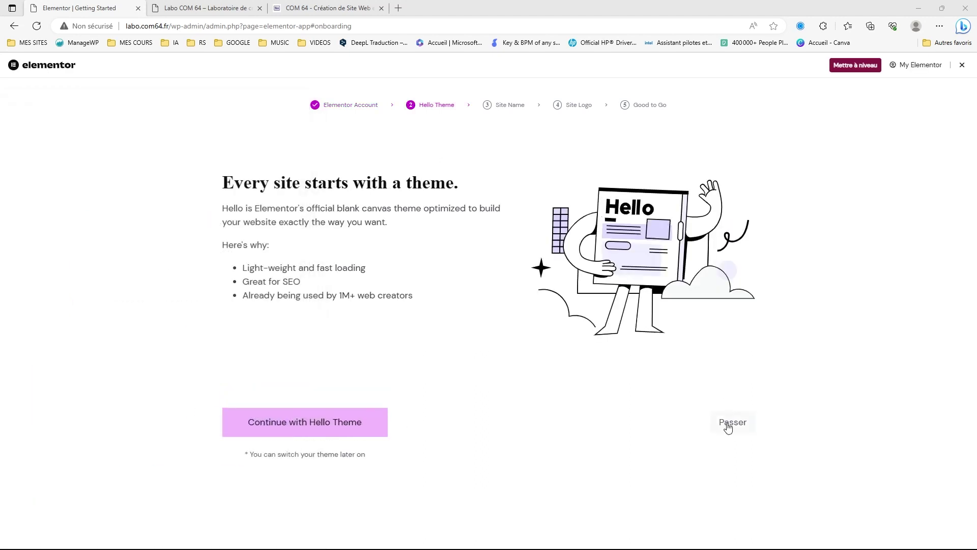
{"action": "left_click", "coordinate": [732, 423]}
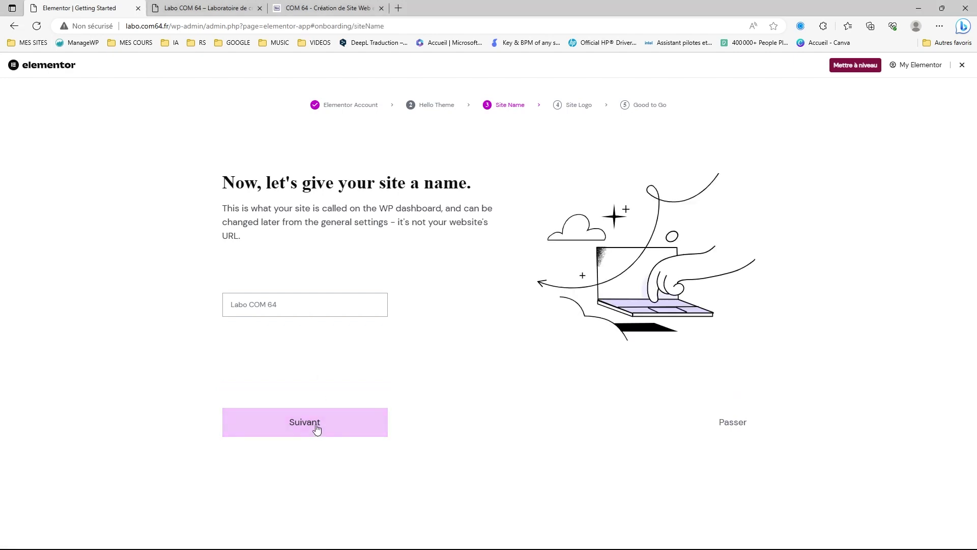
{"action": "left_click", "coordinate": [316, 428]}
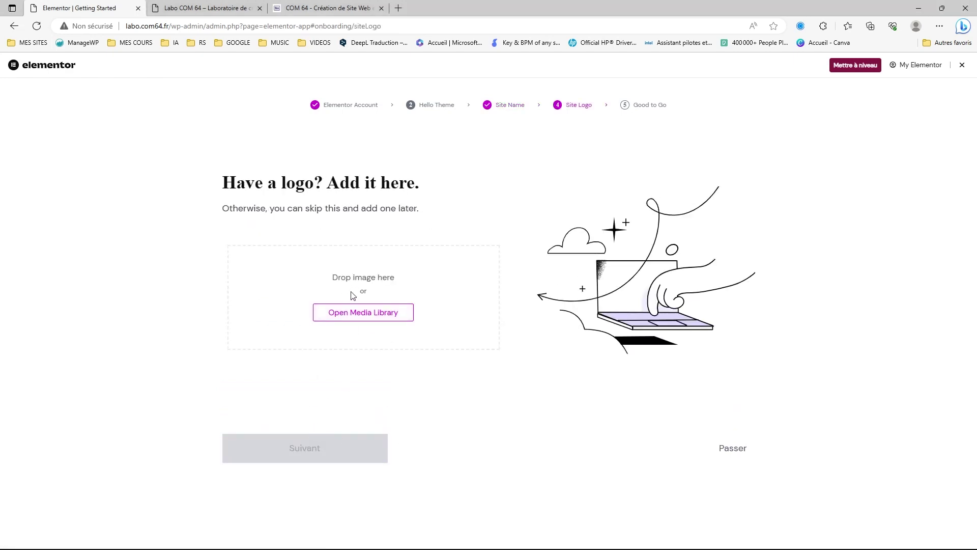
{"action": "left_click", "coordinate": [732, 449]}
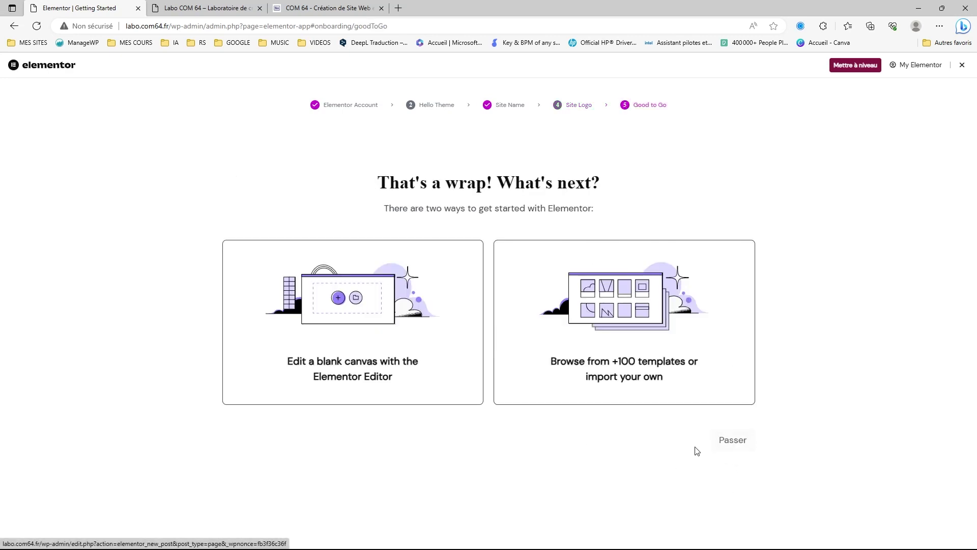
{"action": "left_click", "coordinate": [738, 447]}
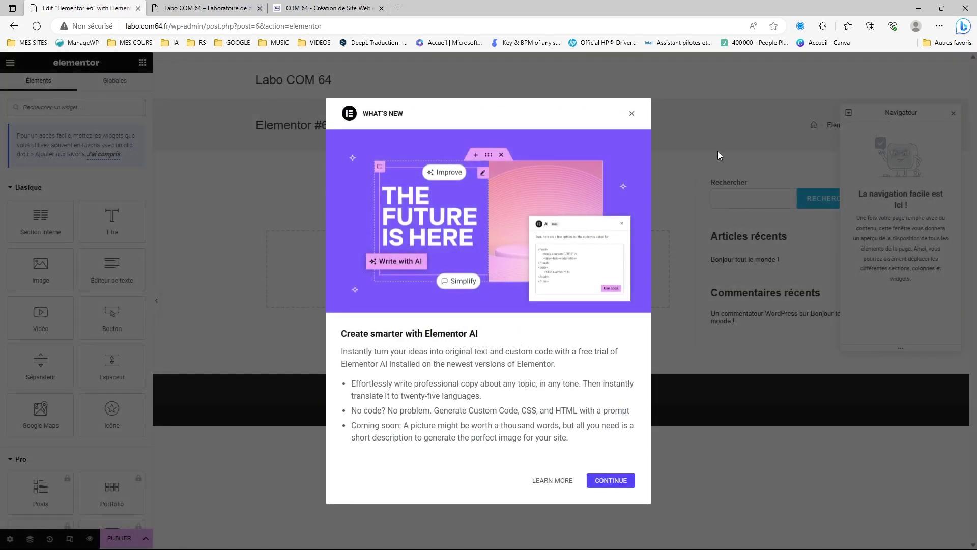
Dismiss the Elementor AI and container announcements, closing the extra browser tab opened for trying containers.
{"action": "left_click", "coordinate": [606, 480]}
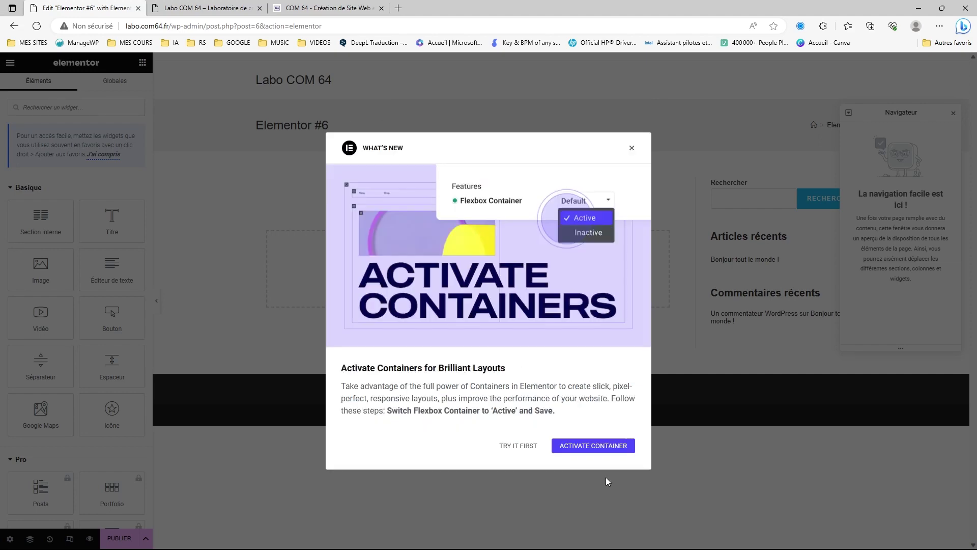
{"action": "left_click", "coordinate": [532, 447]}
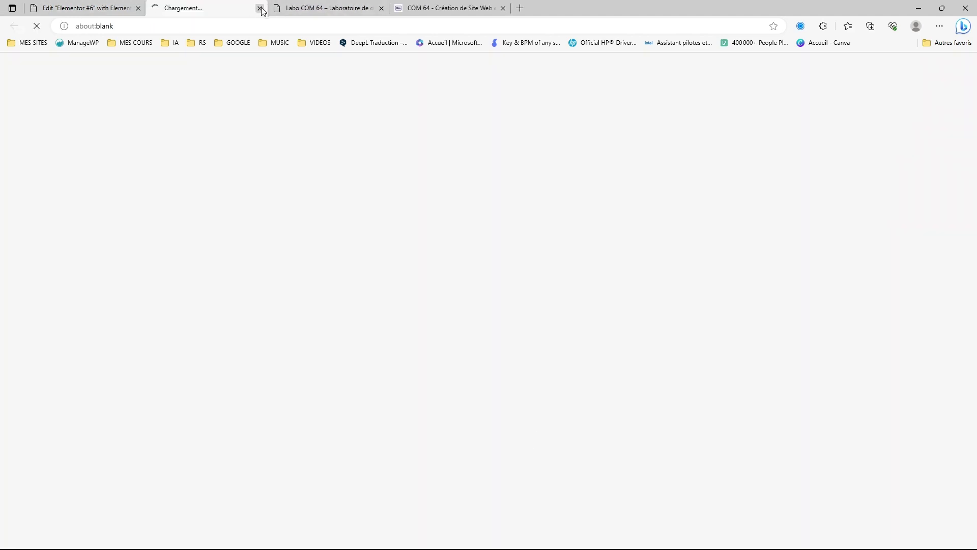
{"action": "left_click", "coordinate": [260, 8]}
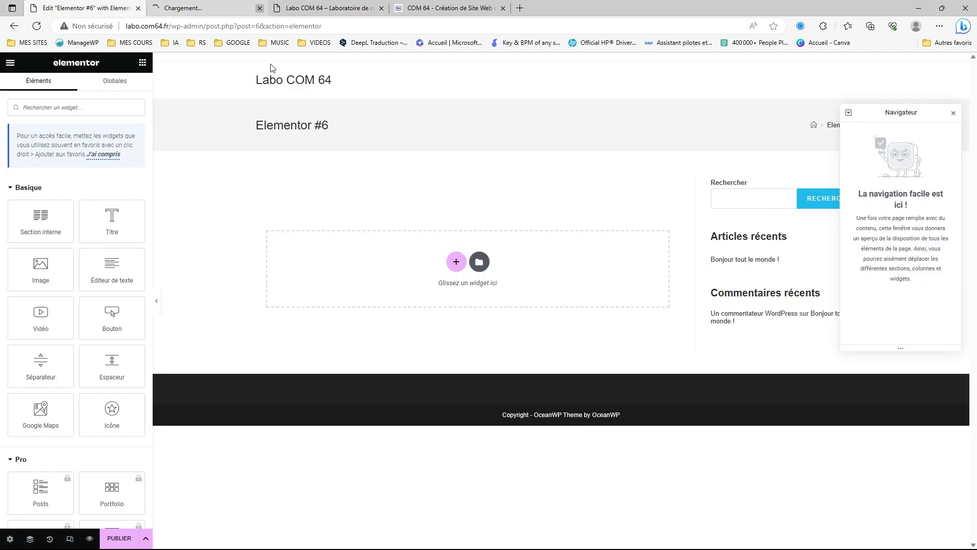
Quit the Elementor editor with "Cette publication" as the exit destination, dismiss the block editor's welcome guide, and return to the pages list.
{"action": "left_click", "coordinate": [11, 62]}
{"action": "left_click", "coordinate": [44, 258]}
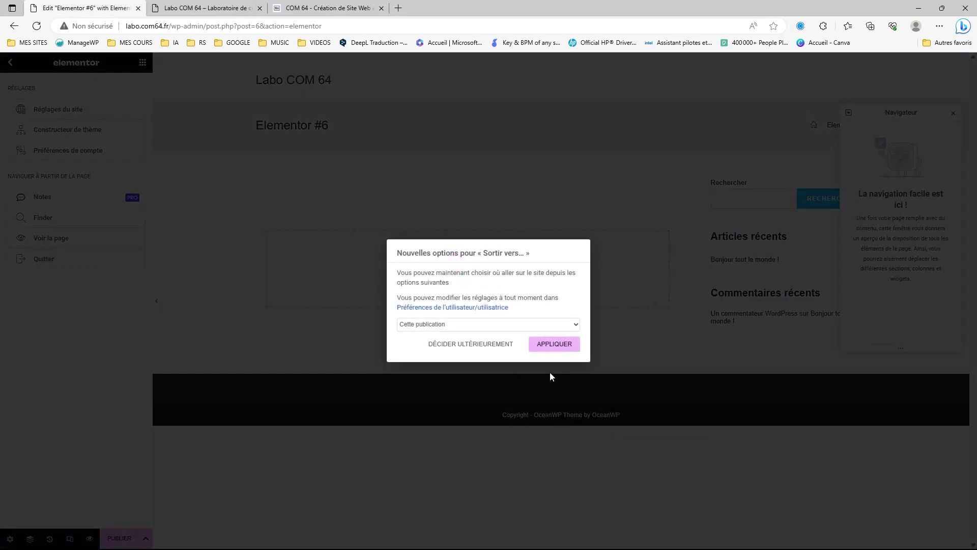
{"action": "left_click", "coordinate": [555, 344]}
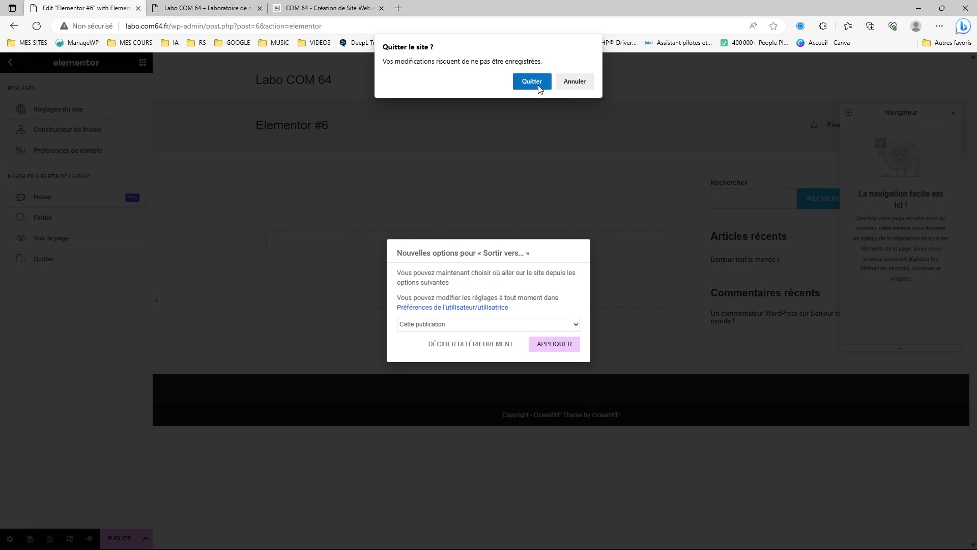
{"action": "left_click", "coordinate": [532, 83]}
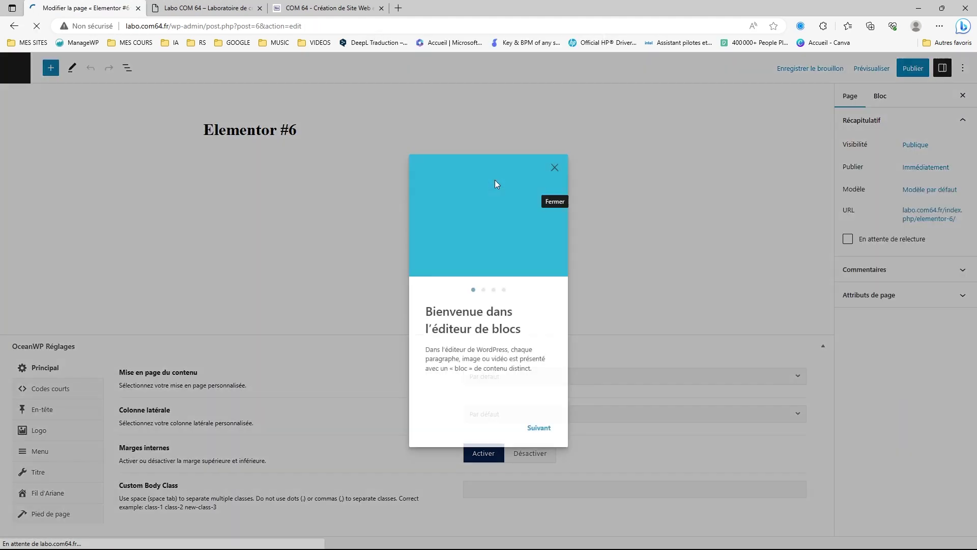
{"action": "left_click", "coordinate": [555, 168]}
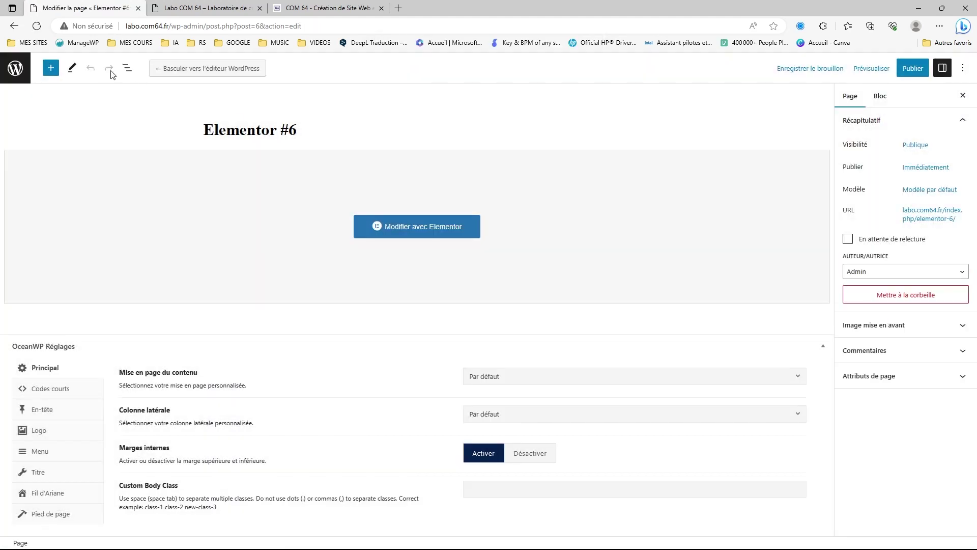
{"action": "left_click", "coordinate": [16, 68]}
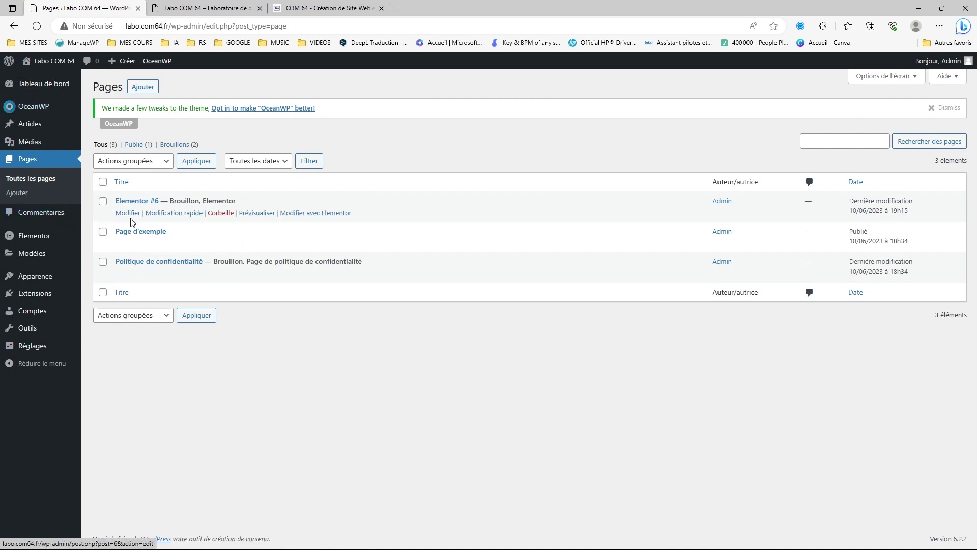
Go through the Elementor settings to the installed plugins list, and dismiss the OceanWP upgrade banner and theme tweaks notice.
{"action": "left_click", "coordinate": [40, 237]}
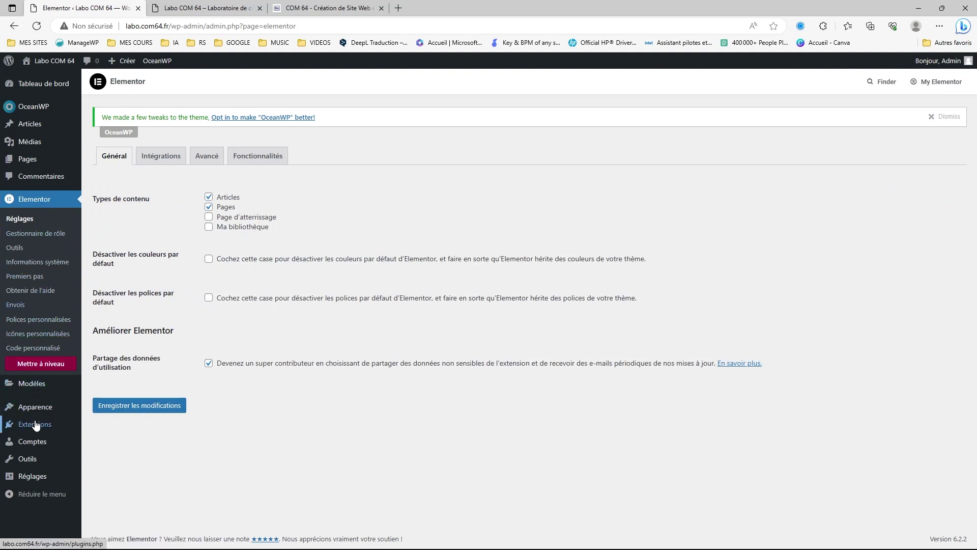
{"action": "mouse_move", "coordinate": [35, 424]}
{"action": "left_click", "coordinate": [101, 428]}
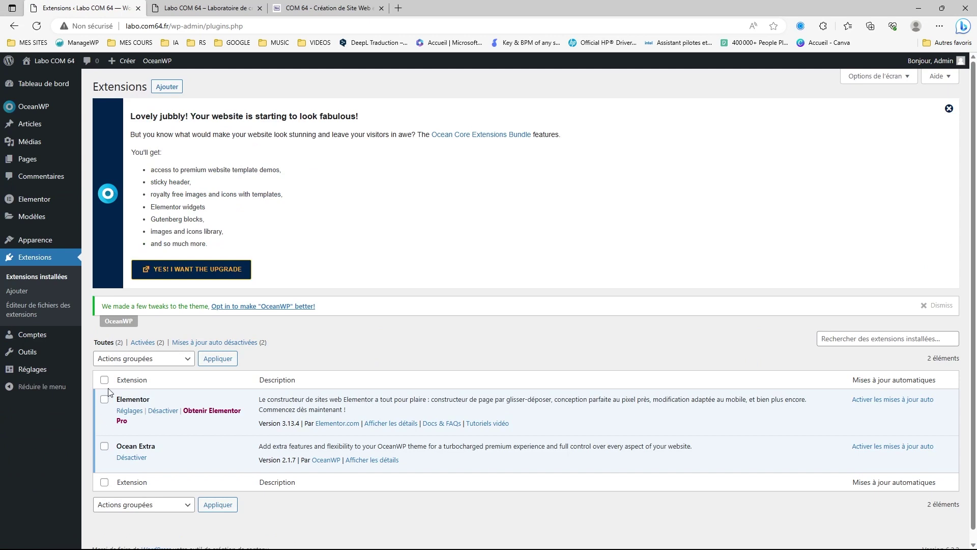
{"action": "left_click", "coordinate": [950, 111]}
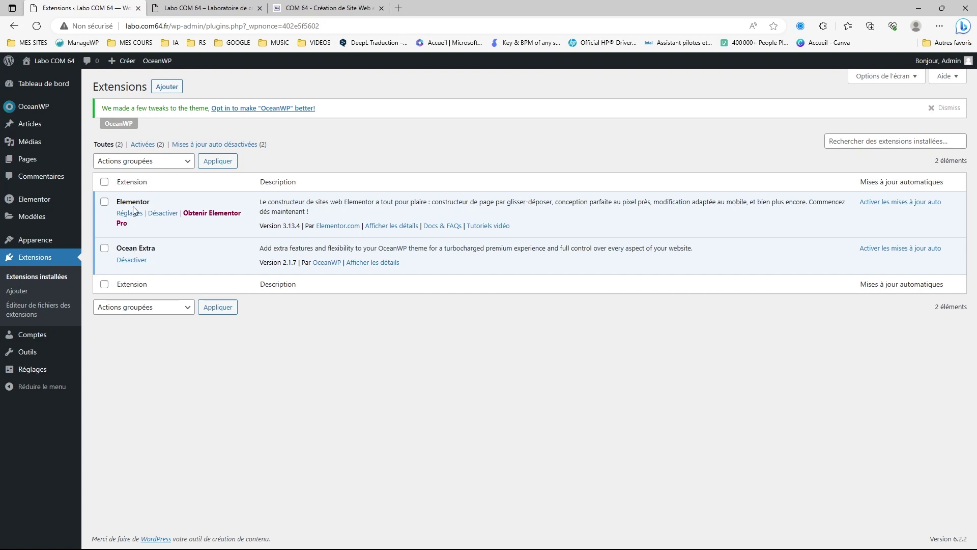
{"action": "left_click", "coordinate": [946, 108]}
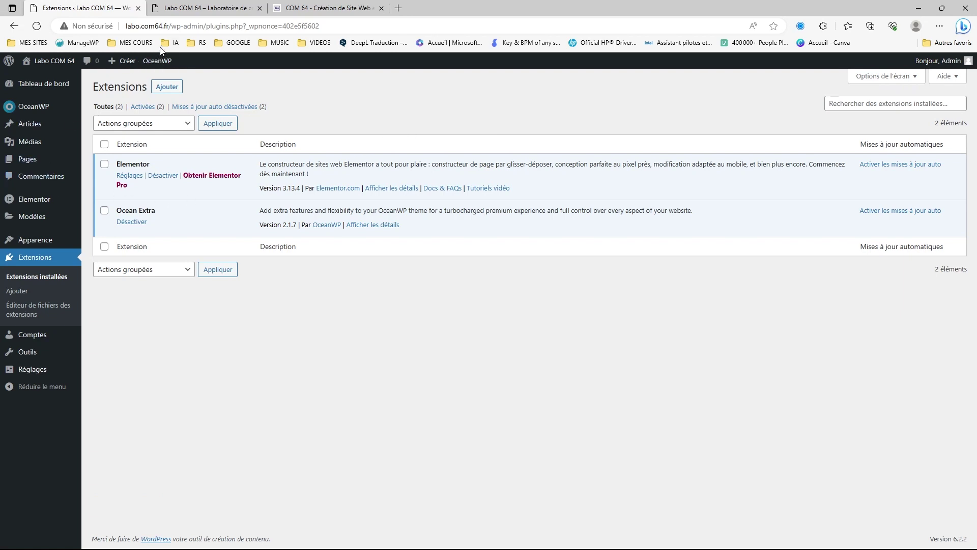
Compare the site's public homepage with the plugins dashboard and view the finished COM 64 website.
{"action": "left_click", "coordinate": [188, 12]}
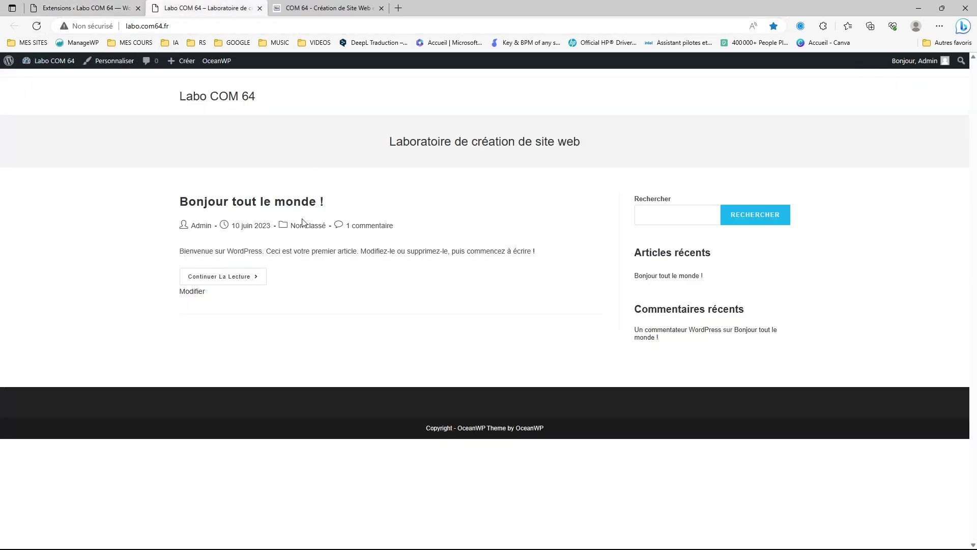
{"action": "left_click", "coordinate": [98, 14]}
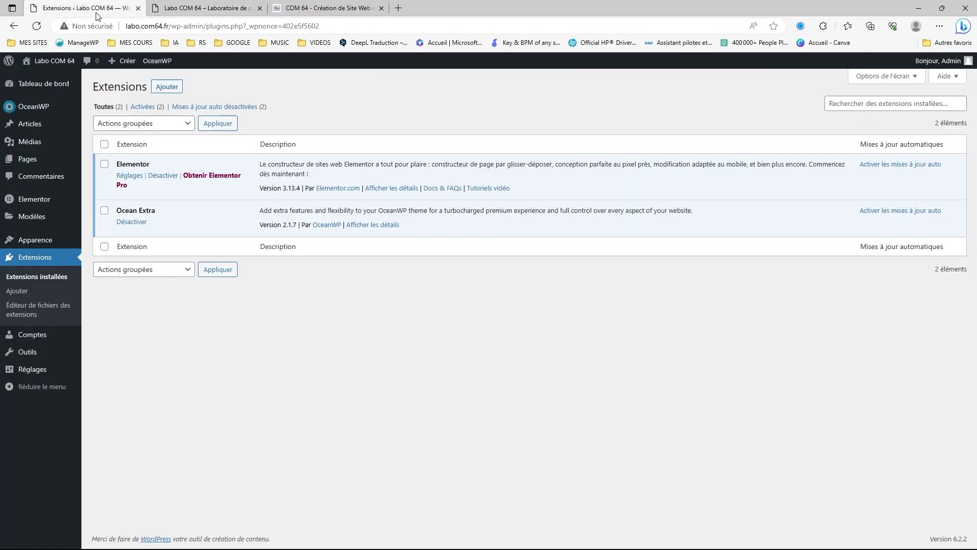
{"action": "left_click", "coordinate": [188, 12]}
{"action": "left_click", "coordinate": [79, 12]}
{"action": "left_click", "coordinate": [218, 7]}
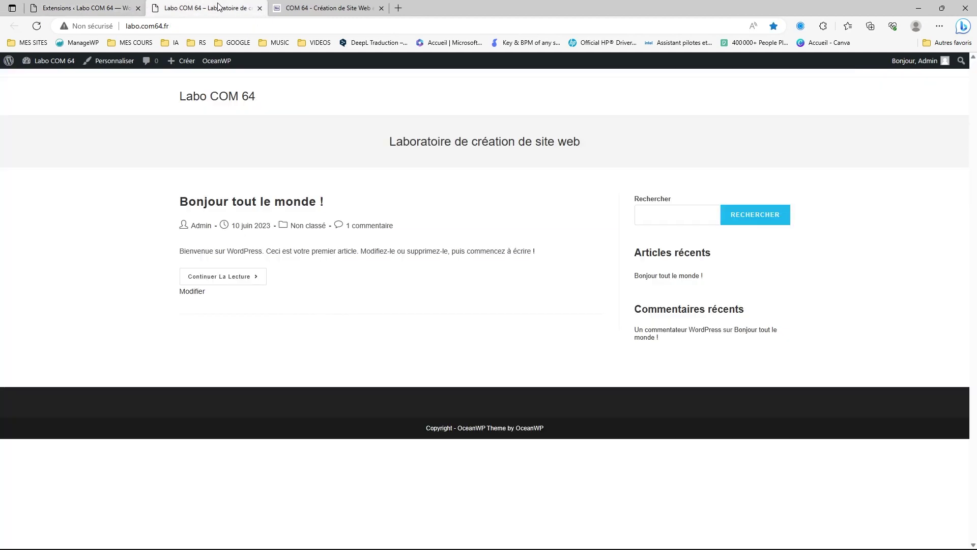
{"action": "left_click", "coordinate": [358, 9]}
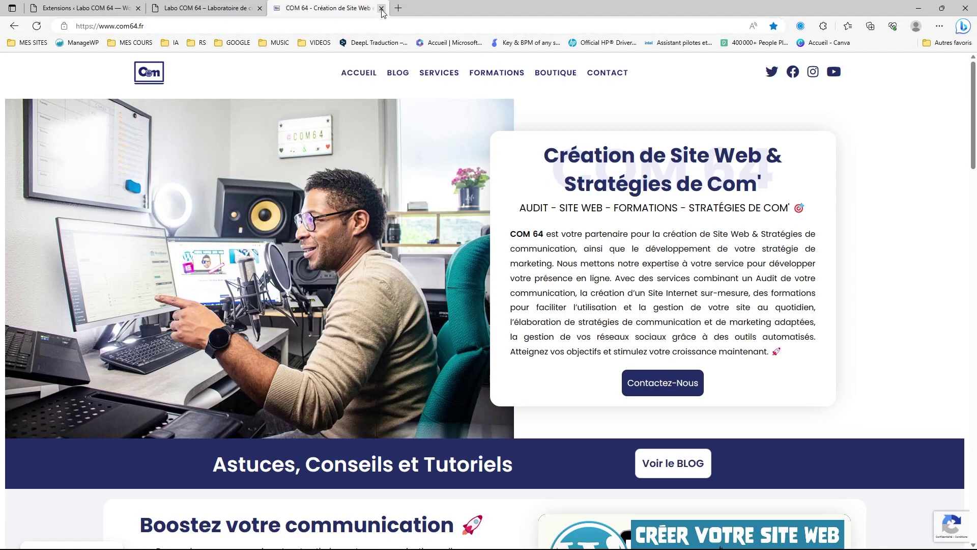
Look through the COM 64 homepage, close its browser tab, and return to the Labo COM 64 plugins list.
{"action": "scroll", "coordinate": [646, 246], "scroll_direction": "down", "scroll_amount": 5}
{"action": "scroll", "coordinate": [646, 247], "scroll_direction": "down", "scroll_amount": 4}
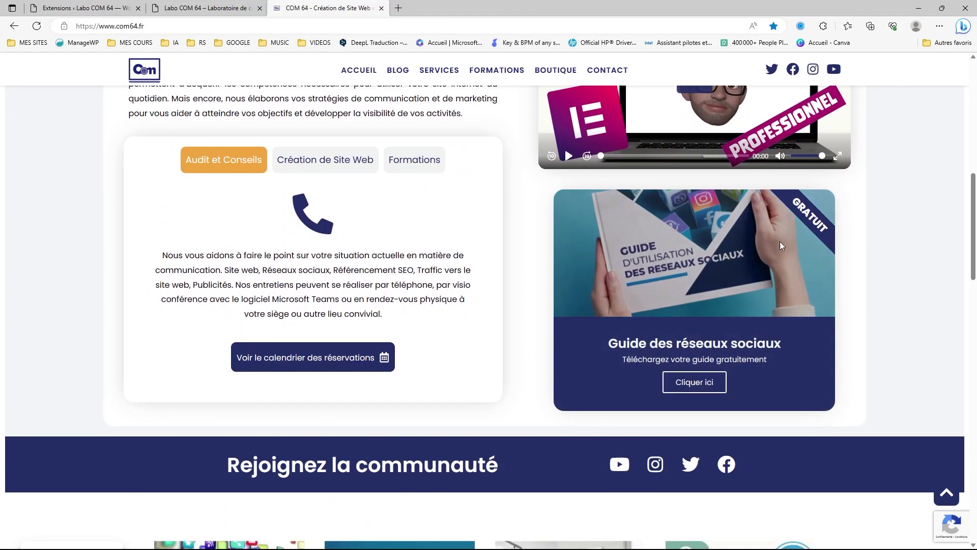
{"action": "scroll", "coordinate": [676, 342], "scroll_direction": "up", "scroll_amount": 9}
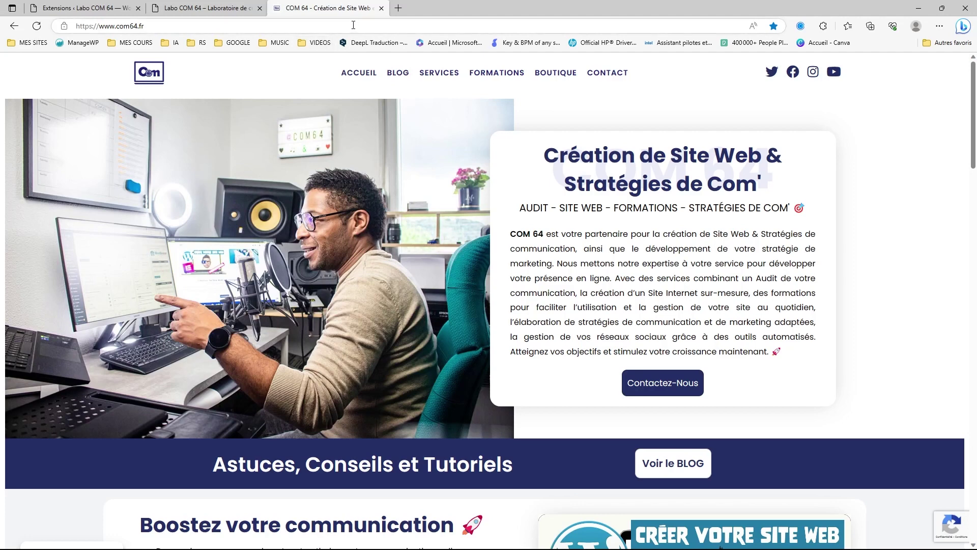
{"action": "left_click", "coordinate": [381, 9]}
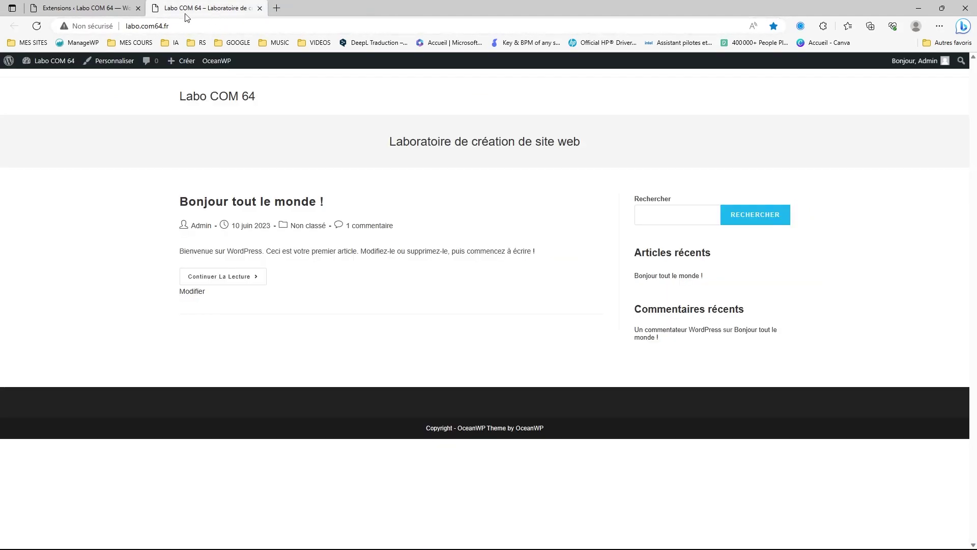
{"action": "left_click", "coordinate": [93, 9]}
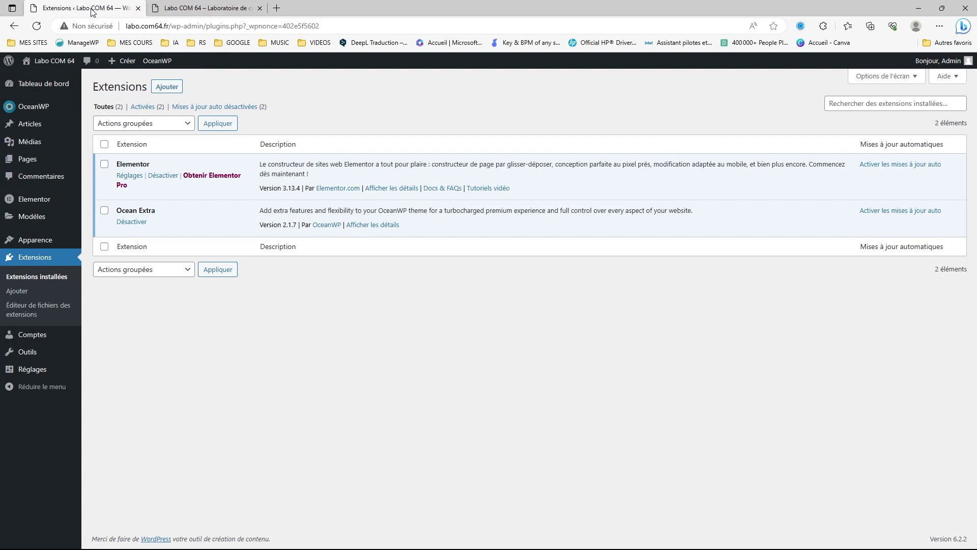
Disable "Afficher la barre d'outils lorsque vous visitez le site" in the admin profile and update the profile.
{"action": "left_click", "coordinate": [207, 8]}
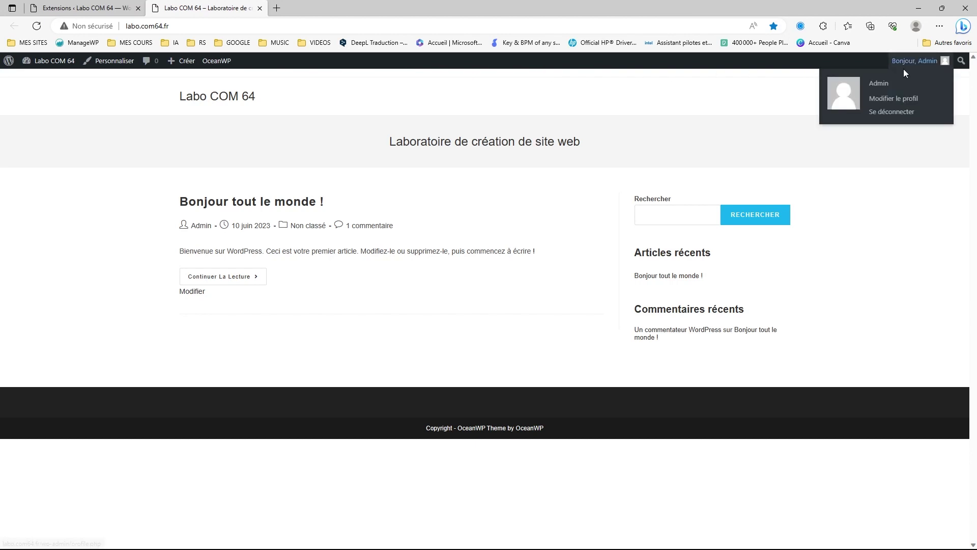
{"action": "mouse_move", "coordinate": [925, 66]}
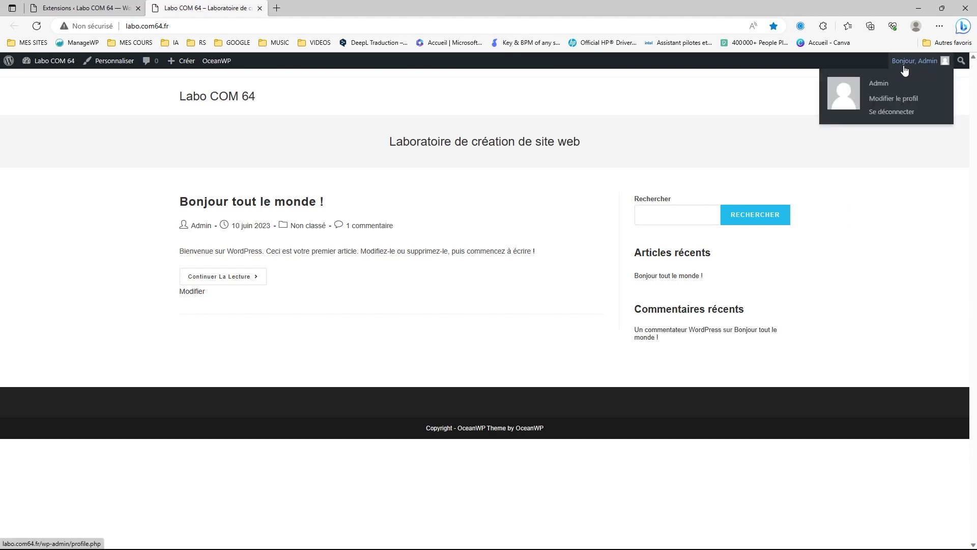
{"action": "left_click", "coordinate": [899, 105]}
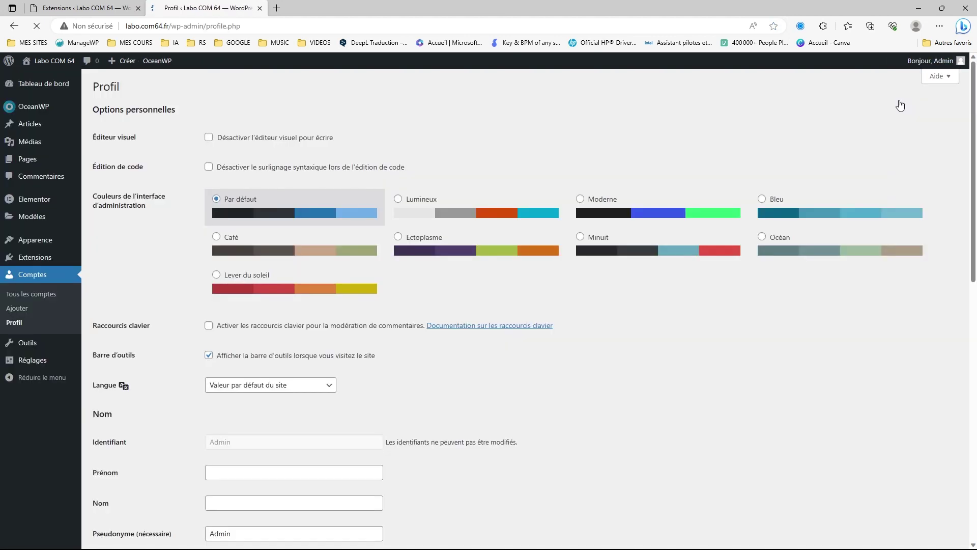
{"action": "scroll", "coordinate": [450, 308], "scroll_direction": "down", "scroll_amount": 1}
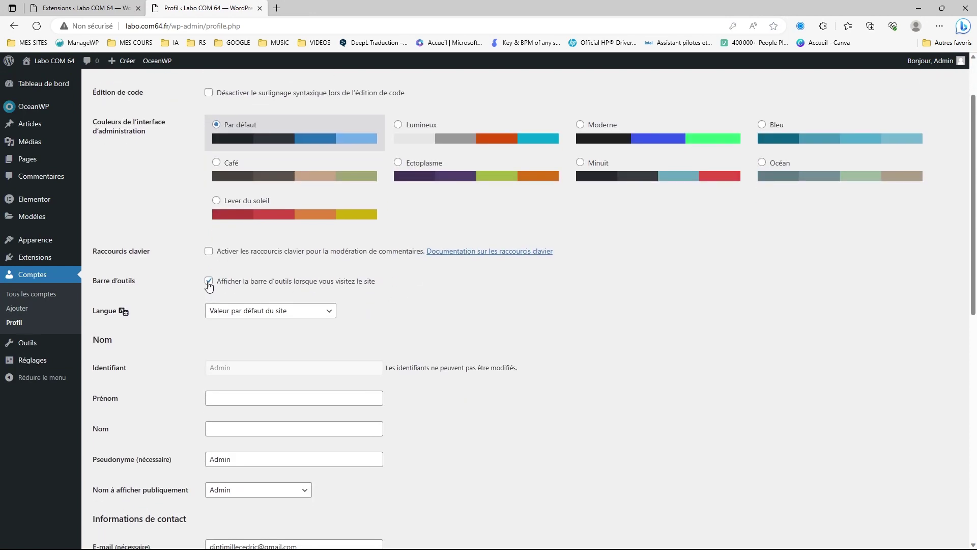
{"action": "left_click", "coordinate": [208, 281]}
{"action": "scroll", "coordinate": [358, 300], "scroll_direction": "down", "scroll_amount": 7}
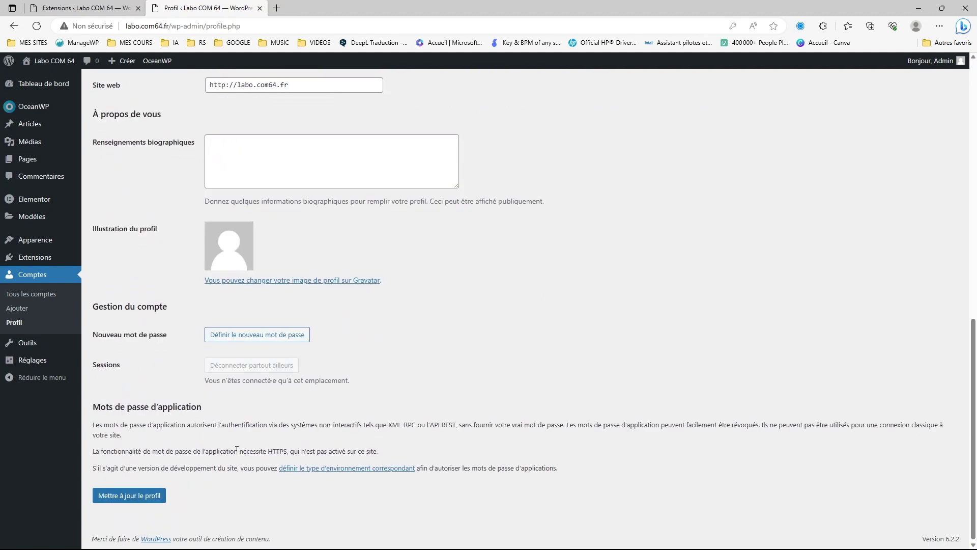
{"action": "left_click", "coordinate": [131, 498]}
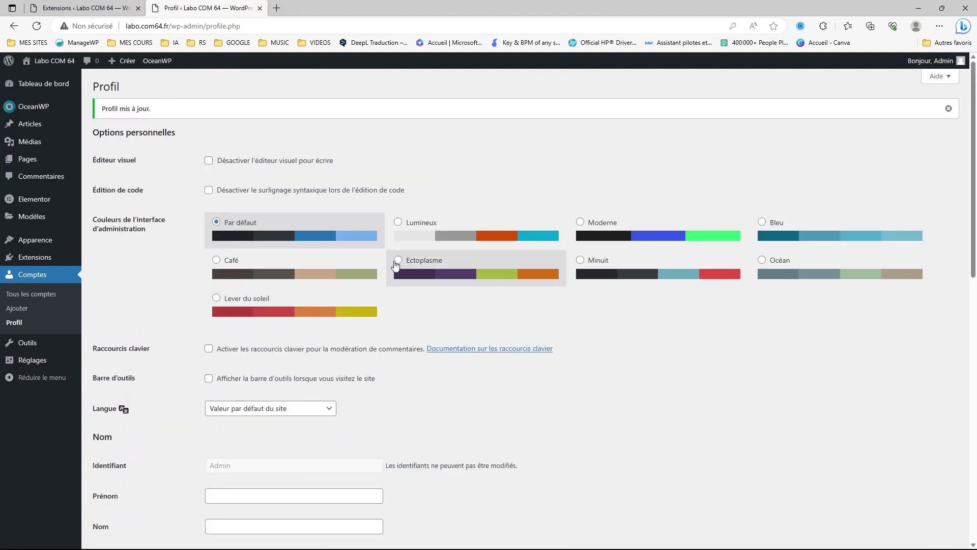
Review the saved profile options, view the public homepage without the admin toolbar, and return to the plugins list.
{"action": "scroll", "coordinate": [216, 370], "scroll_direction": "down", "scroll_amount": 10}
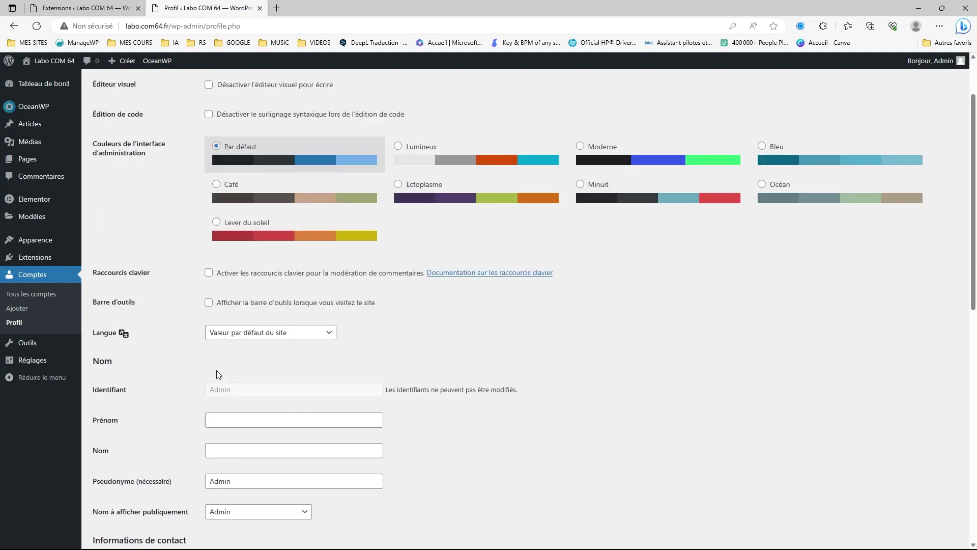
{"action": "scroll", "coordinate": [213, 386], "scroll_direction": "up", "scroll_amount": 10}
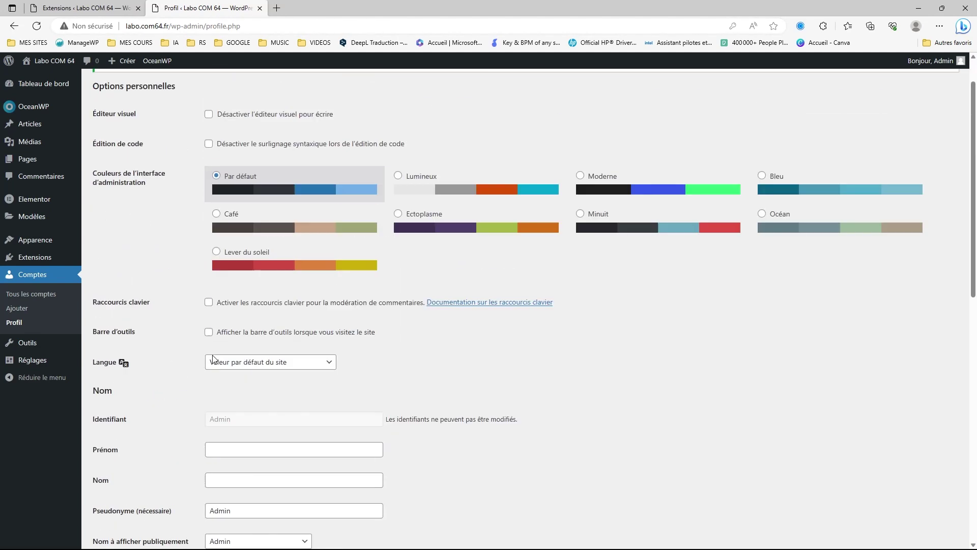
{"action": "left_click", "coordinate": [58, 64]}
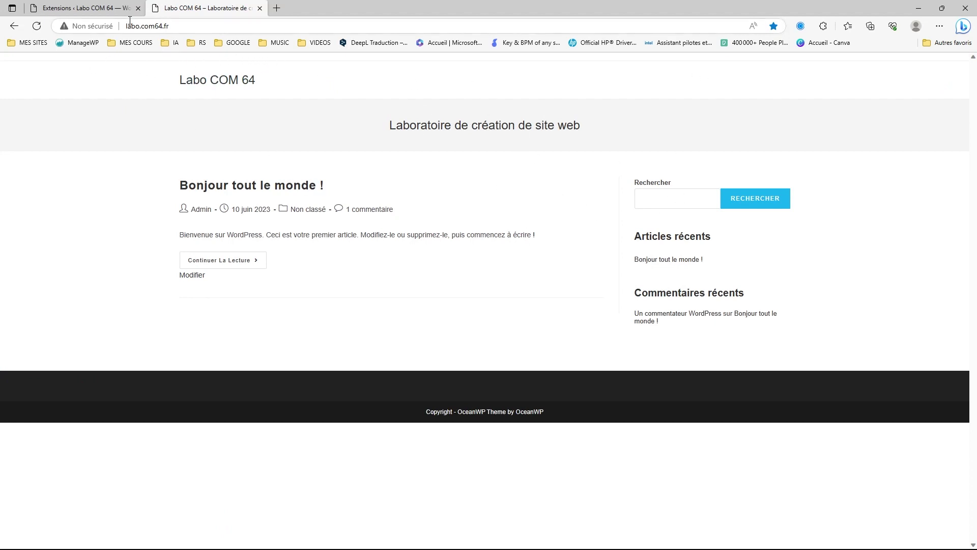
{"action": "left_click", "coordinate": [97, 9]}
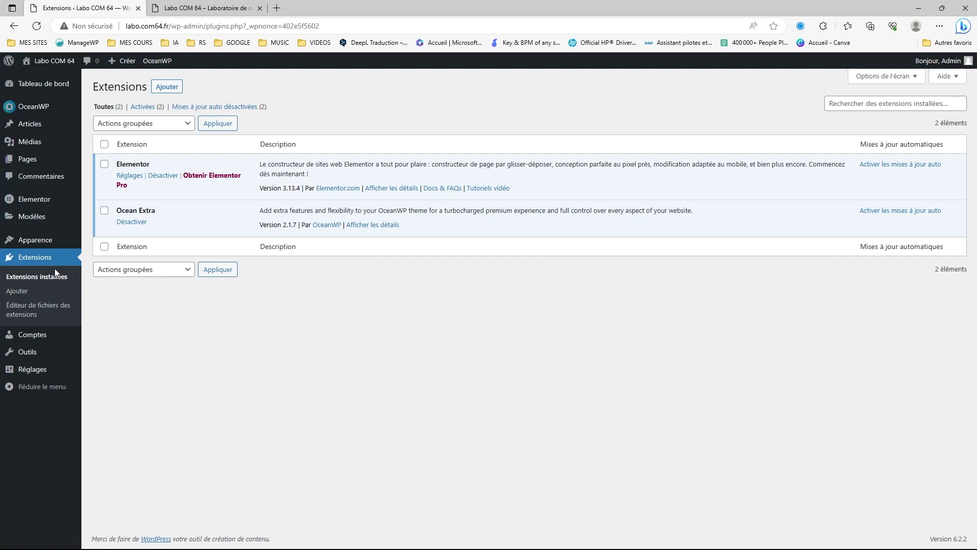
Set the permalink structure to "Titre de la publication" and save the changes.
{"action": "mouse_move", "coordinate": [41, 368]}
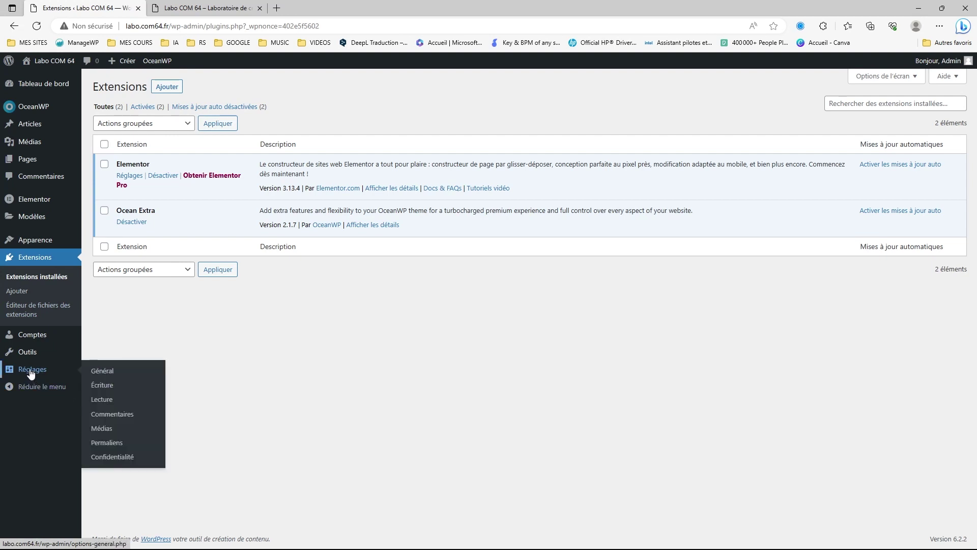
{"action": "left_click", "coordinate": [107, 443]}
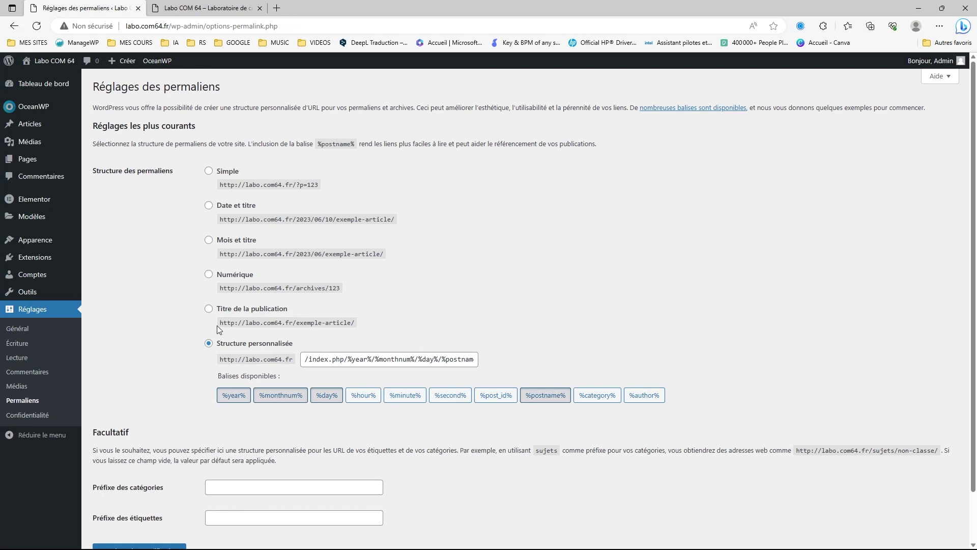
{"action": "left_click", "coordinate": [210, 309]}
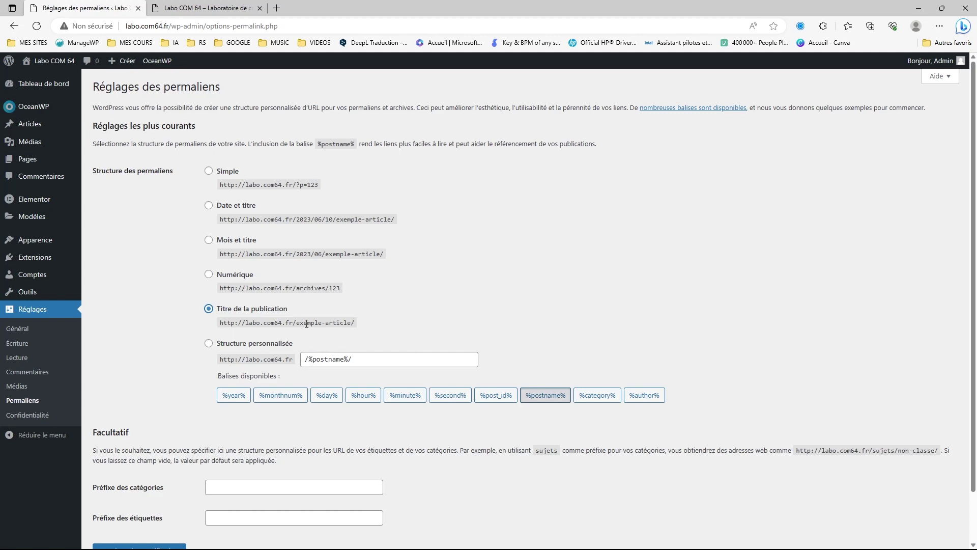
{"action": "scroll", "coordinate": [307, 324], "scroll_direction": "down", "scroll_amount": 1}
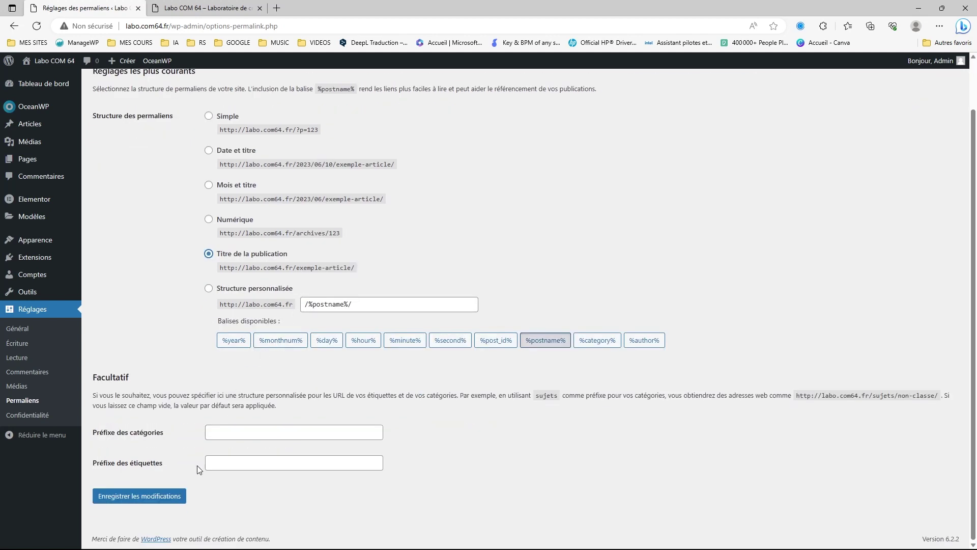
{"action": "left_click", "coordinate": [148, 497]}
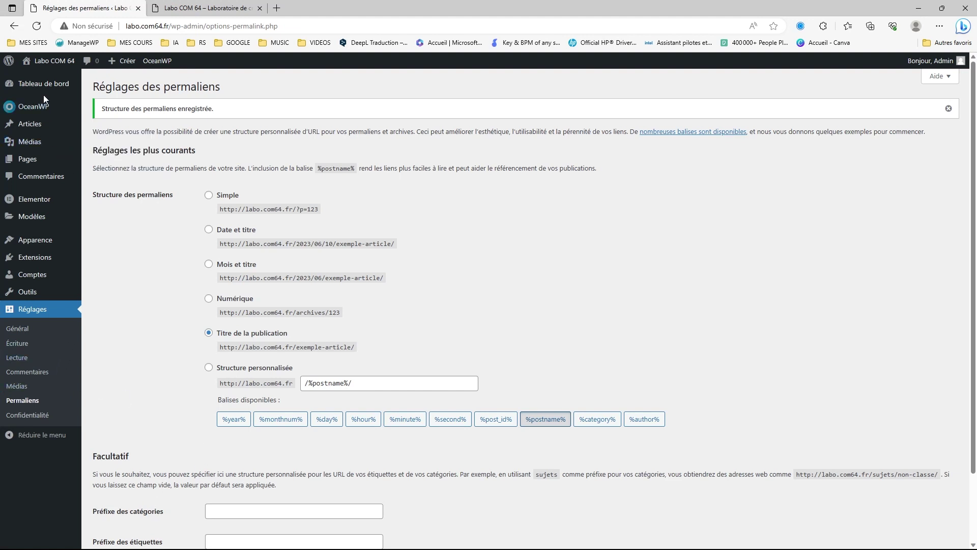
Glance at the public homepage, and open the "Identité du site" section of the theme customizer.
{"action": "mouse_move", "coordinate": [43, 92]}
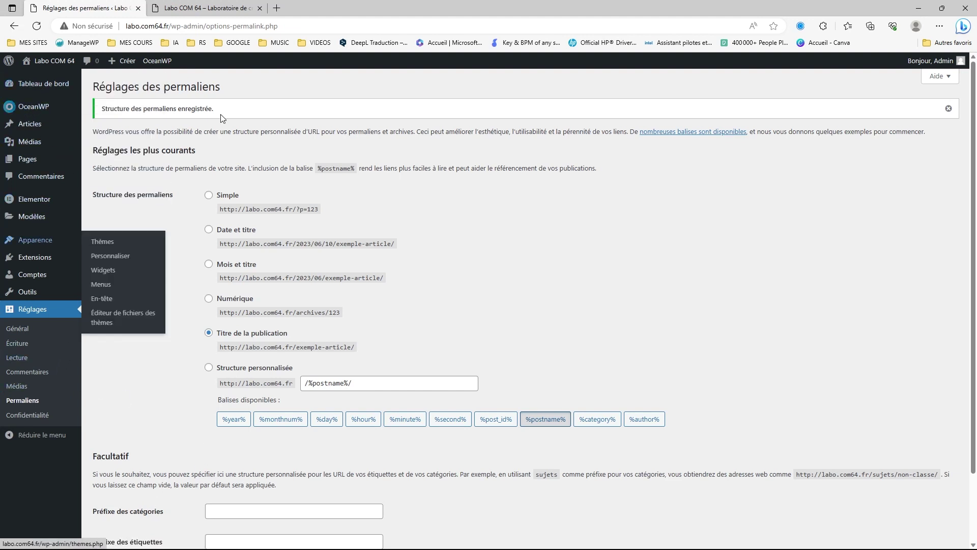
{"action": "left_click", "coordinate": [195, 9]}
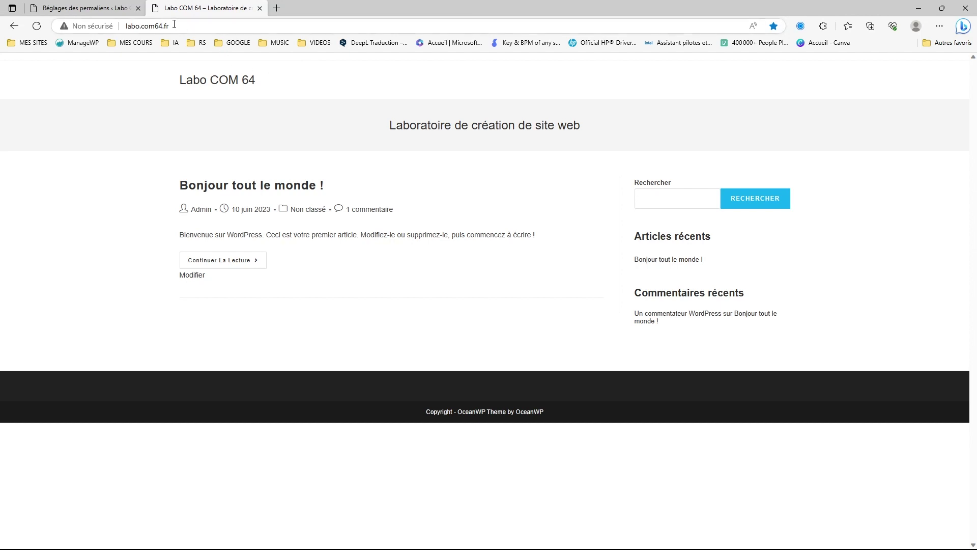
{"action": "left_click", "coordinate": [109, 9]}
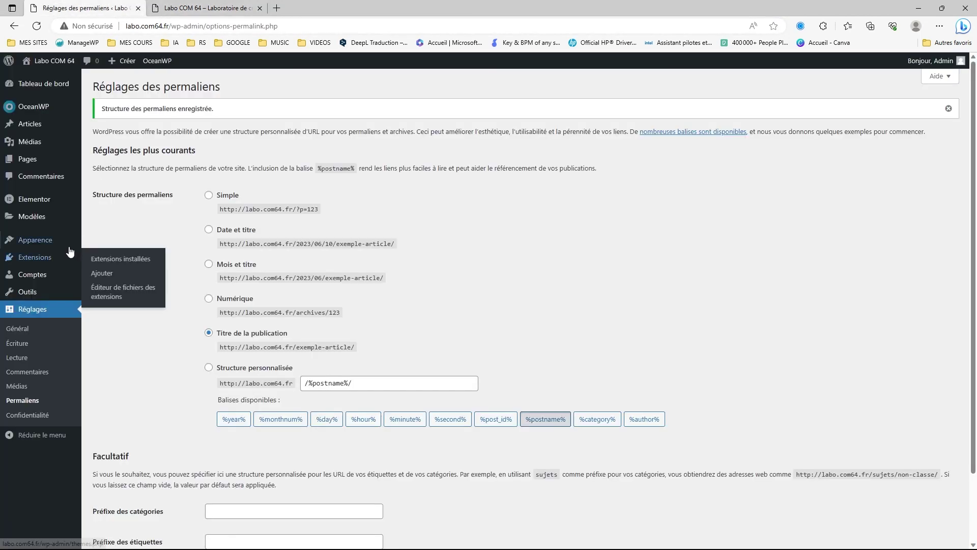
{"action": "mouse_move", "coordinate": [64, 247]}
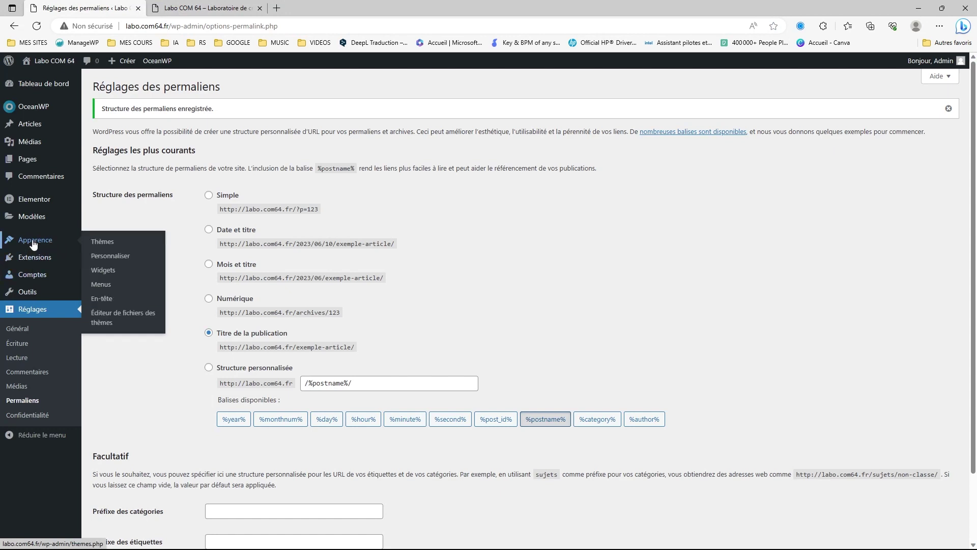
{"action": "left_click", "coordinate": [111, 256]}
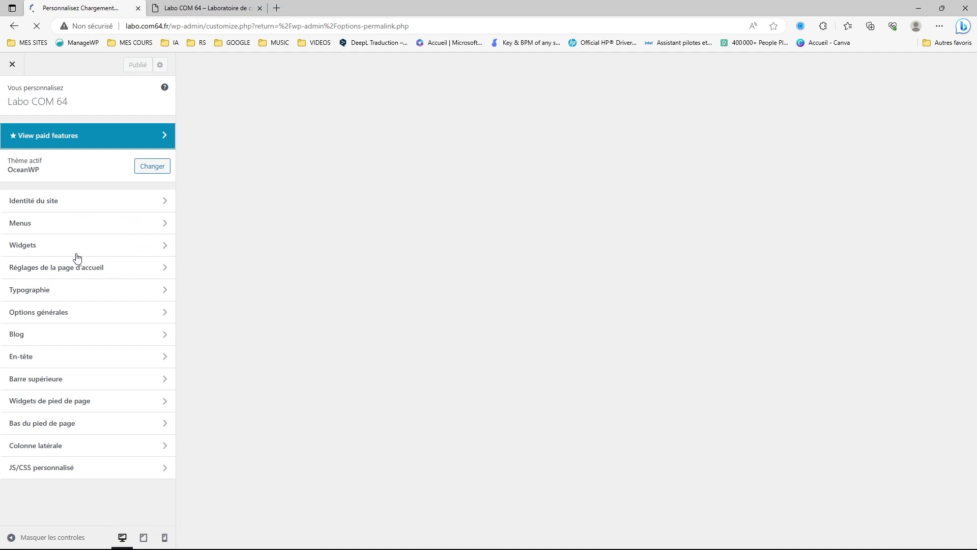
{"action": "left_click", "coordinate": [71, 203]}
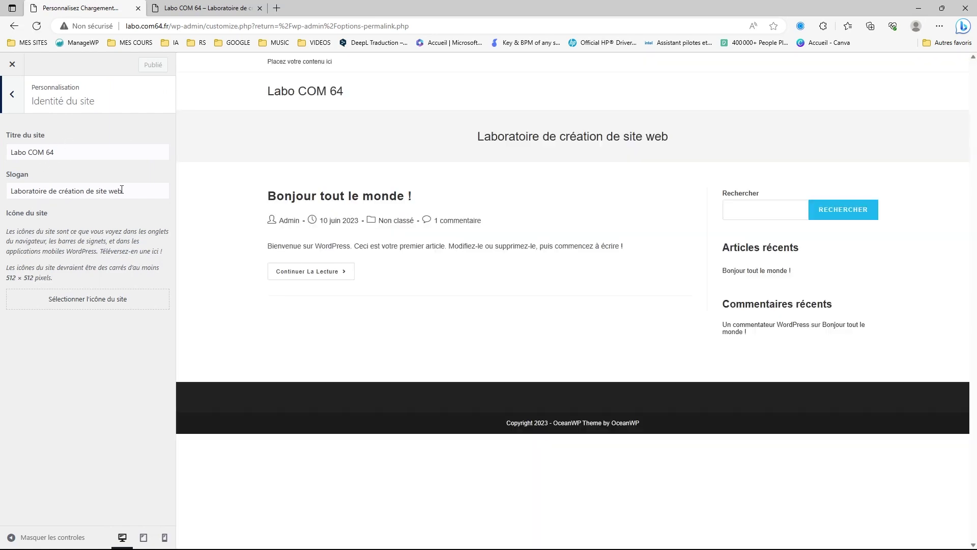
{"action": "left_click", "coordinate": [100, 305]}
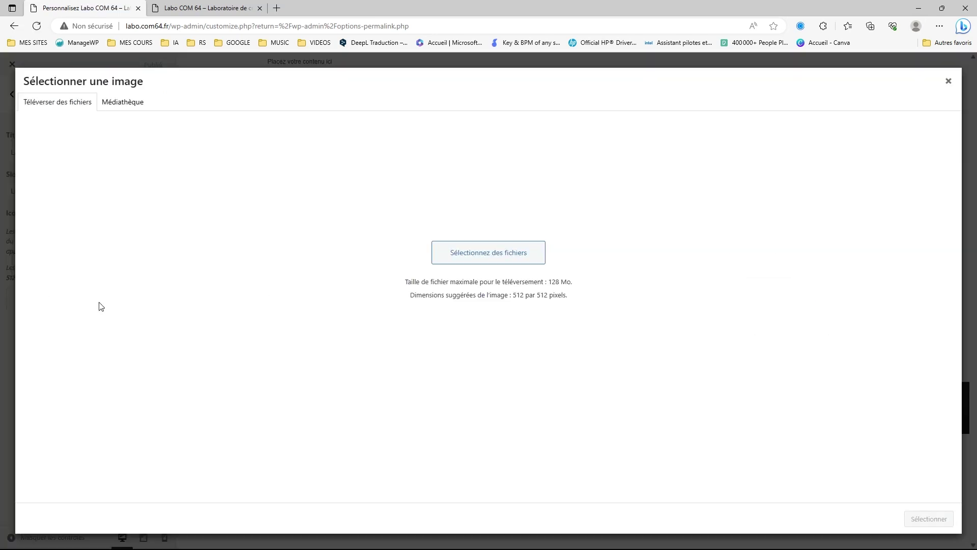
{"action": "left_click", "coordinate": [479, 285]}
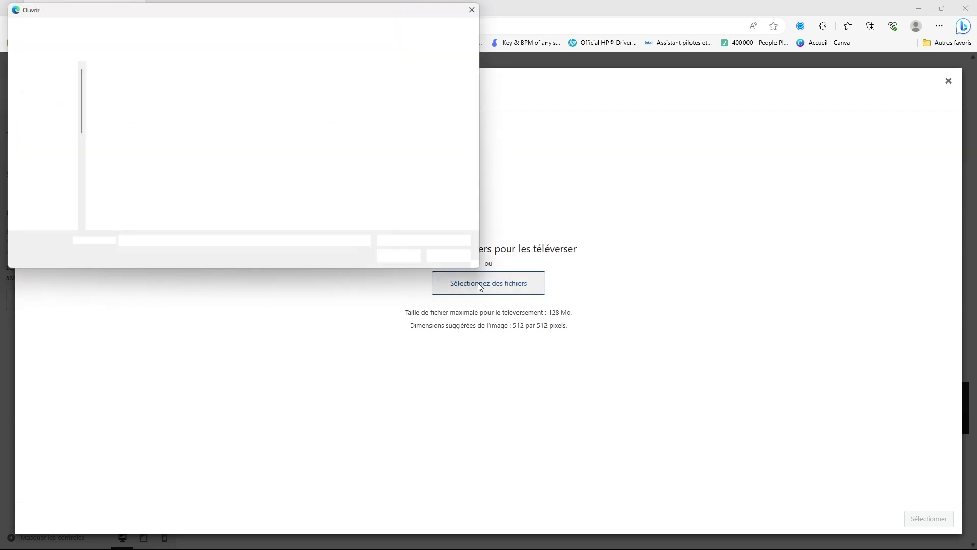
{"action": "left_click", "coordinate": [454, 259]}
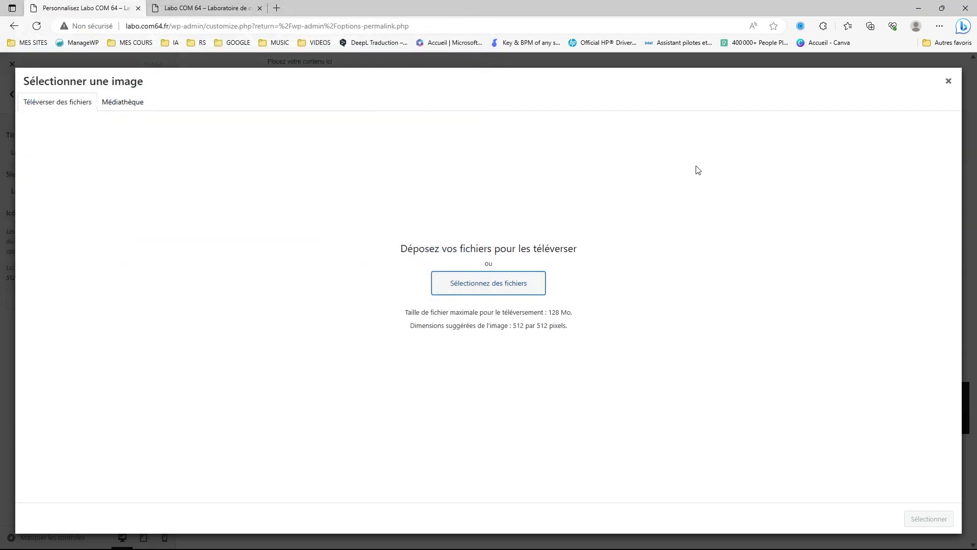
{"action": "left_click", "coordinate": [948, 81]}
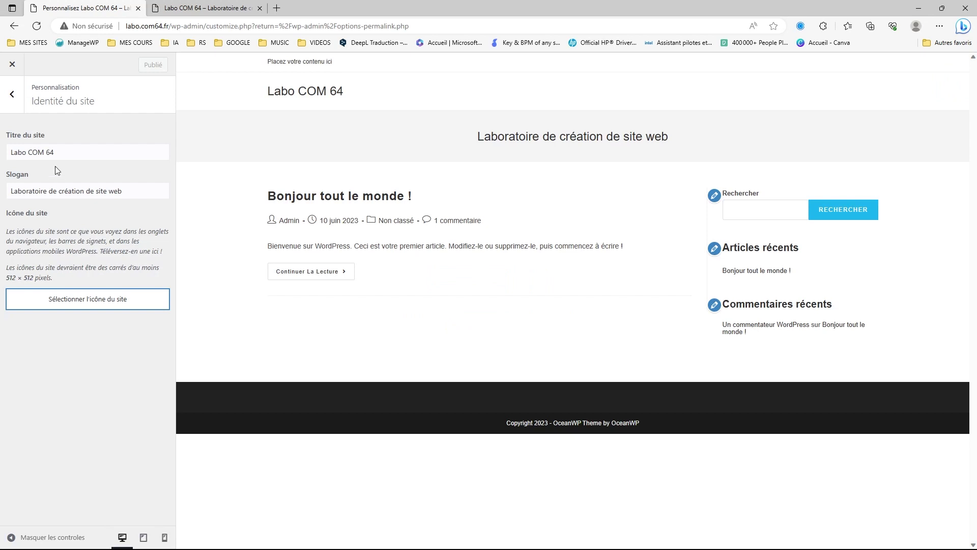
Upload EN-TETE-SITE-250x200-FOND-BLANC.jpg from the 2023 "LOGO COM64" folder as the site icon image.
{"action": "left_click", "coordinate": [67, 303]}
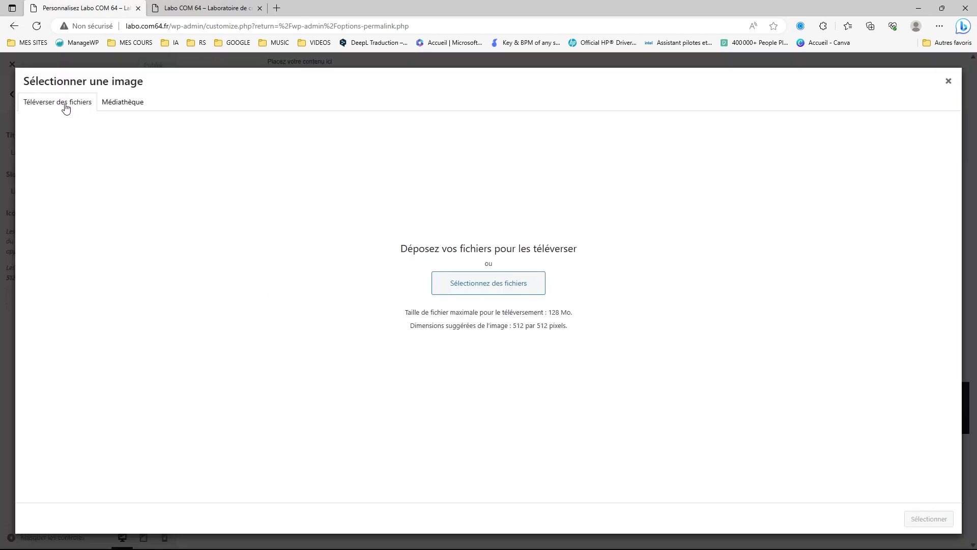
{"action": "left_click", "coordinate": [490, 283]}
{"action": "left_click", "coordinate": [235, 31]}
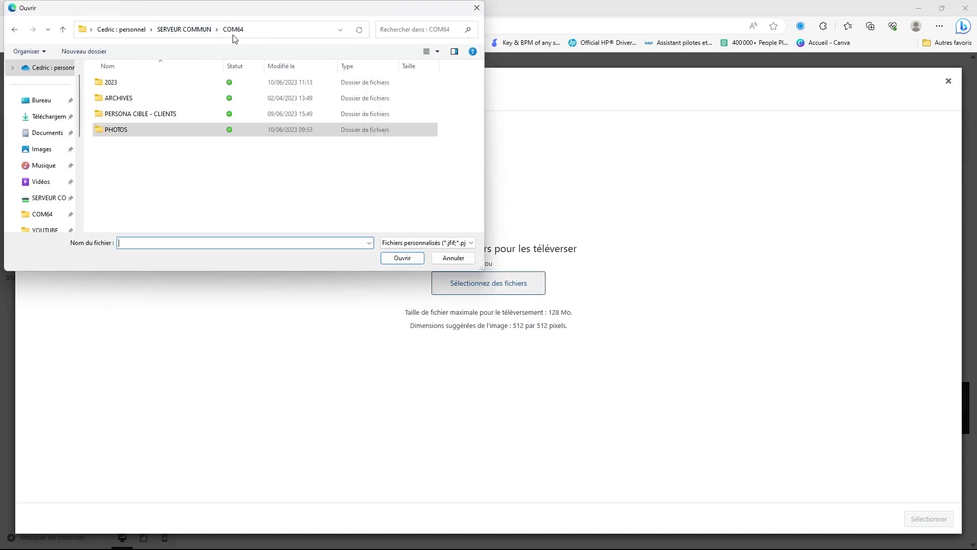
{"action": "double_click", "coordinate": [113, 83]}
{"action": "scroll", "coordinate": [136, 173], "scroll_direction": "down", "scroll_amount": 3}
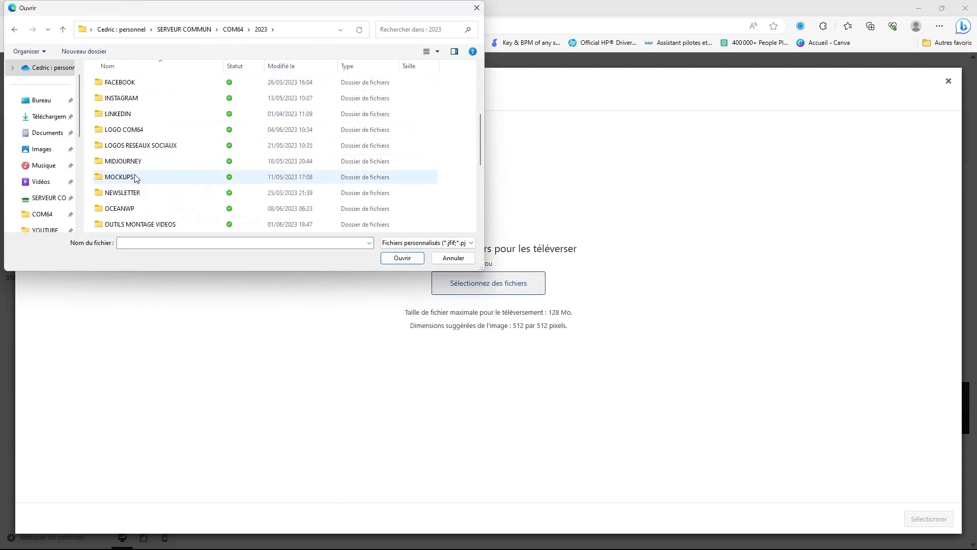
{"action": "double_click", "coordinate": [128, 129]}
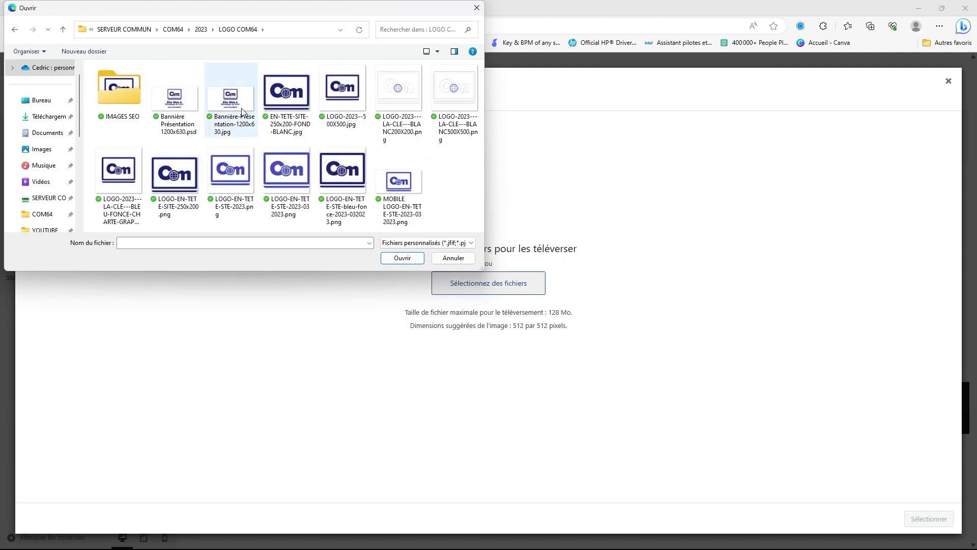
{"action": "left_click", "coordinate": [285, 101]}
{"action": "left_click", "coordinate": [391, 258]}
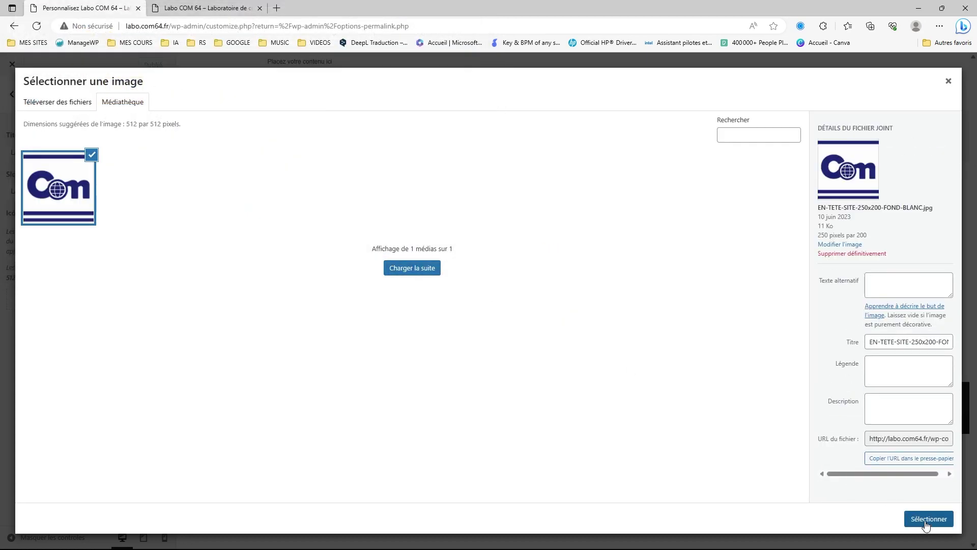
Use the uploaded logo as the site icon without cropping it, and publish the change.
{"action": "left_click", "coordinate": [928, 520]}
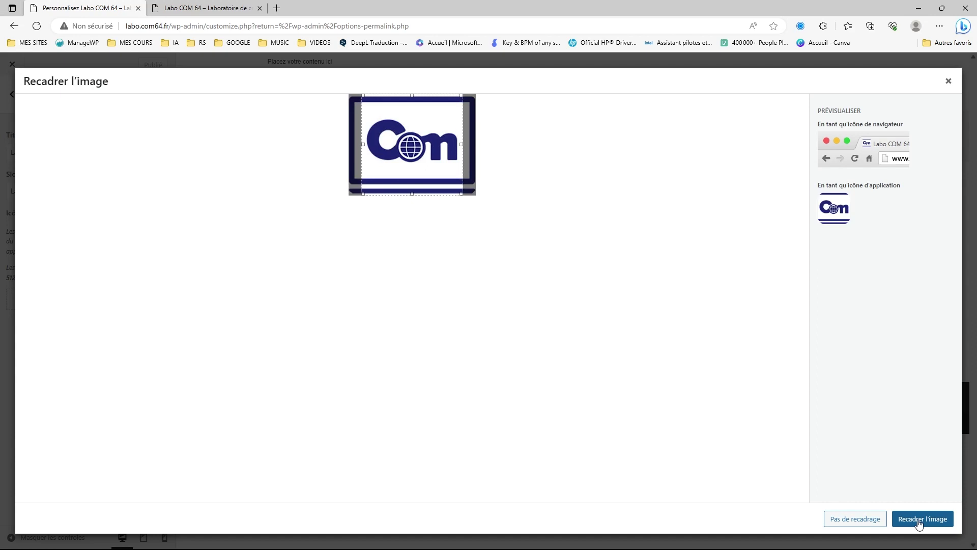
{"action": "left_click", "coordinate": [844, 520]}
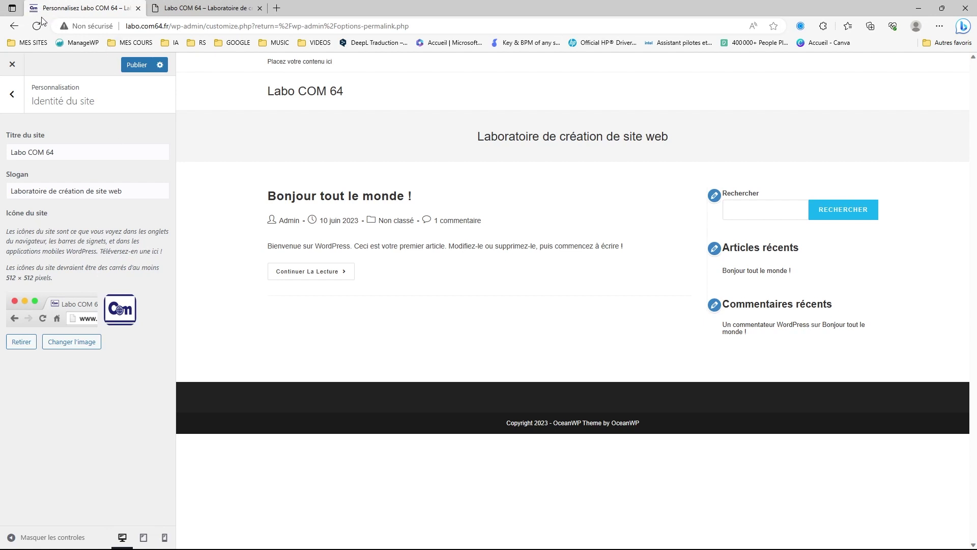
{"action": "left_click", "coordinate": [136, 64]}
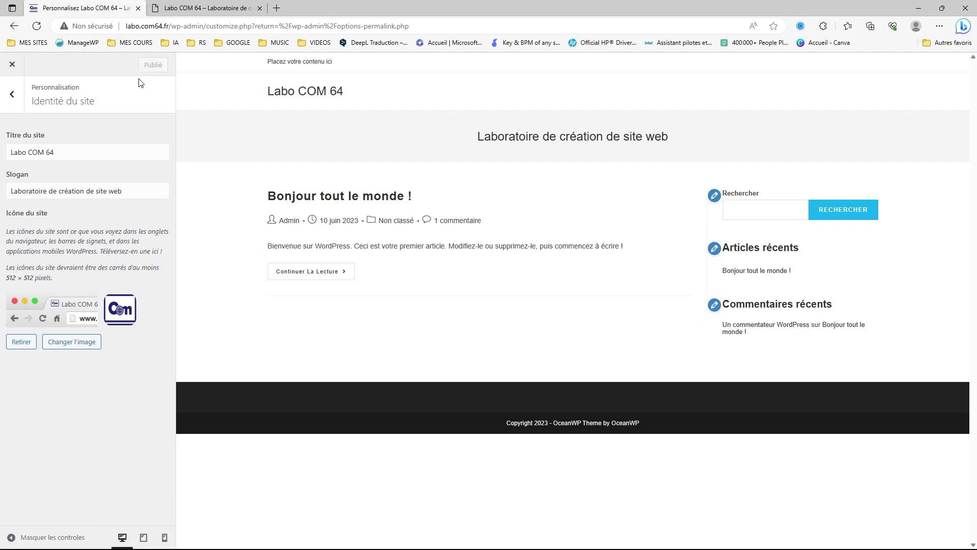
Review the customizer's Menus, Widgets, "Réglages de la page d'accueil" and En-tête sections, and glance at the public homepage.
{"action": "left_click", "coordinate": [12, 96]}
{"action": "left_click", "coordinate": [47, 224]}
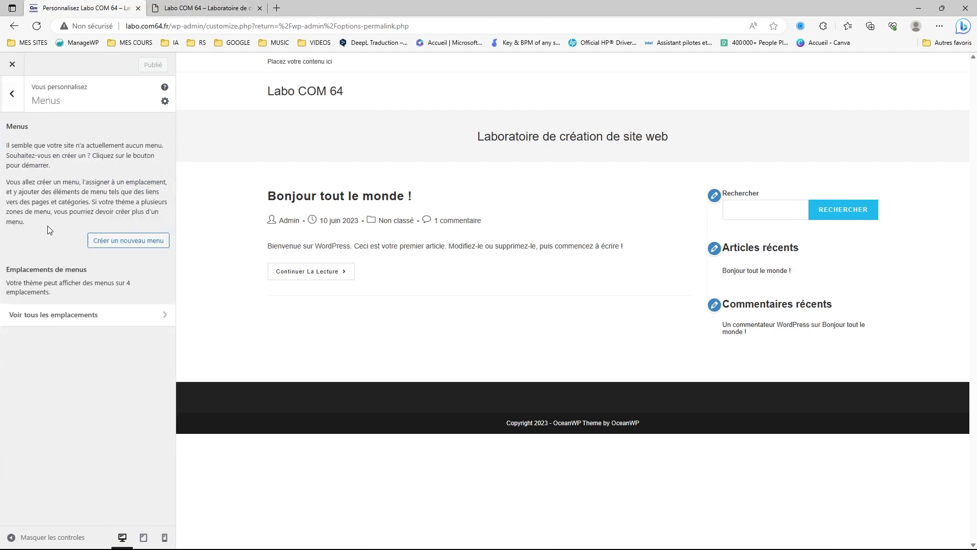
{"action": "left_click", "coordinate": [11, 95]}
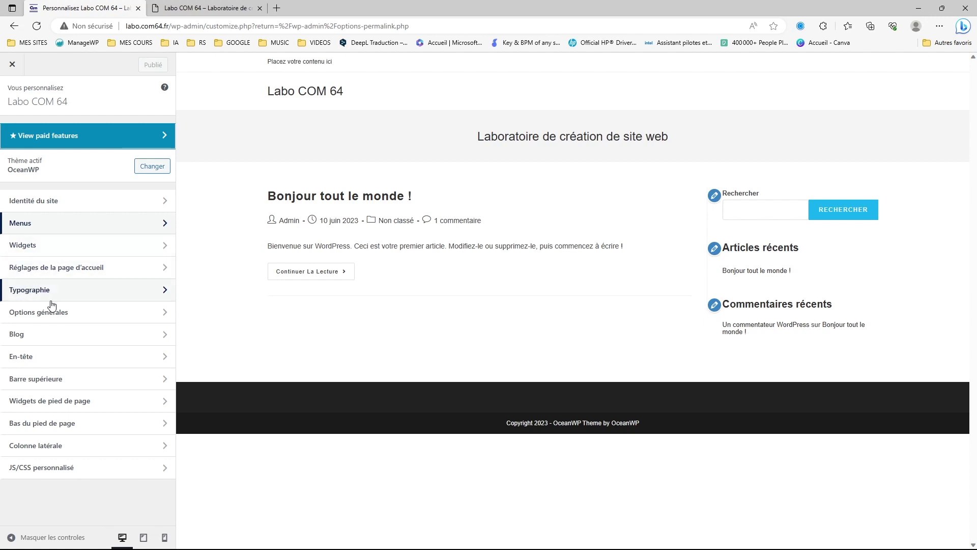
{"action": "left_click", "coordinate": [63, 270]}
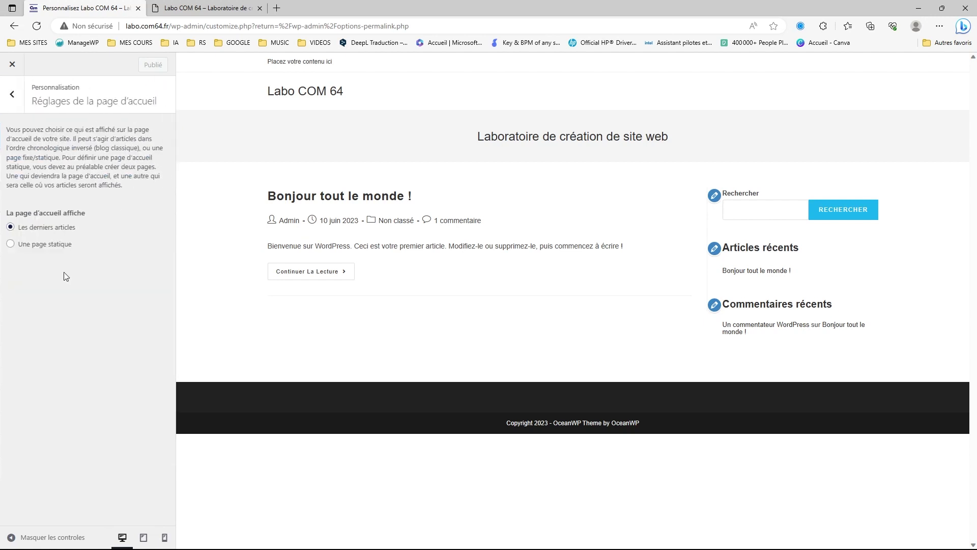
{"action": "left_click", "coordinate": [15, 95]}
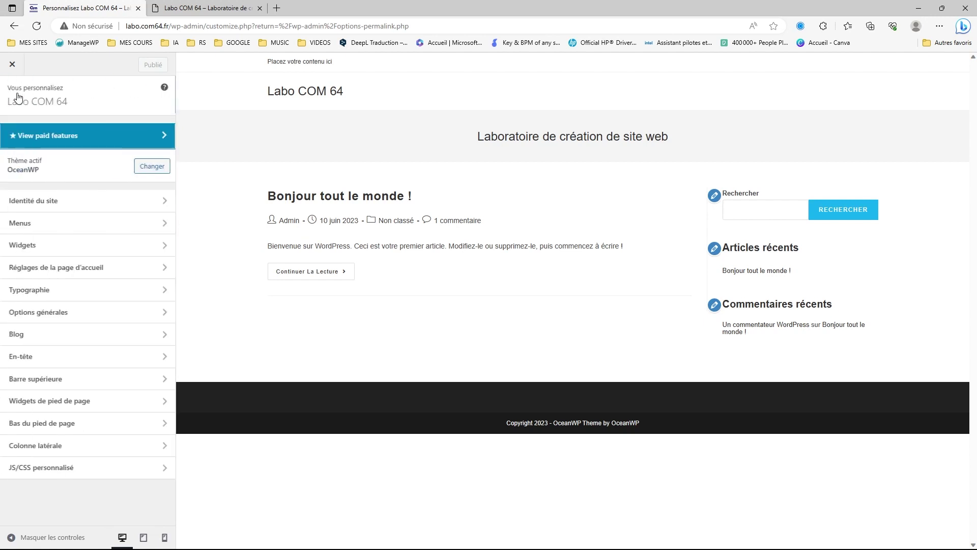
{"action": "left_click", "coordinate": [60, 249]}
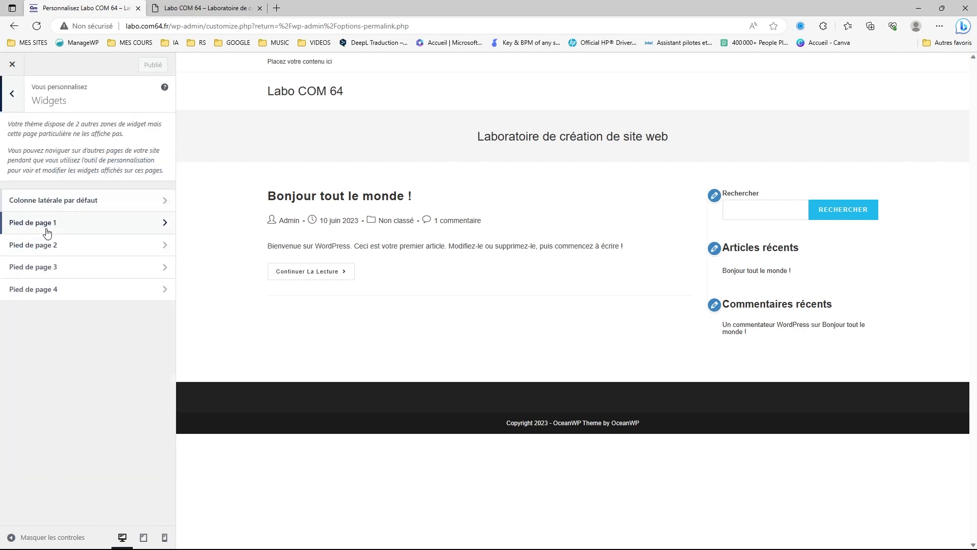
{"action": "left_click", "coordinate": [15, 98]}
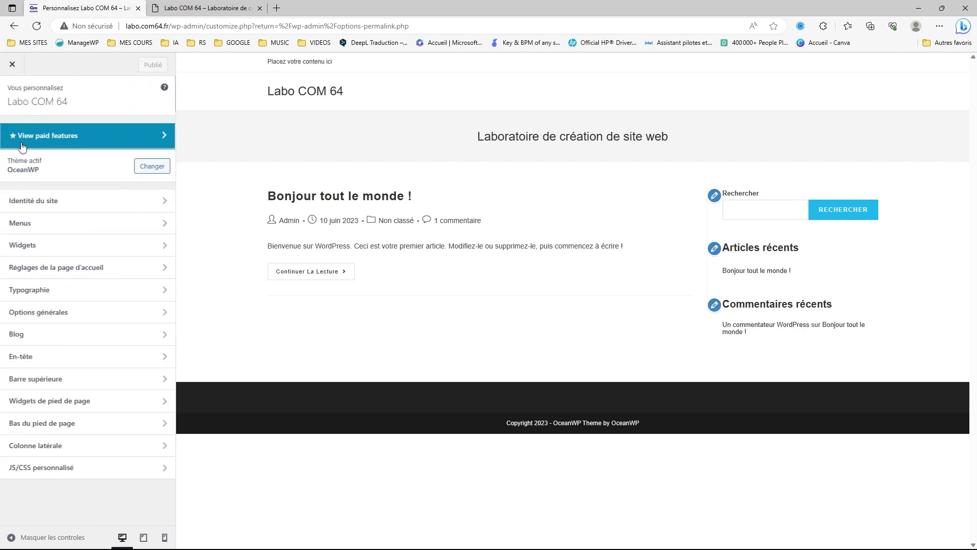
{"action": "left_click", "coordinate": [64, 268]}
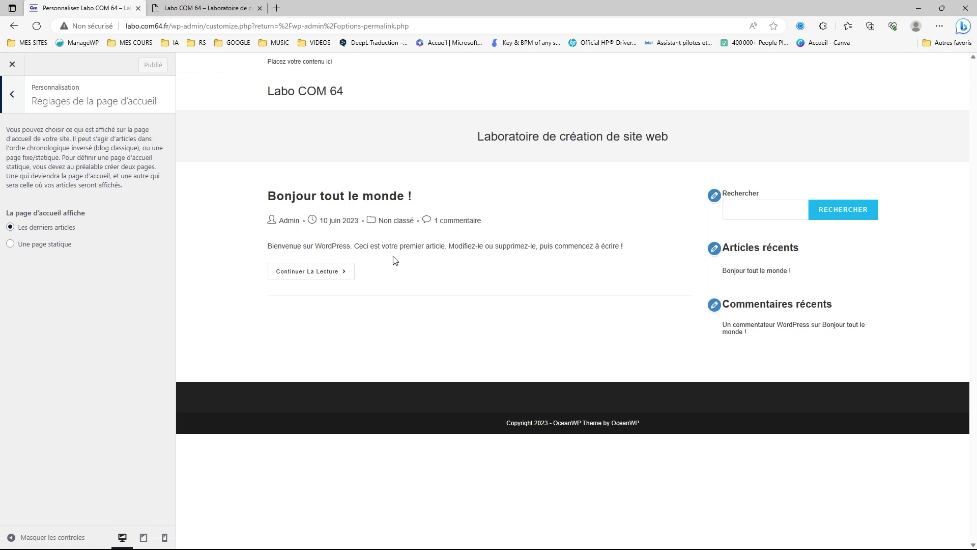
{"action": "left_click", "coordinate": [12, 96]}
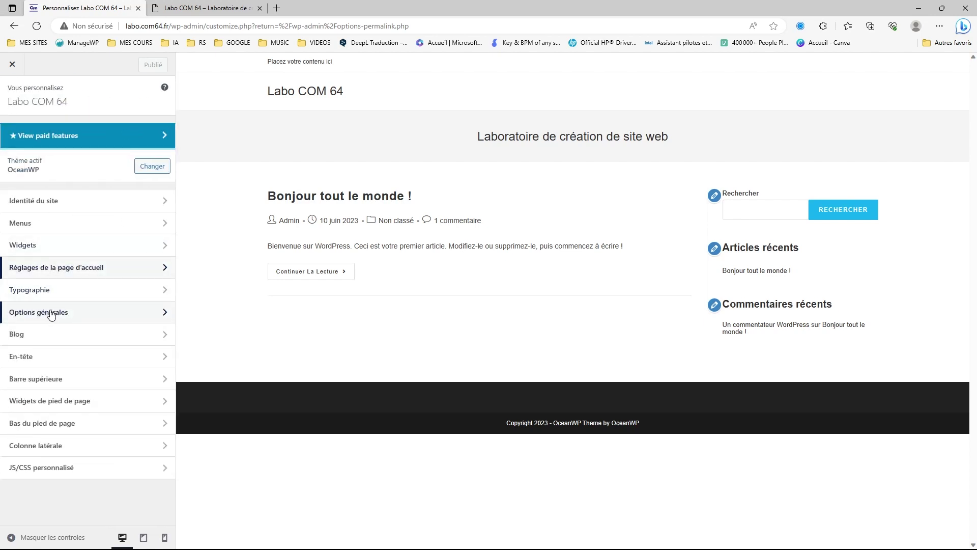
{"action": "left_click", "coordinate": [221, 12]}
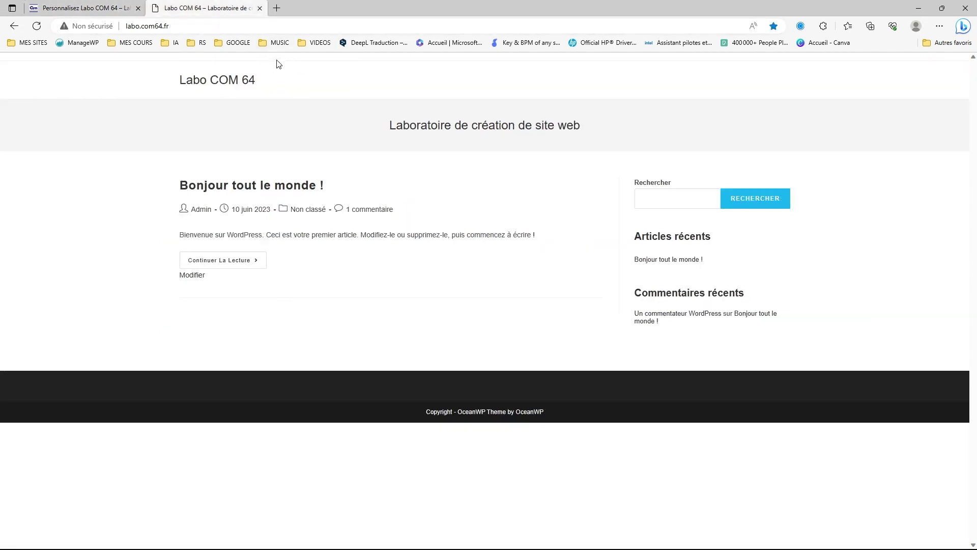
{"action": "left_click", "coordinate": [121, 10]}
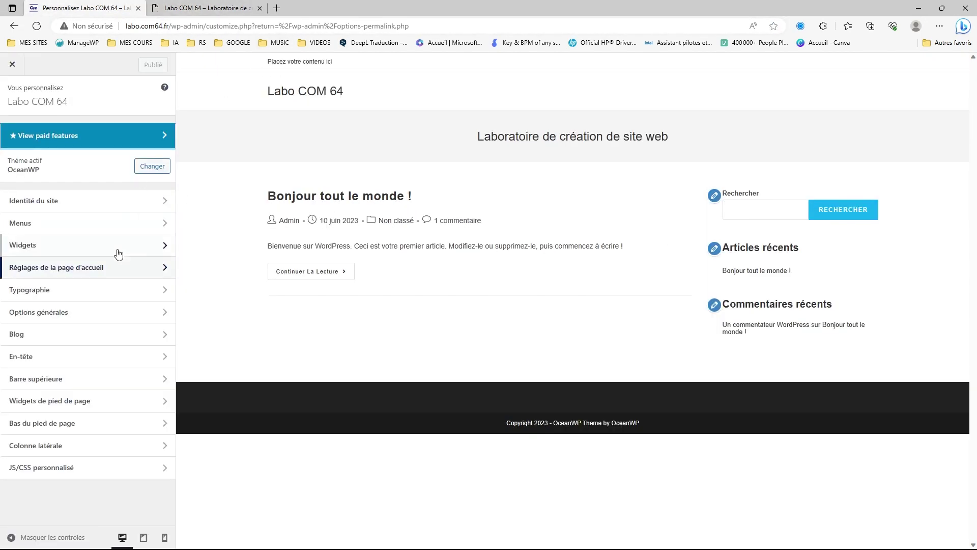
{"action": "left_click", "coordinate": [89, 358]}
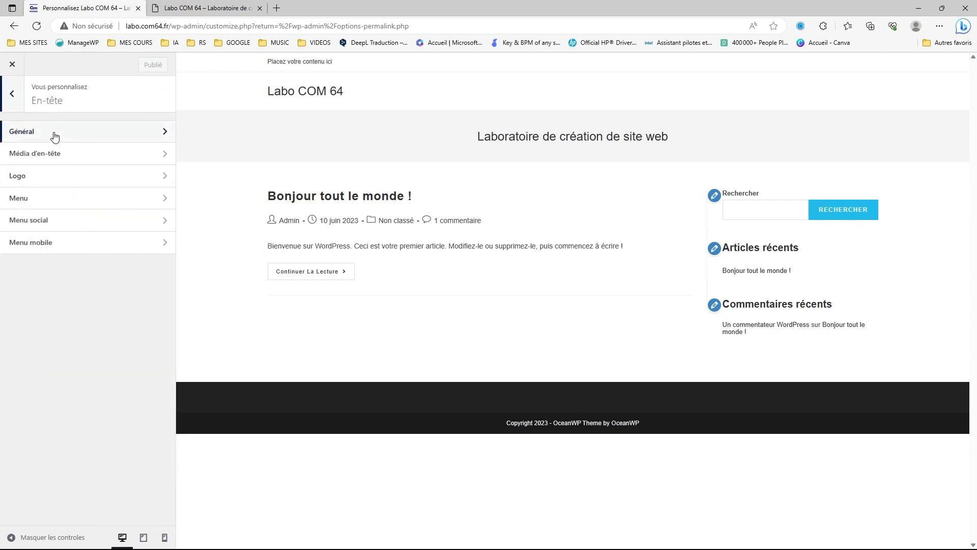
{"action": "left_click", "coordinate": [14, 95]}
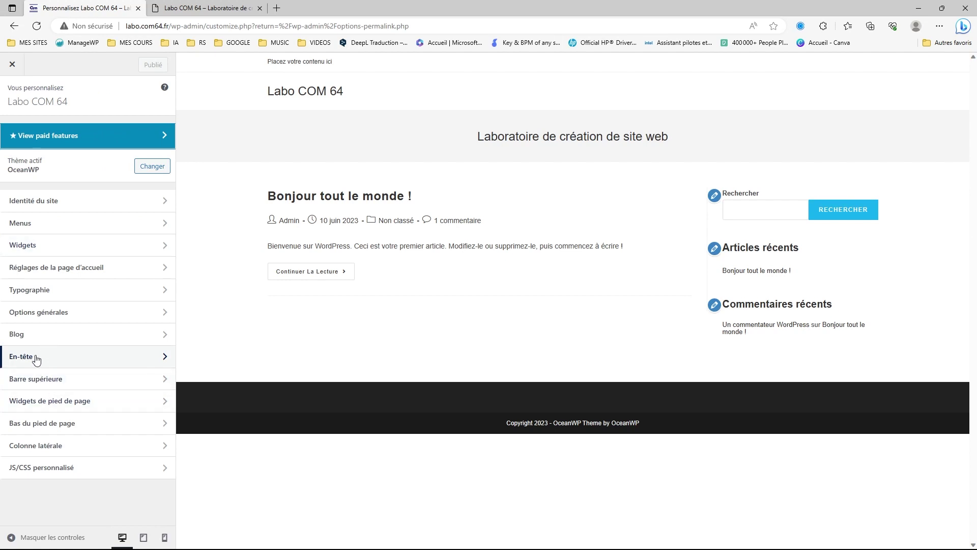
Disable "Activer la barre supérieure" in the Barre supérieure general settings, publish, and check the change on the reloaded public homepage.
{"action": "left_click", "coordinate": [38, 381]}
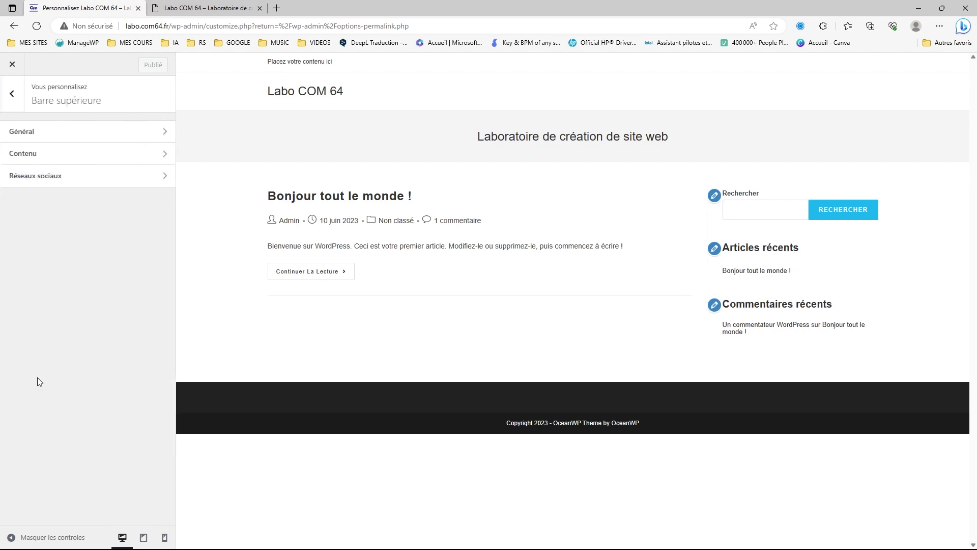
{"action": "left_click", "coordinate": [75, 136]}
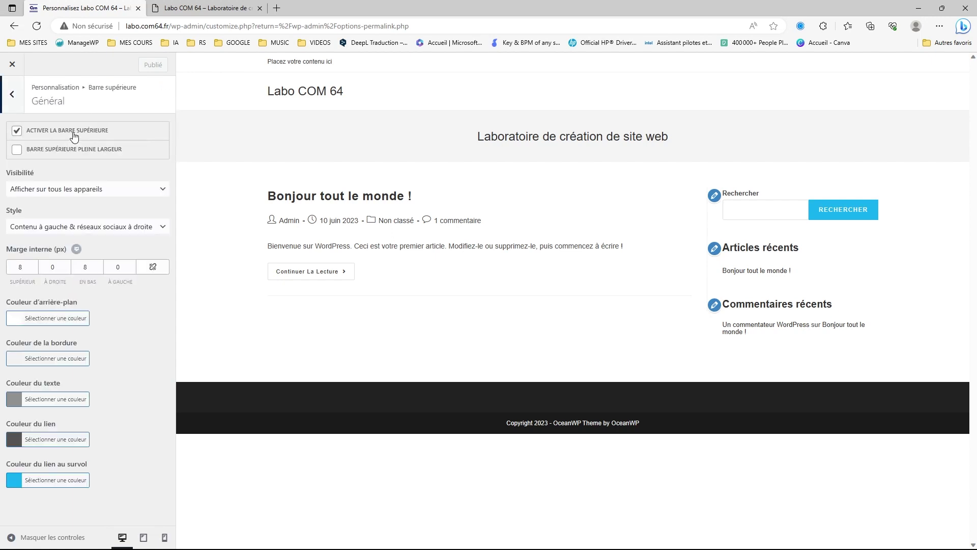
{"action": "left_click", "coordinate": [17, 132]}
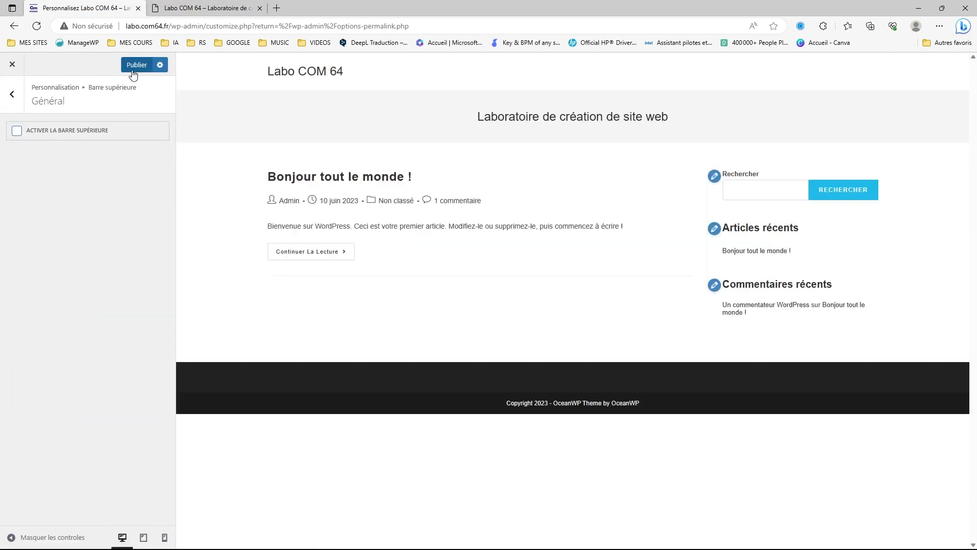
{"action": "left_click", "coordinate": [200, 11]}
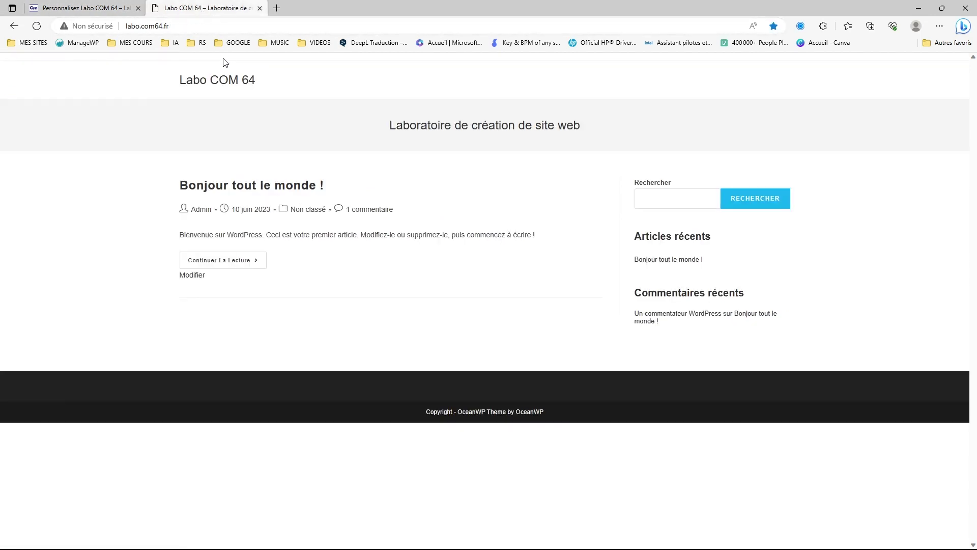
{"action": "left_click", "coordinate": [38, 27]}
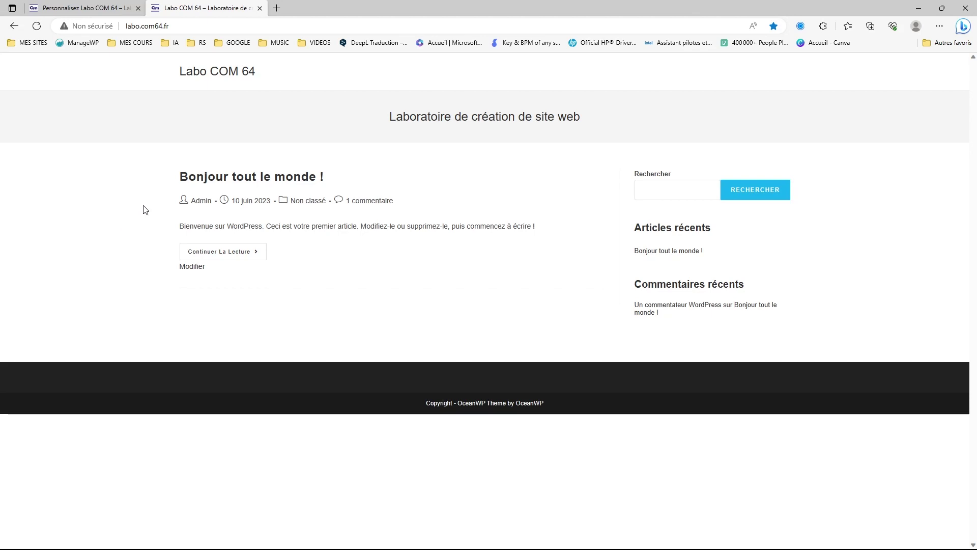
{"action": "left_click", "coordinate": [102, 10]}
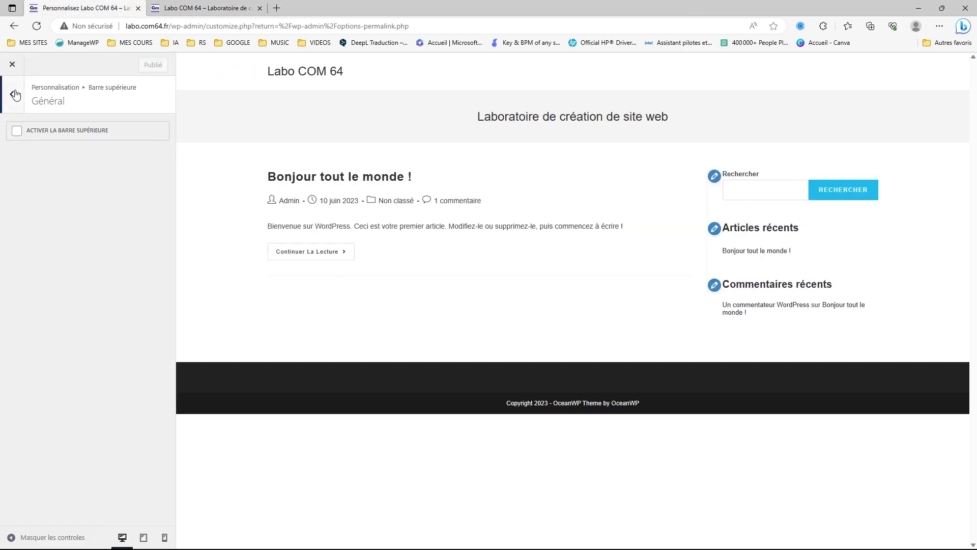
Leave the customizer and move the pages "Elementor #6", "Page d'exemple" and "Politique de confidentialité" to the trash in bulk.
{"action": "left_click", "coordinate": [15, 65]}
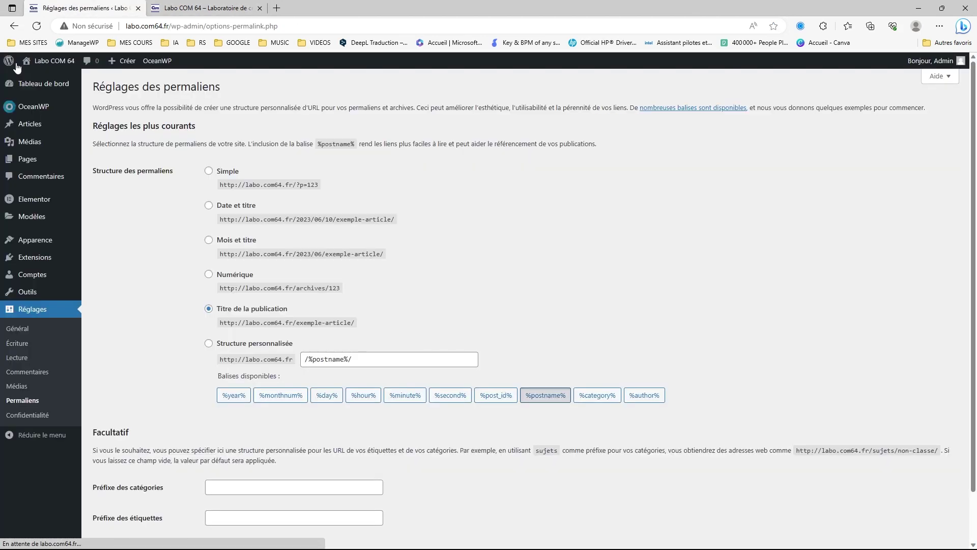
{"action": "left_click", "coordinate": [35, 163]}
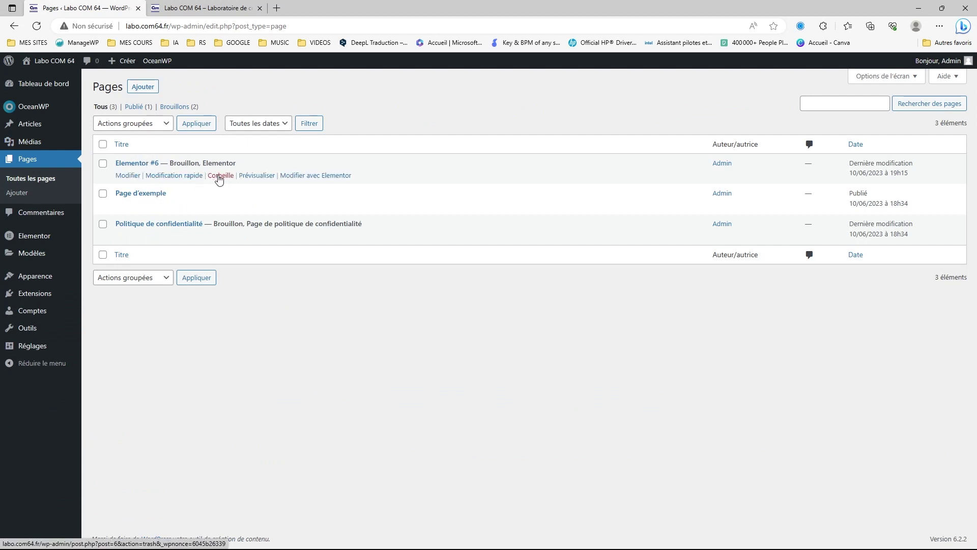
{"action": "left_click", "coordinate": [103, 163]}
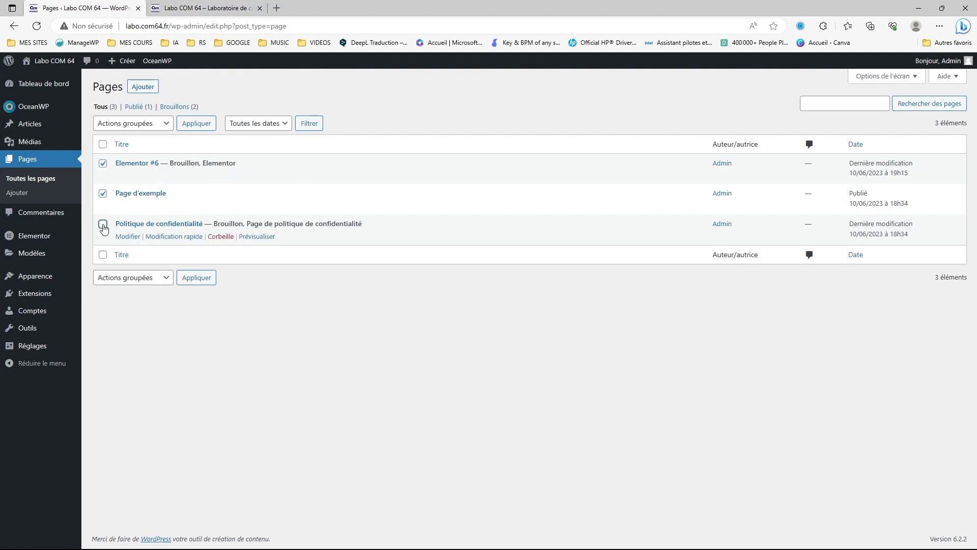
{"action": "left_click", "coordinate": [163, 125]}
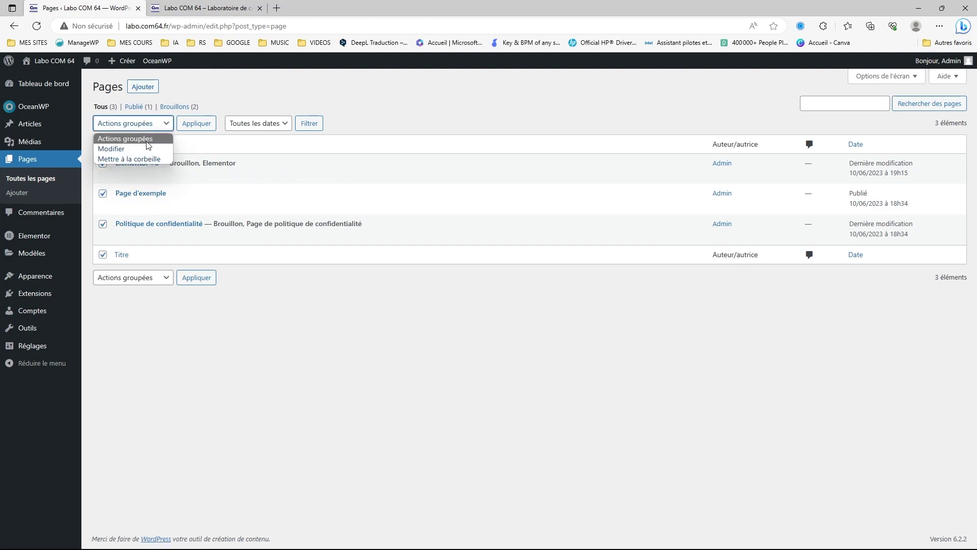
{"action": "left_click", "coordinate": [129, 158]}
{"action": "left_click", "coordinate": [197, 123]}
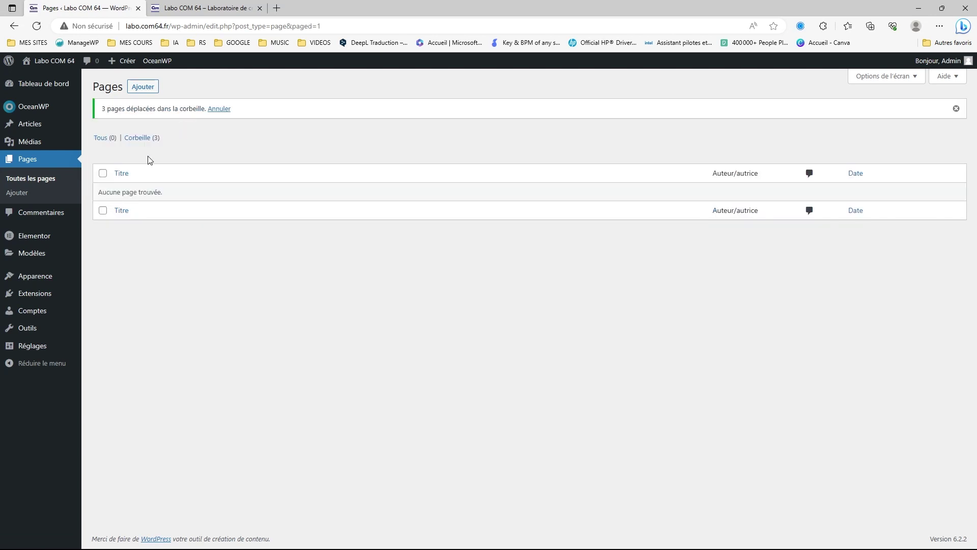
Create a new page titled "Accueil", publish it and view it on the site.
{"action": "left_click", "coordinate": [143, 87]}
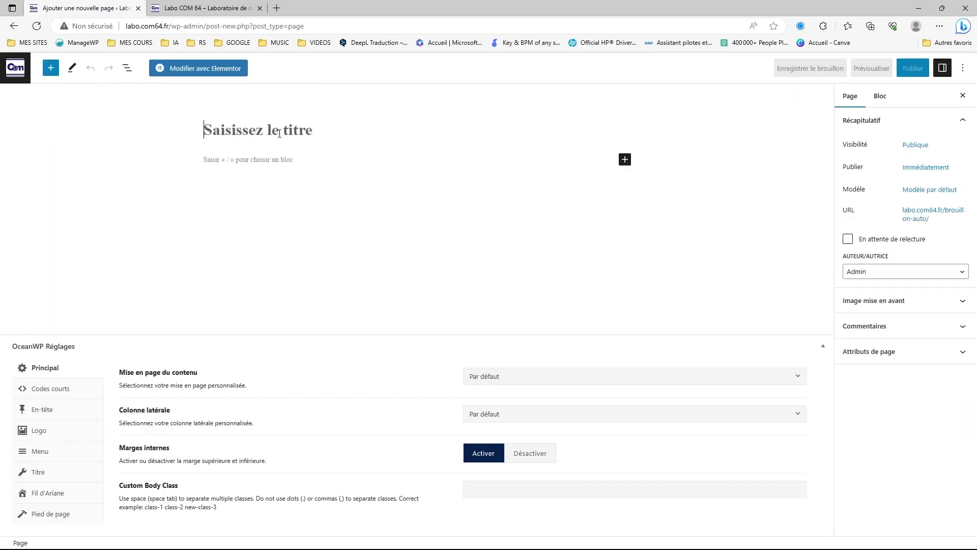
{"action": "type", "text": "Accueil"}
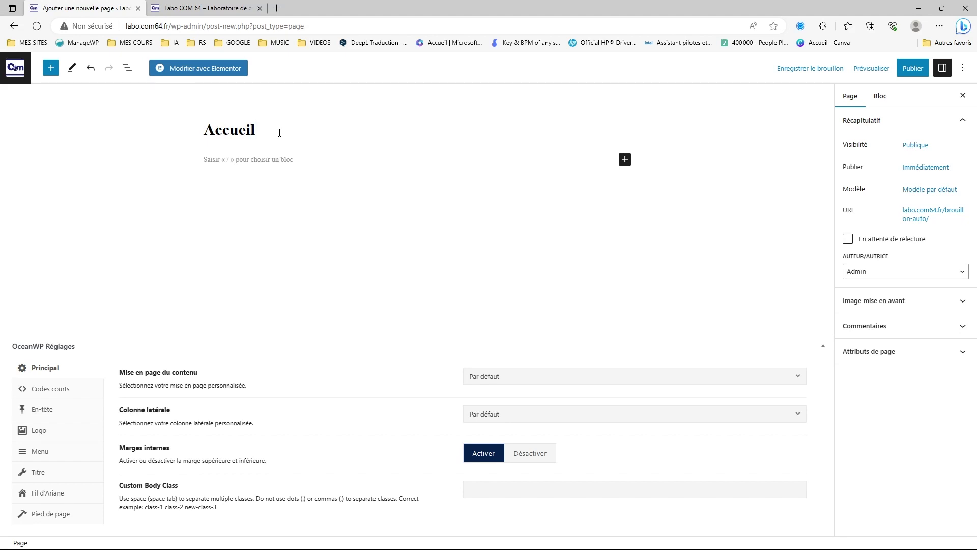
{"action": "left_click", "coordinate": [911, 73]}
{"action": "left_click", "coordinate": [876, 76]}
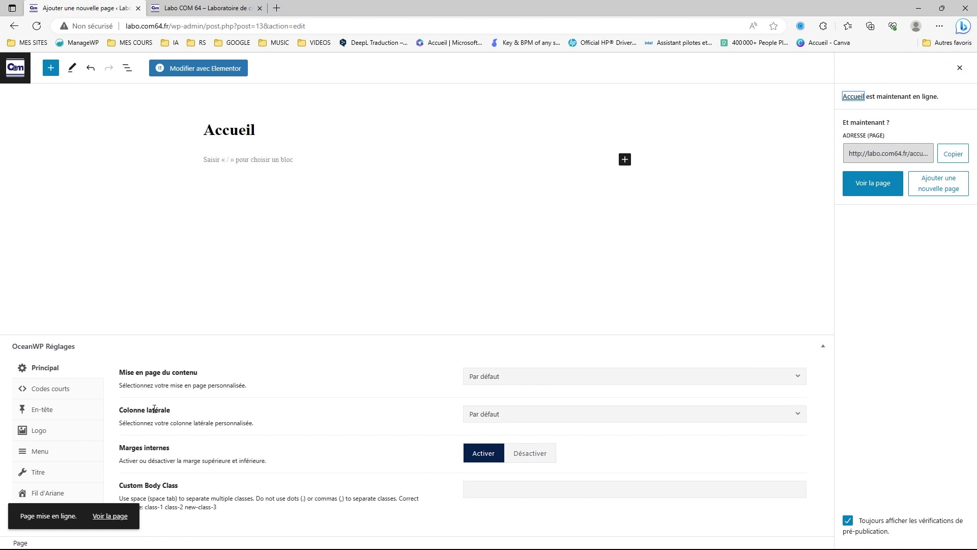
{"action": "left_click", "coordinate": [113, 516]}
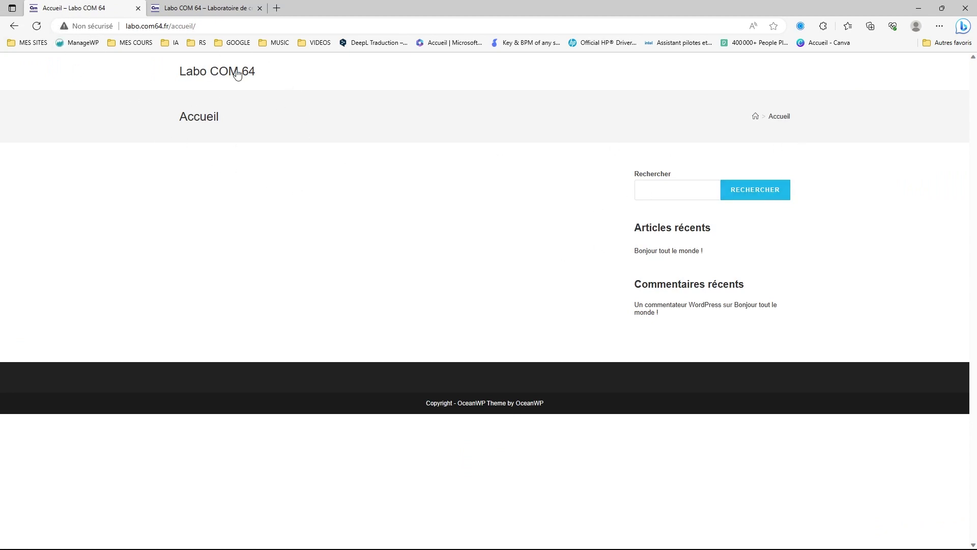
Return to the list of all pages and open the Accueil page's editor in a separate browser tab.
{"action": "left_click", "coordinate": [14, 25]}
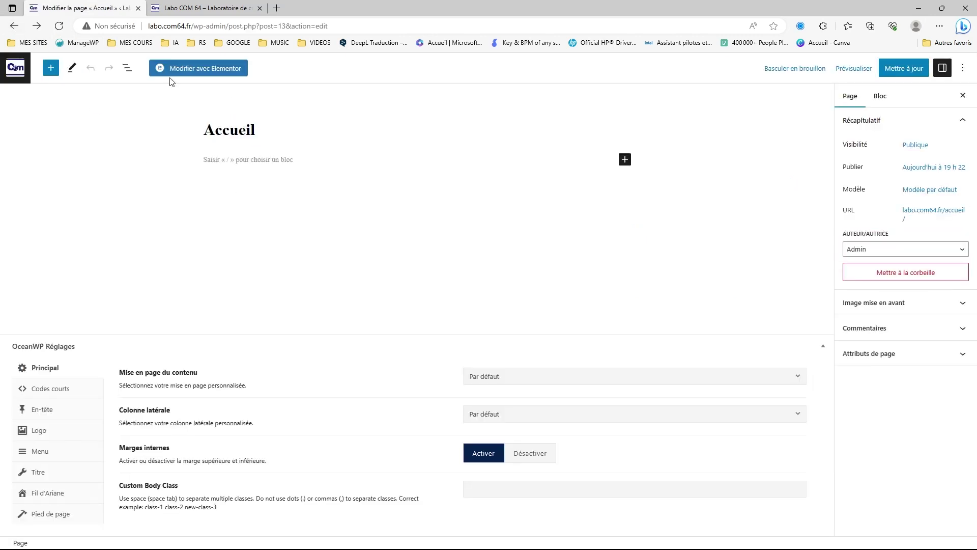
{"action": "left_click", "coordinate": [16, 71]}
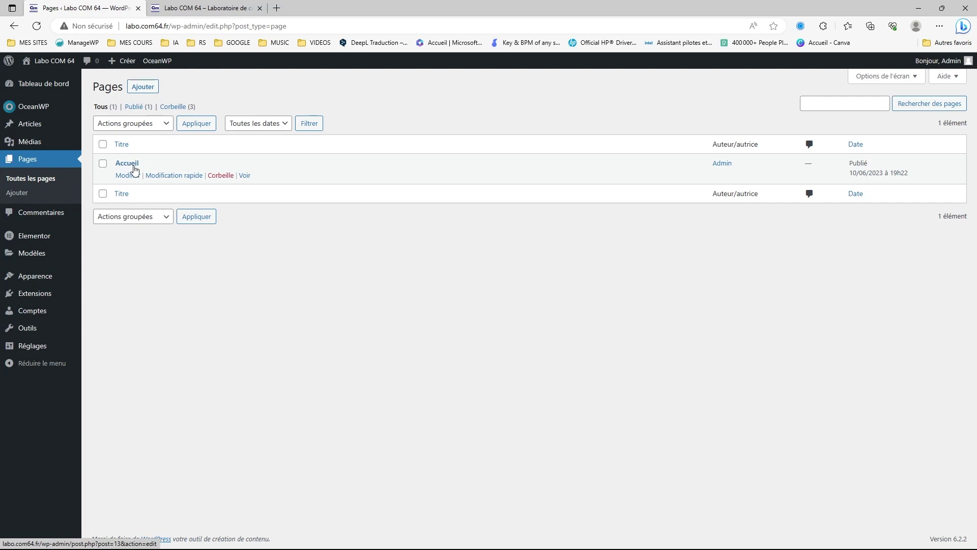
{"action": "right_click", "coordinate": [131, 166]}
{"action": "left_click", "coordinate": [162, 171]}
{"action": "left_click", "coordinate": [188, 9]}
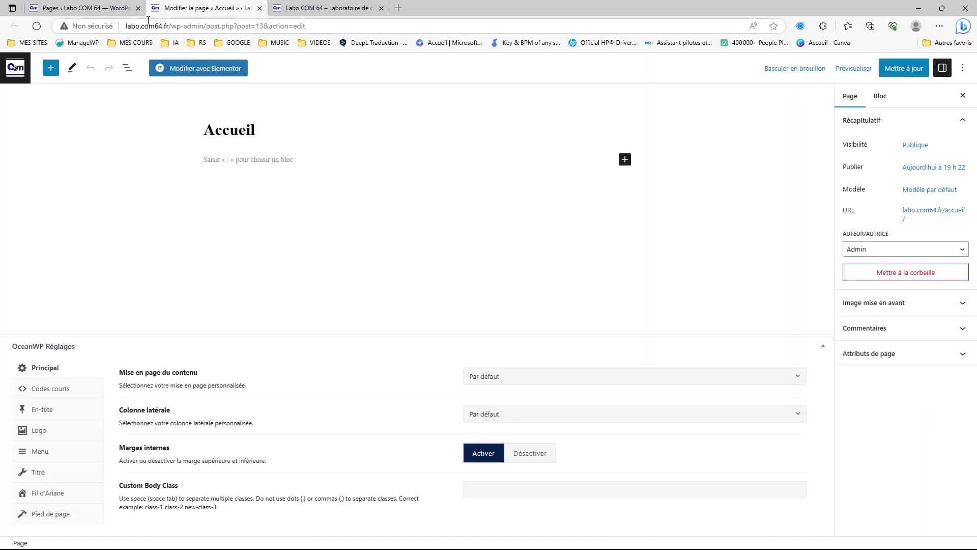
Review the three open browser tabs: the pages list, the Accueil page editor and the public homepage.
{"action": "left_click", "coordinate": [84, 8]}
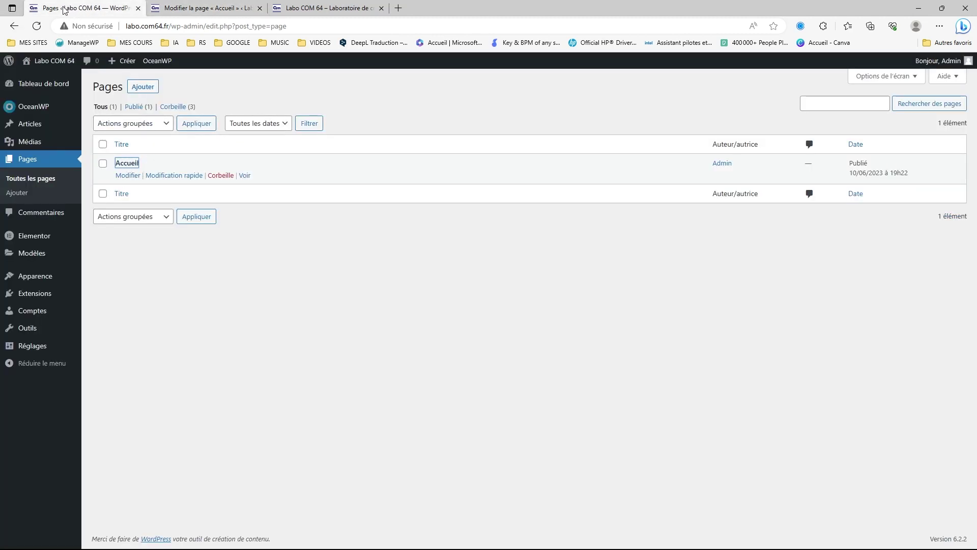
{"action": "left_click", "coordinate": [207, 6]}
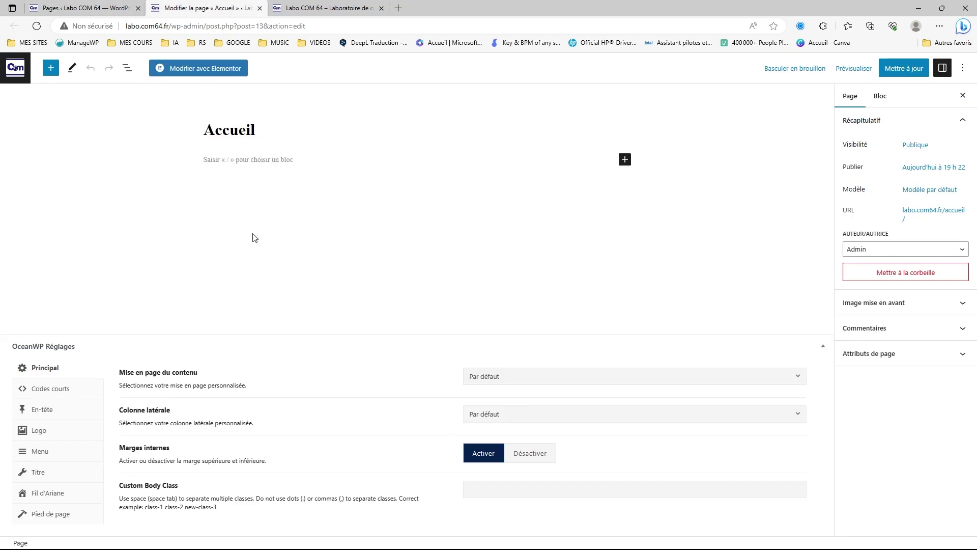
{"action": "left_click", "coordinate": [325, 6]}
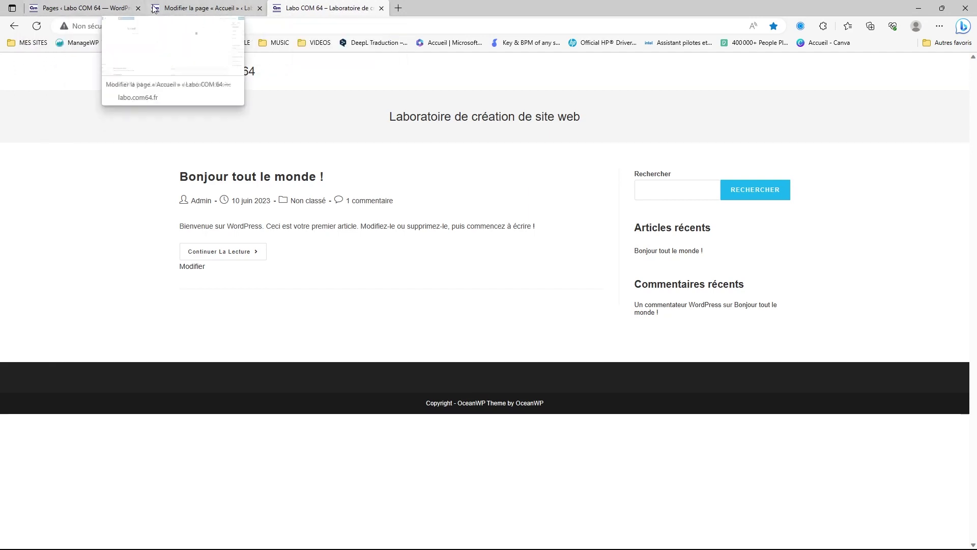
{"action": "left_click", "coordinate": [203, 11]}
{"action": "left_click", "coordinate": [93, 9]}
{"action": "left_click", "coordinate": [174, 10]}
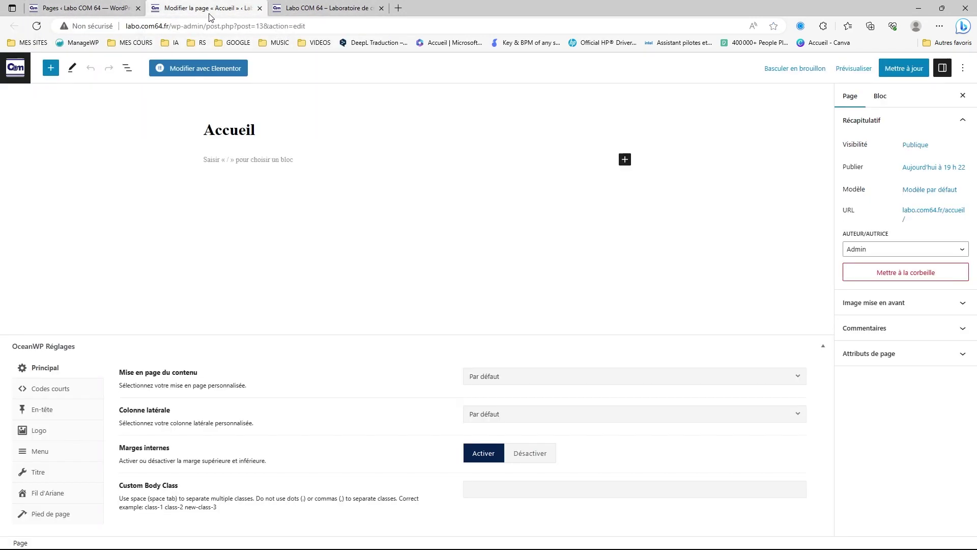
{"action": "left_click", "coordinate": [311, 9]}
{"action": "left_click", "coordinate": [229, 7]}
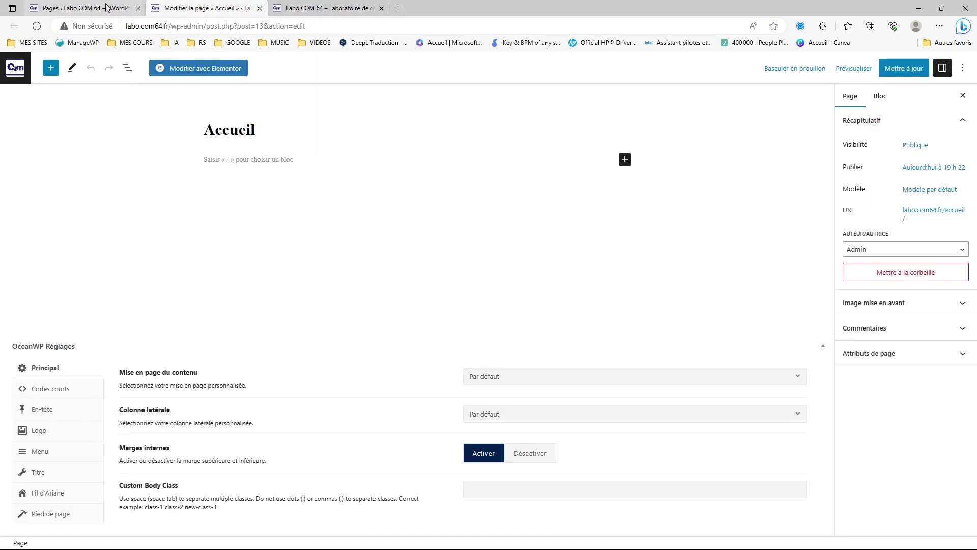
{"action": "left_click", "coordinate": [79, 5]}
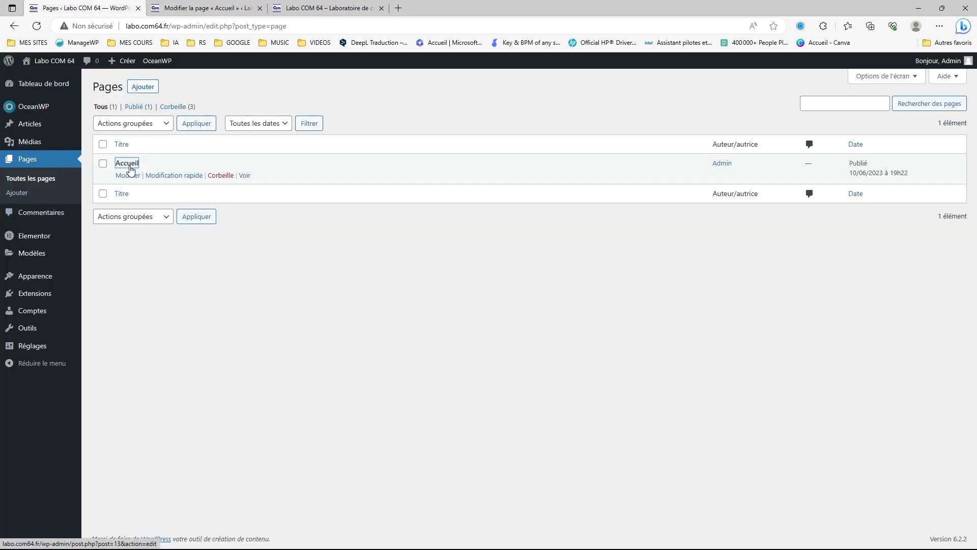
Edit the Accueil page with Elementor and display the page templates of its library.
{"action": "left_click", "coordinate": [179, 6]}
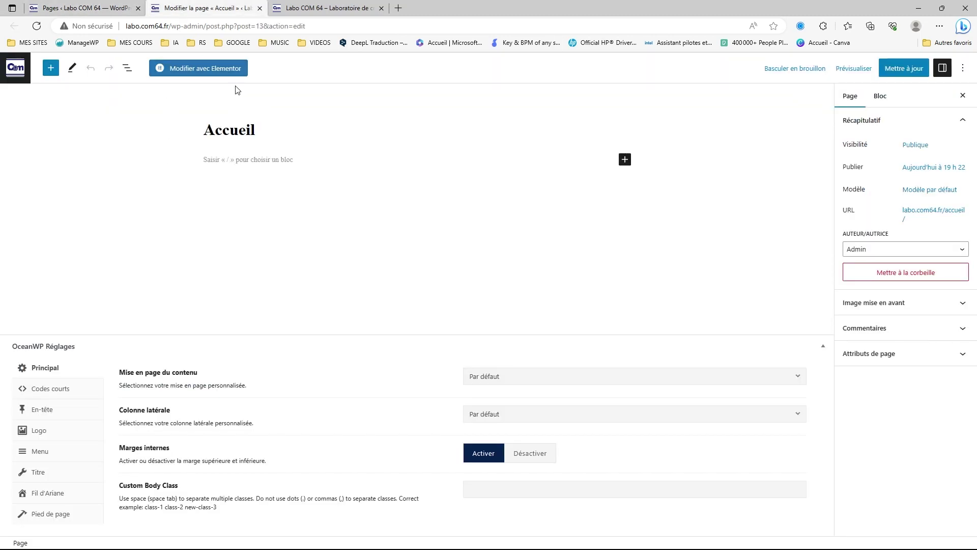
{"action": "left_click", "coordinate": [187, 70]}
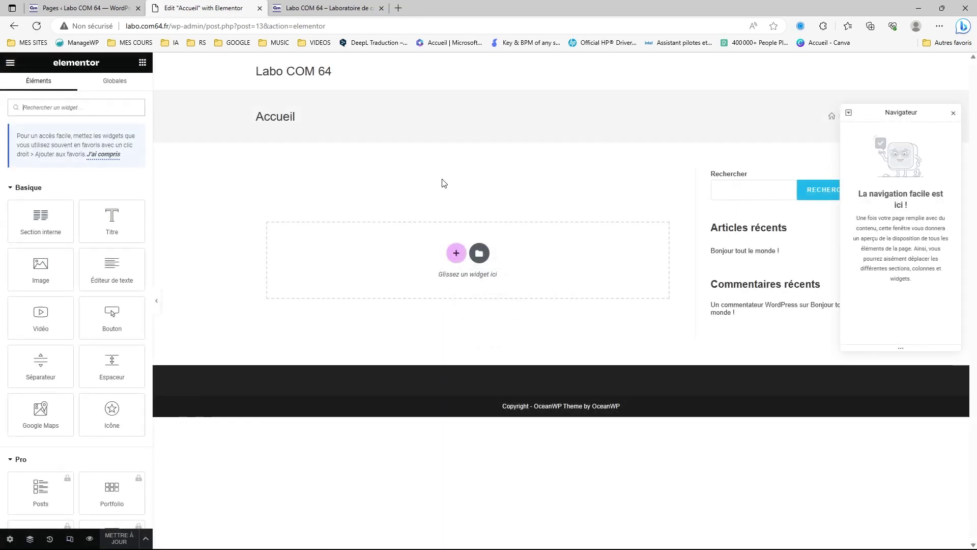
{"action": "left_click", "coordinate": [479, 254]}
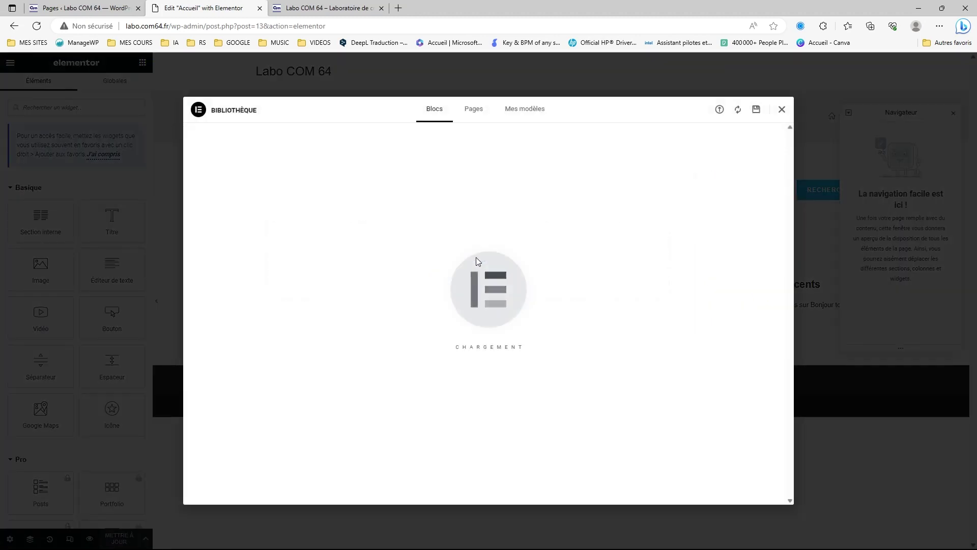
{"action": "left_click", "coordinate": [471, 111]}
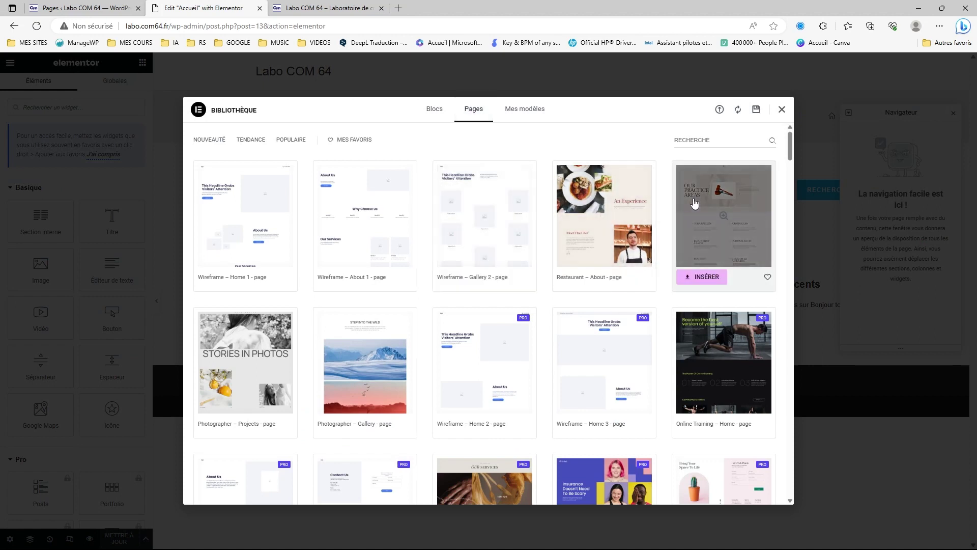
Browse the library's page templates, comparing the free designs with those marked PRO.
{"action": "scroll", "coordinate": [694, 203], "scroll_direction": "down", "scroll_amount": 1}
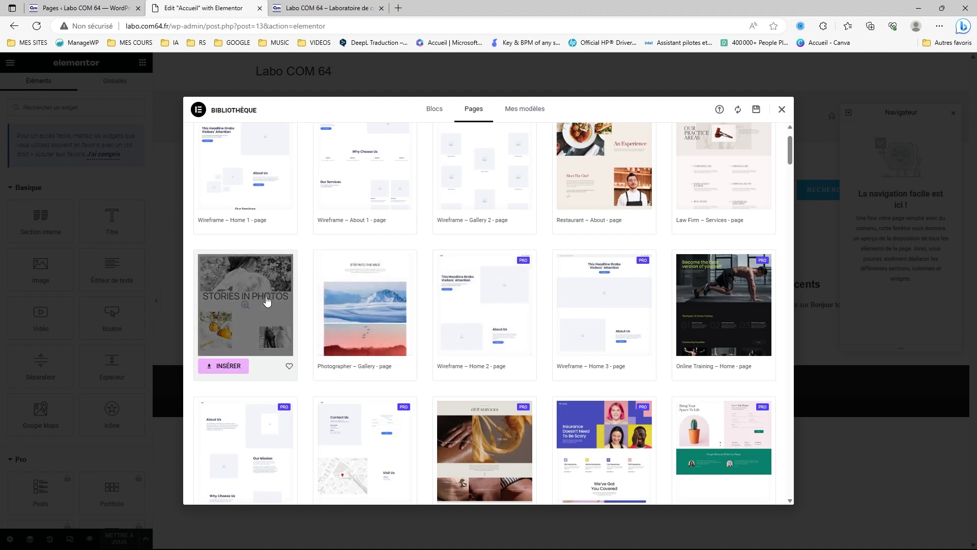
{"action": "scroll", "coordinate": [372, 290], "scroll_direction": "down", "scroll_amount": 3}
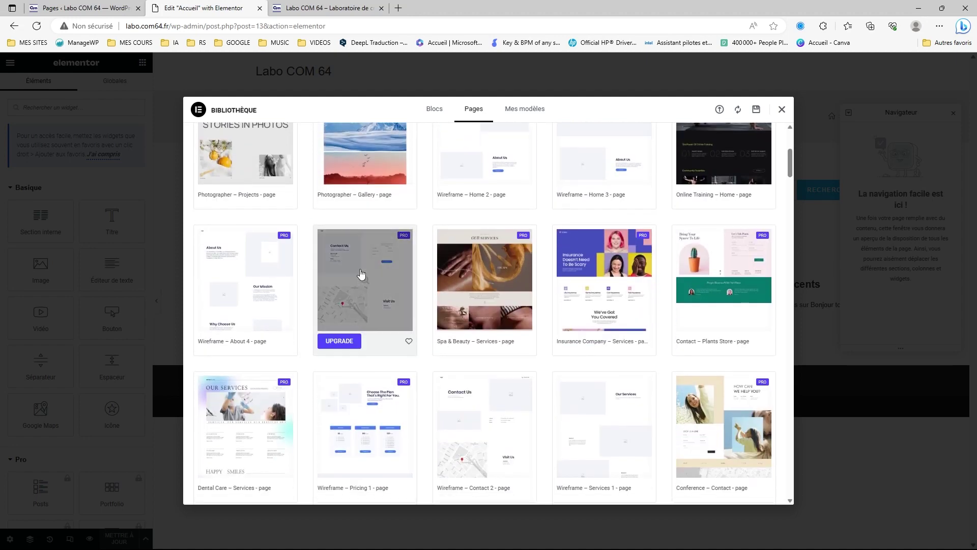
{"action": "scroll", "coordinate": [361, 275], "scroll_direction": "down", "scroll_amount": 1}
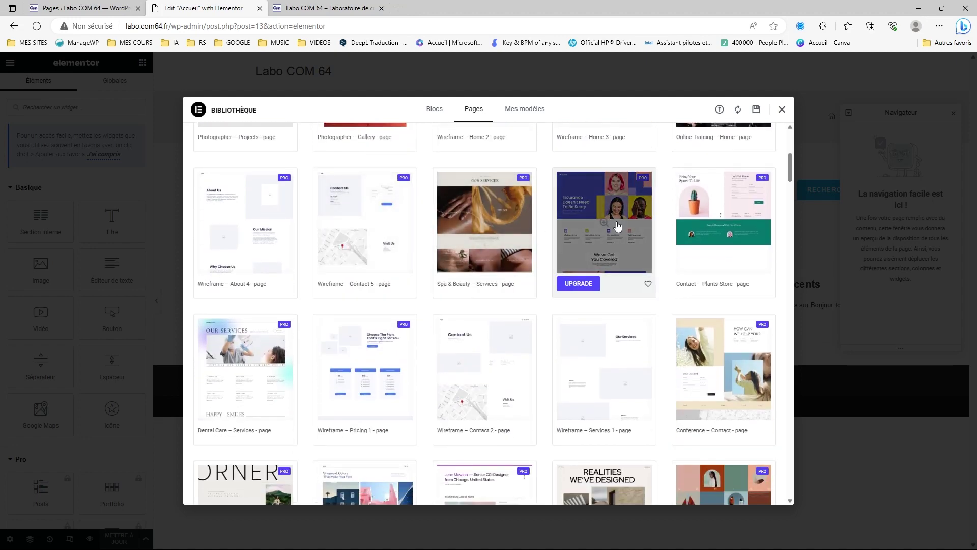
{"action": "scroll", "coordinate": [617, 225], "scroll_direction": "down", "scroll_amount": 1}
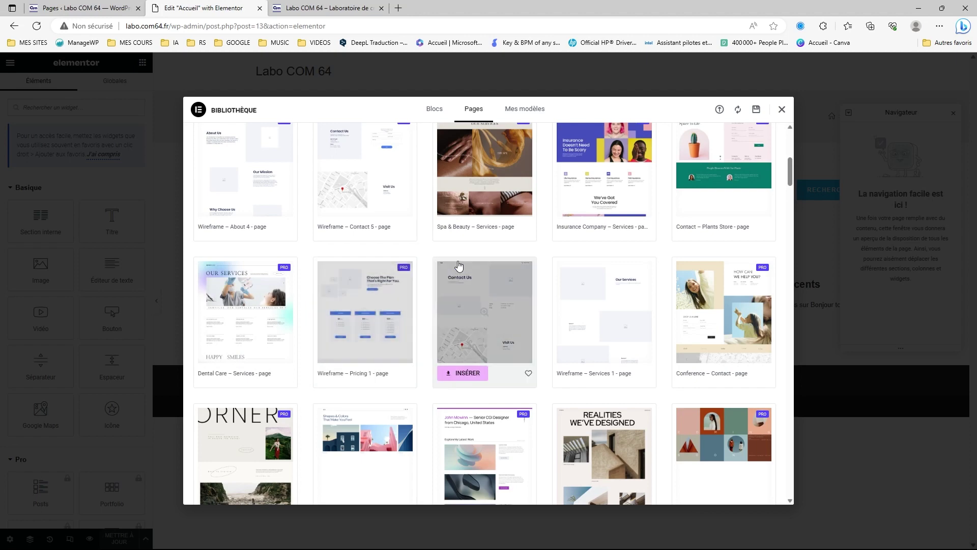
{"action": "scroll", "coordinate": [458, 267], "scroll_direction": "down", "scroll_amount": 2}
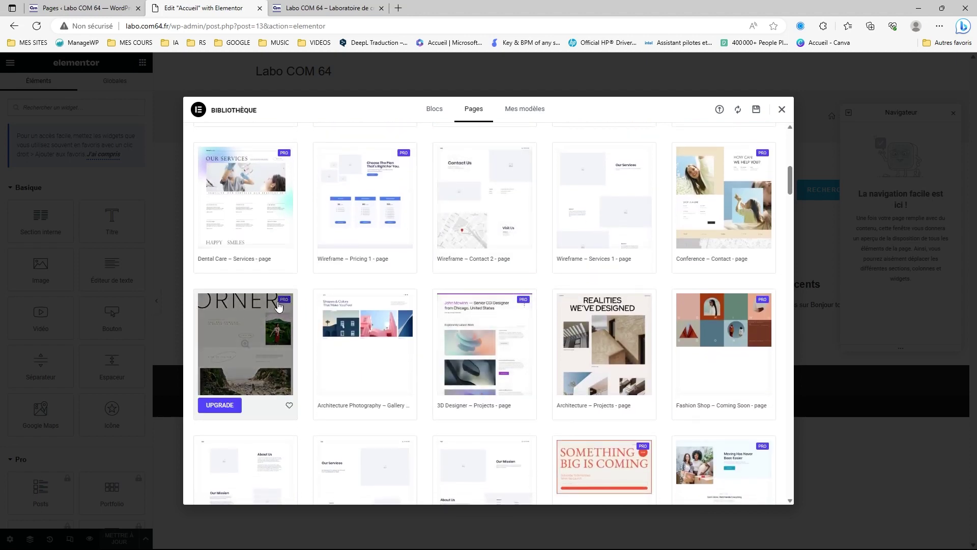
{"action": "scroll", "coordinate": [702, 316], "scroll_direction": "down", "scroll_amount": 3}
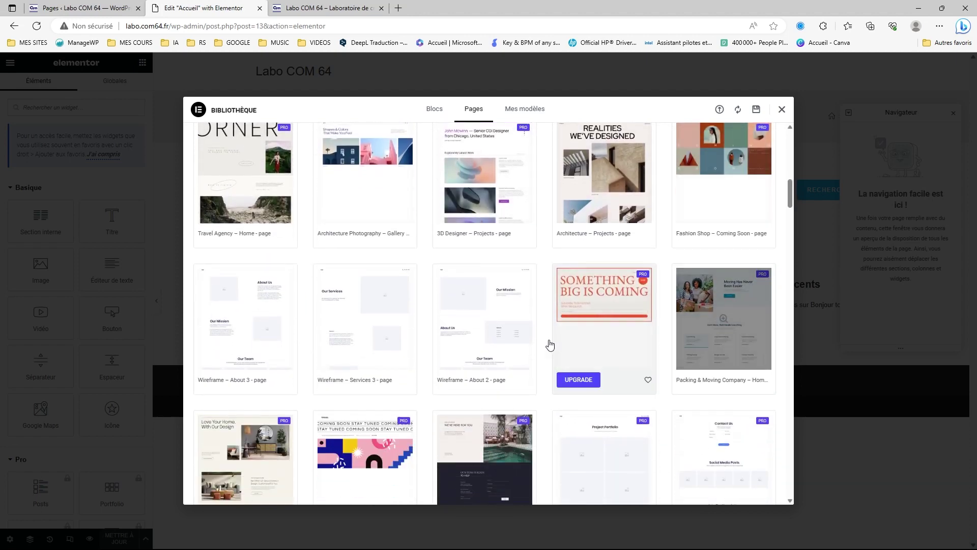
{"action": "scroll", "coordinate": [540, 331], "scroll_direction": "down", "scroll_amount": 5}
{"action": "scroll", "coordinate": [525, 305], "scroll_direction": "down", "scroll_amount": 3}
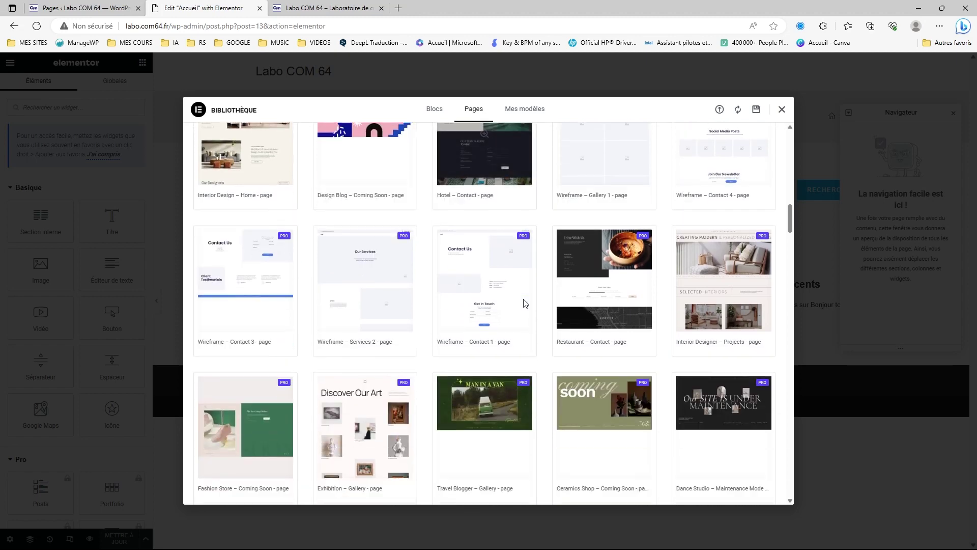
{"action": "scroll", "coordinate": [692, 291], "scroll_direction": "down", "scroll_amount": 5}
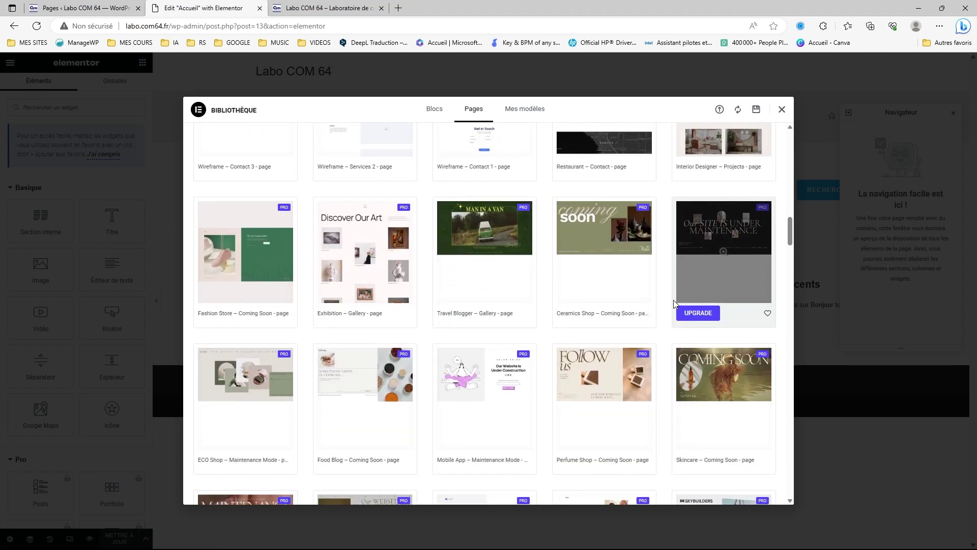
{"action": "scroll", "coordinate": [458, 315], "scroll_direction": "down", "scroll_amount": 2}
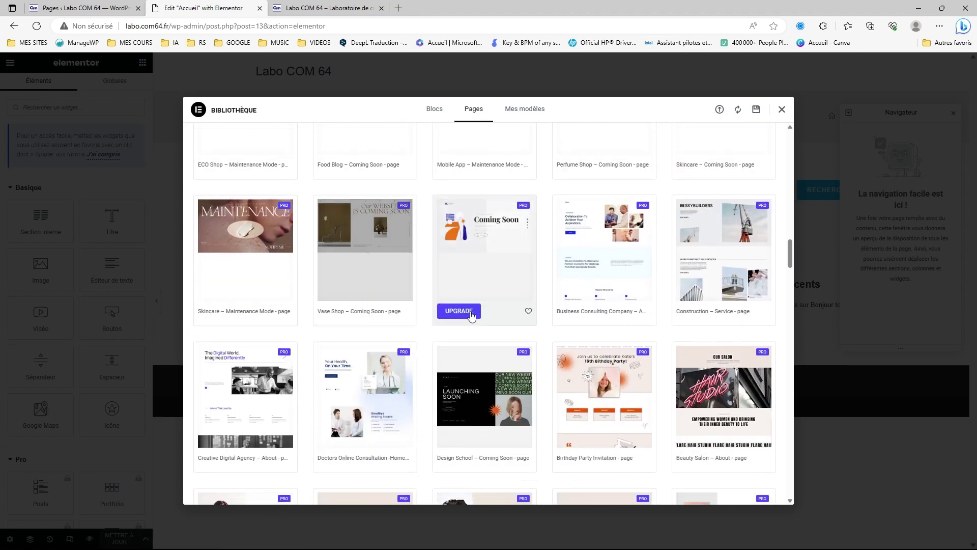
{"action": "scroll", "coordinate": [609, 291], "scroll_direction": "down", "scroll_amount": 2}
{"action": "scroll", "coordinate": [458, 295], "scroll_direction": "down", "scroll_amount": 1}
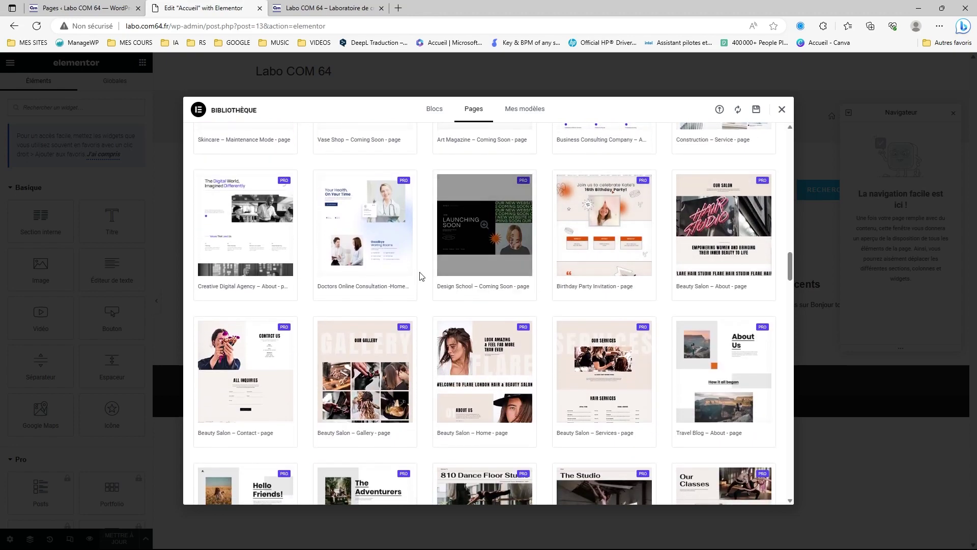
{"action": "scroll", "coordinate": [244, 296], "scroll_direction": "down", "scroll_amount": 1}
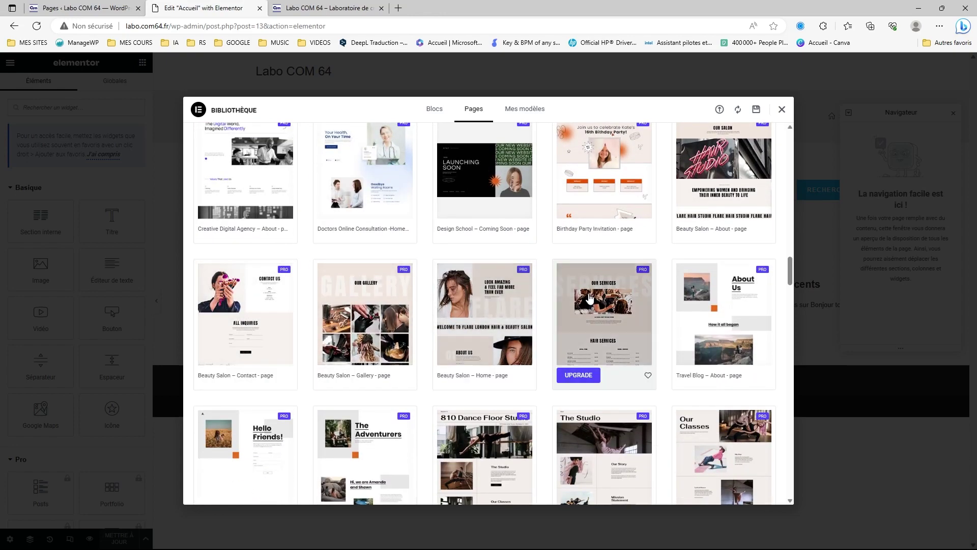
{"action": "scroll", "coordinate": [713, 326], "scroll_direction": "down", "scroll_amount": 3}
{"action": "scroll", "coordinate": [571, 317], "scroll_direction": "up", "scroll_amount": 5}
{"action": "scroll", "coordinate": [572, 316], "scroll_direction": "up", "scroll_amount": 20}
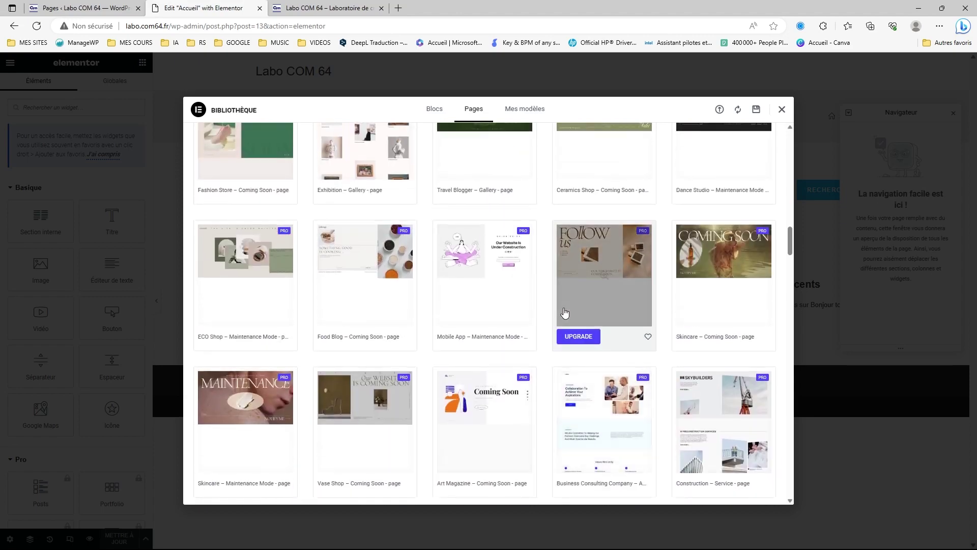
{"action": "scroll", "coordinate": [559, 301], "scroll_direction": "up", "scroll_amount": 10}
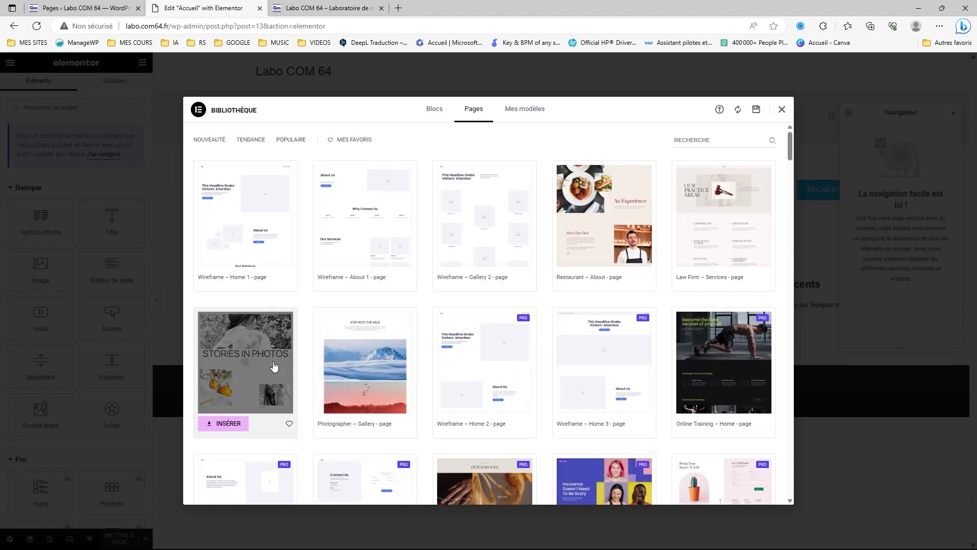
Preview the "Photographer – Projects" page template and insert it into the Accueil page, applying its page settings as well.
{"action": "left_click", "coordinate": [245, 367]}
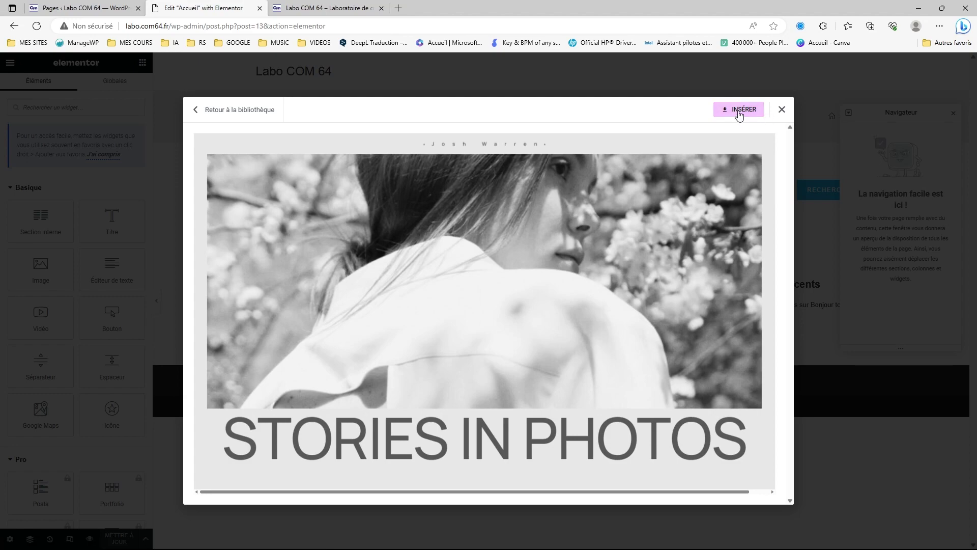
{"action": "left_click", "coordinate": [784, 111]}
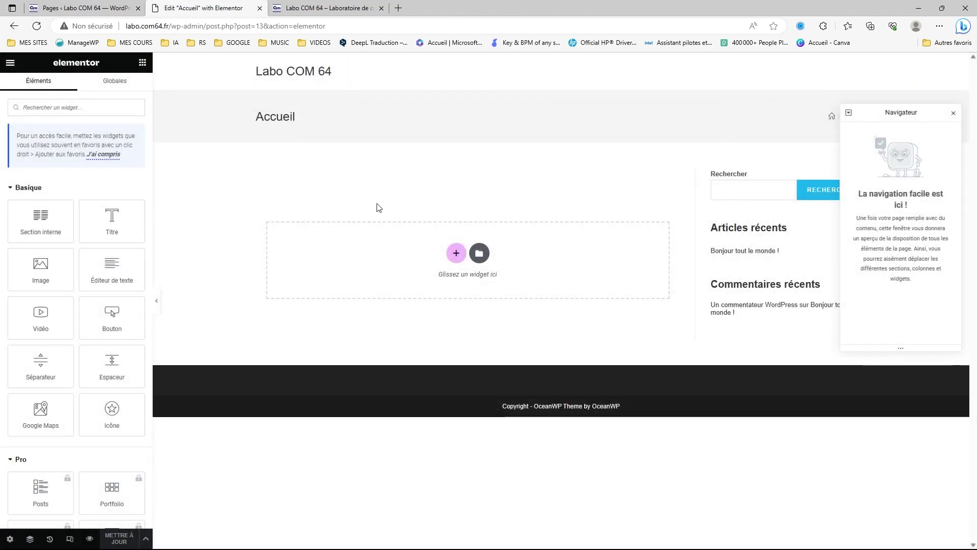
{"action": "left_click", "coordinate": [479, 257]}
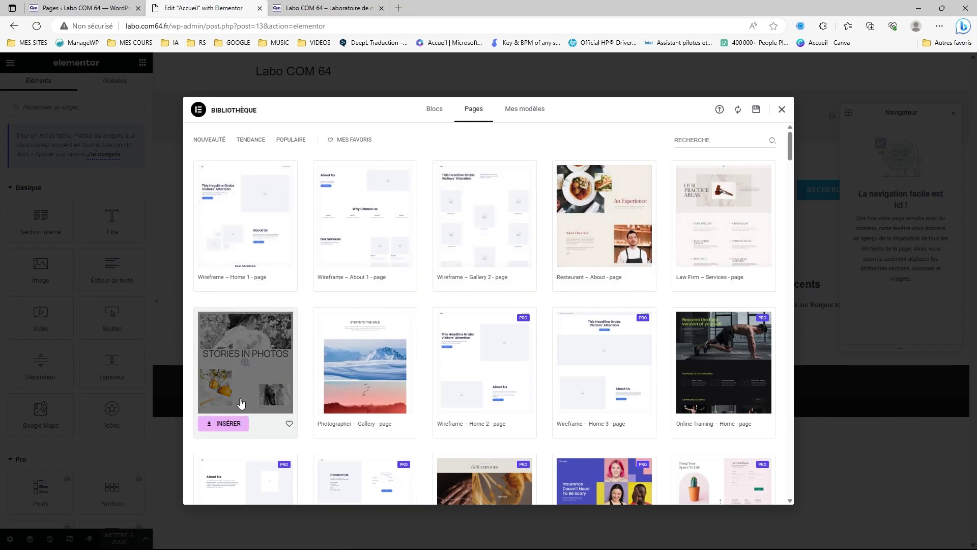
{"action": "left_click", "coordinate": [228, 425]}
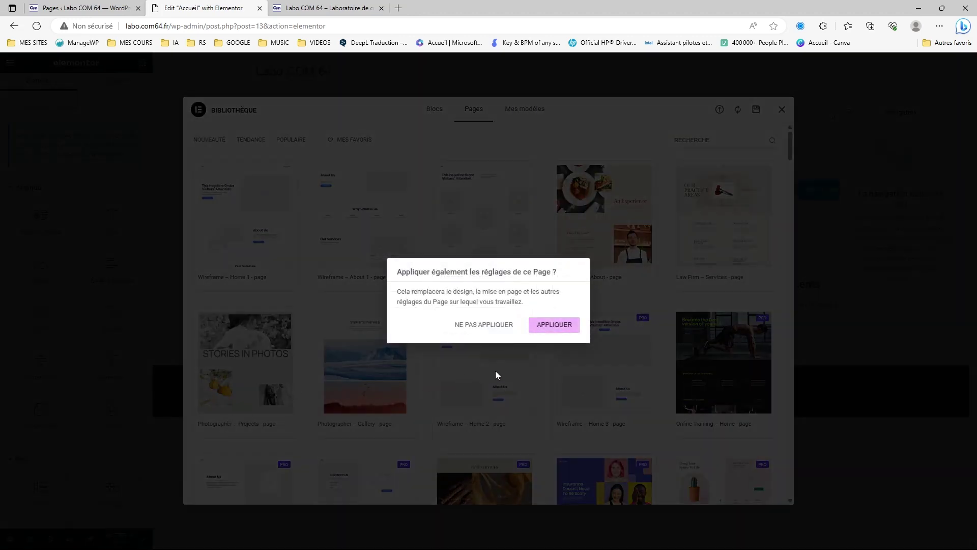
{"action": "left_click", "coordinate": [554, 328]}
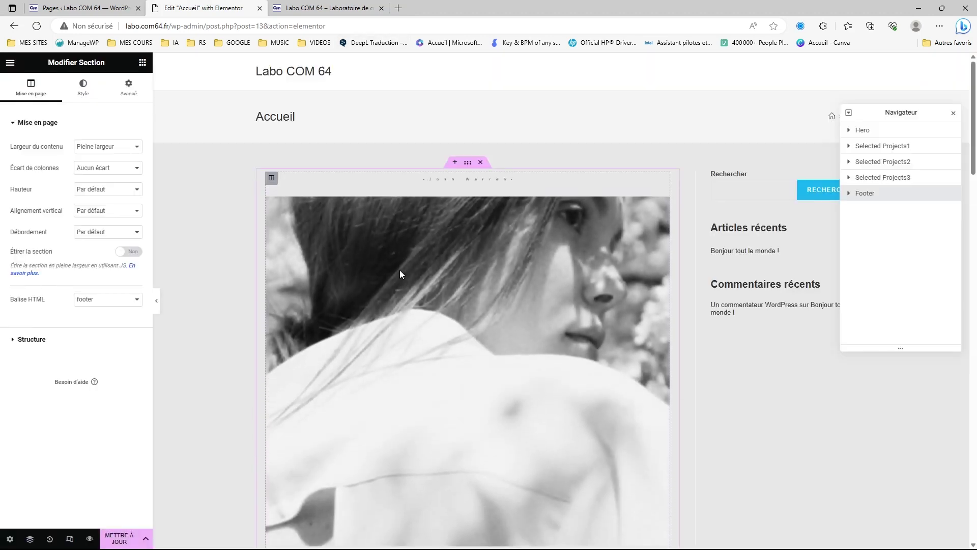
Examine the inserted template on the Accueil page from the hero image down to the footer and back.
{"action": "scroll", "coordinate": [630, 227], "scroll_direction": "down", "scroll_amount": 3}
{"action": "scroll", "coordinate": [630, 227], "scroll_direction": "down", "scroll_amount": 10}
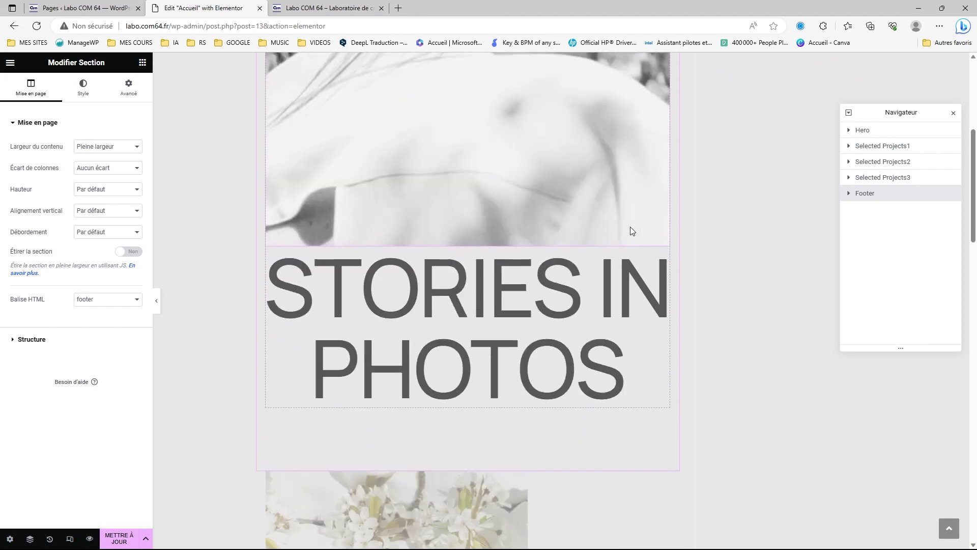
{"action": "scroll", "coordinate": [623, 219], "scroll_direction": "down", "scroll_amount": 15}
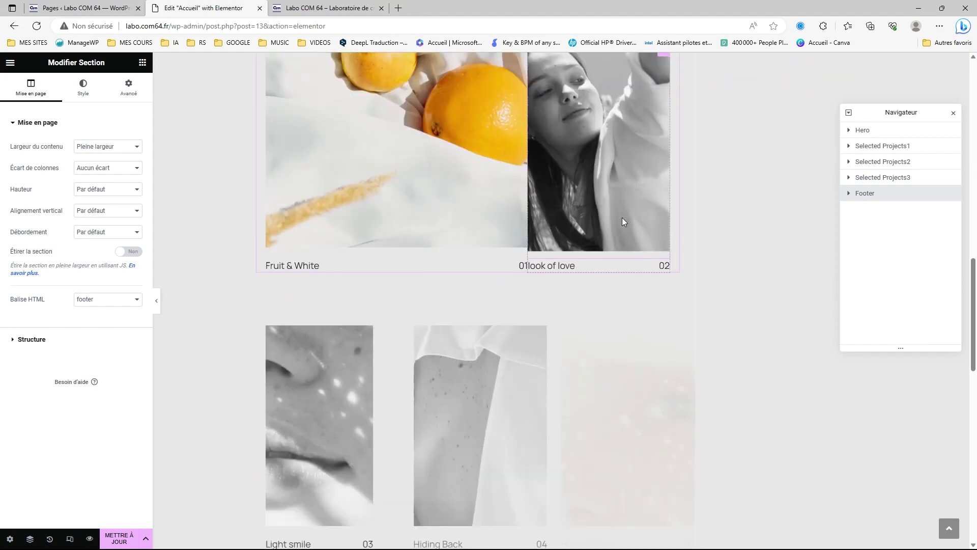
{"action": "scroll", "coordinate": [623, 220], "scroll_direction": "down", "scroll_amount": 4}
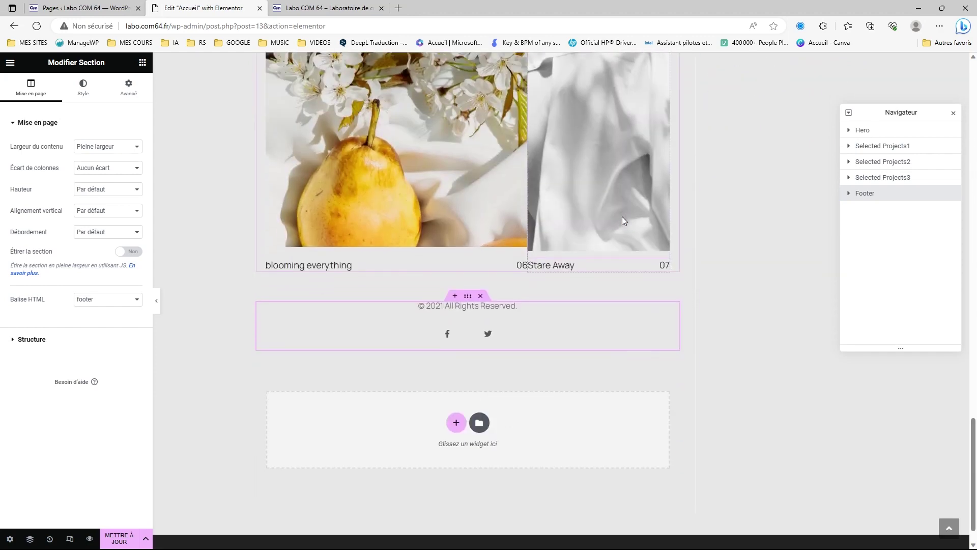
{"action": "scroll", "coordinate": [624, 220], "scroll_direction": "up", "scroll_amount": 9}
{"action": "scroll", "coordinate": [625, 212], "scroll_direction": "up", "scroll_amount": 20}
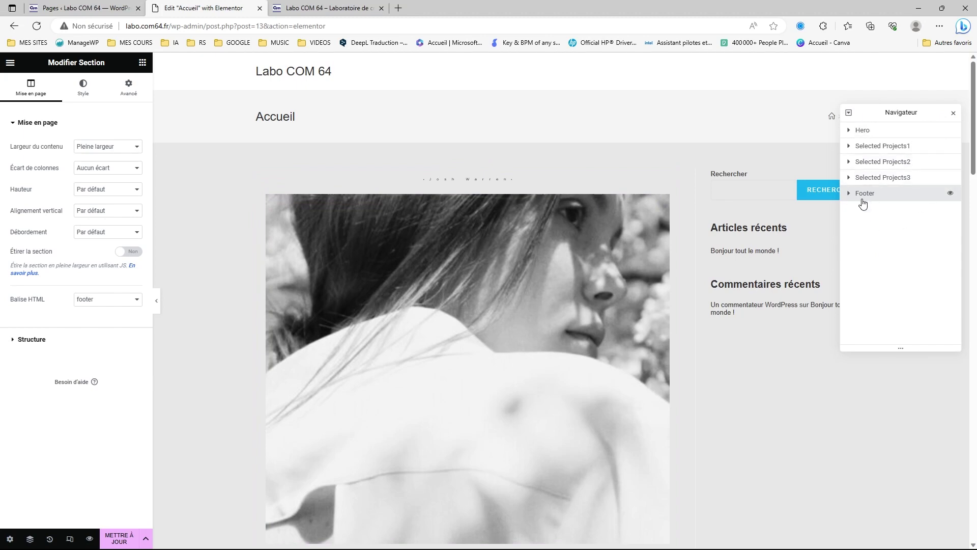
Locate each section of the Accueil page through the Navigator, from Selected Projects3 up to Hero, and close the Navigator.
{"action": "left_click", "coordinate": [865, 178]}
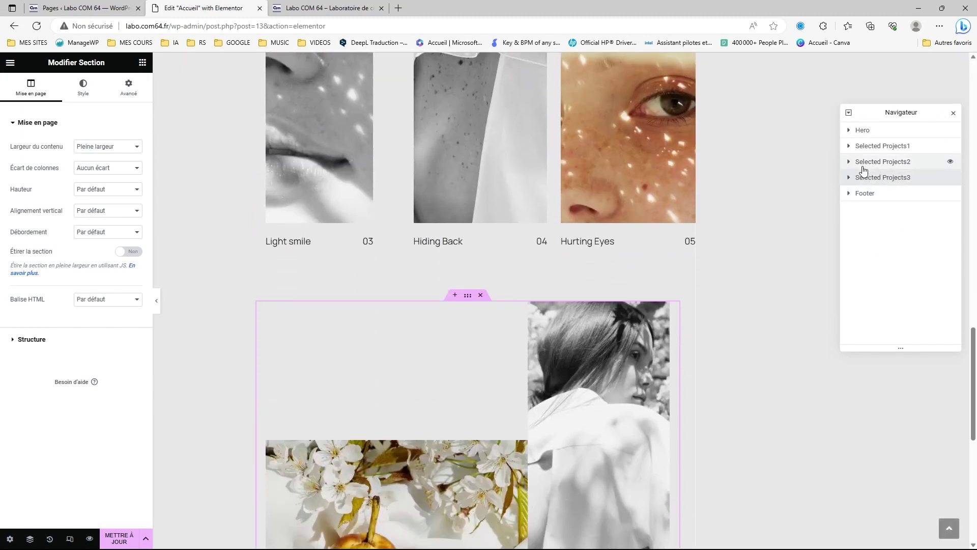
{"action": "left_click", "coordinate": [866, 162]}
{"action": "left_click", "coordinate": [869, 148]}
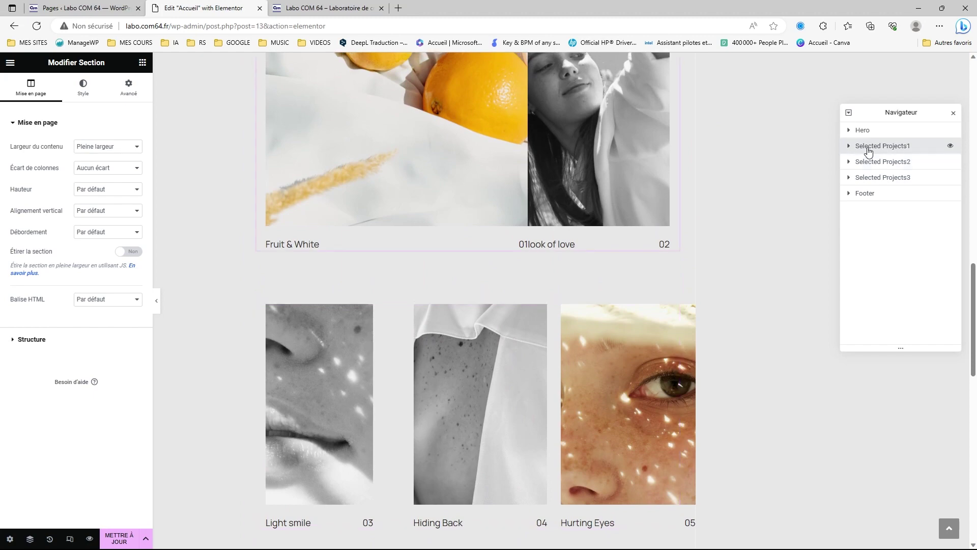
{"action": "left_click", "coordinate": [867, 132]}
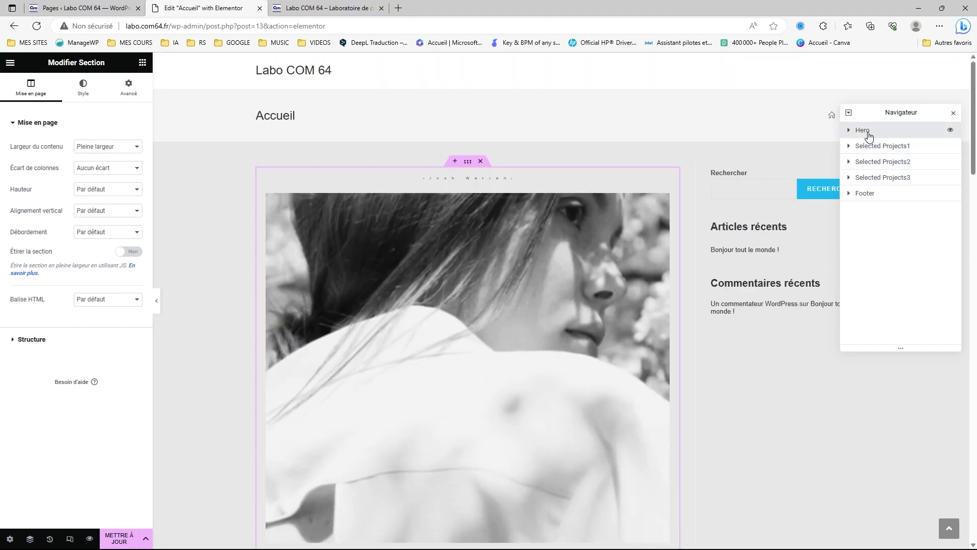
{"action": "left_click", "coordinate": [954, 115]}
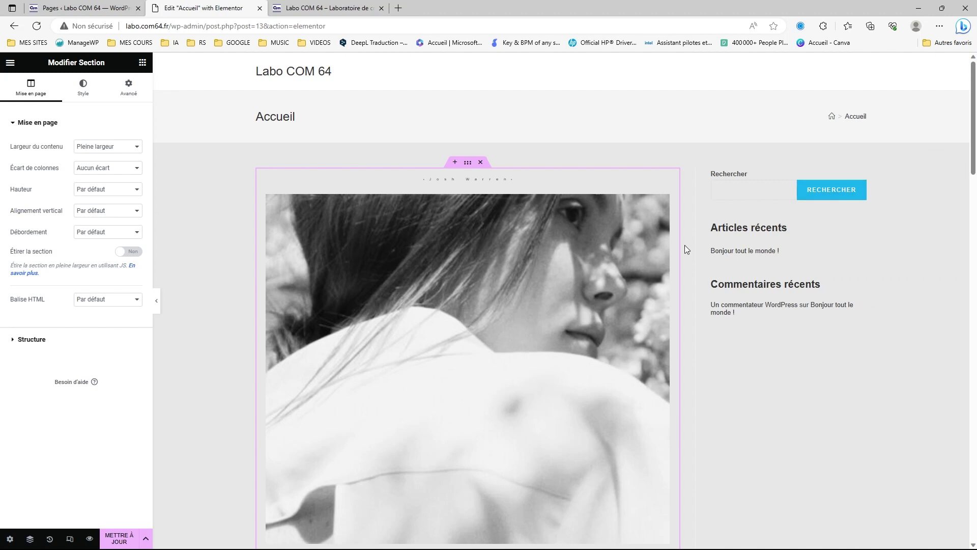
Reopen the Navigator, expand the Footer section and its column, examine the title widget's settings, and close the Navigator.
{"action": "right_click", "coordinate": [673, 200]}
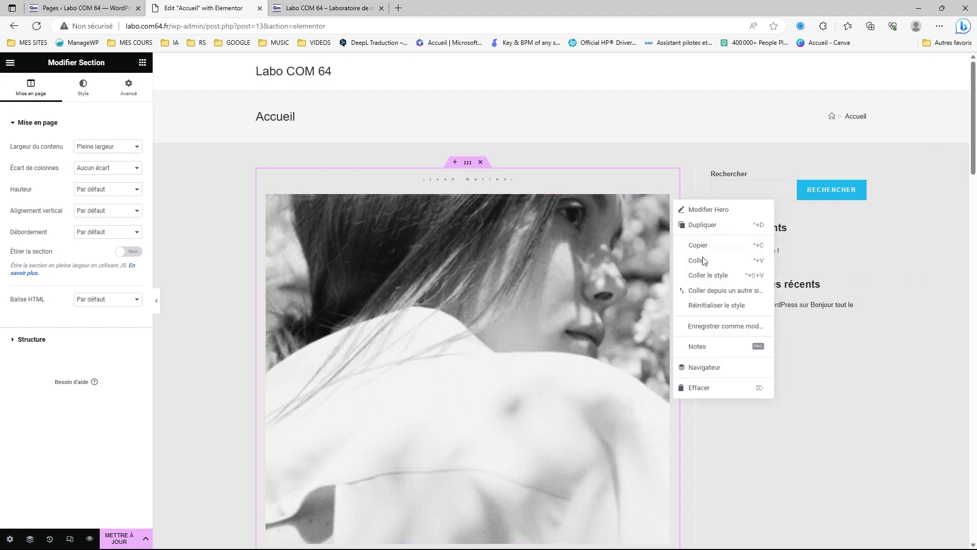
{"action": "left_click", "coordinate": [703, 369]}
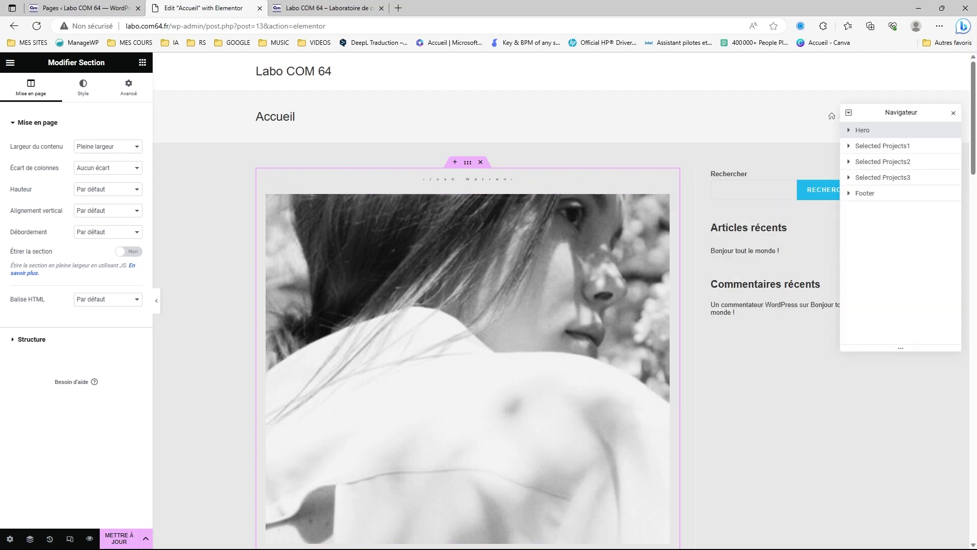
{"action": "left_click", "coordinate": [849, 194]}
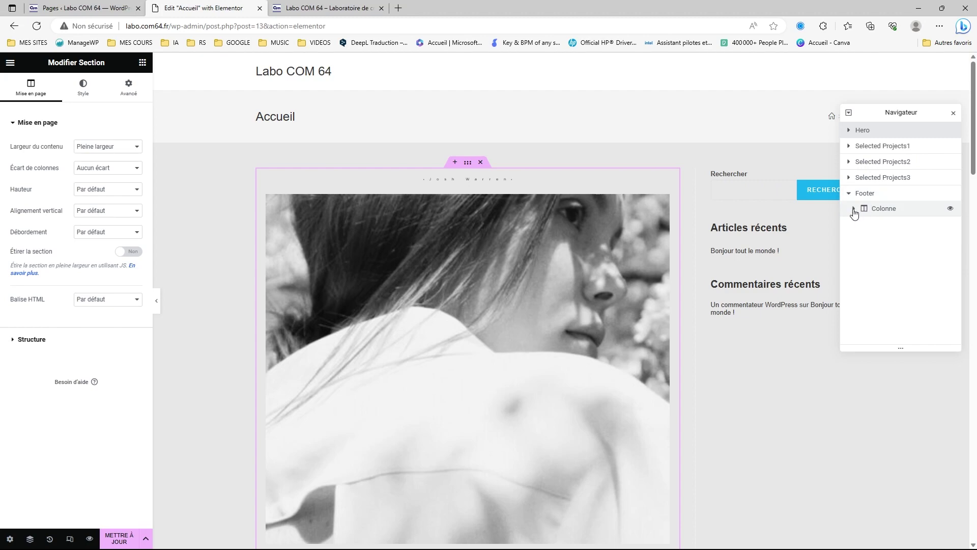
{"action": "left_click", "coordinate": [854, 209]}
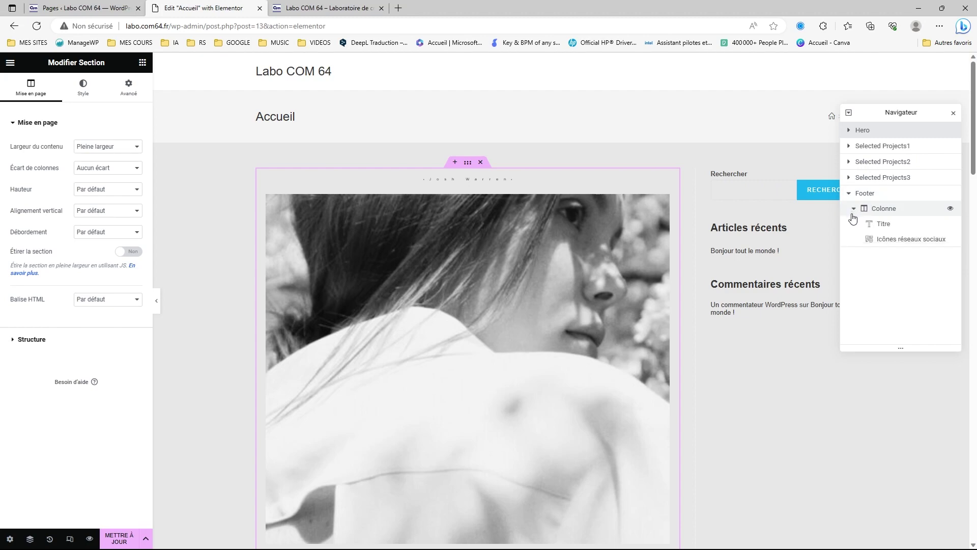
{"action": "left_click", "coordinate": [885, 228]}
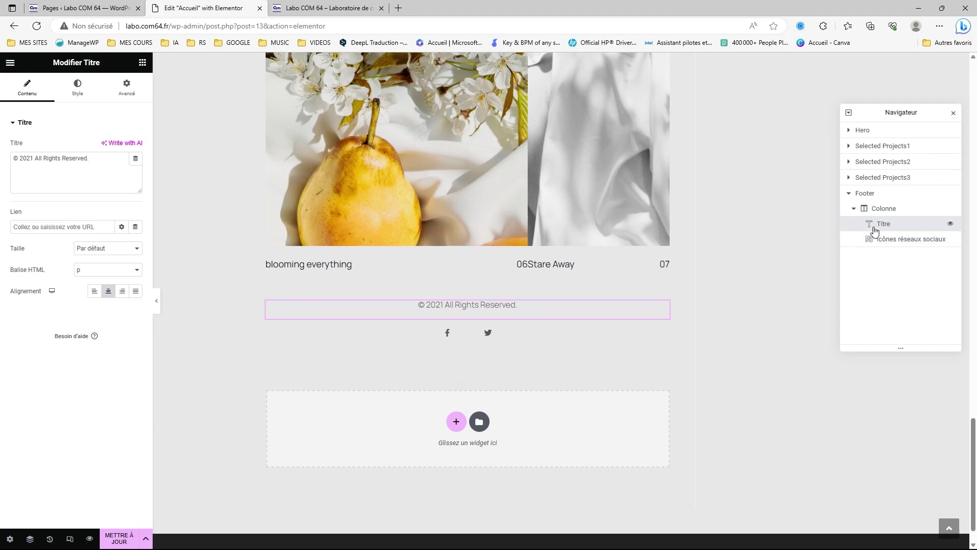
{"action": "left_click", "coordinate": [849, 193]}
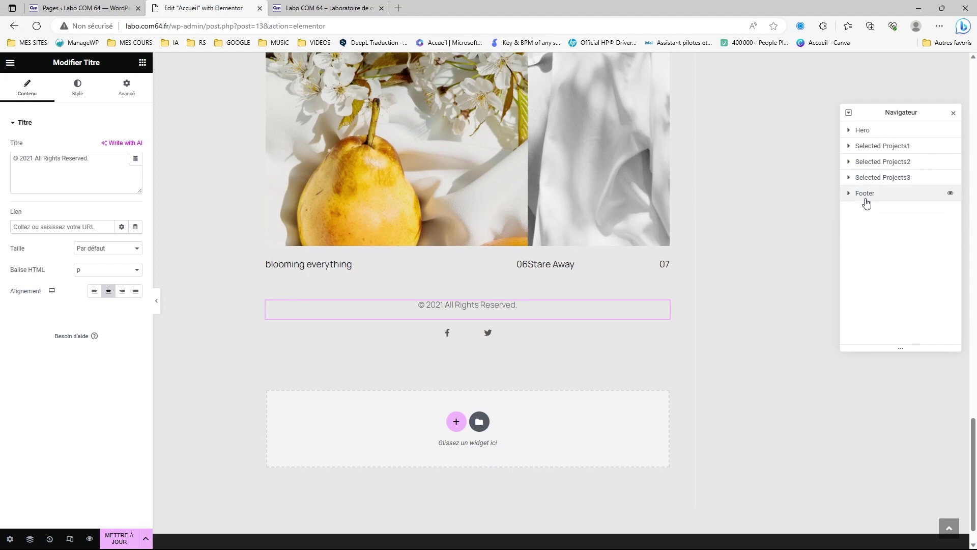
{"action": "left_click", "coordinate": [954, 113]}
Update the Accueil page to save the inserted template.
{"action": "scroll", "coordinate": [832, 220], "scroll_direction": "up", "scroll_amount": 8}
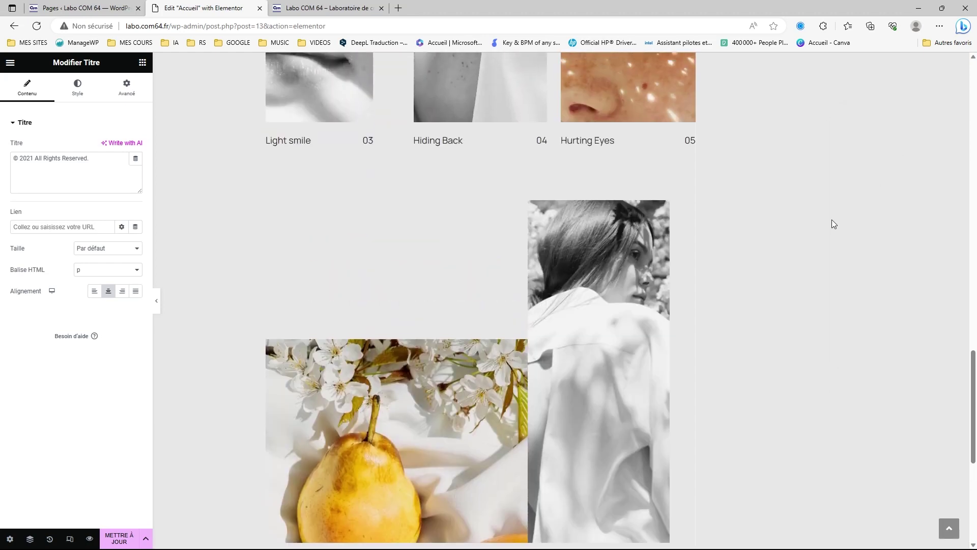
{"action": "scroll", "coordinate": [586, 276], "scroll_direction": "up", "scroll_amount": 15}
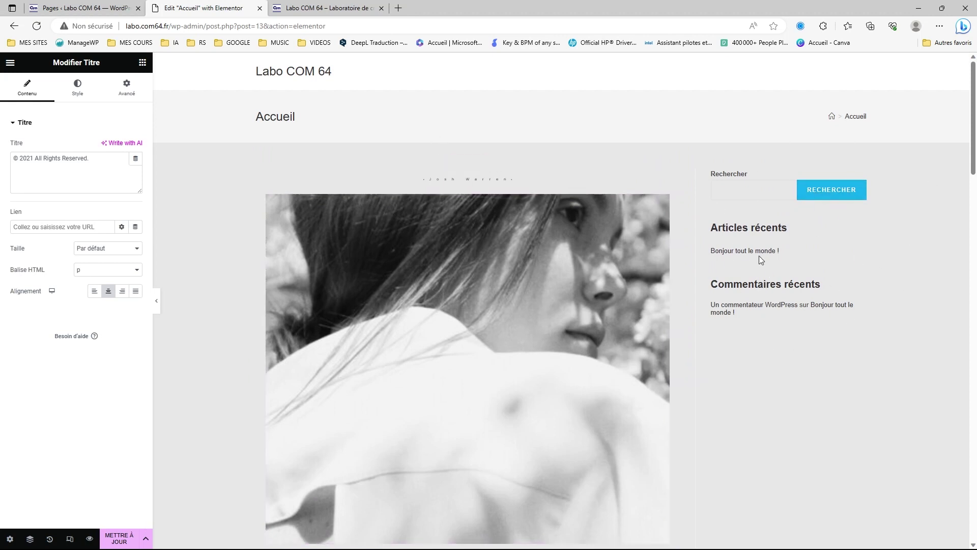
{"action": "left_click", "coordinate": [118, 538]}
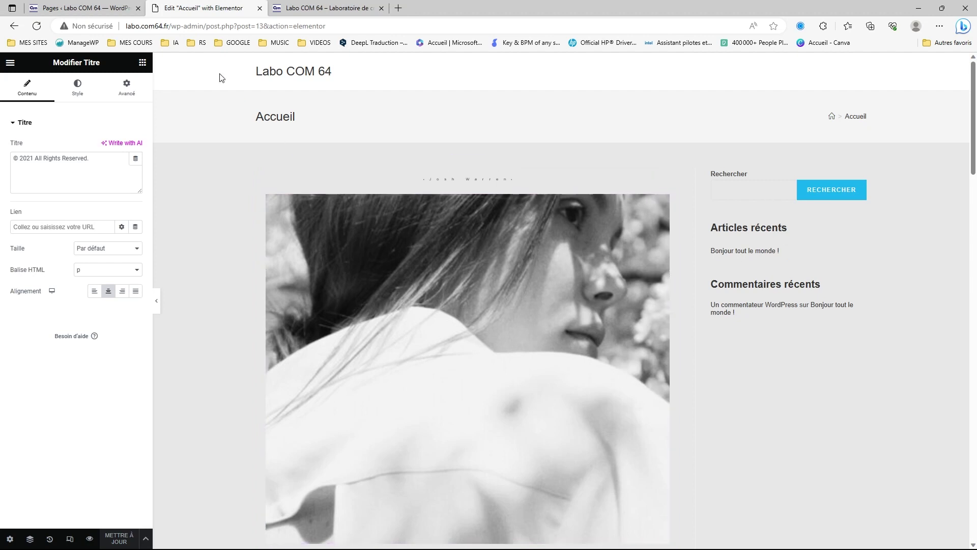
Return to the WordPress dashboard and open the general style settings within the theme customizer's general options.
{"action": "left_click", "coordinate": [112, 11]}
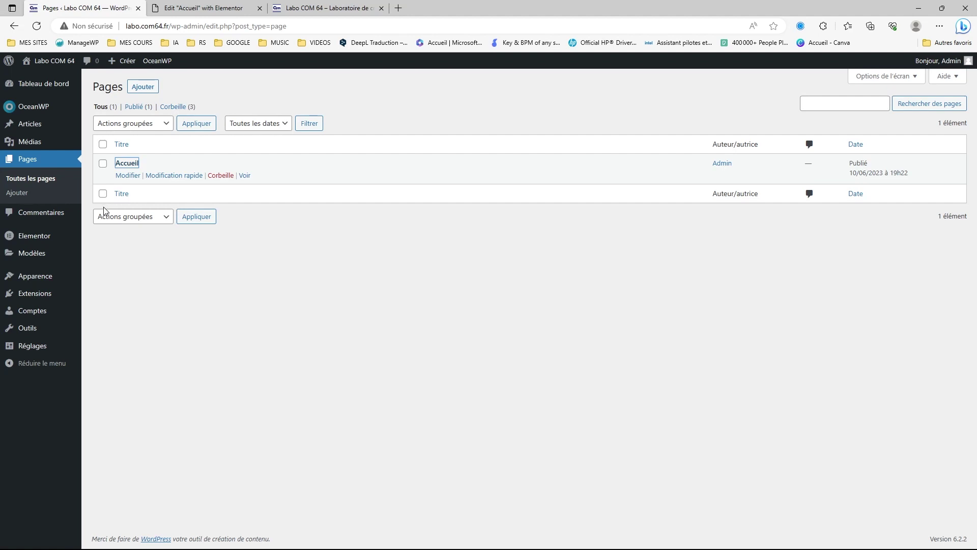
{"action": "mouse_move", "coordinate": [54, 278]}
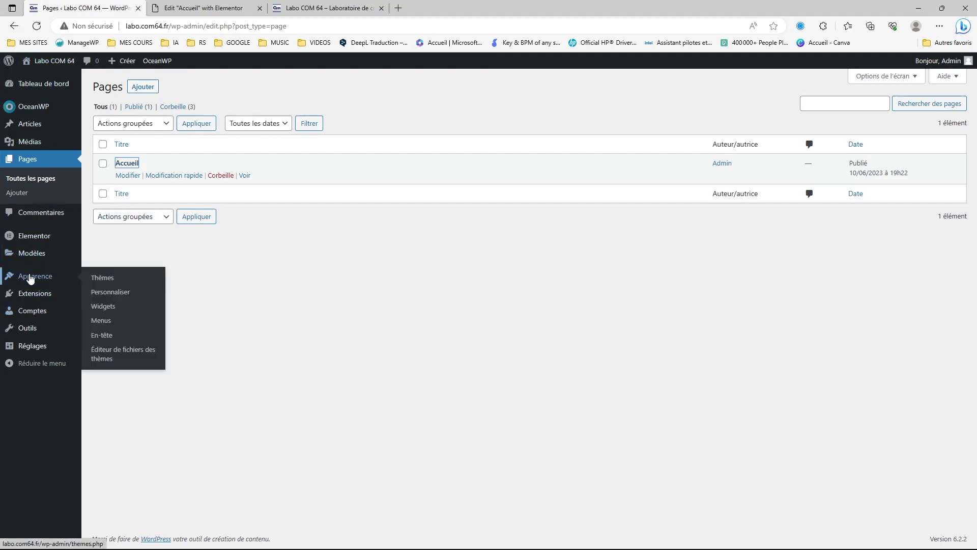
{"action": "left_click", "coordinate": [113, 295]}
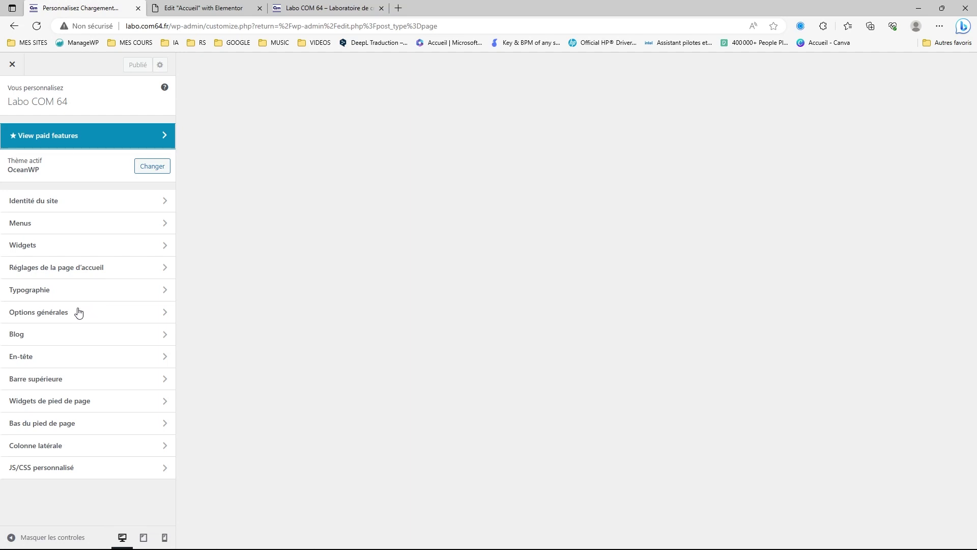
{"action": "left_click", "coordinate": [47, 314]}
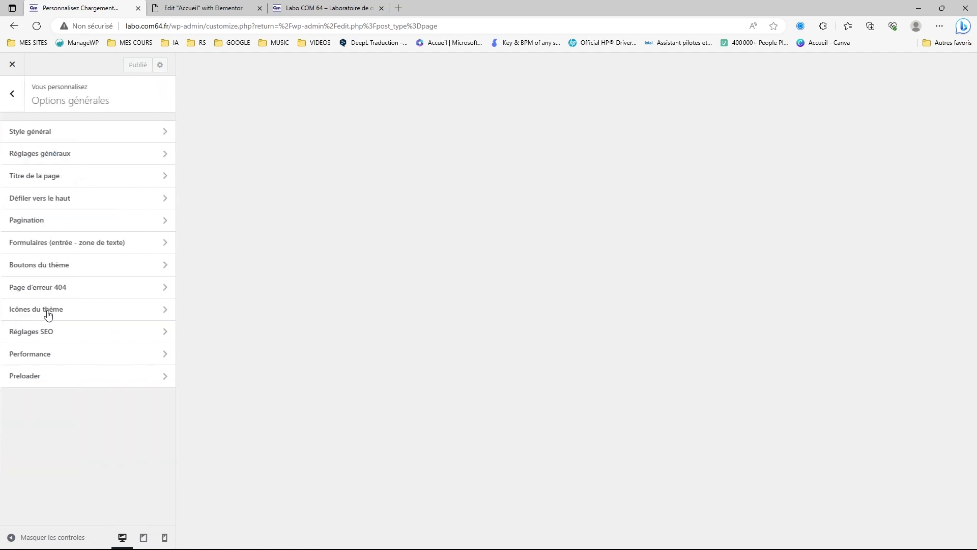
{"action": "left_click", "coordinate": [69, 136]}
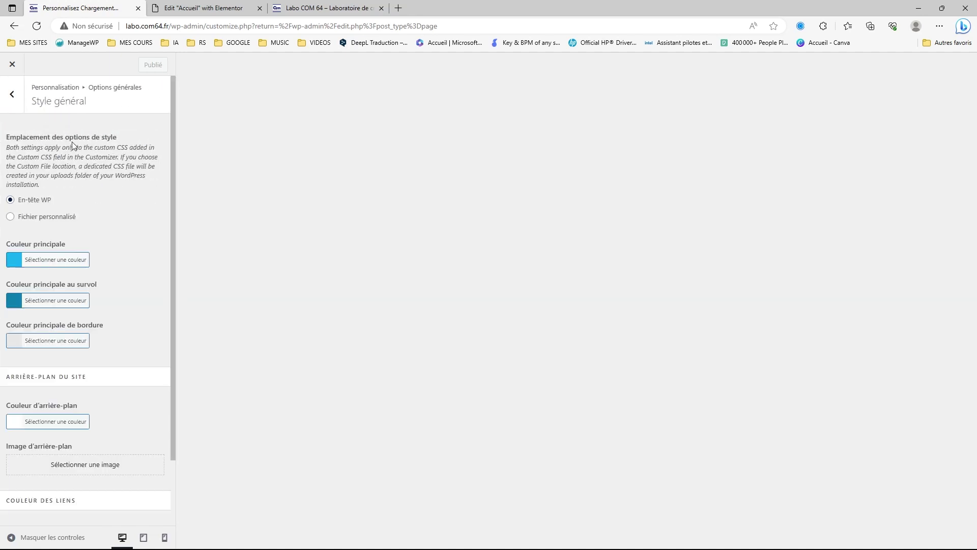
Set the theme's main colour to blue #1115dd and its main hover colour to orange #dd9933.
{"action": "scroll", "coordinate": [127, 160], "scroll_direction": "down", "scroll_amount": 2}
{"action": "scroll", "coordinate": [127, 160], "scroll_direction": "up", "scroll_amount": 2}
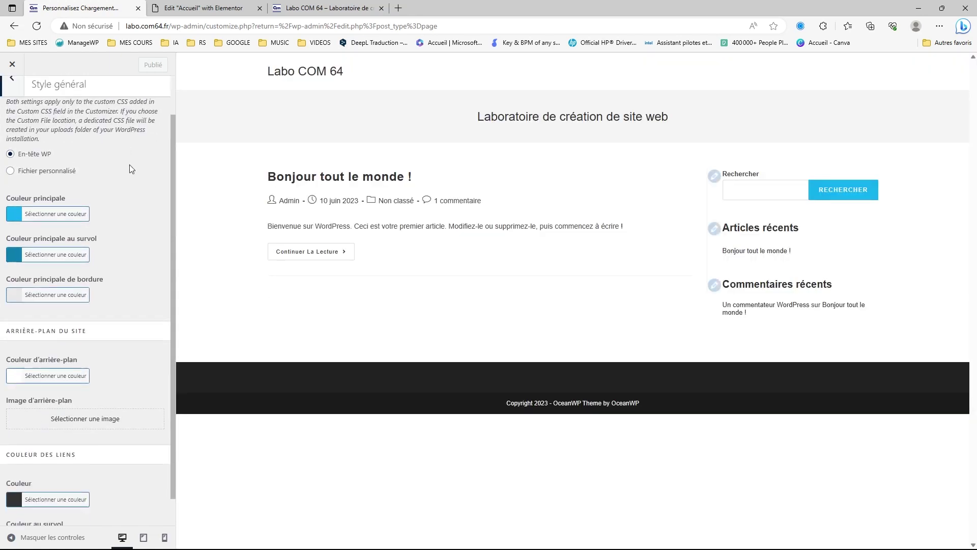
{"action": "scroll", "coordinate": [32, 182], "scroll_direction": "down", "scroll_amount": 2}
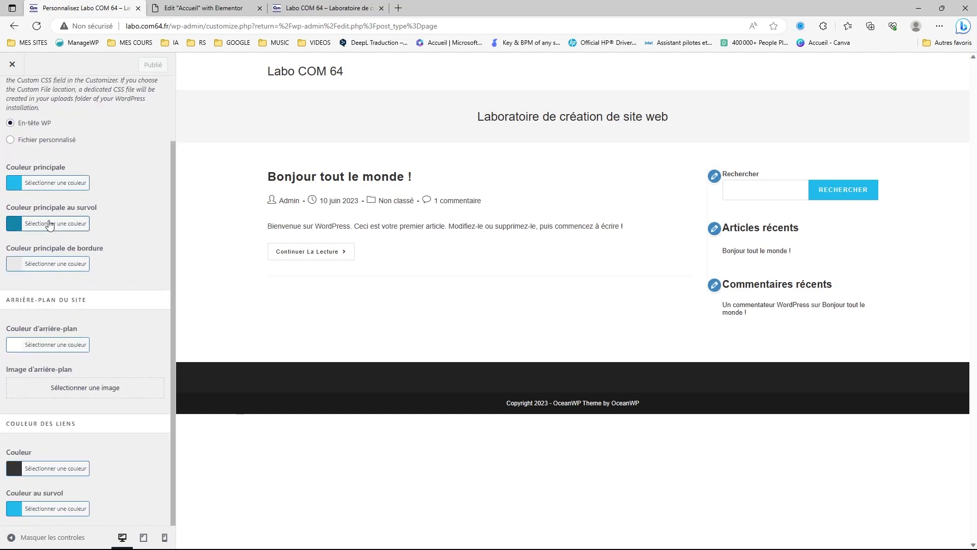
{"action": "left_click", "coordinate": [21, 187]}
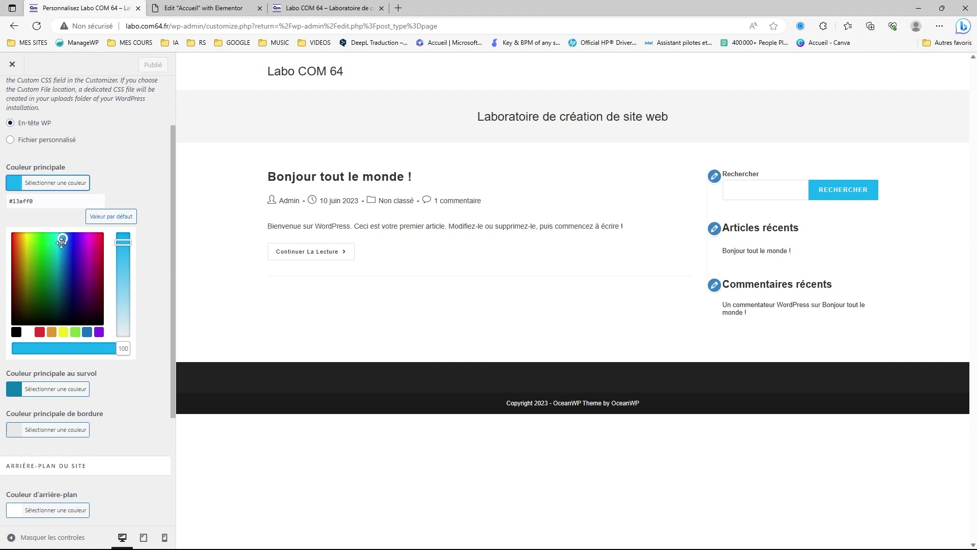
{"action": "mouse_move", "coordinate": [63, 239]}
{"action": "left_mouse_down"}
{"action": "mouse_move", "coordinate": [73, 235]}
{"action": "mouse_move", "coordinate": [75, 248]}
{"action": "left_mouse_up"}
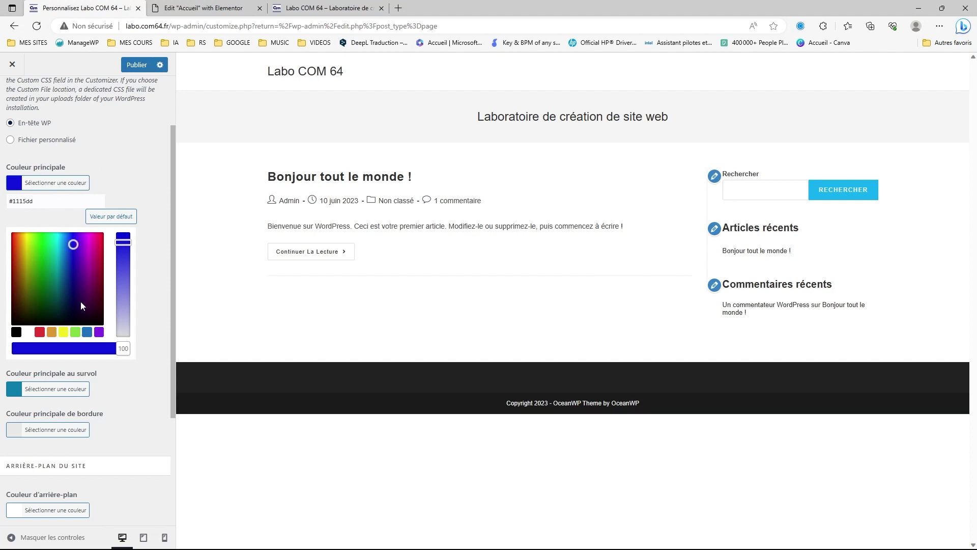
{"action": "left_click", "coordinate": [34, 390]}
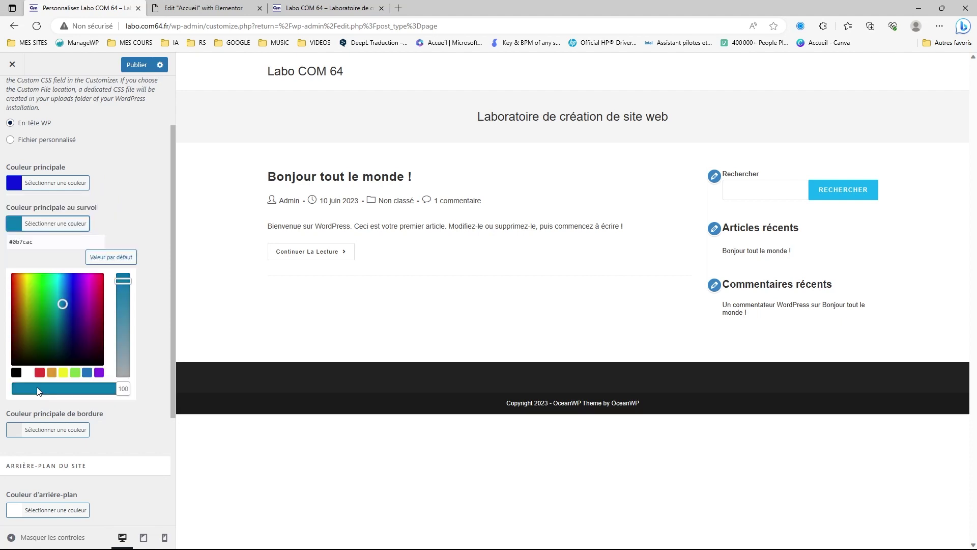
{"action": "left_click", "coordinate": [52, 374]}
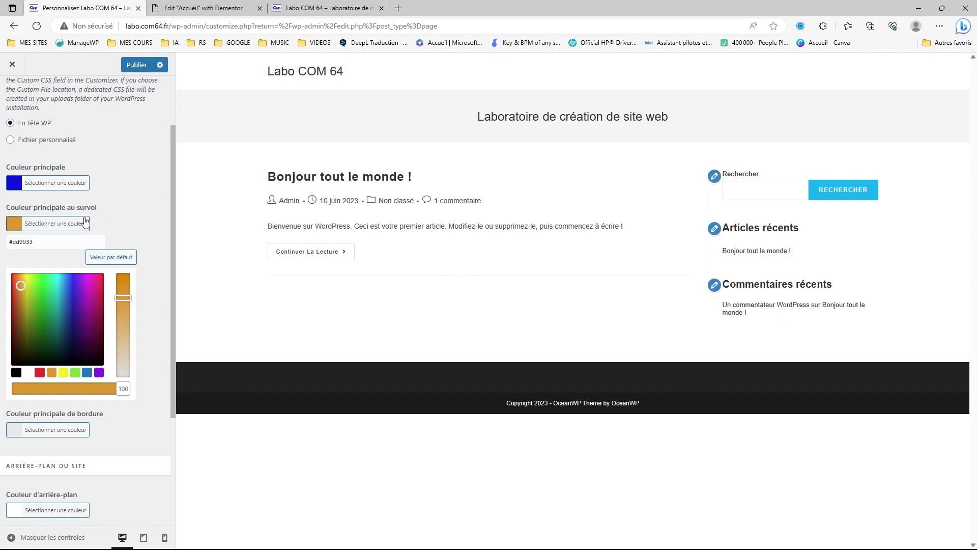
Adjust the theme's main colour to the darker blue #0300bf and publish the style changes.
{"action": "left_click", "coordinate": [55, 183]}
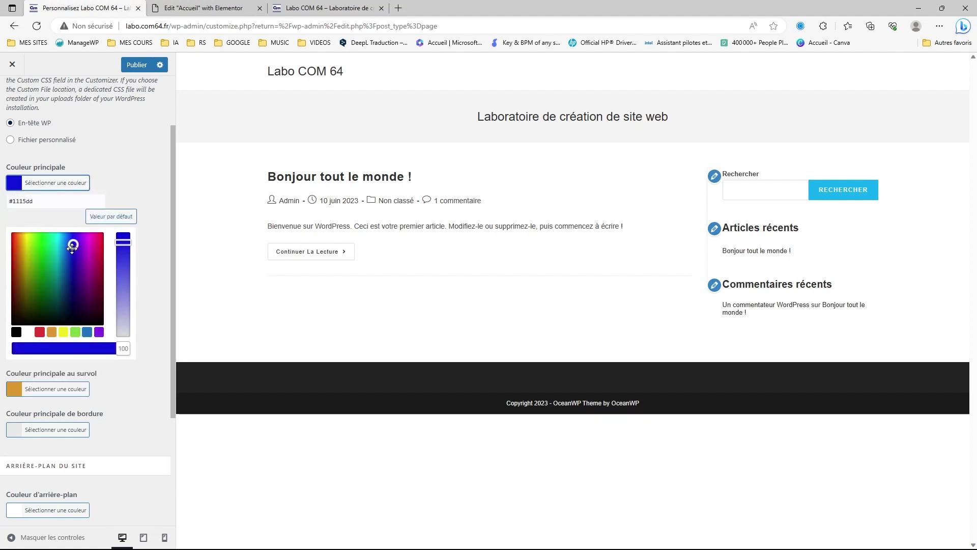
{"action": "left_click_drag", "start_coordinate": [124, 243], "coordinate": [130, 236]}
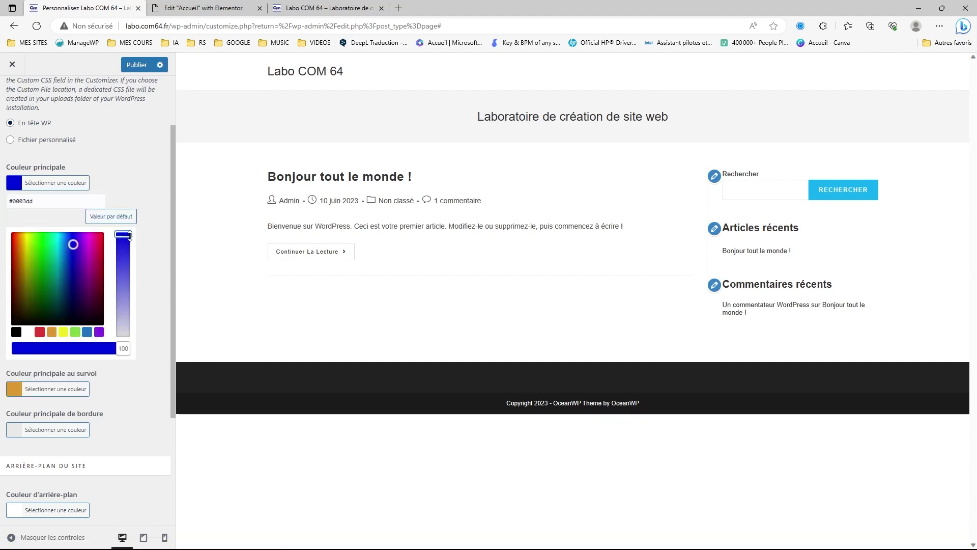
{"action": "left_click_drag", "start_coordinate": [72, 245], "coordinate": [74, 256]}
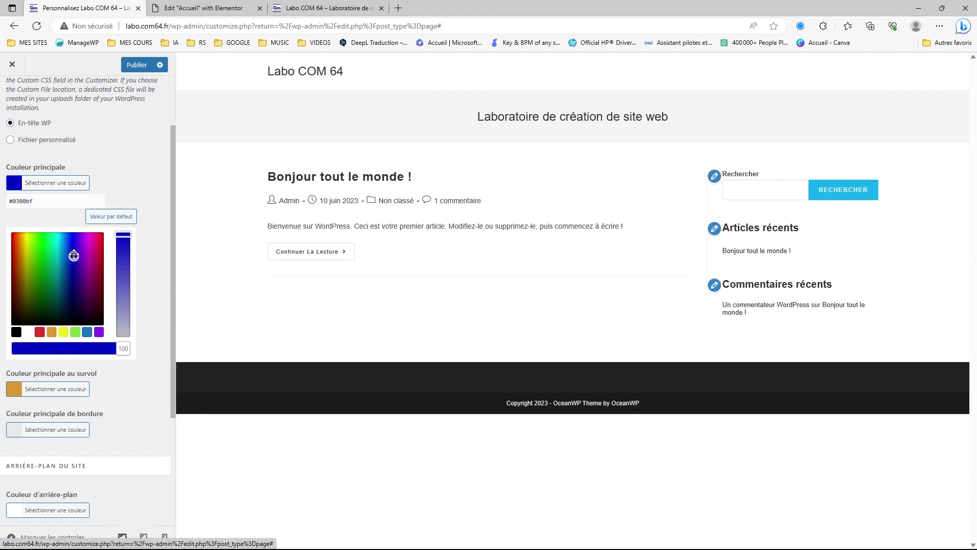
{"action": "left_click", "coordinate": [128, 179]}
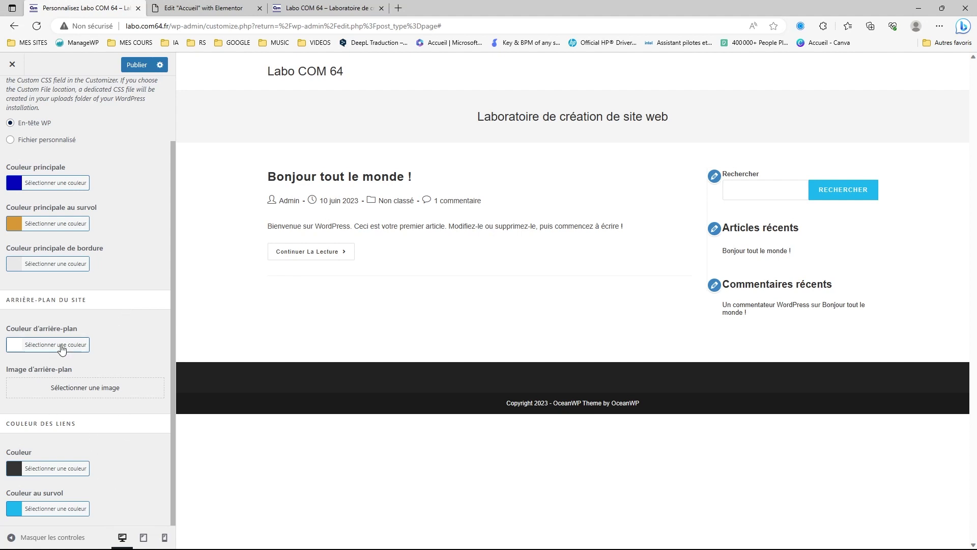
{"action": "scroll", "coordinate": [112, 453], "scroll_direction": "up", "scroll_amount": 2}
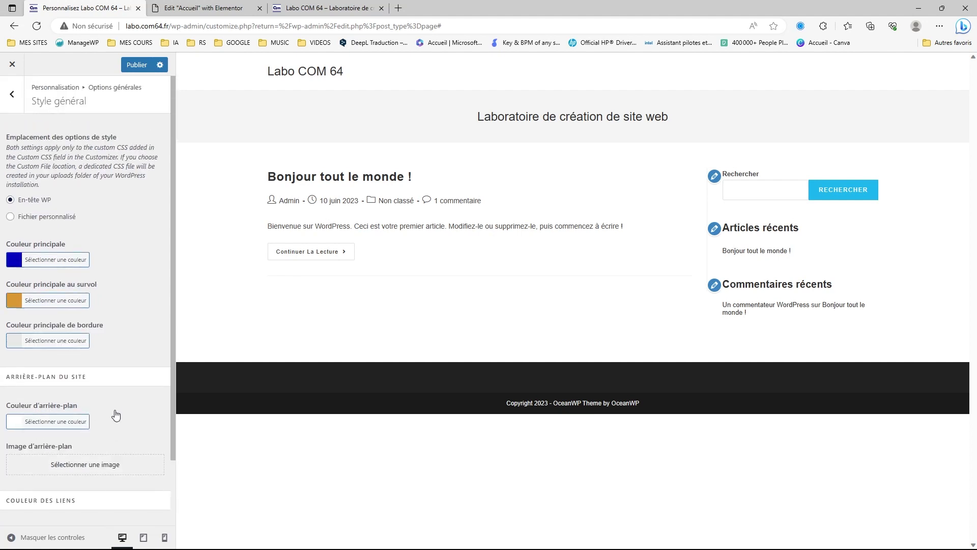
{"action": "left_click", "coordinate": [137, 65]}
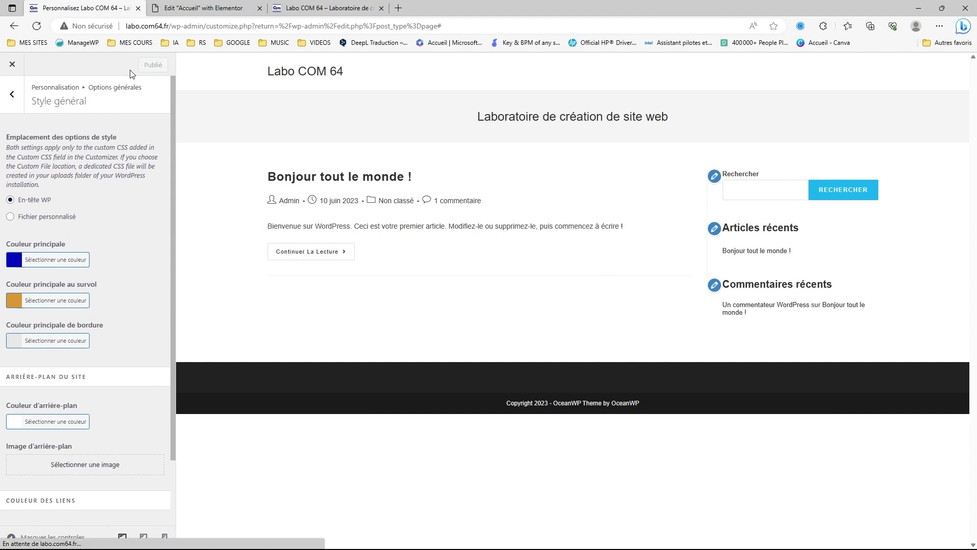
In the theme's general settings under the general options, set the default page layout to full-screen and publish the change.
{"action": "left_click", "coordinate": [21, 105]}
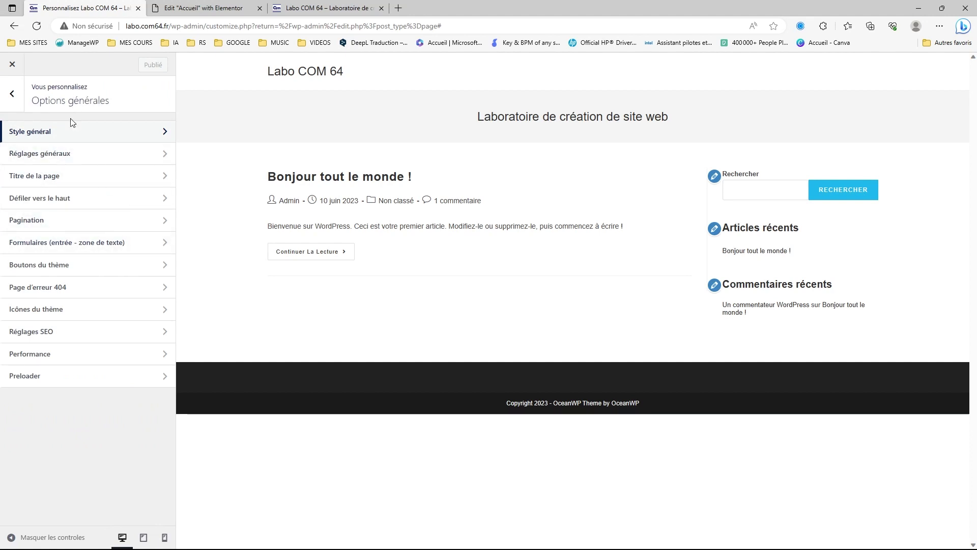
{"action": "left_click", "coordinate": [59, 159]}
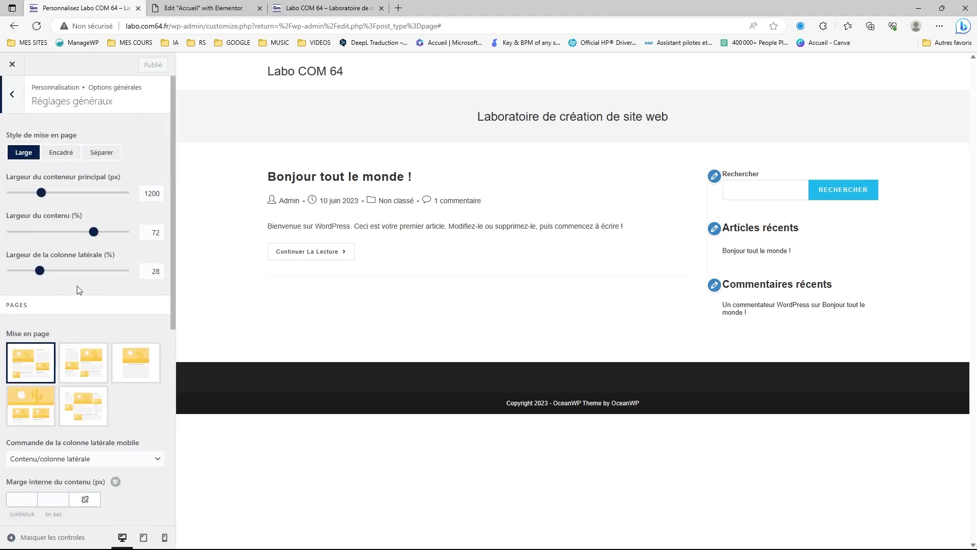
{"action": "scroll", "coordinate": [81, 298], "scroll_direction": "down", "scroll_amount": 1}
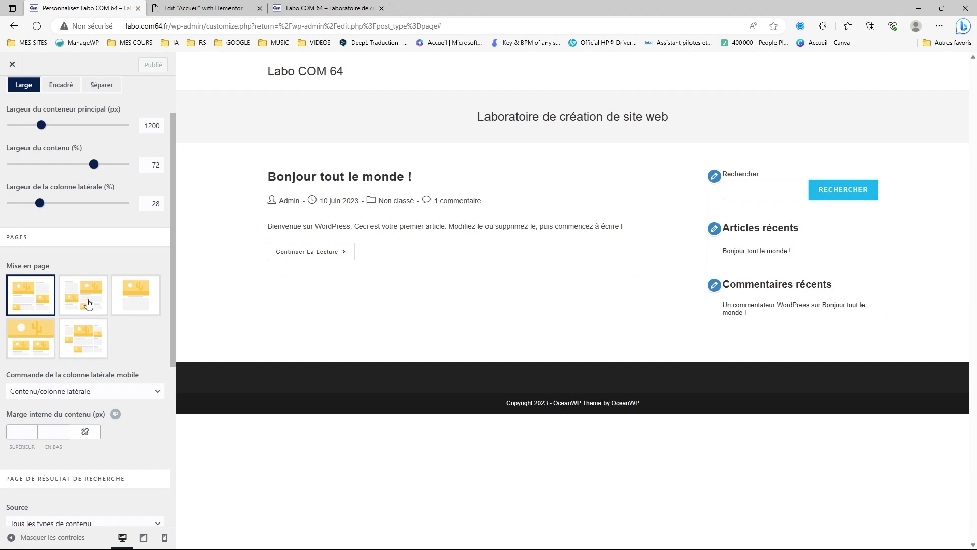
{"action": "left_click", "coordinate": [88, 303]}
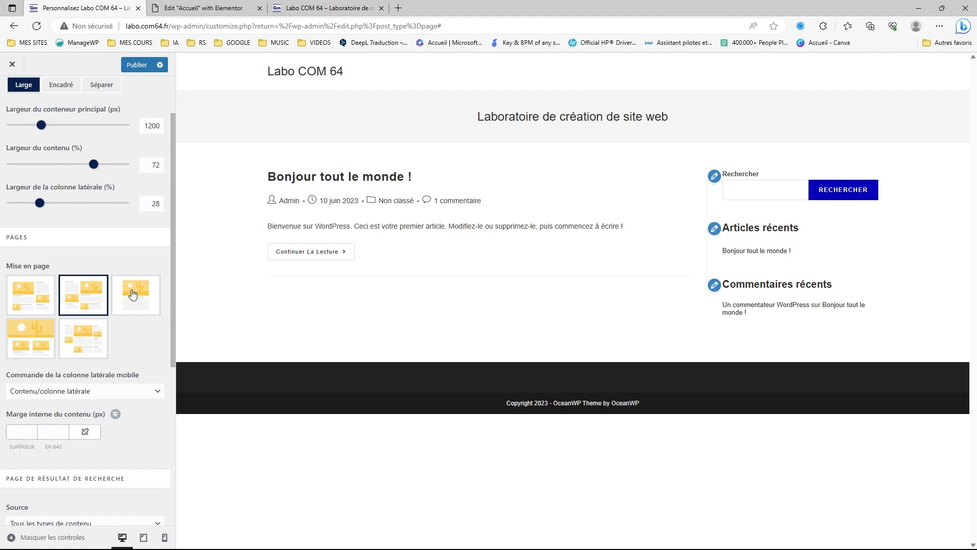
{"action": "left_click", "coordinate": [133, 294]}
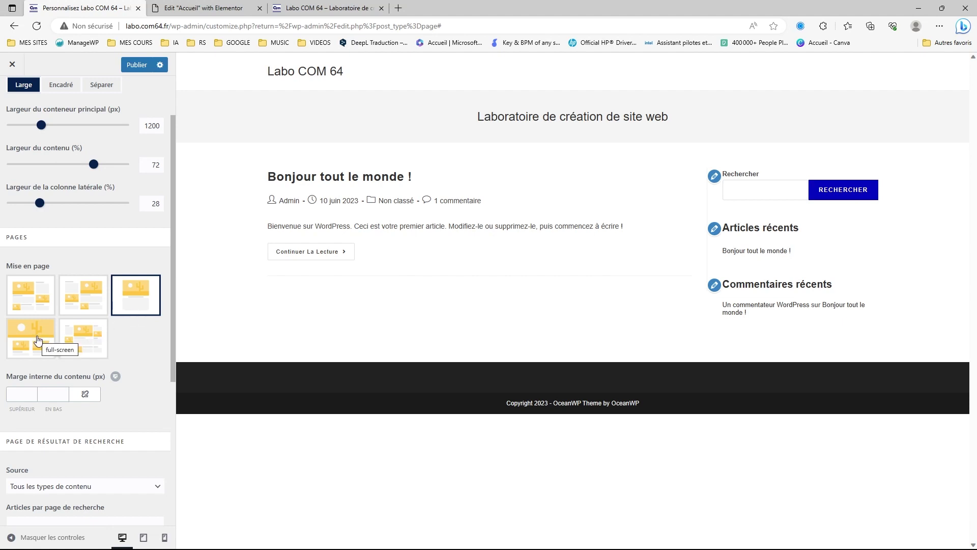
{"action": "left_click", "coordinate": [37, 340]}
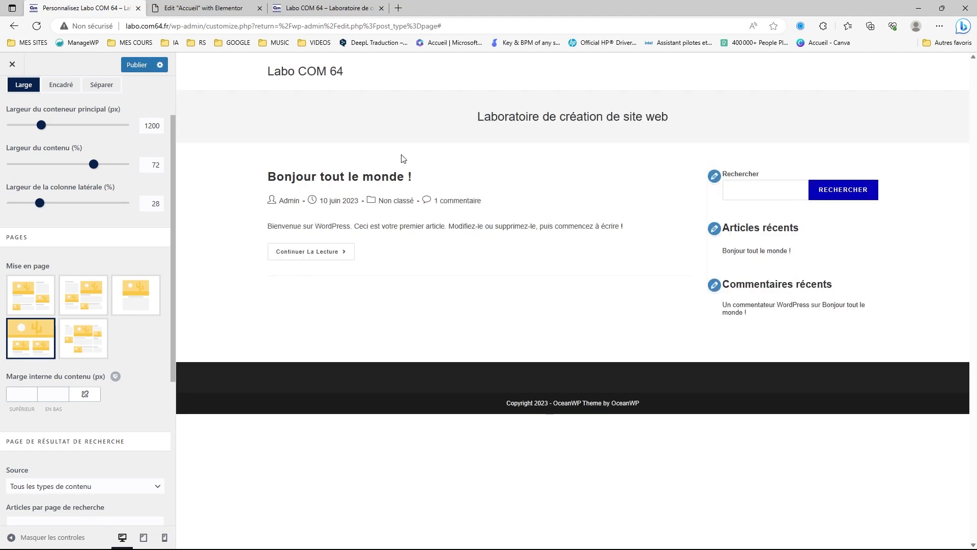
{"action": "left_click", "coordinate": [136, 65]}
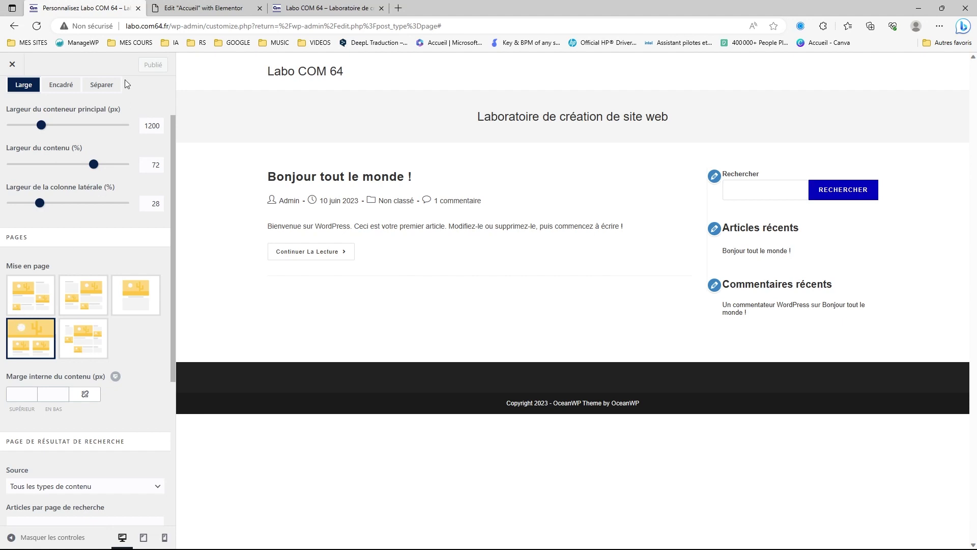
Switch to the live site and reload it to check the published theme changes.
{"action": "left_click", "coordinate": [324, 8]}
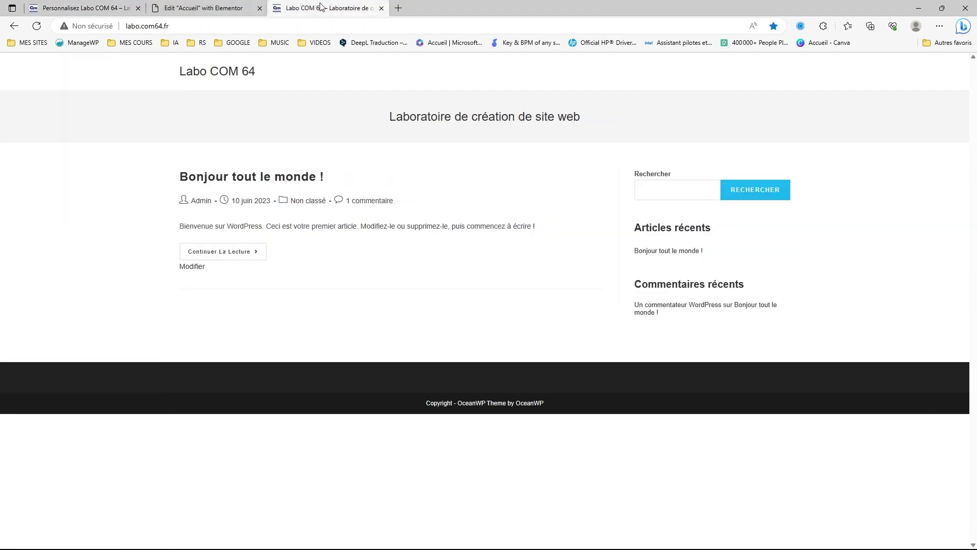
{"action": "left_click", "coordinate": [37, 27]}
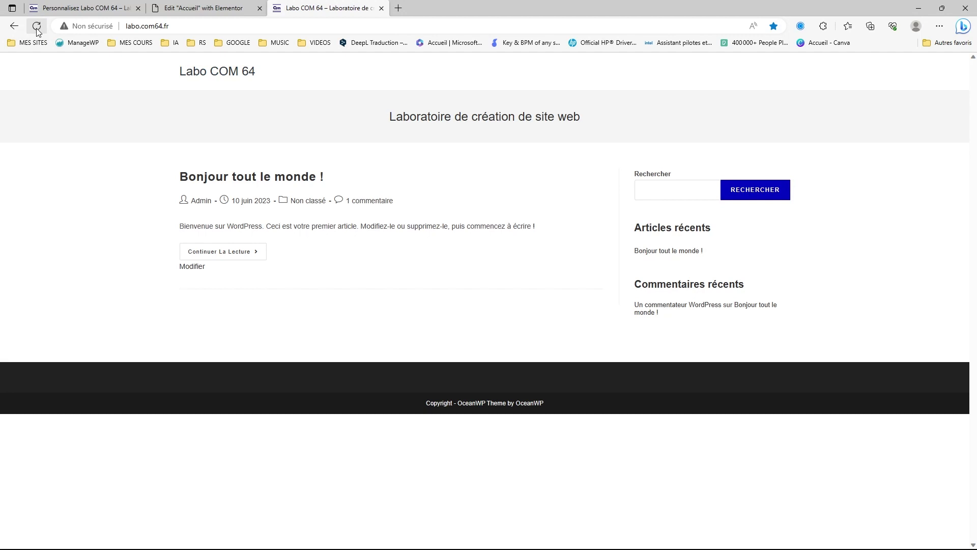
{"action": "left_click", "coordinate": [36, 26]}
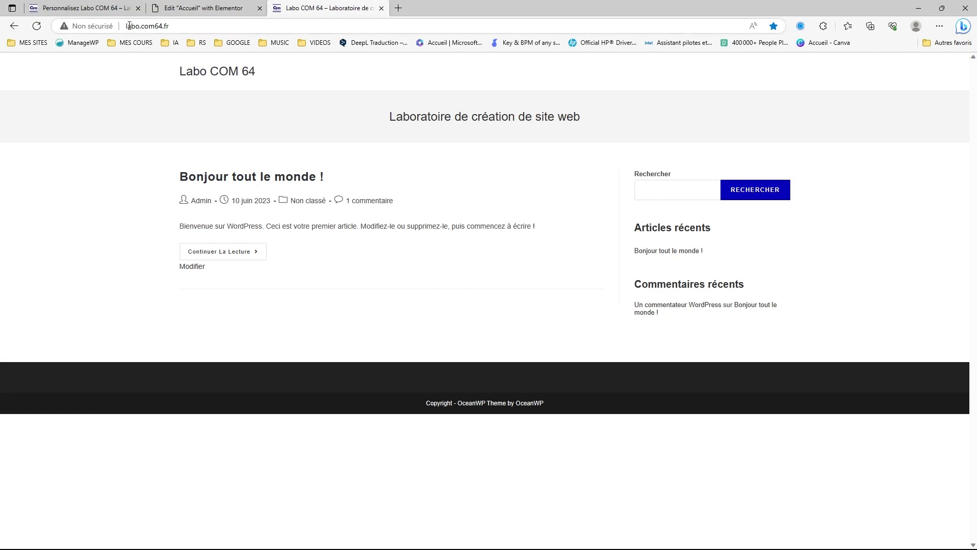
Return to the customizer, set the homepage to display the static page Accueil, and publish the change.
{"action": "left_click", "coordinate": [107, 11]}
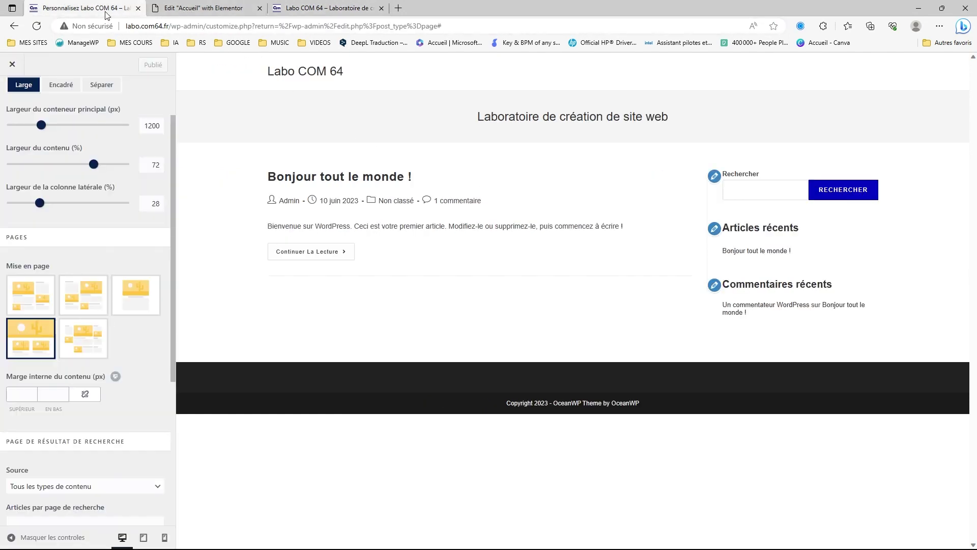
{"action": "scroll", "coordinate": [159, 237], "scroll_direction": "up", "scroll_amount": 2}
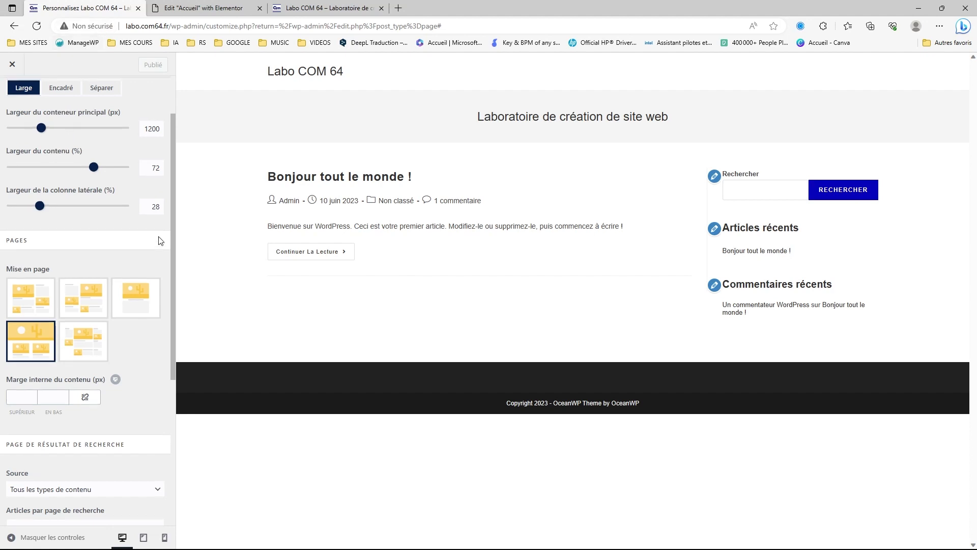
{"action": "left_click", "coordinate": [12, 94]}
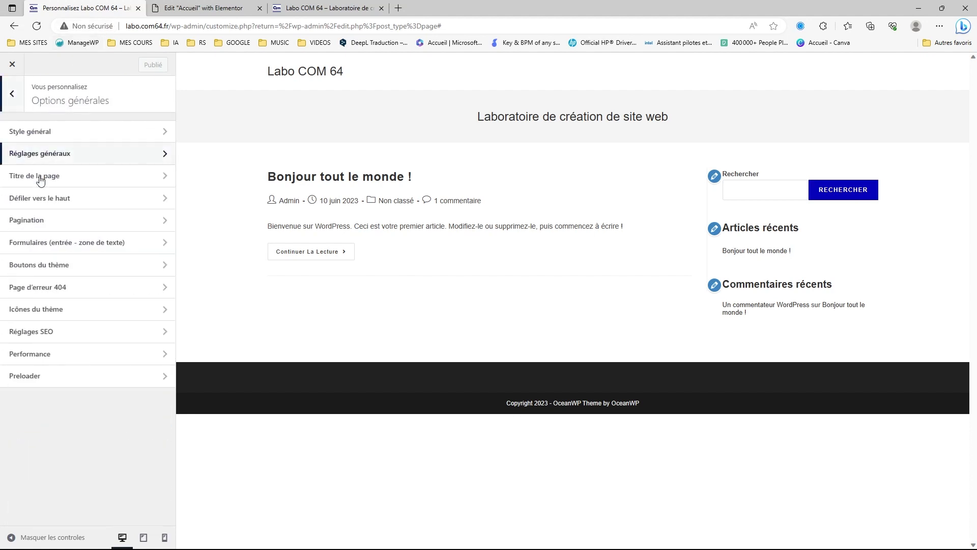
{"action": "left_click", "coordinate": [13, 93]}
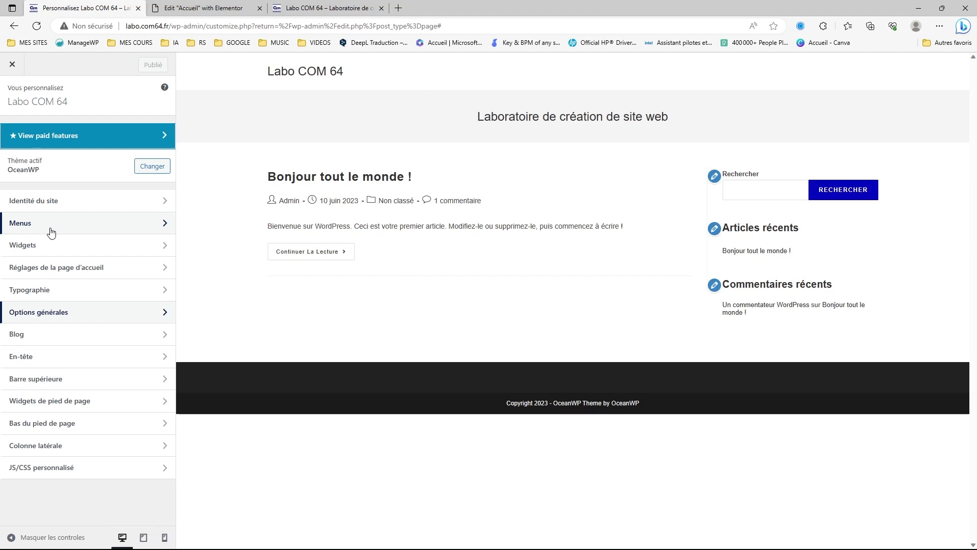
{"action": "left_click", "coordinate": [77, 275]}
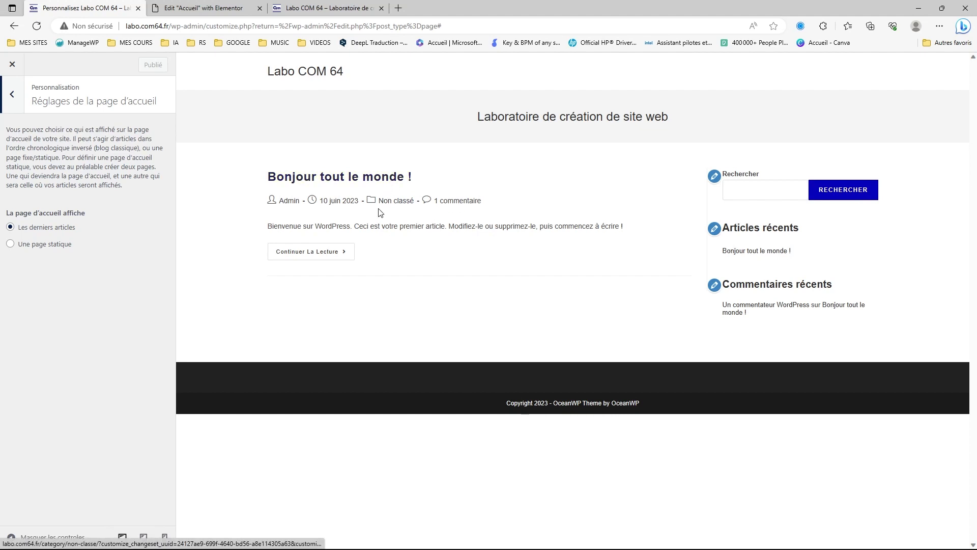
{"action": "left_click", "coordinate": [10, 244]}
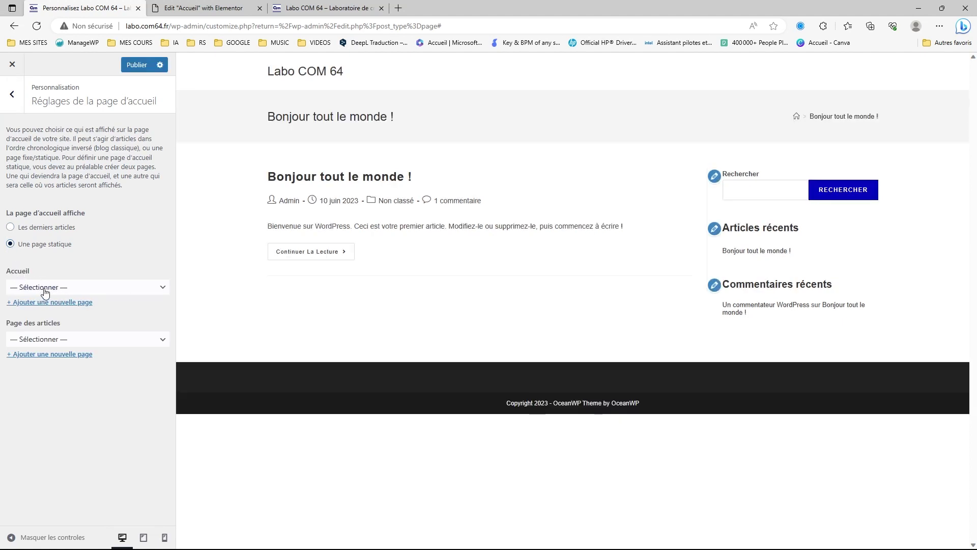
{"action": "left_click", "coordinate": [70, 289]}
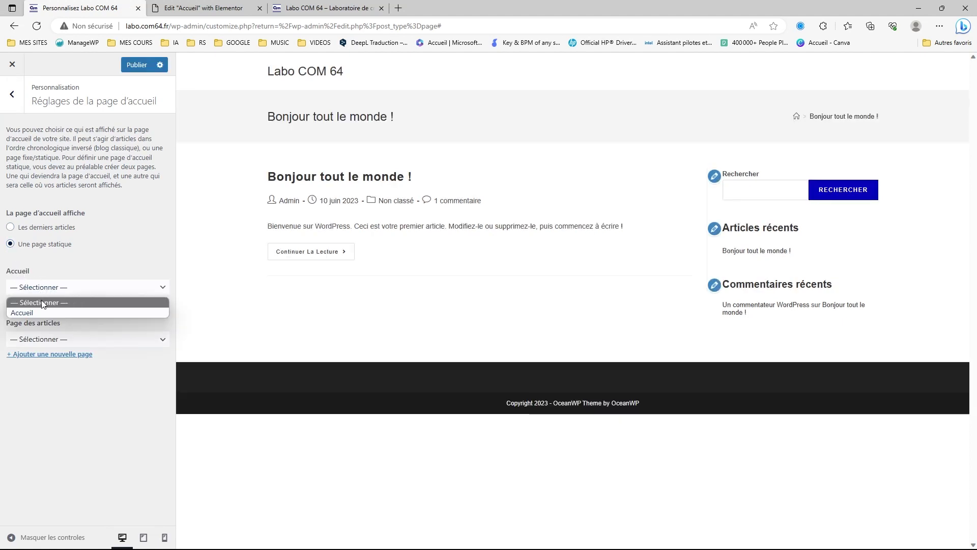
{"action": "left_click", "coordinate": [34, 313]}
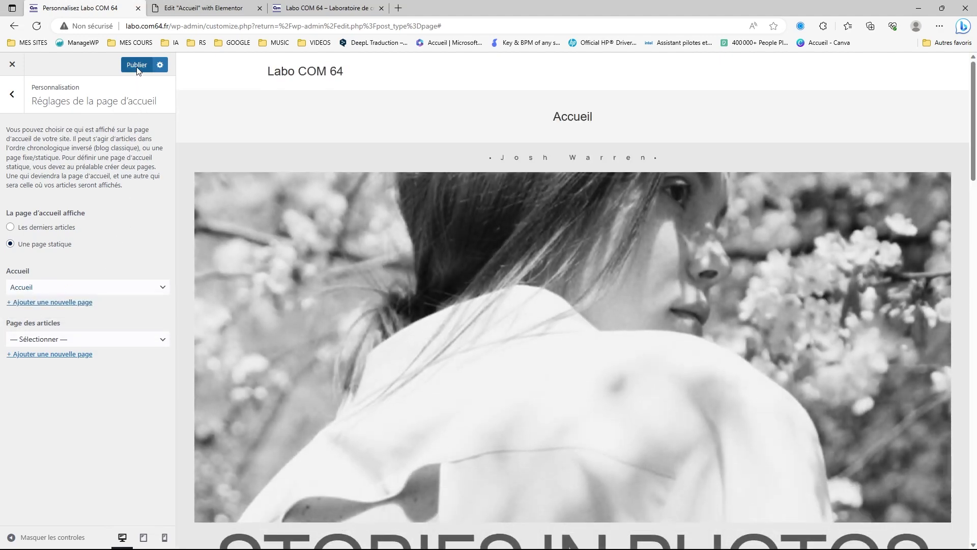
{"action": "left_click", "coordinate": [137, 67]}
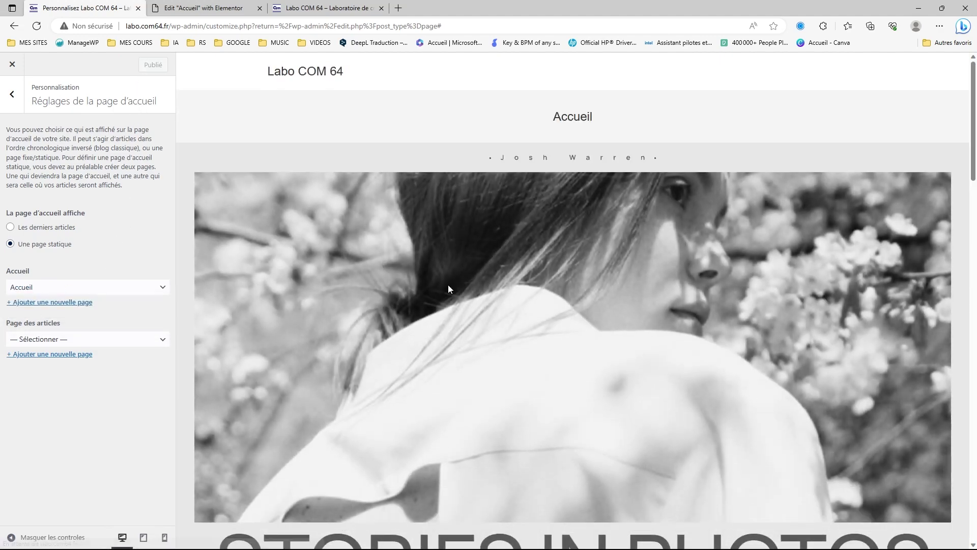
Reload the live site's homepage and examine the Accueil page from its header down to its footer.
{"action": "left_click", "coordinate": [313, 8]}
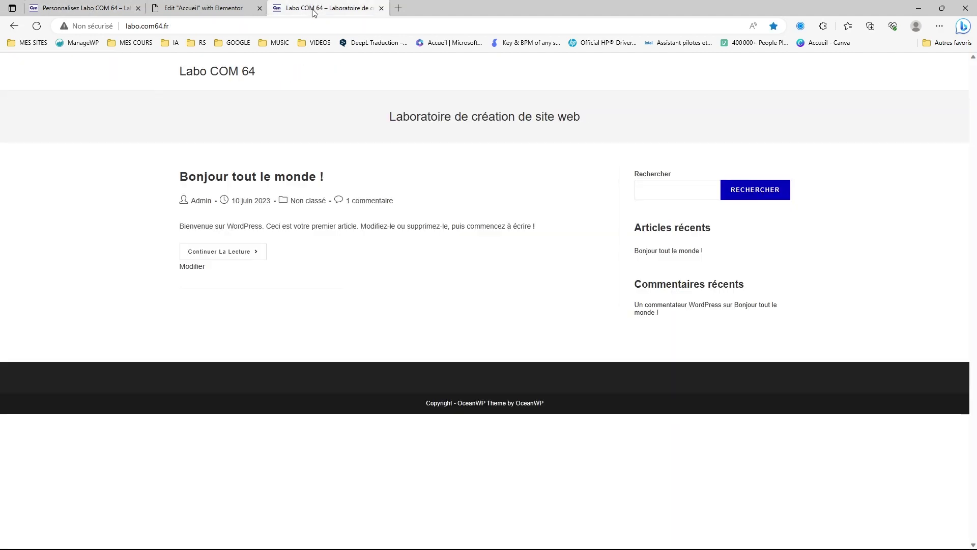
{"action": "left_click", "coordinate": [227, 77]}
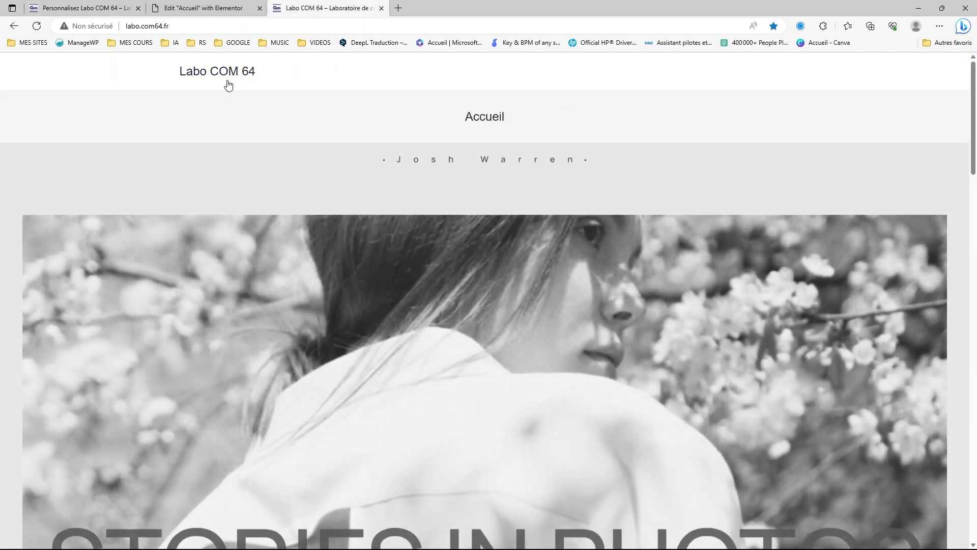
{"action": "scroll", "coordinate": [586, 216], "scroll_direction": "down", "scroll_amount": 8}
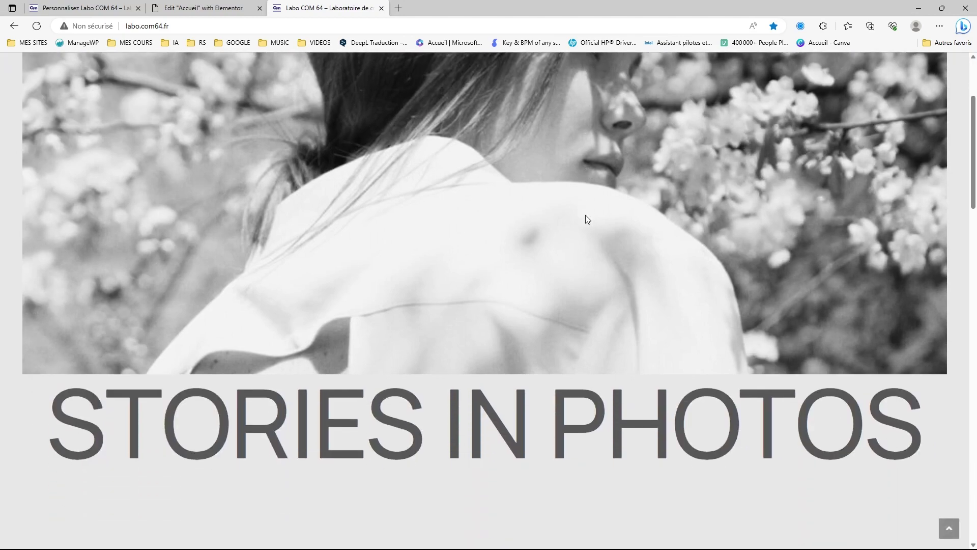
{"action": "scroll", "coordinate": [585, 218], "scroll_direction": "down", "scroll_amount": 10}
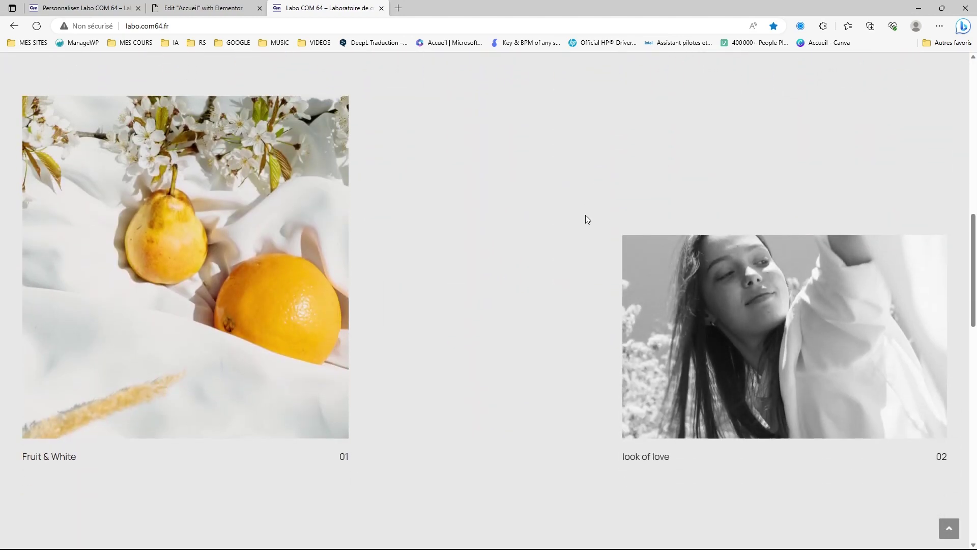
{"action": "scroll", "coordinate": [586, 216], "scroll_direction": "down", "scroll_amount": 8}
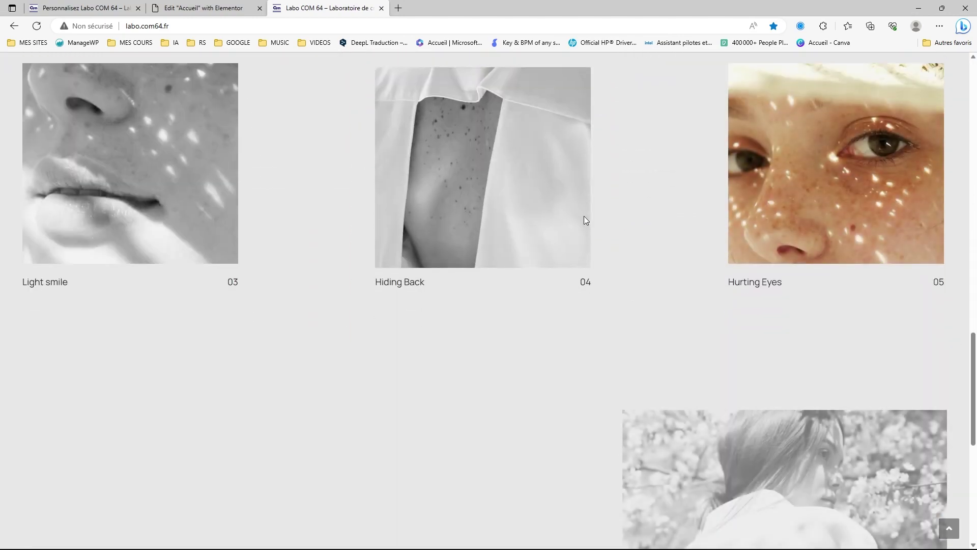
{"action": "scroll", "coordinate": [582, 213], "scroll_direction": "down", "scroll_amount": 5}
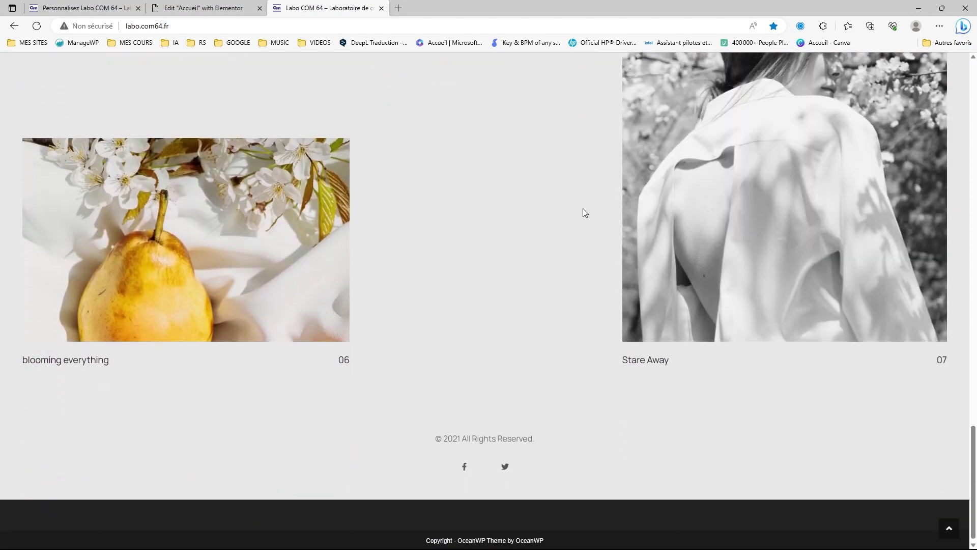
{"action": "scroll", "coordinate": [560, 229], "scroll_direction": "up", "scroll_amount": 1}
{"action": "scroll", "coordinate": [535, 249], "scroll_direction": "up", "scroll_amount": 20}
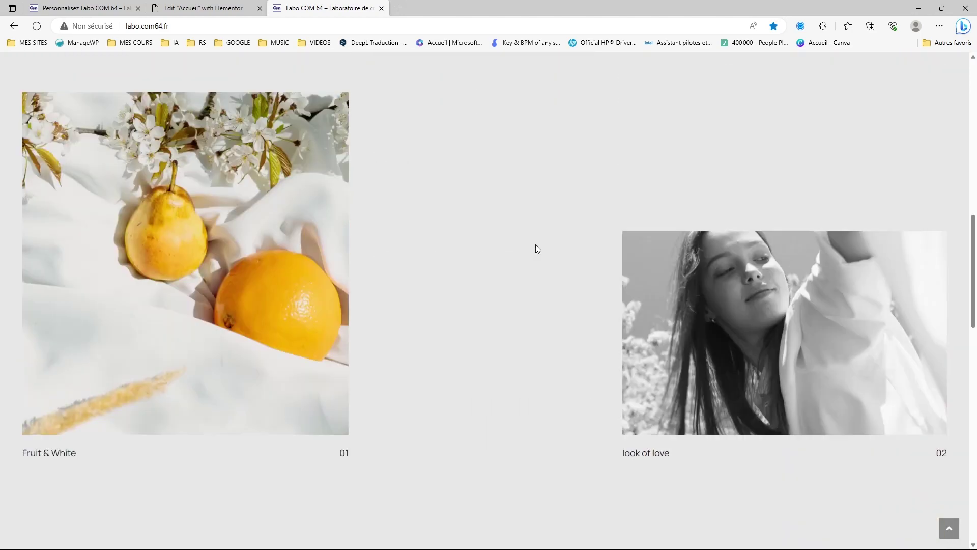
{"action": "scroll", "coordinate": [536, 247], "scroll_direction": "up", "scroll_amount": 3}
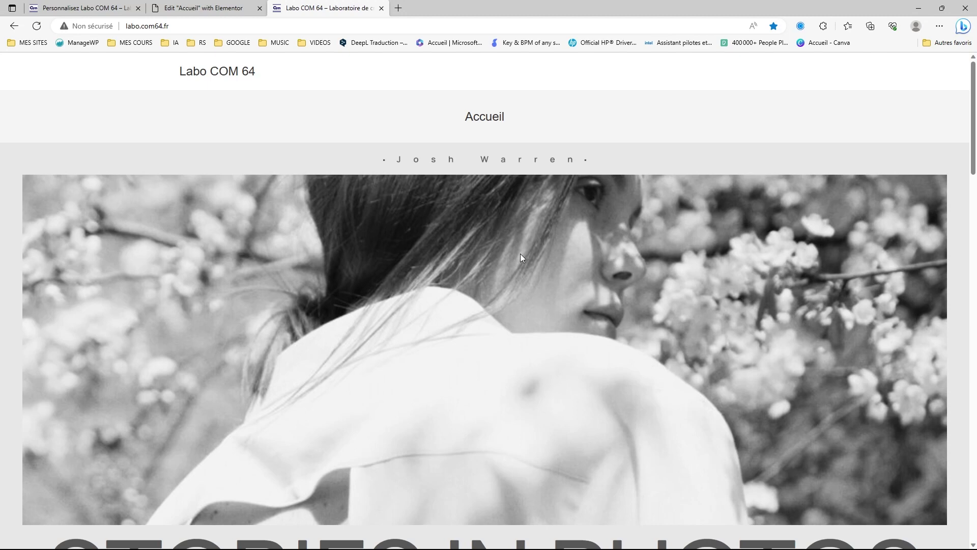
{"action": "scroll", "coordinate": [580, 213], "scroll_direction": "down", "scroll_amount": 3}
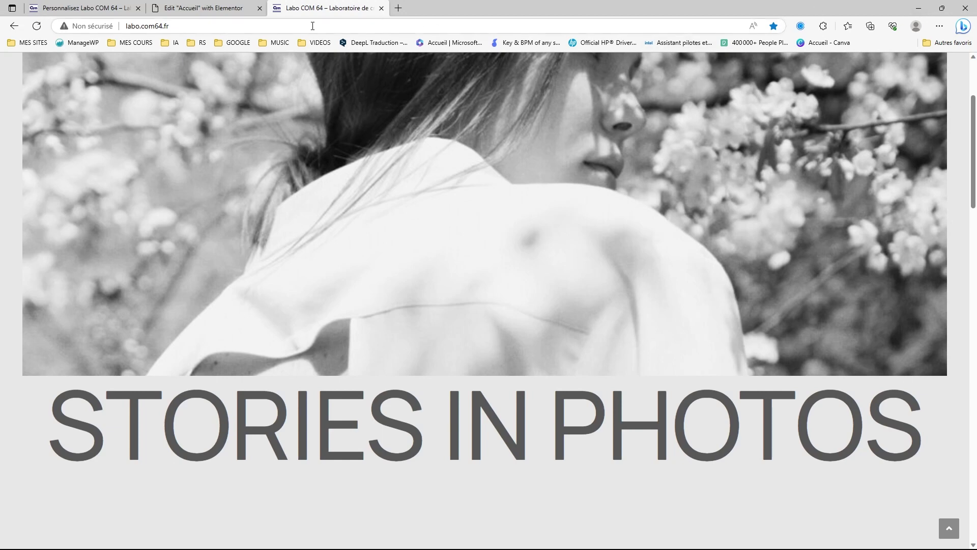
{"action": "scroll", "coordinate": [362, 152], "scroll_direction": "up", "scroll_amount": 1}
Close the theme customizer and return to the list of all pages in the WordPress dashboard.
{"action": "left_click", "coordinate": [210, 10]}
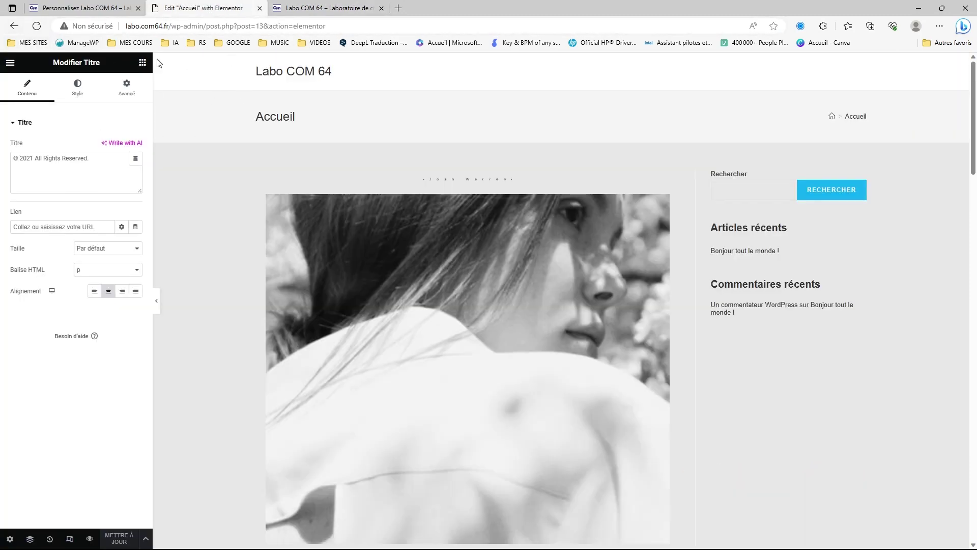
{"action": "left_click", "coordinate": [94, 7]}
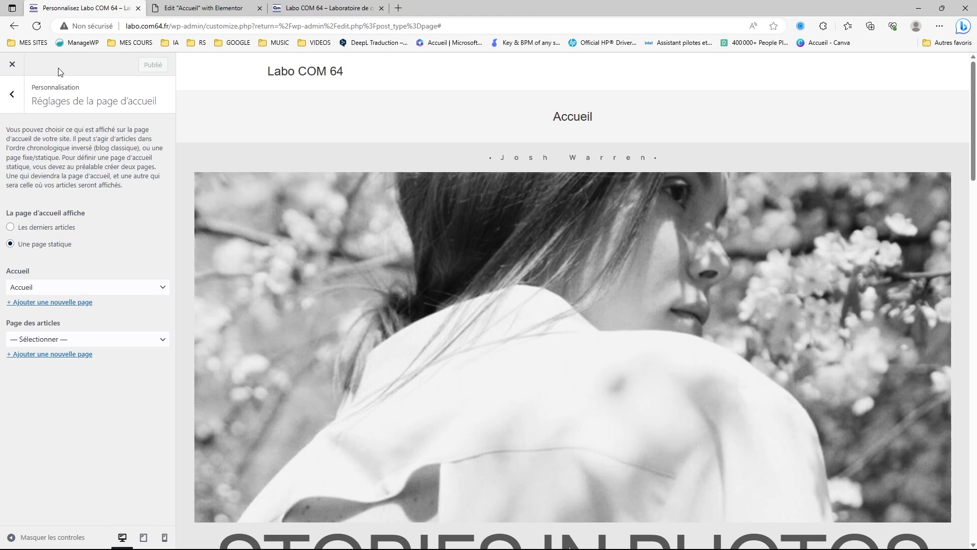
{"action": "left_click", "coordinate": [12, 64]}
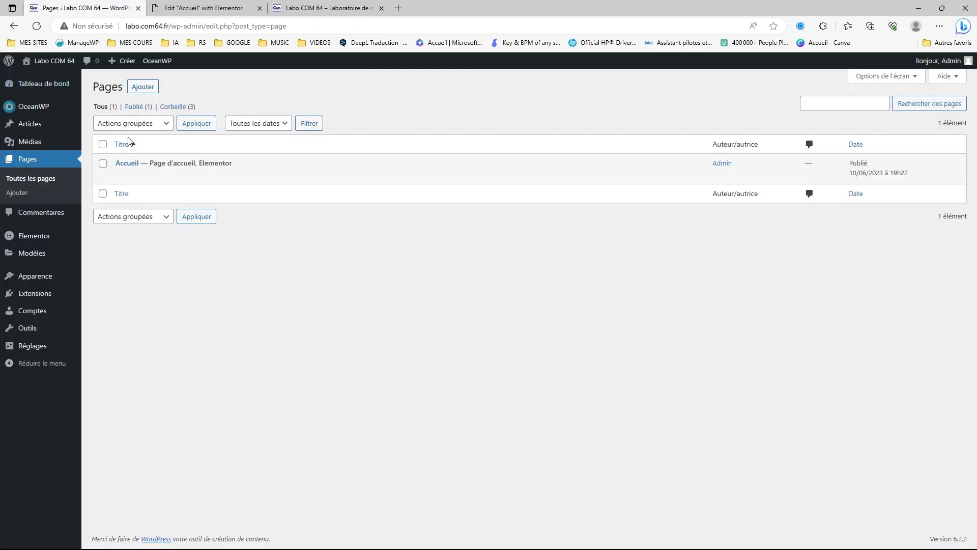
{"action": "mouse_move", "coordinate": [79, 122]}
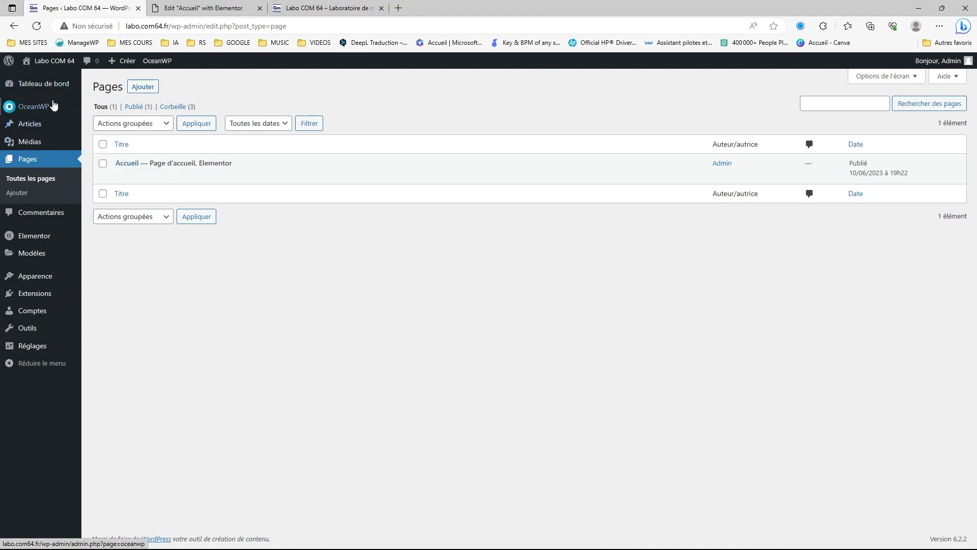
{"action": "left_click", "coordinate": [31, 159]}
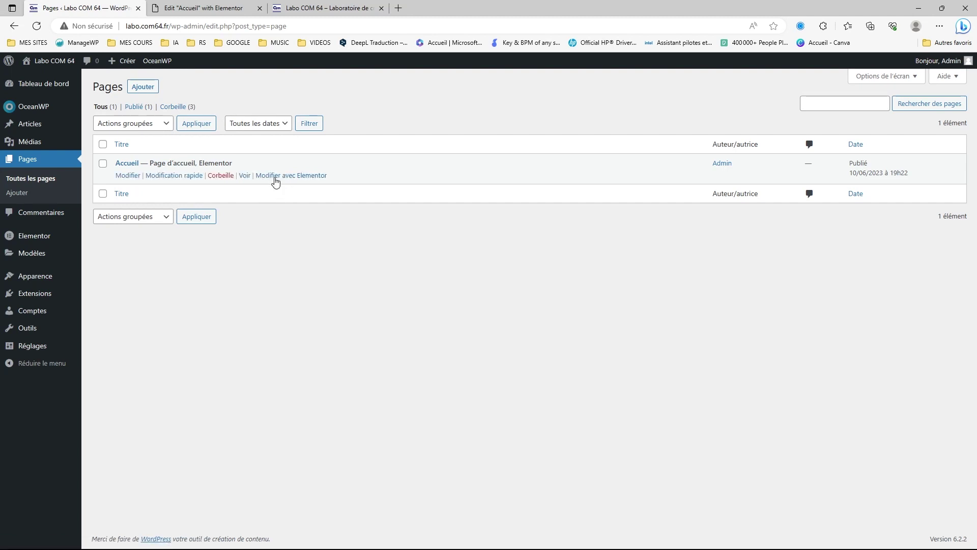
Open the Accueil page with Elementor in a new tab and close the outdated editor tab.
{"action": "right_click", "coordinate": [275, 178]}
{"action": "left_click", "coordinate": [306, 187]}
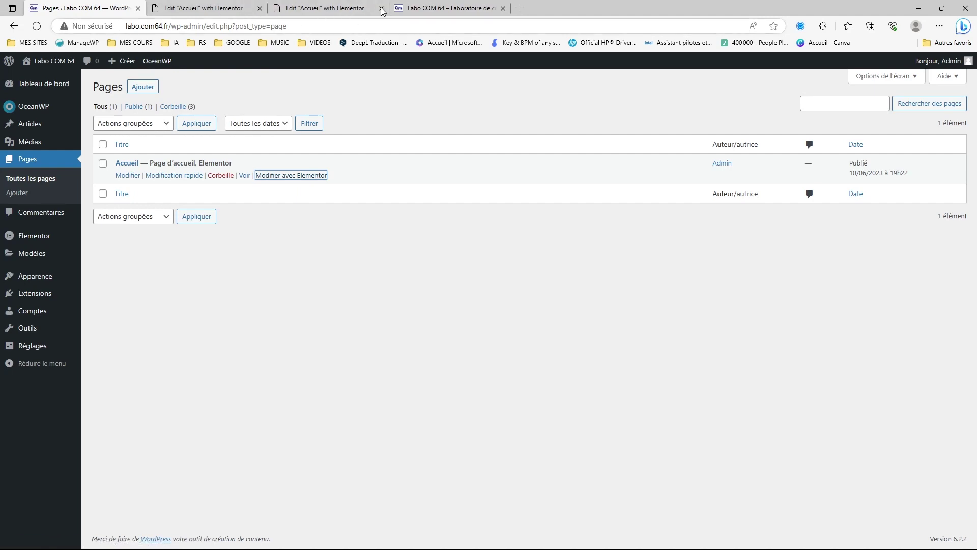
{"action": "middle_click", "coordinate": [211, 14]}
{"action": "left_click", "coordinate": [212, 15]}
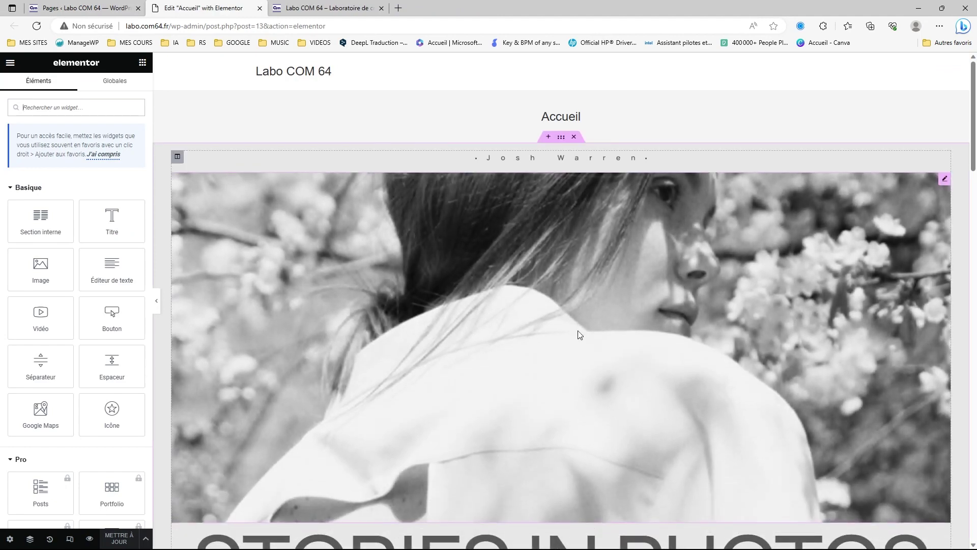
Select the large hero photo on the Accueil page and open its media chooser for a replacement image.
{"action": "scroll", "coordinate": [613, 312], "scroll_direction": "down", "scroll_amount": 7}
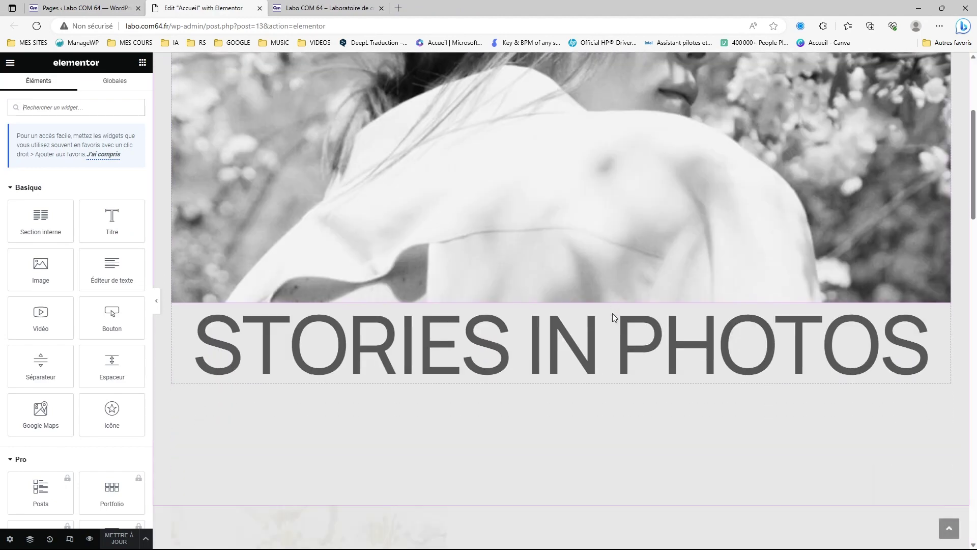
{"action": "scroll", "coordinate": [613, 312], "scroll_direction": "down", "scroll_amount": 10}
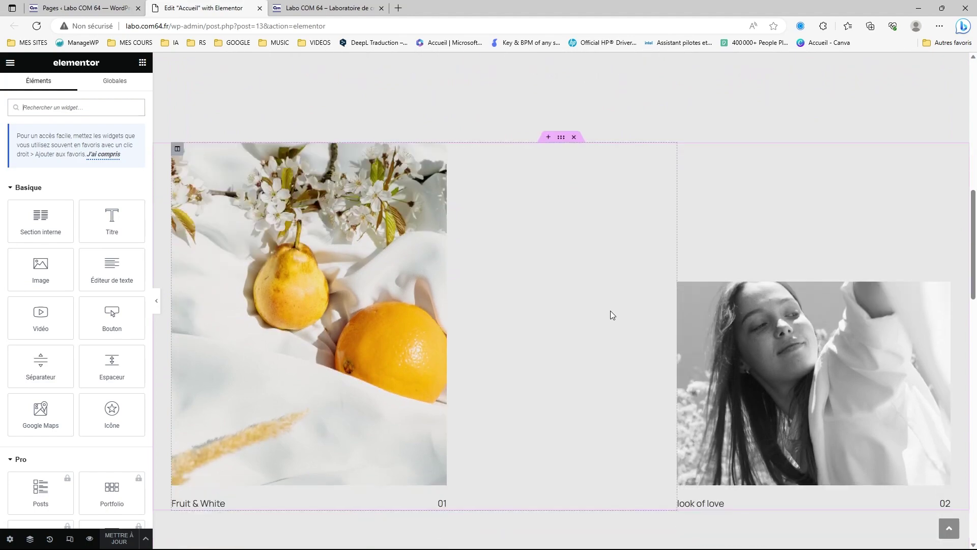
{"action": "scroll", "coordinate": [613, 310], "scroll_direction": "up", "scroll_amount": 17}
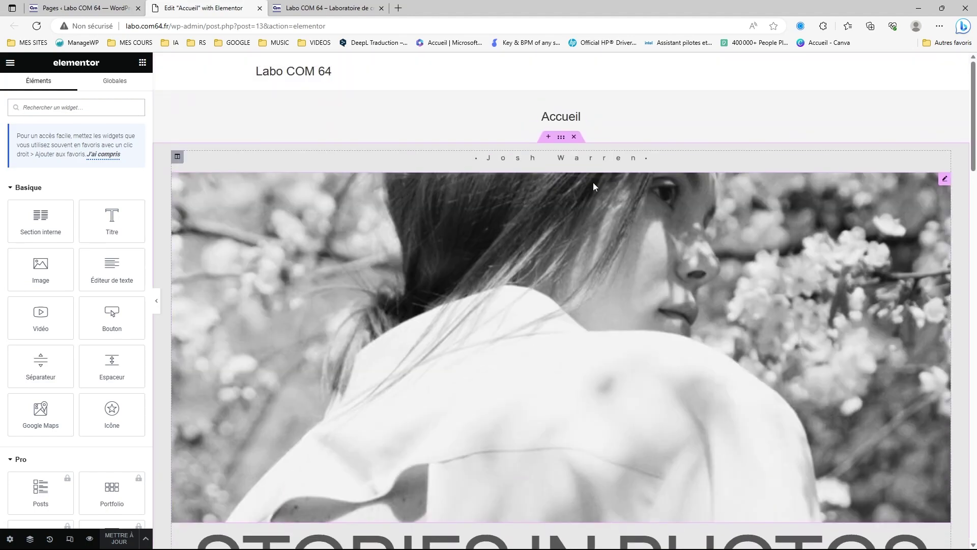
{"action": "left_click", "coordinate": [590, 158]}
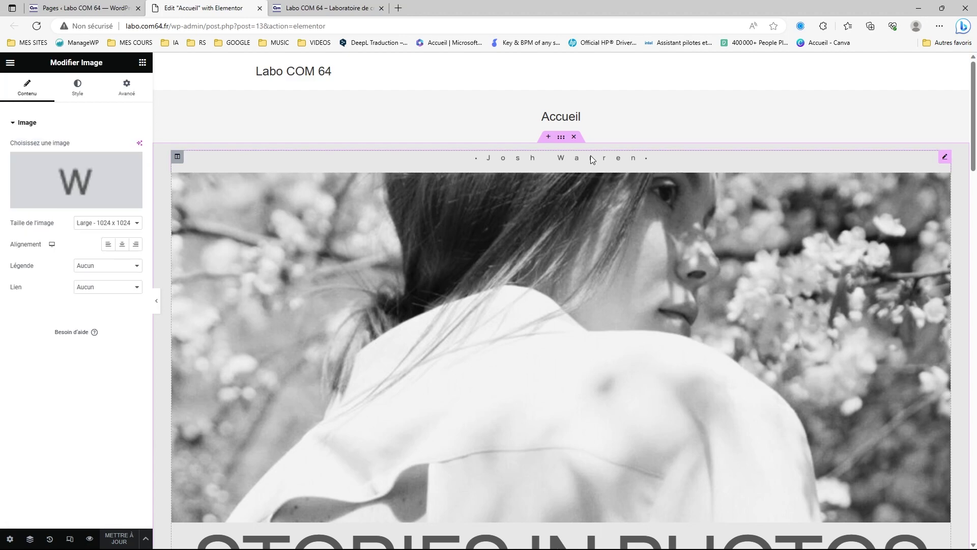
{"action": "scroll", "coordinate": [575, 179], "scroll_direction": "down", "scroll_amount": 3}
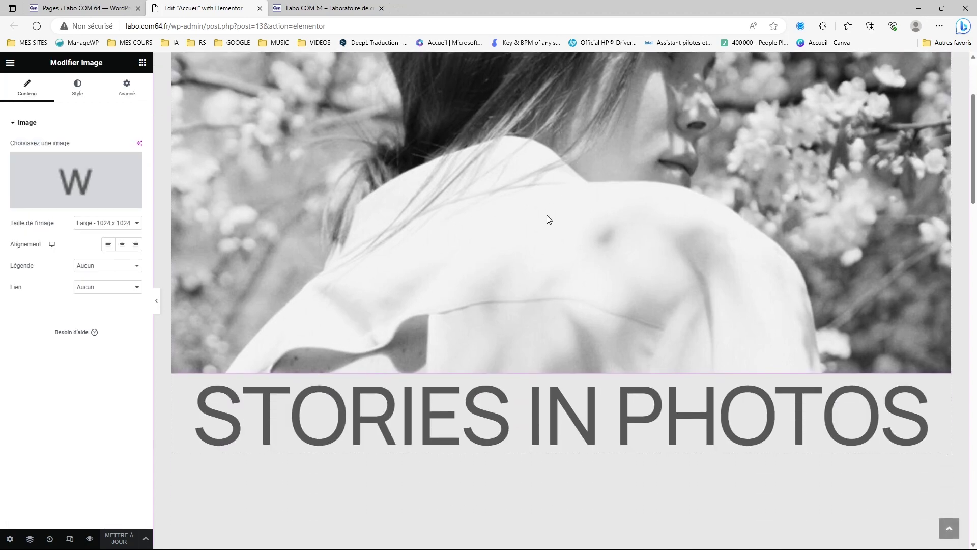
{"action": "scroll", "coordinate": [498, 217], "scroll_direction": "up", "scroll_amount": 3}
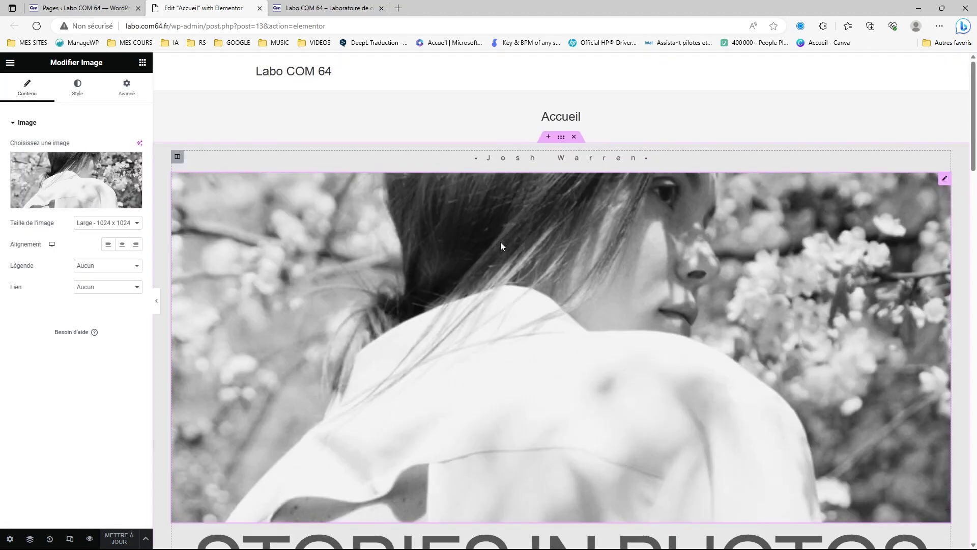
{"action": "left_click", "coordinate": [73, 202]}
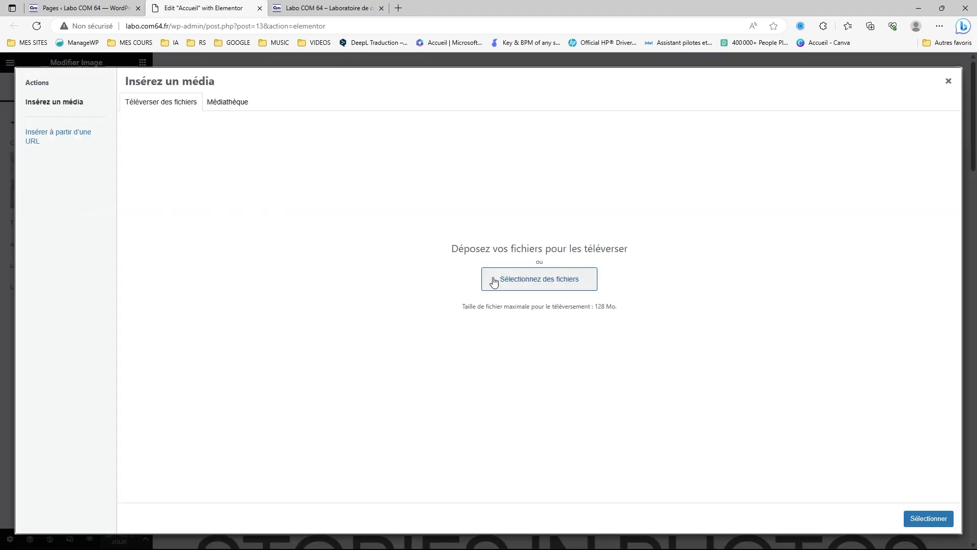
Upload PHOTO ACCUEIL.jpg from the COM64 PHOTOS folder and insert it as the hero image.
{"action": "left_click", "coordinate": [537, 282]}
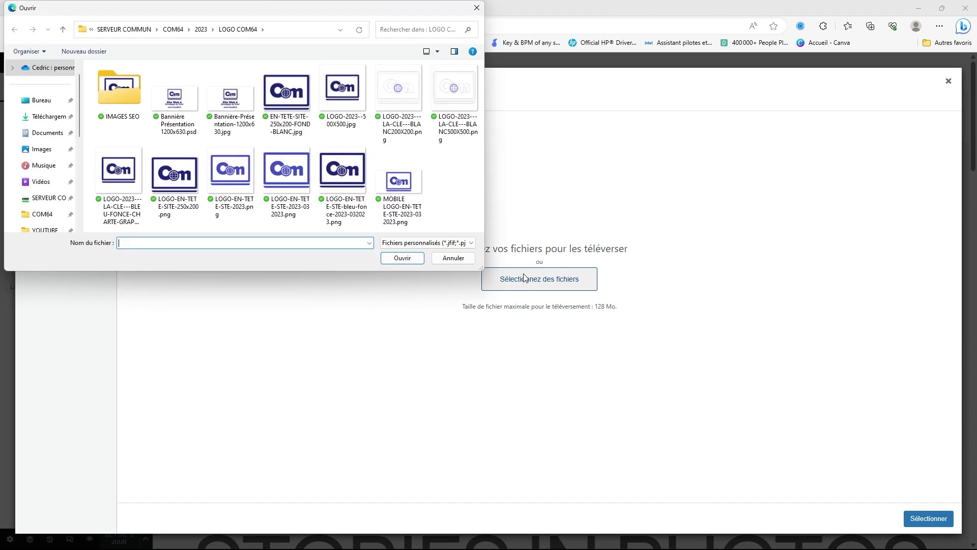
{"action": "left_click", "coordinate": [205, 31]}
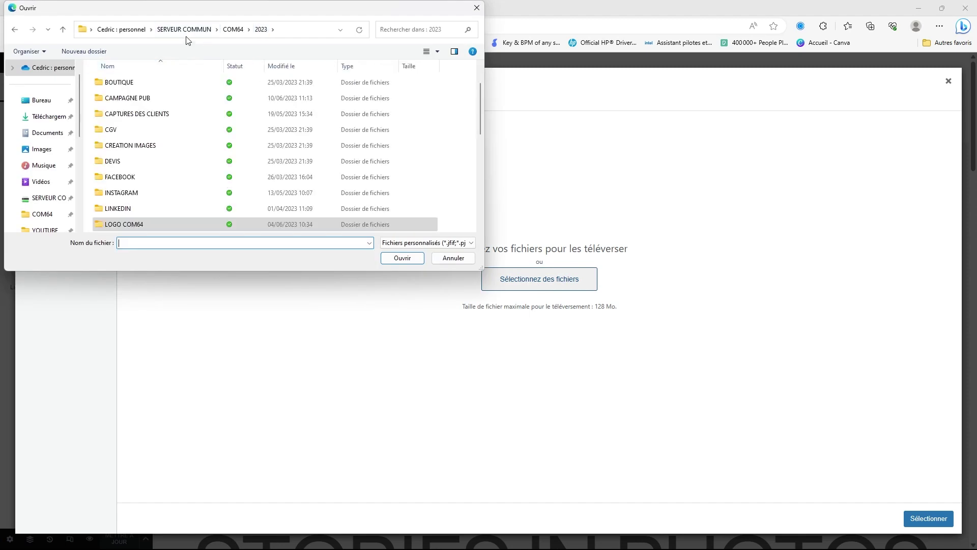
{"action": "left_click", "coordinate": [233, 29]}
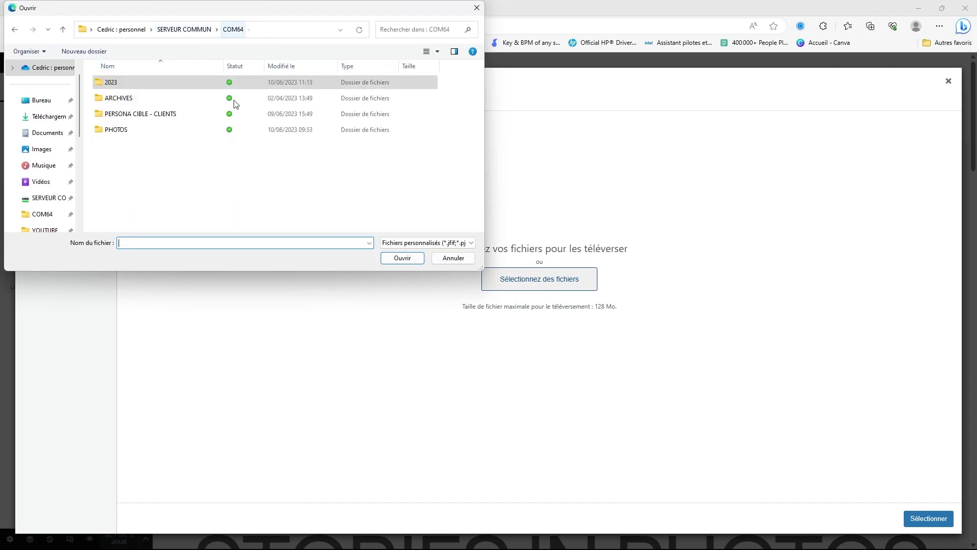
{"action": "double_click", "coordinate": [146, 131]}
{"action": "left_click", "coordinate": [288, 163]}
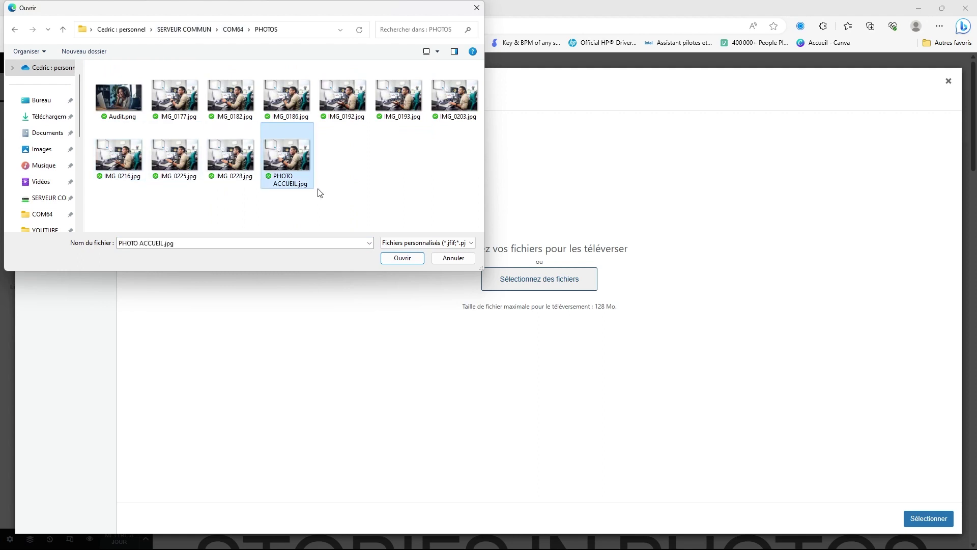
{"action": "left_click", "coordinate": [401, 258]}
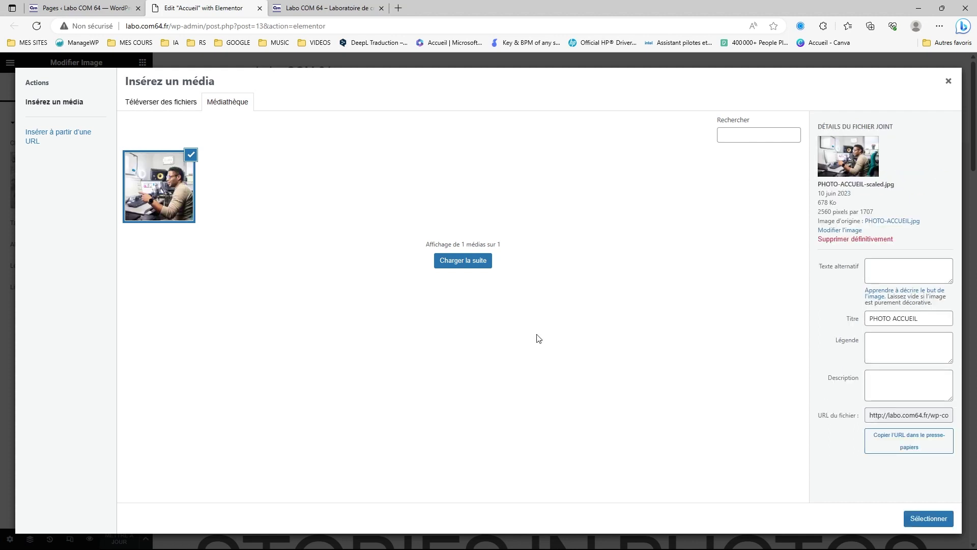
{"action": "left_click", "coordinate": [928, 519]}
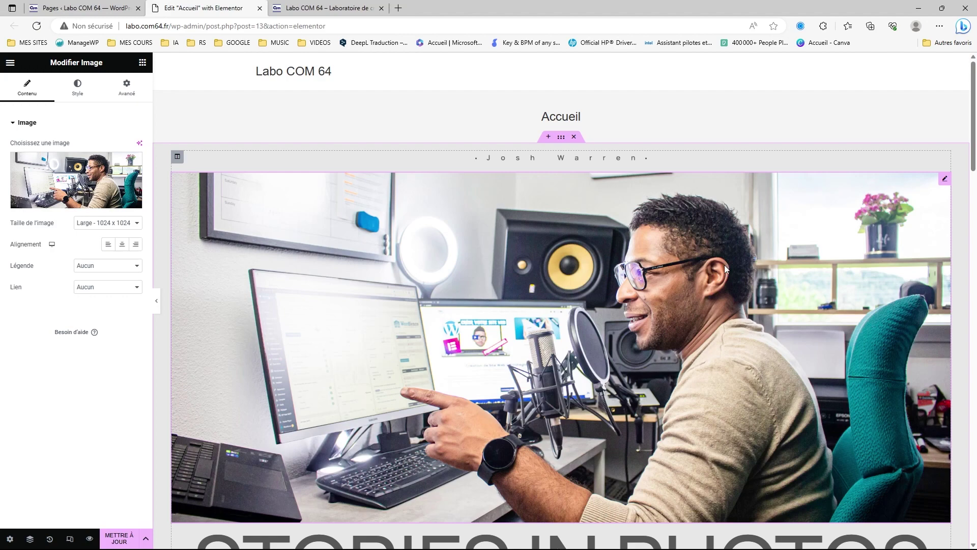
Set the image size of the spaced-letter logo above the hero photo to Entière.
{"action": "scroll", "coordinate": [715, 273], "scroll_direction": "down", "scroll_amount": 2}
{"action": "scroll", "coordinate": [716, 275], "scroll_direction": "down", "scroll_amount": 1}
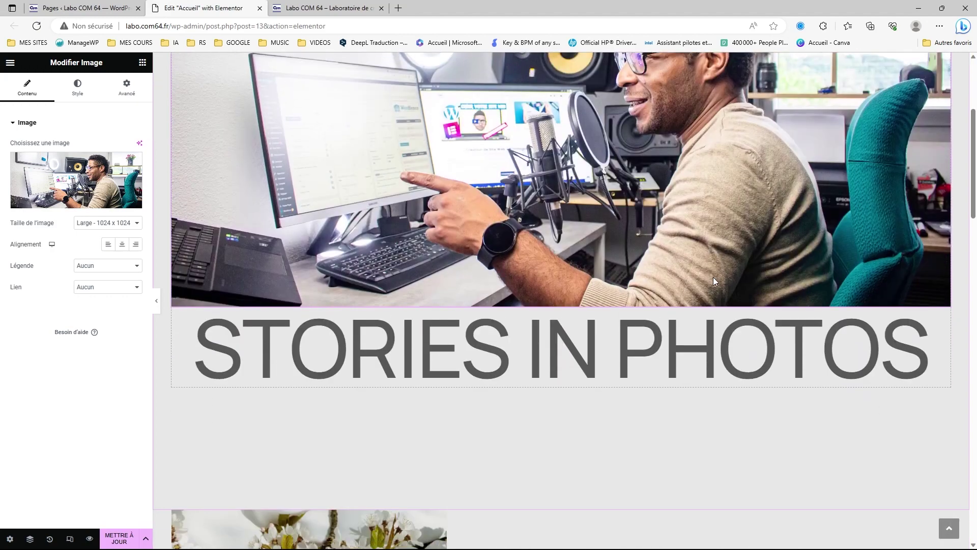
{"action": "scroll", "coordinate": [708, 281], "scroll_direction": "up", "scroll_amount": 3}
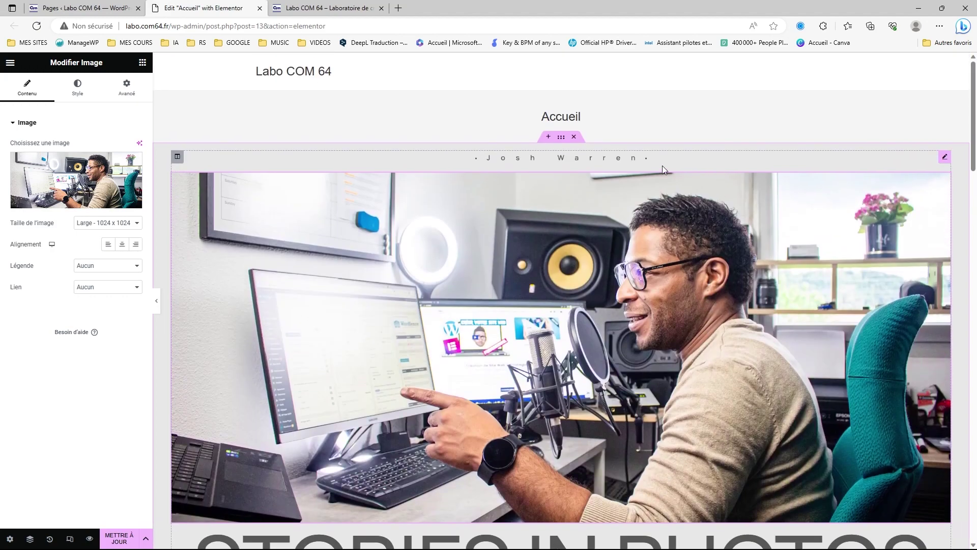
{"action": "key", "text": "ctrl+z"}
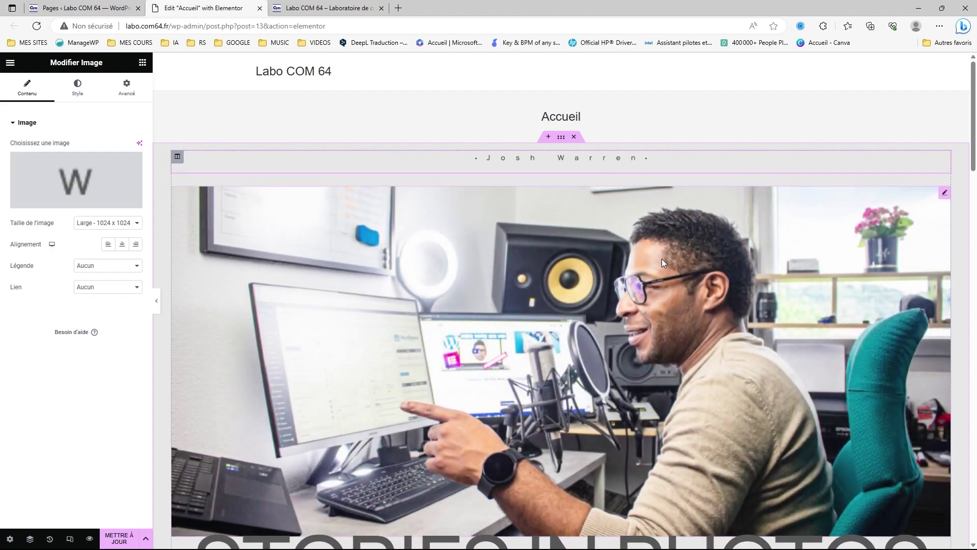
{"action": "scroll", "coordinate": [662, 263], "scroll_direction": "down", "scroll_amount": 3}
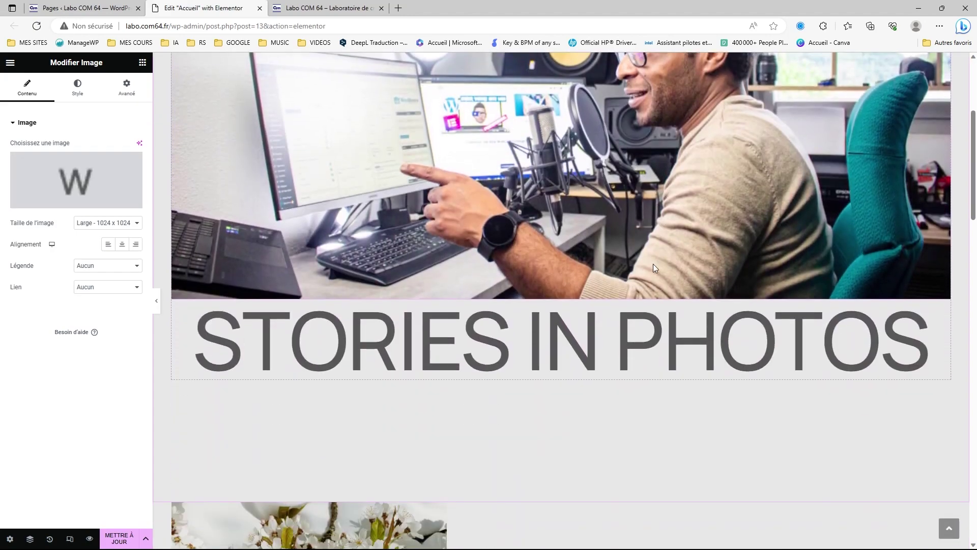
{"action": "scroll", "coordinate": [649, 267], "scroll_direction": "up", "scroll_amount": 1}
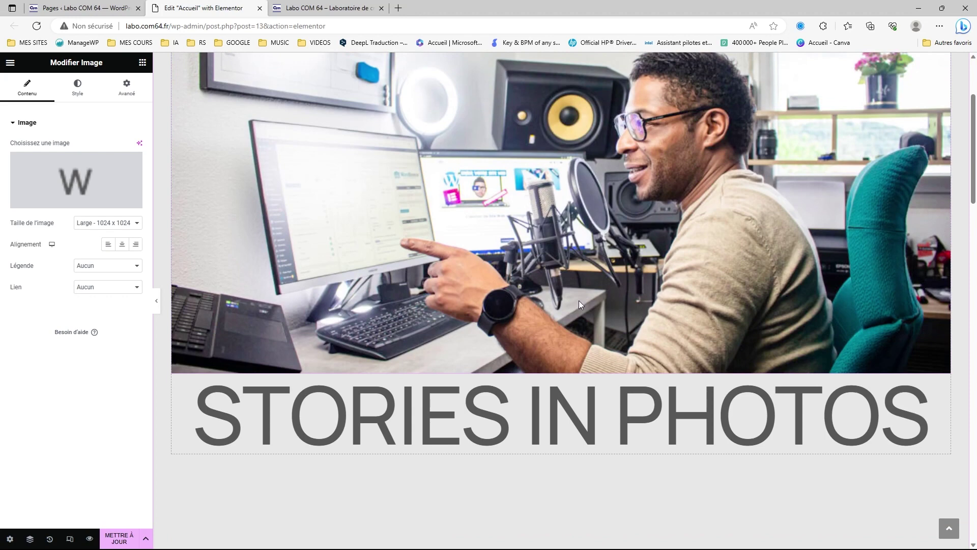
{"action": "scroll", "coordinate": [827, 214], "scroll_direction": "up", "scroll_amount": 1}
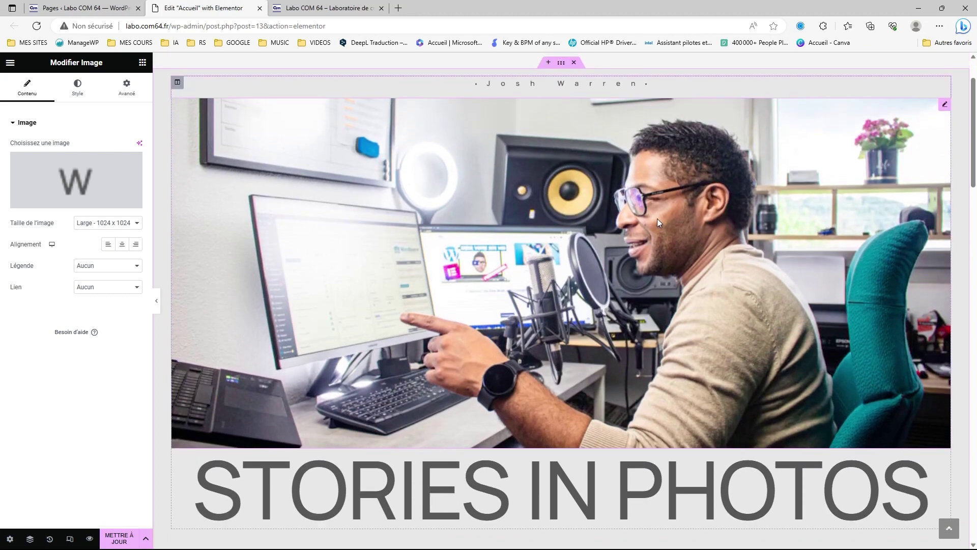
{"action": "left_click", "coordinate": [96, 227]}
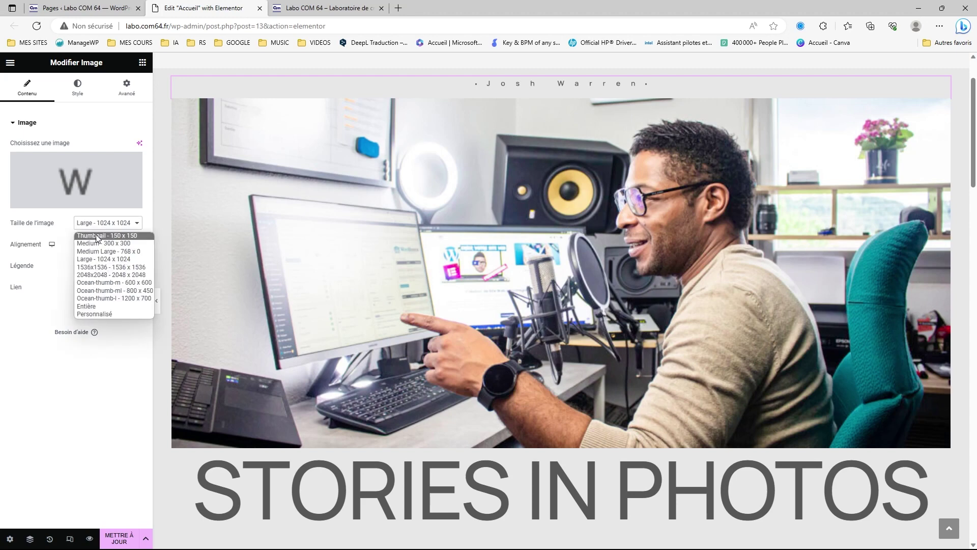
{"action": "left_click", "coordinate": [89, 307]}
Update the Accueil page and reload the Elementor editor.
{"action": "scroll", "coordinate": [158, 363], "scroll_direction": "up", "scroll_amount": 2}
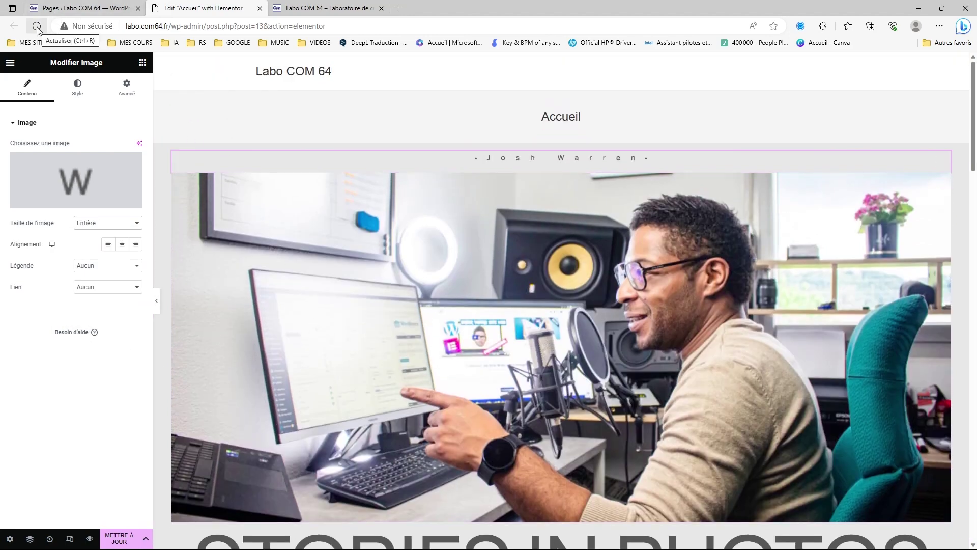
{"action": "left_click", "coordinate": [114, 540]}
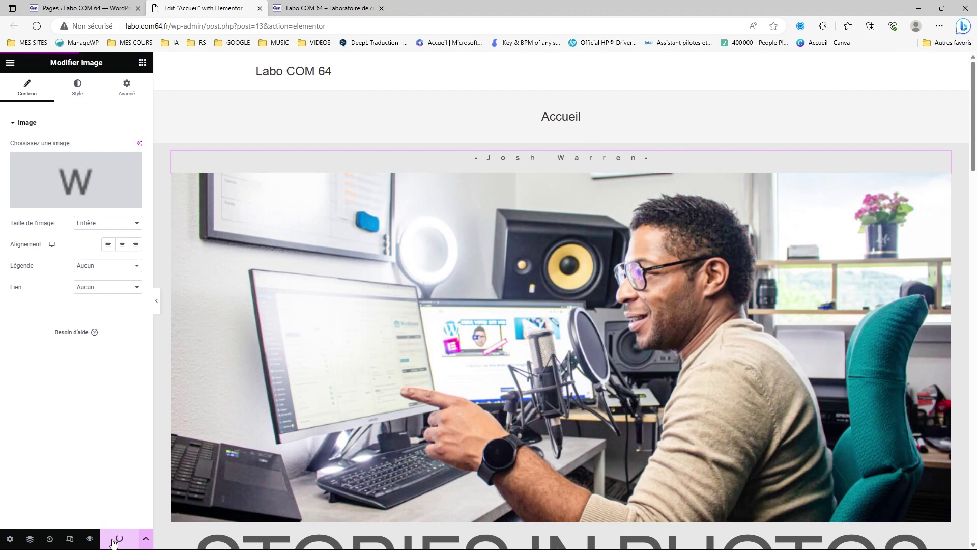
{"action": "left_click", "coordinate": [36, 25]}
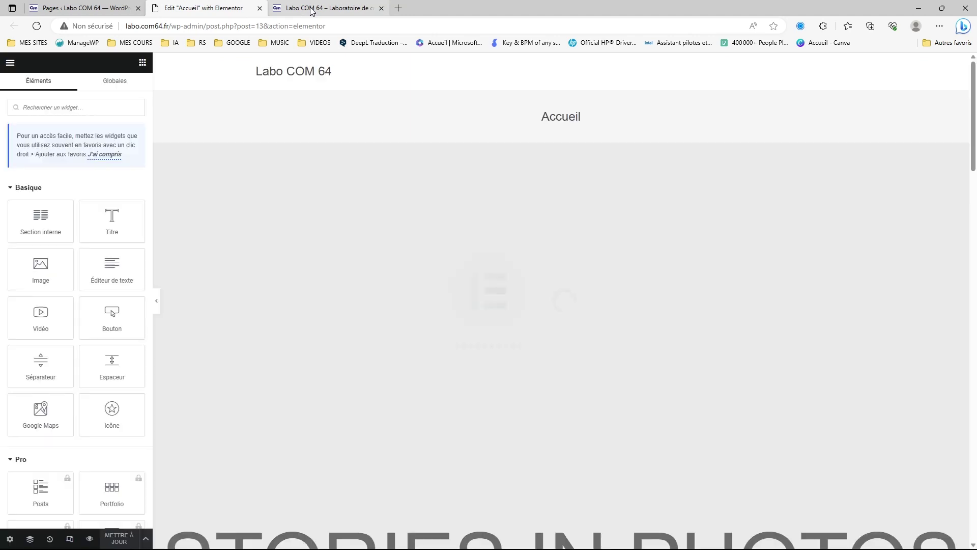
Reload the live site's homepage and examine the new hero photo and the heading below it.
{"action": "left_click", "coordinate": [312, 9]}
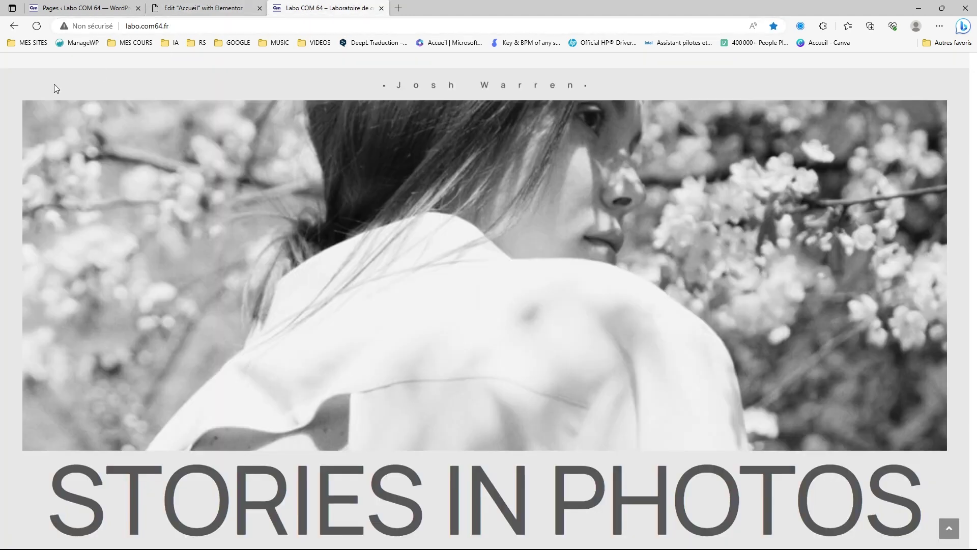
{"action": "left_click", "coordinate": [37, 27]}
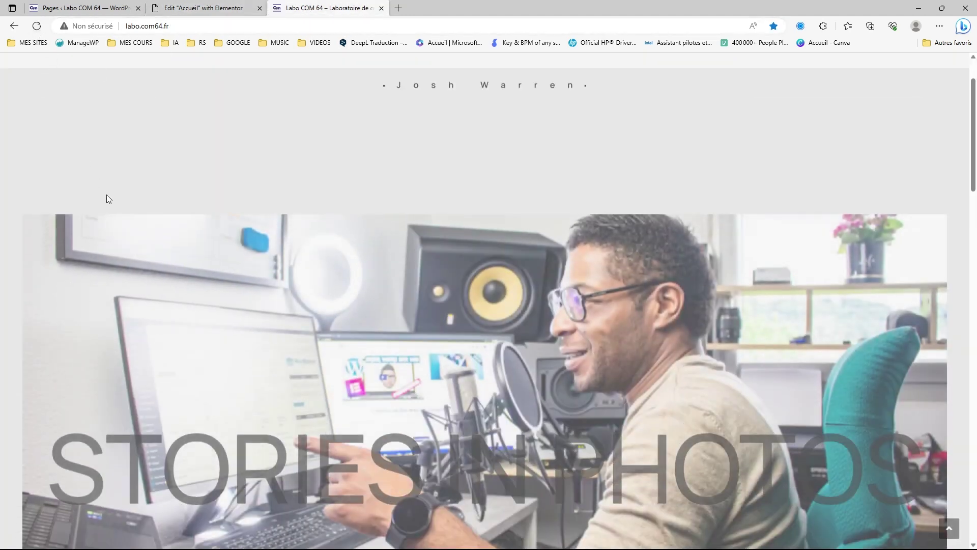
{"action": "scroll", "coordinate": [423, 326], "scroll_direction": "down", "scroll_amount": 7}
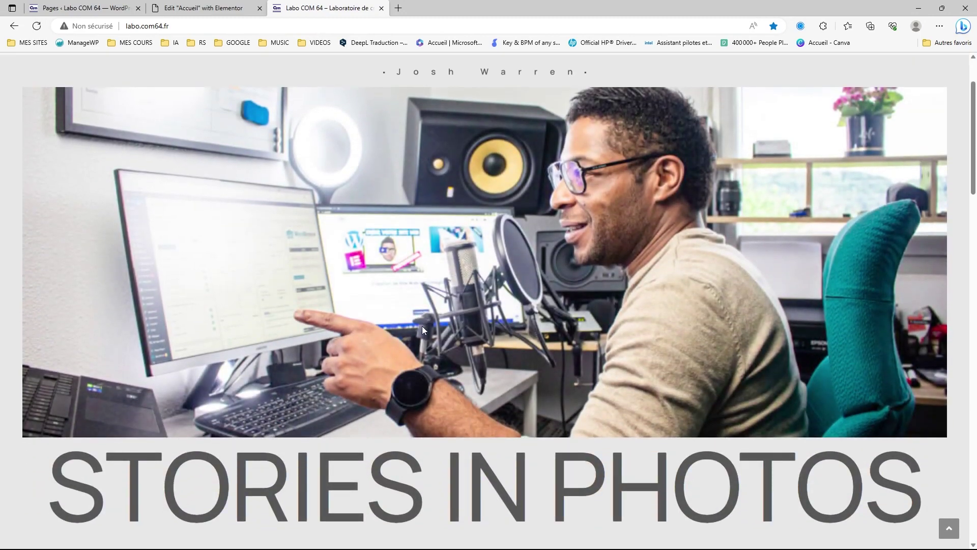
{"action": "scroll", "coordinate": [421, 331], "scroll_direction": "up", "scroll_amount": 7}
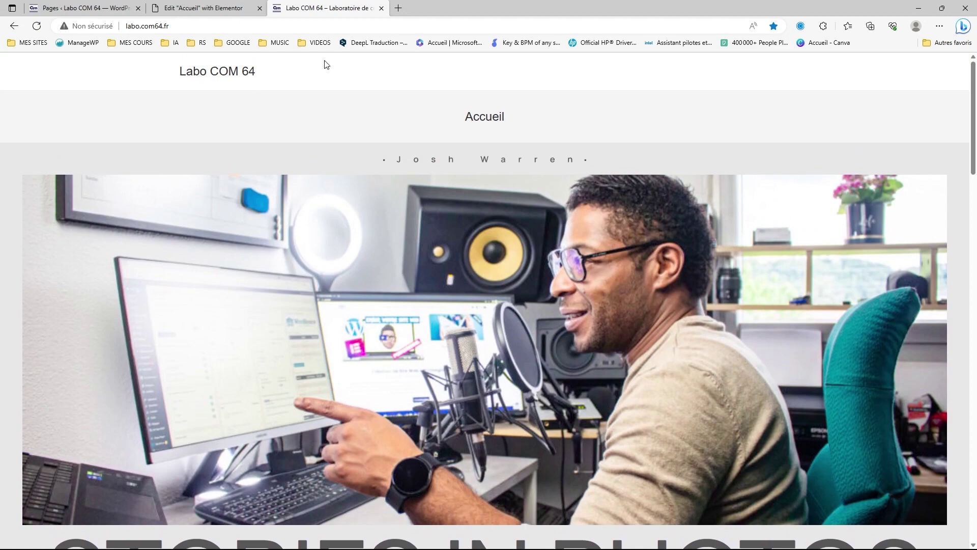
Replace Accueil's hero image in Elementor with the second photo from the midjourney_selection_2023-6-9_14217_[20] folder inside COM64's PERSONA CIBLE - CLIENTS.
{"action": "left_click", "coordinate": [231, 7]}
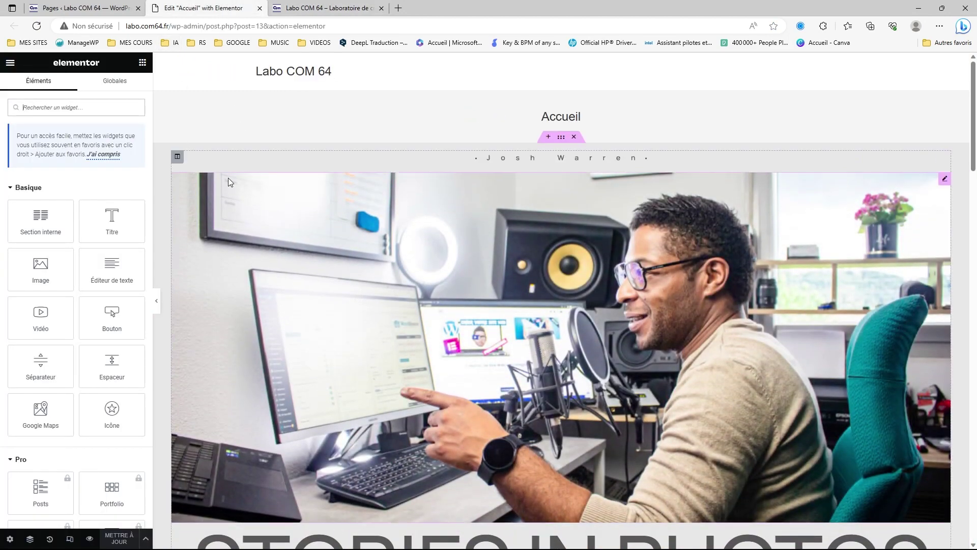
{"action": "left_click", "coordinate": [945, 178]}
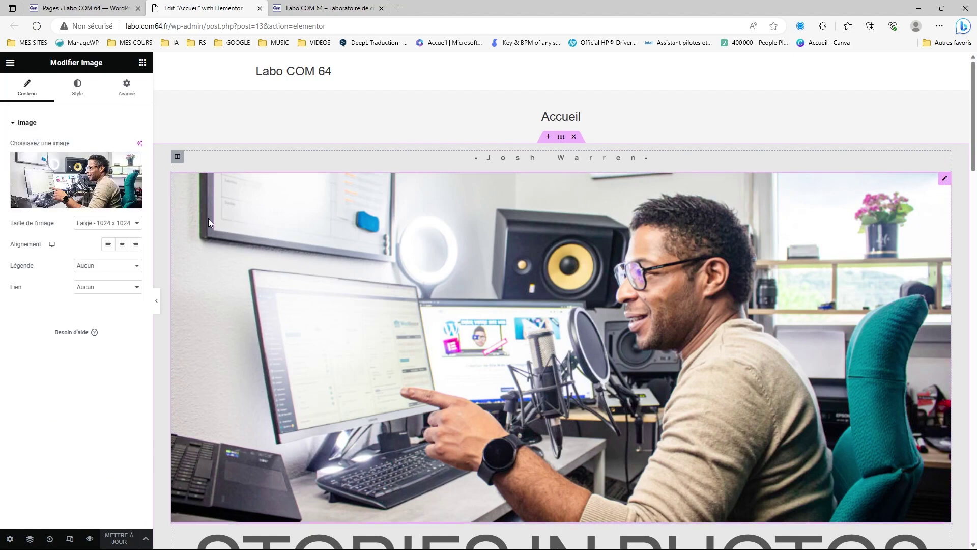
{"action": "left_click", "coordinate": [72, 181]}
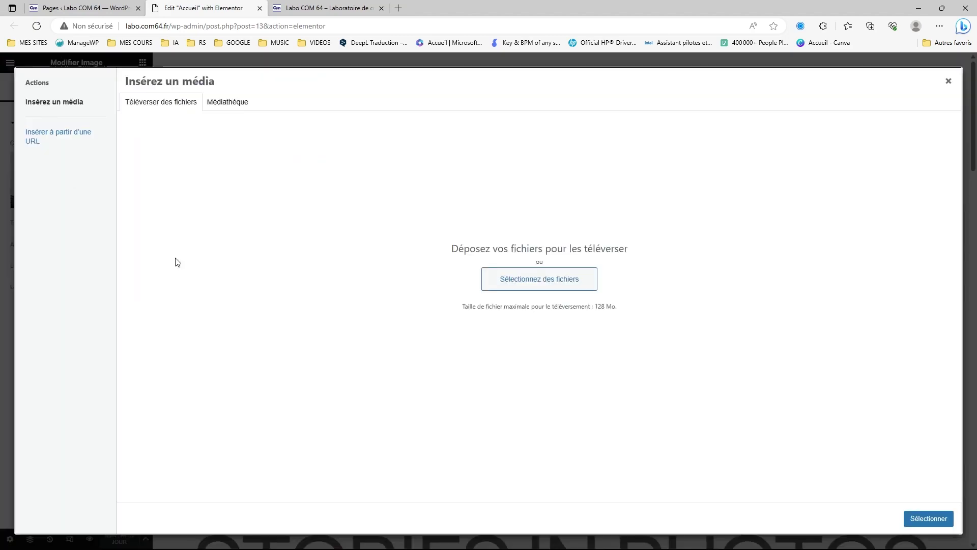
{"action": "left_click", "coordinate": [530, 281]}
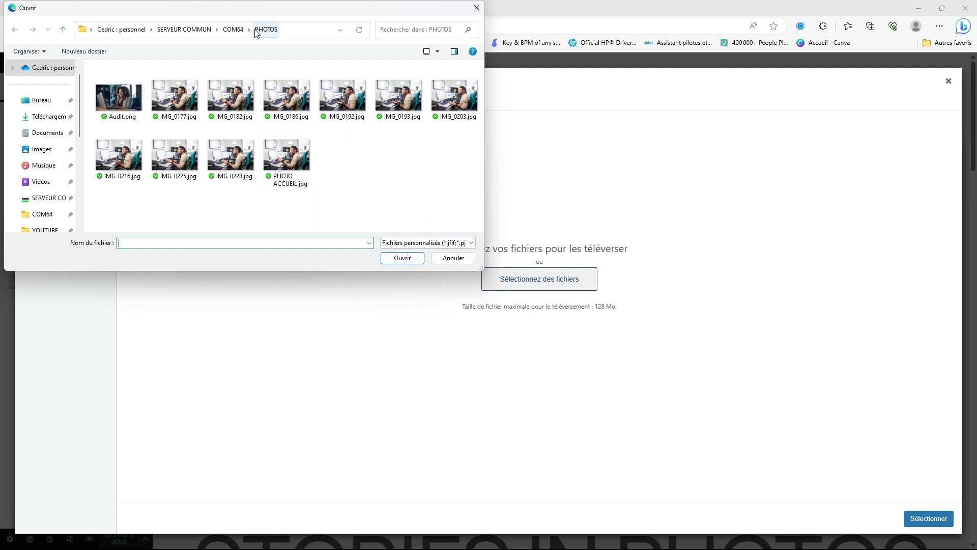
{"action": "left_click", "coordinate": [233, 29]}
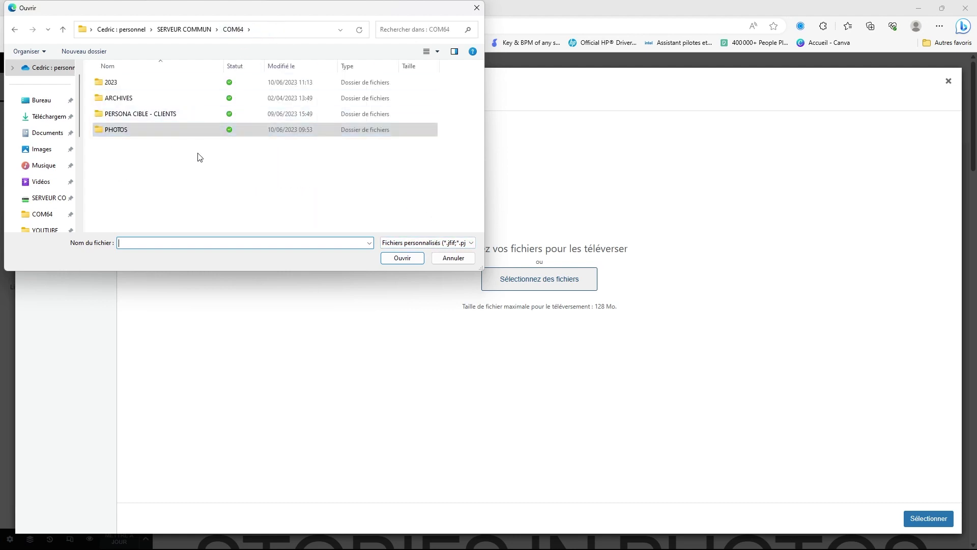
{"action": "double_click", "coordinate": [152, 115]}
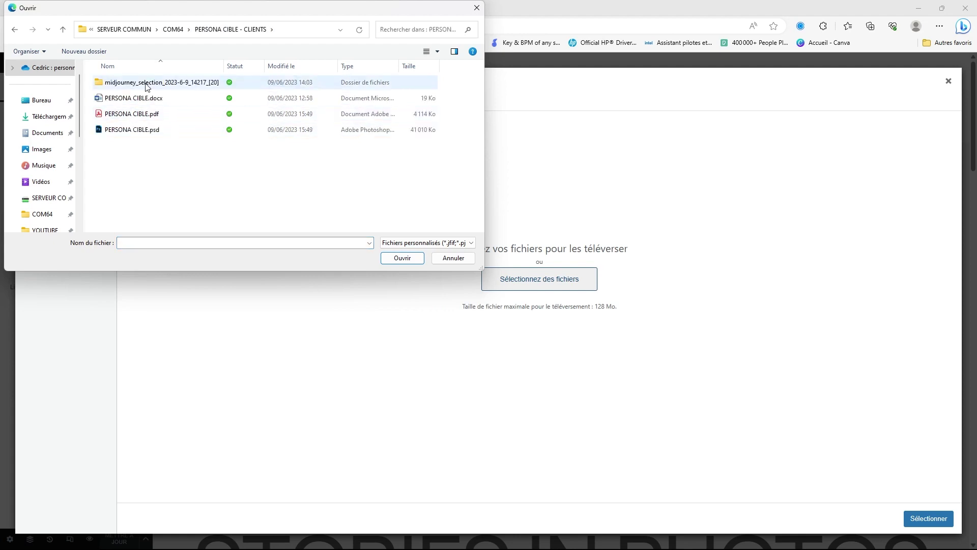
{"action": "double_click", "coordinate": [146, 87]}
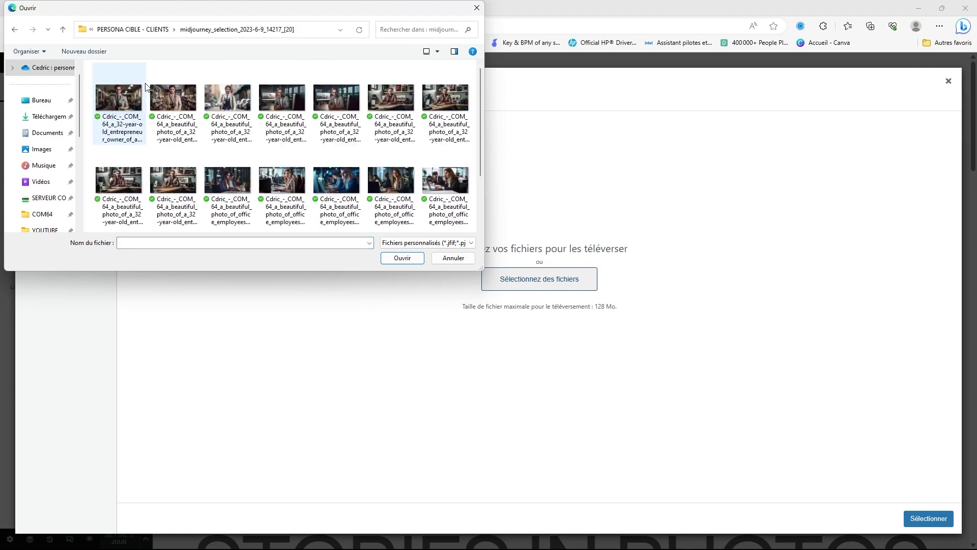
{"action": "left_click", "coordinate": [179, 100]}
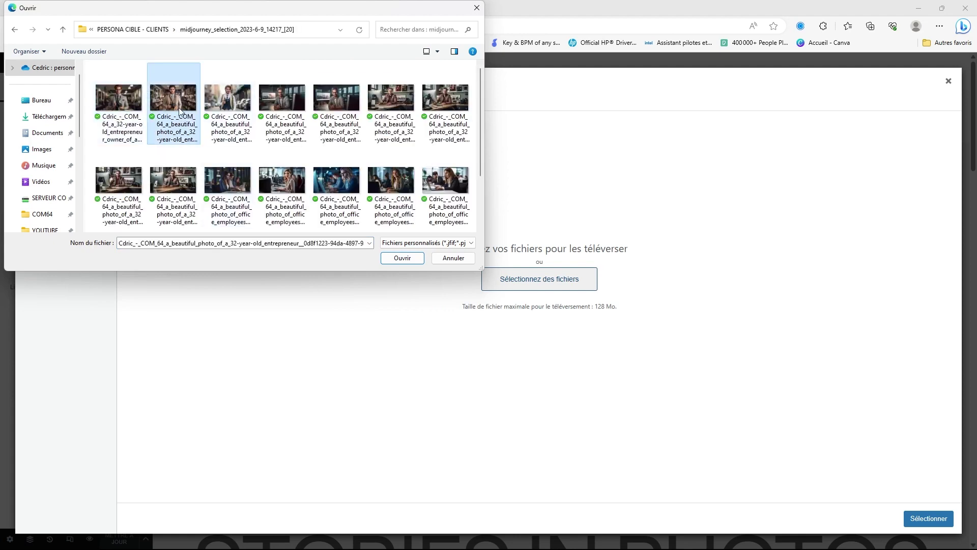
{"action": "left_click", "coordinate": [402, 259]}
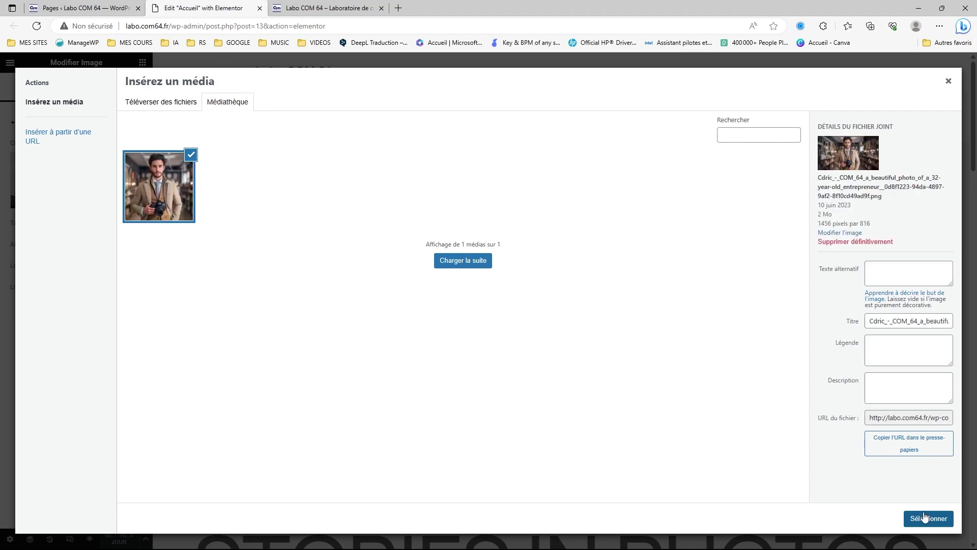
{"action": "left_click", "coordinate": [929, 519]}
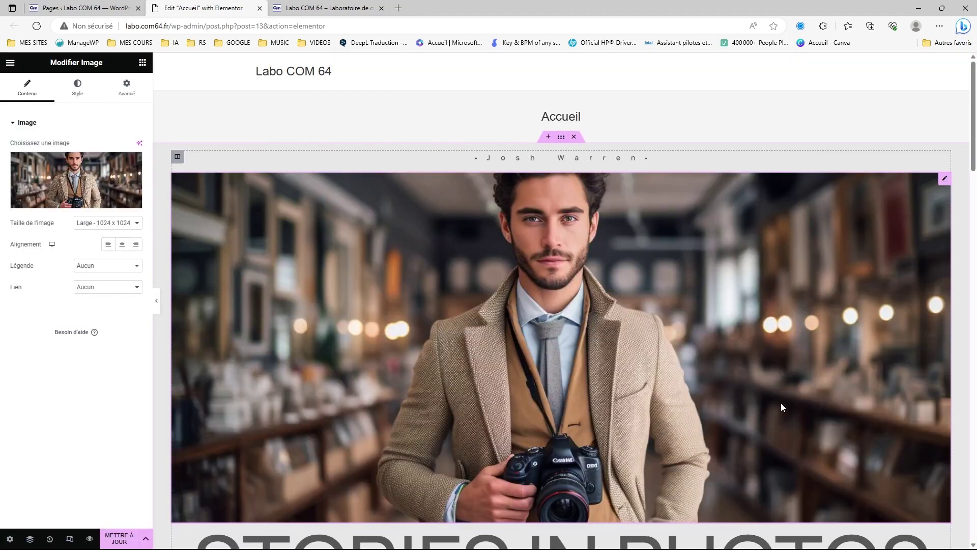
Check the new hero image above the STORIES IN PHOTOS heading and update the Accueil page.
{"action": "scroll", "coordinate": [782, 375], "scroll_direction": "down", "scroll_amount": 2}
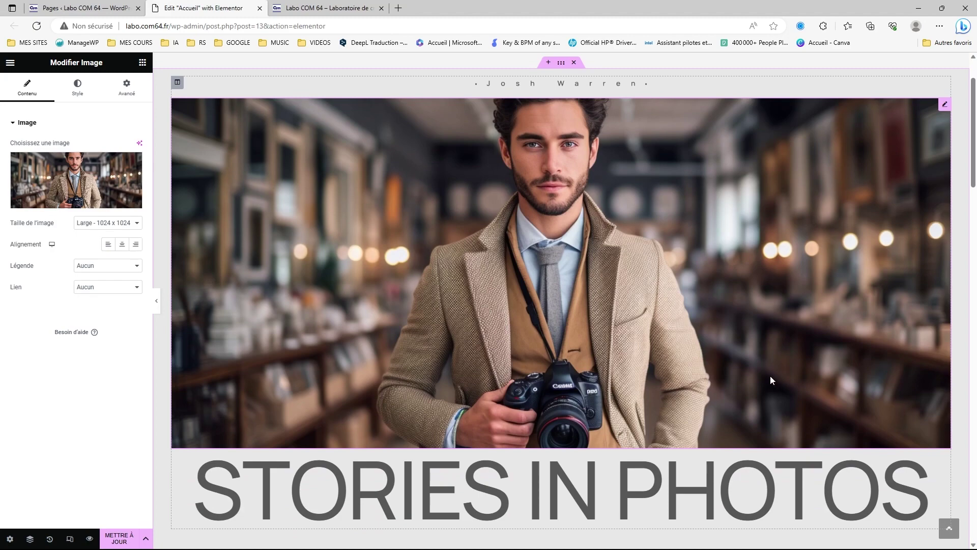
{"action": "scroll", "coordinate": [771, 380], "scroll_direction": "up", "scroll_amount": 2}
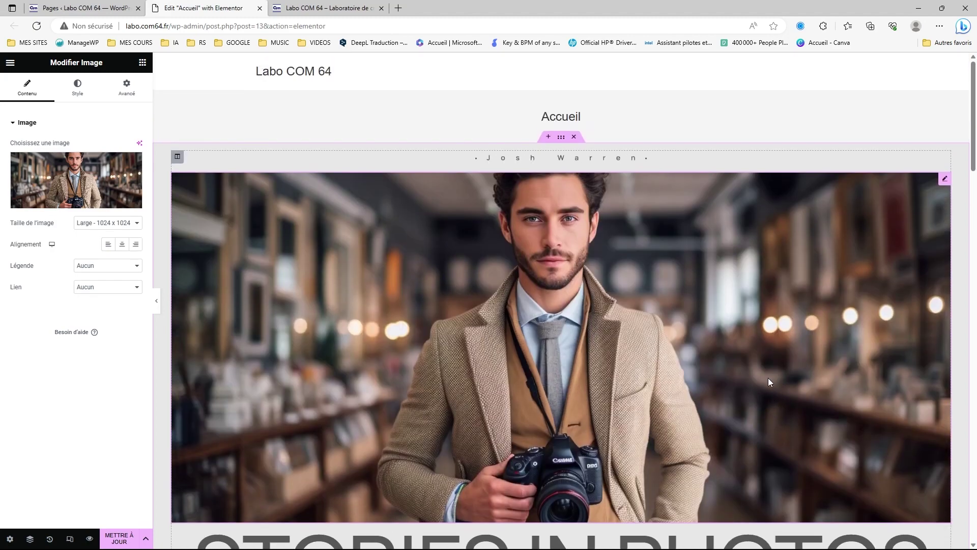
{"action": "left_click", "coordinate": [117, 538]}
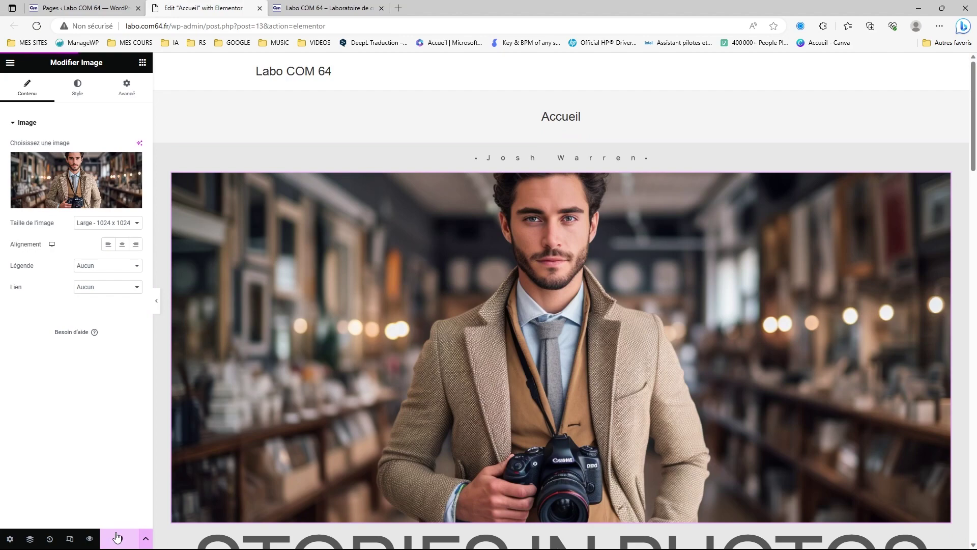
Reload the live homepage through the site title and examine the new hero photo and the sections below it.
{"action": "left_click", "coordinate": [361, 8]}
{"action": "left_click", "coordinate": [216, 73]}
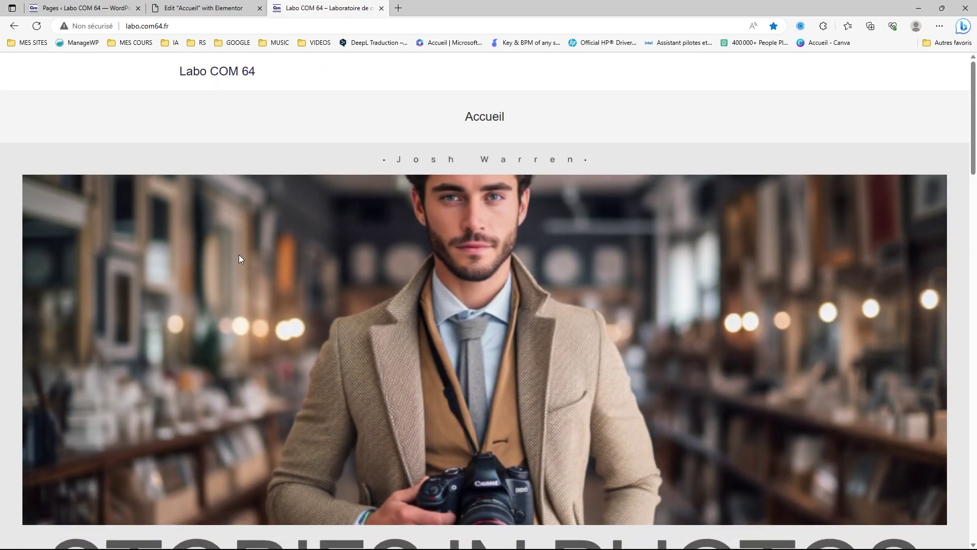
{"action": "scroll", "coordinate": [311, 278], "scroll_direction": "down", "scroll_amount": 1}
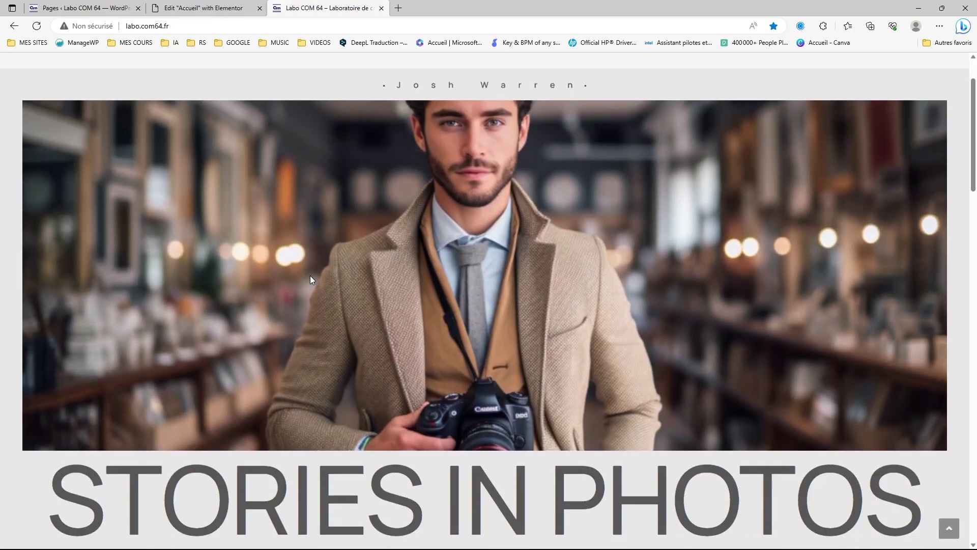
{"action": "scroll", "coordinate": [312, 280], "scroll_direction": "down", "scroll_amount": 6}
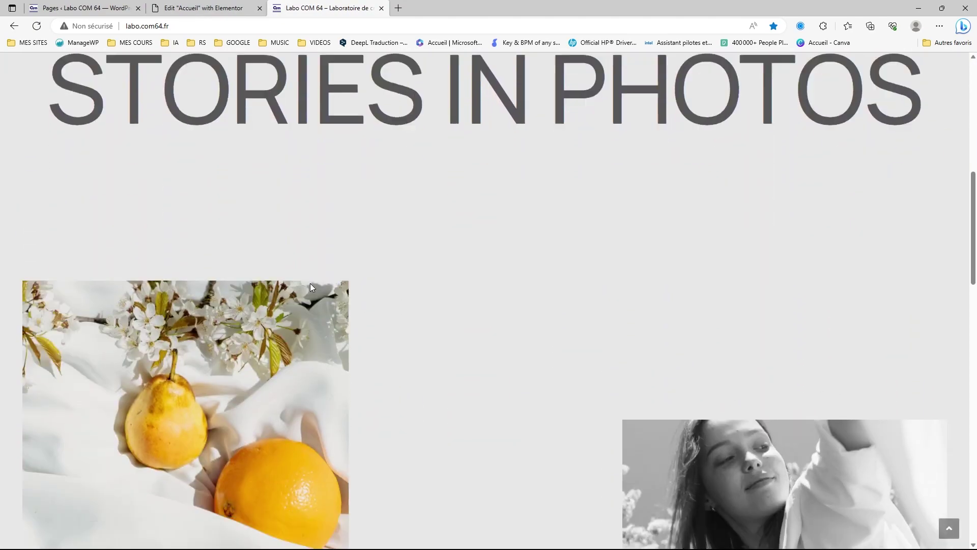
{"action": "scroll", "coordinate": [310, 283], "scroll_direction": "down", "scroll_amount": 4}
{"action": "scroll", "coordinate": [312, 281], "scroll_direction": "up", "scroll_amount": 9}
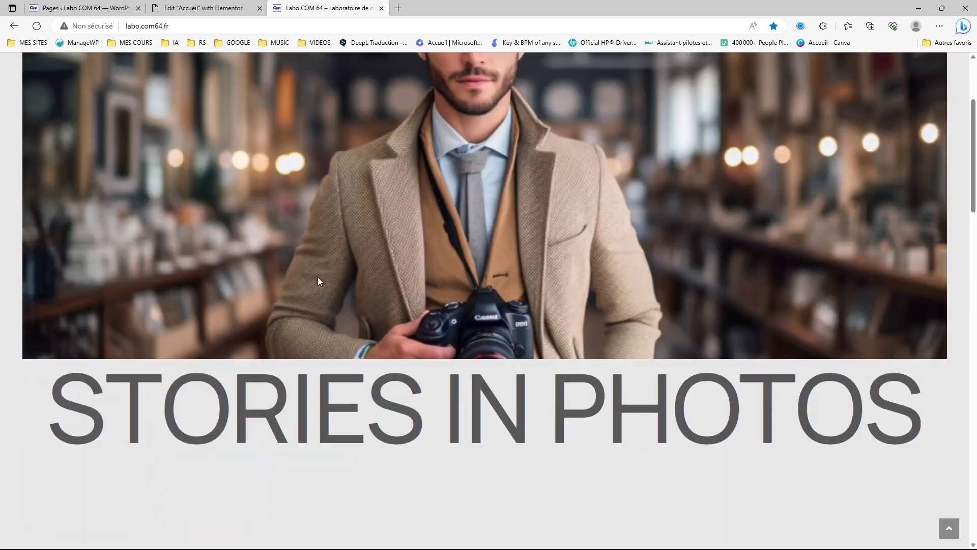
{"action": "scroll", "coordinate": [318, 280], "scroll_direction": "up", "scroll_amount": 3}
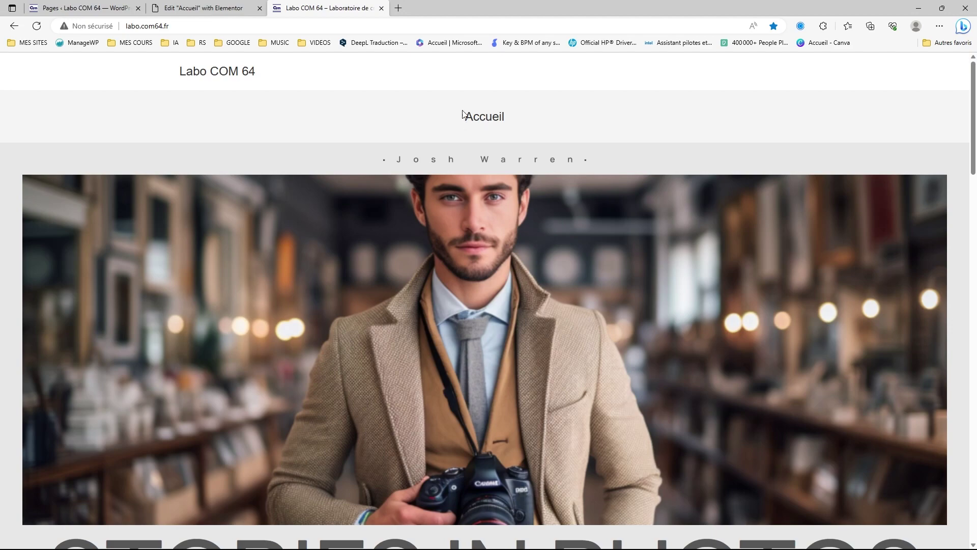
Open the Accueil page's WordPress editing screen in a new tab from the list of pages.
{"action": "left_click", "coordinate": [194, 9]}
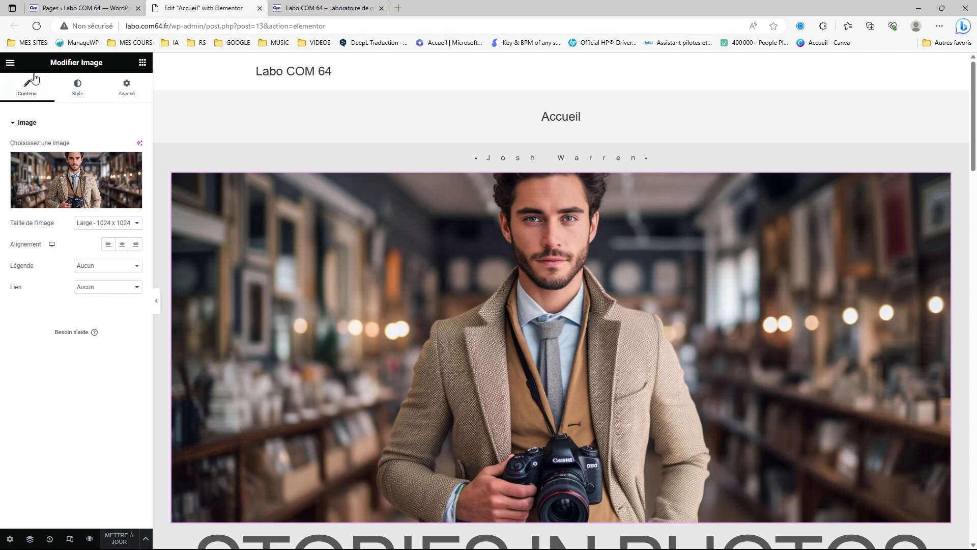
{"action": "left_click", "coordinate": [10, 65]}
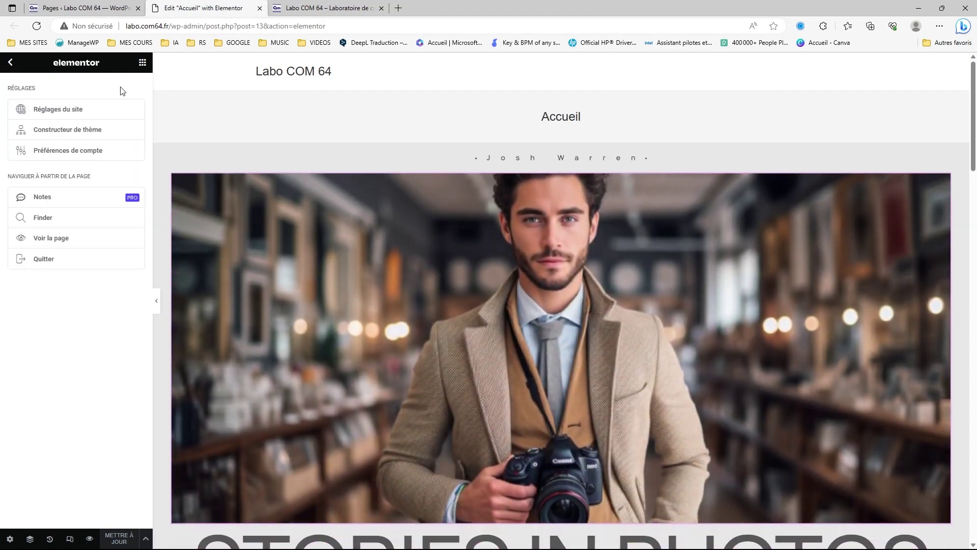
{"action": "left_click", "coordinate": [82, 8]}
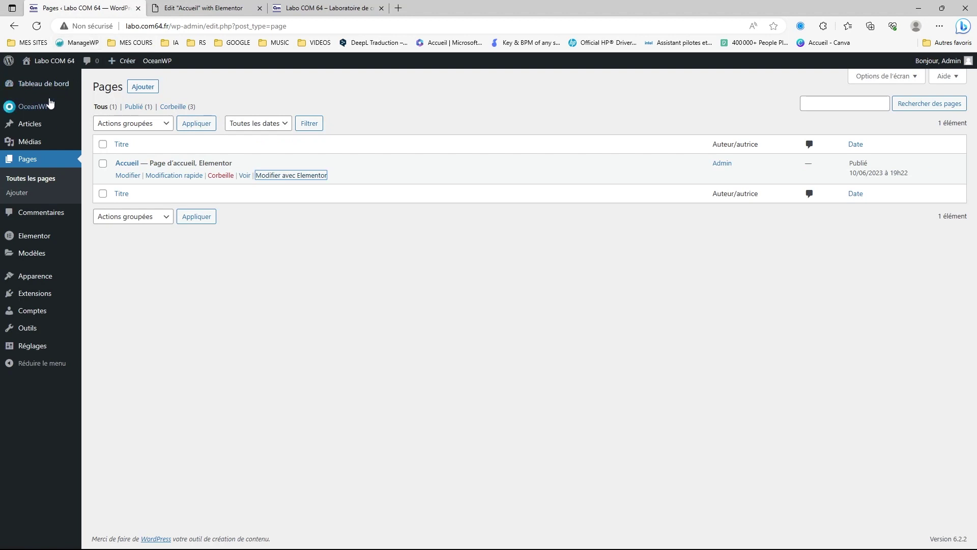
{"action": "left_click", "coordinate": [28, 160]}
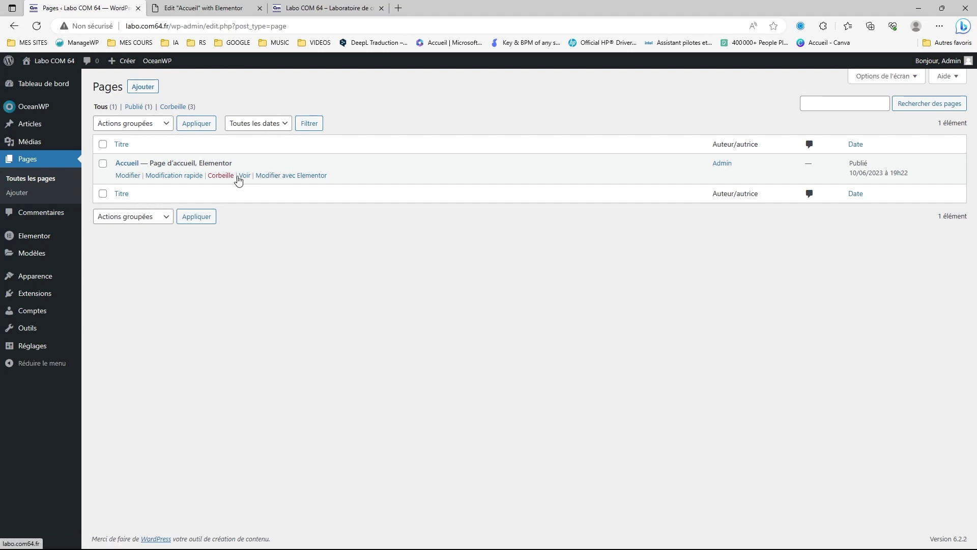
{"action": "right_click", "coordinate": [134, 169]}
{"action": "left_click", "coordinate": [156, 173]}
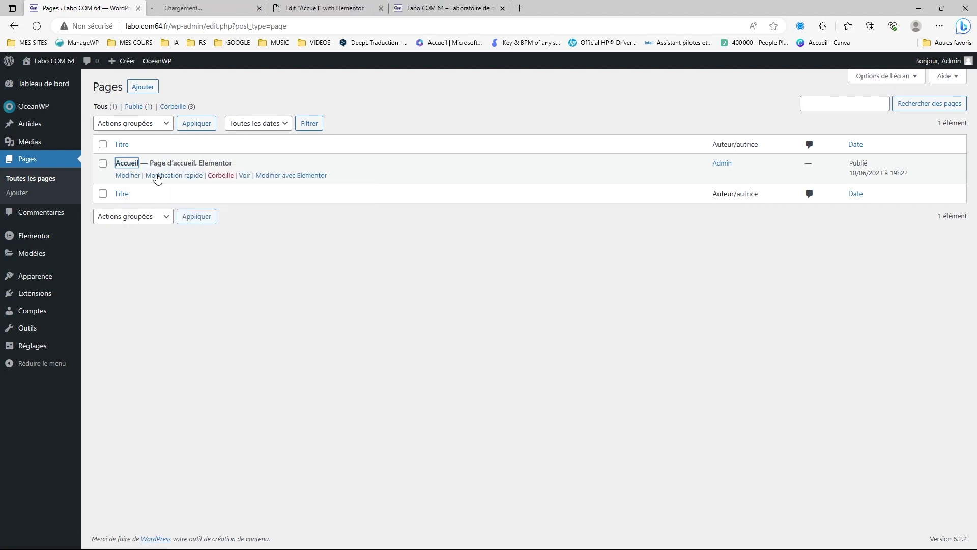
{"action": "left_click", "coordinate": [198, 12]}
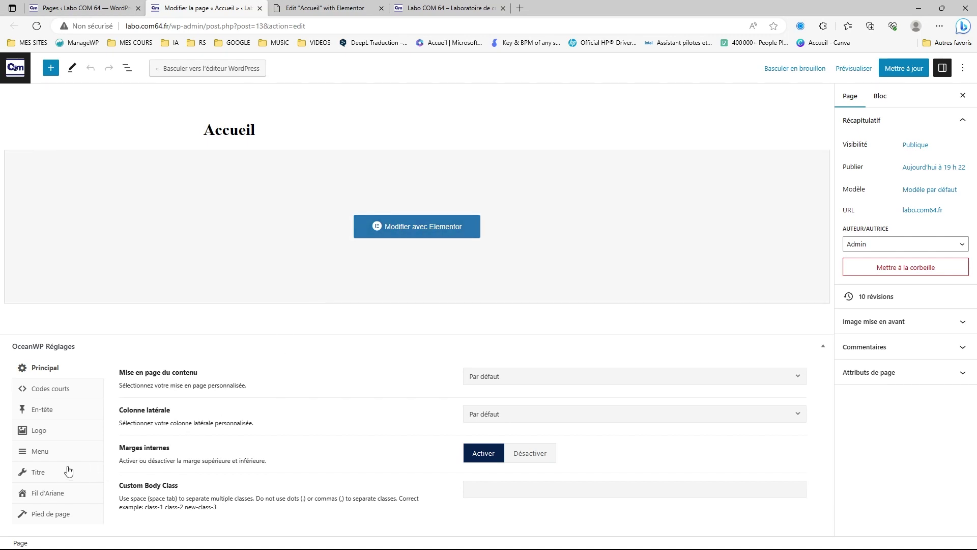
Disable the page title display in Accueil's OceanWP title settings, update the page and reload the live homepage.
{"action": "left_click", "coordinate": [36, 475]}
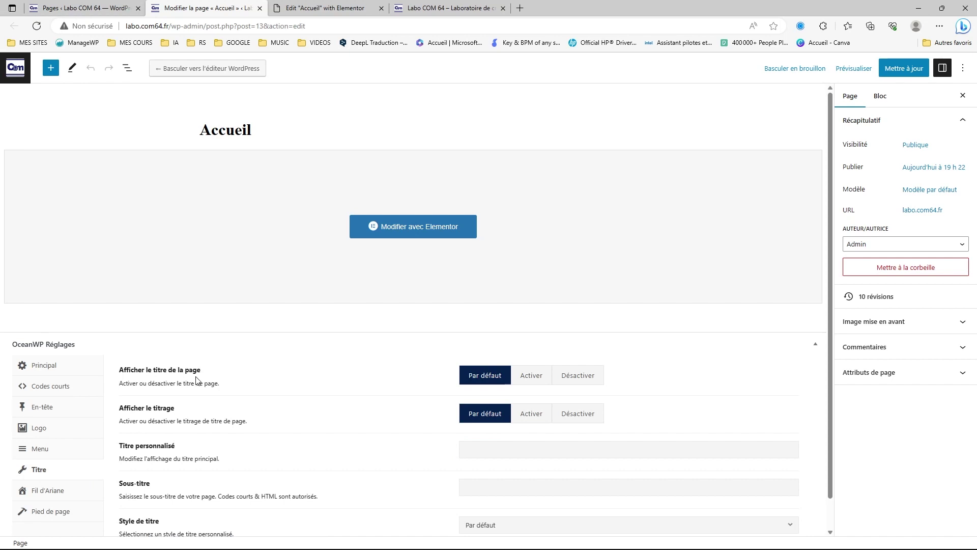
{"action": "left_click", "coordinate": [573, 378]}
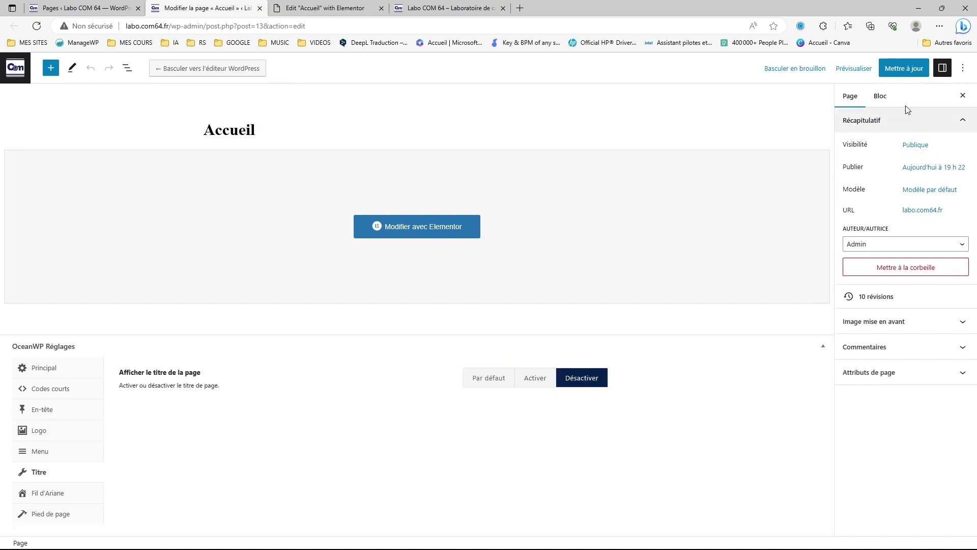
{"action": "left_click", "coordinate": [902, 71]}
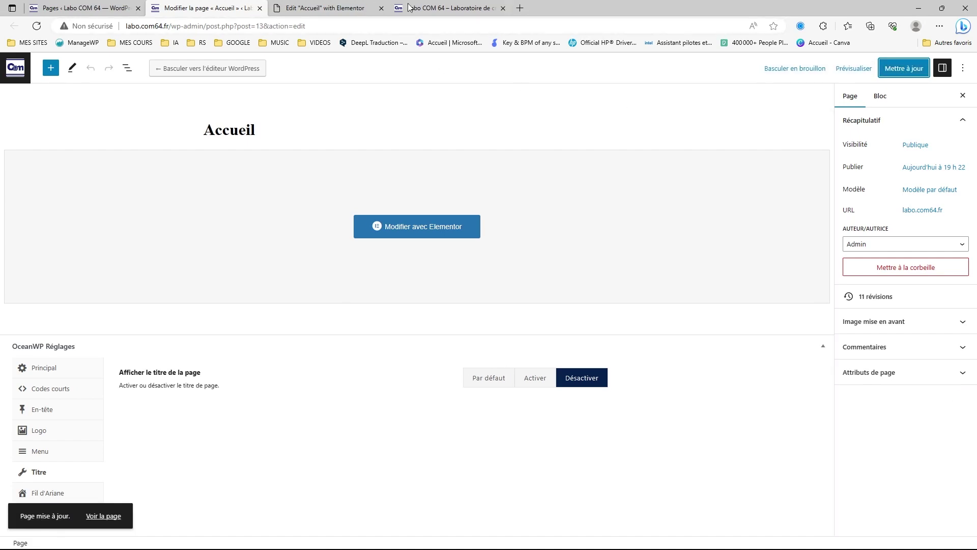
{"action": "left_click", "coordinate": [423, 12]}
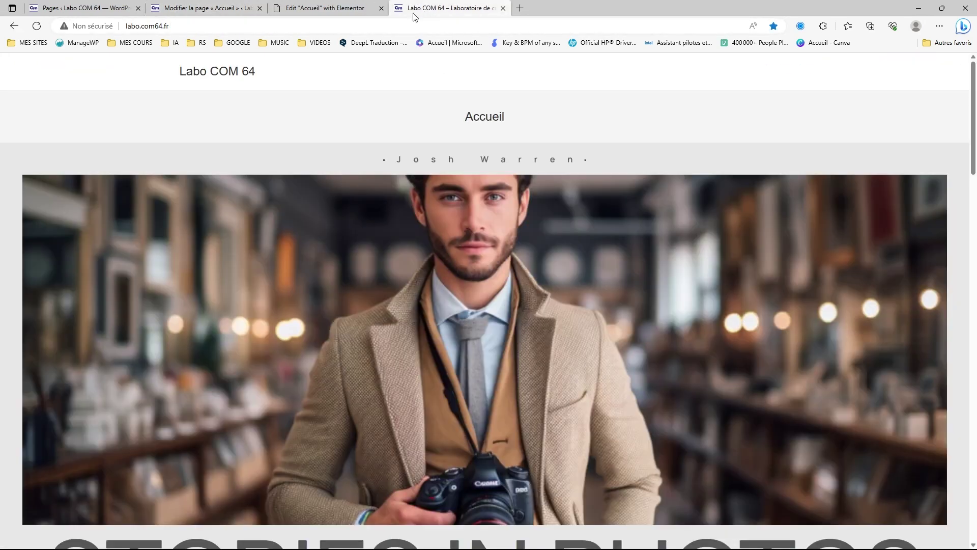
{"action": "left_click", "coordinate": [36, 28]}
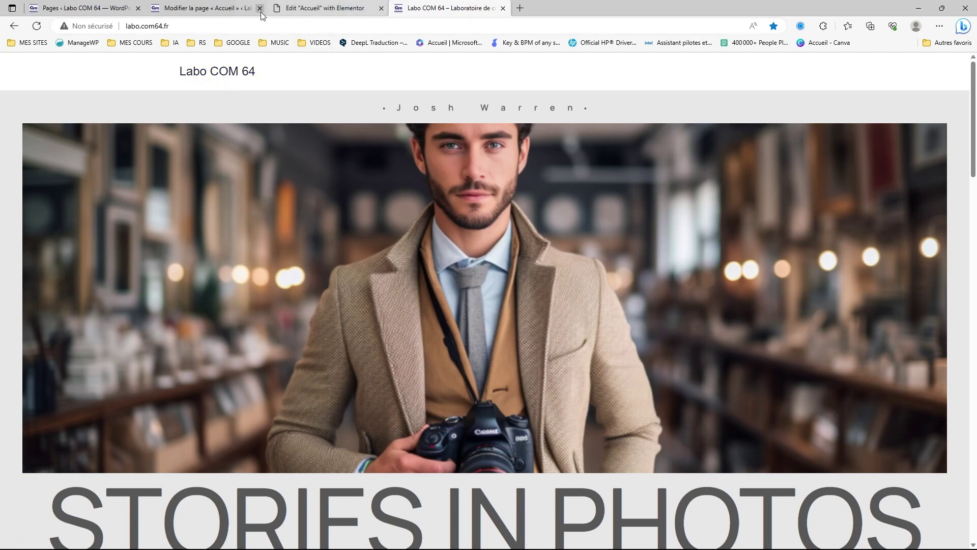
Open the theme customizer in a new tab and go to the header's Logo settings.
{"action": "left_click", "coordinate": [102, 10]}
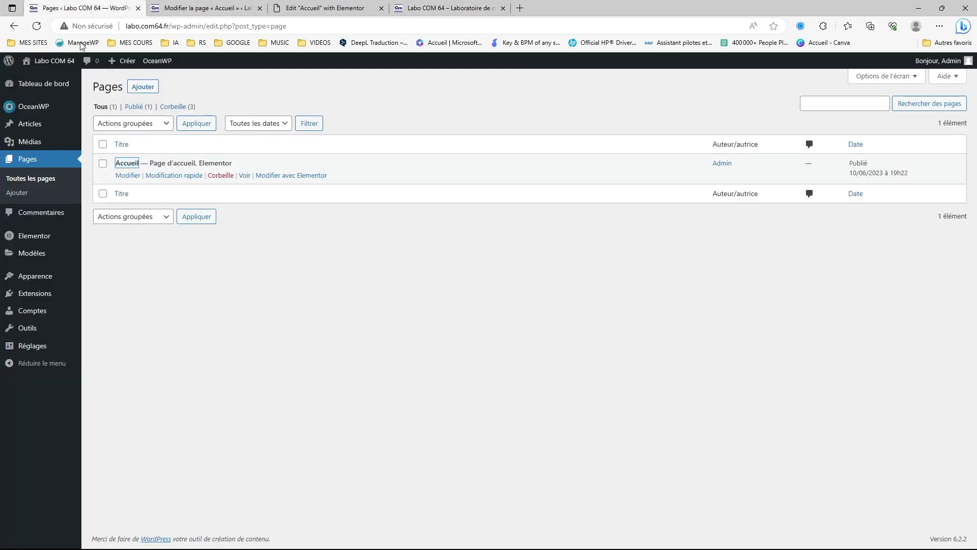
{"action": "mouse_move", "coordinate": [40, 277]}
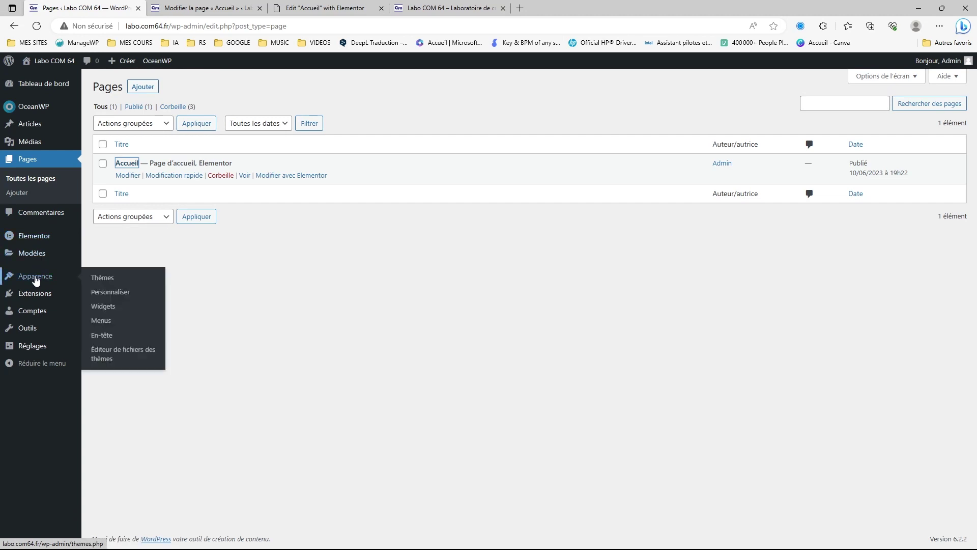
{"action": "right_click", "coordinate": [117, 293]}
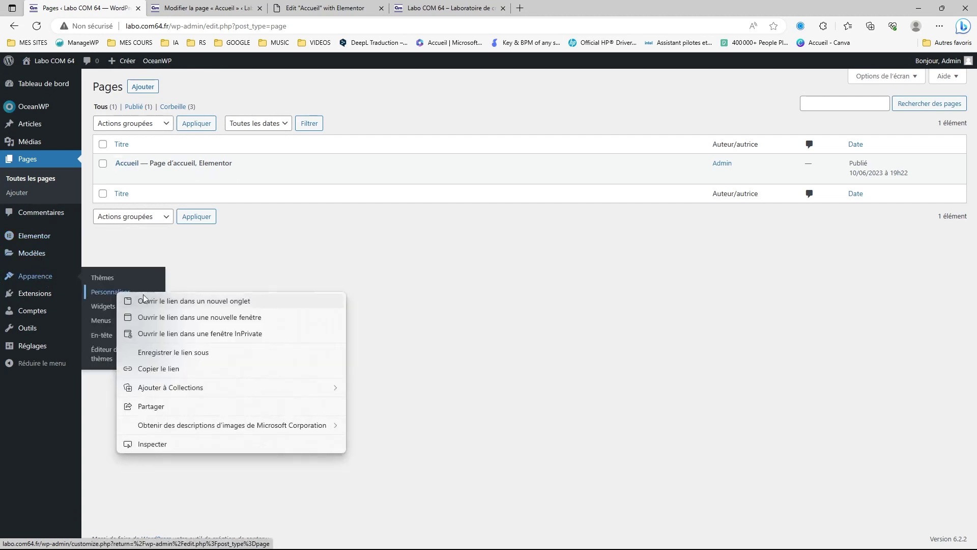
{"action": "left_click", "coordinate": [155, 304]}
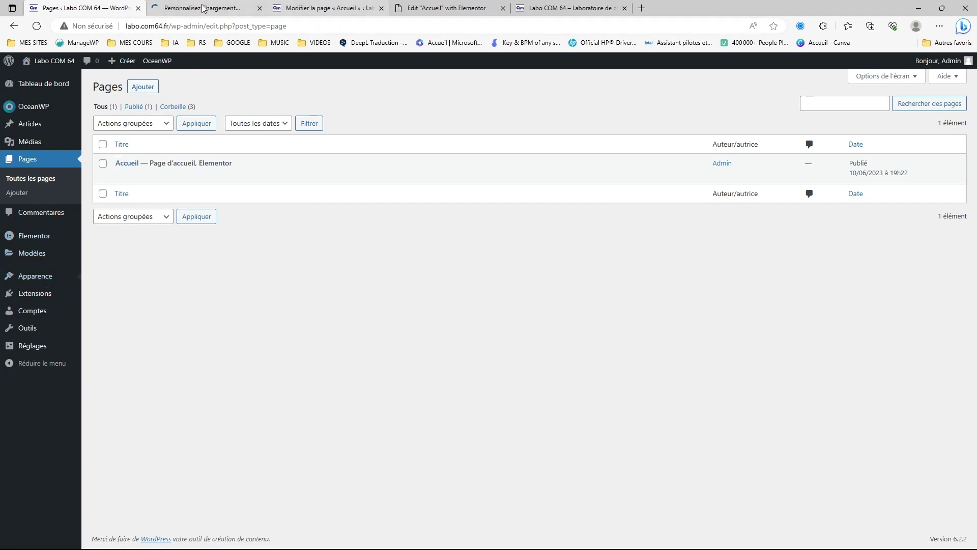
{"action": "left_click", "coordinate": [200, 10]}
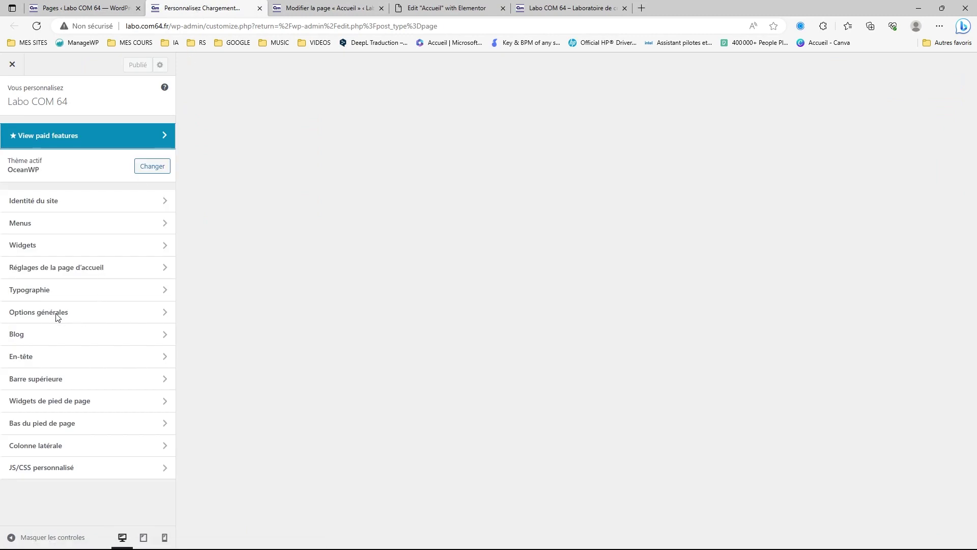
{"action": "left_click", "coordinate": [30, 358]}
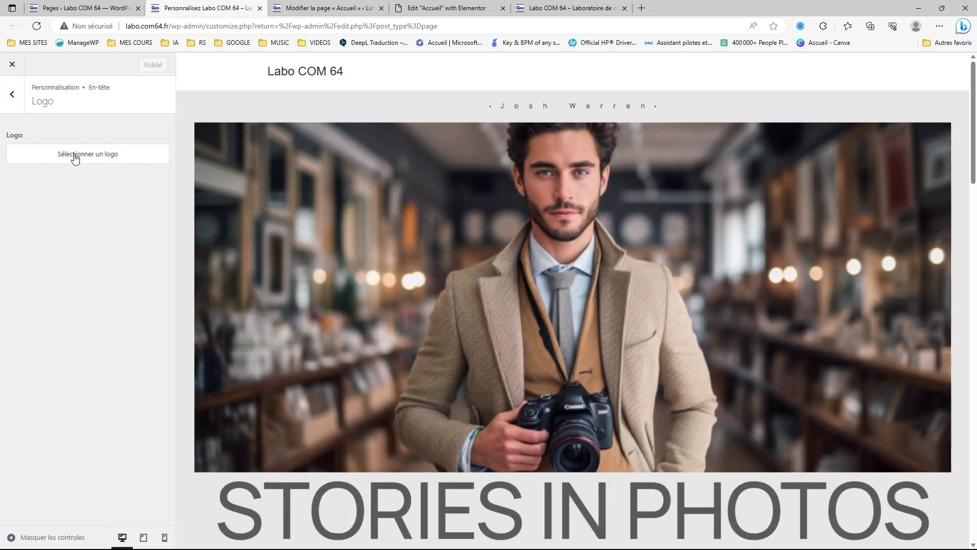
Set EN-TETE-SITE-250x200-FOND-BLANC.jpg from the media library as the header logo, without cropping it.
{"action": "left_click", "coordinate": [75, 158]}
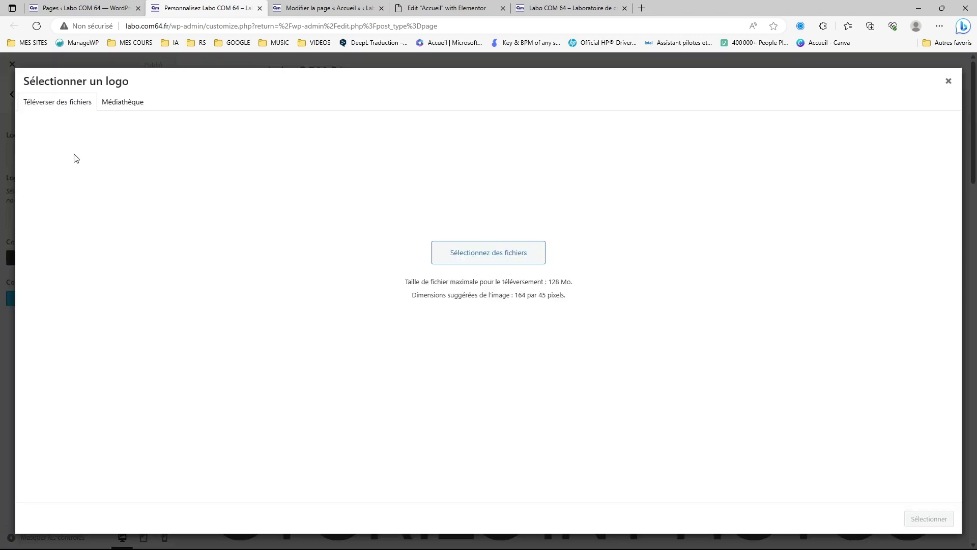
{"action": "left_click", "coordinate": [118, 109]}
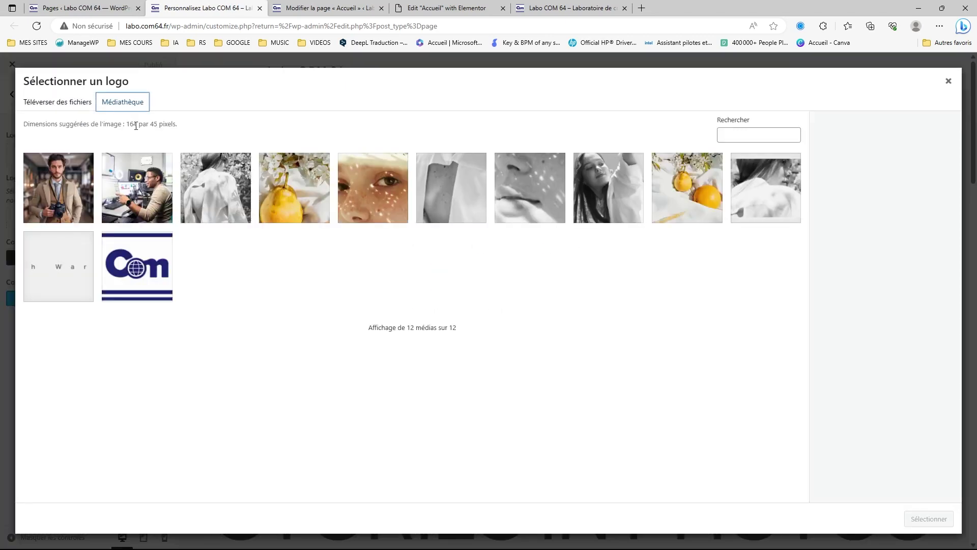
{"action": "left_click", "coordinate": [140, 272]}
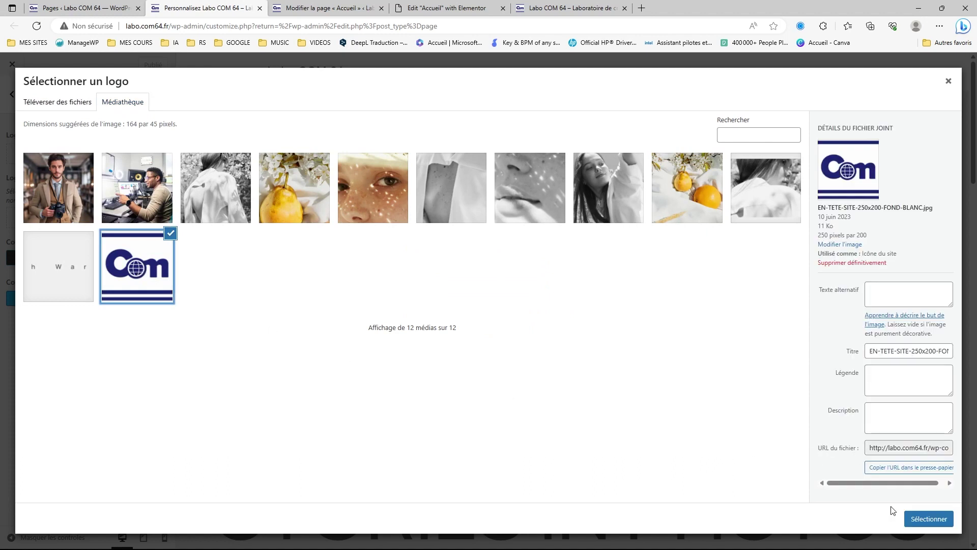
{"action": "left_click", "coordinate": [913, 519]}
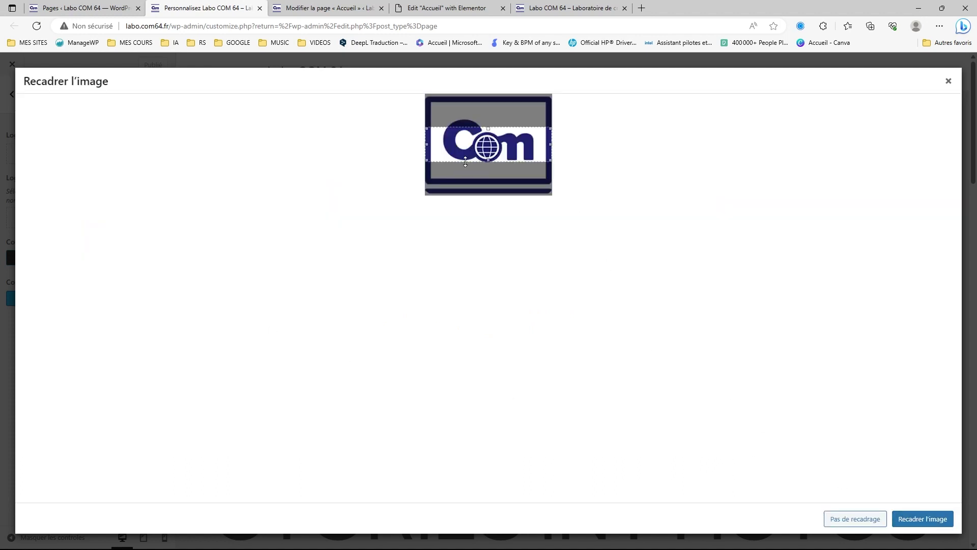
{"action": "left_click", "coordinate": [864, 519]}
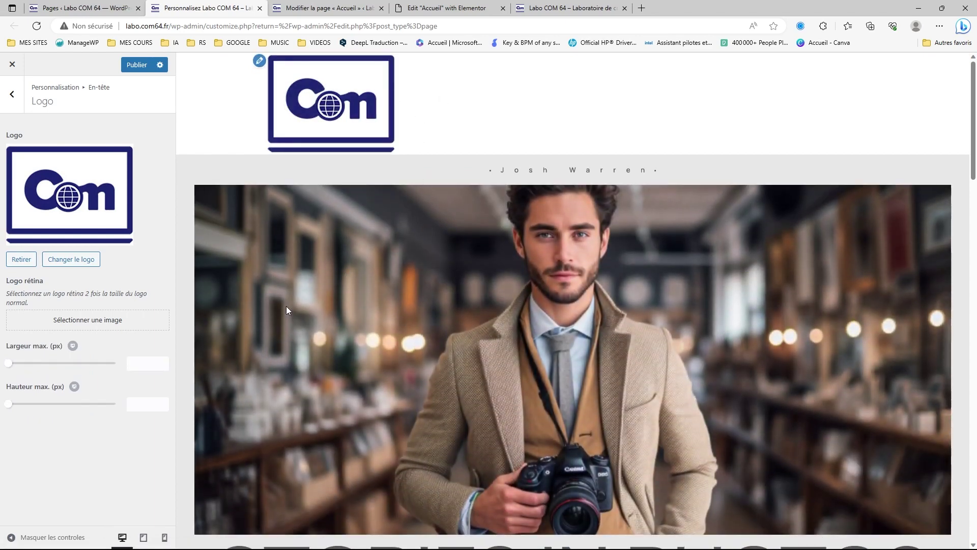
Set the logo's maximum height to 60 px and publish the customizer changes.
{"action": "left_click_drag", "start_coordinate": [13, 407], "coordinate": [20, 411]}
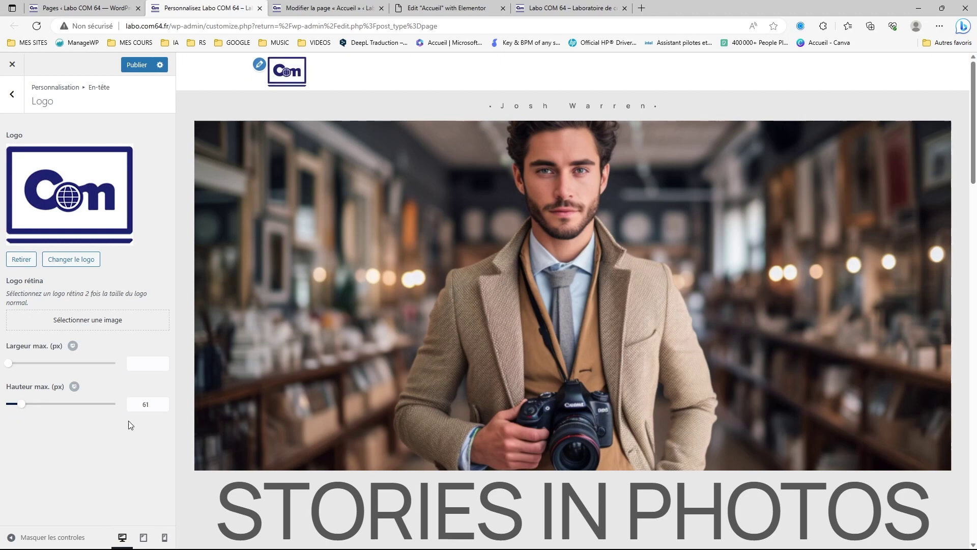
{"action": "left_click", "coordinate": [165, 407]}
{"action": "left_click", "coordinate": [140, 66]}
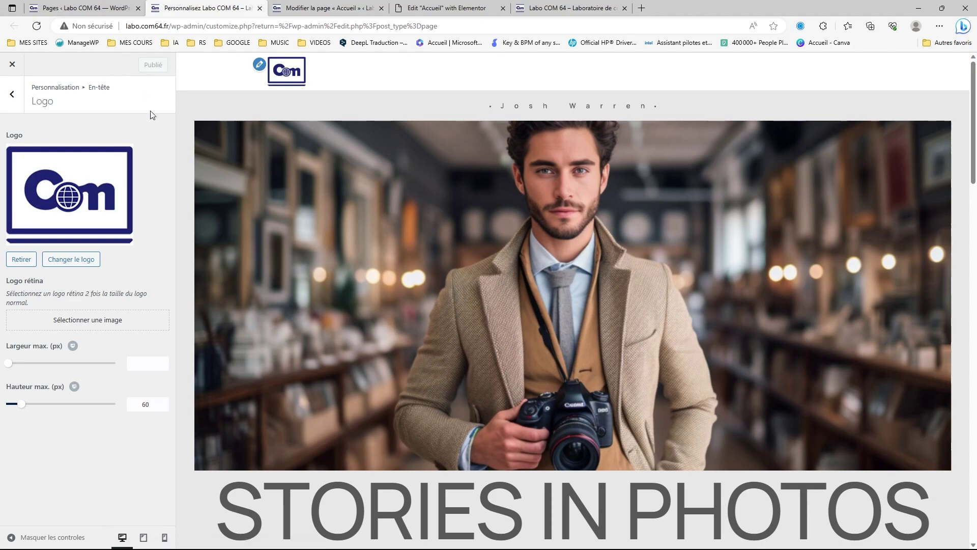
Reload the live homepage and examine the header logo and the page down to its footer.
{"action": "left_click", "coordinate": [562, 9]}
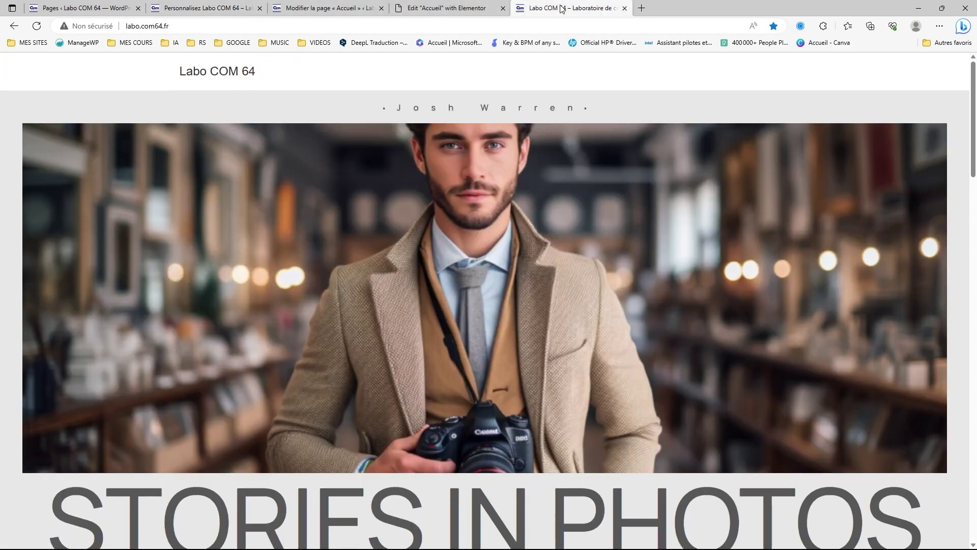
{"action": "left_click", "coordinate": [42, 29]}
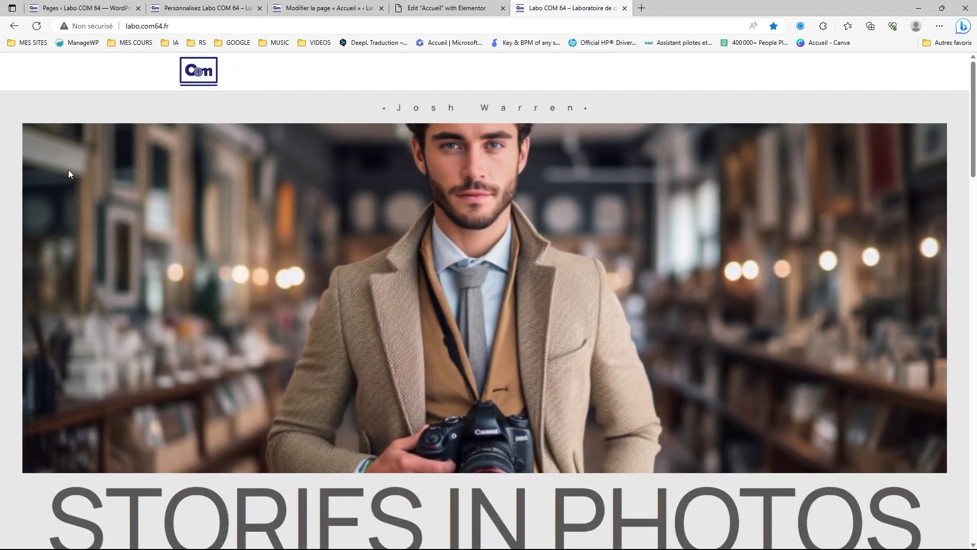
{"action": "scroll", "coordinate": [492, 150], "scroll_direction": "down", "scroll_amount": 8}
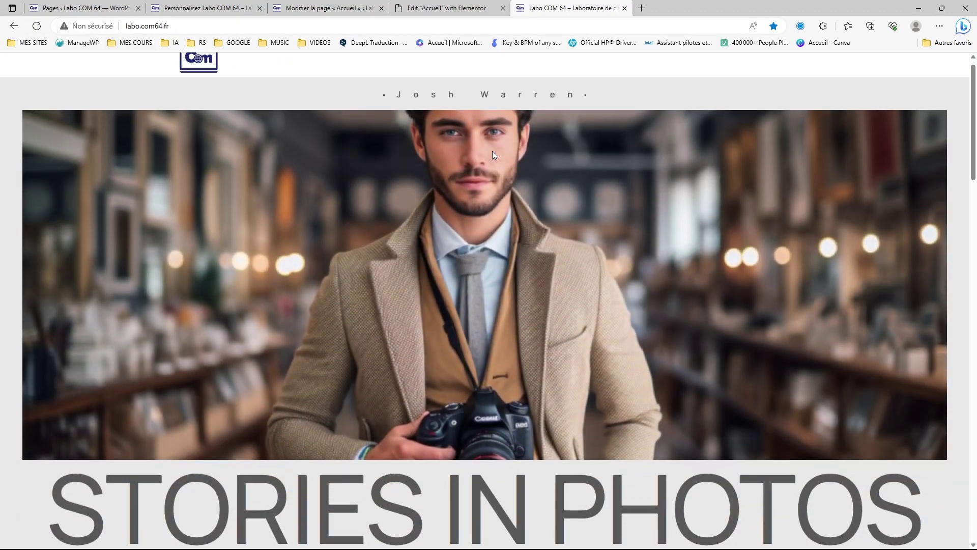
{"action": "scroll", "coordinate": [493, 176], "scroll_direction": "down", "scroll_amount": 20}
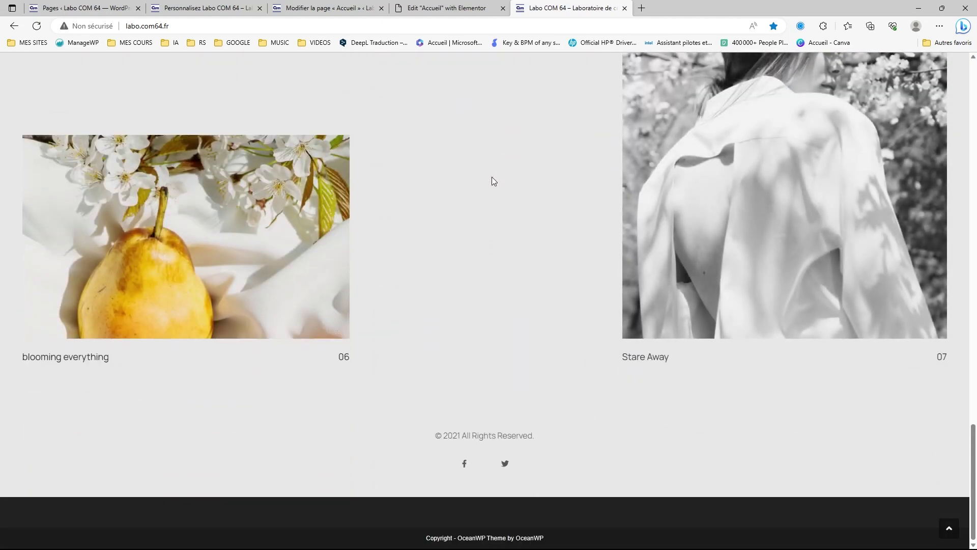
{"action": "scroll", "coordinate": [492, 176], "scroll_direction": "up", "scroll_amount": 20}
{"action": "scroll", "coordinate": [490, 166], "scroll_direction": "up", "scroll_amount": 3}
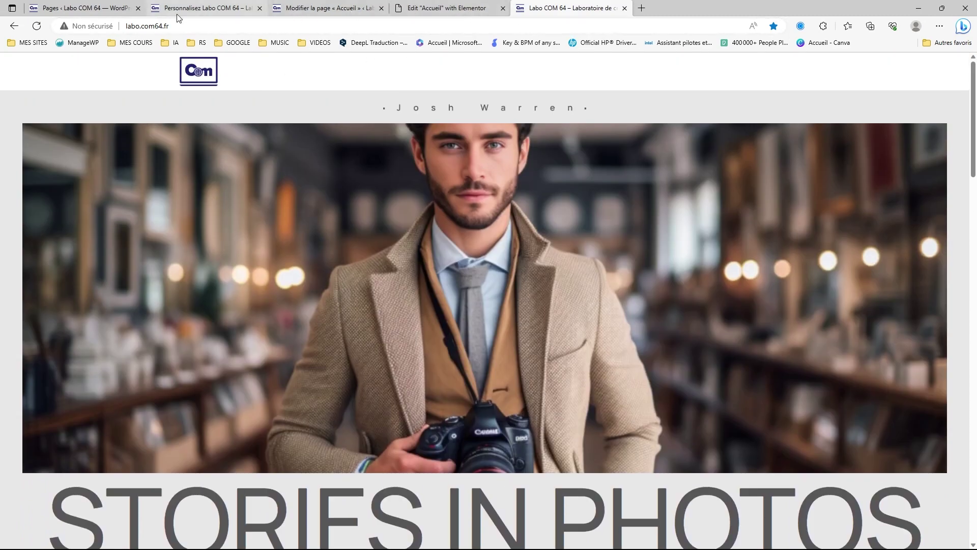
Add a new page titled Contact in a separate browser tab from the pages list and publish it.
{"action": "left_click", "coordinate": [99, 9]}
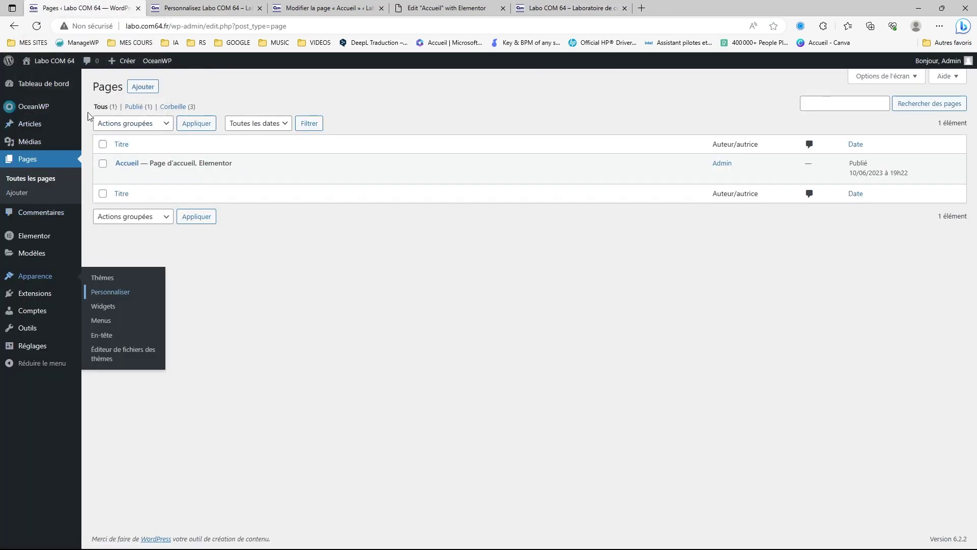
{"action": "mouse_move", "coordinate": [37, 253]}
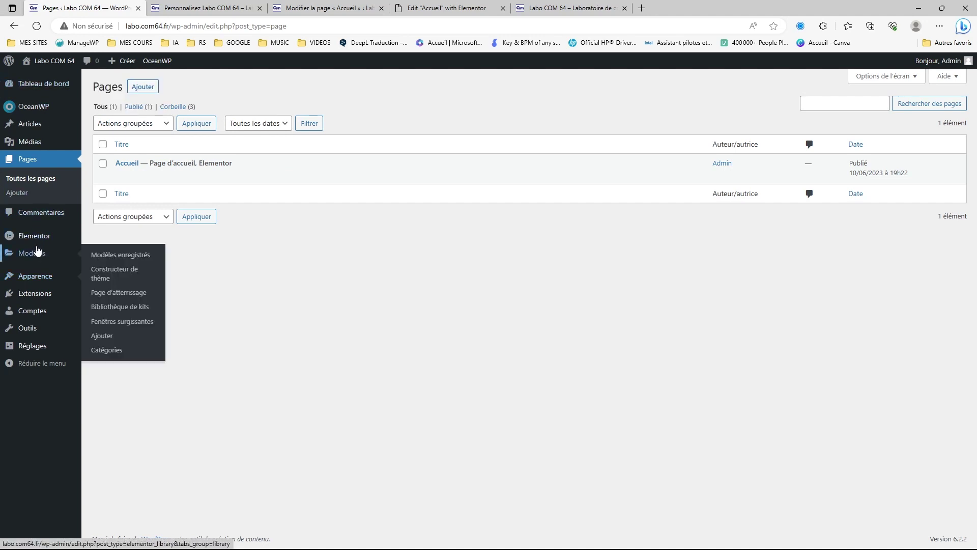
{"action": "right_click", "coordinate": [141, 93]}
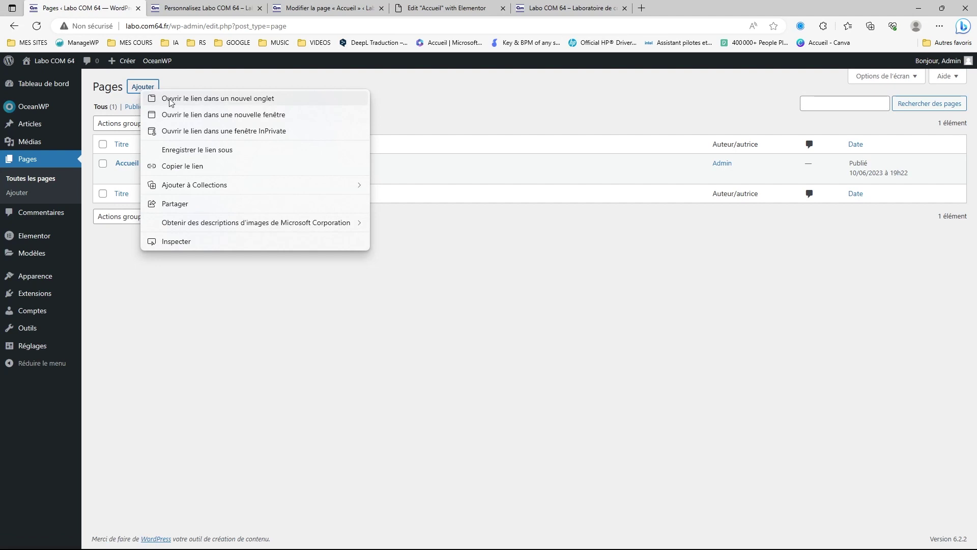
{"action": "left_click", "coordinate": [169, 100]}
{"action": "left_click", "coordinate": [196, 10]}
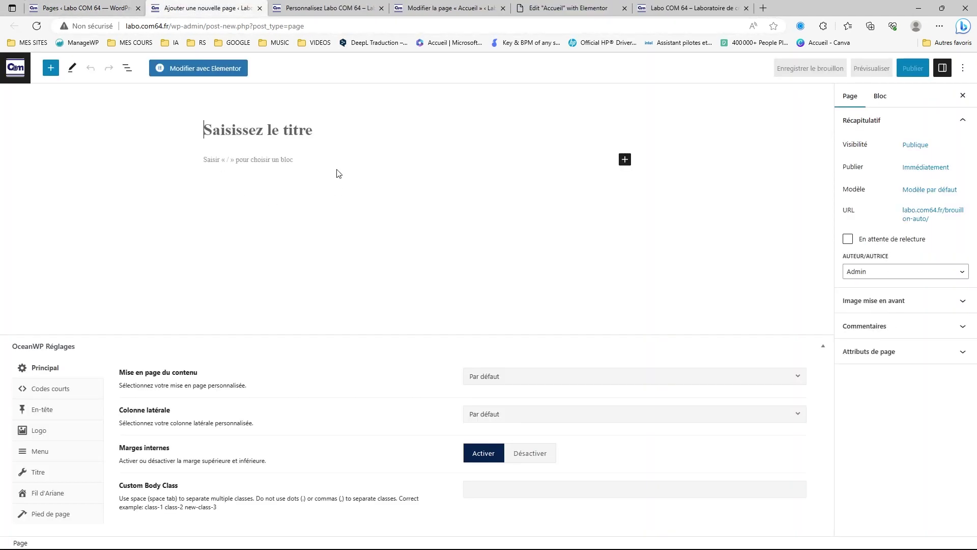
{"action": "type", "text": "Contact"}
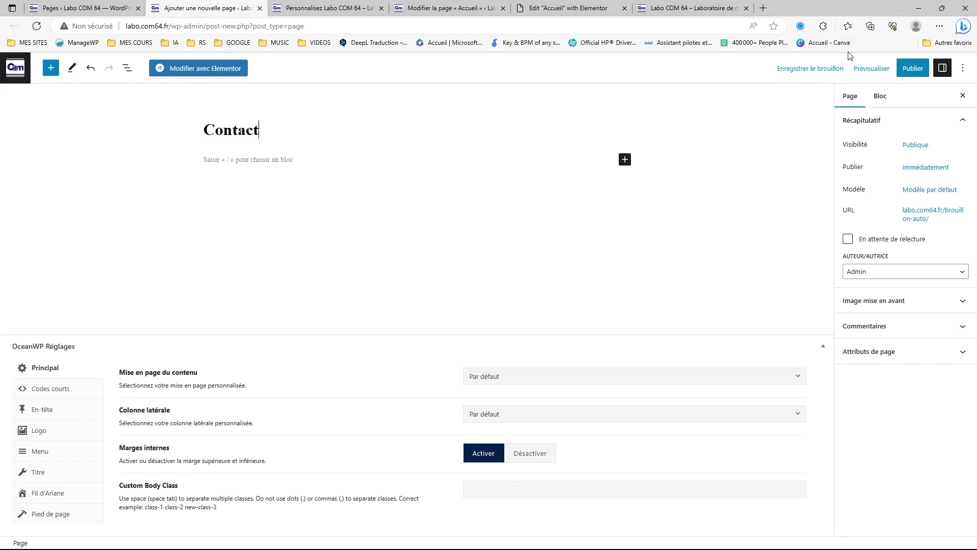
{"action": "left_click", "coordinate": [913, 68]}
{"action": "left_click", "coordinate": [872, 67]}
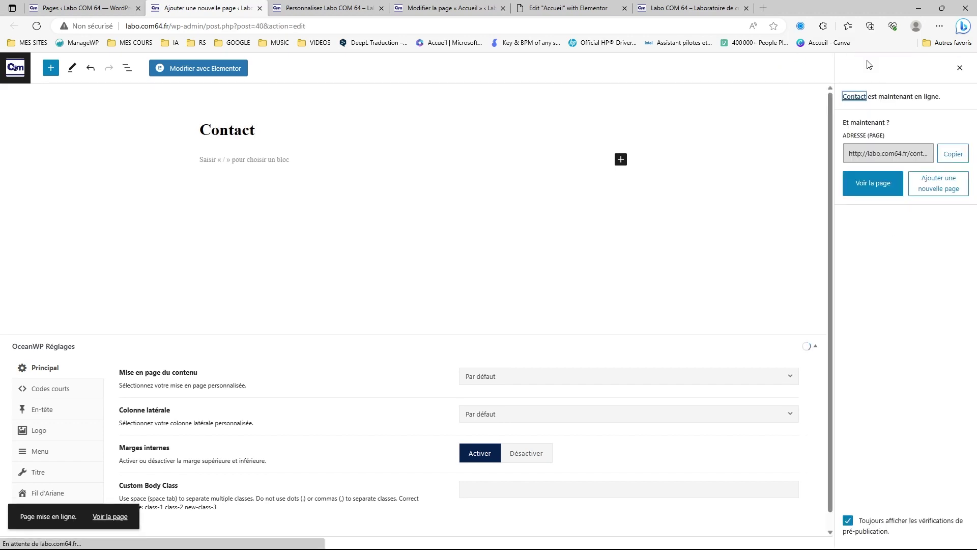
Return to the pages list, add a new page titled Services and publish it.
{"action": "left_click", "coordinate": [19, 71]}
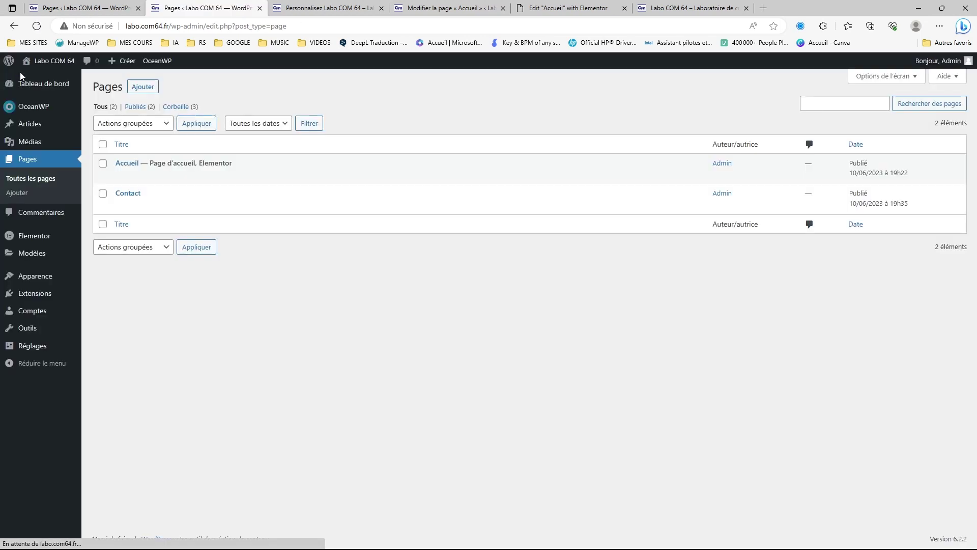
{"action": "left_click", "coordinate": [145, 88]}
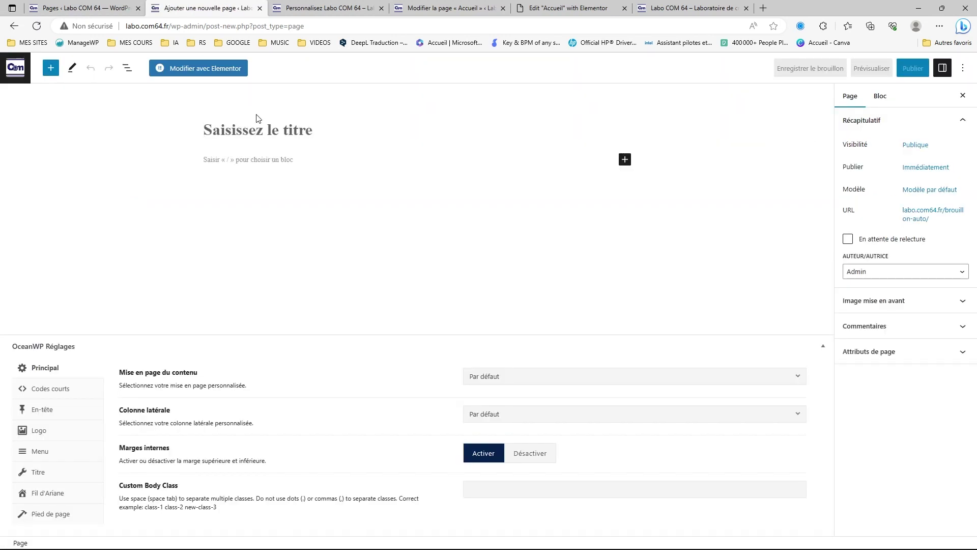
{"action": "type", "text": "Seri"}
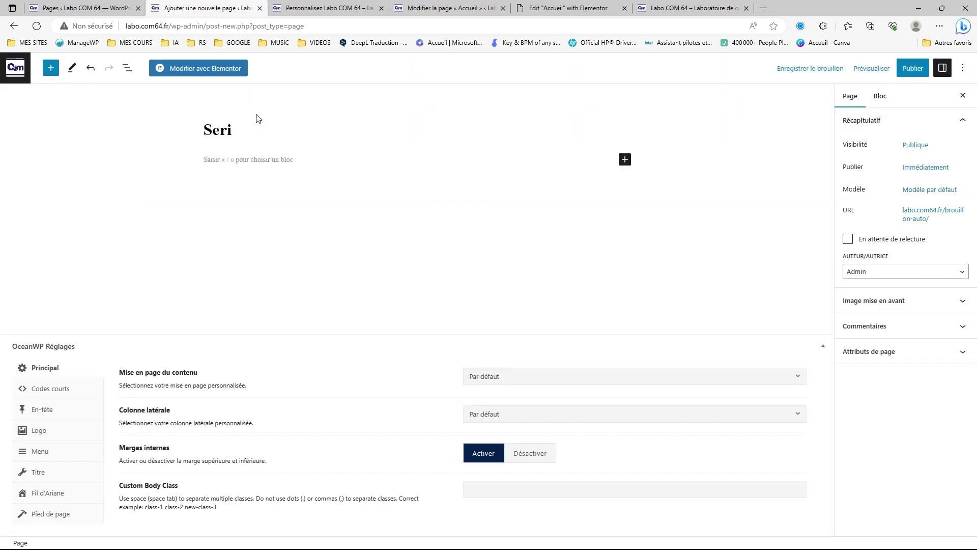
{"action": "key", "text": "BackSpace"}
{"action": "type", "text": "vices"}
{"action": "left_click", "coordinate": [912, 69]}
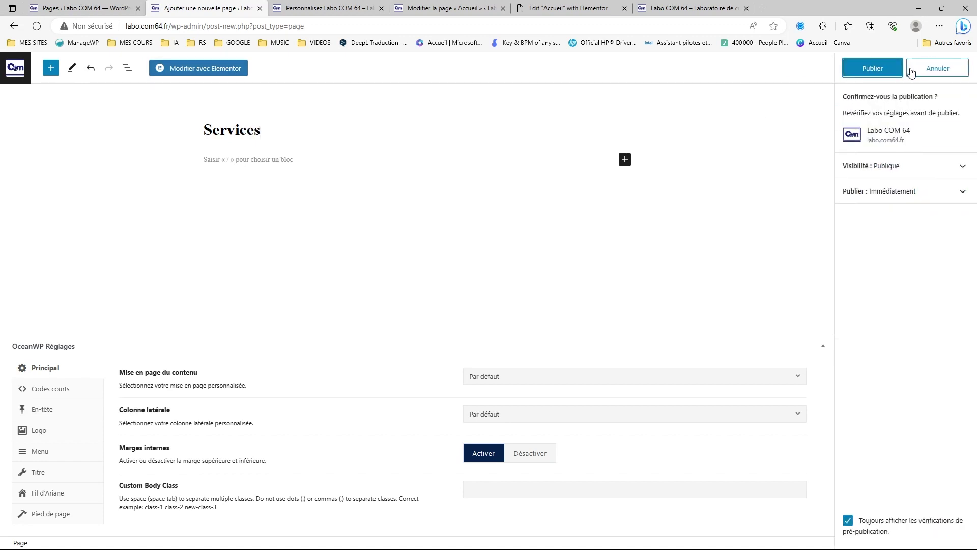
{"action": "left_click", "coordinate": [873, 69]}
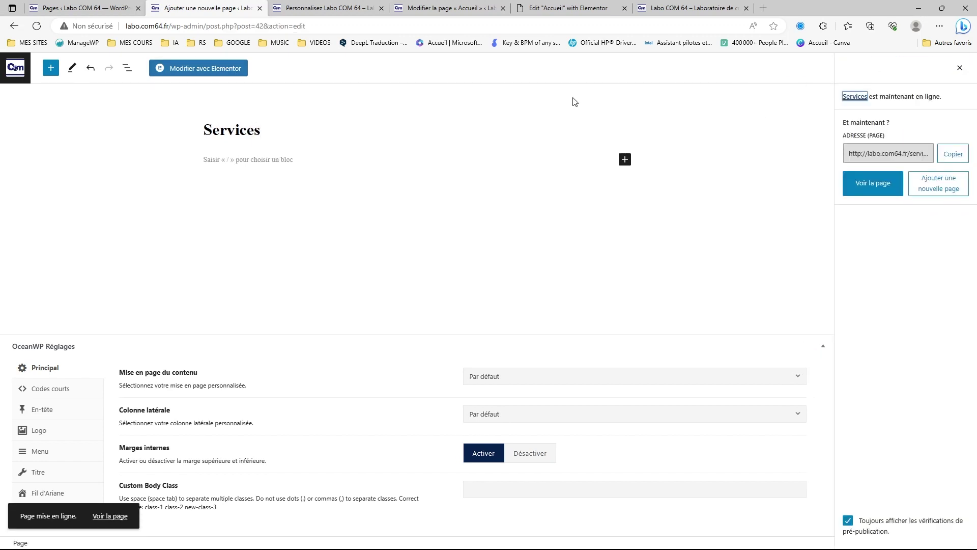
Add and publish a new page titled Photos from the pages list, returning to the list when finished.
{"action": "left_click", "coordinate": [15, 68]}
{"action": "left_click", "coordinate": [143, 89]}
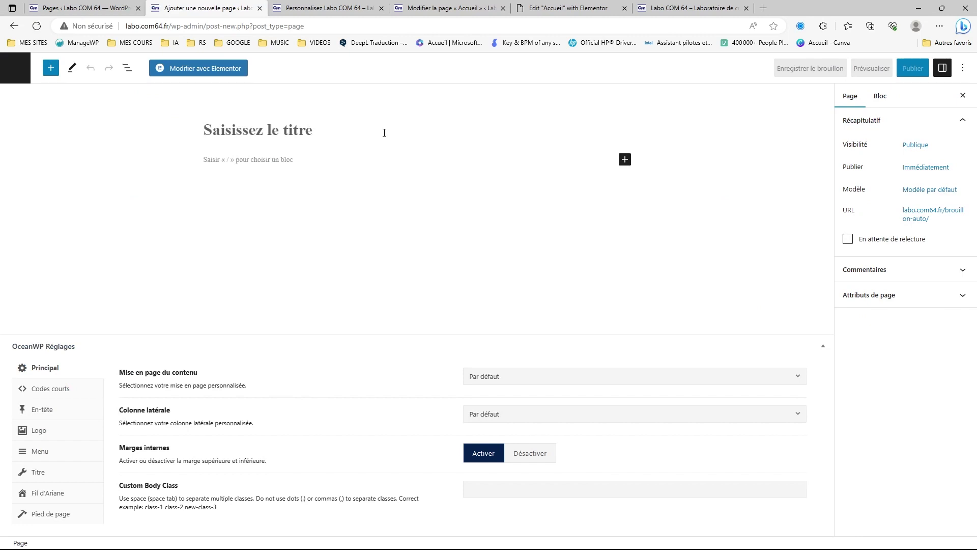
{"action": "type", "text": "Photos"}
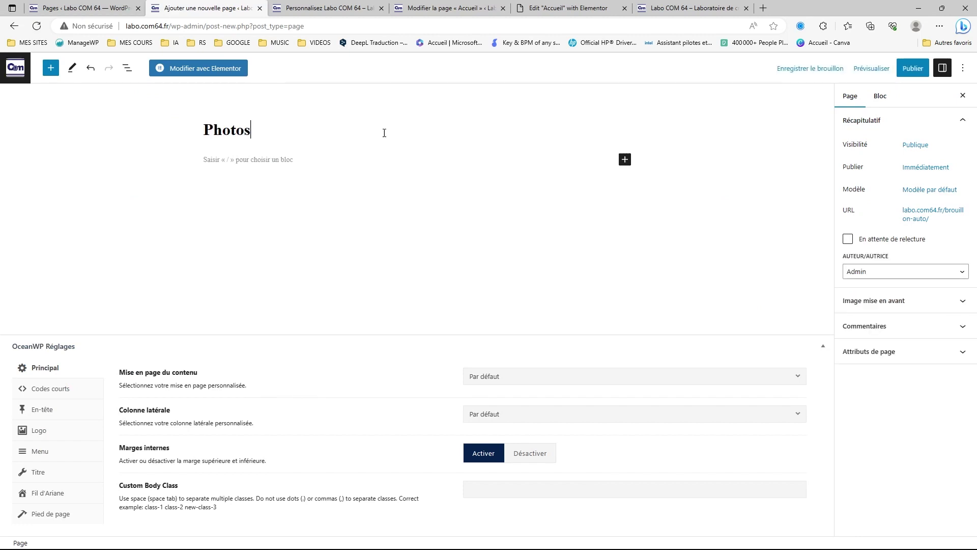
{"action": "left_click", "coordinate": [913, 68]}
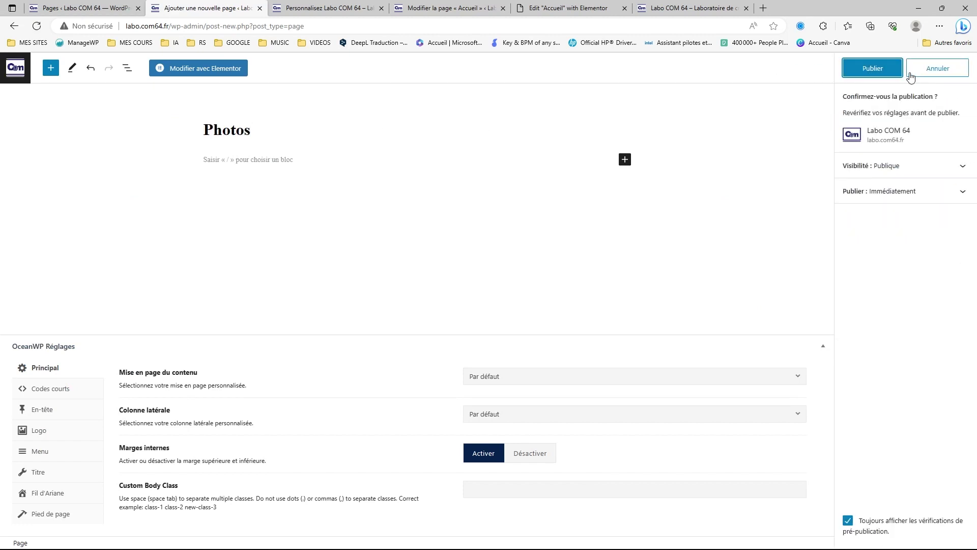
{"action": "left_click", "coordinate": [886, 71]}
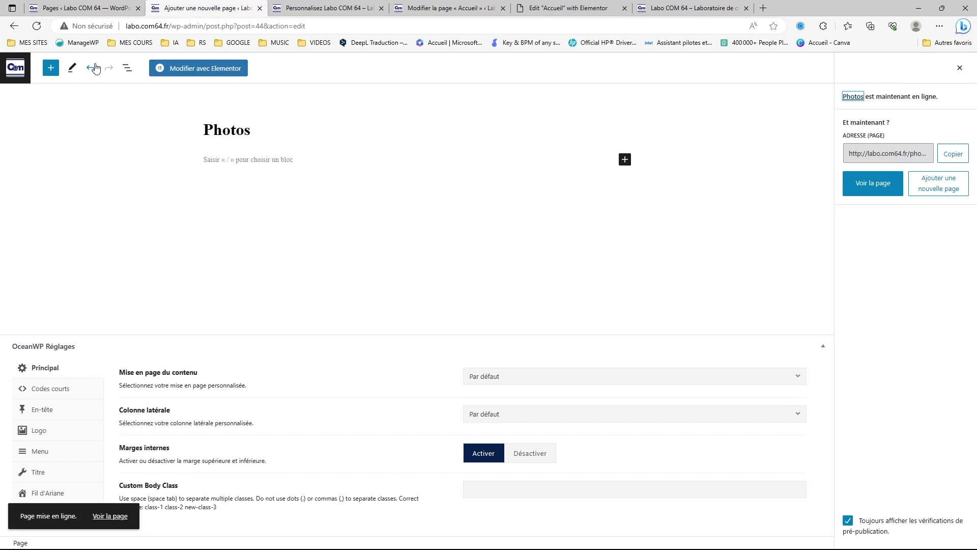
{"action": "left_click", "coordinate": [16, 68]}
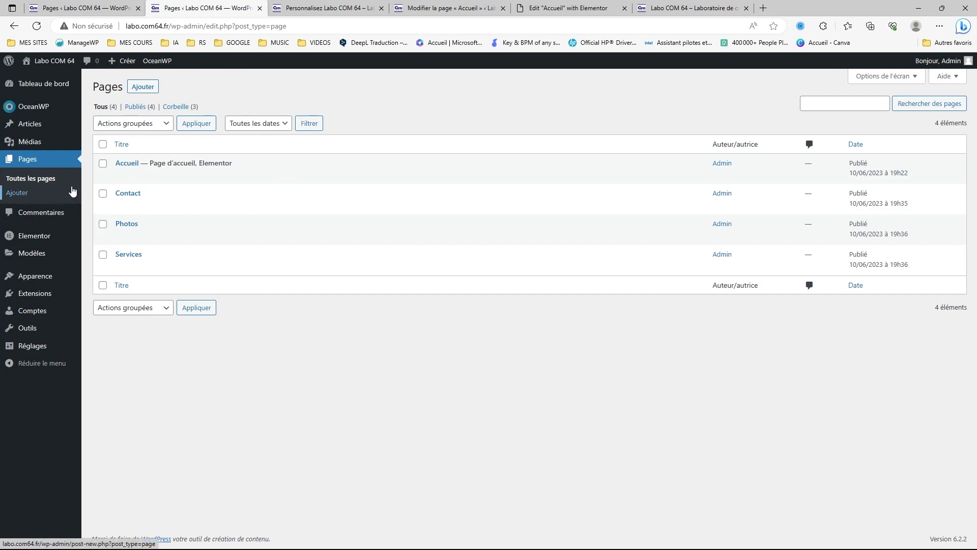
Open the site's menu management in a new browser tab and create a menu named Menu principal.
{"action": "mouse_move", "coordinate": [44, 273]}
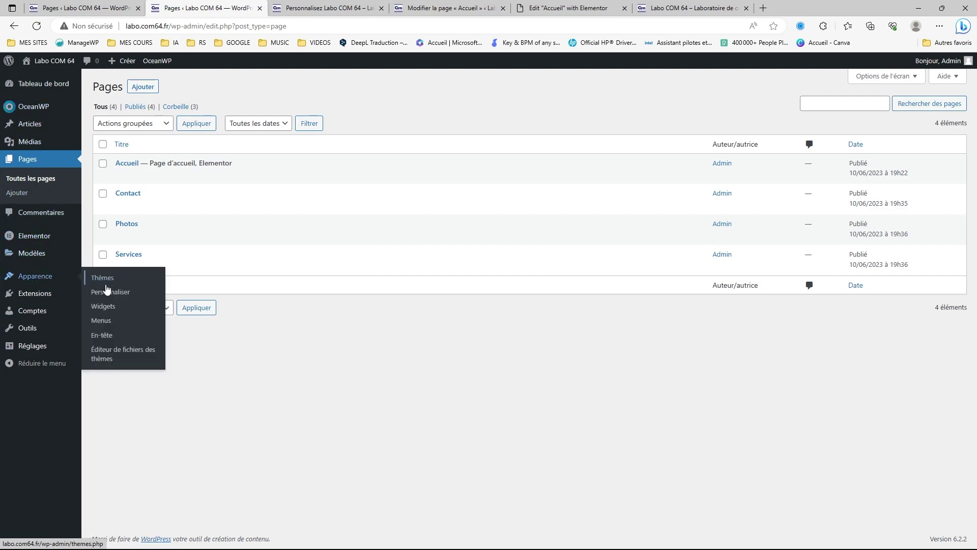
{"action": "right_click", "coordinate": [102, 321]}
{"action": "left_click", "coordinate": [148, 334]}
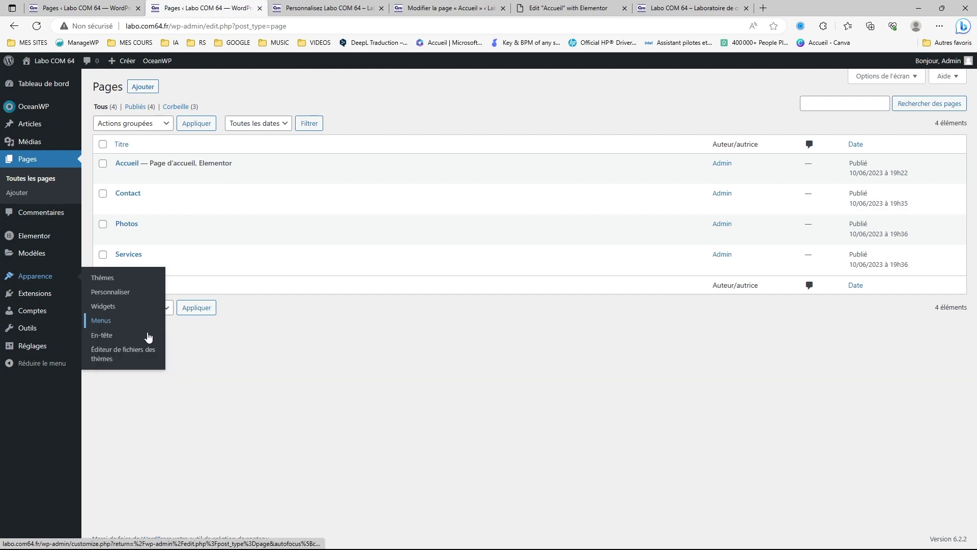
{"action": "left_click", "coordinate": [322, 11]}
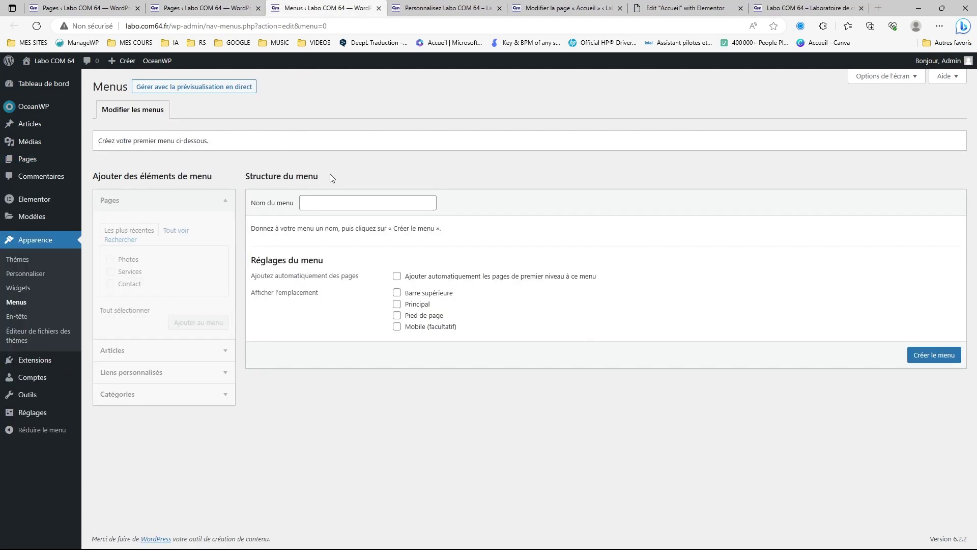
{"action": "left_click", "coordinate": [377, 204]}
{"action": "type", "text": "Menu princ"}
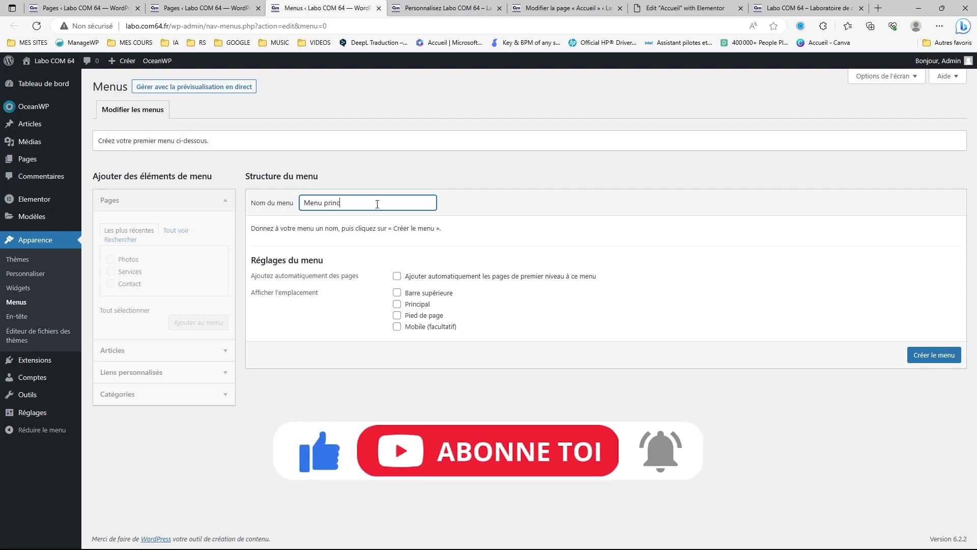
{"action": "type", "text": "ipal"}
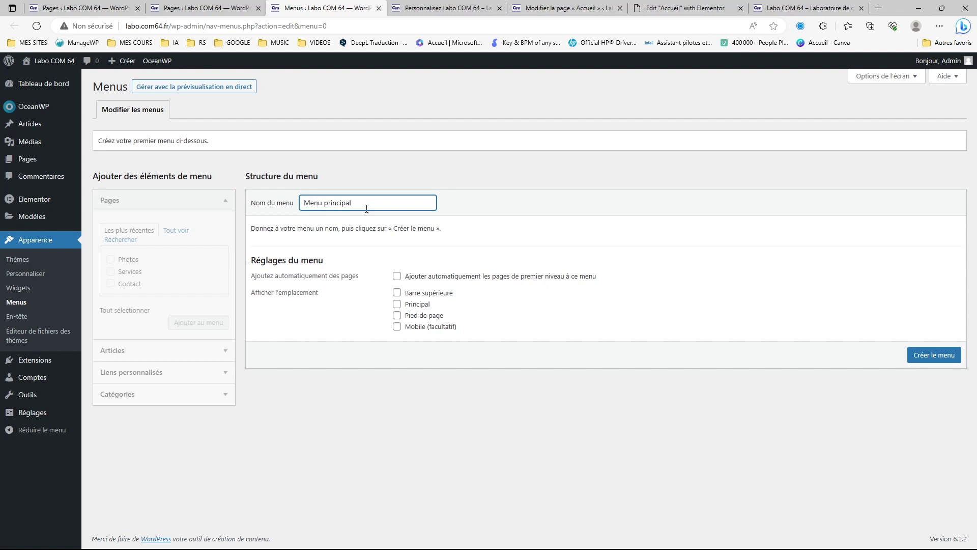
{"action": "left_click", "coordinate": [940, 358]}
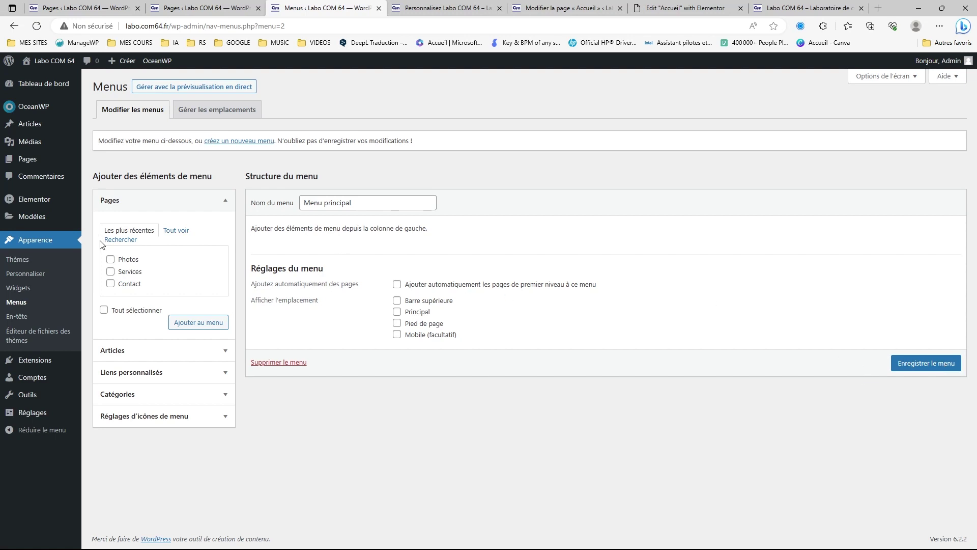
Show all pages and add Accueil, Contact, Photos and Services to Menu principal.
{"action": "left_click", "coordinate": [184, 233]}
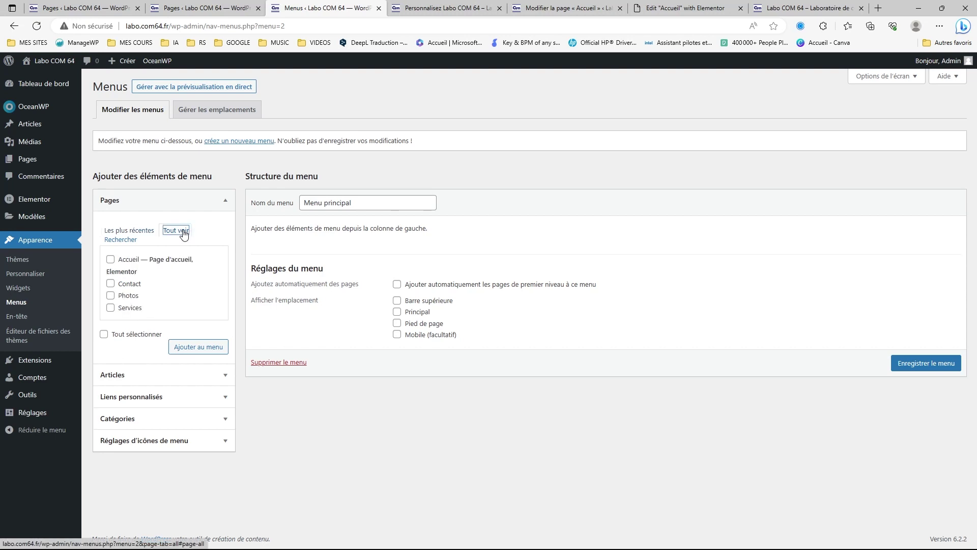
{"action": "left_click", "coordinate": [111, 259]}
{"action": "left_click", "coordinate": [111, 284]}
{"action": "left_click", "coordinate": [111, 295]}
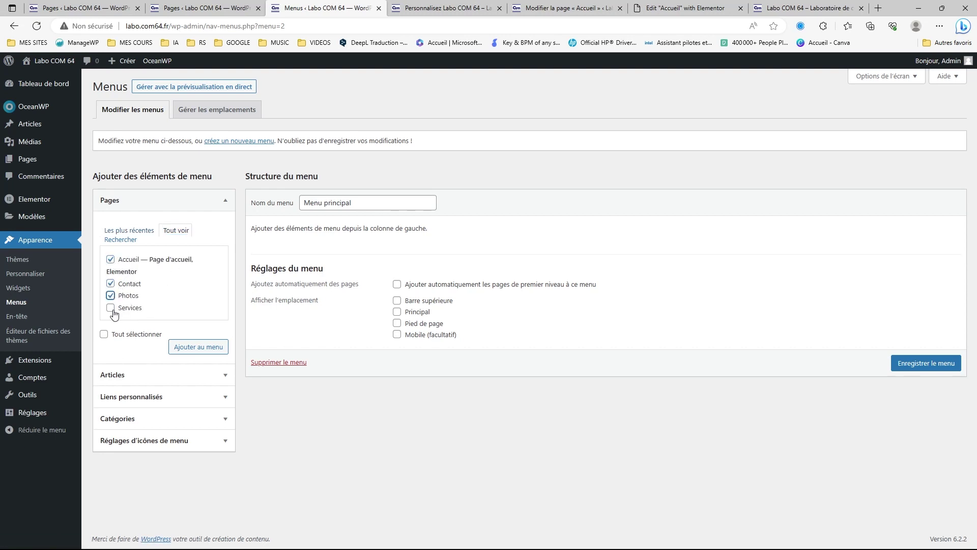
{"action": "left_click", "coordinate": [110, 307]}
{"action": "left_click", "coordinate": [198, 348]}
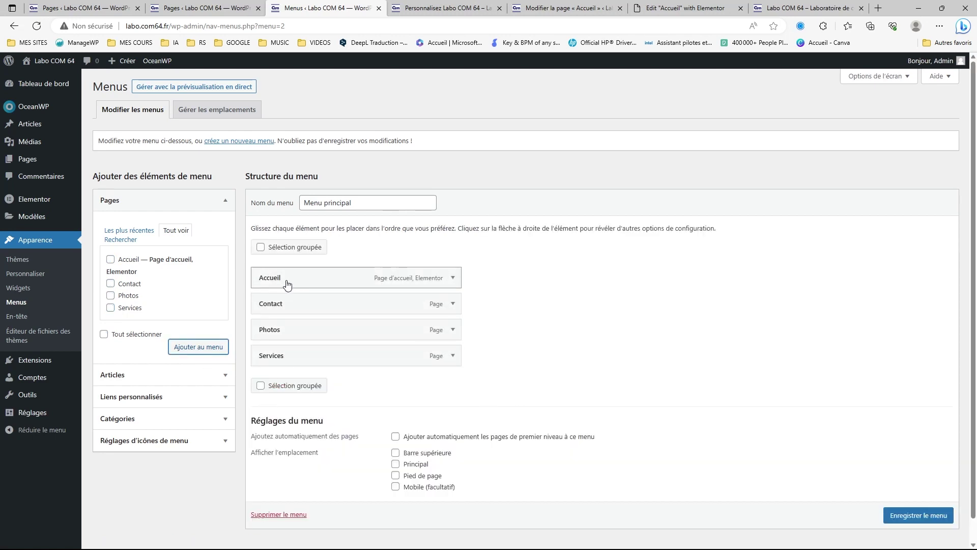
Move Contact to the end of the menu structure, after Services, and save the menu.
{"action": "left_click_drag", "start_coordinate": [280, 307], "coordinate": [276, 362]}
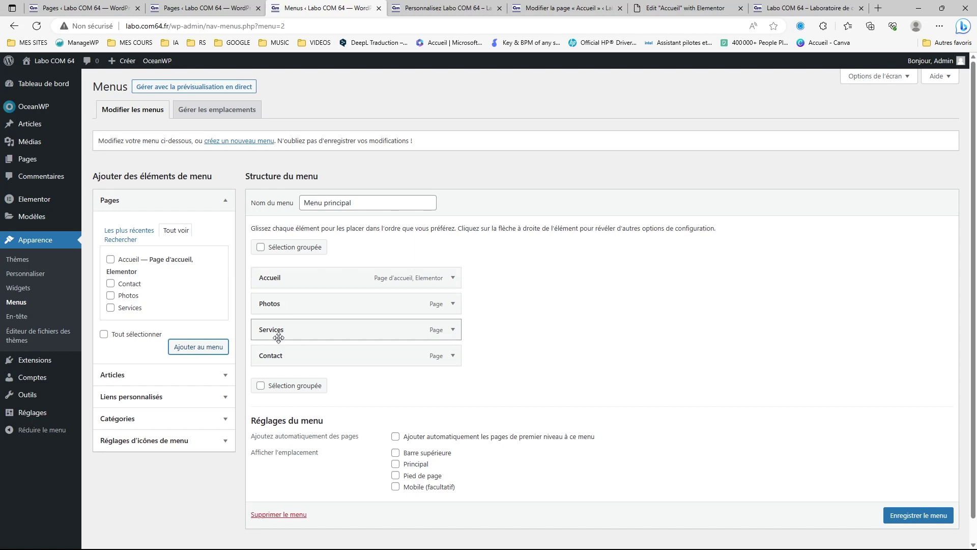
{"action": "left_click", "coordinate": [919, 515]}
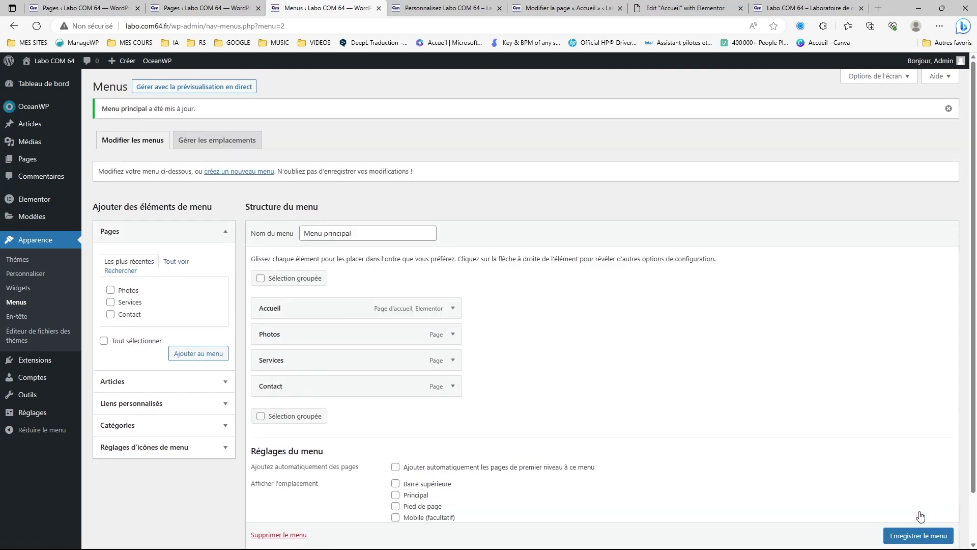
{"action": "left_click", "coordinate": [922, 538]}
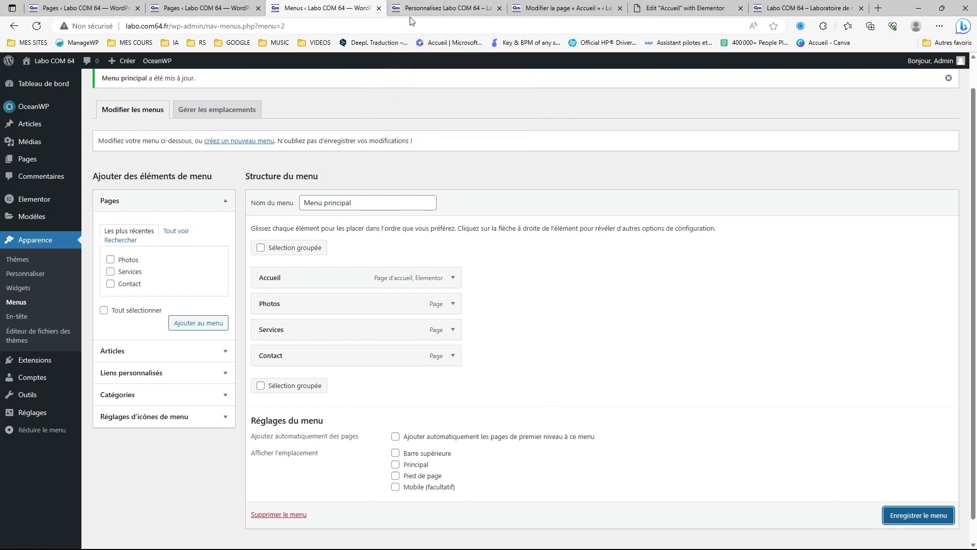
Close the leftover browser tabs: the customizer, the Accueil page editor, its Elementor editor and the duplicate pages list.
{"action": "left_click", "coordinate": [450, 14]}
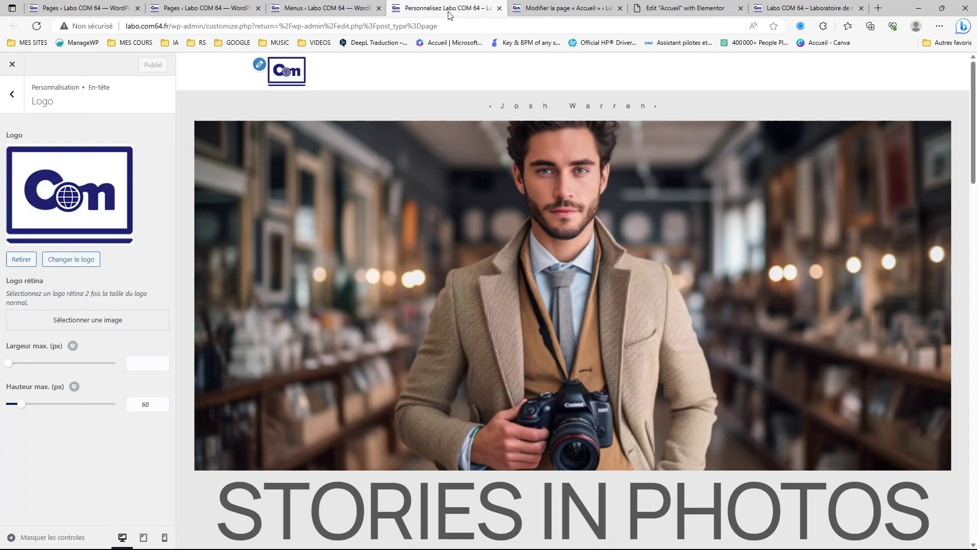
{"action": "left_click", "coordinate": [499, 8]}
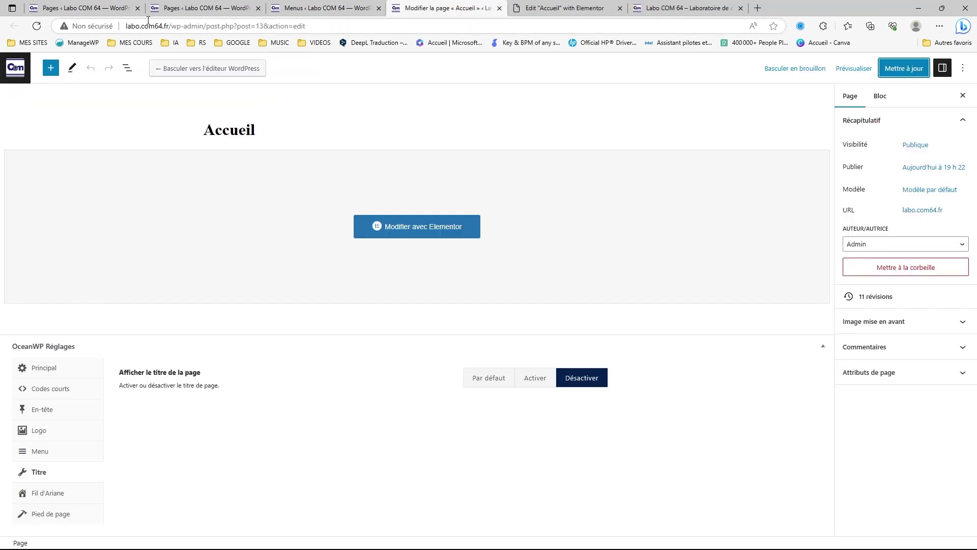
{"action": "left_click", "coordinate": [499, 8]}
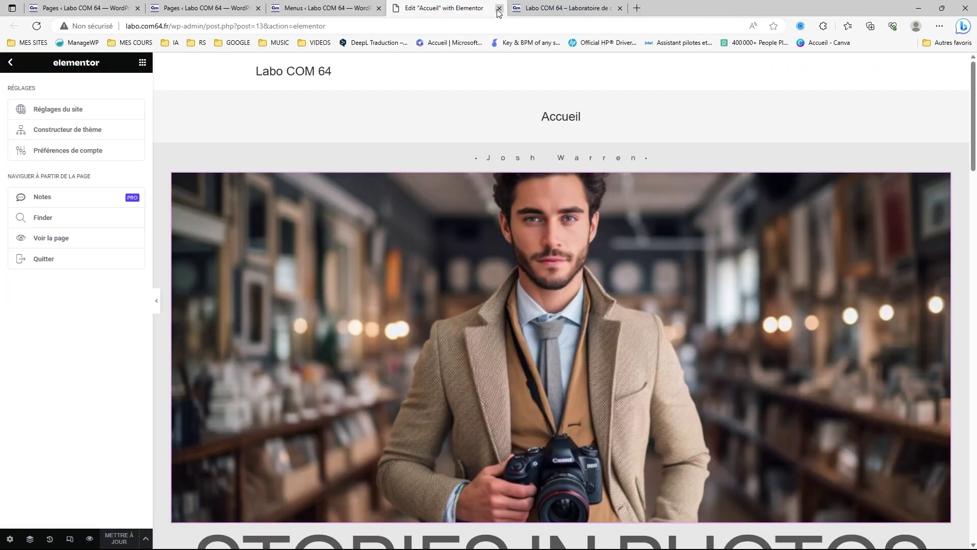
{"action": "left_click", "coordinate": [499, 9]}
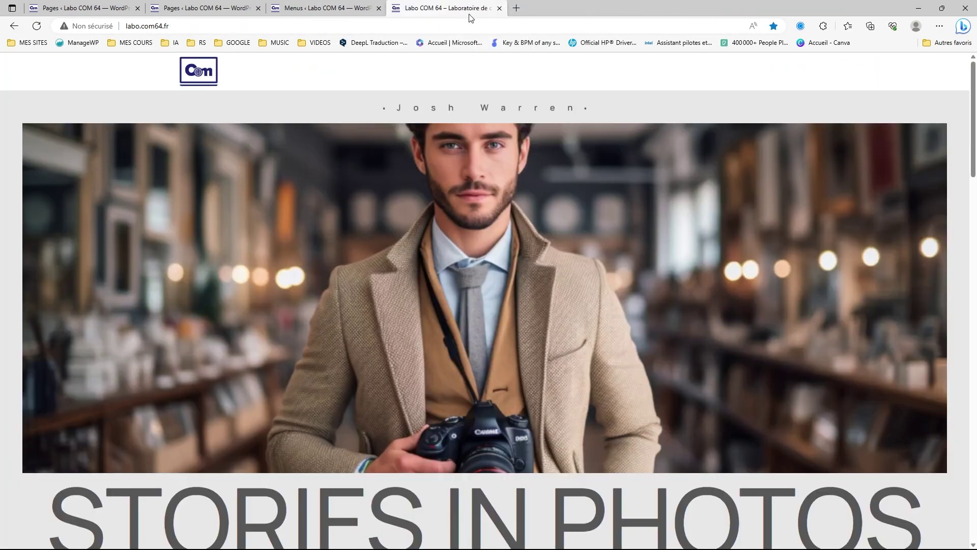
{"action": "left_click", "coordinate": [258, 8]}
From the WordPress dashboard, open the theme customizer's general header settings and set the header height to 70 px.
{"action": "left_click", "coordinate": [77, 8]}
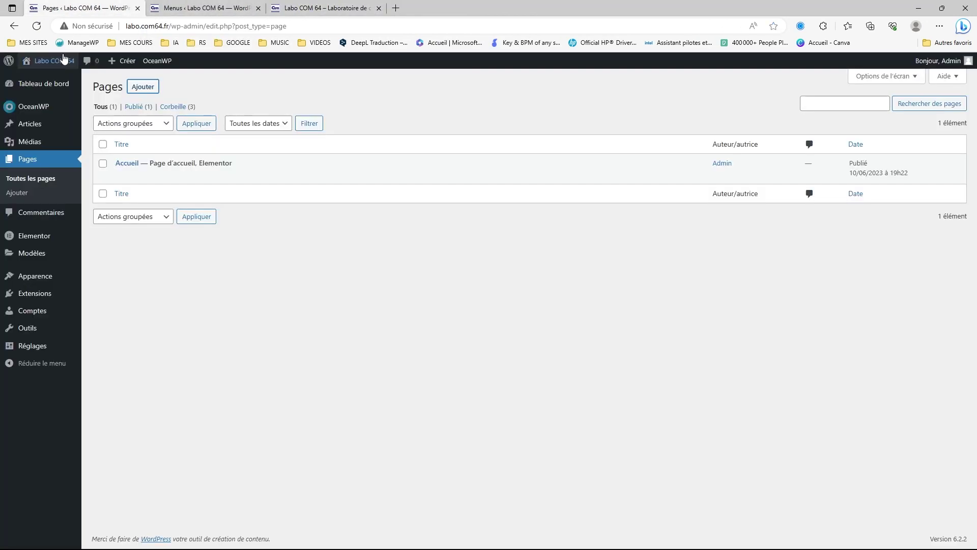
{"action": "left_click", "coordinate": [47, 86]}
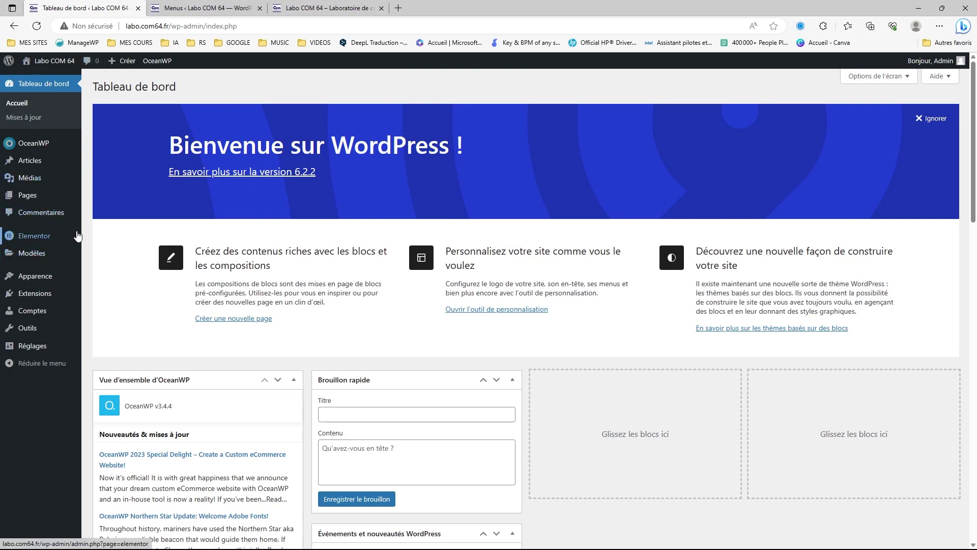
{"action": "mouse_move", "coordinate": [40, 277]}
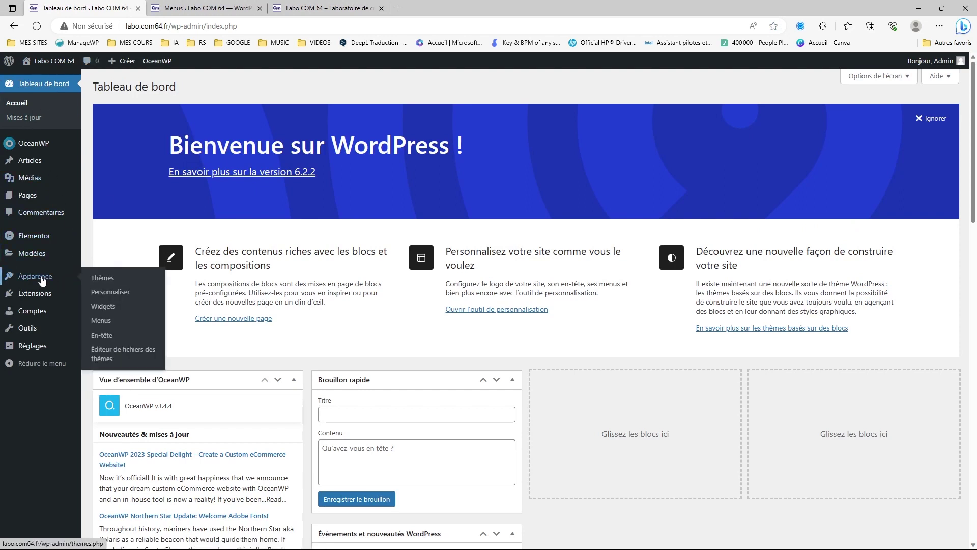
{"action": "left_click", "coordinate": [101, 293]}
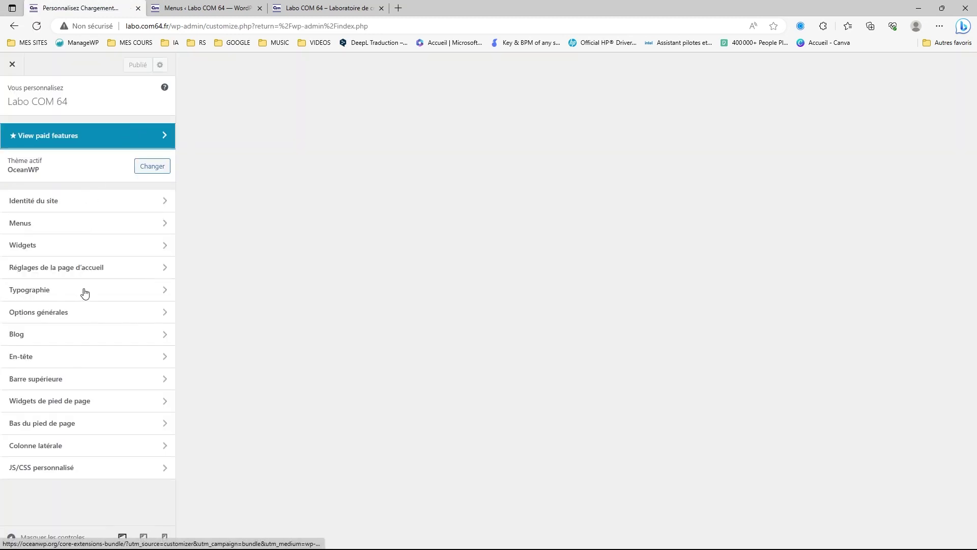
{"action": "left_click", "coordinate": [49, 359]}
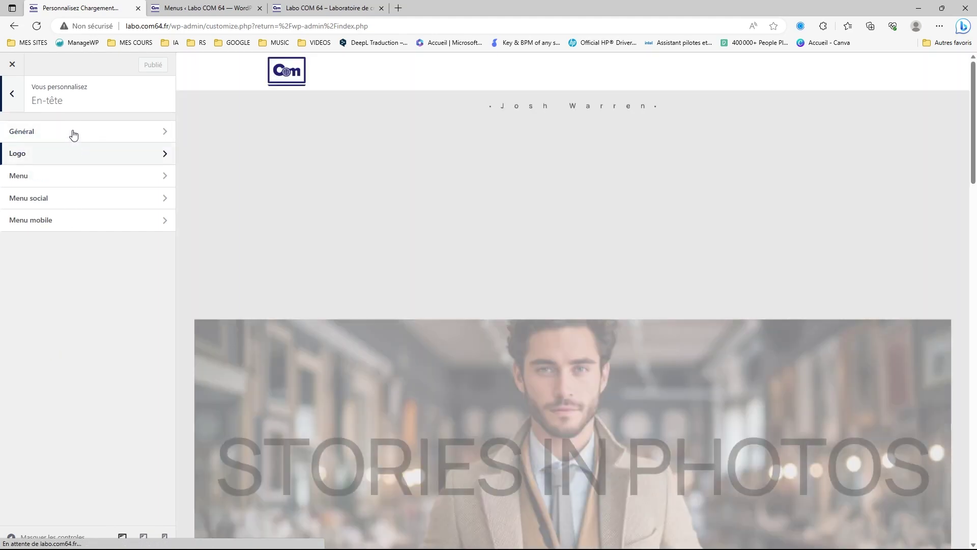
{"action": "left_click", "coordinate": [74, 132]}
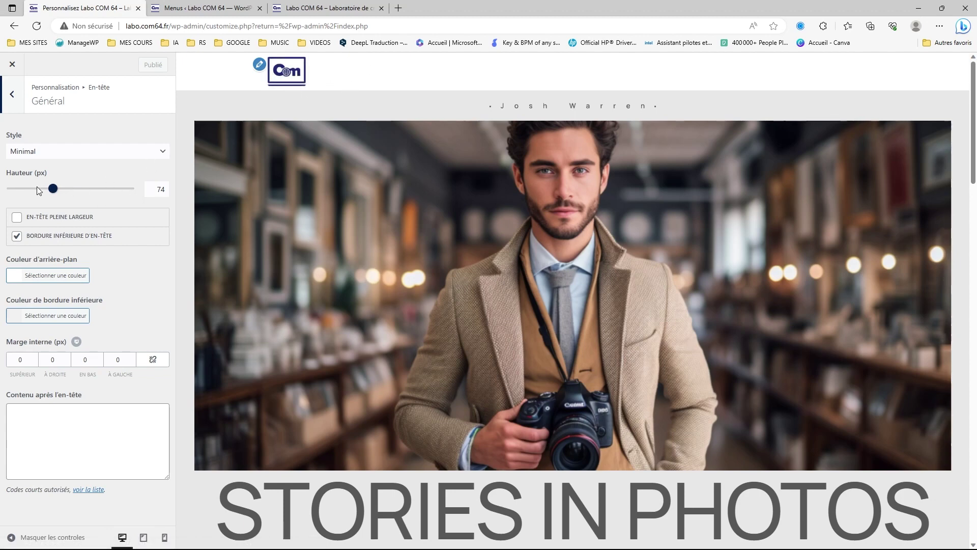
{"action": "left_click_drag", "start_coordinate": [53, 189], "coordinate": [53, 190]}
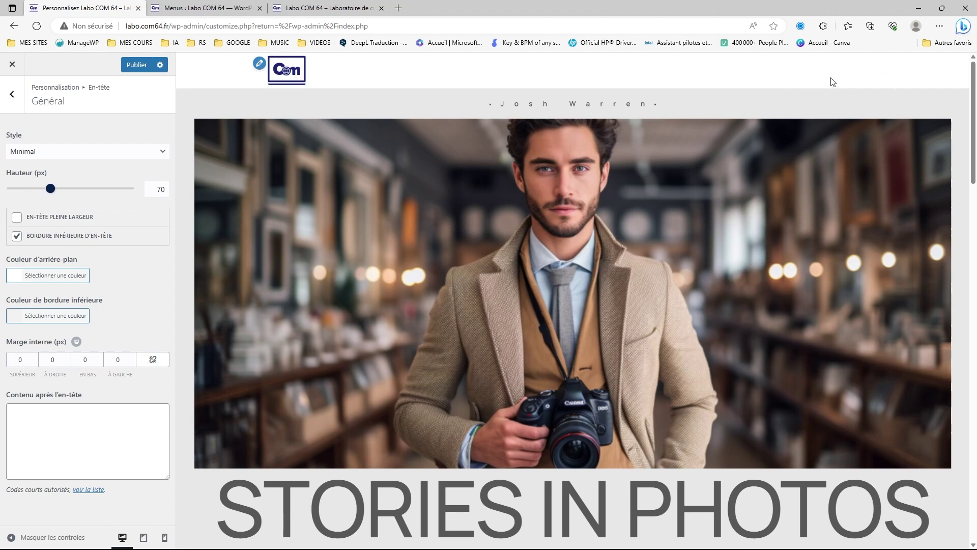
Set the header menu's position to Centré, publish the customizer changes and return to the dashboard.
{"action": "left_click", "coordinate": [11, 94]}
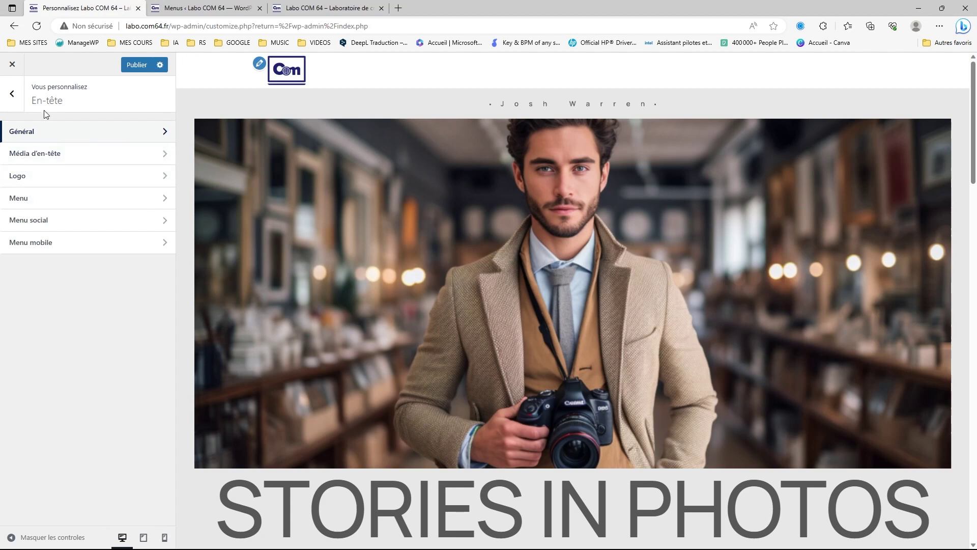
{"action": "left_click", "coordinate": [34, 200]}
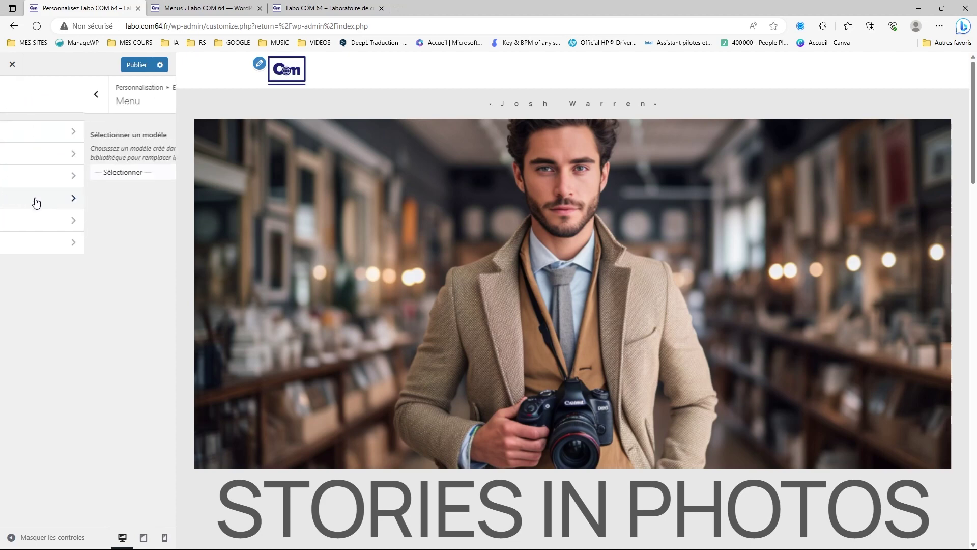
{"action": "scroll", "coordinate": [88, 212], "scroll_direction": "down", "scroll_amount": 2}
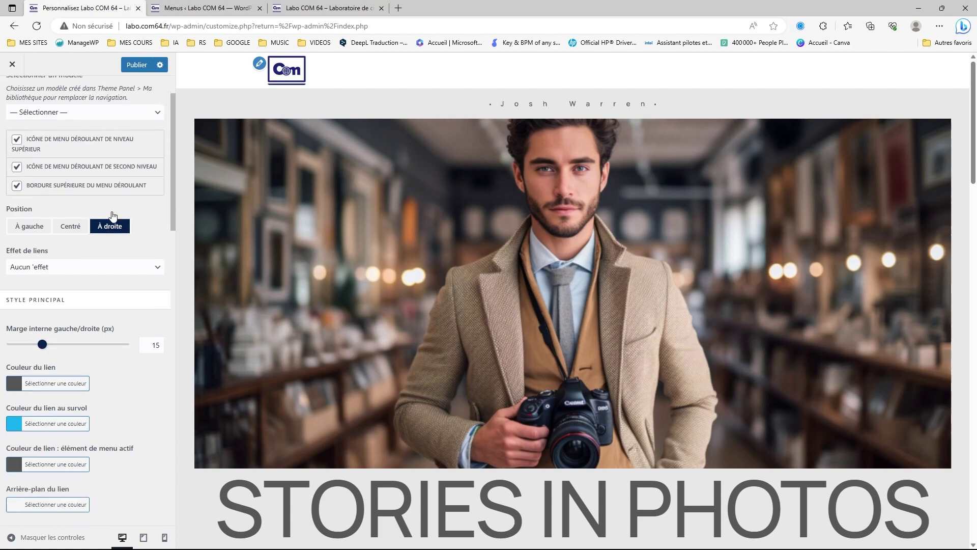
{"action": "left_click", "coordinate": [71, 219]}
{"action": "scroll", "coordinate": [109, 247], "scroll_direction": "down", "scroll_amount": 6}
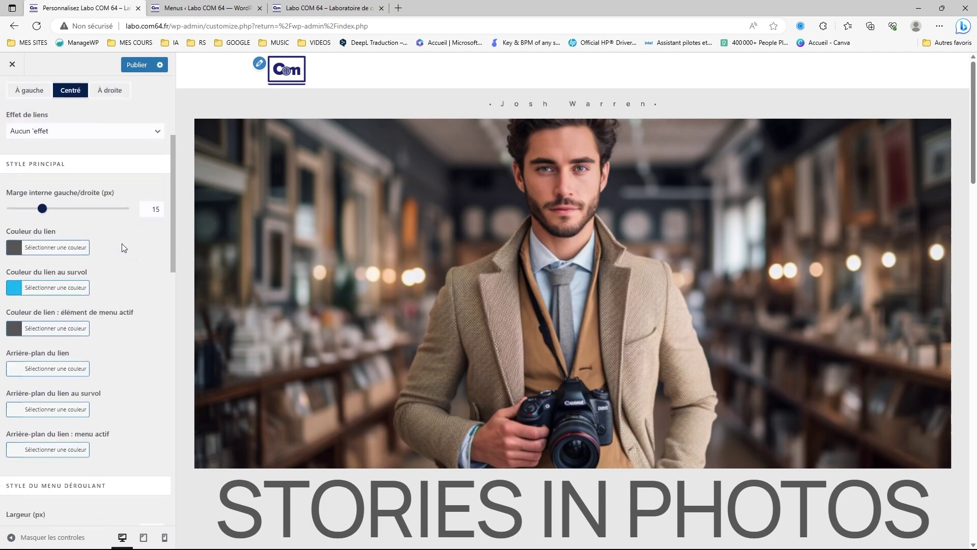
{"action": "scroll", "coordinate": [121, 245], "scroll_direction": "up", "scroll_amount": 7}
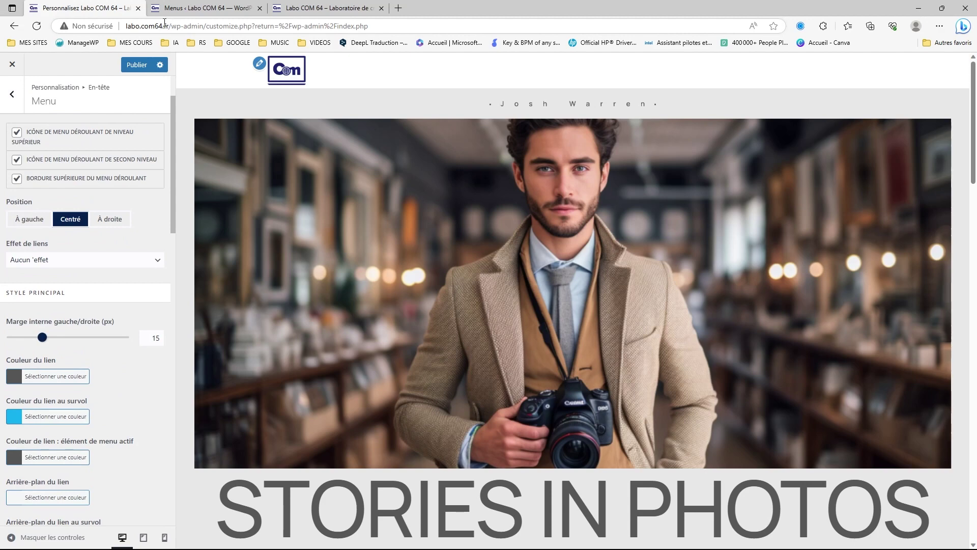
{"action": "left_click", "coordinate": [135, 65]}
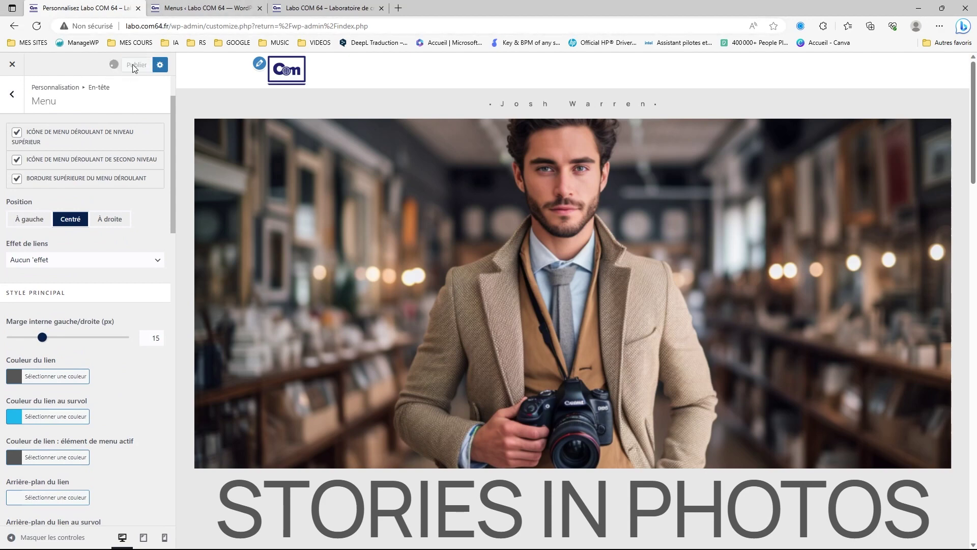
{"action": "left_click", "coordinate": [13, 66]}
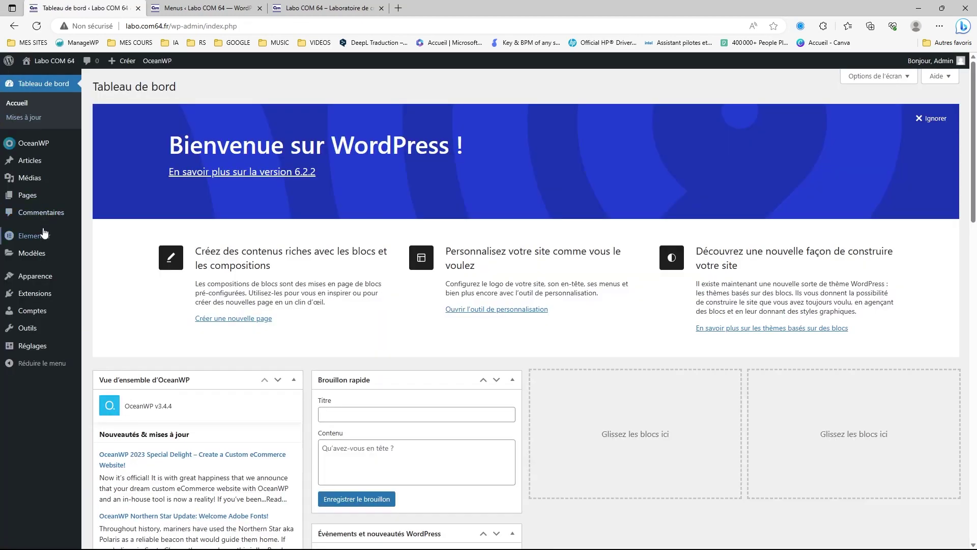
Assign Menu principal to the Principal and Mobile (facultatif) display locations and save the menu.
{"action": "mouse_move", "coordinate": [39, 275]}
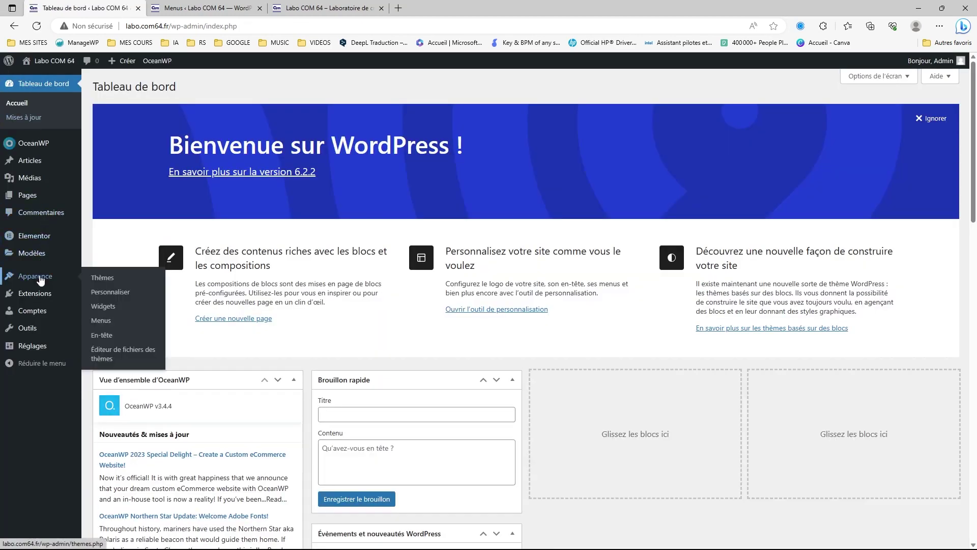
{"action": "left_click", "coordinate": [102, 321]}
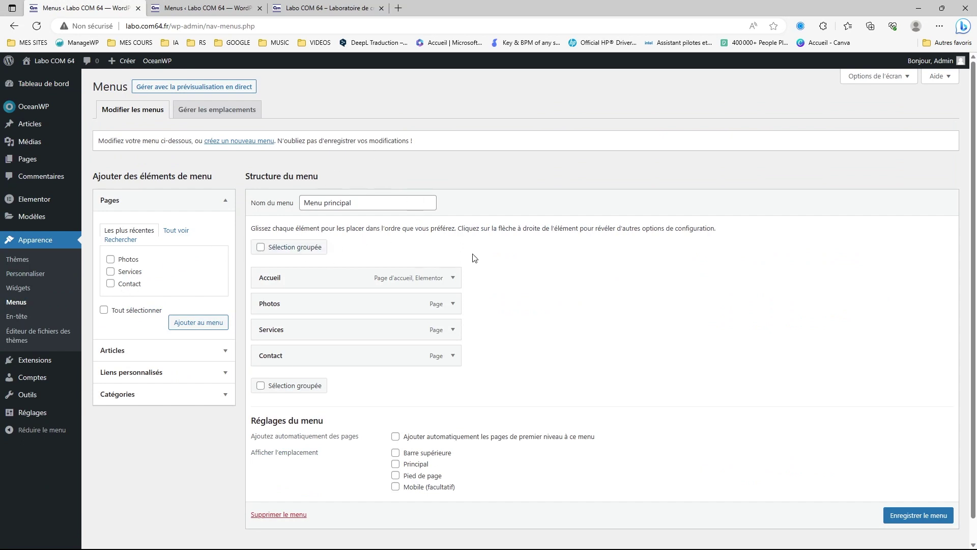
{"action": "scroll", "coordinate": [475, 257], "scroll_direction": "down", "scroll_amount": 1}
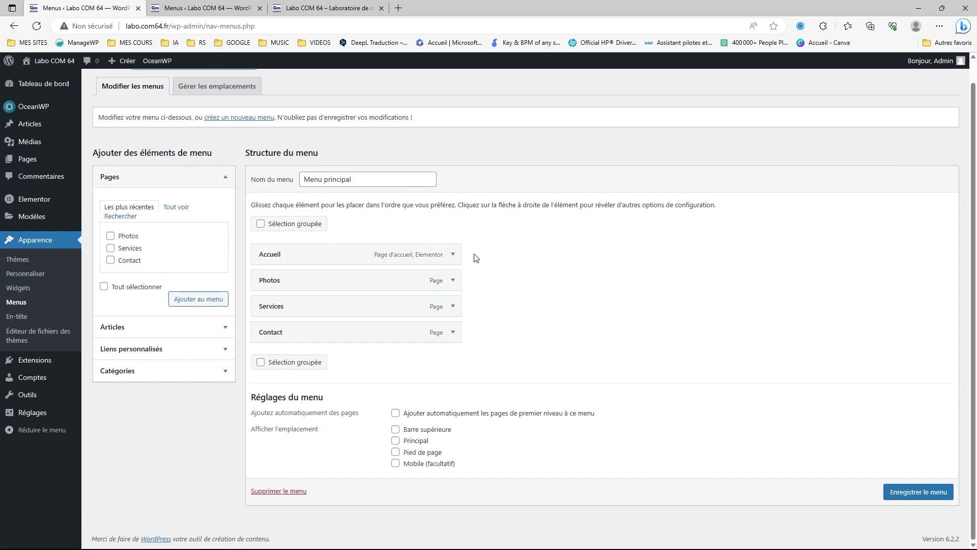
{"action": "left_click", "coordinate": [396, 442]}
{"action": "left_click", "coordinate": [396, 463]}
{"action": "left_click", "coordinate": [913, 493]}
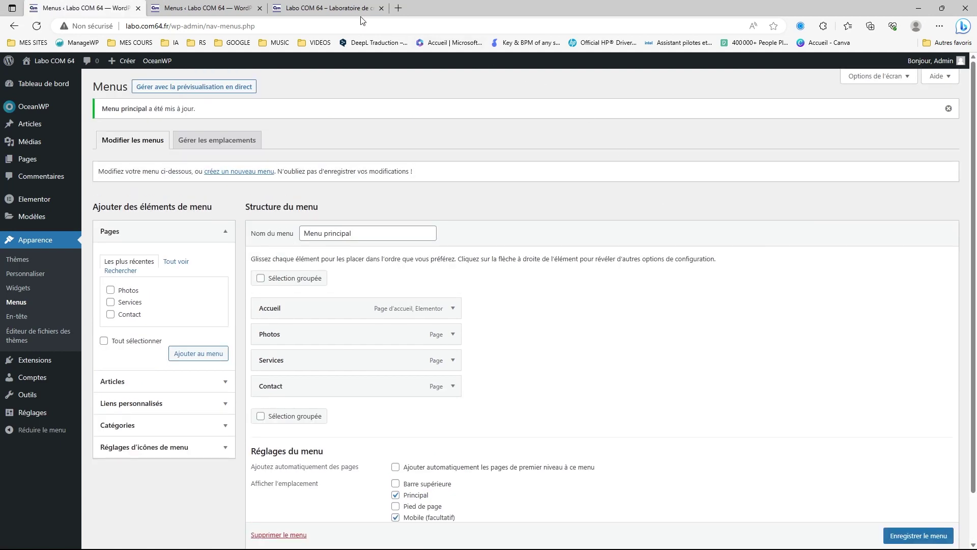
Reload the public site to check the header menu, and return to the menu administration page.
{"action": "left_click", "coordinate": [326, 7]}
{"action": "left_click", "coordinate": [37, 26]}
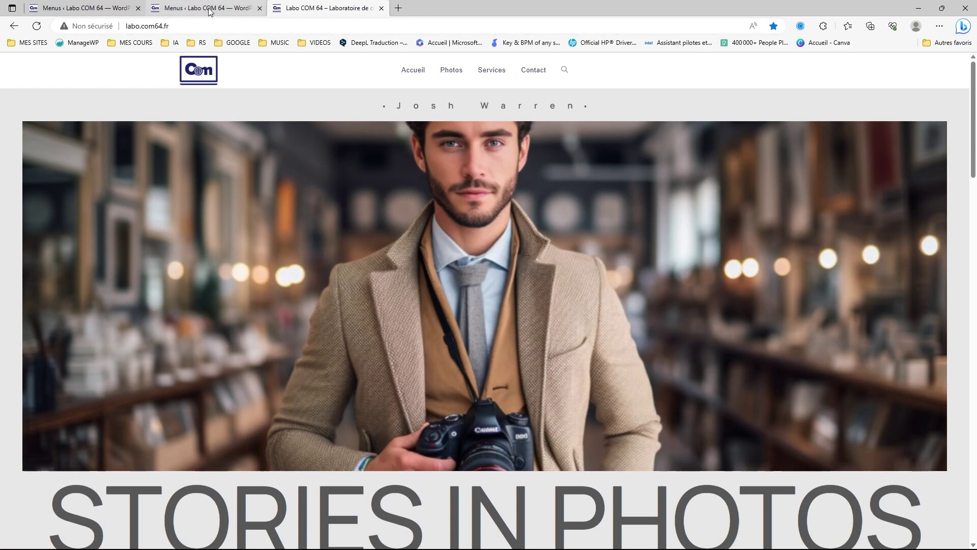
{"action": "left_click", "coordinate": [175, 8]}
{"action": "left_click", "coordinate": [115, 8]}
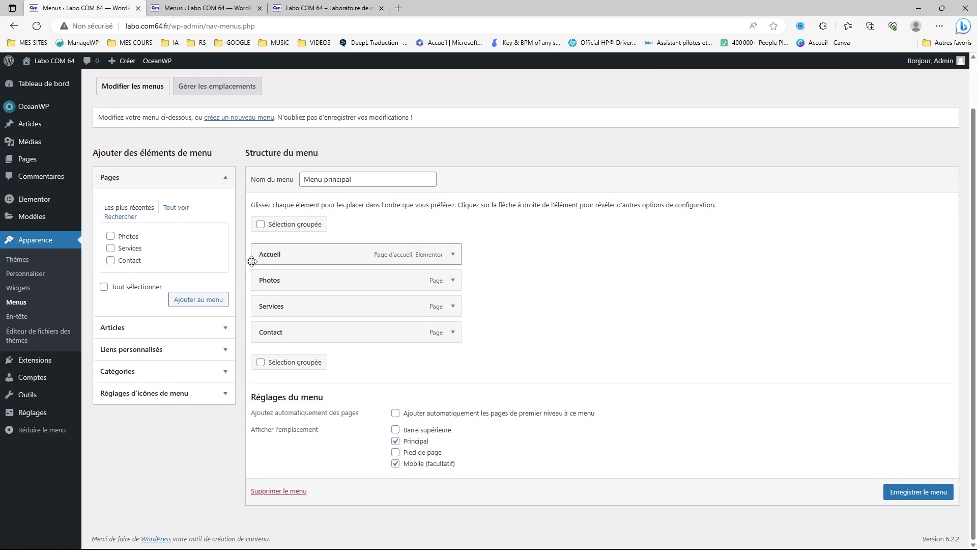
Go to the WordPress dashboard, review the site's header once more and return to reach the appearance options.
{"action": "left_click", "coordinate": [44, 87]}
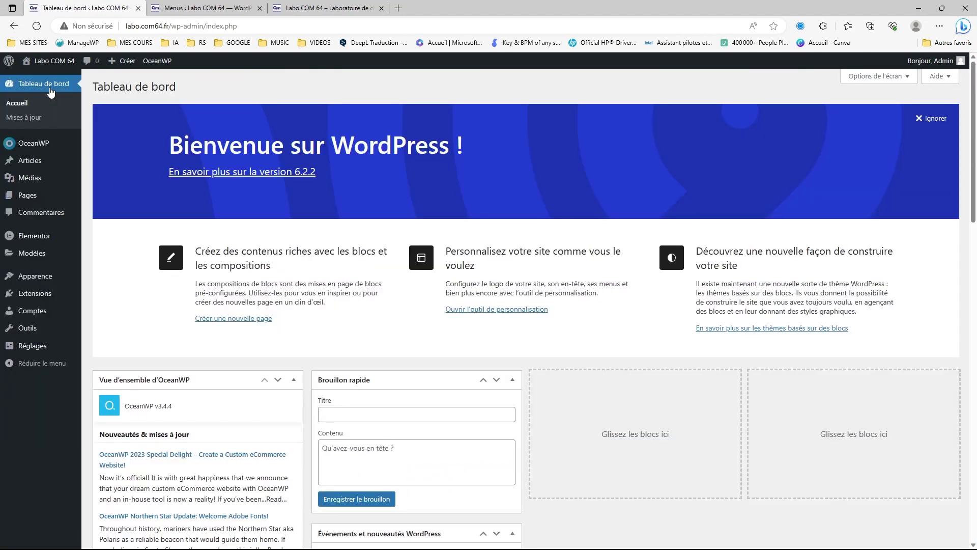
{"action": "left_click", "coordinate": [328, 9]}
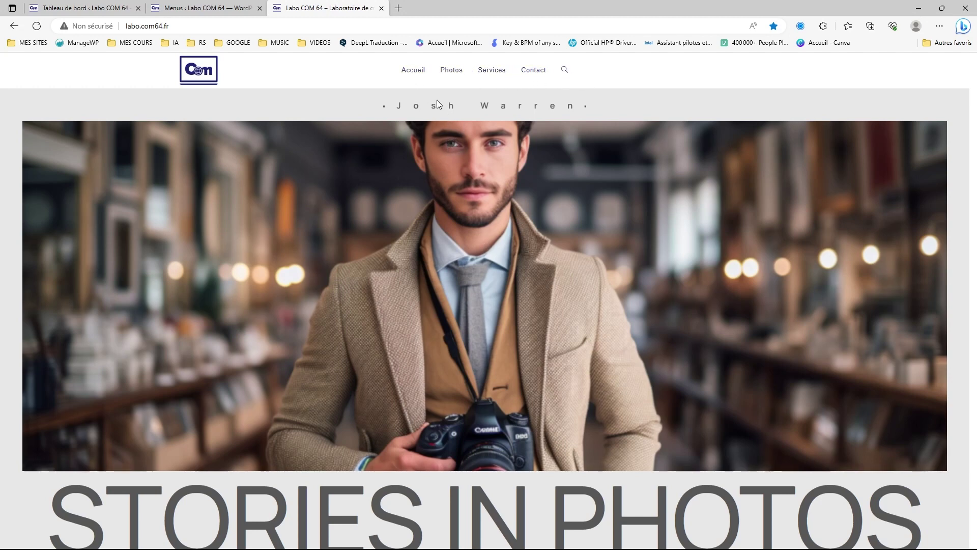
{"action": "left_click", "coordinate": [92, 10]}
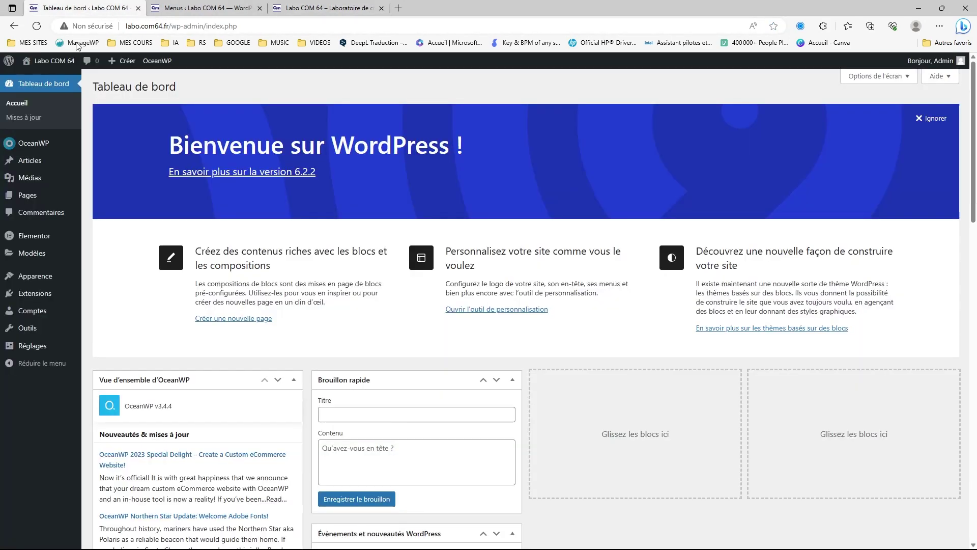
{"action": "mouse_move", "coordinate": [41, 279]}
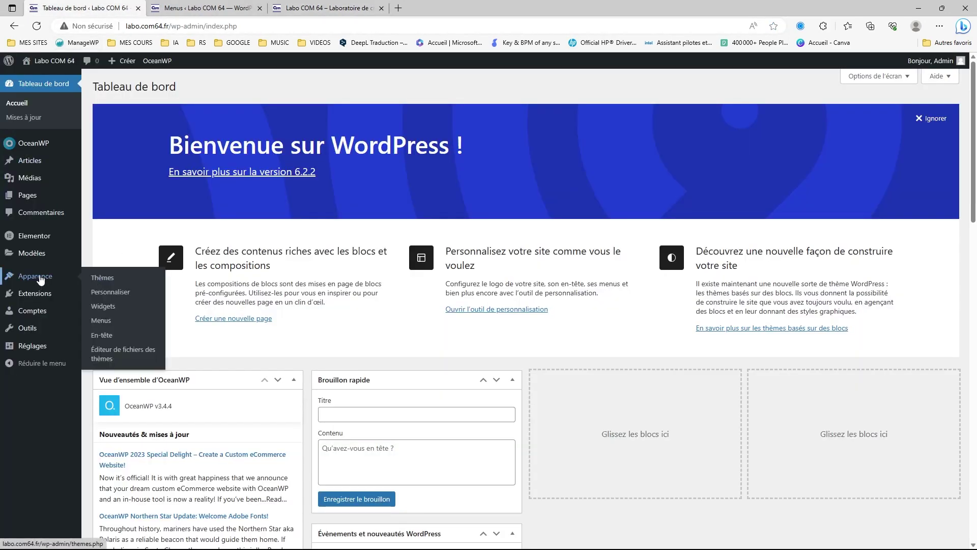
Open the theme customizer (Personnaliser) in a new browser tab and switch to it.
{"action": "right_click", "coordinate": [111, 292]}
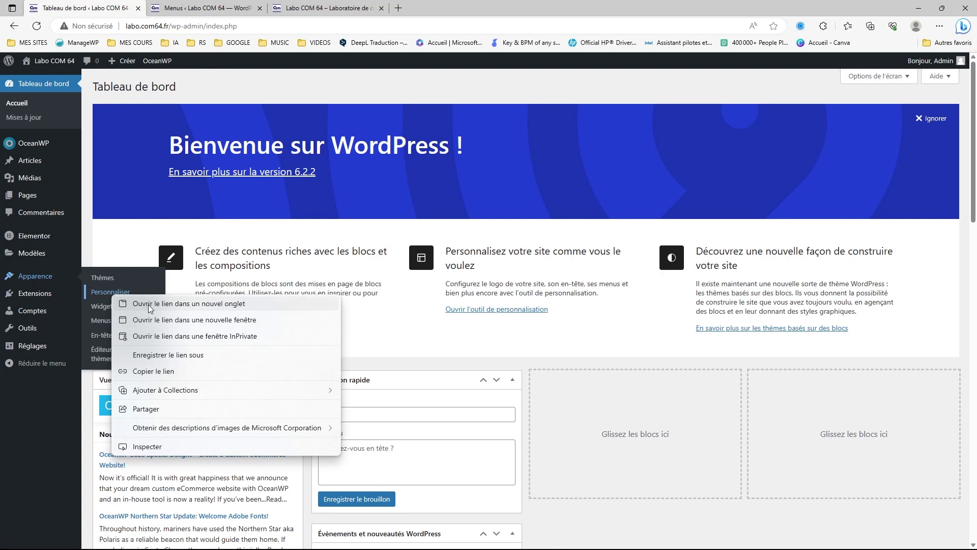
{"action": "left_click", "coordinate": [148, 304]}
{"action": "left_click", "coordinate": [203, 9]}
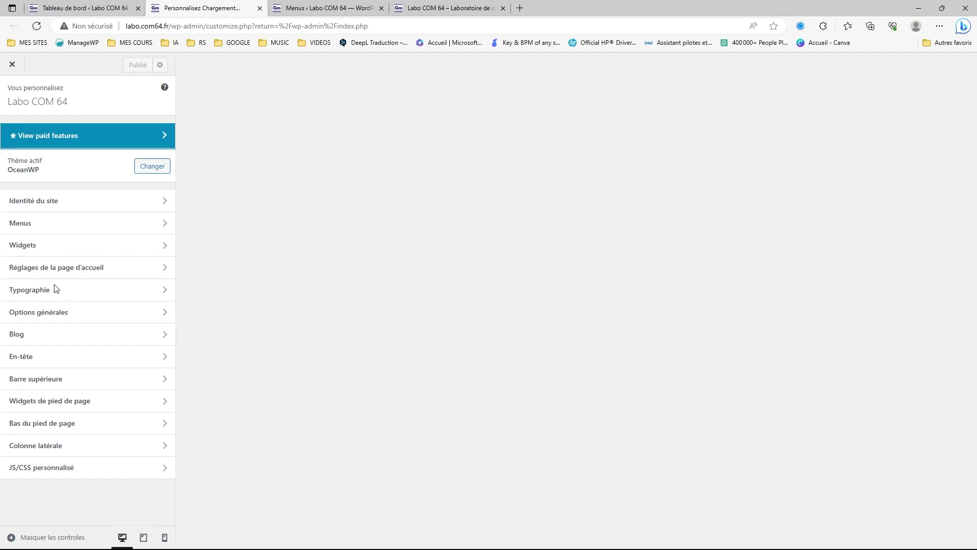
Set the font size of the main menu (Menu principal) to 15px in the typography settings.
{"action": "left_click", "coordinate": [41, 291]}
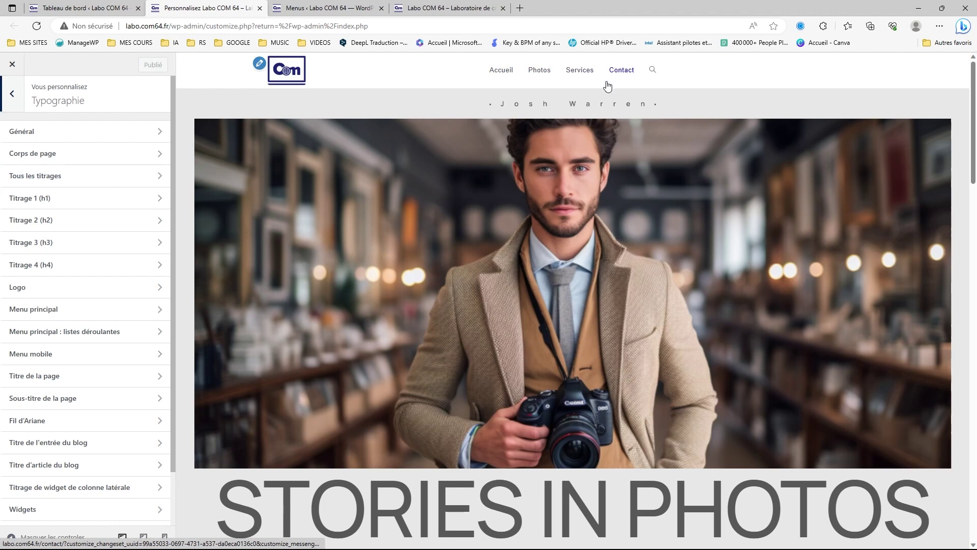
{"action": "left_click", "coordinate": [55, 313]}
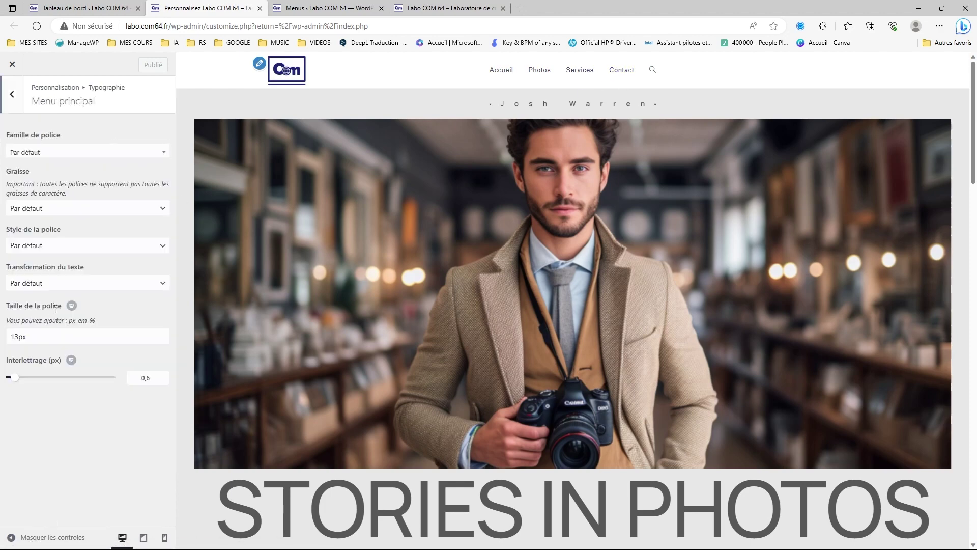
{"action": "left_click", "coordinate": [12, 96]}
{"action": "left_click", "coordinate": [12, 97]}
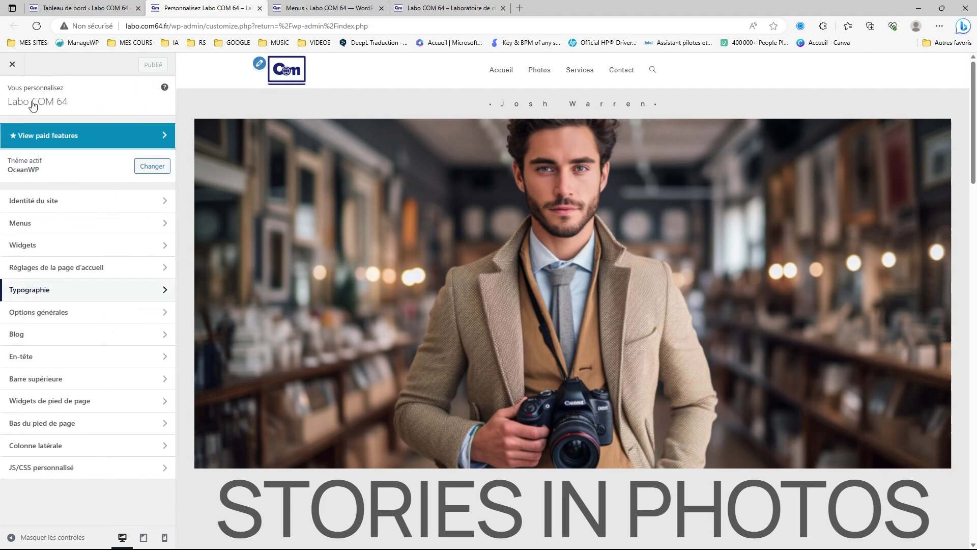
{"action": "left_click", "coordinate": [36, 290]}
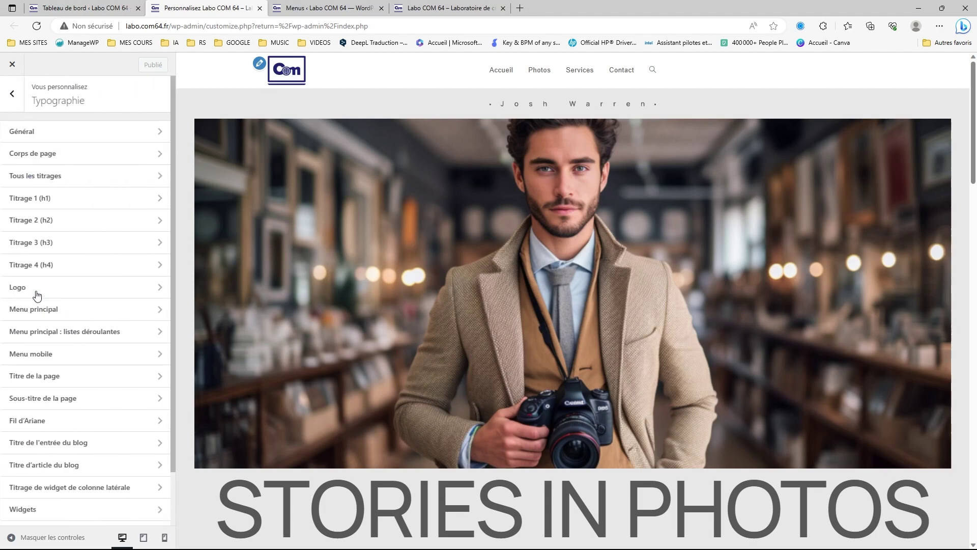
{"action": "left_click", "coordinate": [41, 309]}
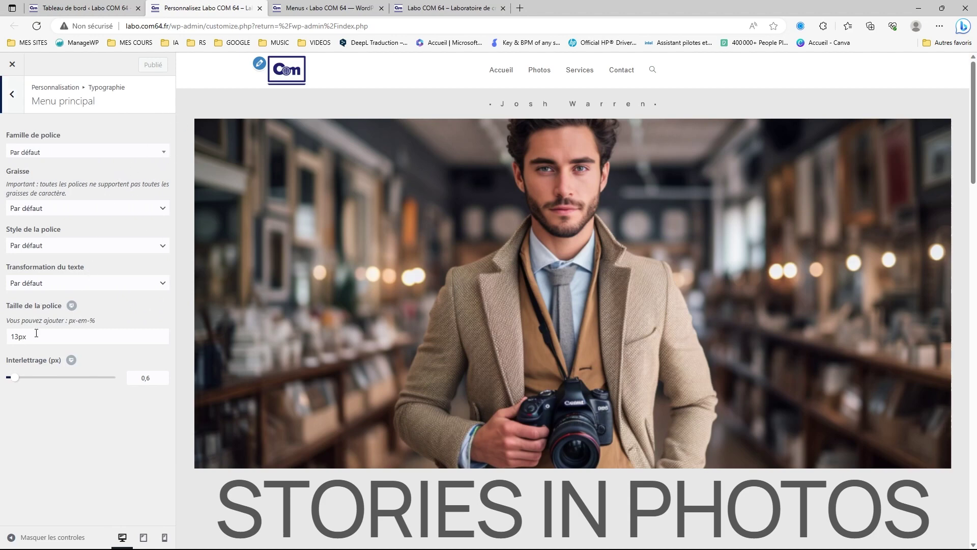
{"action": "left_click_drag", "start_coordinate": [19, 337], "coordinate": [15, 336]}
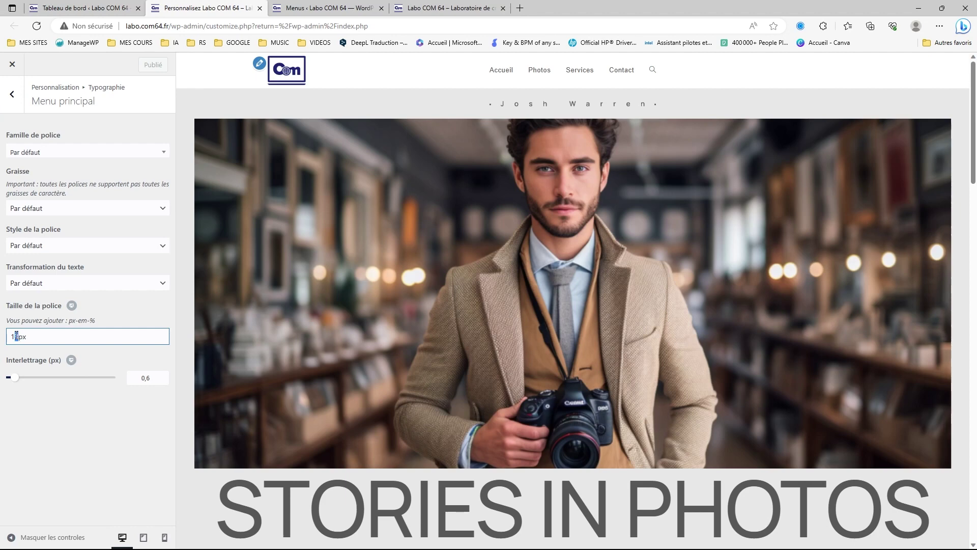
{"action": "type", "text": "6"}
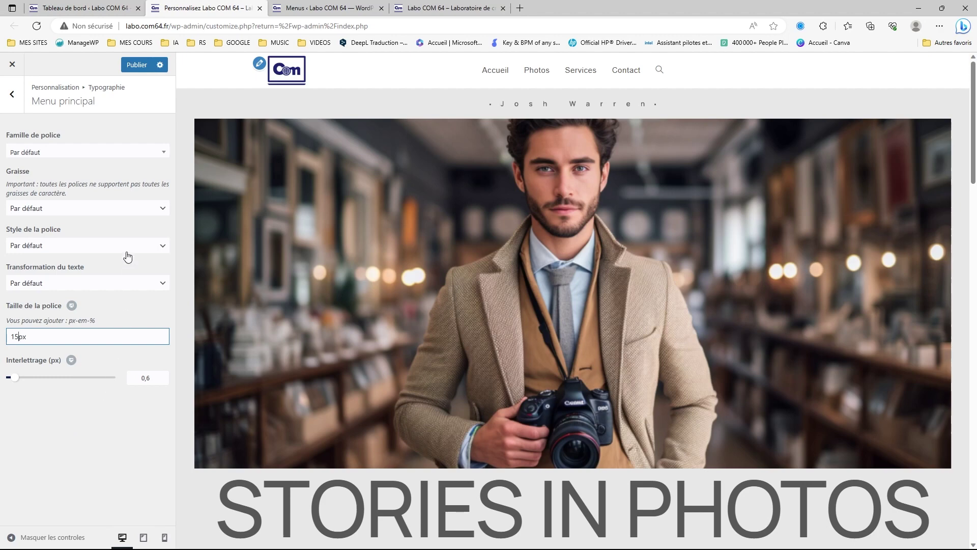
Set the main menu's font family to Alata and its text transformation to Majuscule.
{"action": "left_click", "coordinate": [125, 152]}
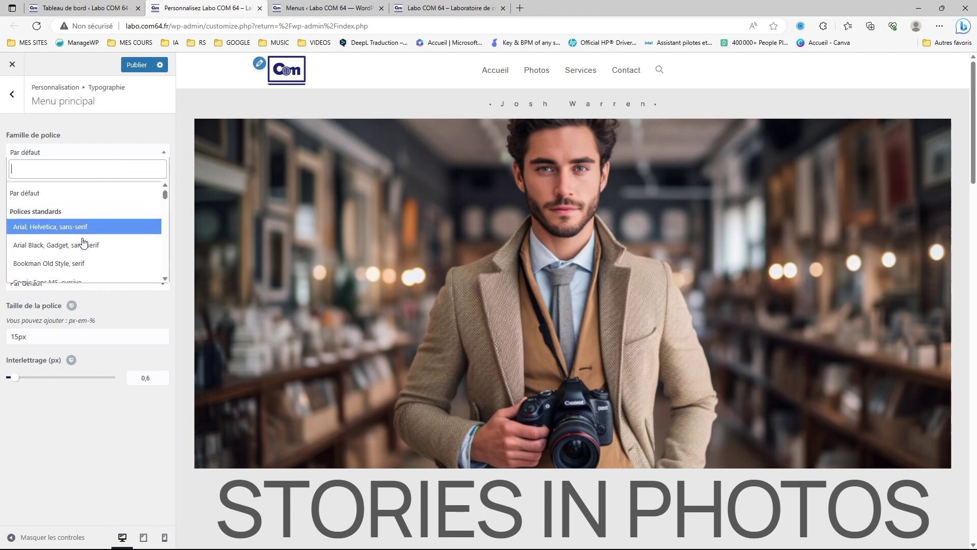
{"action": "scroll", "coordinate": [82, 240], "scroll_direction": "down", "scroll_amount": 4}
{"action": "scroll", "coordinate": [84, 239], "scroll_direction": "down", "scroll_amount": 5}
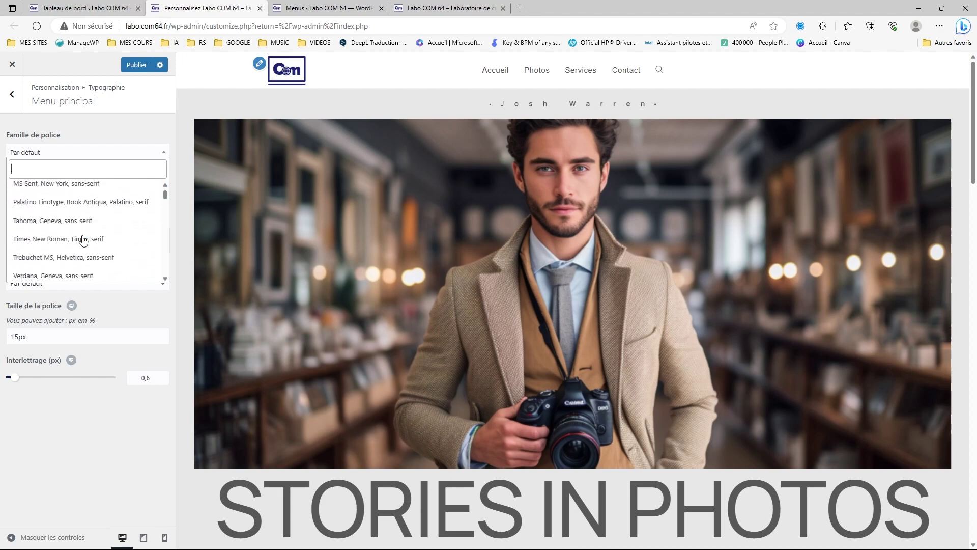
{"action": "scroll", "coordinate": [84, 240], "scroll_direction": "down", "scroll_amount": 5}
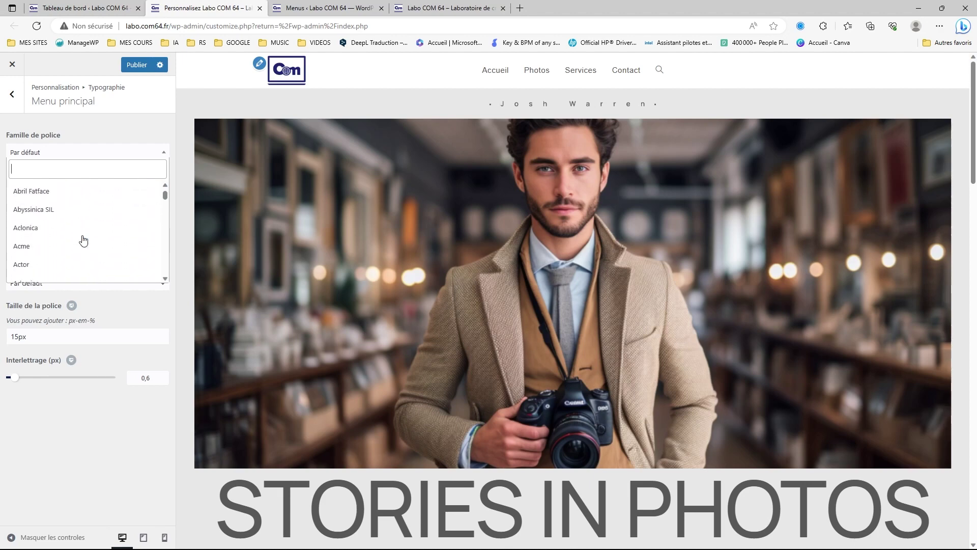
{"action": "scroll", "coordinate": [84, 240], "scroll_direction": "down", "scroll_amount": 3}
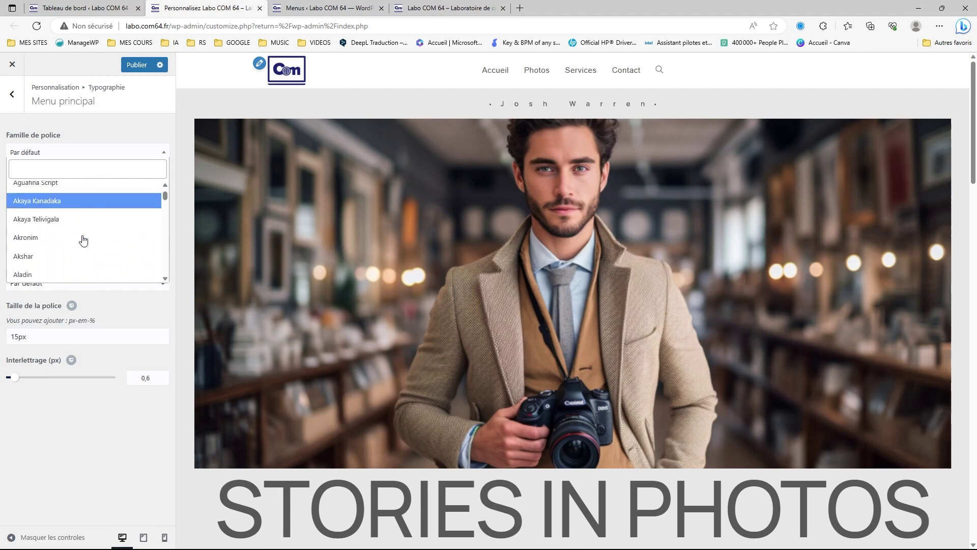
{"action": "left_click", "coordinate": [54, 238]}
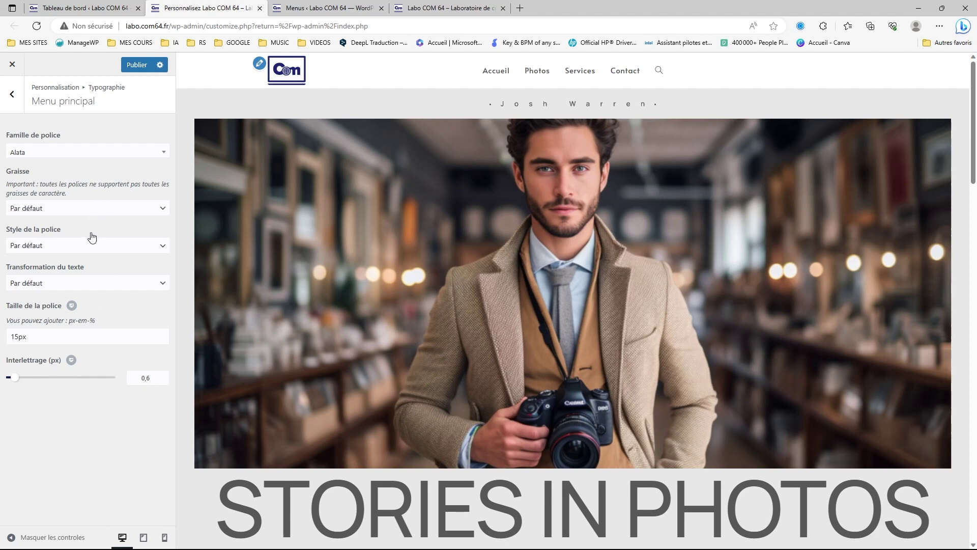
{"action": "left_click", "coordinate": [80, 288]}
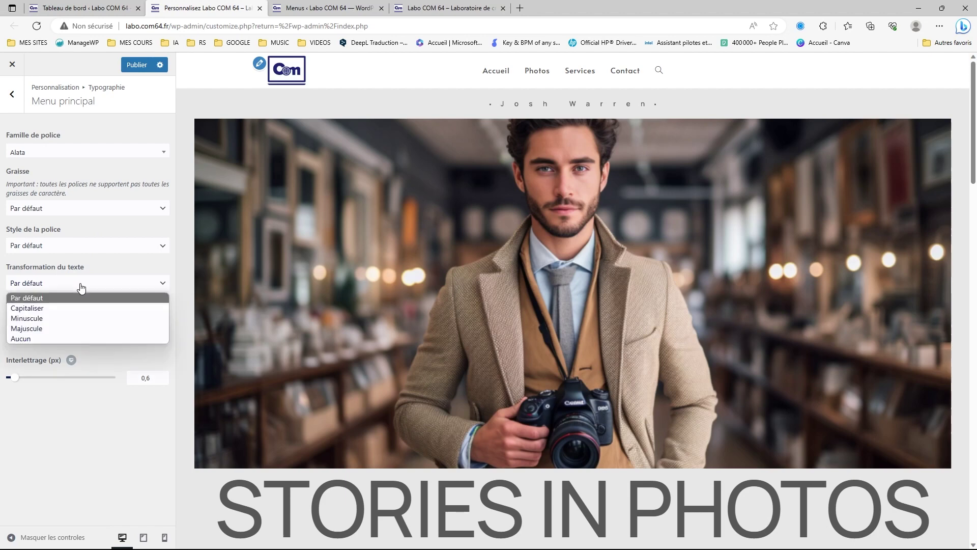
{"action": "left_click", "coordinate": [50, 329]}
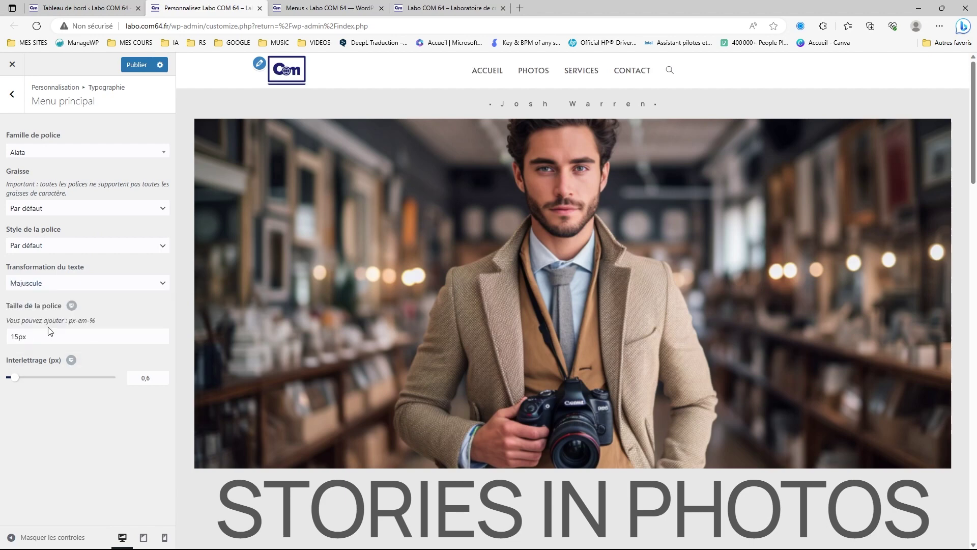
Set the main menu's font weight to Medium - 500 and publish the customizer changes.
{"action": "left_click", "coordinate": [97, 208]}
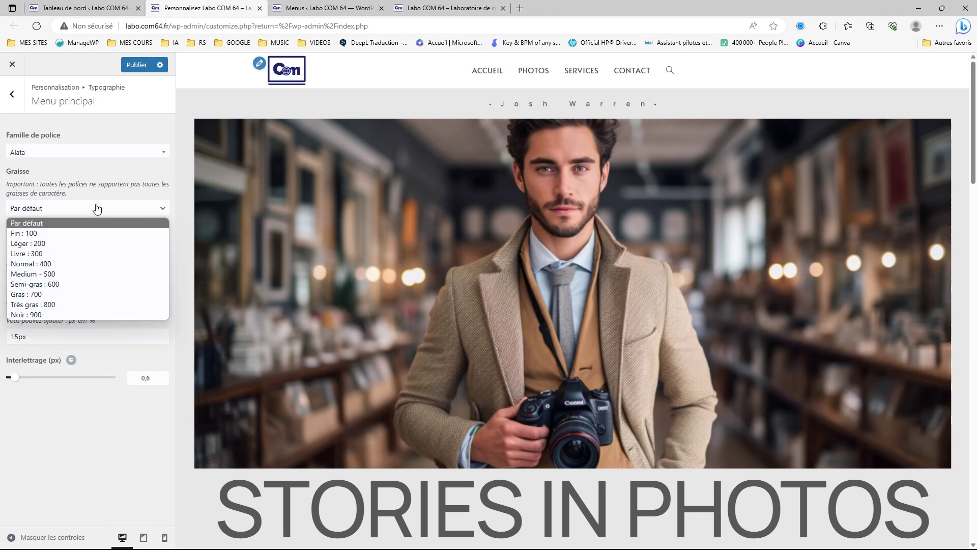
{"action": "left_click", "coordinate": [68, 294]}
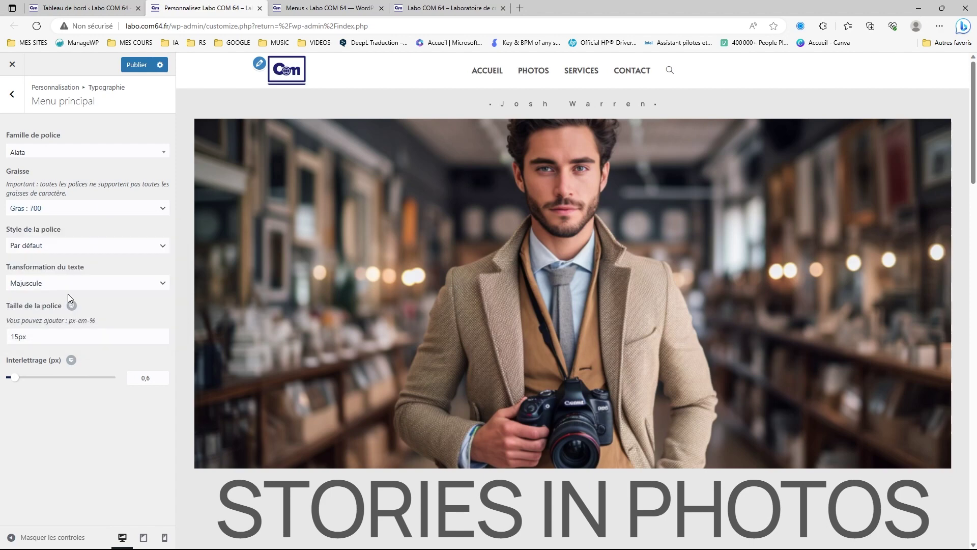
{"action": "left_click", "coordinate": [70, 208]}
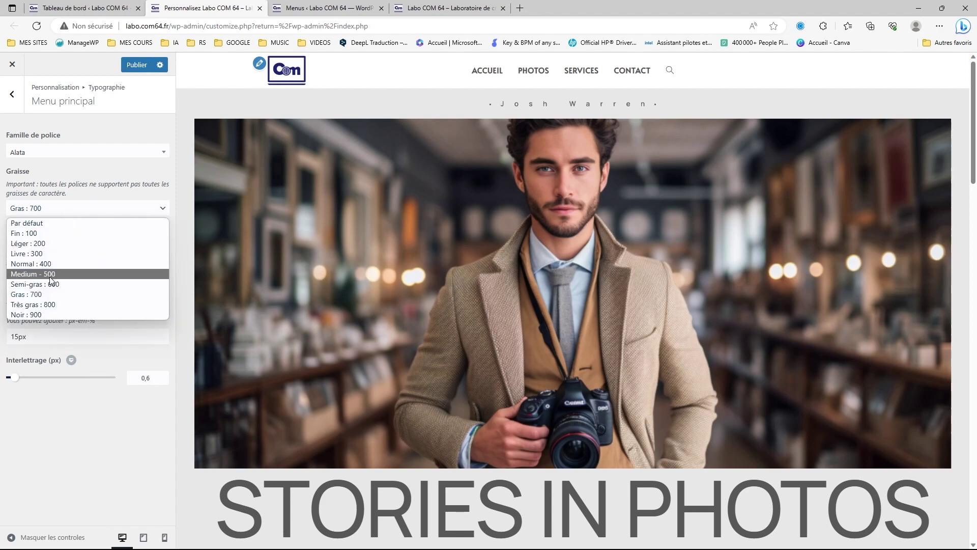
{"action": "left_click", "coordinate": [50, 274]}
{"action": "left_click", "coordinate": [71, 211]}
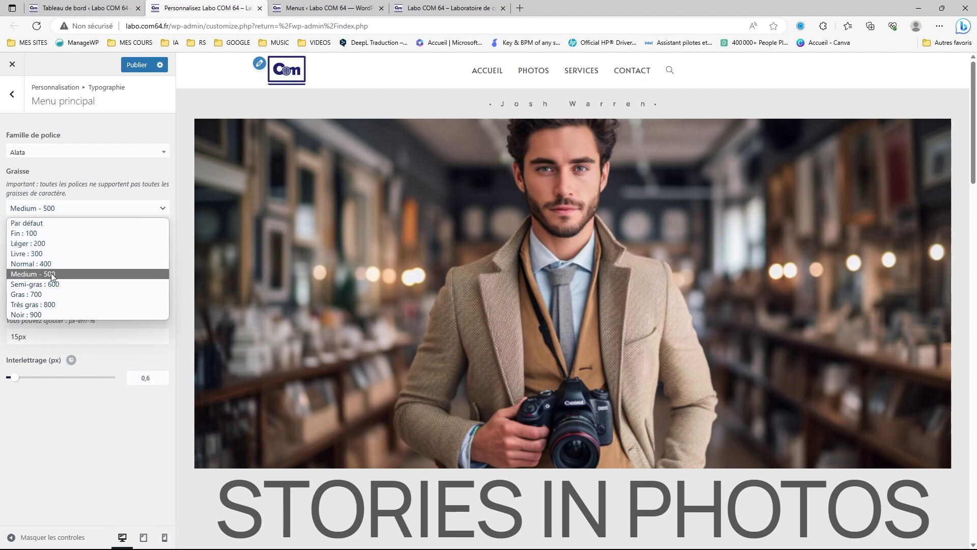
{"action": "left_click", "coordinate": [44, 416]}
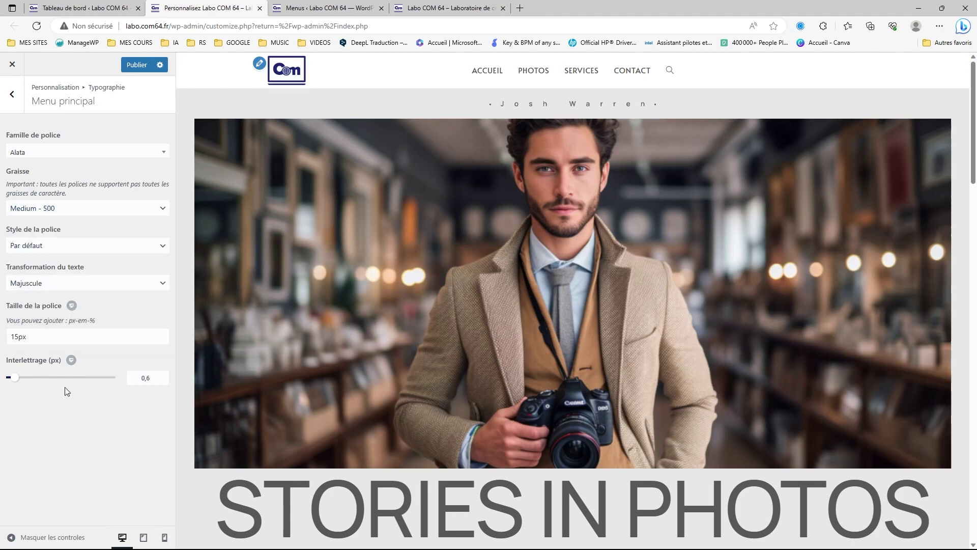
{"action": "left_click", "coordinate": [135, 65]}
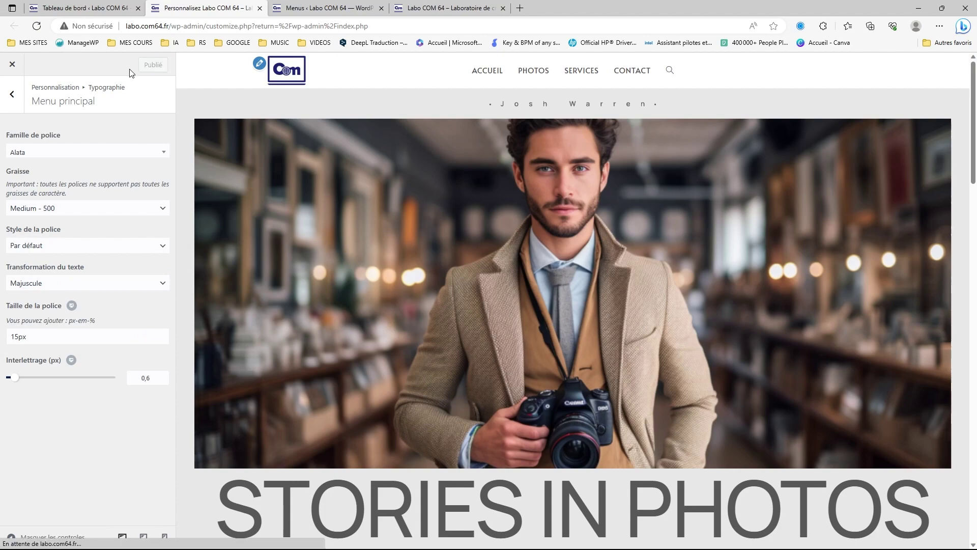
Reload the live site's home page and review the menu styling and the page content down to the footer.
{"action": "left_click", "coordinate": [428, 8]}
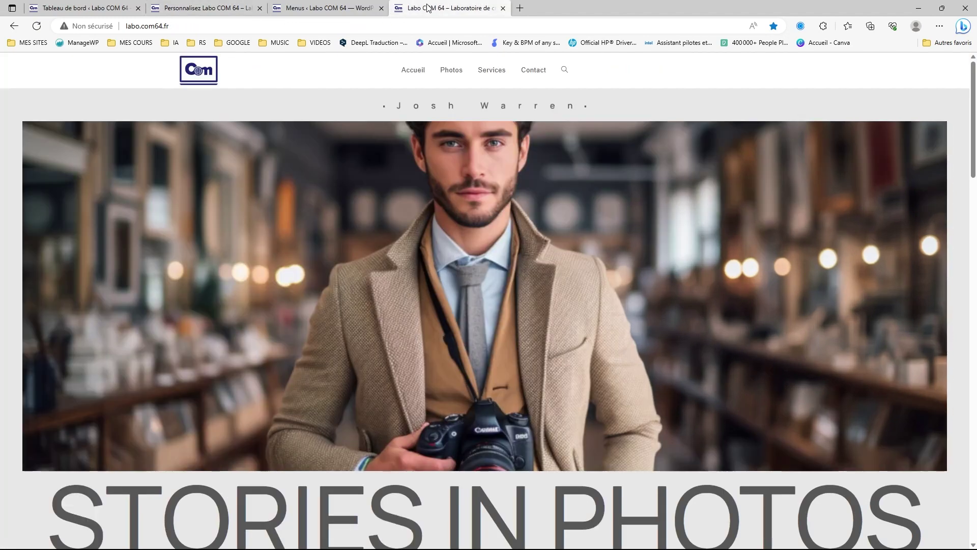
{"action": "left_click", "coordinate": [36, 26]}
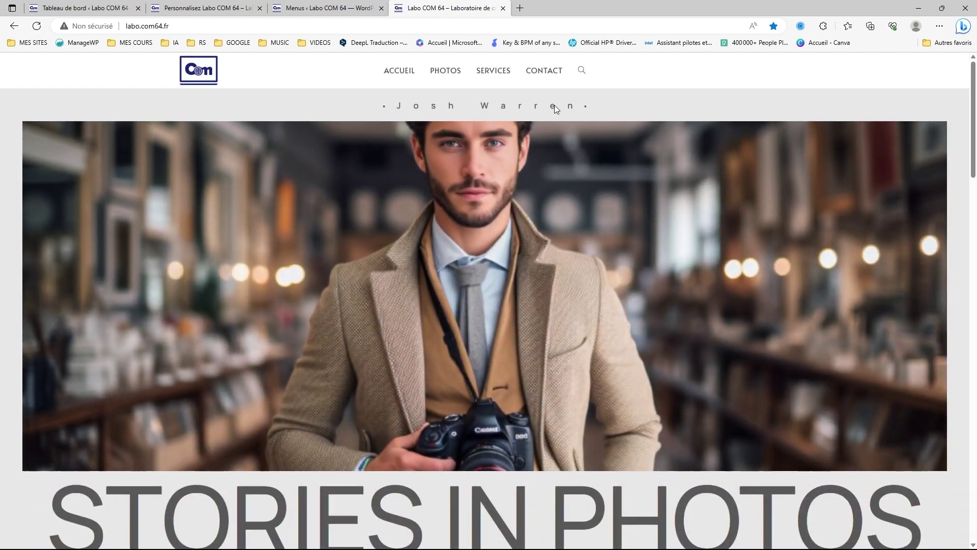
{"action": "scroll", "coordinate": [461, 277], "scroll_direction": "down", "scroll_amount": 2}
{"action": "scroll", "coordinate": [461, 276], "scroll_direction": "up", "scroll_amount": 2}
{"action": "scroll", "coordinate": [461, 277], "scroll_direction": "down", "scroll_amount": 5}
{"action": "scroll", "coordinate": [464, 280], "scroll_direction": "down", "scroll_amount": 12}
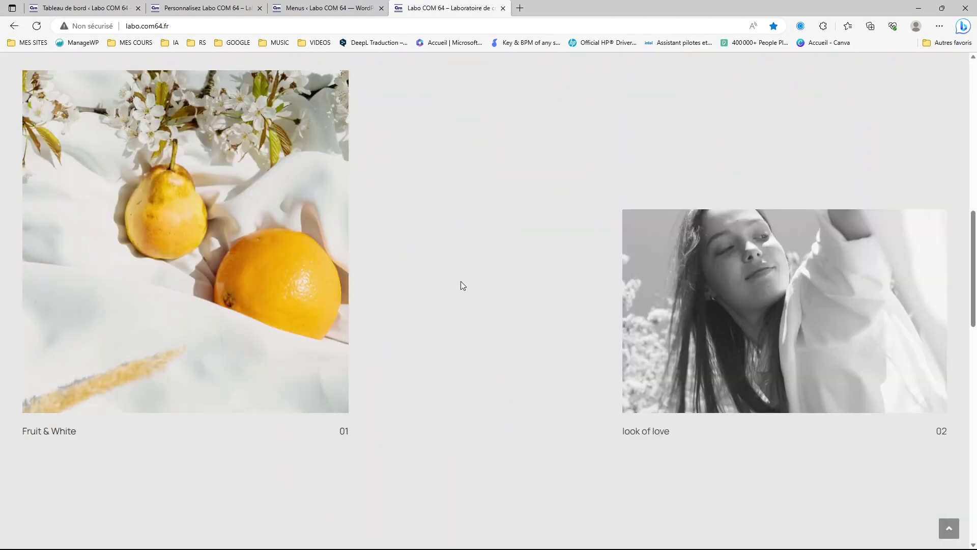
{"action": "scroll", "coordinate": [460, 282], "scroll_direction": "down", "scroll_amount": 10}
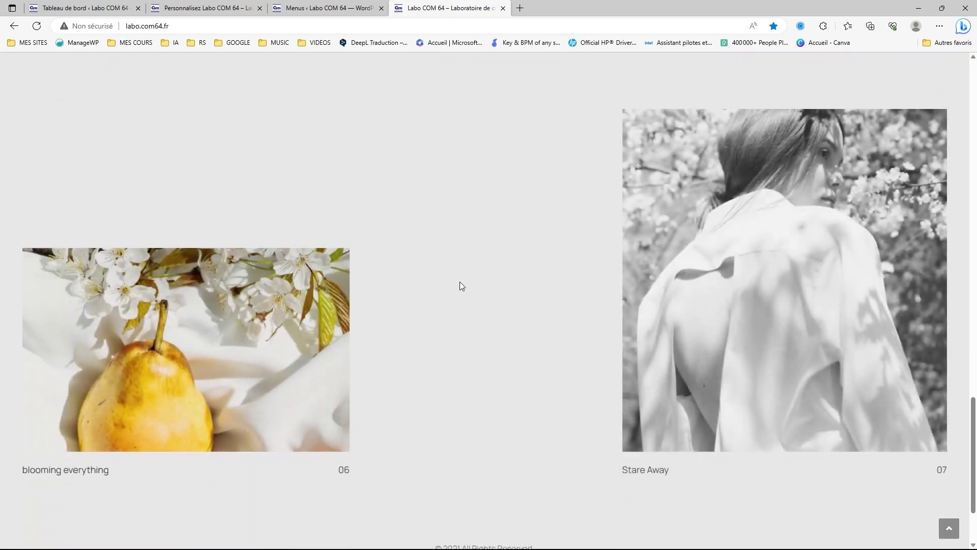
{"action": "scroll", "coordinate": [448, 326], "scroll_direction": "up", "scroll_amount": 20}
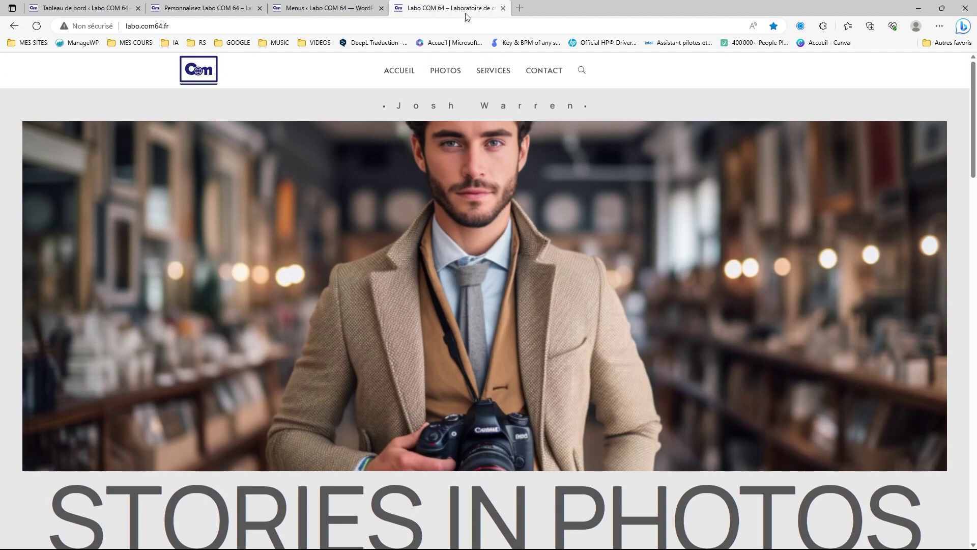
From the dashboard's page list, open the Accueil page for editing with Elementor in a new browser tab.
{"action": "left_click", "coordinate": [81, 7]}
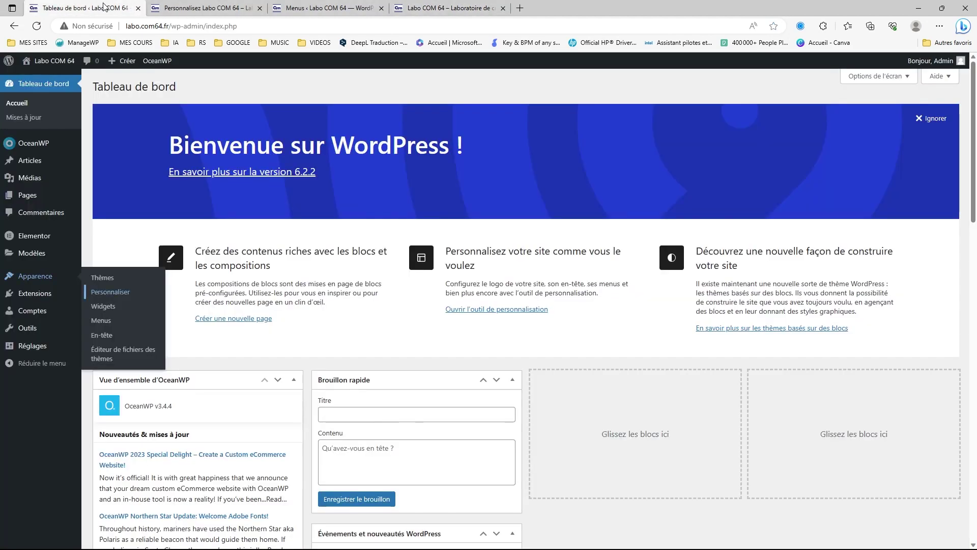
{"action": "right_click", "coordinate": [29, 196]}
{"action": "left_click", "coordinate": [81, 205]}
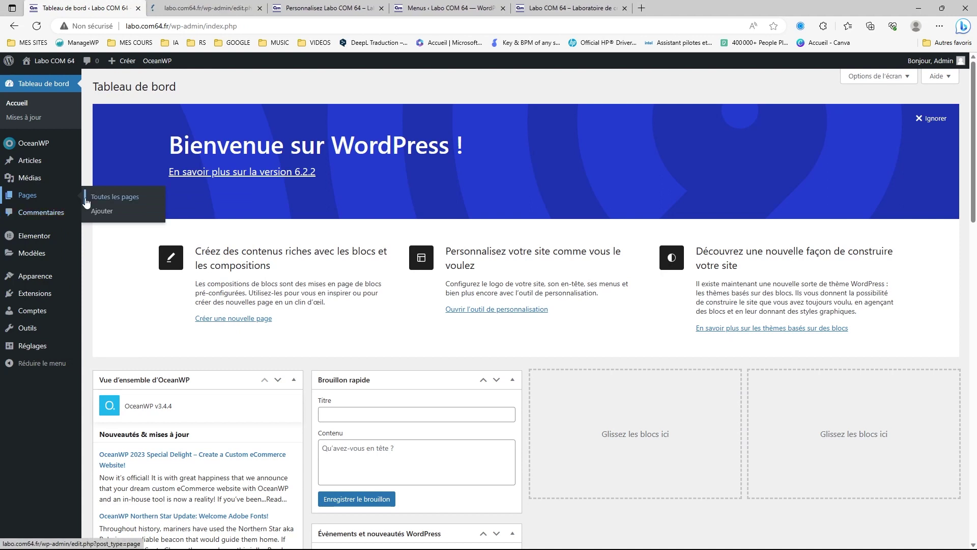
{"action": "left_click", "coordinate": [202, 9]}
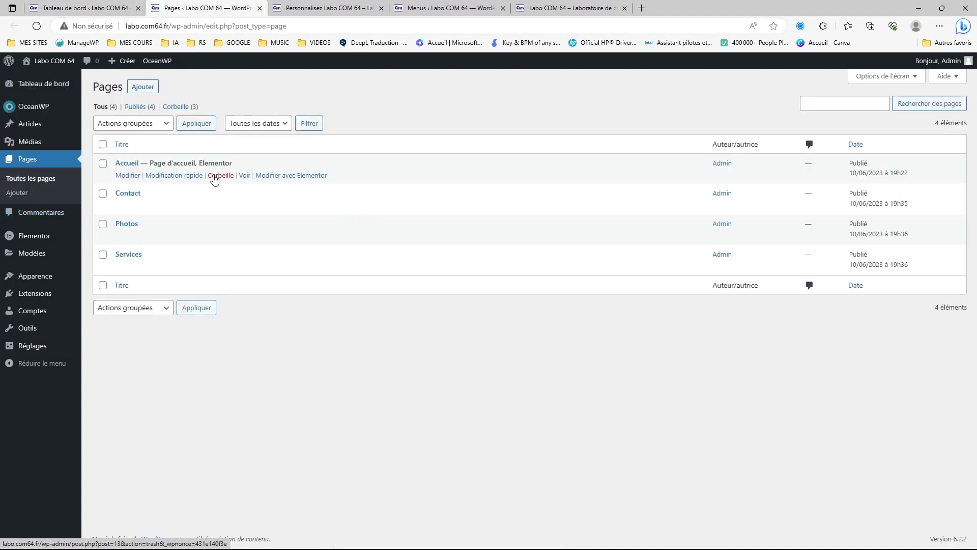
{"action": "right_click", "coordinate": [286, 178]}
{"action": "left_click", "coordinate": [323, 185]}
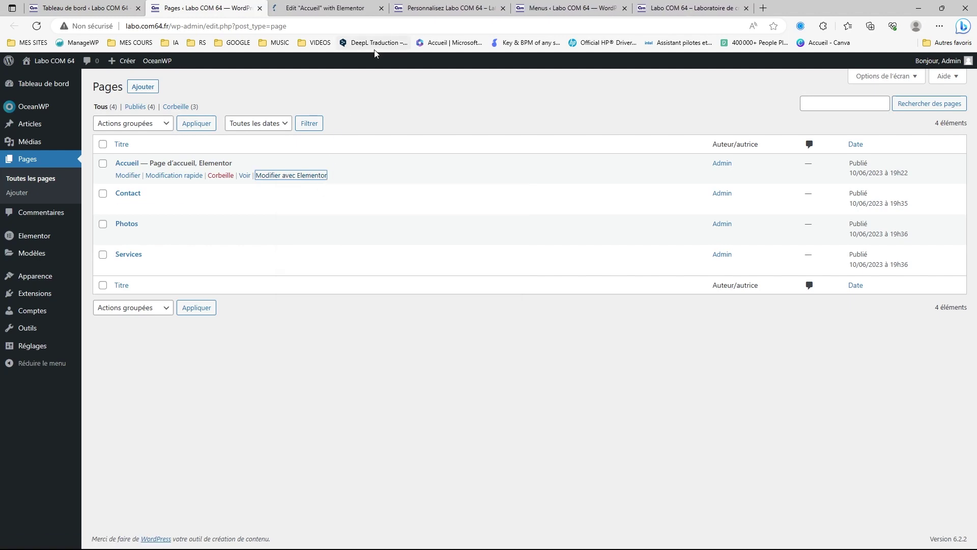
{"action": "left_click", "coordinate": [323, 11]}
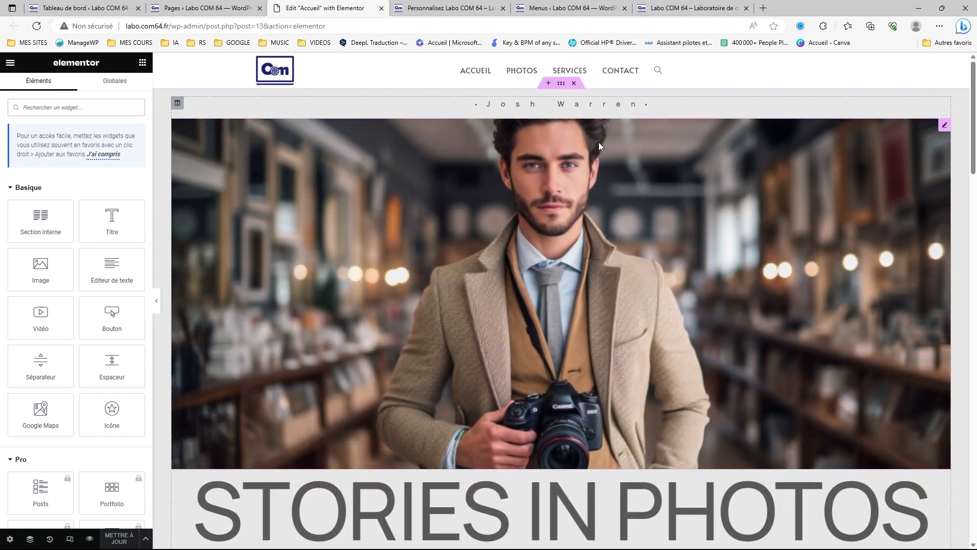
{"action": "left_click", "coordinate": [946, 104]}
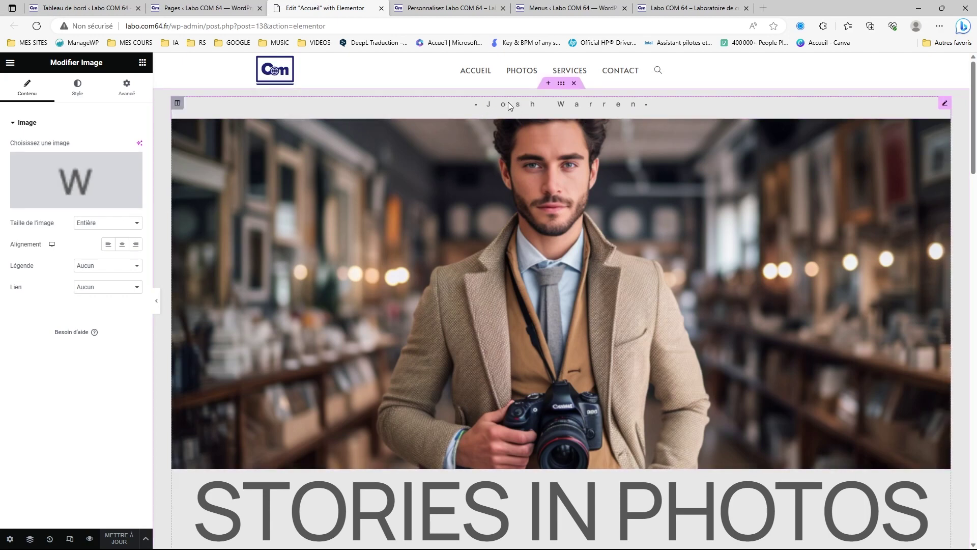
{"action": "left_click", "coordinate": [74, 192]}
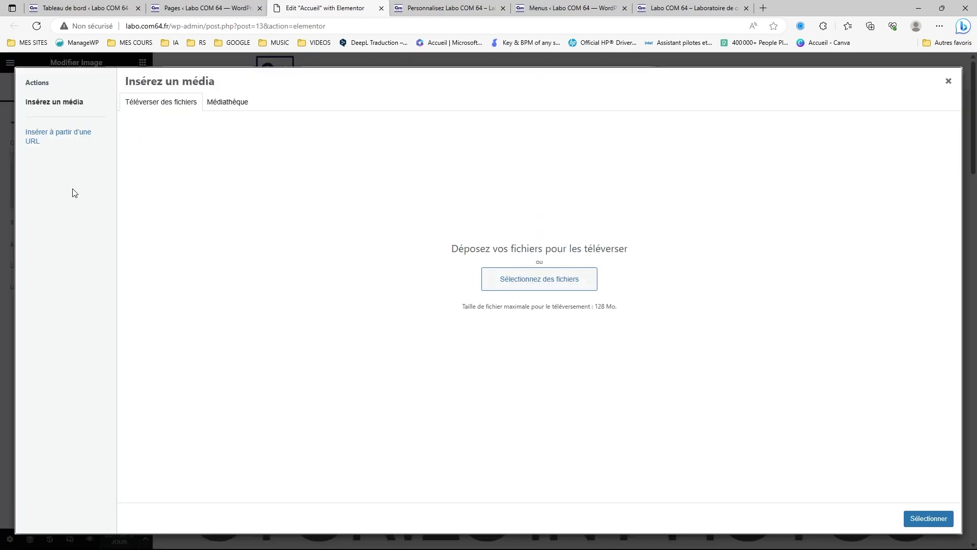
{"action": "left_click", "coordinate": [239, 104]}
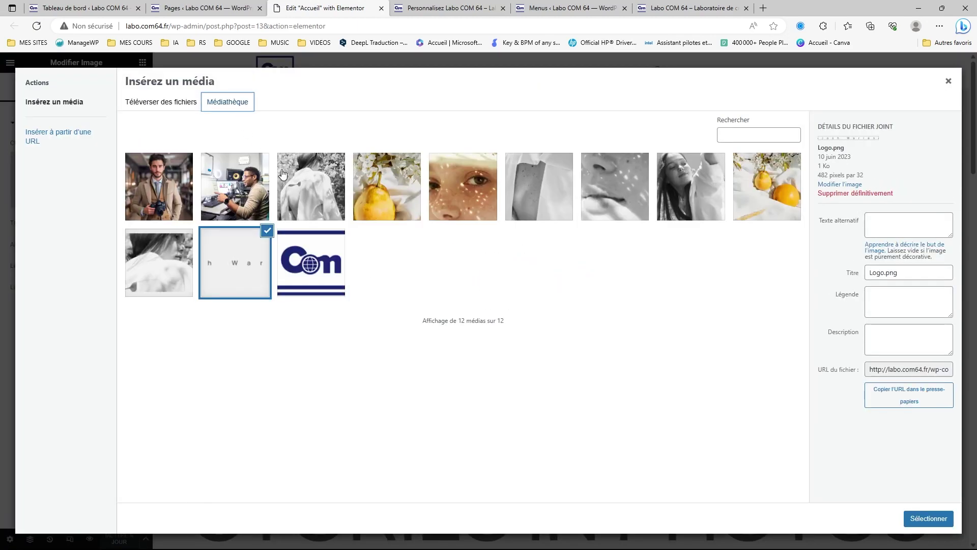
{"action": "left_click", "coordinate": [948, 82]}
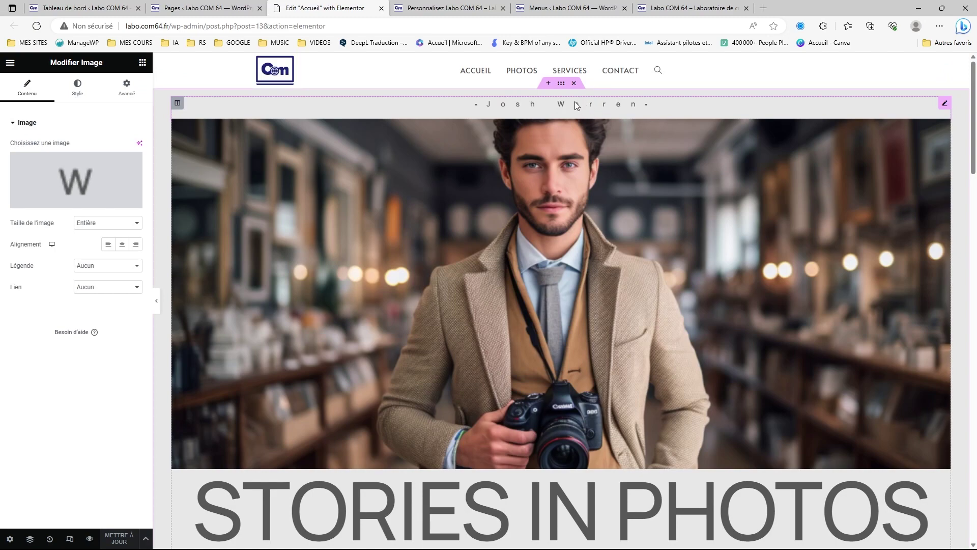
Clear the picture from the text-logo image widget above the hero photo and delete that widget.
{"action": "scroll", "coordinate": [547, 240], "scroll_direction": "down", "scroll_amount": 2}
{"action": "scroll", "coordinate": [548, 244], "scroll_direction": "up", "scroll_amount": 2}
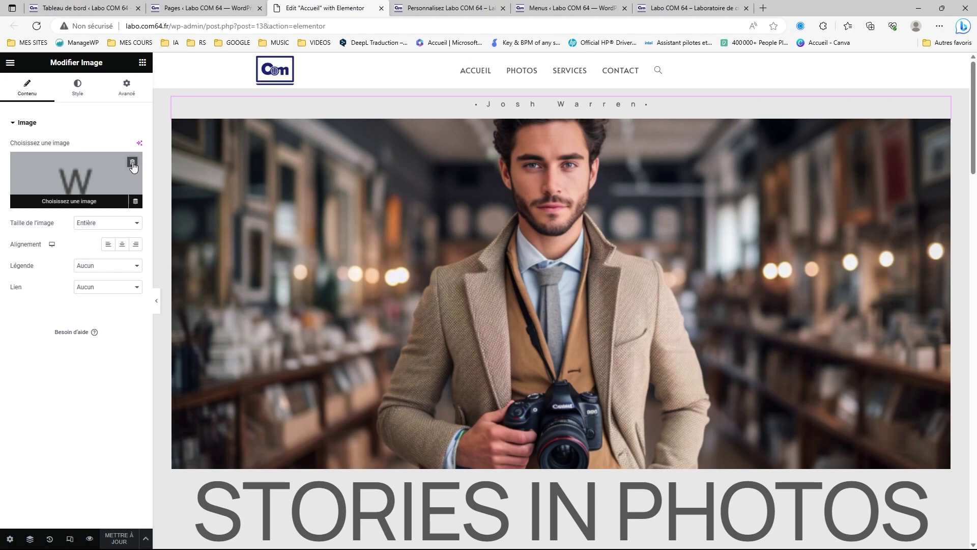
{"action": "left_click", "coordinate": [133, 163]}
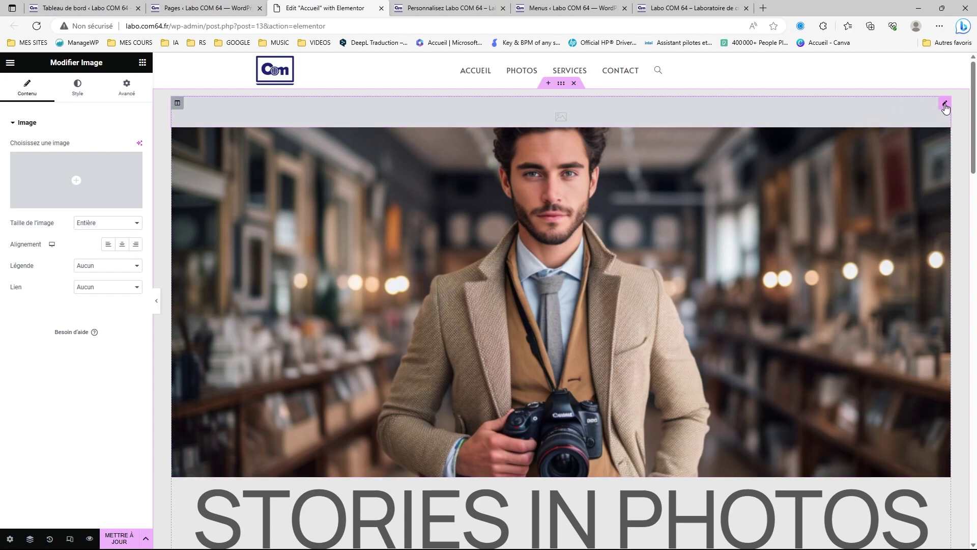
{"action": "right_click", "coordinate": [945, 103]}
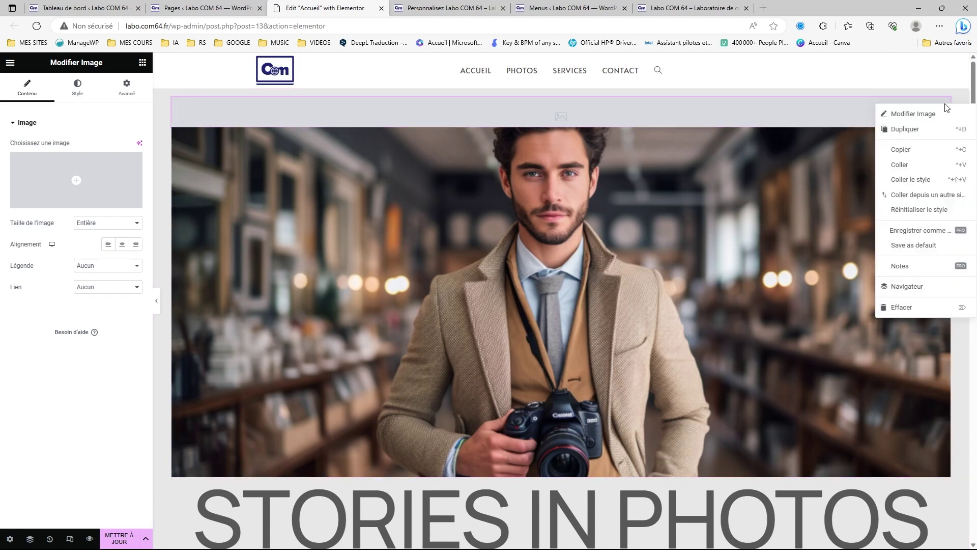
{"action": "left_click", "coordinate": [908, 308]}
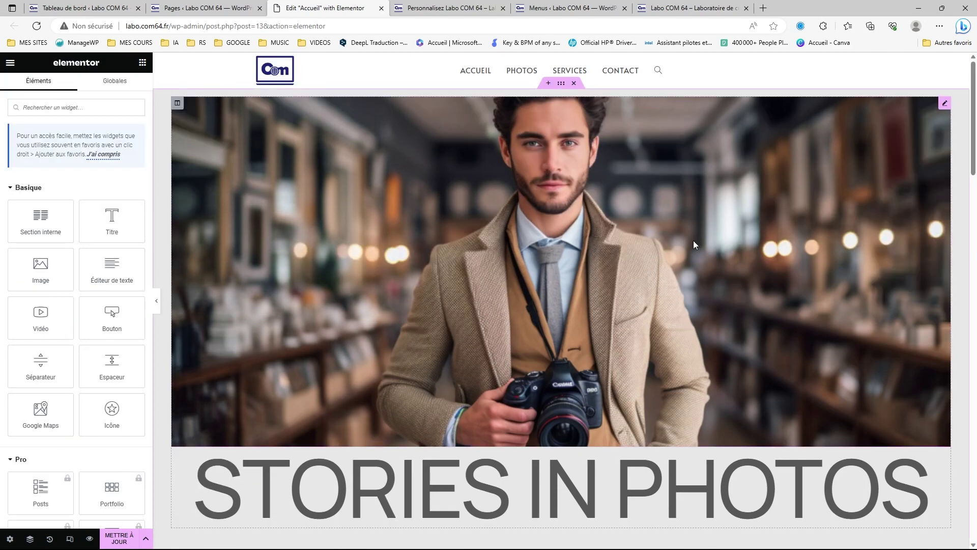
Change the large heading below the hero photo to "Le Labo Com 64" and update the page.
{"action": "scroll", "coordinate": [657, 234], "scroll_direction": "down", "scroll_amount": 3}
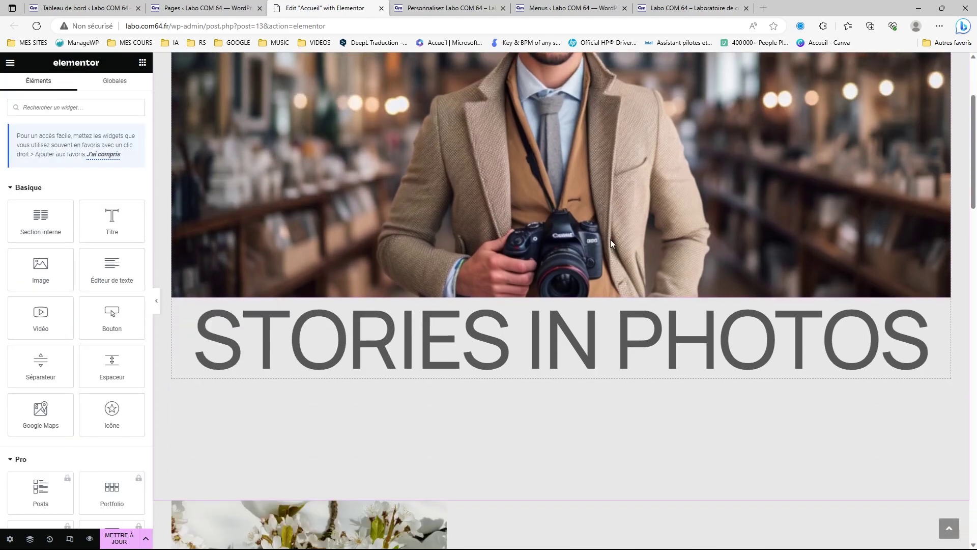
{"action": "left_click", "coordinate": [615, 351]}
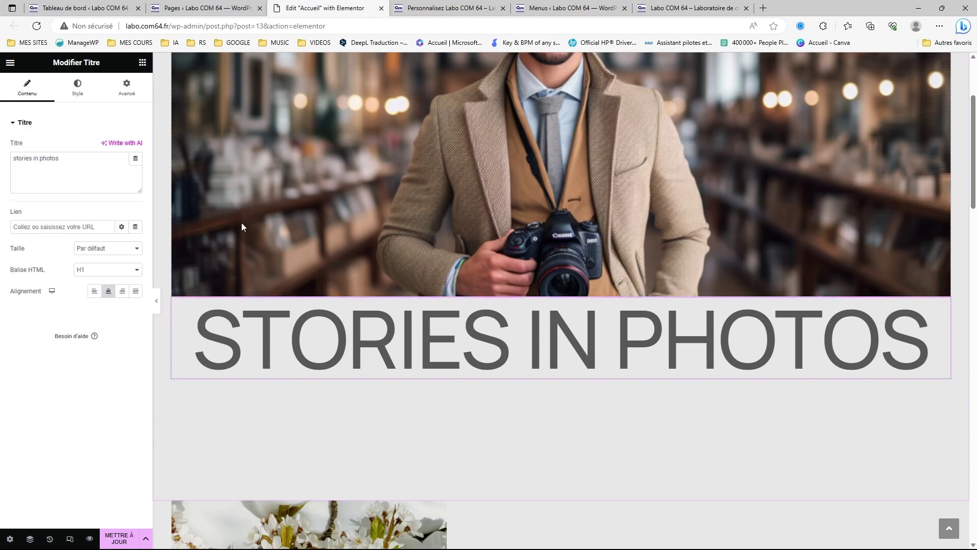
{"action": "left_click_drag", "start_coordinate": [69, 164], "coordinate": [2, 160]}
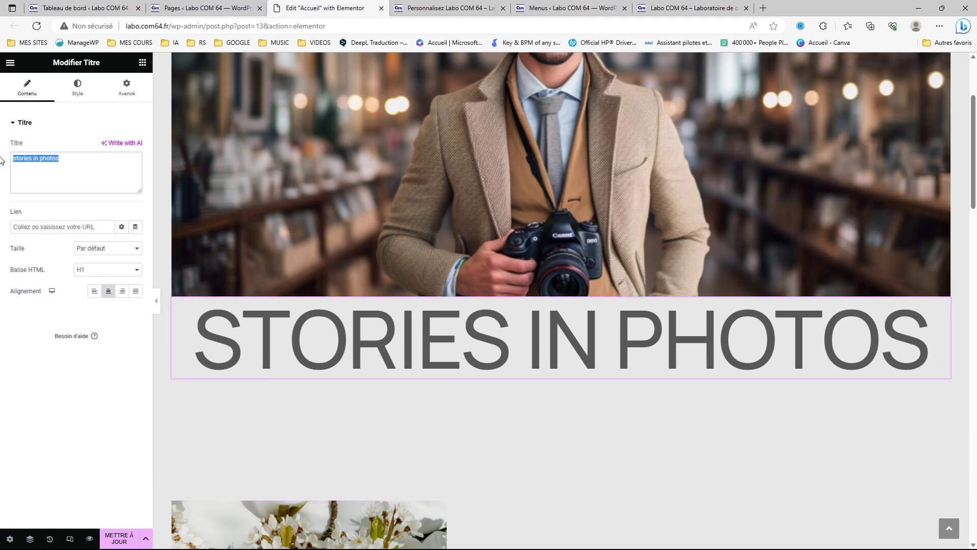
{"action": "type", "text": "L"}
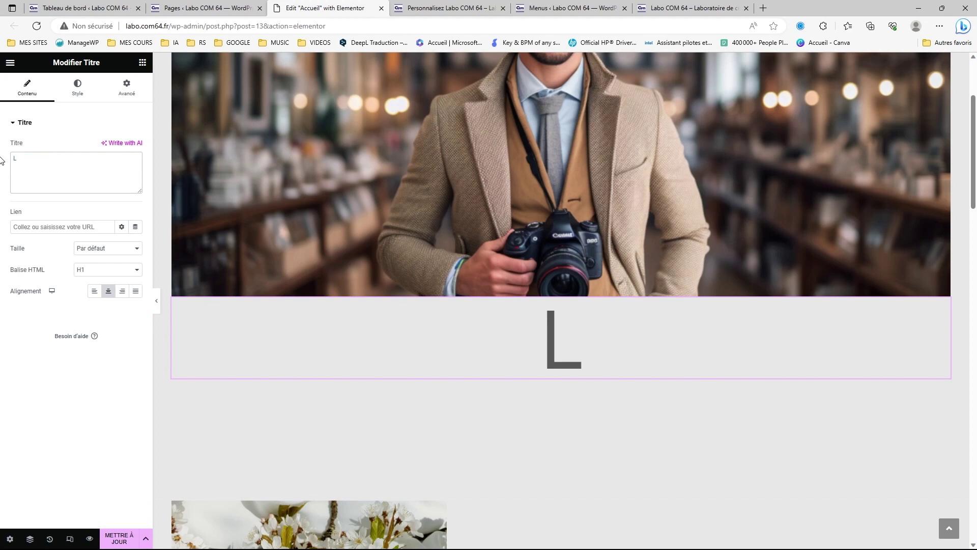
{"action": "type", "text": "e La"}
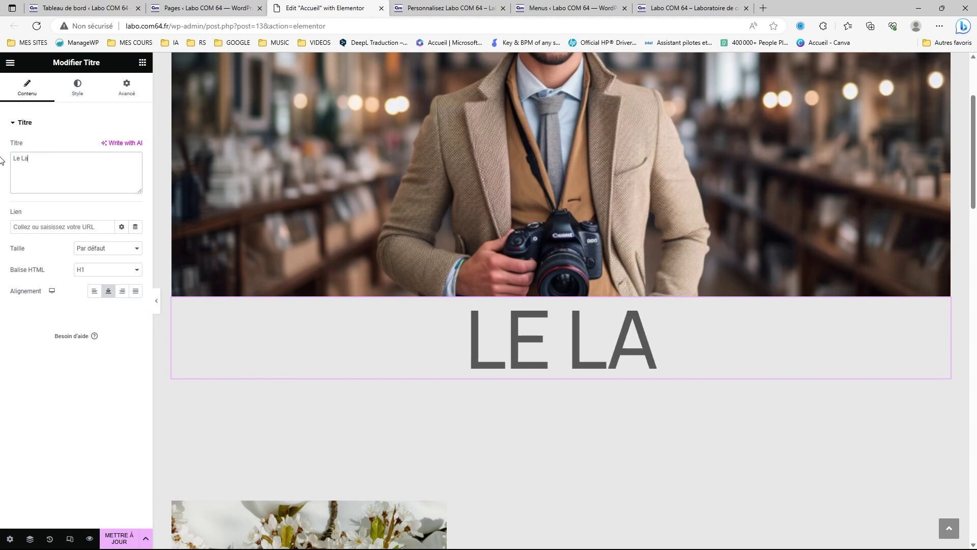
{"action": "type", "text": "bo COm"}
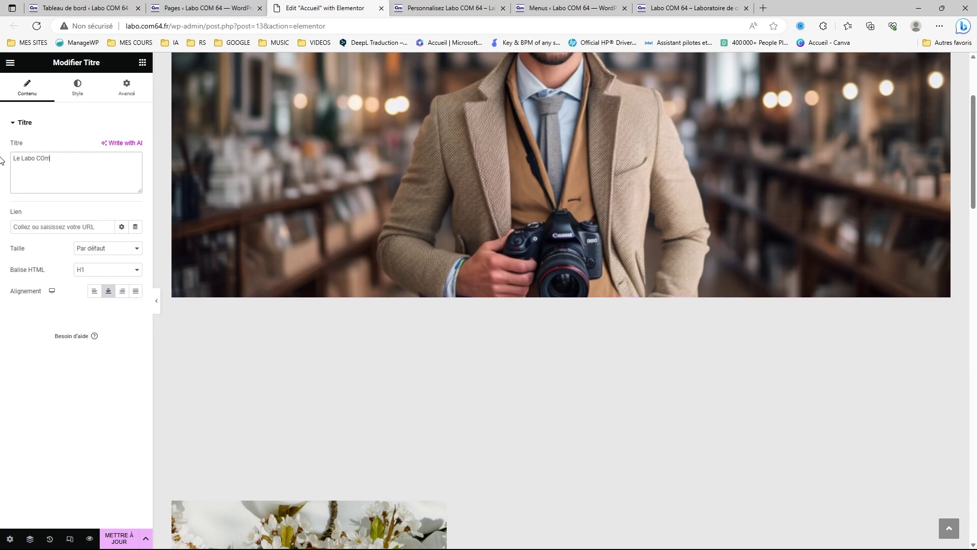
{"action": "type", "text": " 64"}
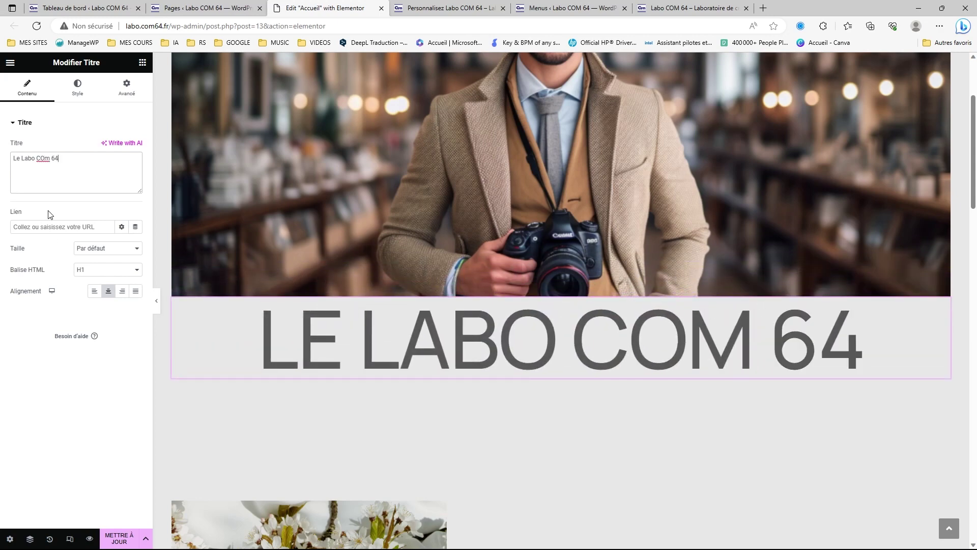
{"action": "left_click", "coordinate": [42, 160]}
{"action": "key", "text": "BackSpace"}
{"action": "type", "text": "o"}
{"action": "left_click", "coordinate": [119, 538]}
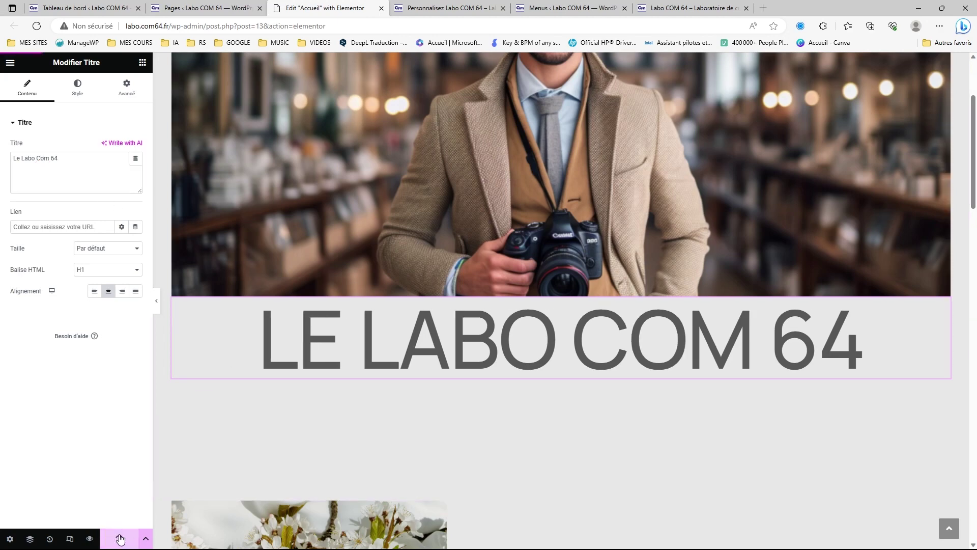
Delete the section containing the "Fruit & White" and "look of love" photos.
{"action": "scroll", "coordinate": [399, 340], "scroll_direction": "down", "scroll_amount": 2}
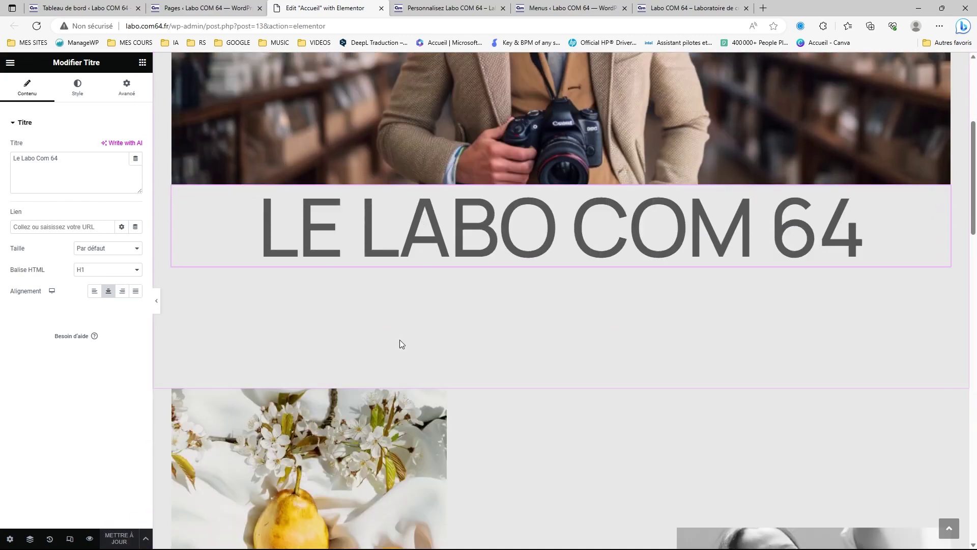
{"action": "scroll", "coordinate": [400, 341], "scroll_direction": "down", "scroll_amount": 2}
{"action": "scroll", "coordinate": [452, 351], "scroll_direction": "down", "scroll_amount": 3}
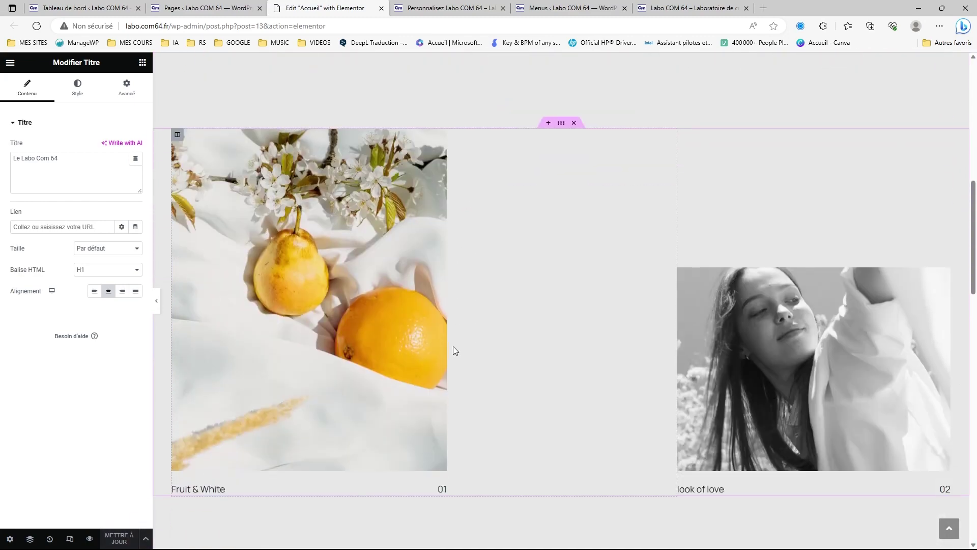
{"action": "scroll", "coordinate": [431, 339], "scroll_direction": "down", "scroll_amount": 1}
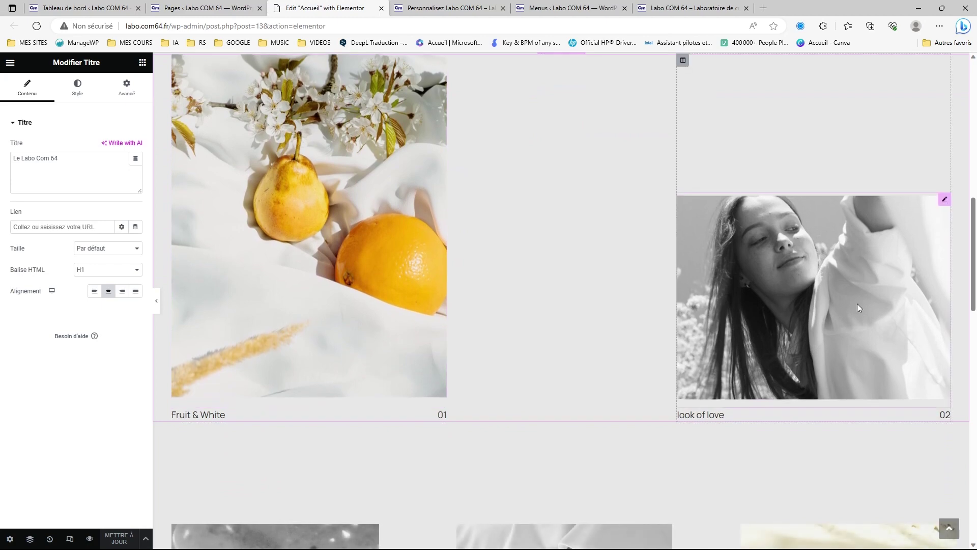
{"action": "scroll", "coordinate": [705, 332], "scroll_direction": "up", "scroll_amount": 2}
{"action": "scroll", "coordinate": [769, 410], "scroll_direction": "down", "scroll_amount": 1}
{"action": "scroll", "coordinate": [761, 406], "scroll_direction": "up", "scroll_amount": 1}
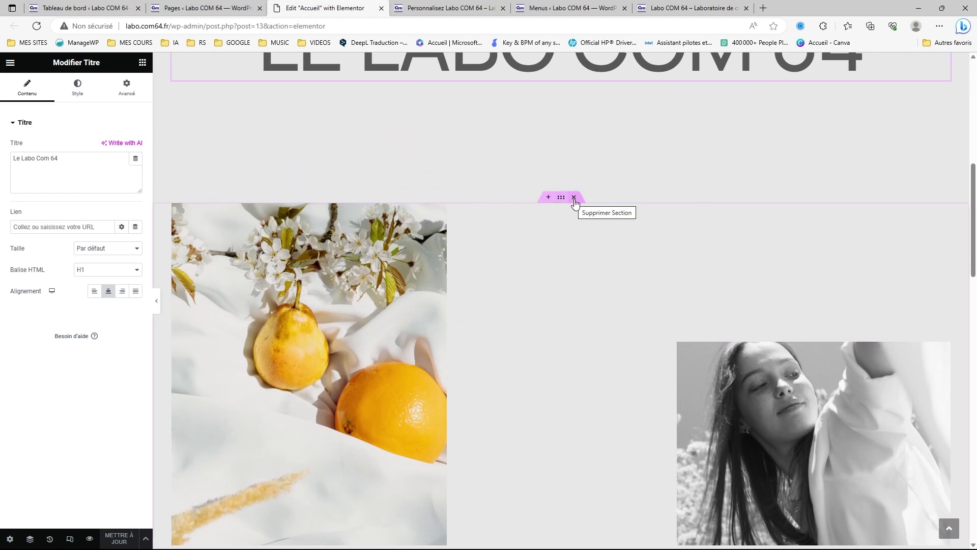
{"action": "scroll", "coordinate": [560, 285], "scroll_direction": "down", "scroll_amount": 3}
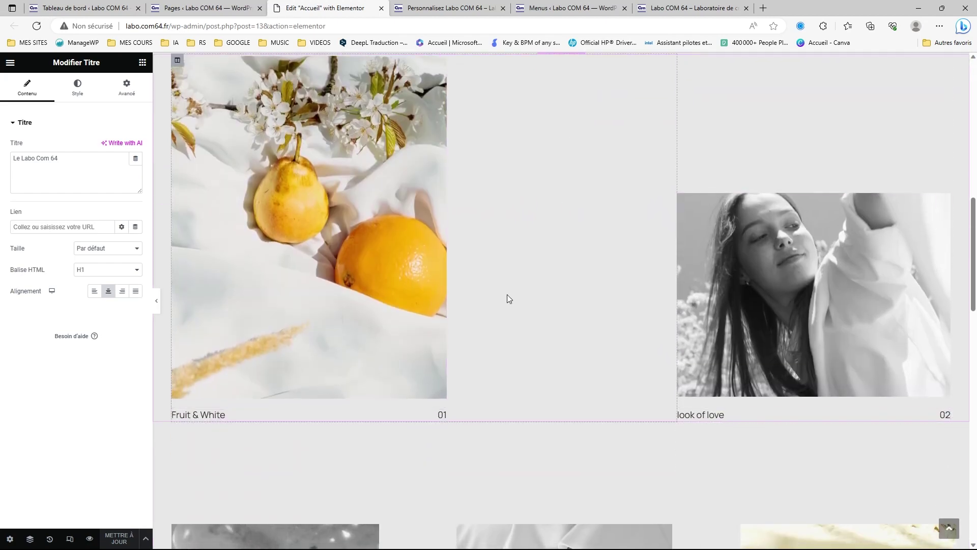
{"action": "scroll", "coordinate": [507, 295], "scroll_direction": "up", "scroll_amount": 3}
{"action": "left_click", "coordinate": [572, 197]}
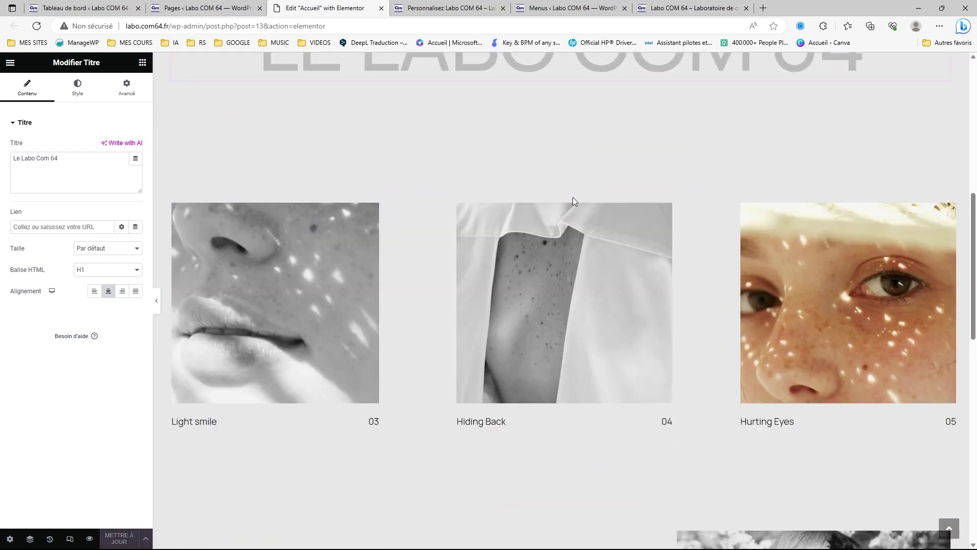
Delete the three-photo section with "Light smile", "Hiding Back" and "Hurting Eyes".
{"action": "scroll", "coordinate": [578, 195], "scroll_direction": "down", "scroll_amount": 2}
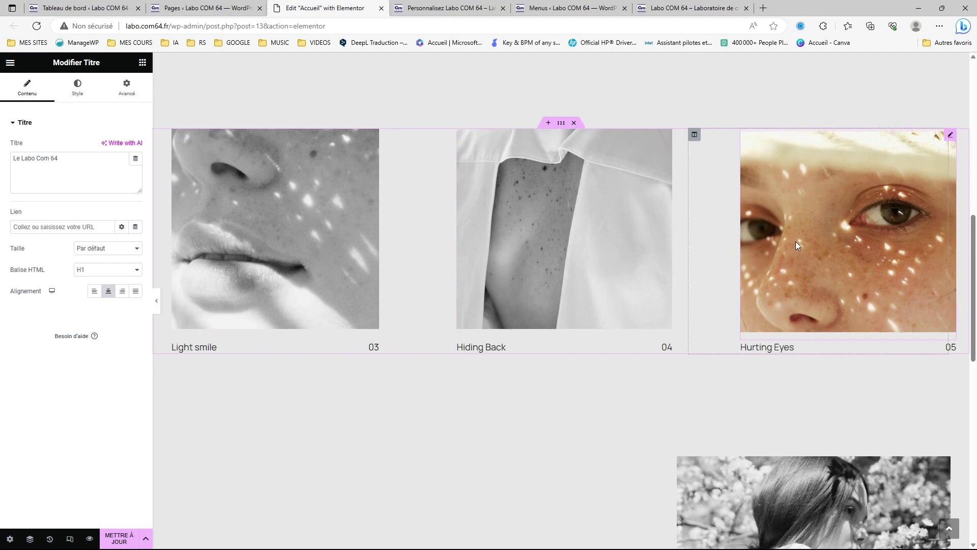
{"action": "scroll", "coordinate": [796, 241], "scroll_direction": "up", "scroll_amount": 5}
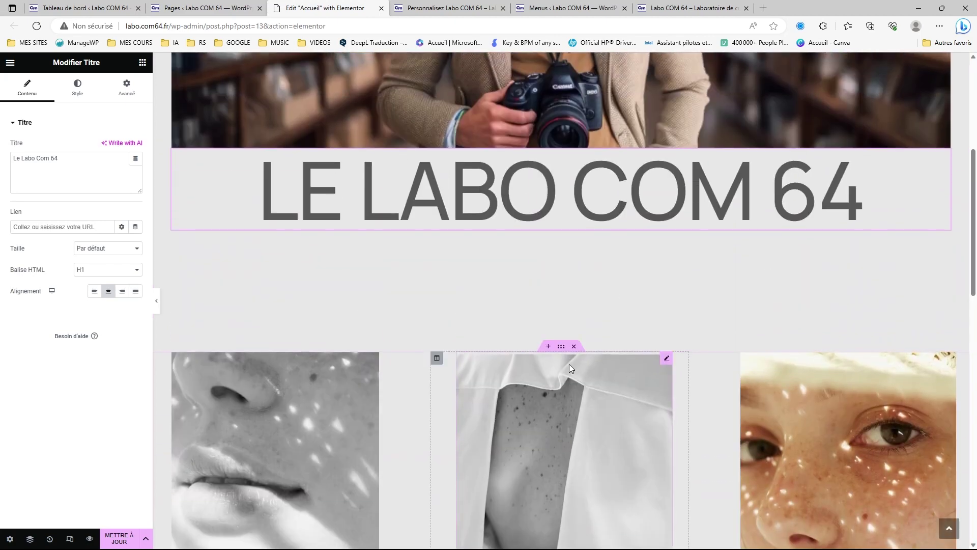
{"action": "left_click", "coordinate": [573, 347]}
Delete the section containing the "blooming everything" and "Stare Away" photos.
{"action": "scroll", "coordinate": [601, 334], "scroll_direction": "down", "scroll_amount": 4}
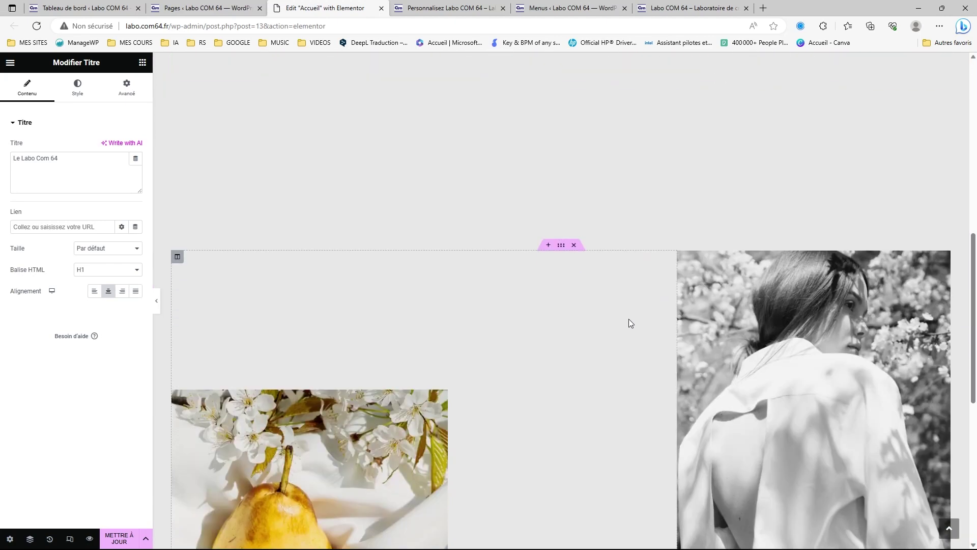
{"action": "scroll", "coordinate": [734, 321], "scroll_direction": "down", "scroll_amount": 4}
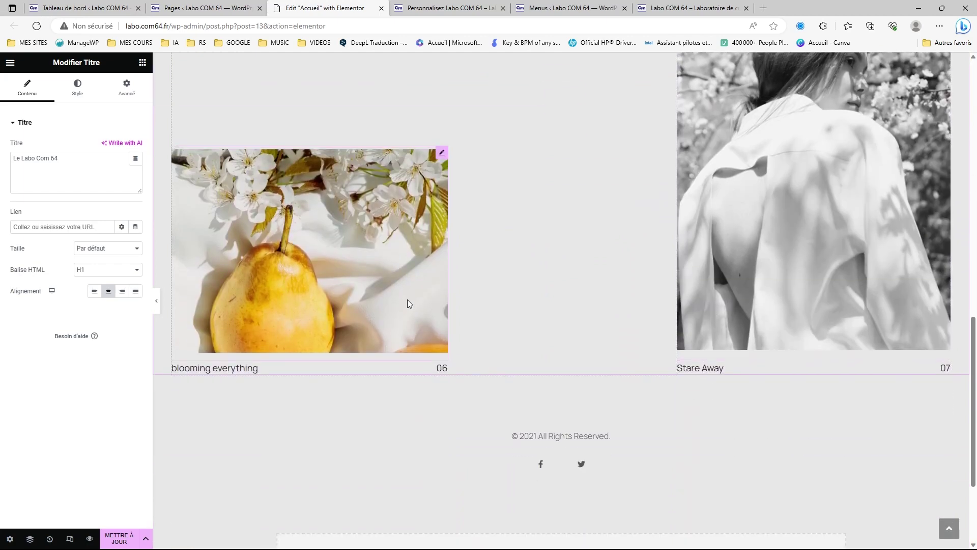
{"action": "scroll", "coordinate": [620, 282], "scroll_direction": "up", "scroll_amount": 4}
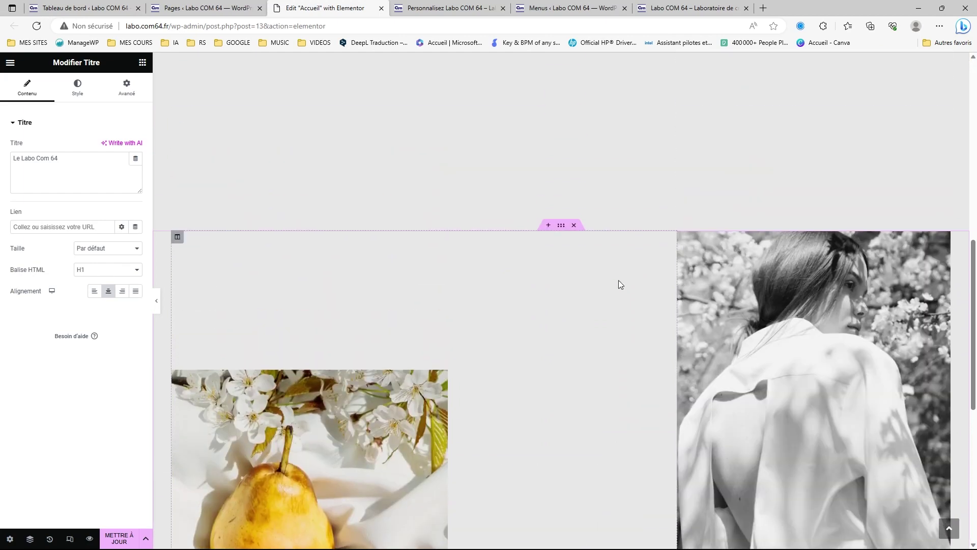
{"action": "left_click", "coordinate": [574, 225]}
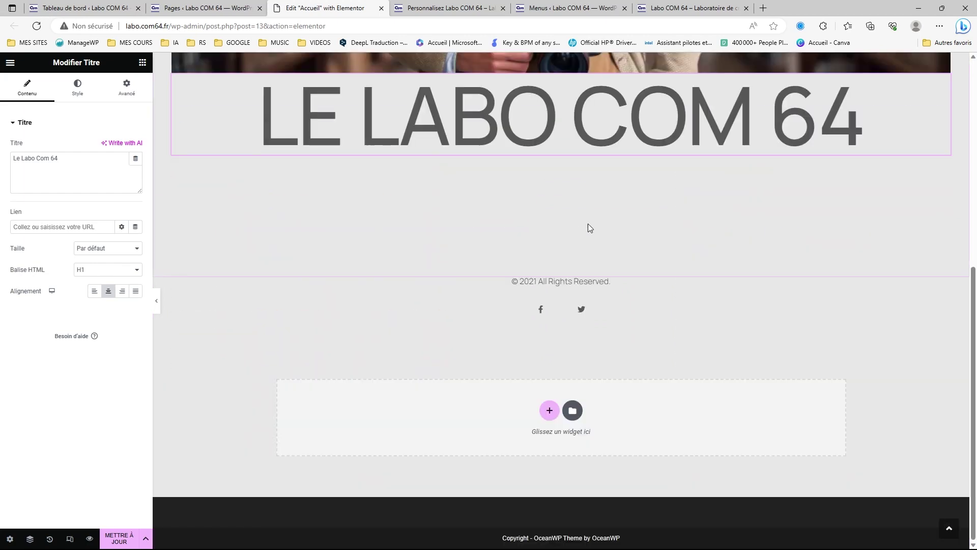
Set the year in the copyright line above the social icons to 2023.
{"action": "left_click", "coordinate": [547, 283]}
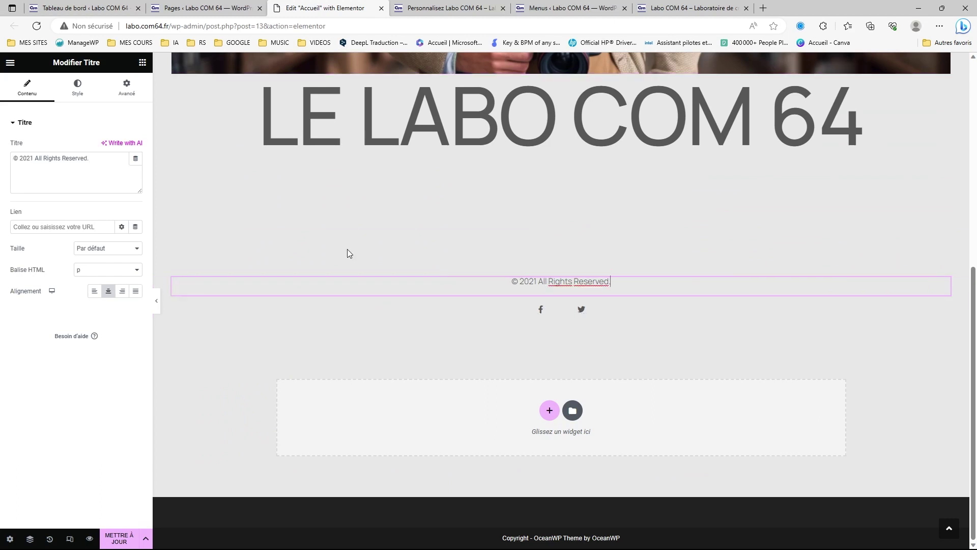
{"action": "left_click", "coordinate": [28, 161]}
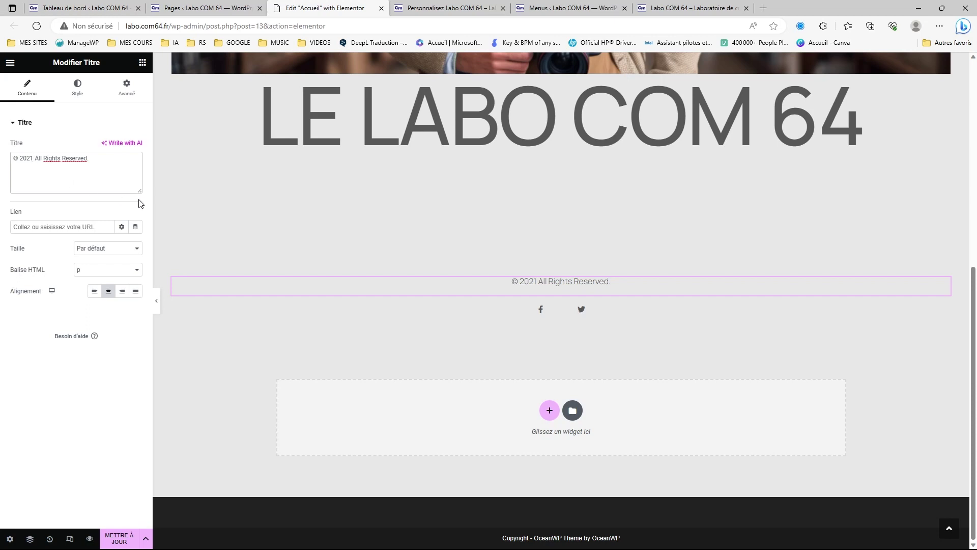
{"action": "type", "text": "3"}
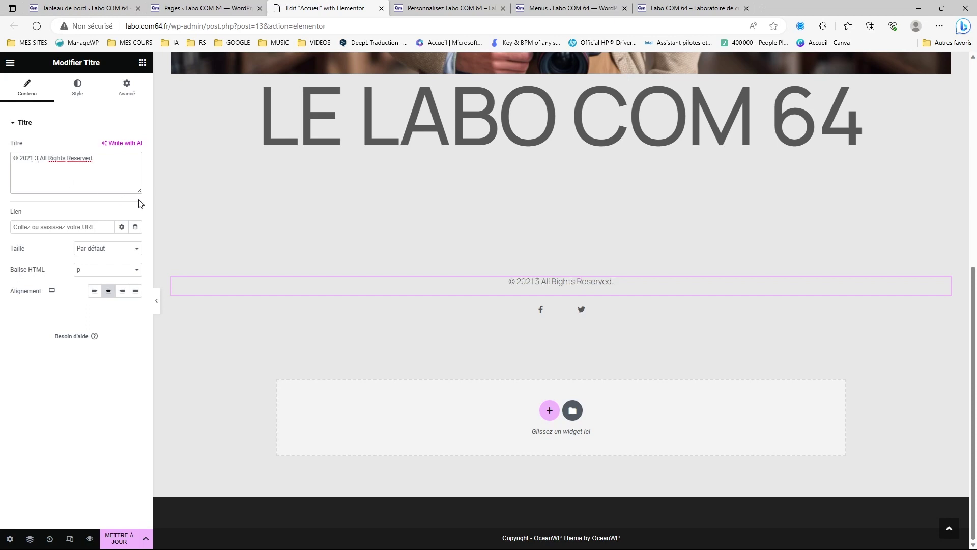
{"action": "key", "text": "BackSpace"}
{"action": "key", "text": "BackSpace"}
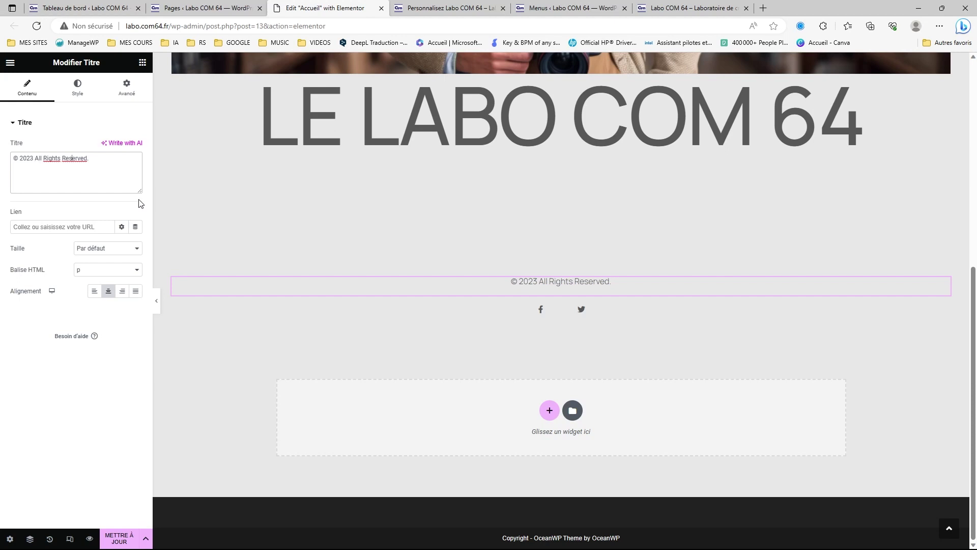
Replace the English wording after the year in the copyright line with "Tous droits réservés.".
{"action": "key", "text": "BackSpace"}
{"action": "key", "text": "BackSpace"}
{"action": "key", "text": "BackSpace"}
{"action": "key", "text": "BackSpace"}
{"action": "key", "text": "BackSpace"}
{"action": "key", "text": "BackSpace"}
{"action": "key", "text": "BackSpace"}
{"action": "key", "text": "BackSpace"}
{"action": "key", "text": "BackSpace"}
{"action": "key", "text": "BackSpace"}
{"action": "key", "text": "BackSpace"}
{"action": "key", "text": "BackSpace"}
{"action": "key", "text": "BackSpace"}
{"action": "key", "text": "BackSpace"}
{"action": "key", "text": "BackSpace"}
{"action": "key", "text": "BackSpace"}
{"action": "key", "text": "BackSpace"}
{"action": "key", "text": "BackSpace"}
{"action": "key", "text": "BackSpace"}
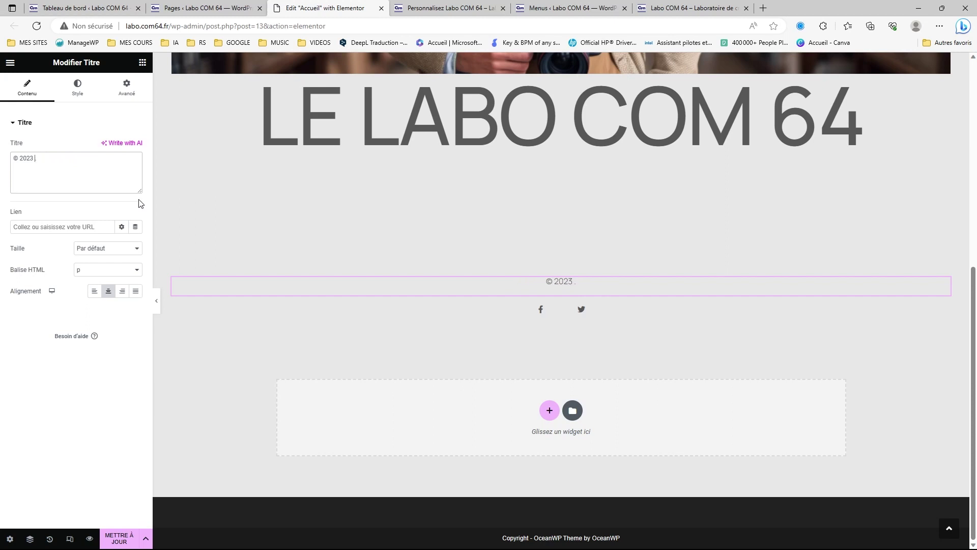
{"action": "type", "text": "Tous droits rés"}
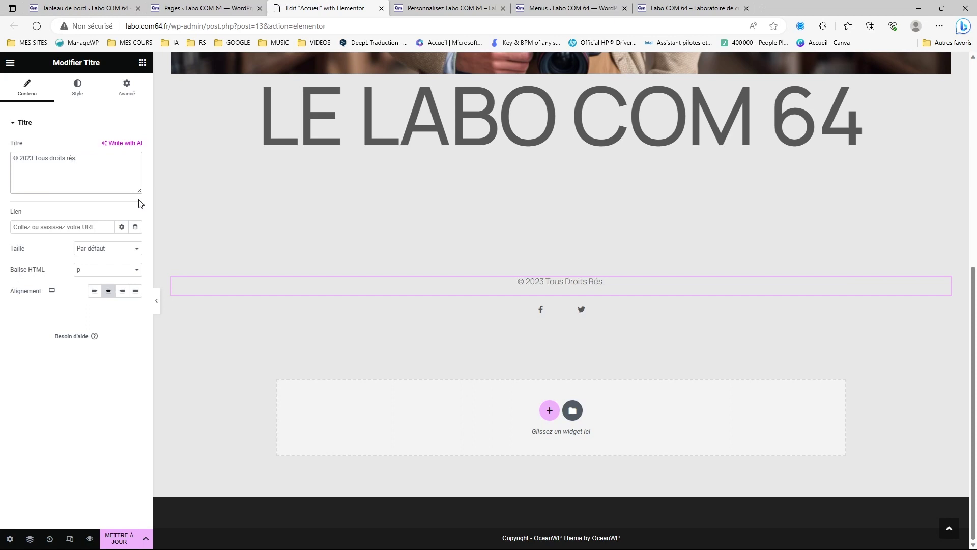
{"action": "type", "text": "ervés."}
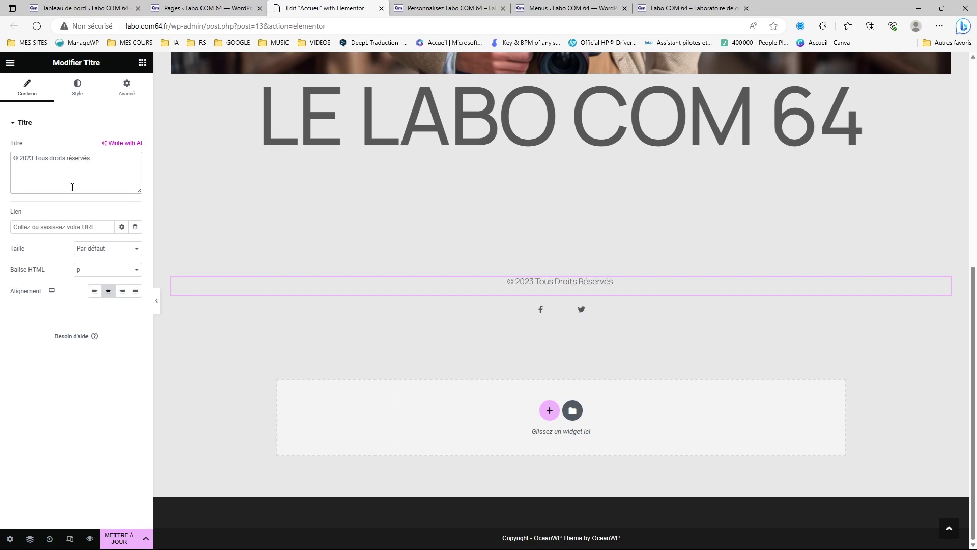
Insert "Le Labo COM 64 -" between 2023 and "Tous droits réservés." in the copyright line and update the page.
{"action": "left_click", "coordinate": [37, 159]}
{"action": "type", "text": "L "}
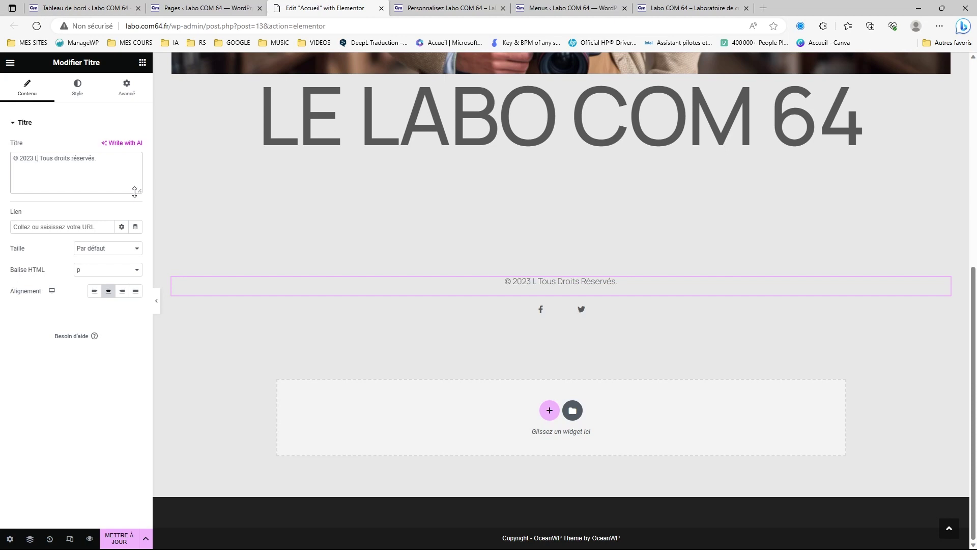
{"action": "type", "text": "e LAb"}
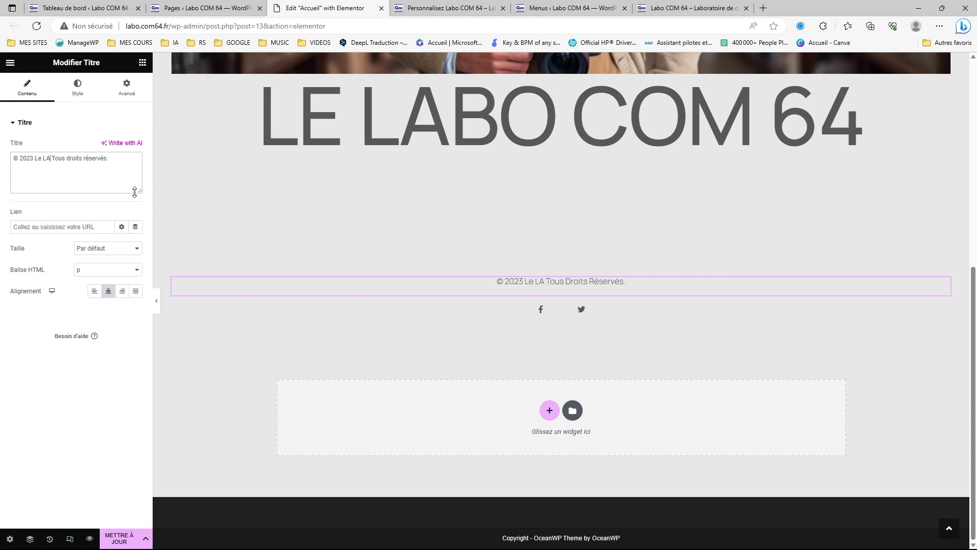
{"action": "type", "text": "o"}
{"action": "type", "text": " COM"}
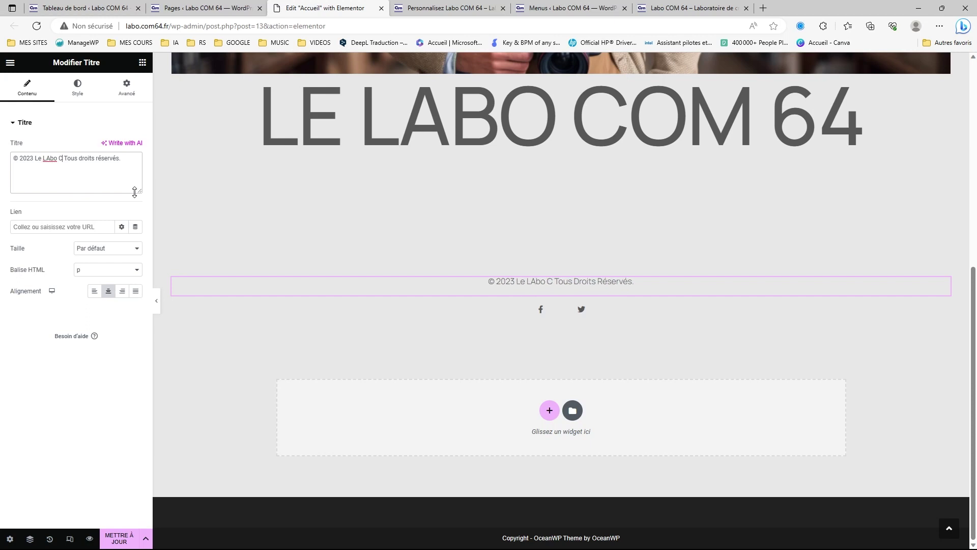
{"action": "type", "text": " 64"}
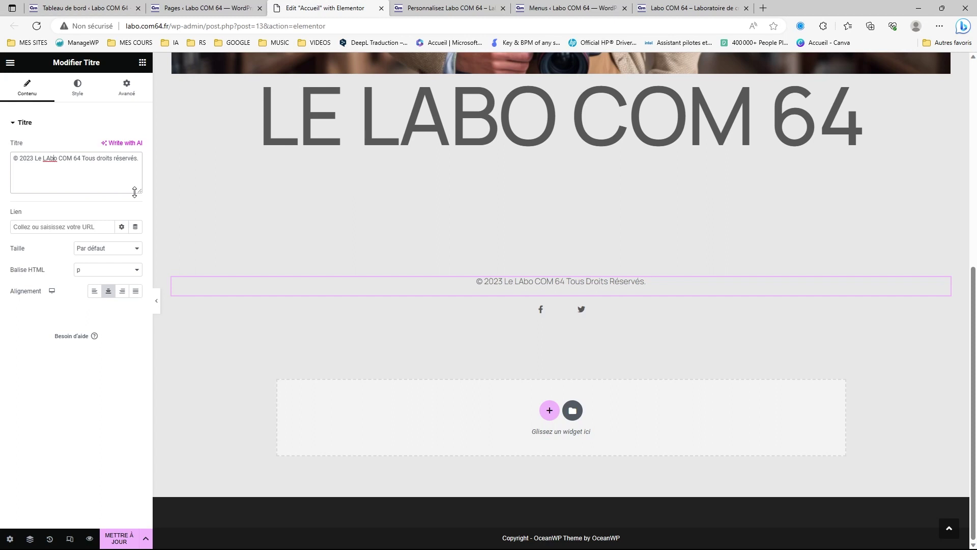
{"action": "key", "text": "BackSpace"}
{"action": "type", "text": "a"}
{"action": "key", "text": "BackSpace"}
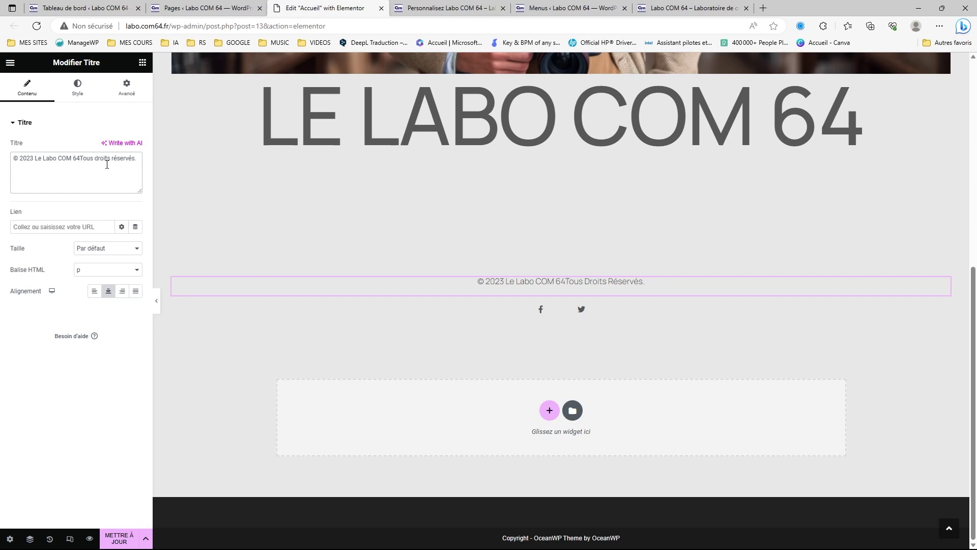
{"action": "type", "text": "-"}
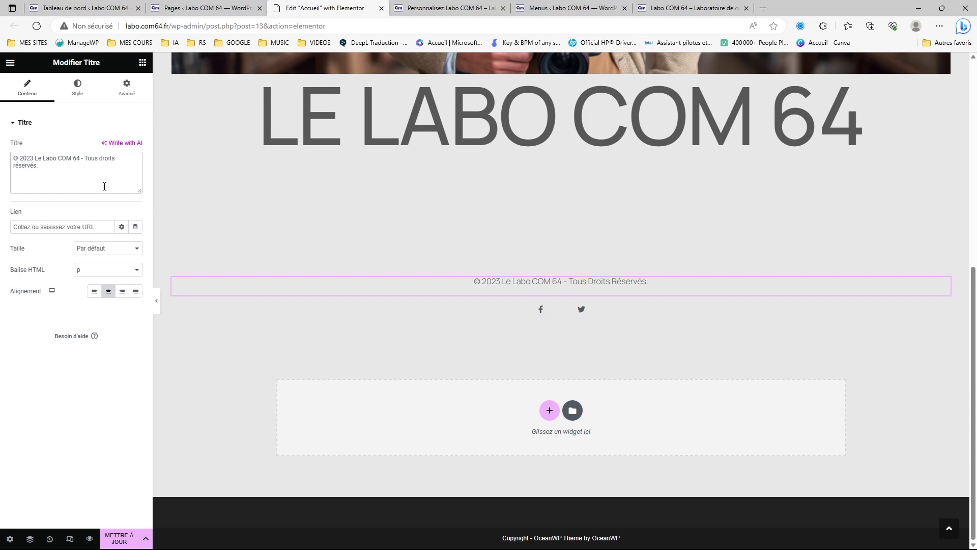
{"action": "left_click", "coordinate": [120, 541]}
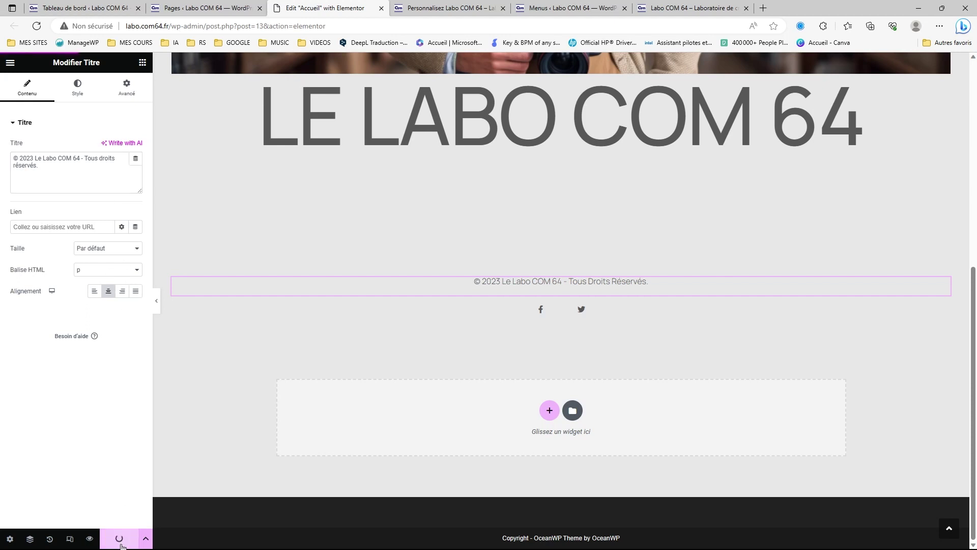
Replace the Facebook icon in the social icons widget below the copyright line with the Instagram icon.
{"action": "left_click", "coordinate": [548, 306]}
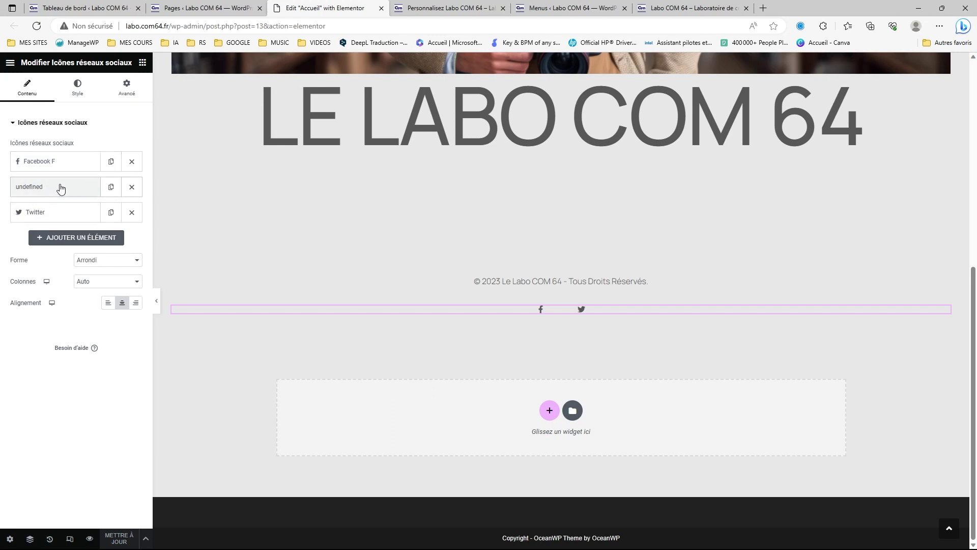
{"action": "left_click", "coordinate": [62, 163]}
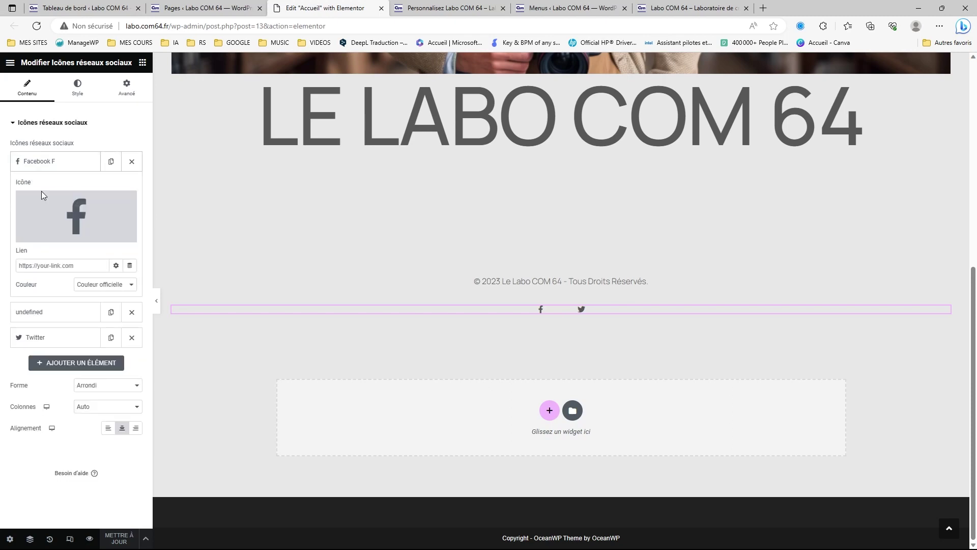
{"action": "left_click", "coordinate": [70, 216]}
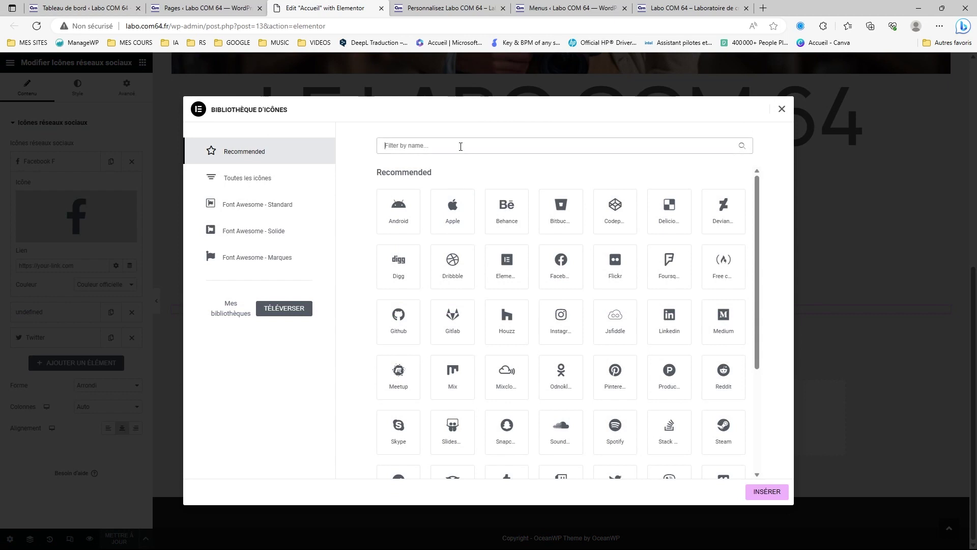
{"action": "left_click", "coordinate": [460, 147]}
{"action": "type", "text": "I"}
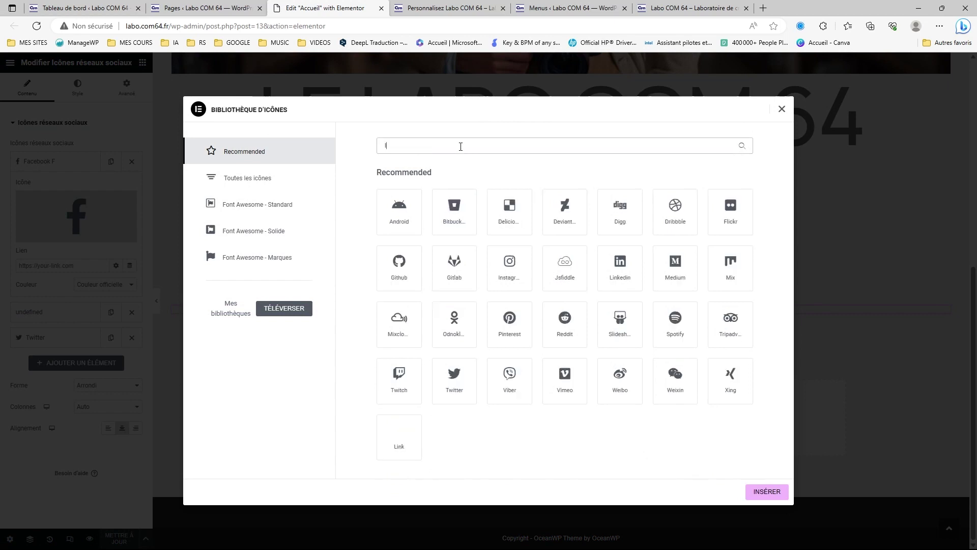
{"action": "type", "text": "nst"}
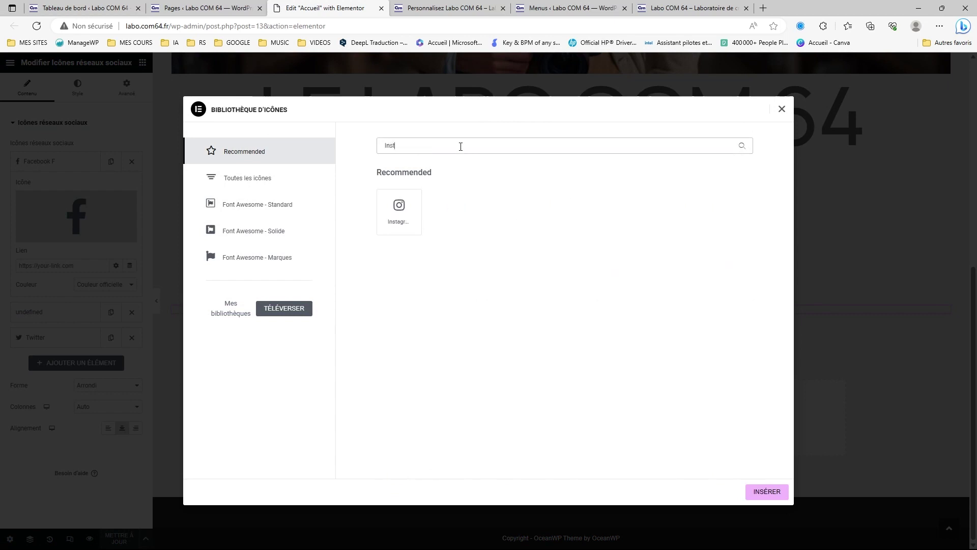
{"action": "left_click", "coordinate": [405, 221]}
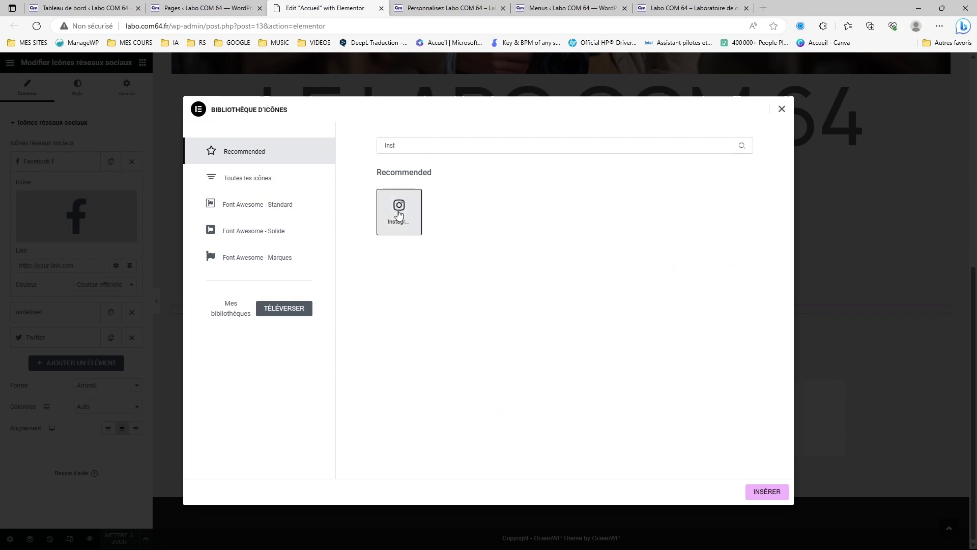
{"action": "left_click", "coordinate": [766, 492]}
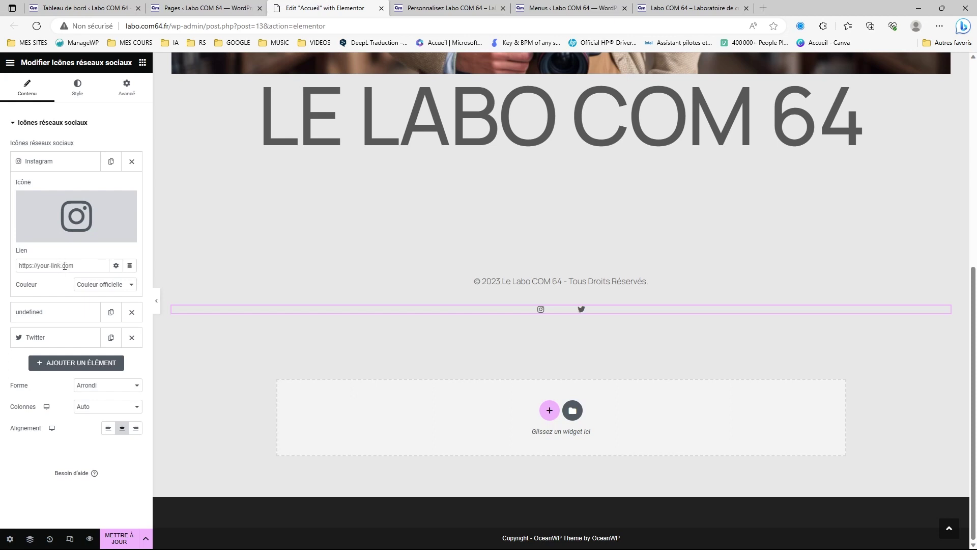
Remove the undefined and Twitter items from the social icons widget.
{"action": "left_click", "coordinate": [70, 164]}
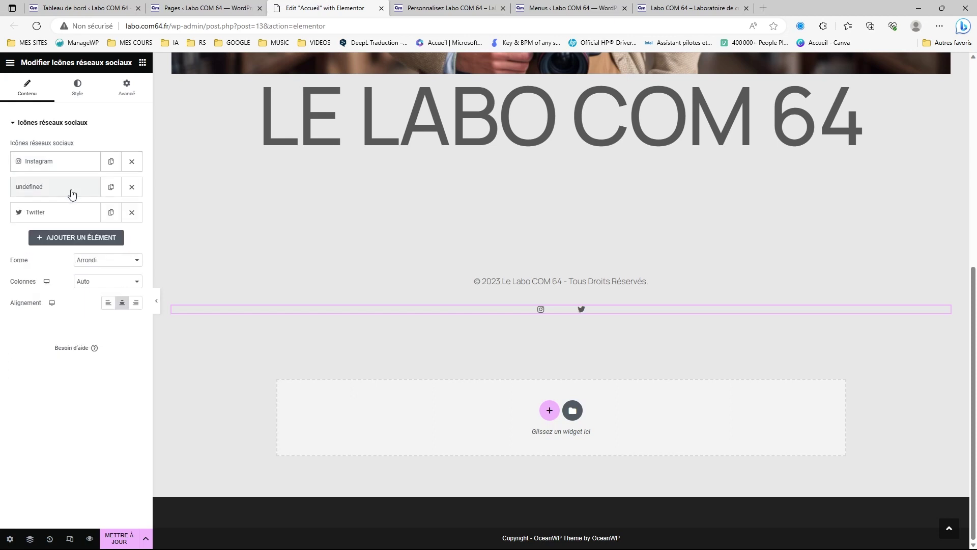
{"action": "left_click", "coordinate": [132, 187]}
{"action": "left_click", "coordinate": [131, 188]}
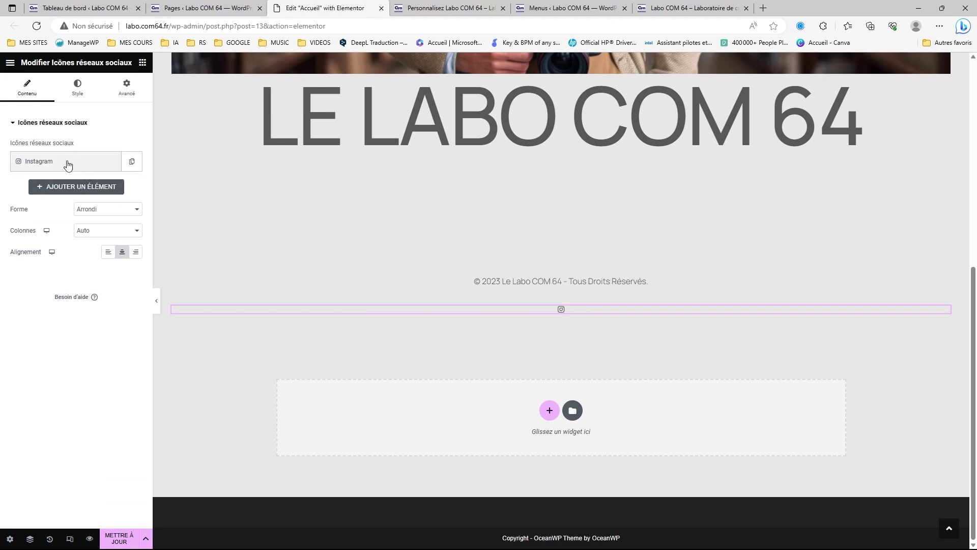
{"action": "left_click", "coordinate": [131, 164]}
{"action": "left_click", "coordinate": [81, 187]}
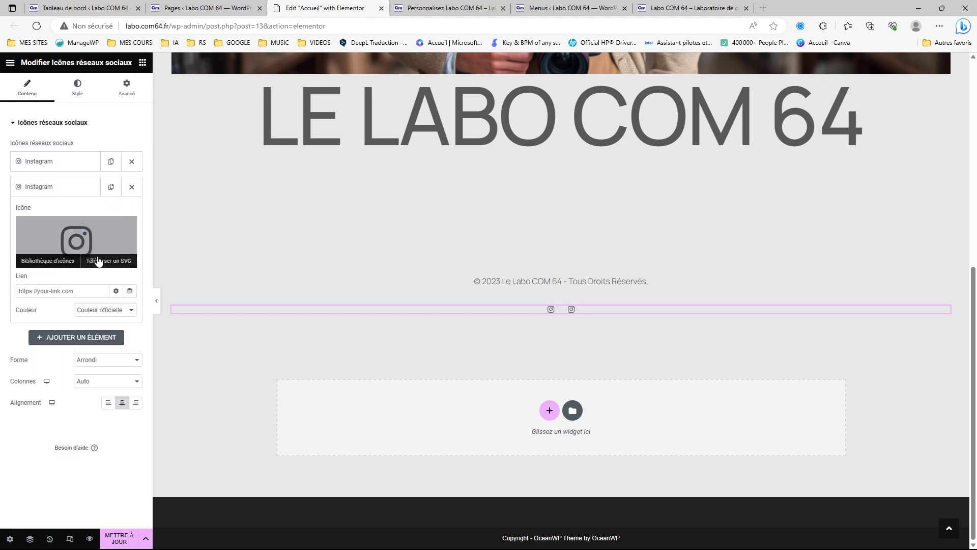
{"action": "left_click", "coordinate": [132, 187]}
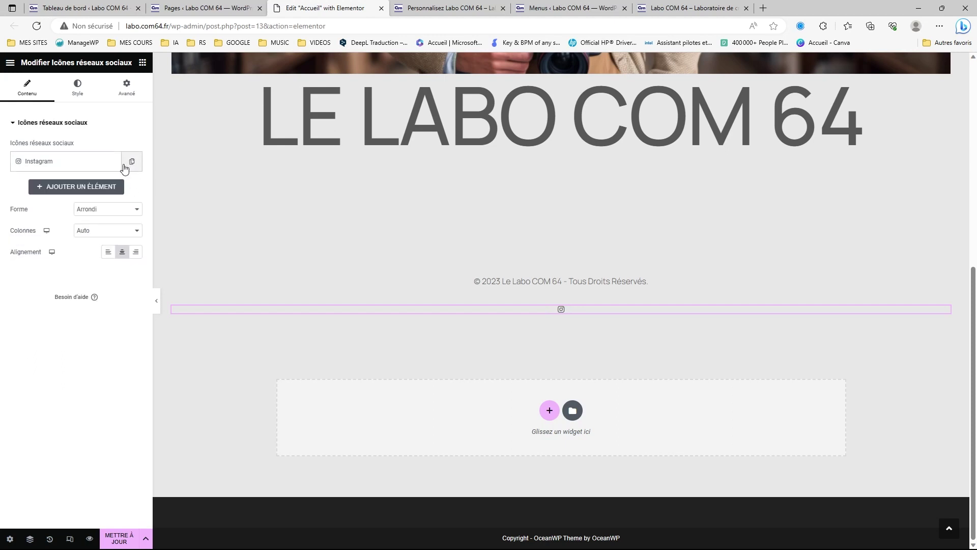
Duplicate the Instagram item in the social icons widget and change the copy's icon to Youtube.
{"action": "left_click", "coordinate": [131, 163]}
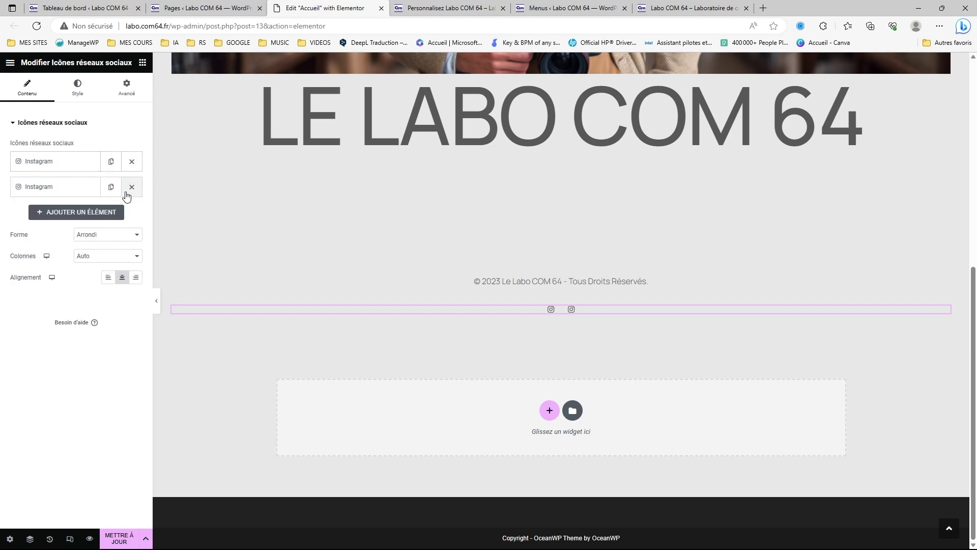
{"action": "left_click", "coordinate": [68, 191]}
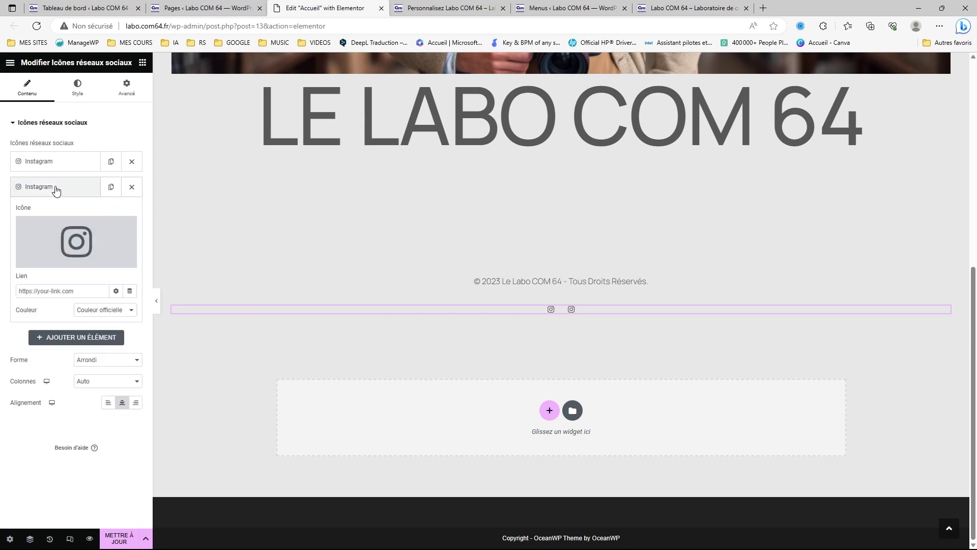
{"action": "left_click", "coordinate": [56, 188]}
{"action": "left_click", "coordinate": [56, 188]}
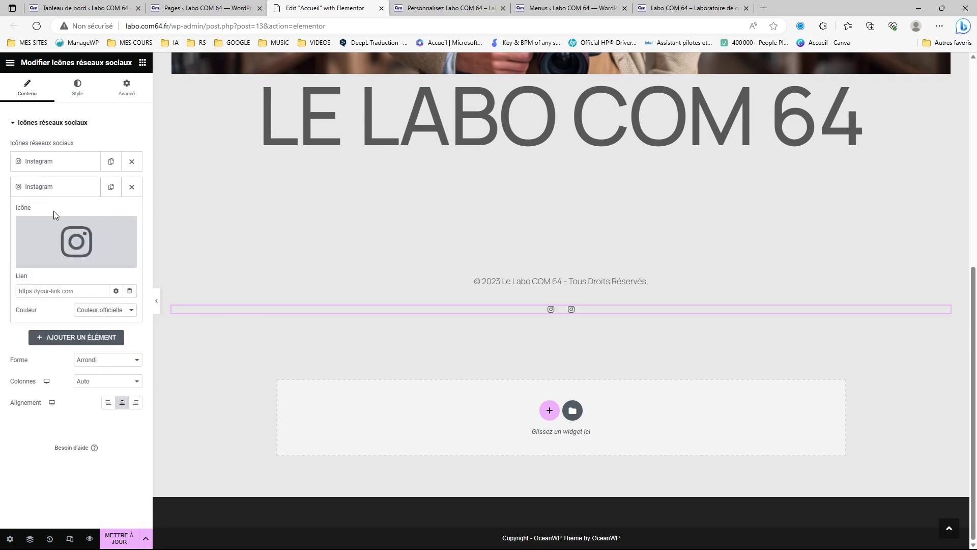
{"action": "left_click", "coordinate": [68, 246]}
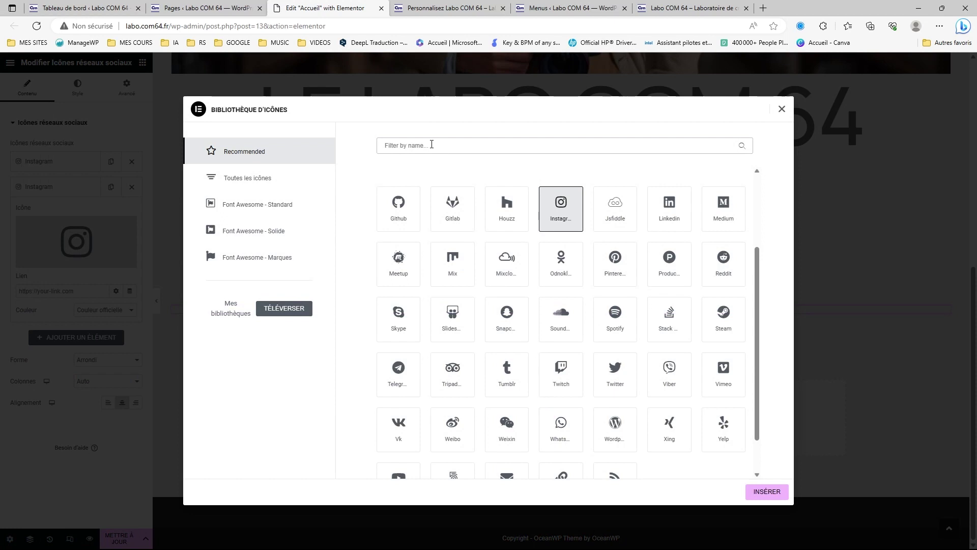
{"action": "type", "text": "youtub"}
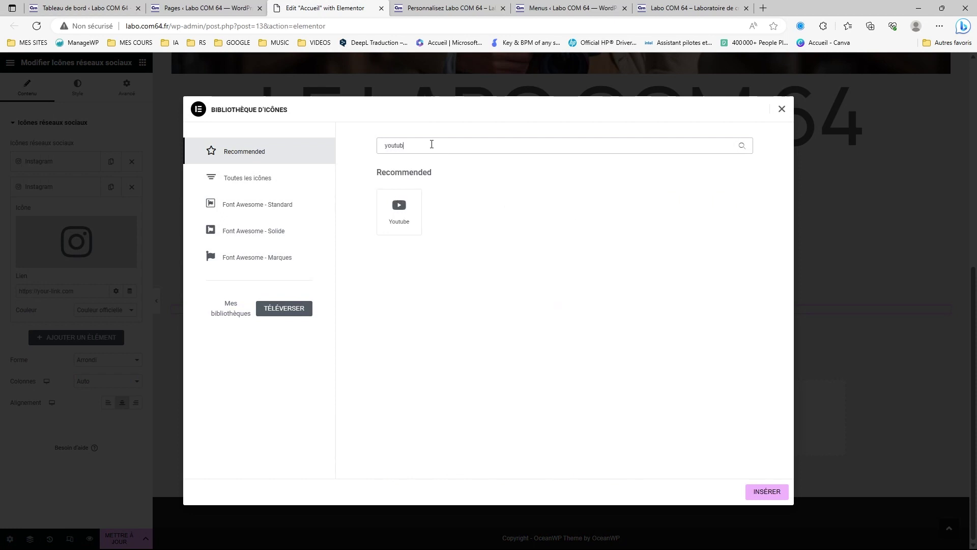
{"action": "type", "text": "e"}
{"action": "left_click", "coordinate": [398, 209]}
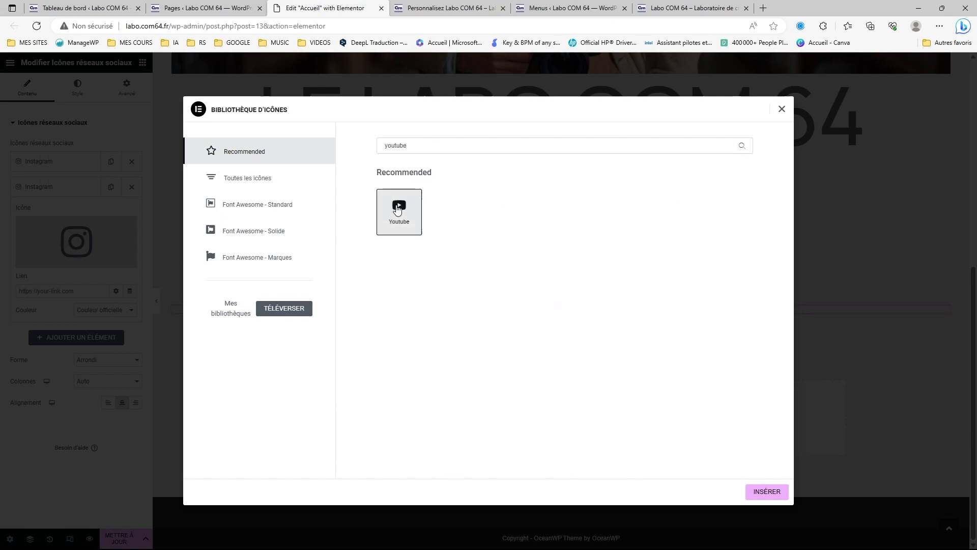
{"action": "left_click", "coordinate": [765, 492]}
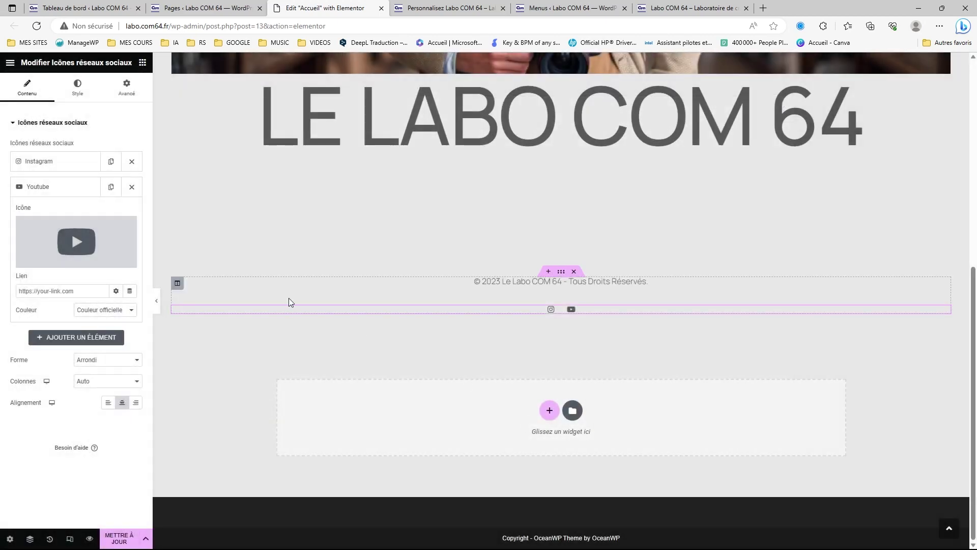
{"action": "left_click", "coordinate": [58, 189]}
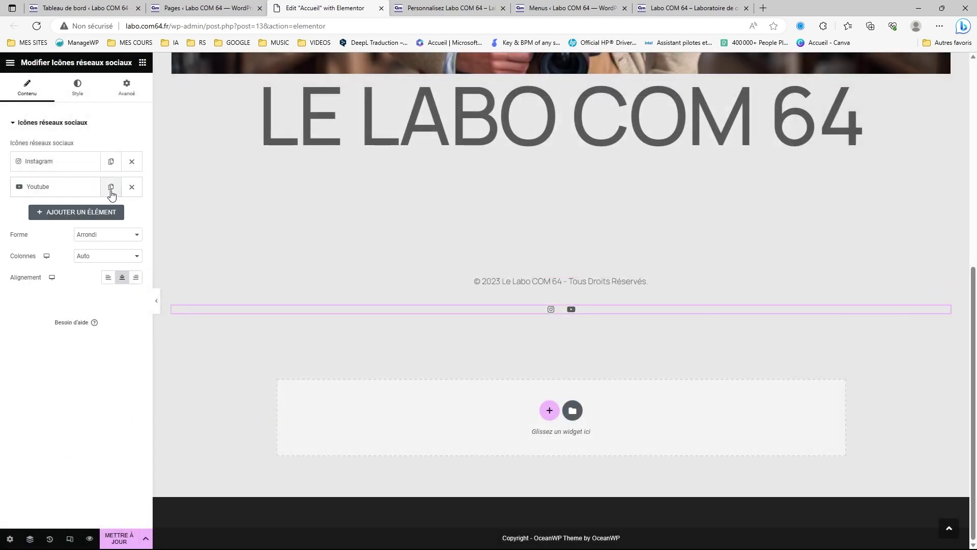
Add a third item to the social icons widget and give it the Twitter icon.
{"action": "left_click", "coordinate": [93, 215]}
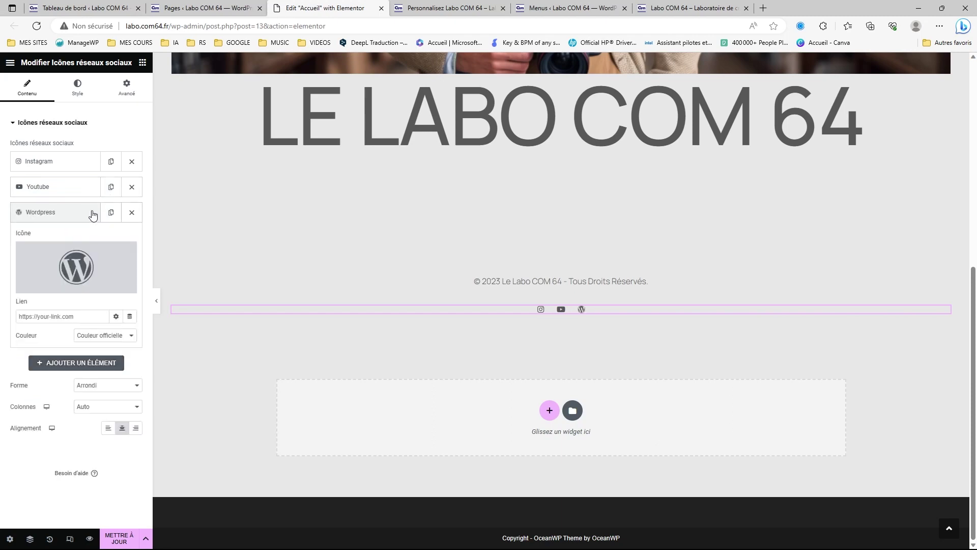
{"action": "left_click", "coordinate": [117, 262]}
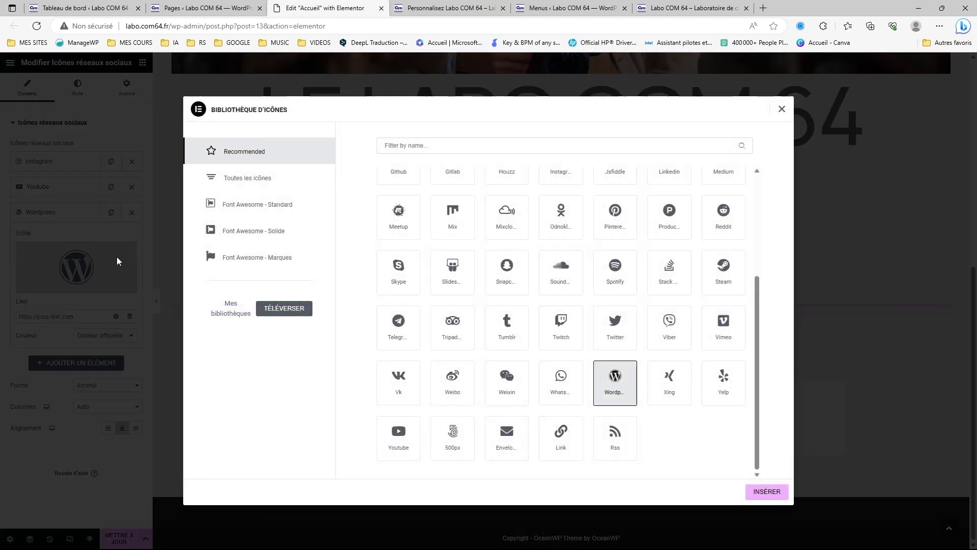
{"action": "left_click", "coordinate": [450, 145]}
{"action": "type", "text": "Twitter"}
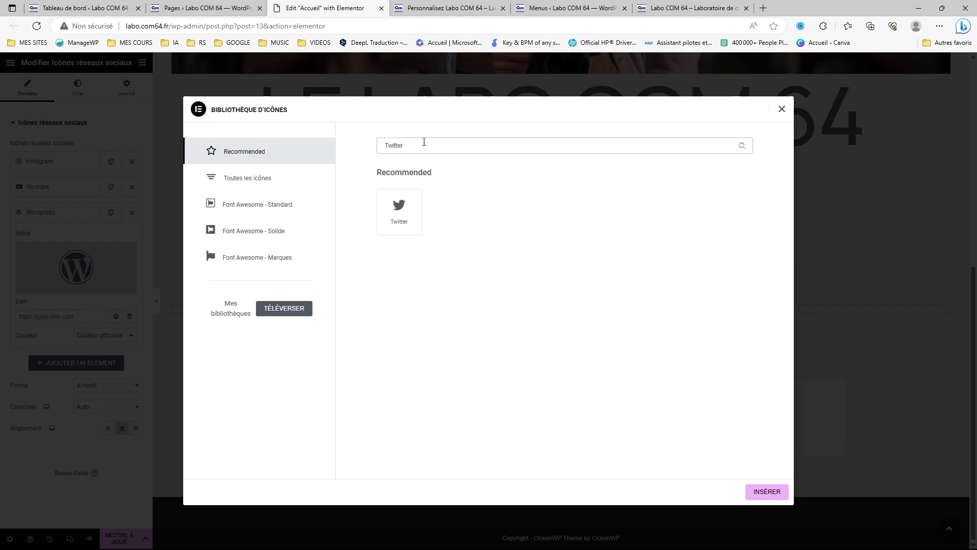
{"action": "left_click", "coordinate": [399, 211]}
{"action": "left_click", "coordinate": [767, 493]}
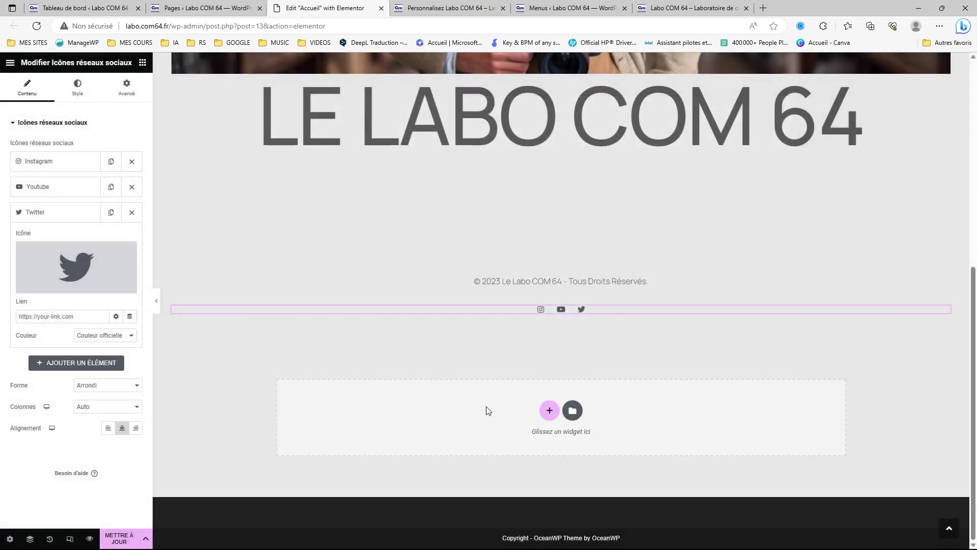
{"action": "left_click", "coordinate": [70, 214]}
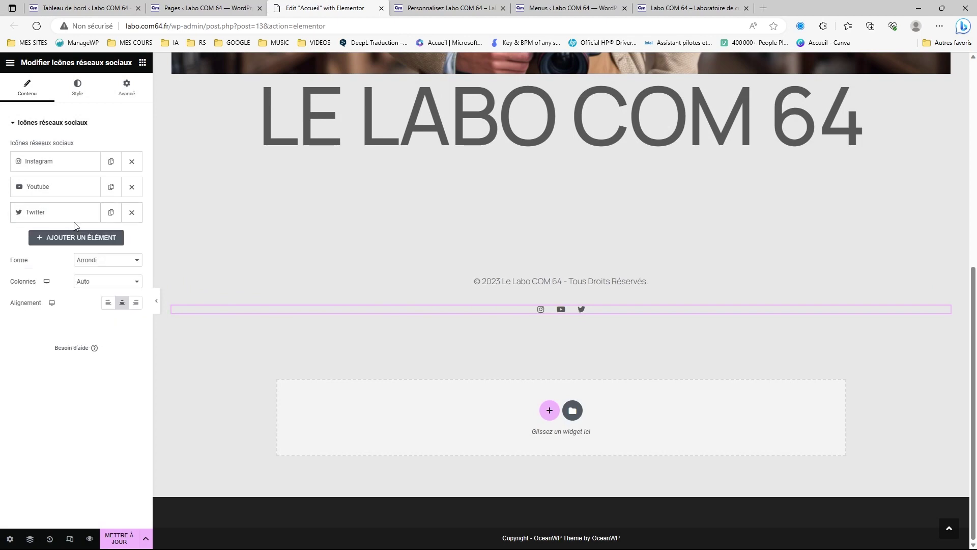
Add a fourth item to the social icons widget and give it the Facebook icon.
{"action": "left_click", "coordinate": [92, 237]}
{"action": "left_click", "coordinate": [70, 241]}
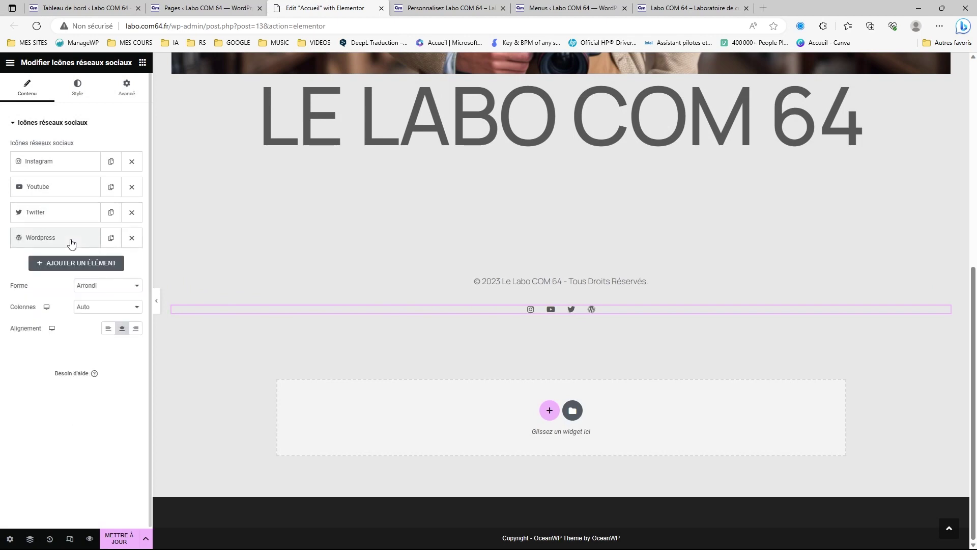
{"action": "left_click", "coordinate": [69, 242]}
{"action": "left_click", "coordinate": [75, 285]}
{"action": "left_click", "coordinate": [455, 146]}
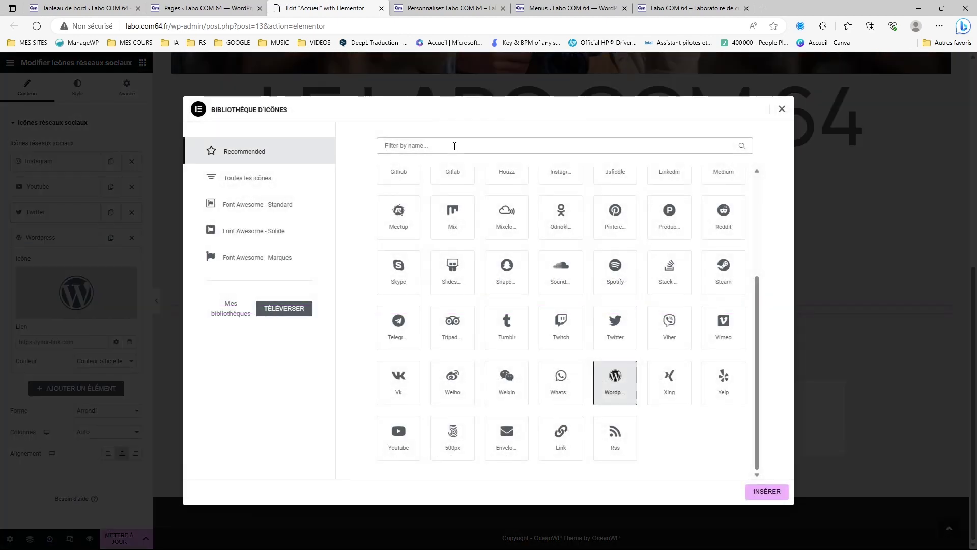
{"action": "type", "text": "face"}
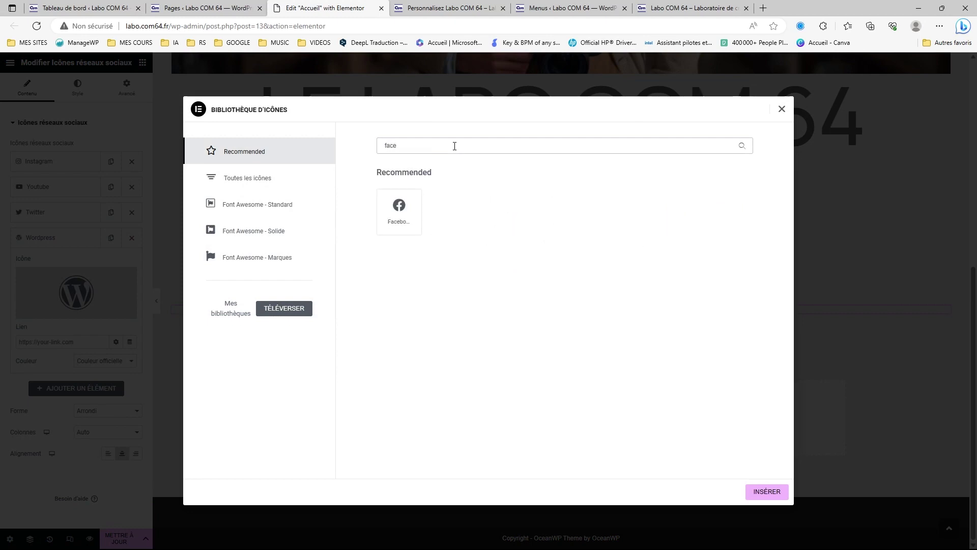
{"action": "left_click", "coordinate": [397, 211]}
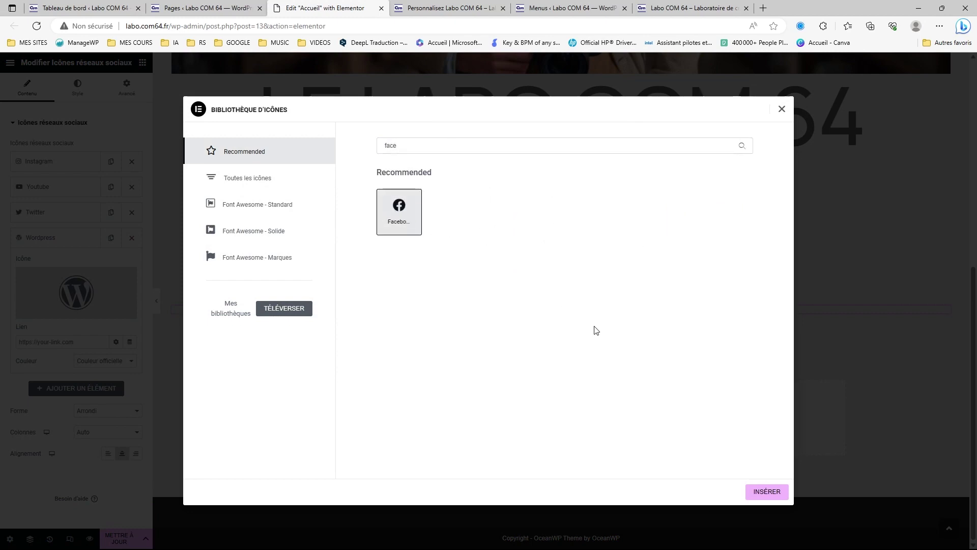
{"action": "left_click", "coordinate": [763, 493]}
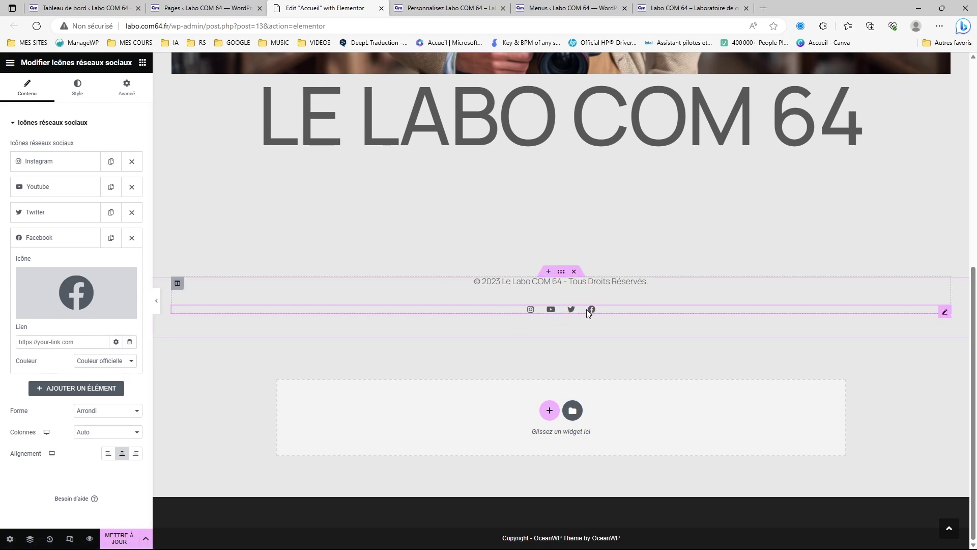
Set the social icons' size to 30 px and update the page.
{"action": "mouse_move", "coordinate": [55, 272]}
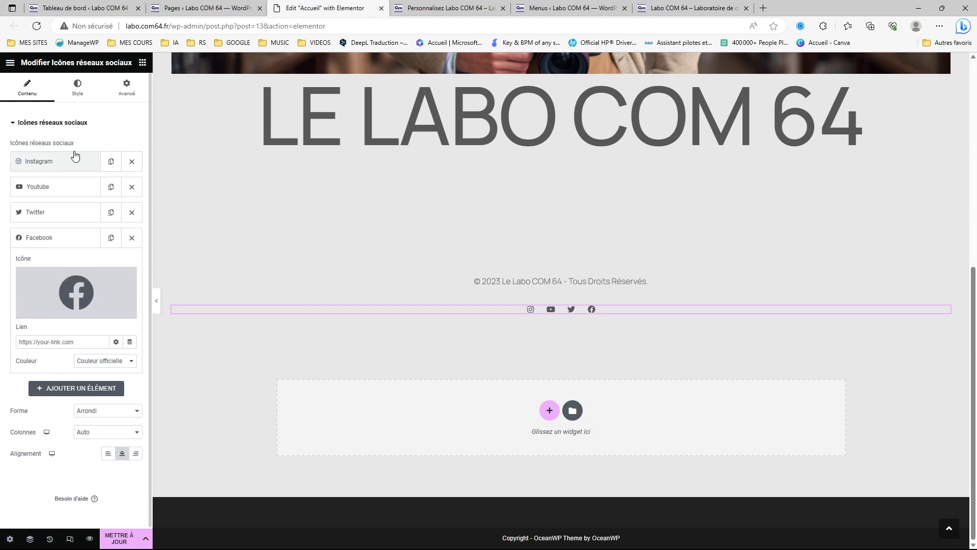
{"action": "left_click", "coordinate": [76, 91]}
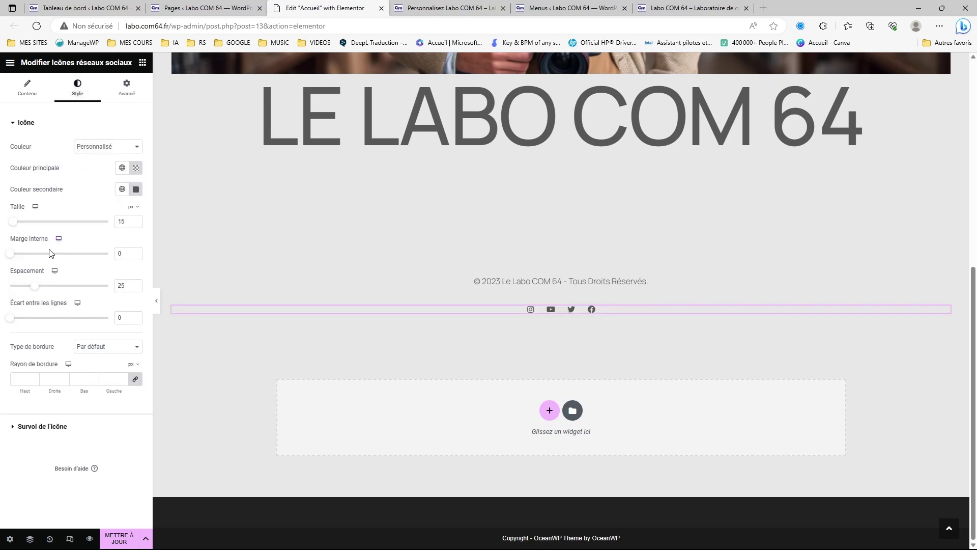
{"action": "left_click_drag", "start_coordinate": [16, 227], "coordinate": [20, 228]}
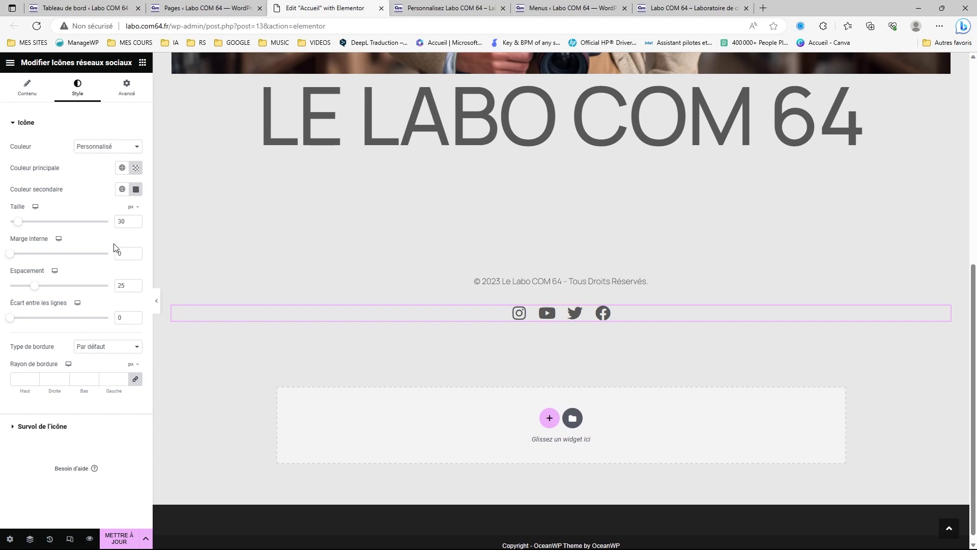
{"action": "scroll", "coordinate": [600, 221], "scroll_direction": "up", "scroll_amount": 8}
{"action": "scroll", "coordinate": [601, 218], "scroll_direction": "down", "scroll_amount": 8}
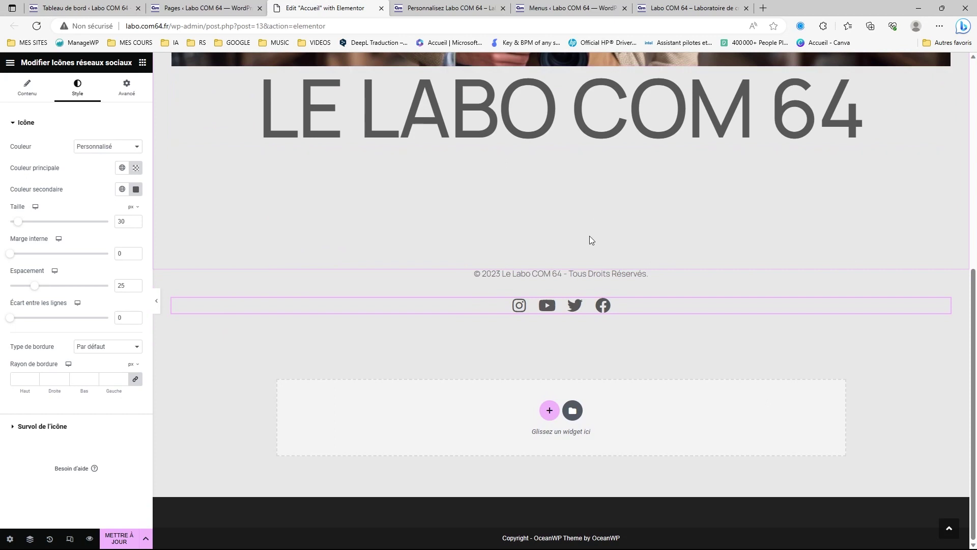
{"action": "left_click", "coordinate": [120, 541]}
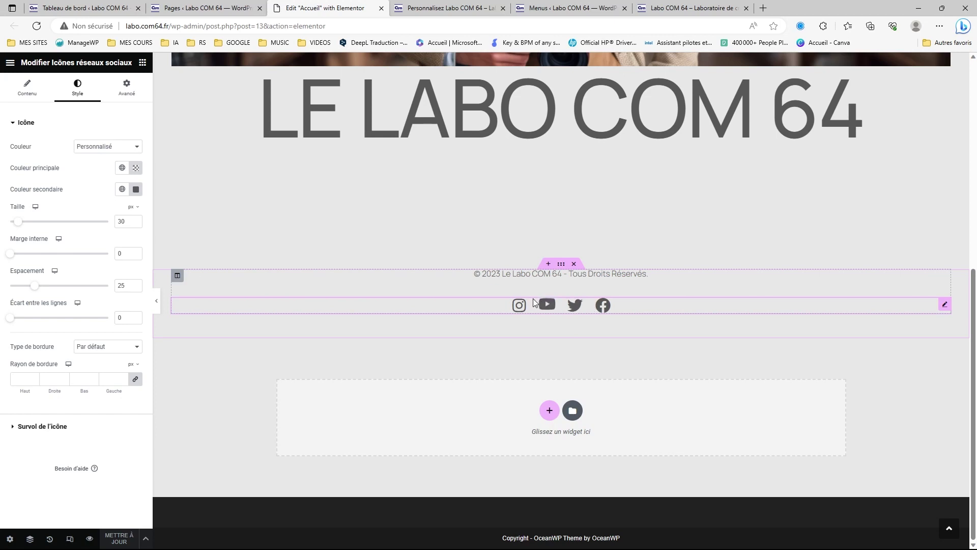
Save the social icons' secondary color as a new global color named "Couleur des écritures".
{"action": "left_click", "coordinate": [136, 189]}
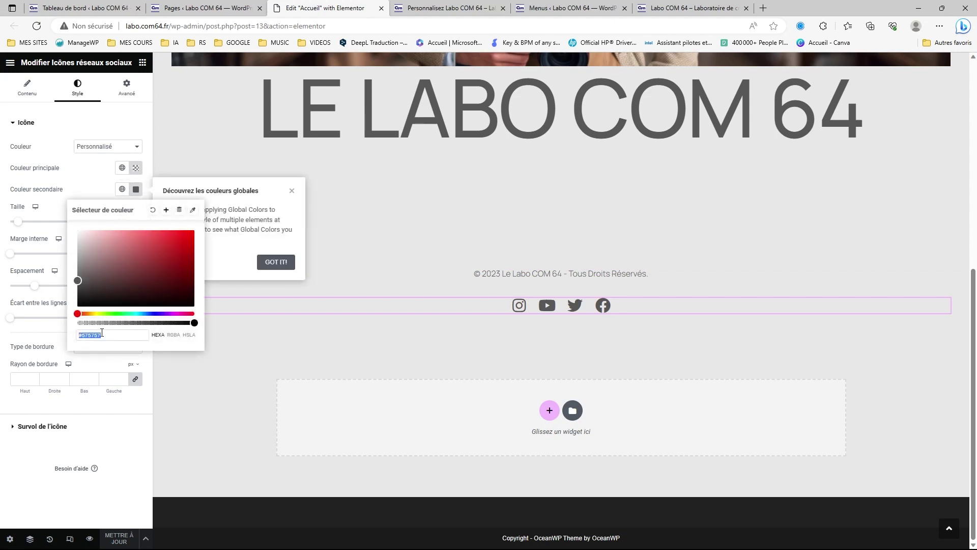
{"action": "left_click", "coordinate": [167, 213]}
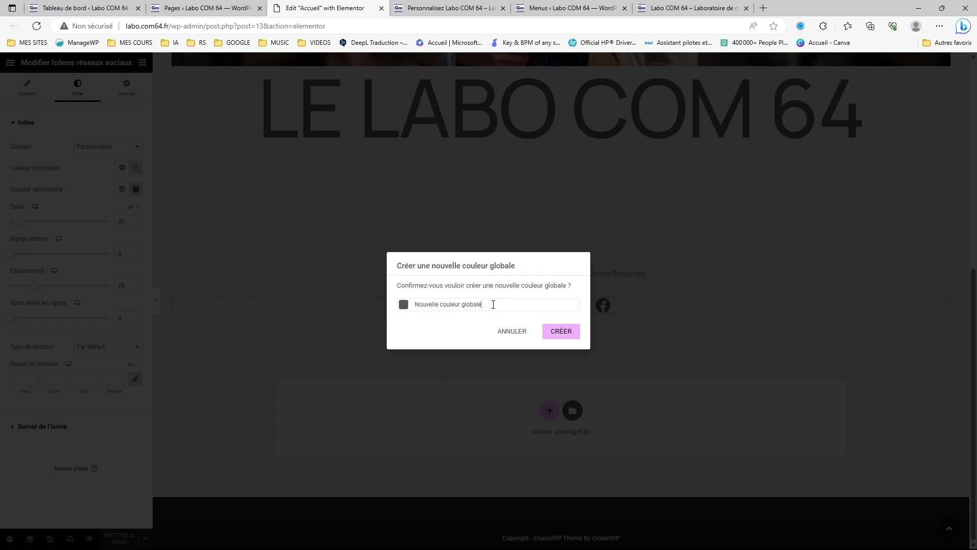
{"action": "left_click_drag", "start_coordinate": [493, 305], "coordinate": [419, 303]}
{"action": "key", "text": "BackSpace"}
{"action": "key", "text": "BackSpace"}
{"action": "key", "text": "BackSpace"}
{"action": "key", "text": "BackSpace"}
{"action": "key", "text": "BackSpace"}
{"action": "key", "text": "BackSpace"}
{"action": "key", "text": "BackSpace"}
{"action": "type", "text": "C"}
{"action": "left_click", "coordinate": [560, 332]}
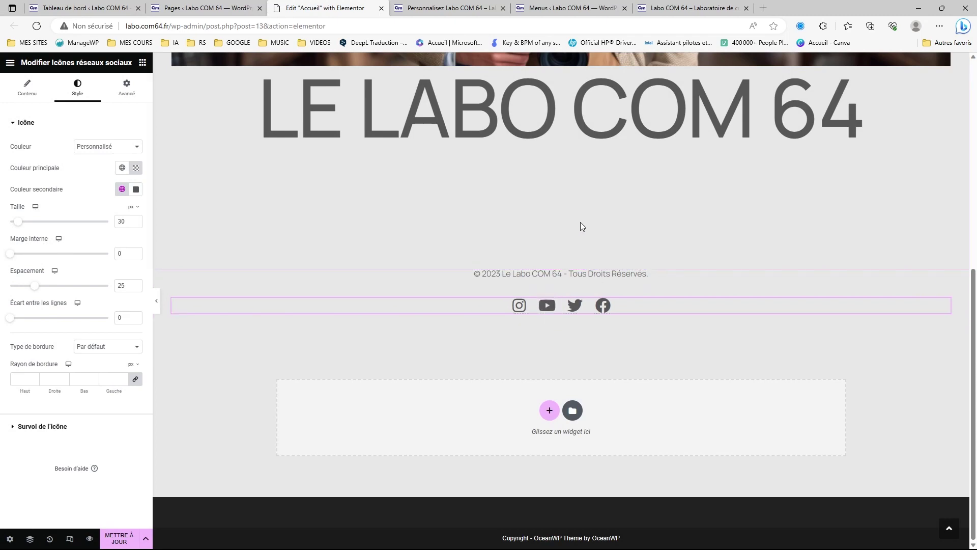
Examine the background style settings of the photo section and of the copyright section for the page's gray background.
{"action": "scroll", "coordinate": [580, 224], "scroll_direction": "up", "scroll_amount": 3}
{"action": "scroll", "coordinate": [534, 244], "scroll_direction": "up", "scroll_amount": 3}
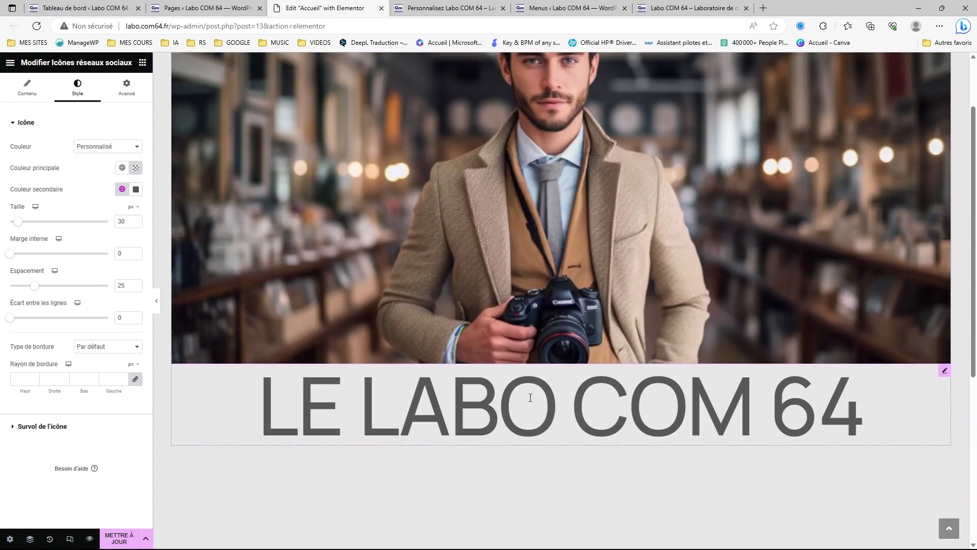
{"action": "scroll", "coordinate": [509, 408], "scroll_direction": "up", "scroll_amount": 2}
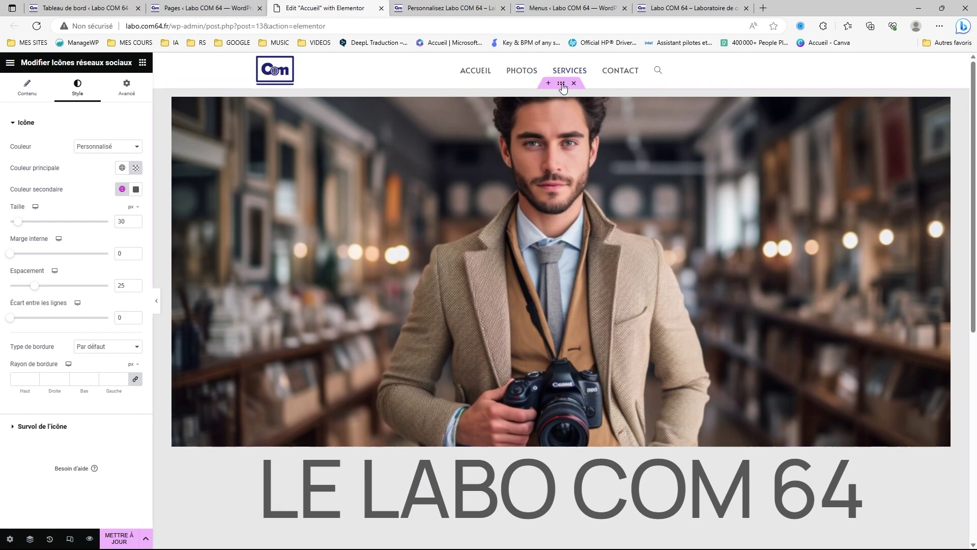
{"action": "scroll", "coordinate": [263, 441], "scroll_direction": "down", "scroll_amount": 4}
{"action": "scroll", "coordinate": [453, 375], "scroll_direction": "down", "scroll_amount": 3}
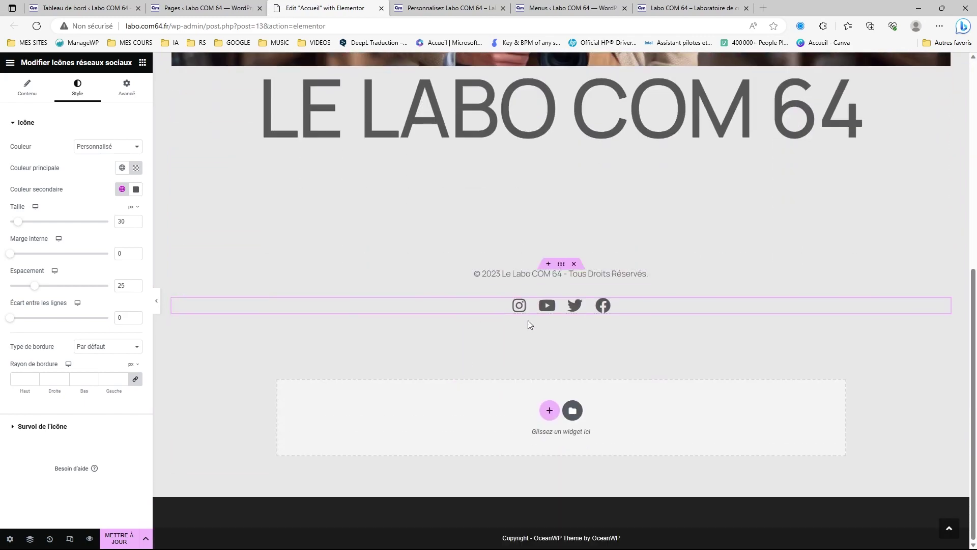
{"action": "scroll", "coordinate": [564, 275], "scroll_direction": "up", "scroll_amount": 7}
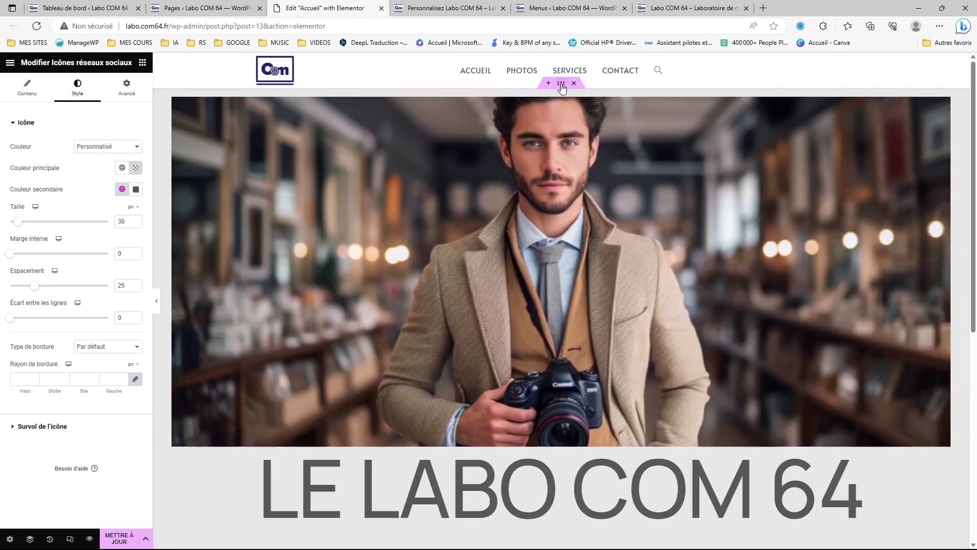
{"action": "left_click", "coordinate": [561, 85]}
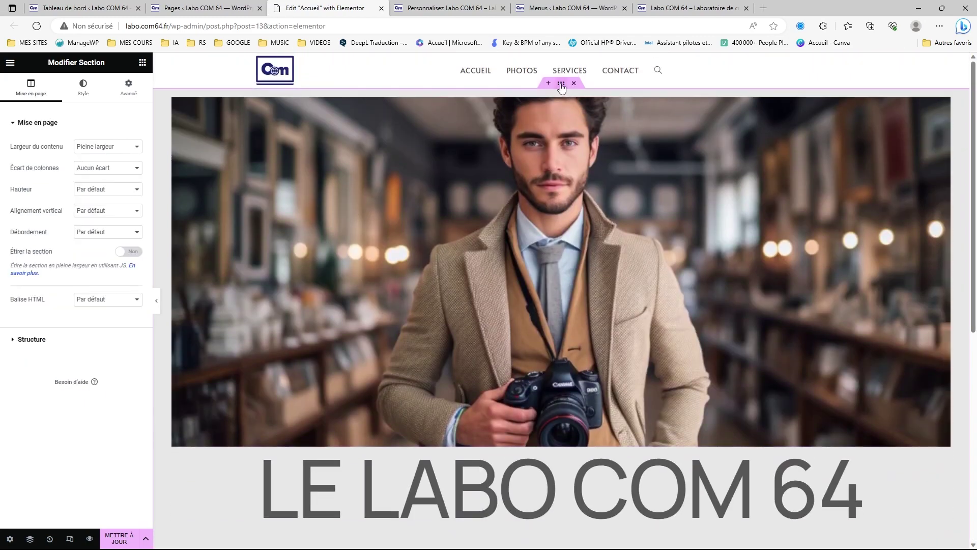
{"action": "left_click", "coordinate": [83, 96]}
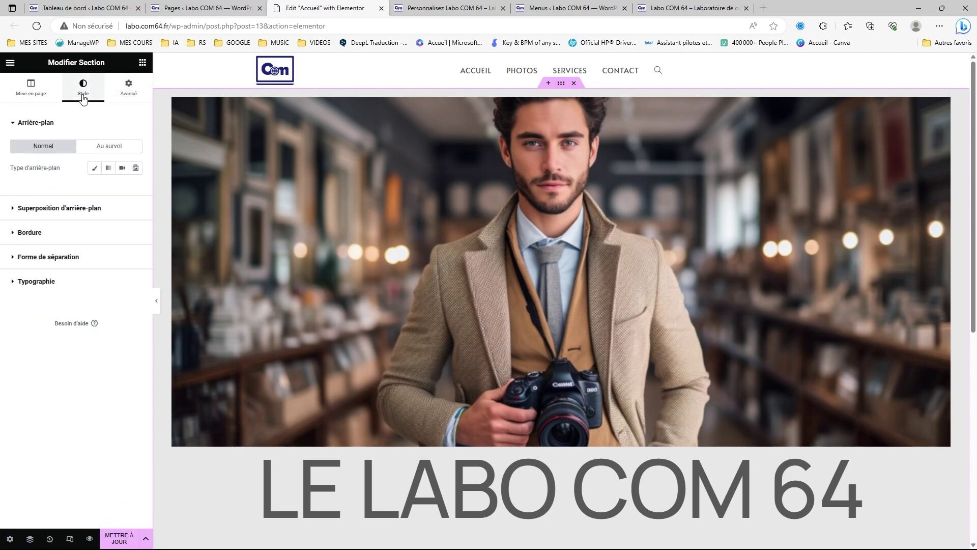
{"action": "left_click", "coordinate": [96, 172]}
{"action": "left_click", "coordinate": [95, 172]}
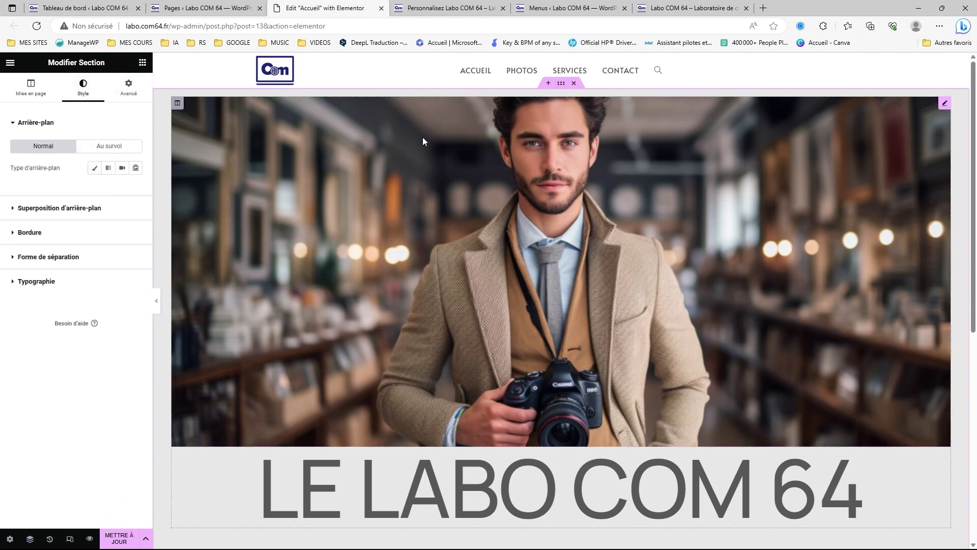
{"action": "scroll", "coordinate": [314, 239], "scroll_direction": "down", "scroll_amount": 6}
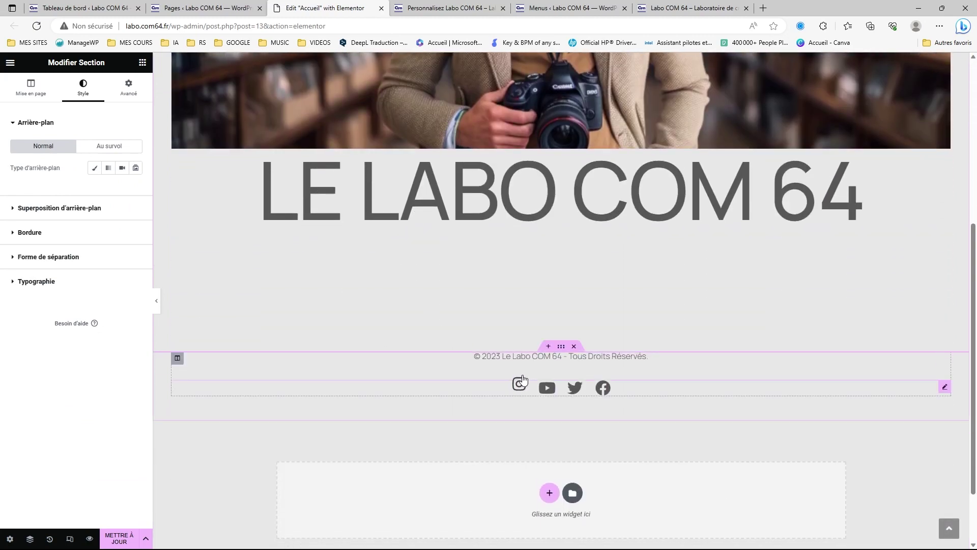
{"action": "left_click", "coordinate": [561, 346]}
{"action": "left_click", "coordinate": [84, 89]}
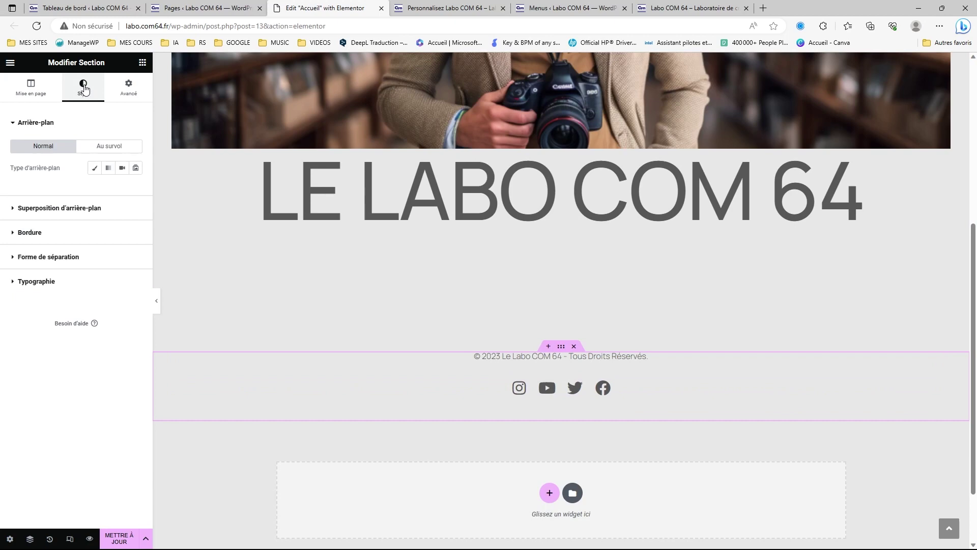
{"action": "scroll", "coordinate": [308, 252], "scroll_direction": "down", "scroll_amount": 2}
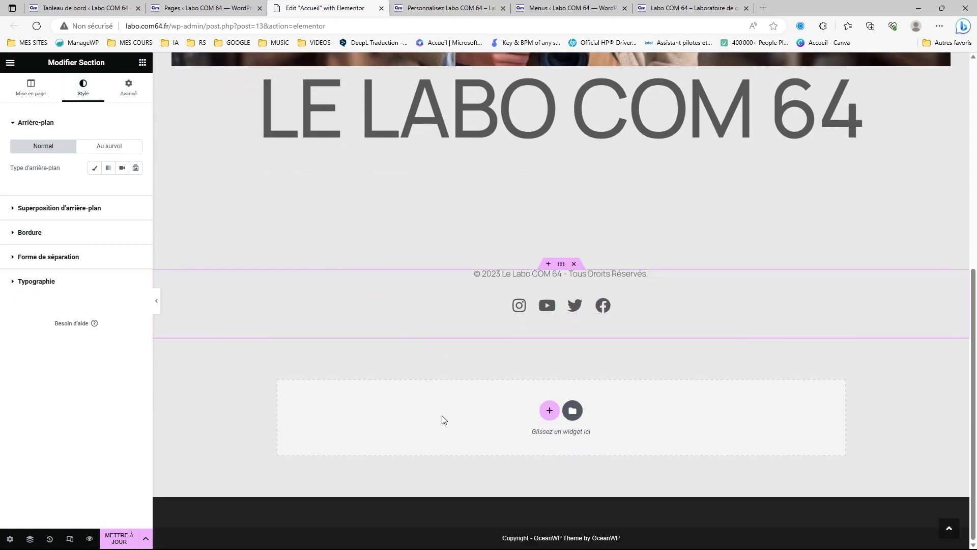
{"action": "scroll", "coordinate": [442, 415], "scroll_direction": "up", "scroll_amount": 8}
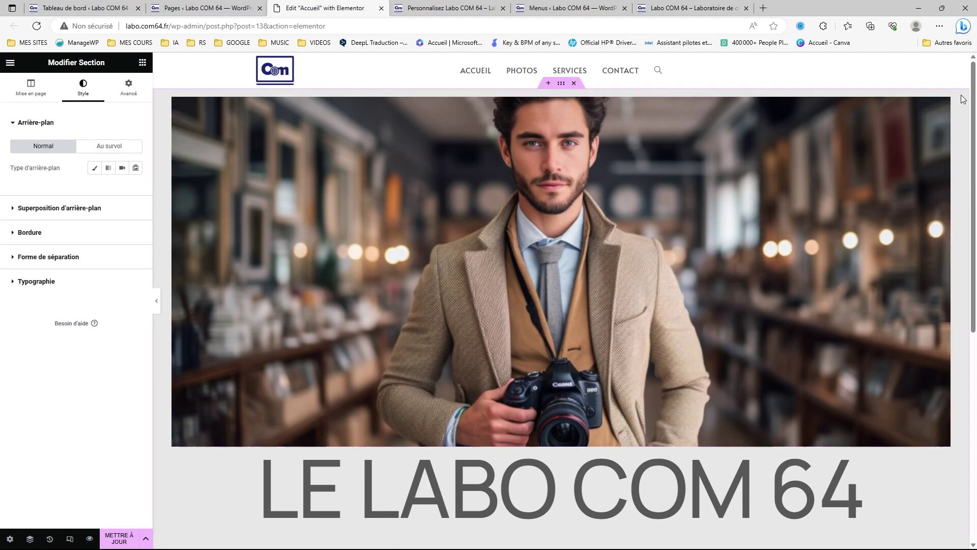
Open the Navigator from the Hero section and examine the background style settings of the Hero column.
{"action": "right_click", "coordinate": [949, 113]}
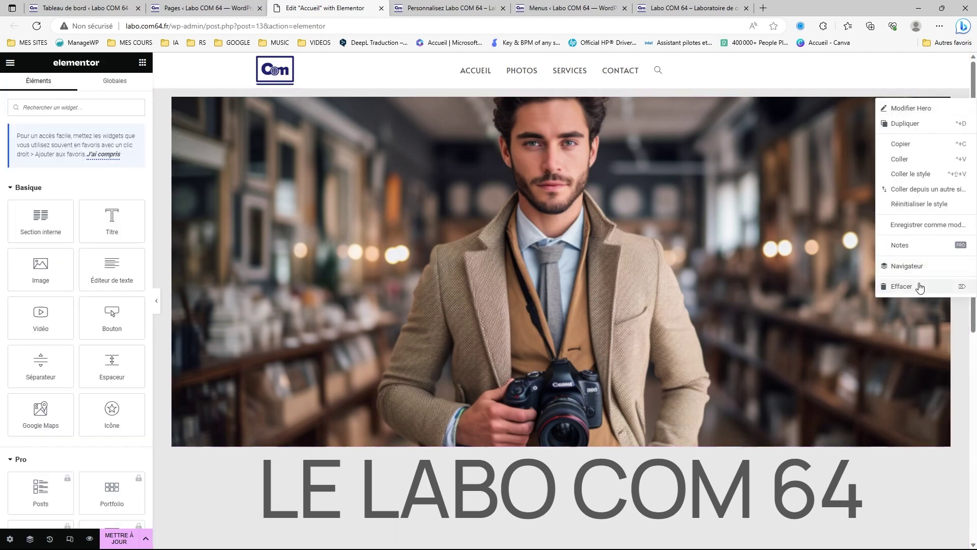
{"action": "left_click", "coordinate": [918, 267]}
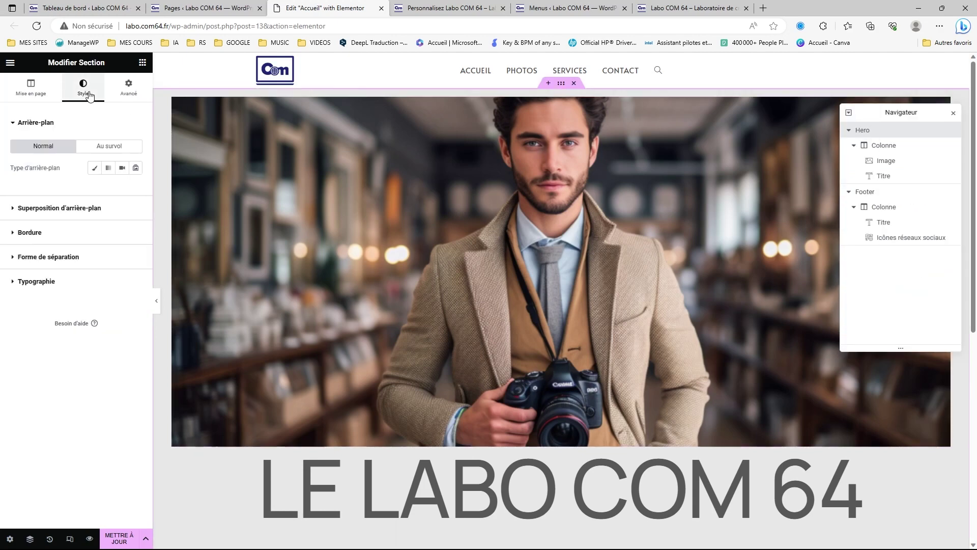
{"action": "left_click", "coordinate": [885, 146]}
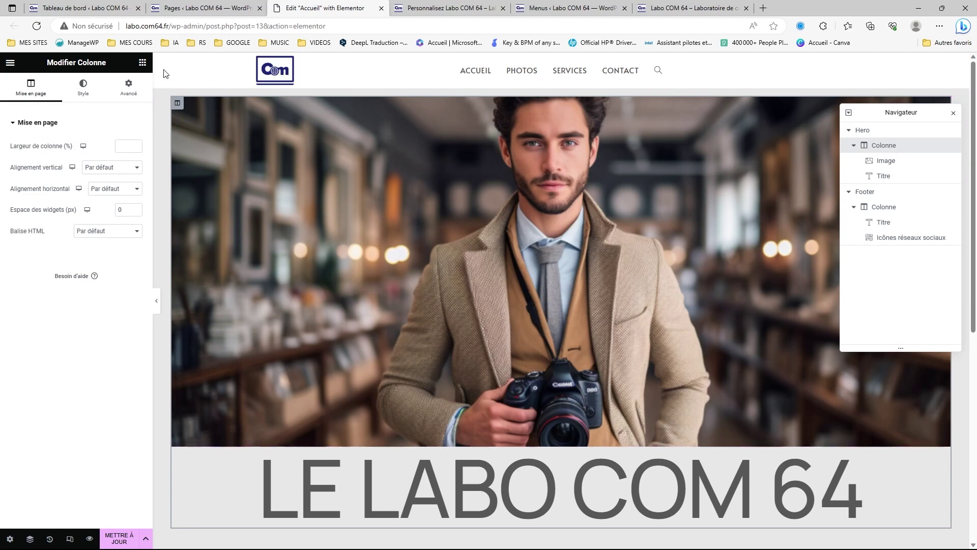
{"action": "left_click", "coordinate": [83, 86]}
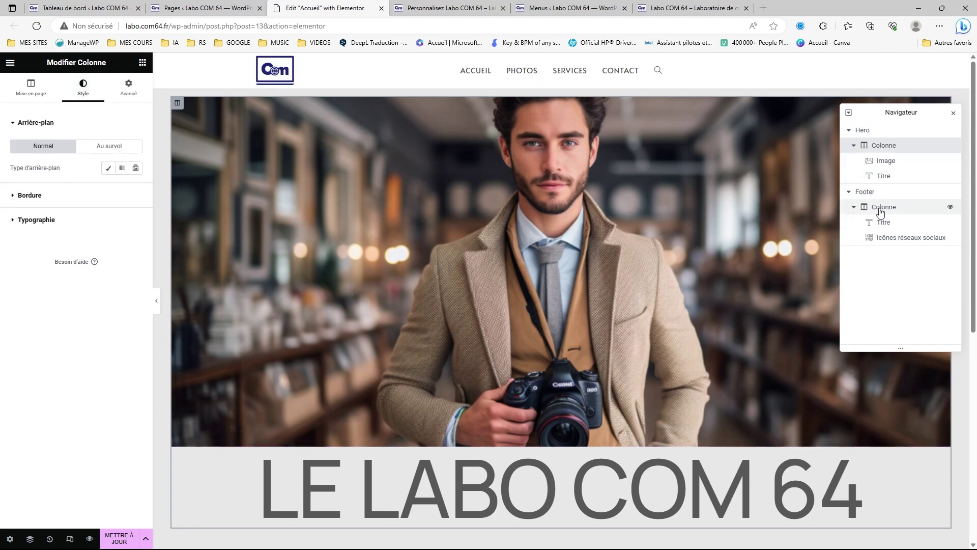
Add a new custom color to the site's global colors and sample #575757 from the page with the eyedropper.
{"action": "left_click", "coordinate": [9, 62]}
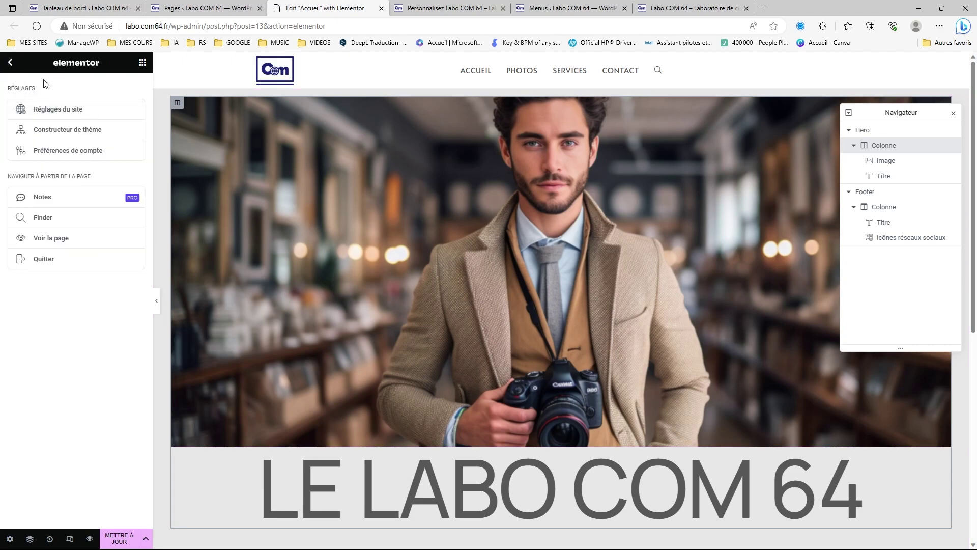
{"action": "left_click", "coordinate": [66, 110]}
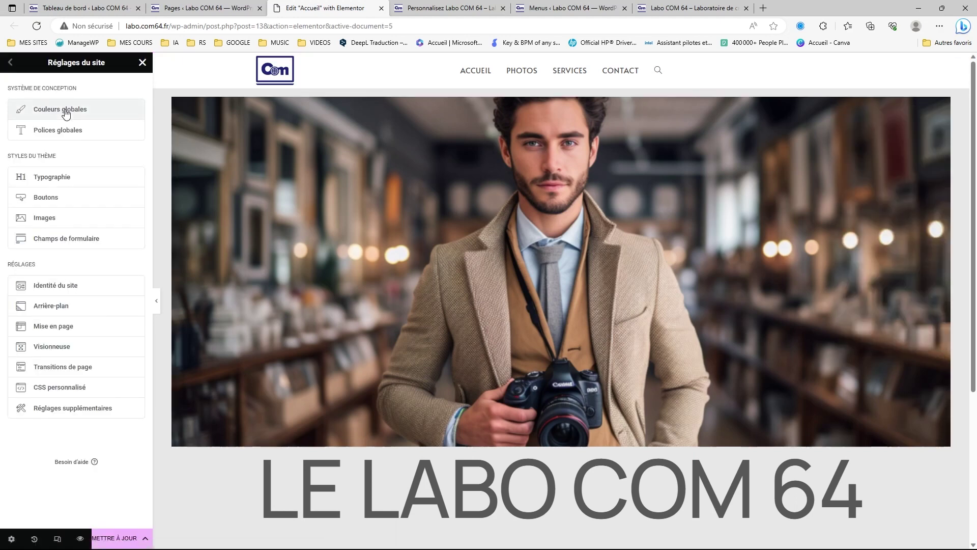
{"action": "left_click", "coordinate": [73, 111]}
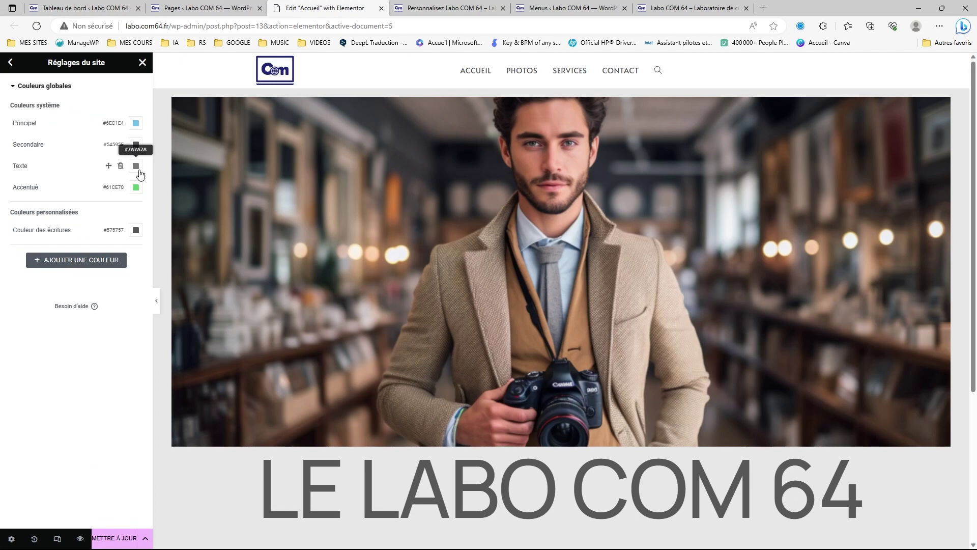
{"action": "left_click", "coordinate": [91, 261]}
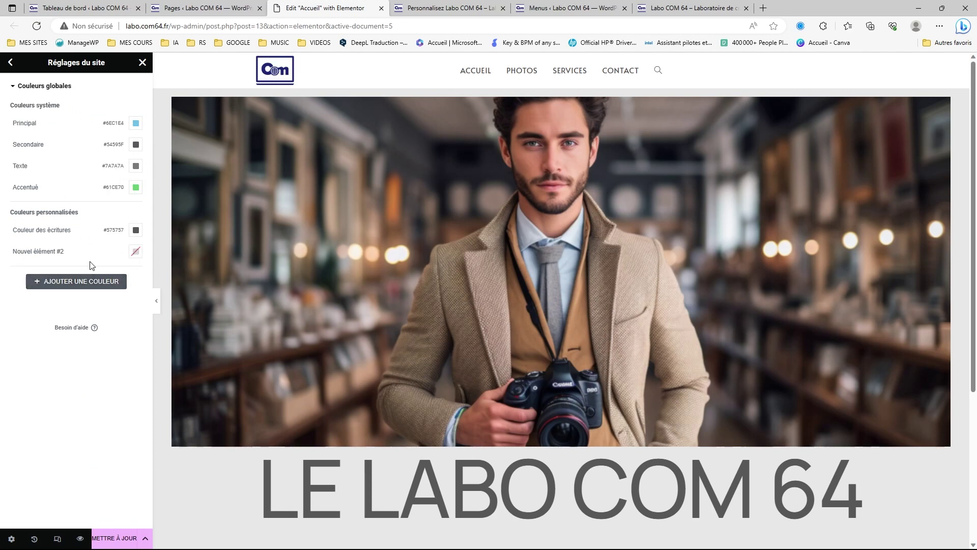
{"action": "left_click", "coordinate": [136, 252]}
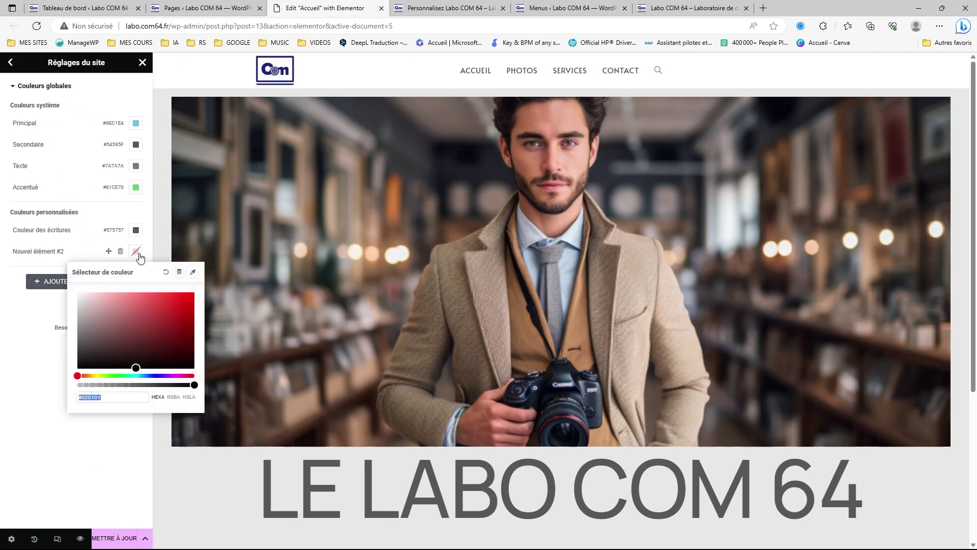
{"action": "left_click", "coordinate": [192, 272]}
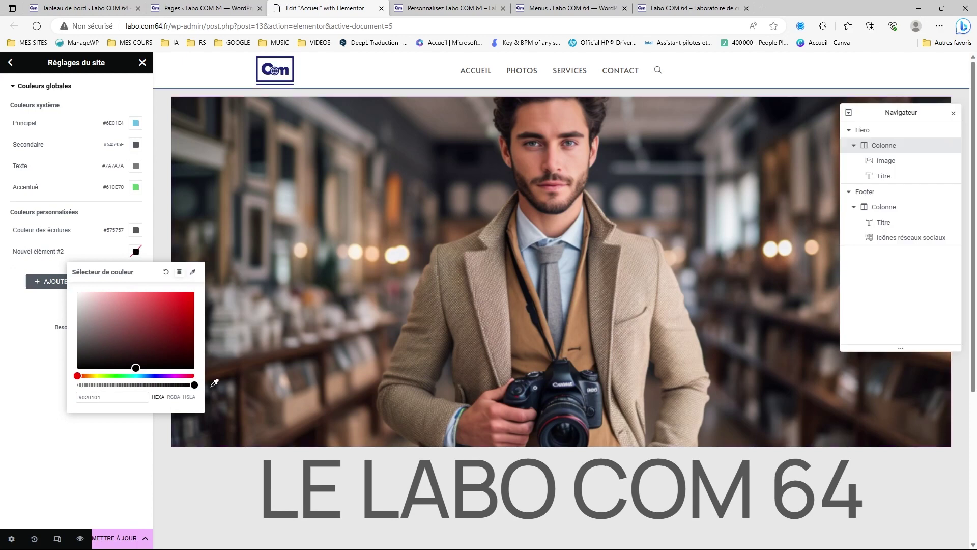
{"action": "left_click", "coordinate": [216, 476]}
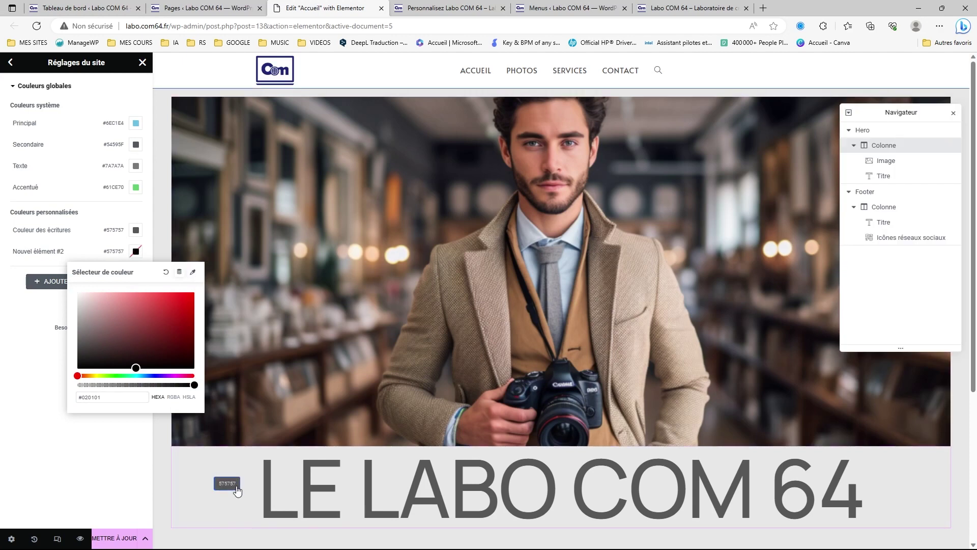
{"action": "left_click", "coordinate": [234, 486]}
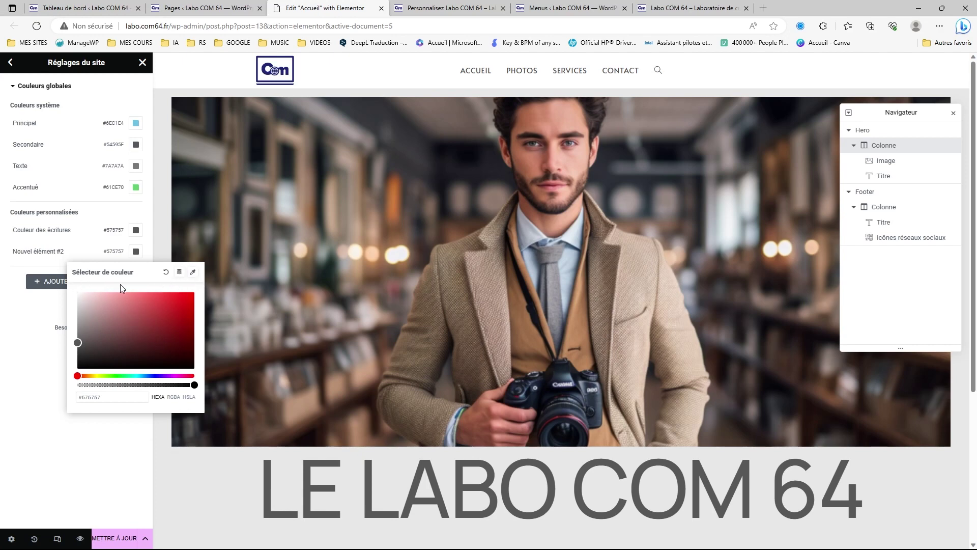
{"action": "left_click", "coordinate": [95, 246]}
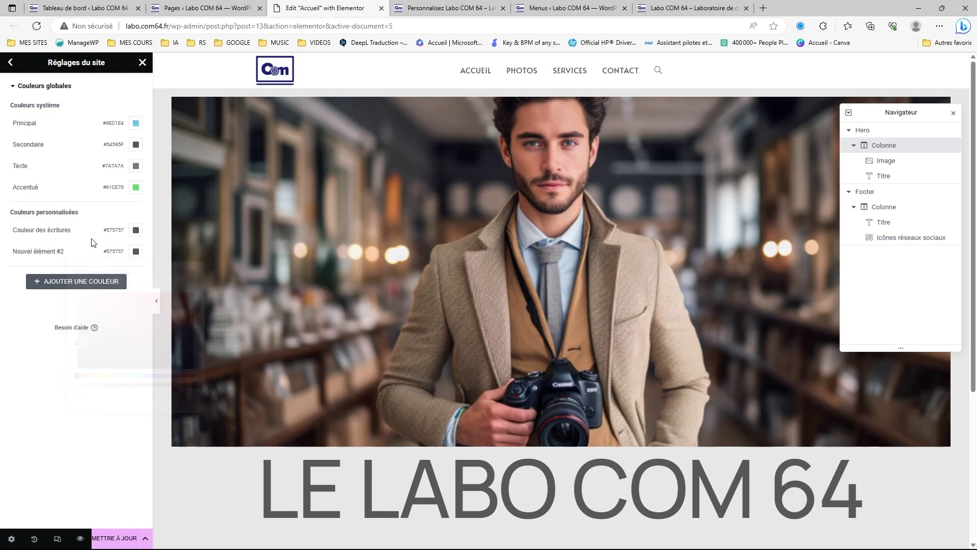
Examine the Accueil page from the header and hero photo to the social icons and the theme's dark copyright bar.
{"action": "scroll", "coordinate": [280, 481], "scroll_direction": "down", "scroll_amount": 5}
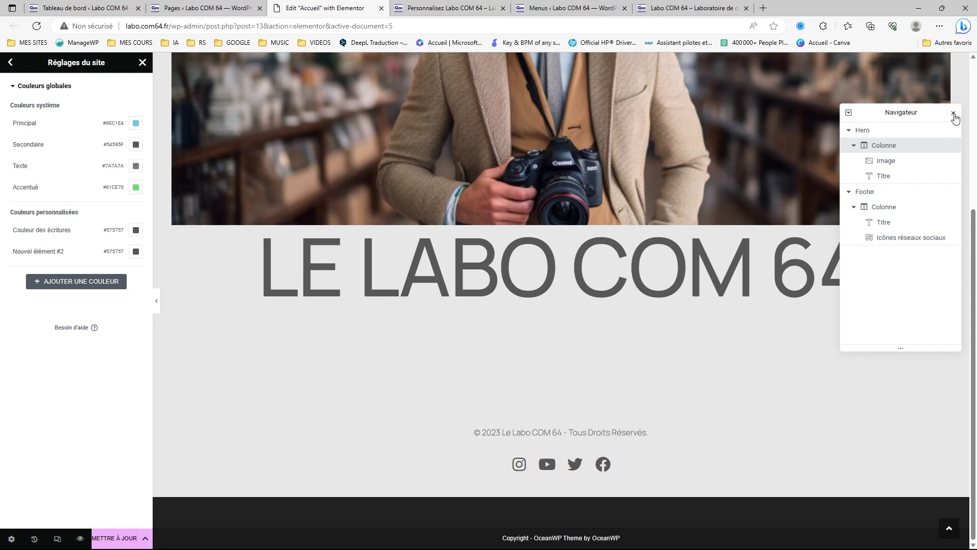
{"action": "scroll", "coordinate": [382, 387], "scroll_direction": "up", "scroll_amount": 3}
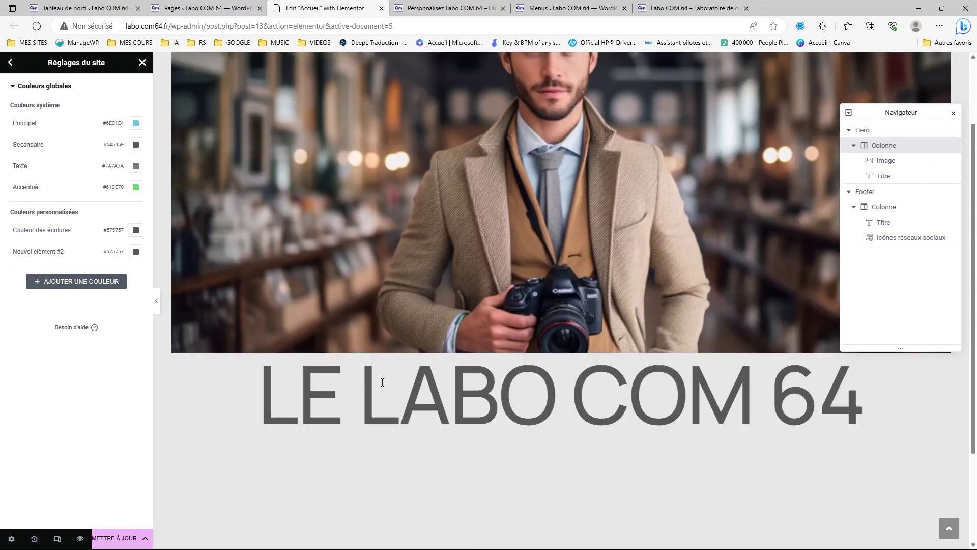
{"action": "scroll", "coordinate": [382, 382], "scroll_direction": "up", "scroll_amount": 2}
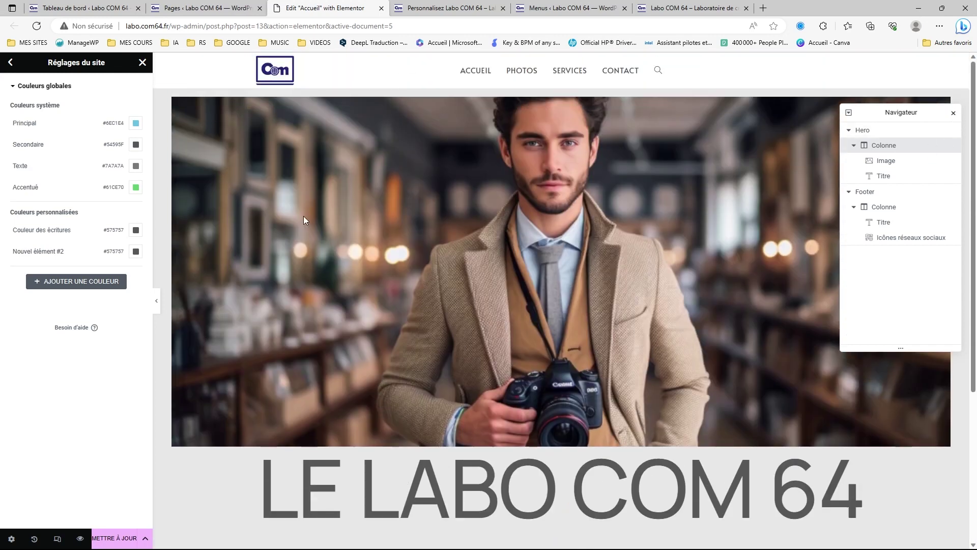
{"action": "scroll", "coordinate": [296, 222], "scroll_direction": "down", "scroll_amount": 5}
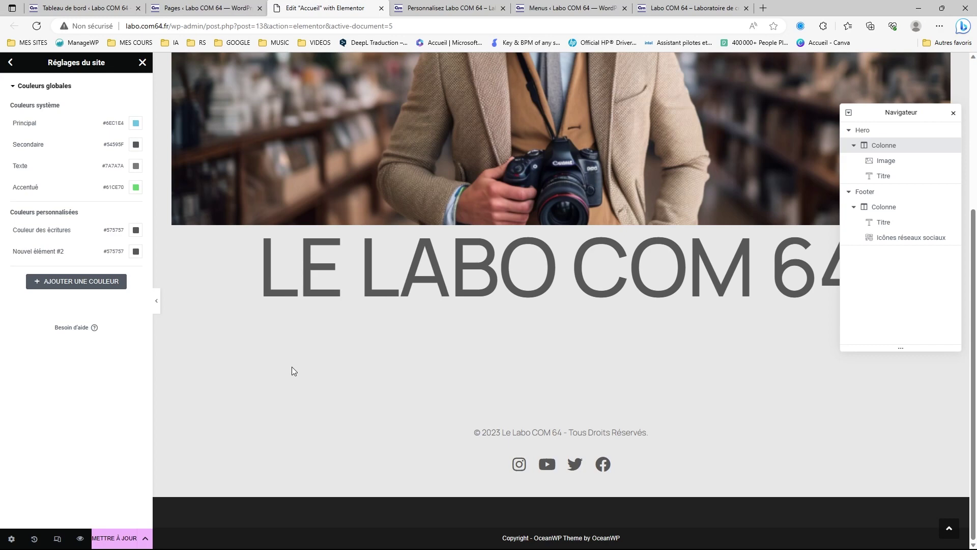
{"action": "scroll", "coordinate": [291, 370], "scroll_direction": "up", "scroll_amount": 5}
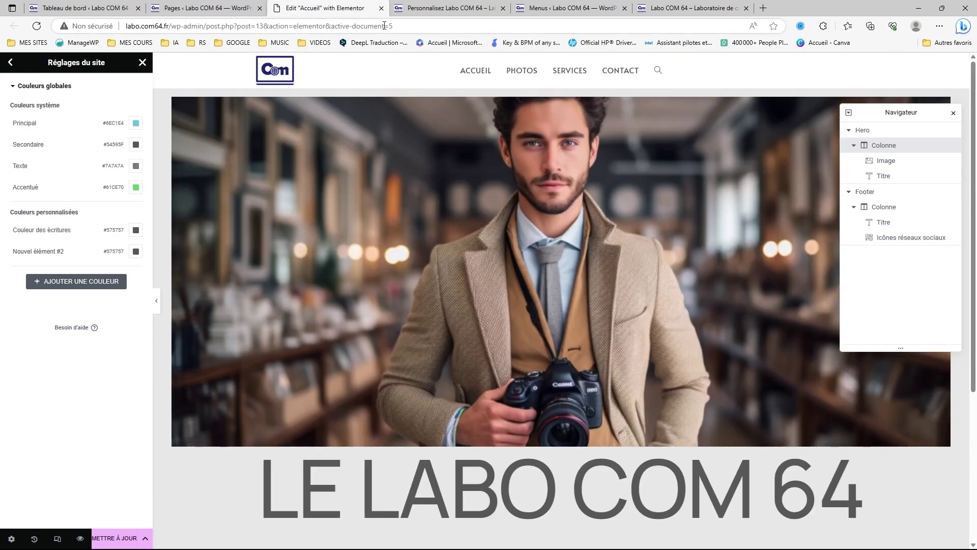
{"action": "scroll", "coordinate": [434, 82], "scroll_direction": "down", "scroll_amount": 5}
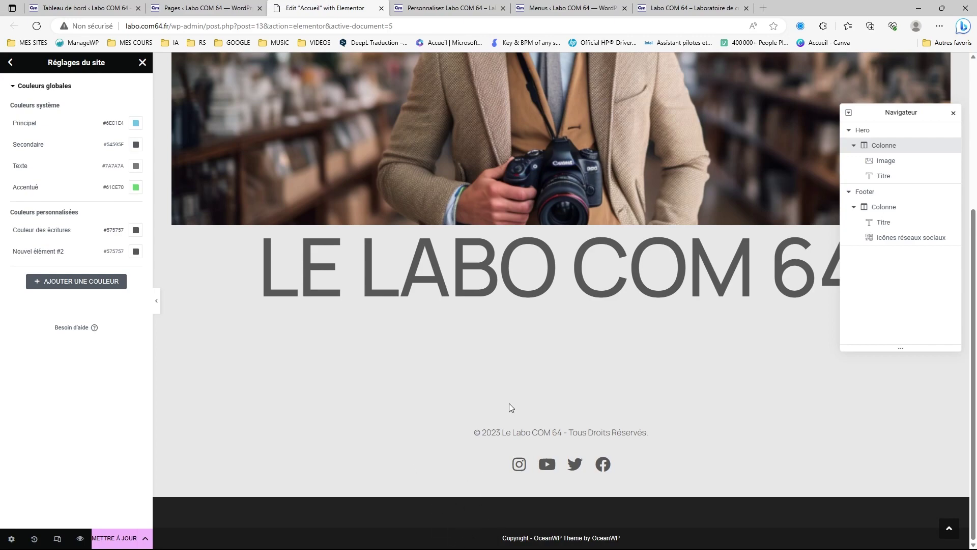
{"action": "scroll", "coordinate": [404, 274], "scroll_direction": "up", "scroll_amount": 5}
{"action": "scroll", "coordinate": [472, 218], "scroll_direction": "down", "scroll_amount": 5}
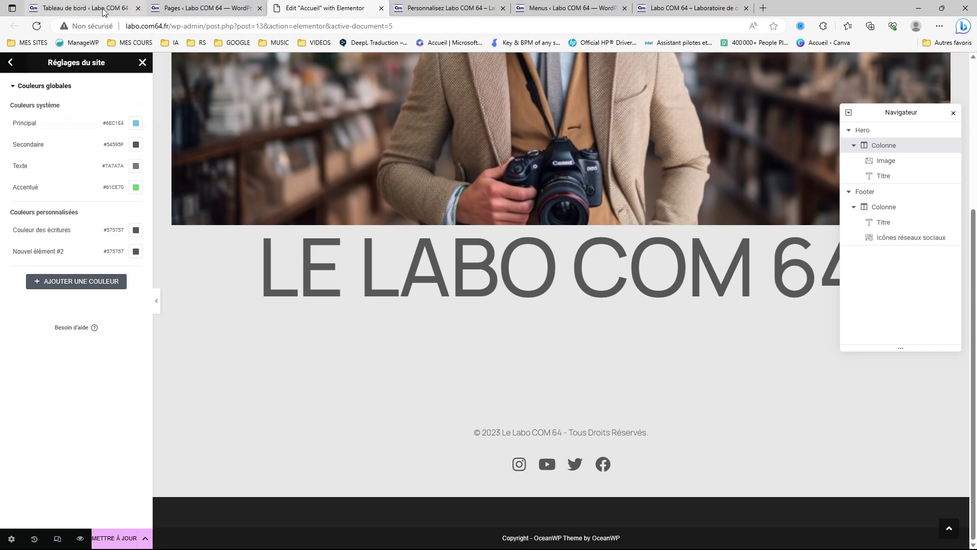
Close the browser tabs for the theme customizer, Menus and Pages, and switch to the WordPress dashboard.
{"action": "left_click", "coordinate": [503, 9]}
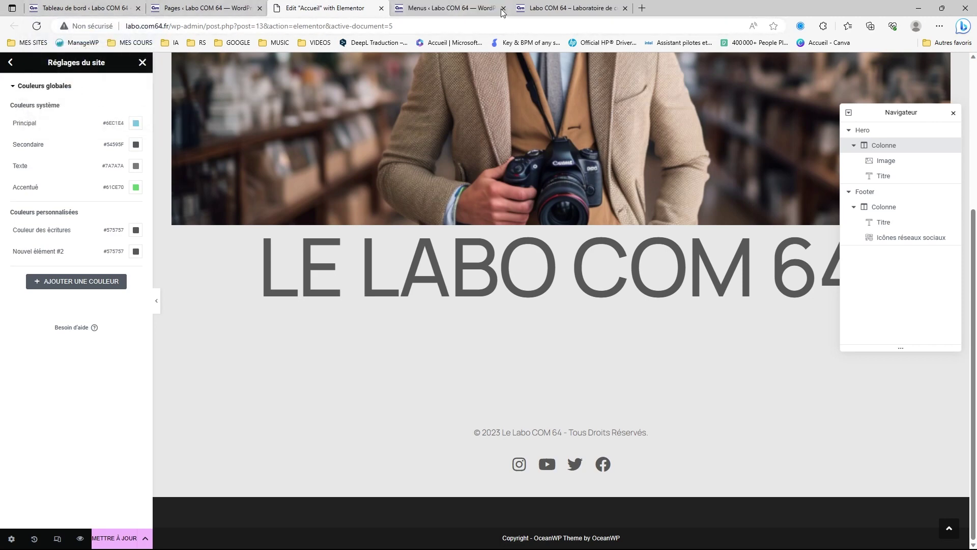
{"action": "left_click", "coordinate": [503, 8]}
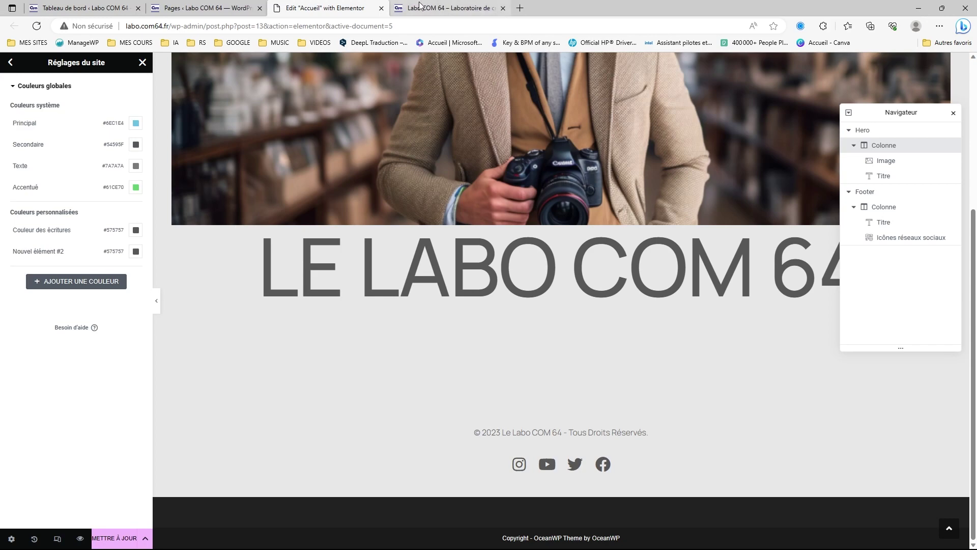
{"action": "left_click", "coordinate": [78, 7]}
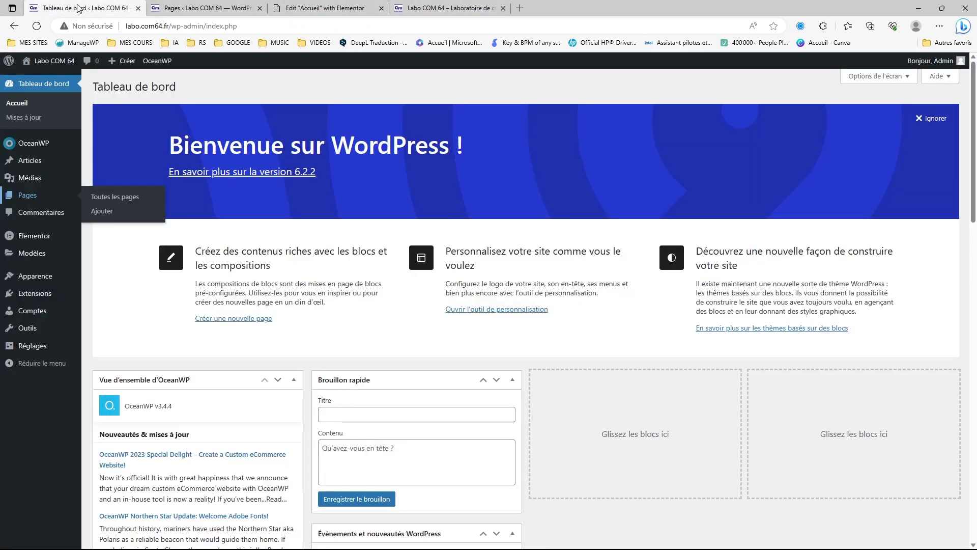
{"action": "left_click", "coordinate": [260, 8]}
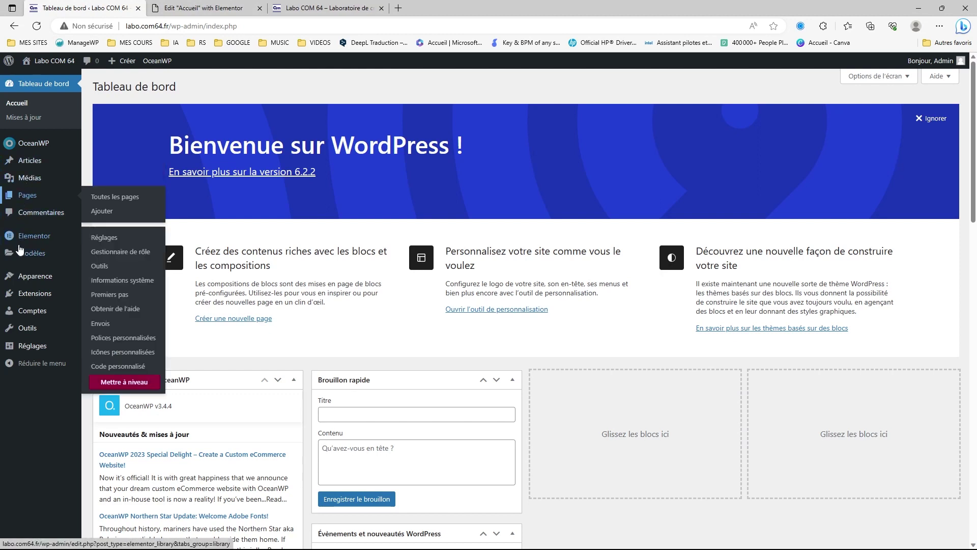
Open the theme customizer in a new browser tab and go to its "Bas du pied de page" settings.
{"action": "mouse_move", "coordinate": [31, 279]}
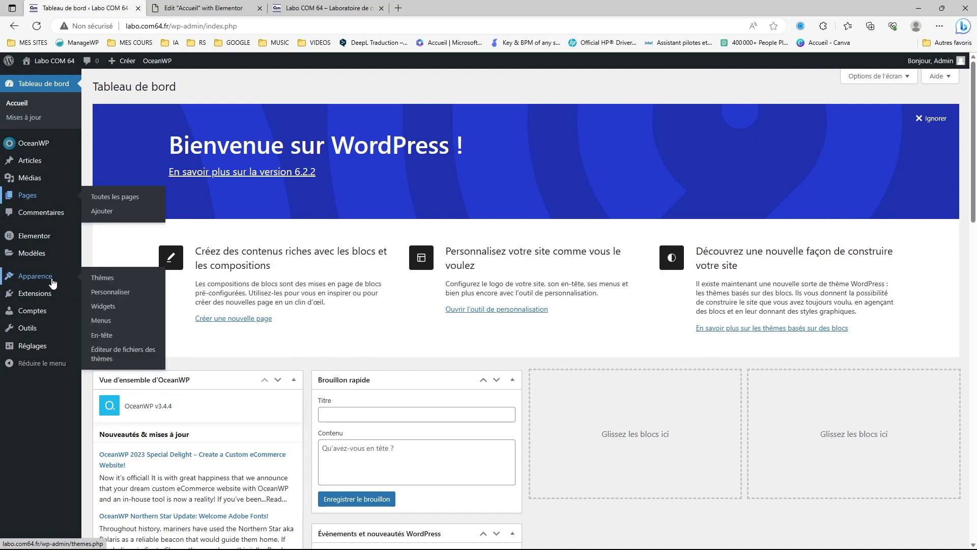
{"action": "right_click", "coordinate": [104, 294]}
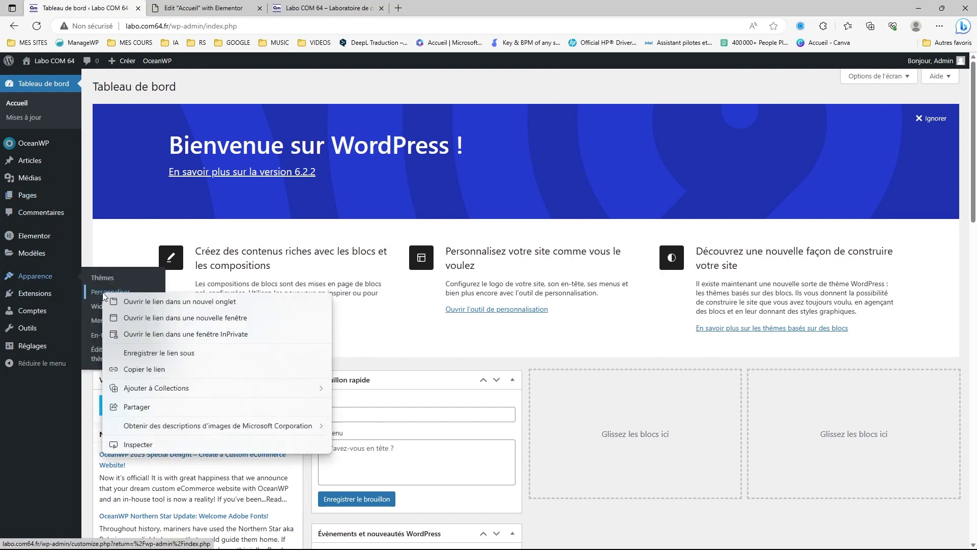
{"action": "left_click", "coordinate": [136, 301]}
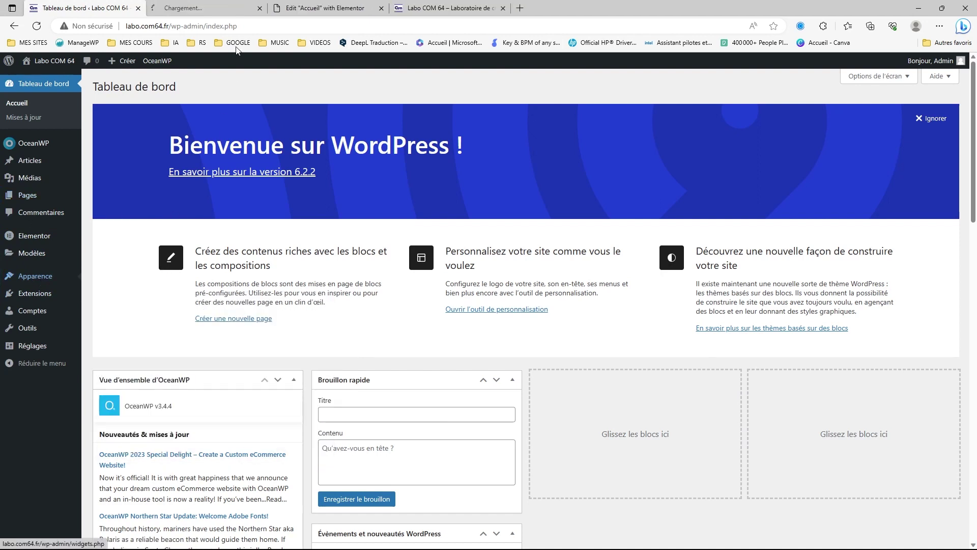
{"action": "left_click", "coordinate": [218, 10]}
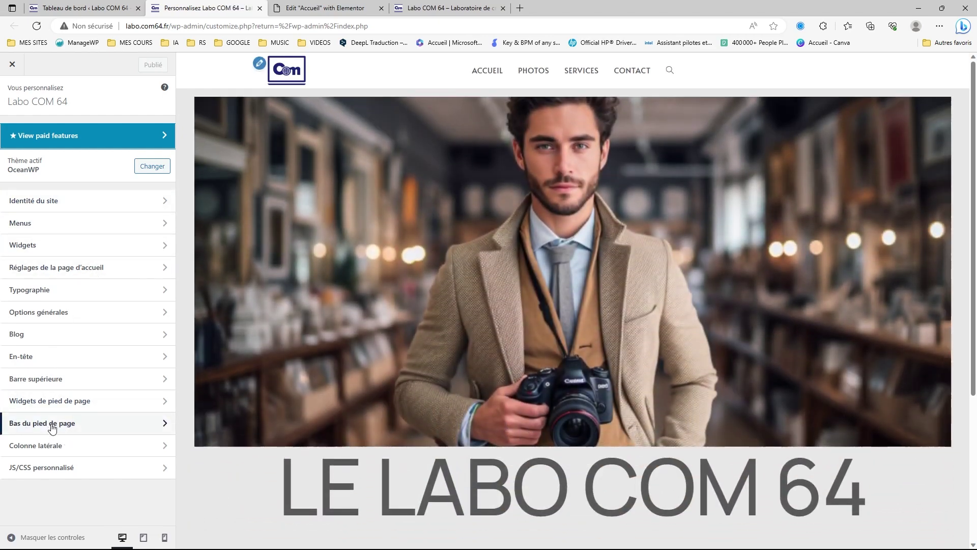
{"action": "left_click", "coordinate": [53, 427]}
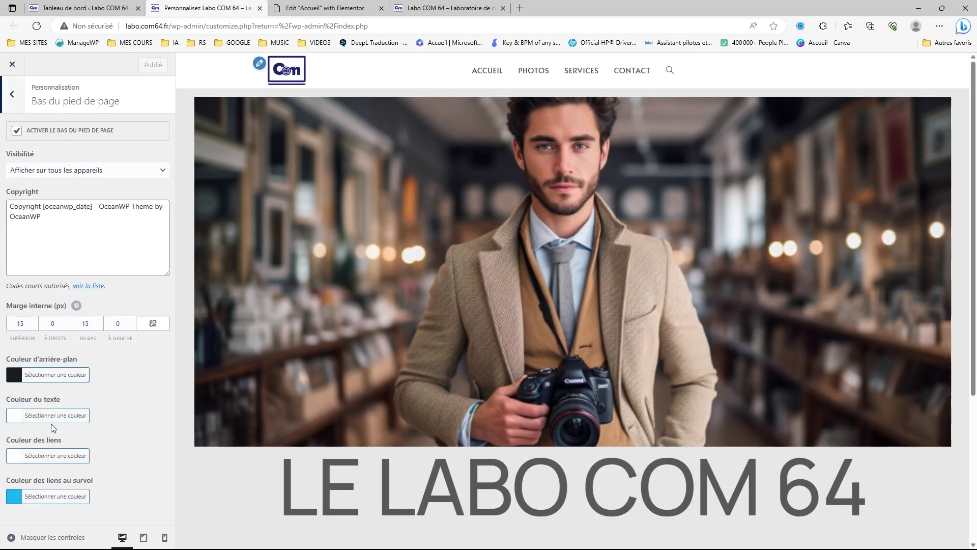
Try disabling the theme's footer bottom bar in the preview, and re-enable it.
{"action": "scroll", "coordinate": [366, 320], "scroll_direction": "down", "scroll_amount": 4}
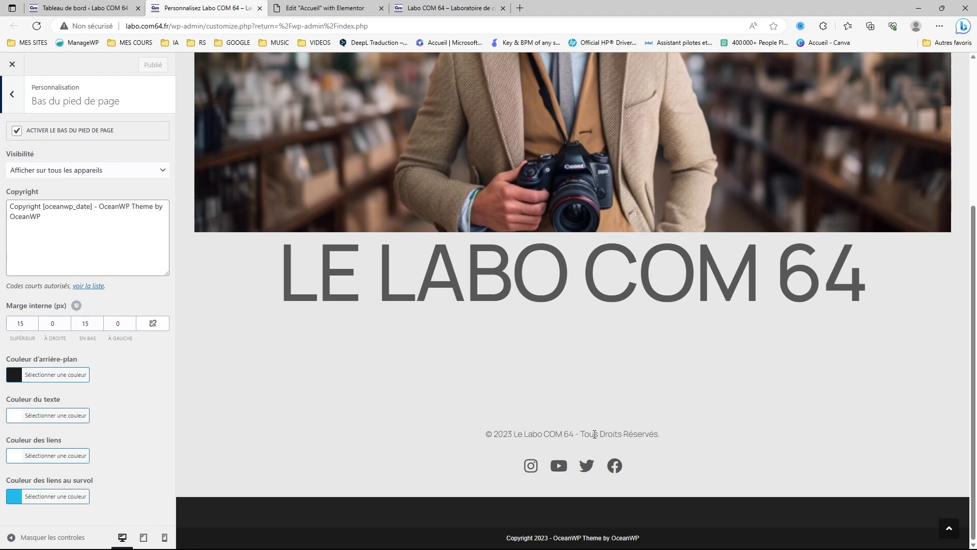
{"action": "left_click", "coordinate": [15, 132]}
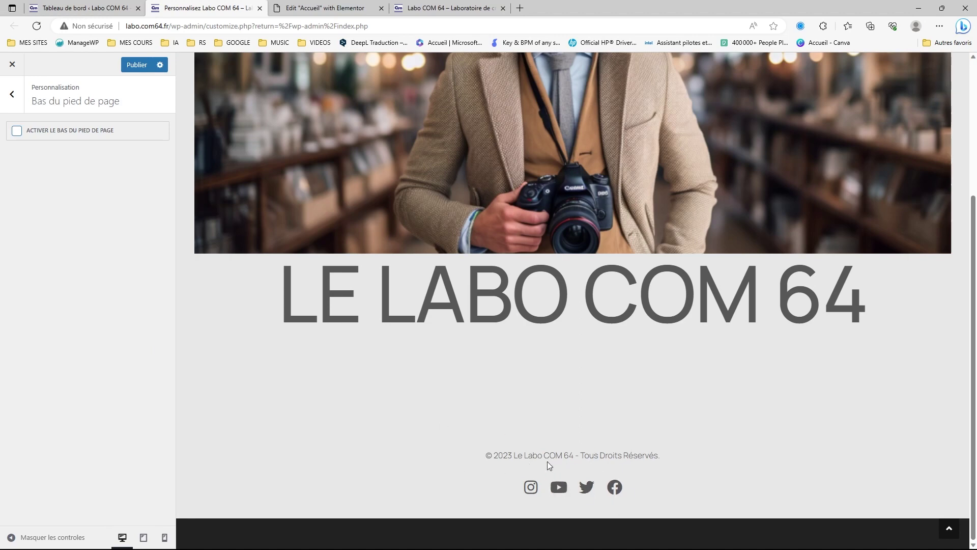
{"action": "left_click", "coordinate": [17, 133]}
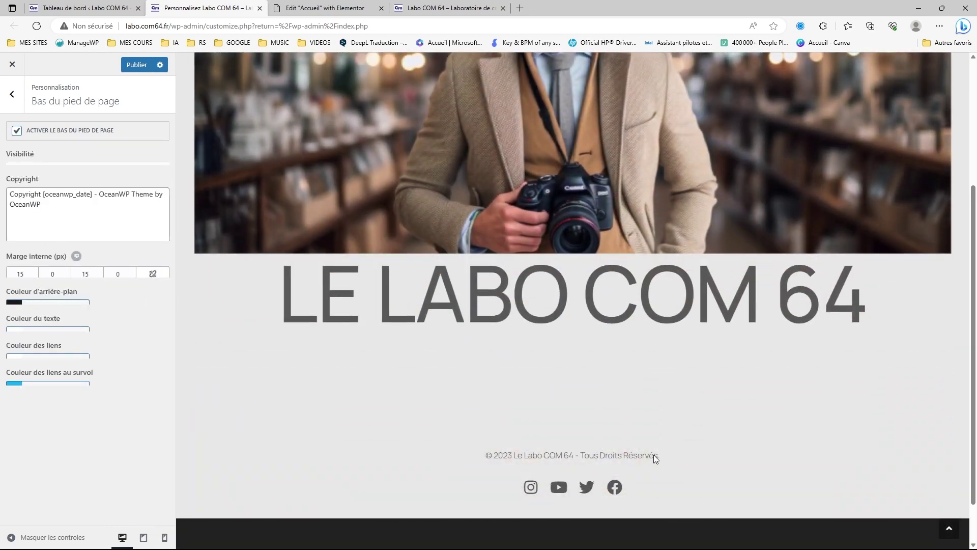
Reload the live site's home page and copy the footer line "© 2023 Le Labo COM 64 - Tous Droits Réservés.".
{"action": "left_click", "coordinate": [444, 8]}
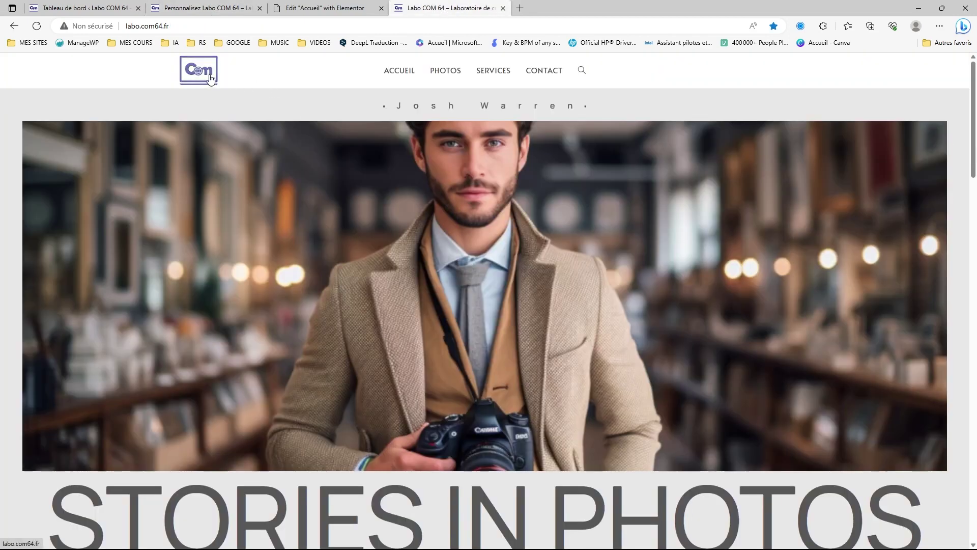
{"action": "left_click", "coordinate": [213, 80]}
{"action": "scroll", "coordinate": [535, 252], "scroll_direction": "down", "scroll_amount": 2}
{"action": "scroll", "coordinate": [536, 255], "scroll_direction": "down", "scroll_amount": 3}
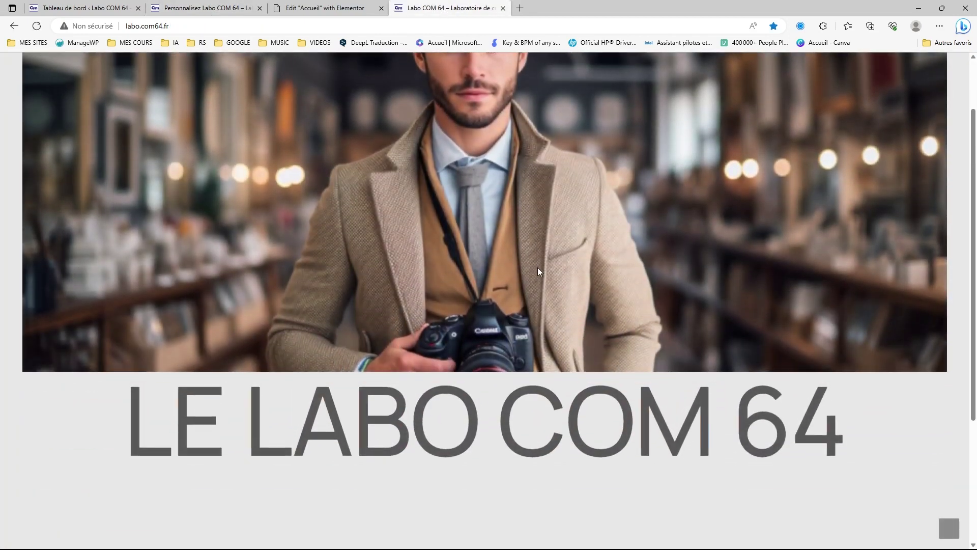
{"action": "left_click_drag", "start_coordinate": [578, 427], "coordinate": [400, 428]}
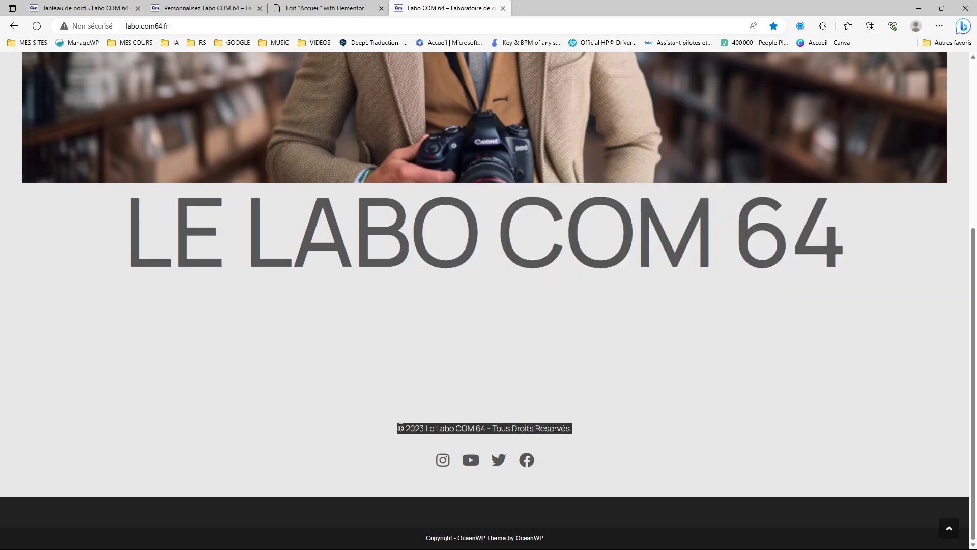
{"action": "key", "text": "ctrl+c"}
Replace "OceanWP Theme by OceanWP" in the customizer's footer copyright text with "© 2023 Le Labo COM 64 - Tous Droits Réservés.".
{"action": "left_click", "coordinate": [214, 8]}
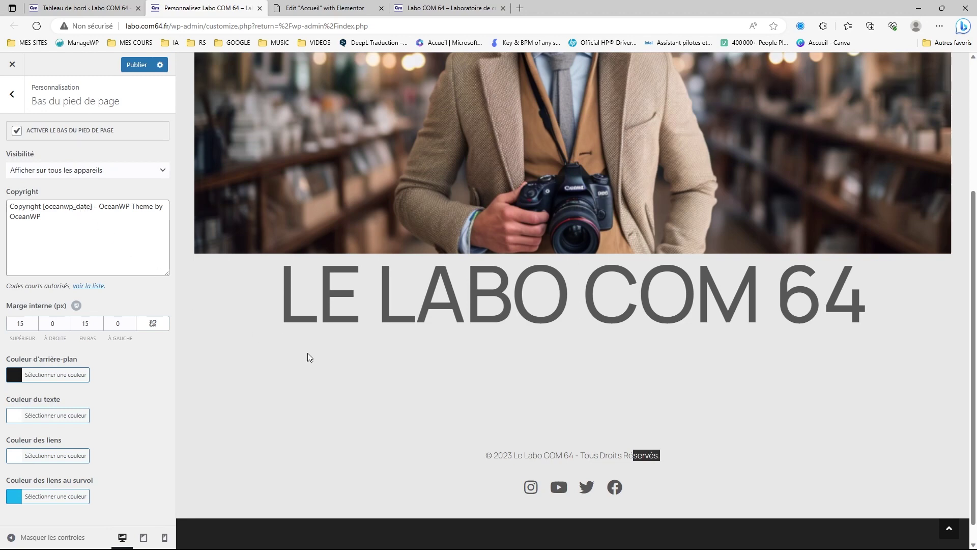
{"action": "scroll", "coordinate": [461, 430], "scroll_direction": "down", "scroll_amount": 1}
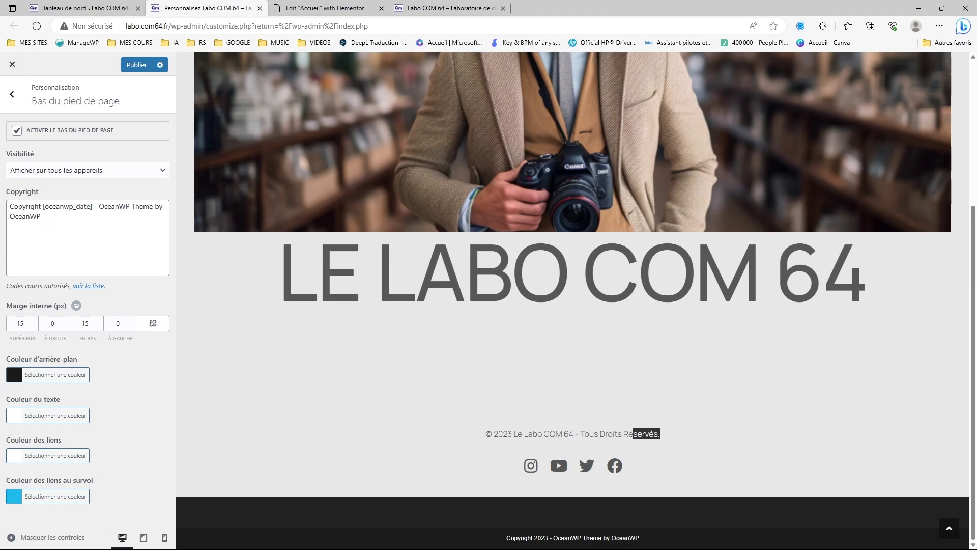
{"action": "left_click_drag", "start_coordinate": [47, 222], "coordinate": [100, 207]}
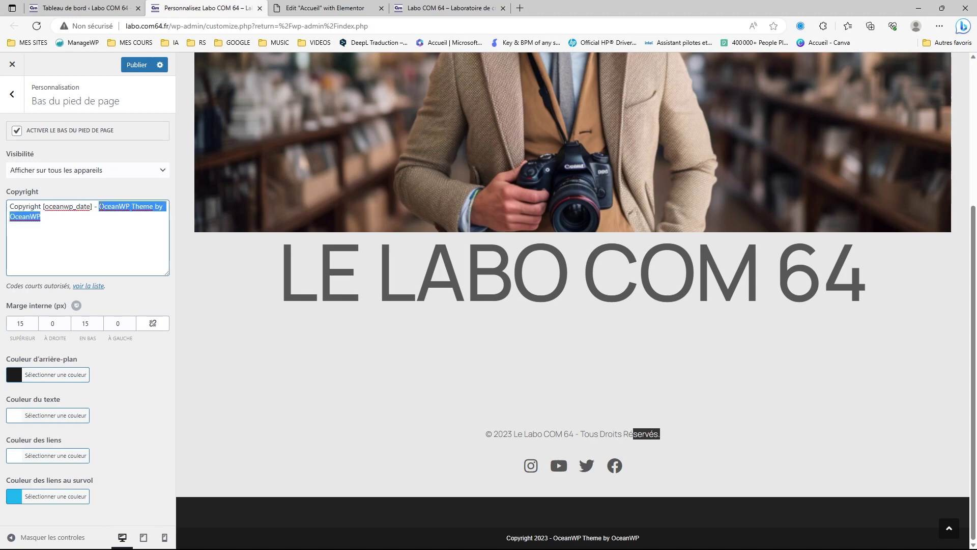
{"action": "type", "text": "© 2023 Le Labo COM 64 - Tous Droits Réservés."}
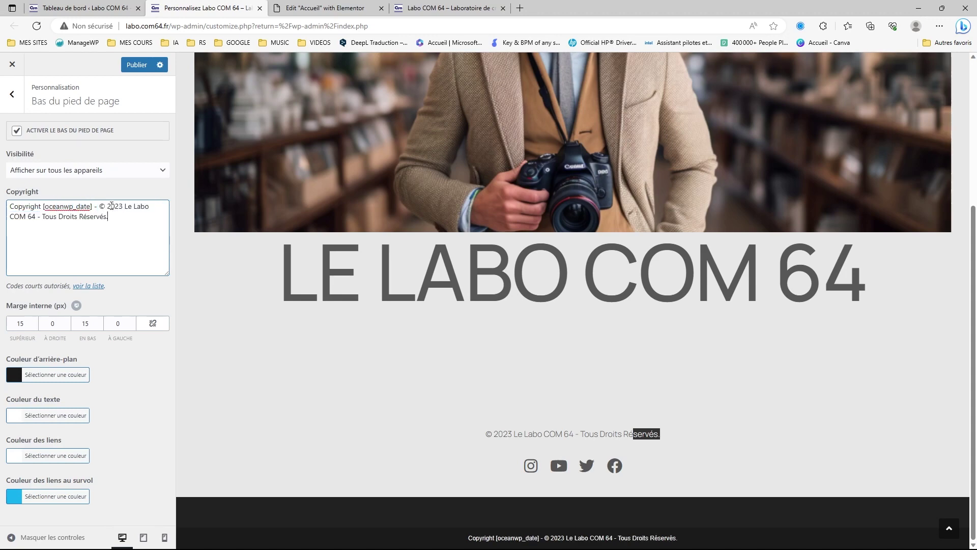
Change the footer copyright text to "© [oceanwp_date] - Le Labo COM 64 - Tous Droits Réservés.", replacing the word "Copyright" and removing the duplicate "© 2023".
{"action": "left_click_drag", "start_coordinate": [105, 203], "coordinate": [101, 204]}
{"action": "key", "text": "ctrl+c"}
{"action": "left_click", "coordinate": [41, 206]}
{"action": "left_click_drag", "start_coordinate": [41, 207], "coordinate": [8, 205]}
{"action": "key", "text": "ctrl+v"}
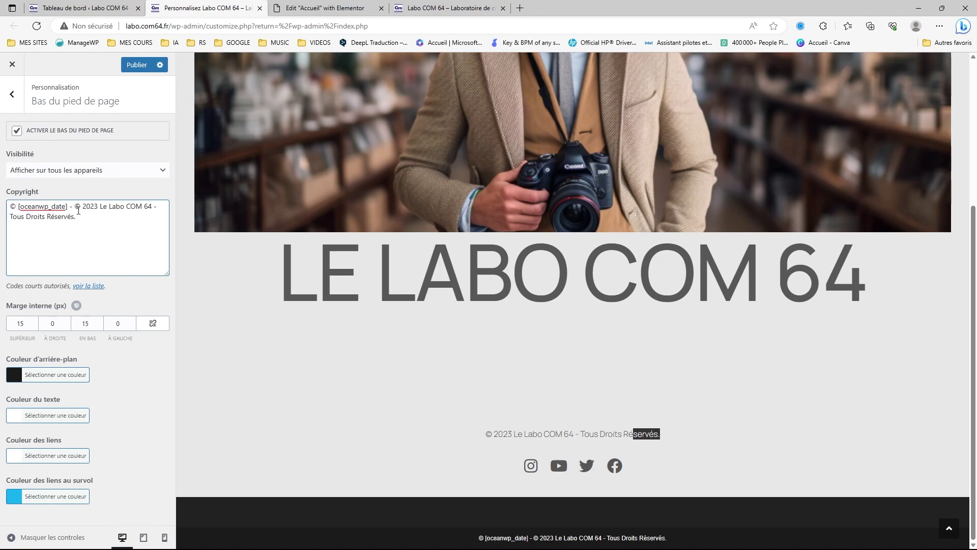
{"action": "left_click_drag", "start_coordinate": [100, 206], "coordinate": [77, 207]}
{"action": "key", "text": "BackSpace"}
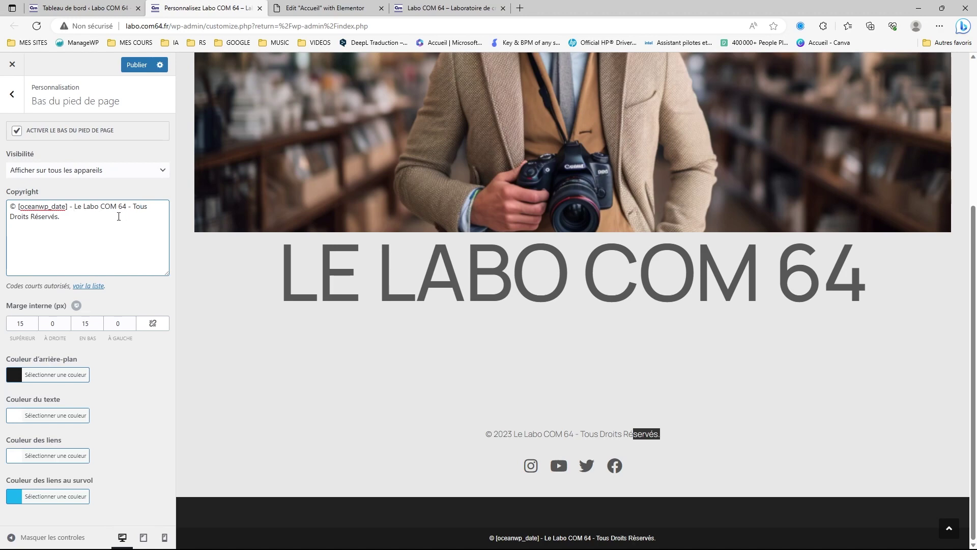
Publish the copyright change and reload the live home page to check the footer.
{"action": "left_click", "coordinate": [137, 65]}
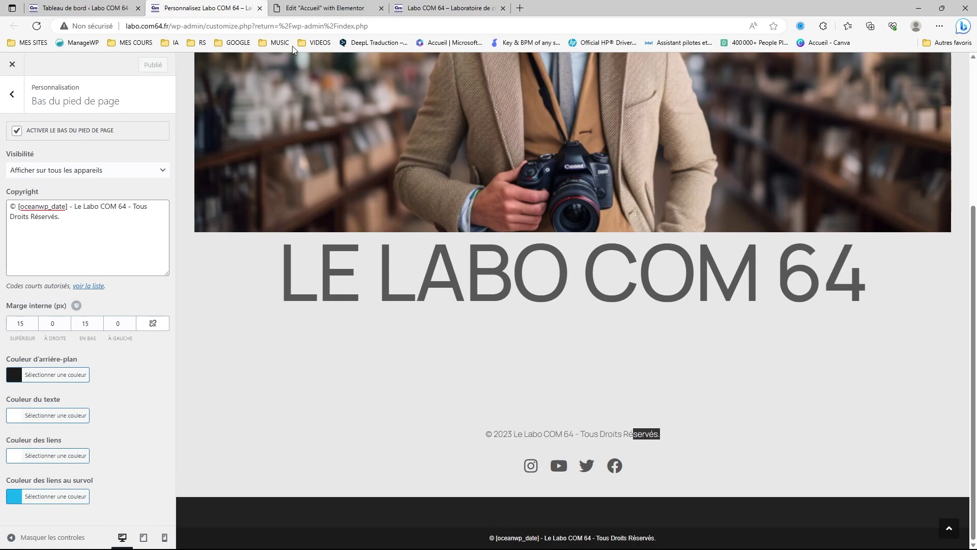
{"action": "left_click", "coordinate": [448, 8]}
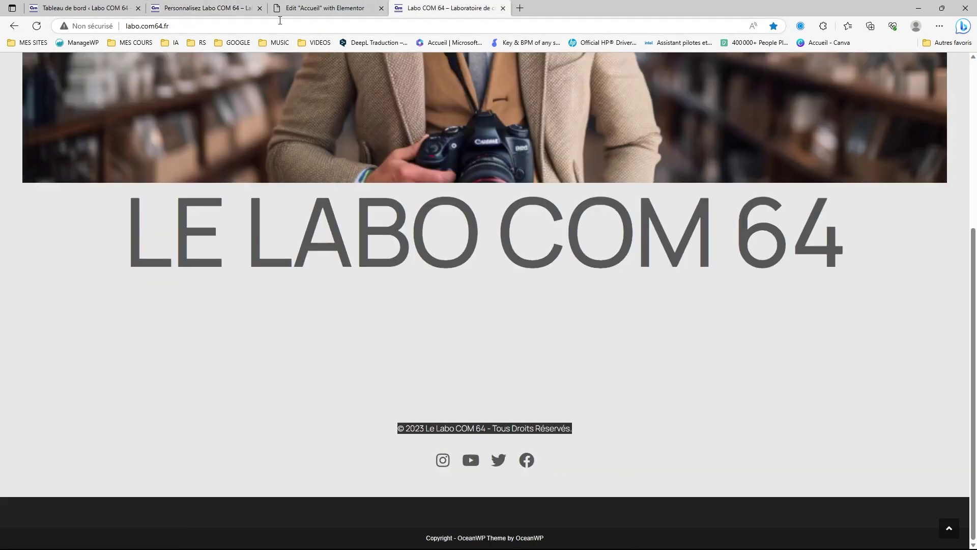
{"action": "left_click", "coordinate": [42, 27]}
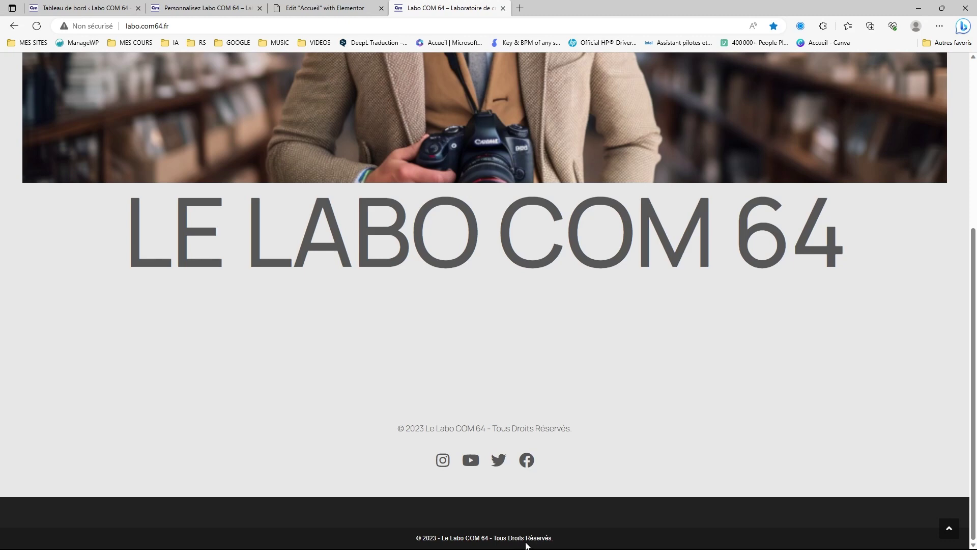
Open the footer bottom bar's text color for editing and copy the hex code of Elementor's "Couleur des écritures" global color.
{"action": "left_click", "coordinate": [185, 14]}
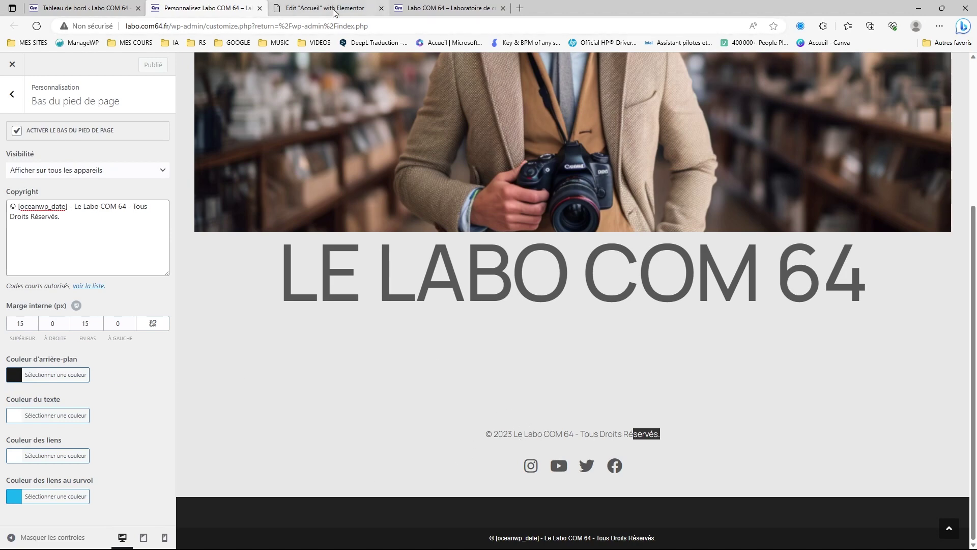
{"action": "left_click", "coordinate": [53, 416]}
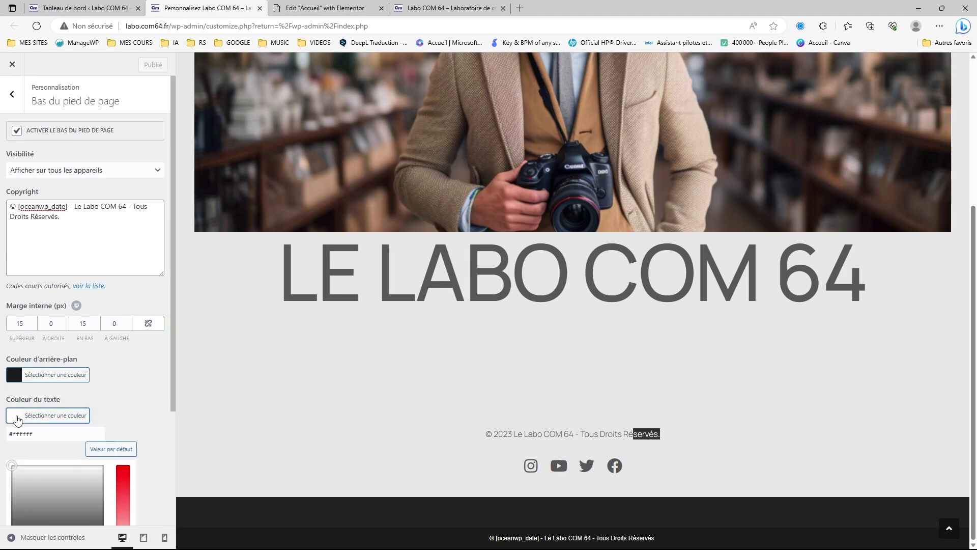
{"action": "scroll", "coordinate": [136, 388], "scroll_direction": "down", "scroll_amount": 3}
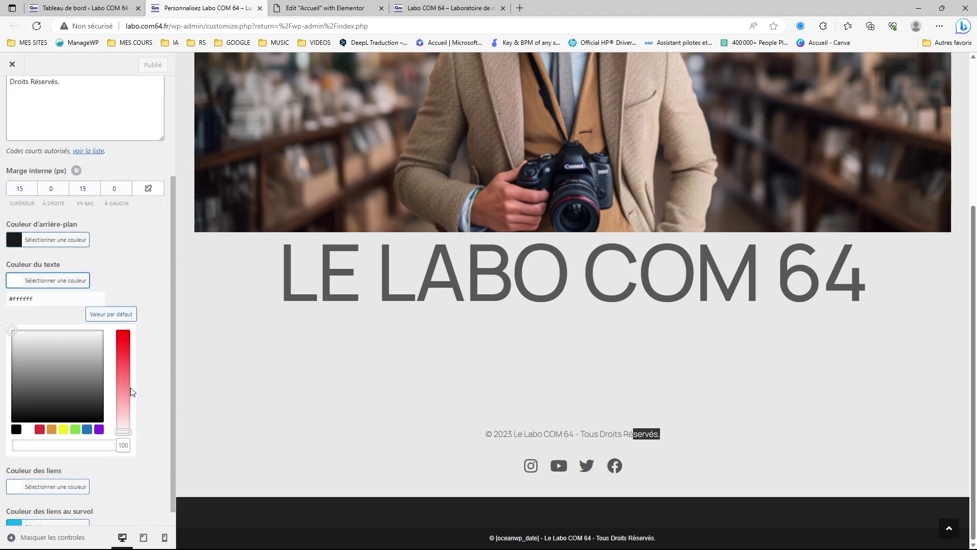
{"action": "left_click", "coordinate": [326, 10]}
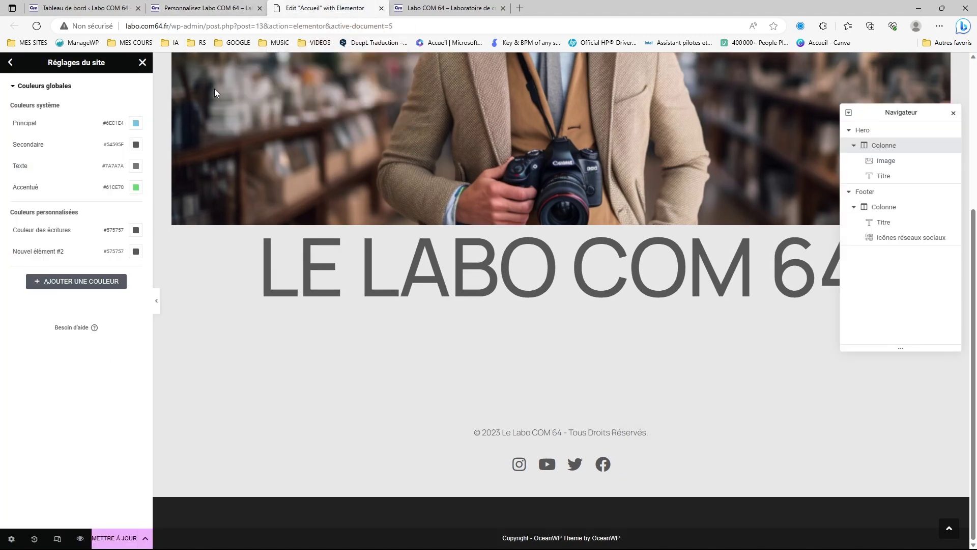
{"action": "left_click", "coordinate": [135, 230]}
{"action": "left_click", "coordinate": [116, 375]}
{"action": "right_click", "coordinate": [104, 377]}
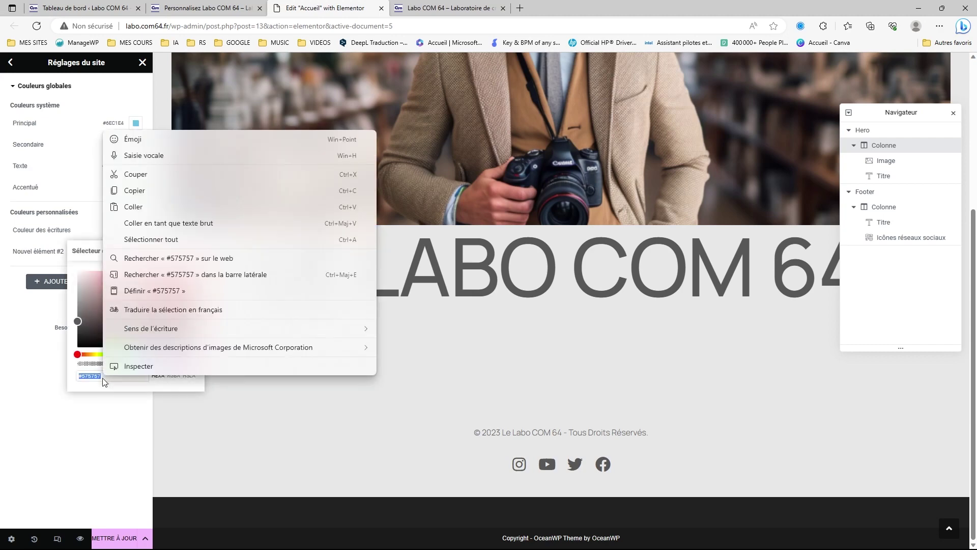
{"action": "left_click", "coordinate": [132, 196]}
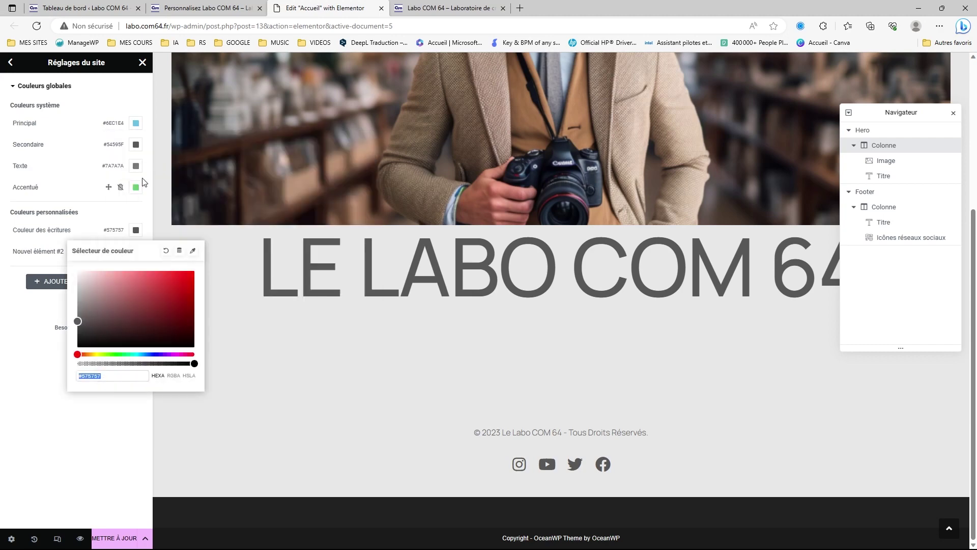
Set the footer bottom bar's text color in the customizer to the copied #575757.
{"action": "left_click", "coordinate": [204, 8]}
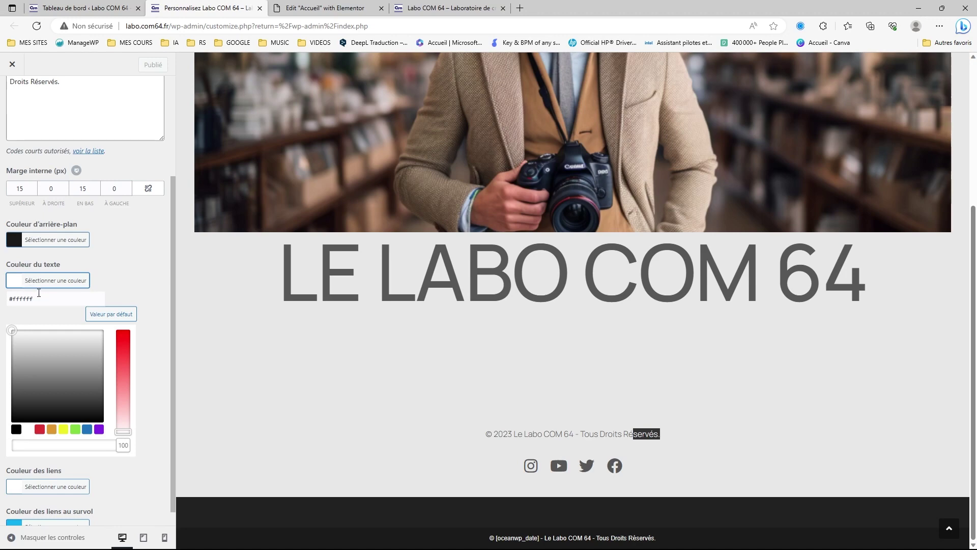
{"action": "left_click_drag", "start_coordinate": [39, 293], "coordinate": [7, 296]}
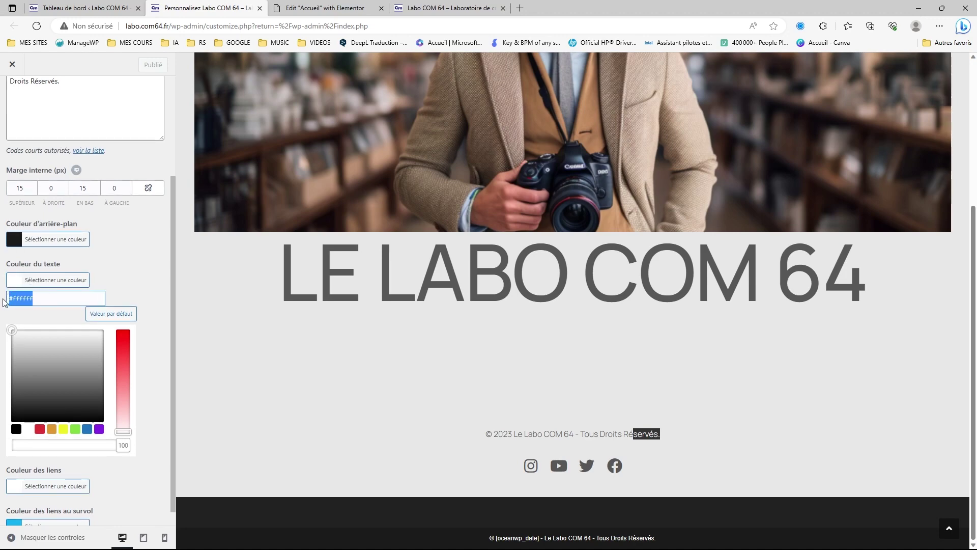
{"action": "key", "text": "ctrl+v"}
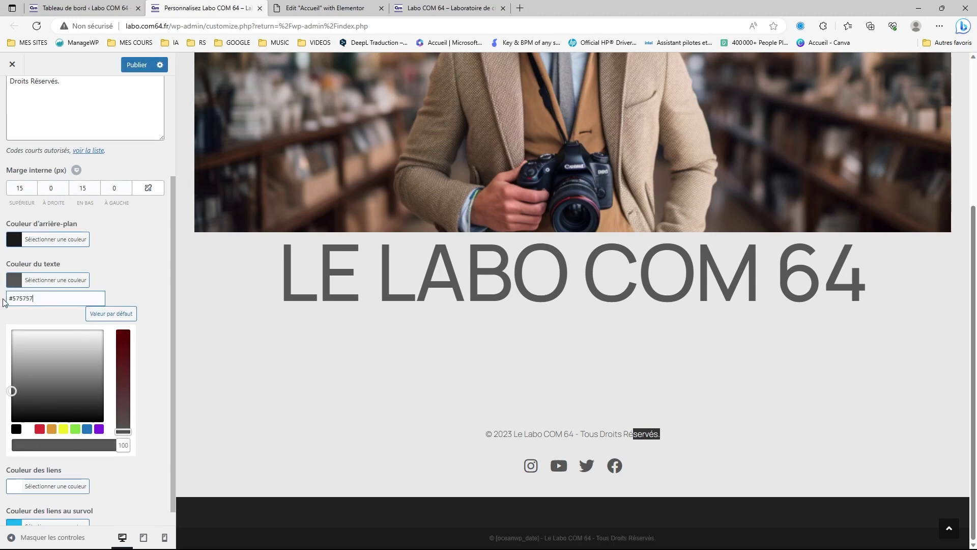
Set the footer bottom bar's background color to white (#ffffff) and publish the color changes.
{"action": "left_click", "coordinate": [18, 242]}
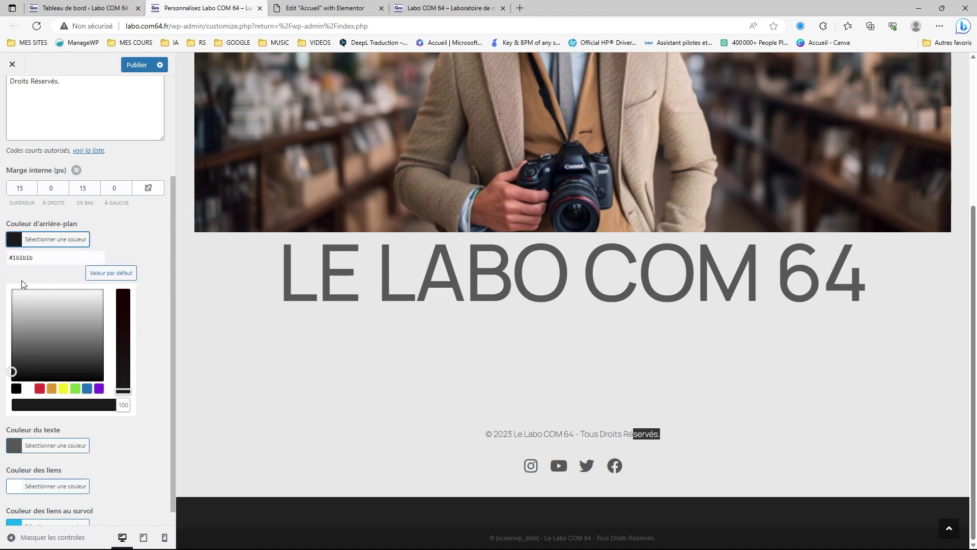
{"action": "left_click", "coordinate": [28, 389]}
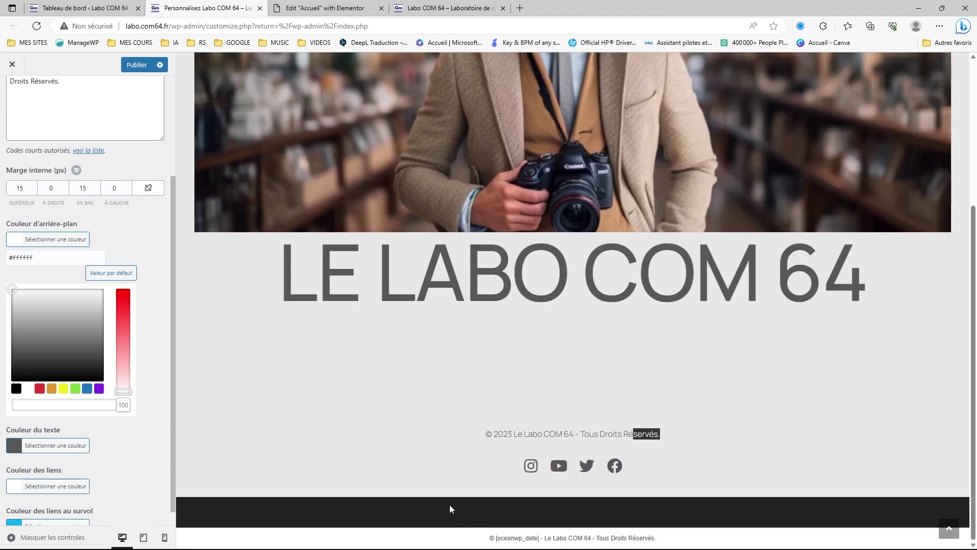
{"action": "scroll", "coordinate": [155, 307], "scroll_direction": "down", "scroll_amount": 1}
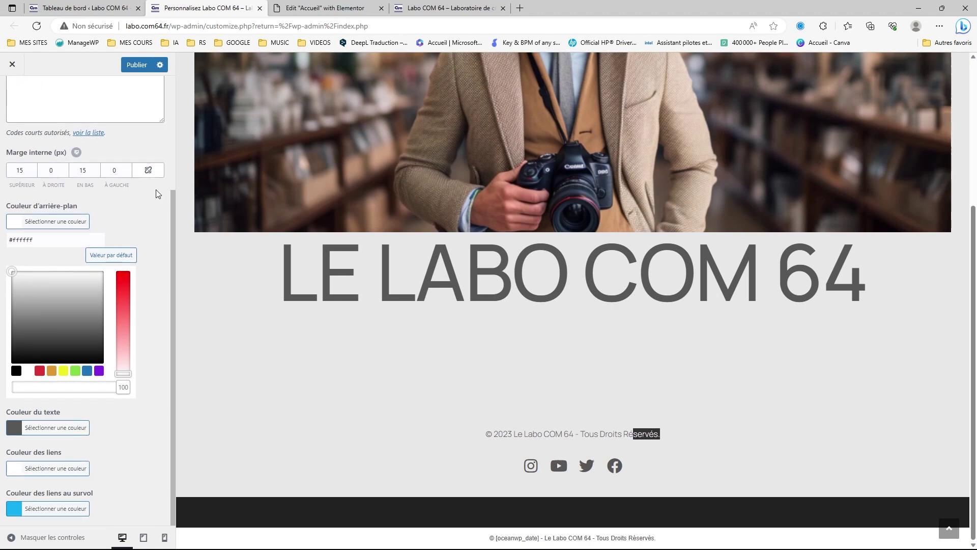
{"action": "left_click", "coordinate": [135, 65]}
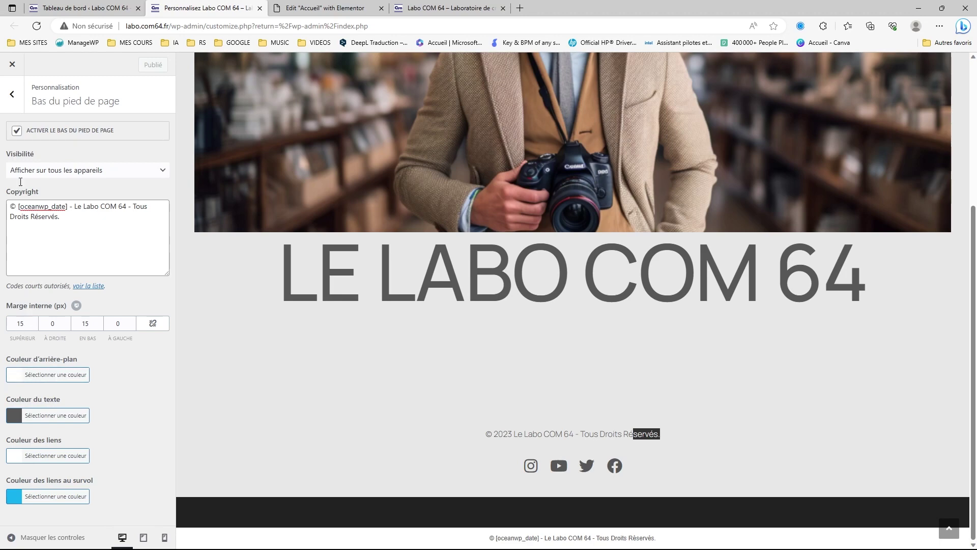
Disable the footer widgets area in the "Widgets de pied de page" settings and publish the change.
{"action": "left_click", "coordinate": [12, 96]}
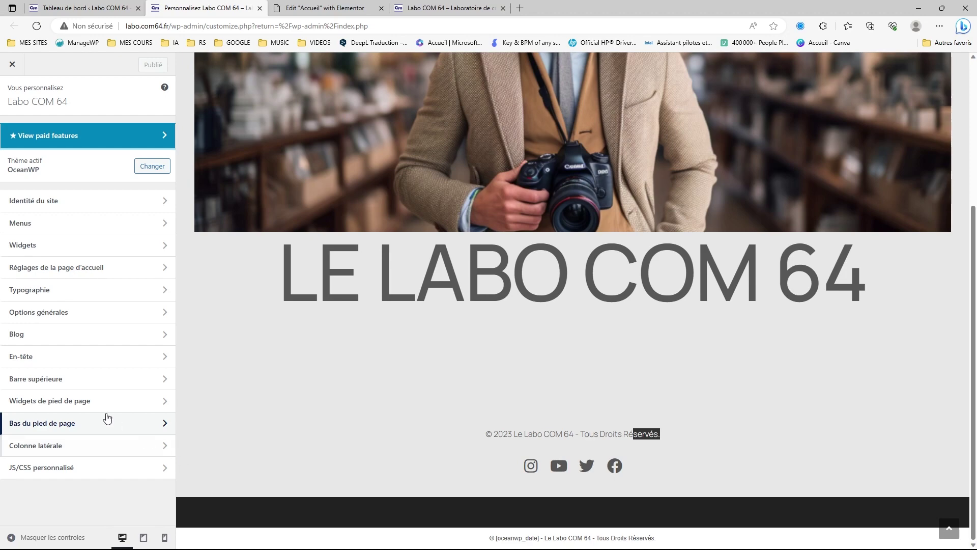
{"action": "left_click", "coordinate": [88, 401]}
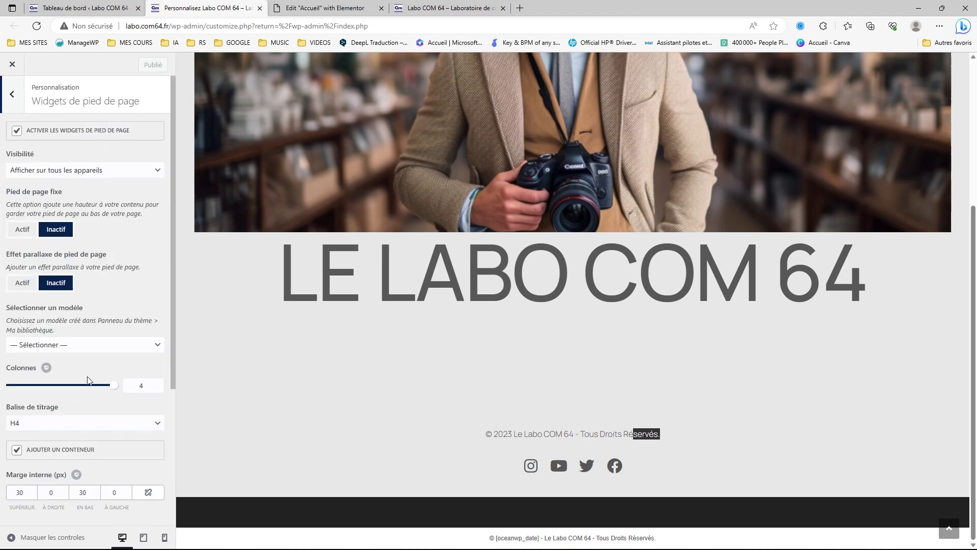
{"action": "left_click", "coordinate": [17, 133]}
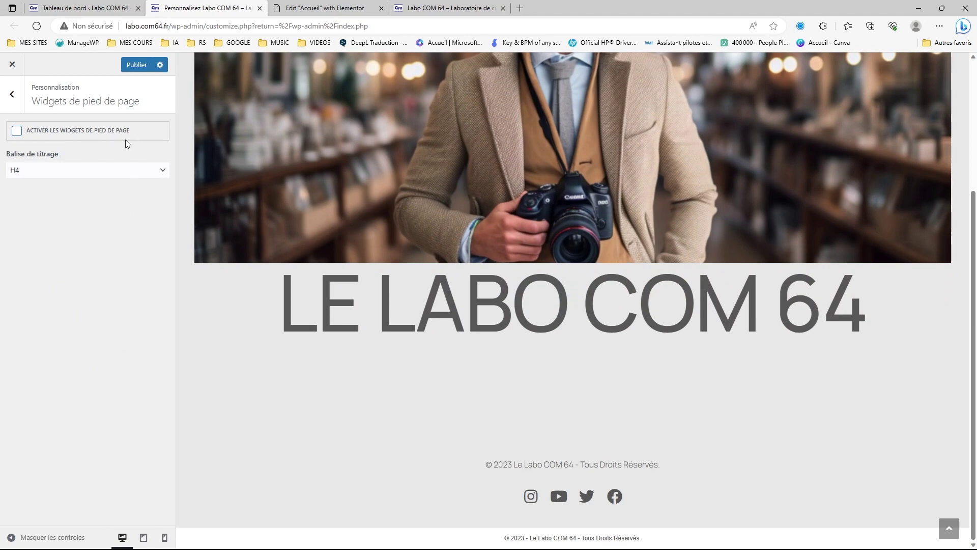
{"action": "left_click", "coordinate": [136, 65]}
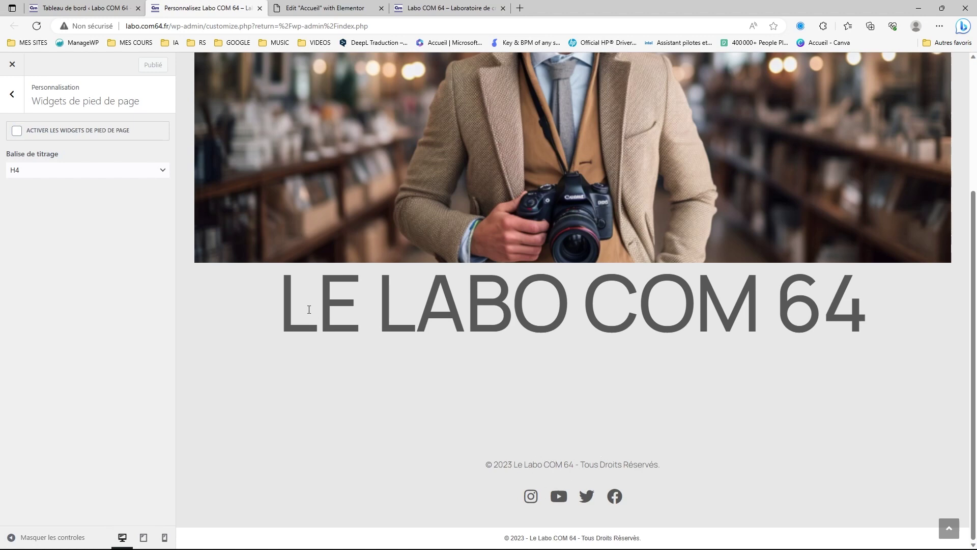
Set the font size to 15px in the "Copyright du pied de page" typography settings.
{"action": "left_click", "coordinate": [11, 95]}
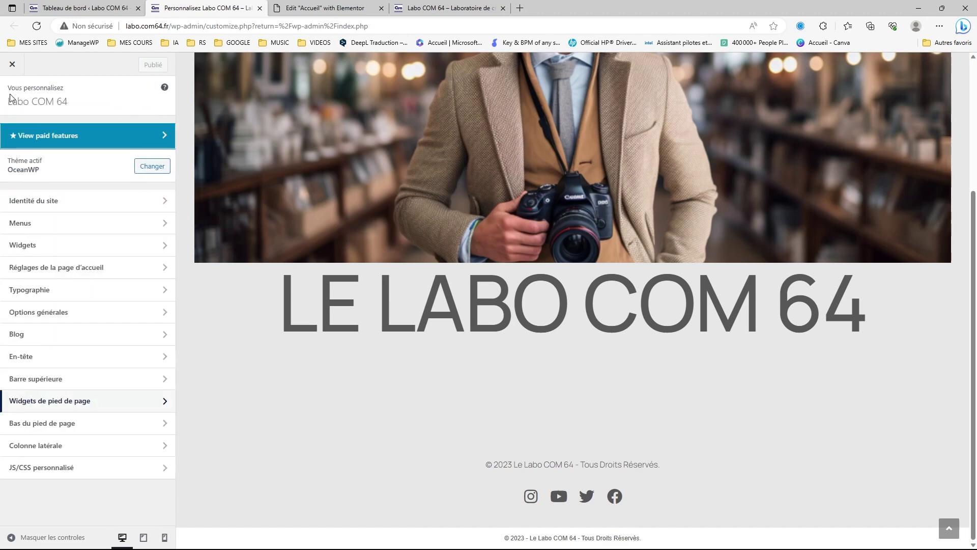
{"action": "left_click", "coordinate": [60, 292]}
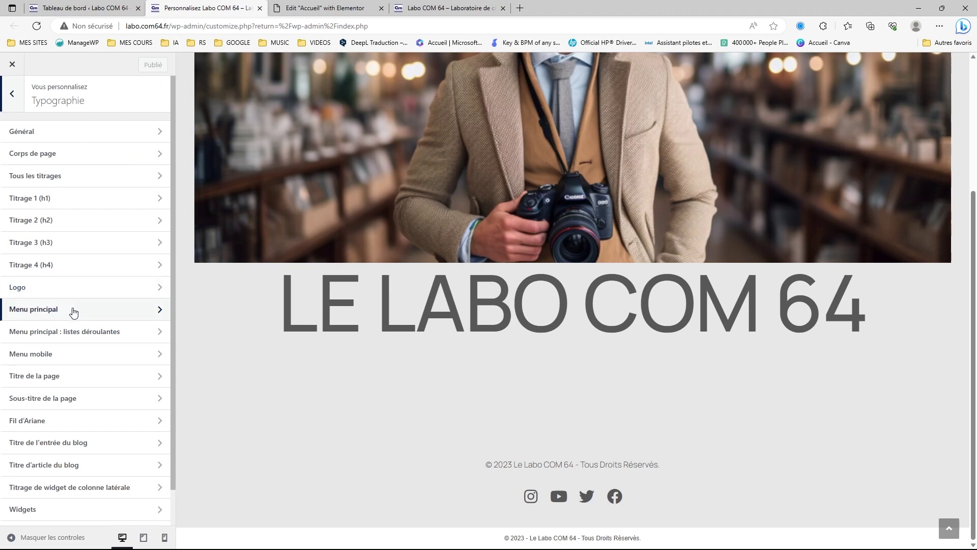
{"action": "scroll", "coordinate": [68, 322], "scroll_direction": "down", "scroll_amount": 1}
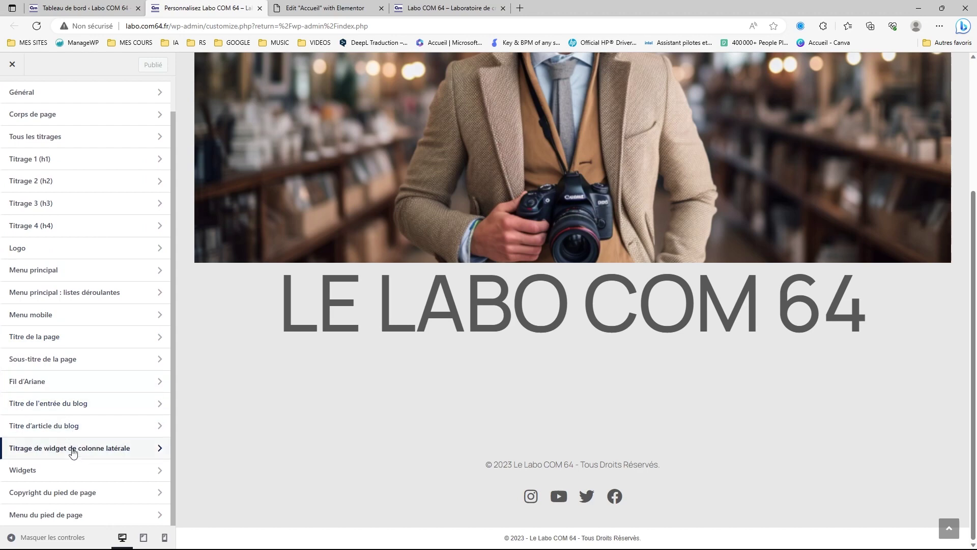
{"action": "left_click", "coordinate": [57, 493]}
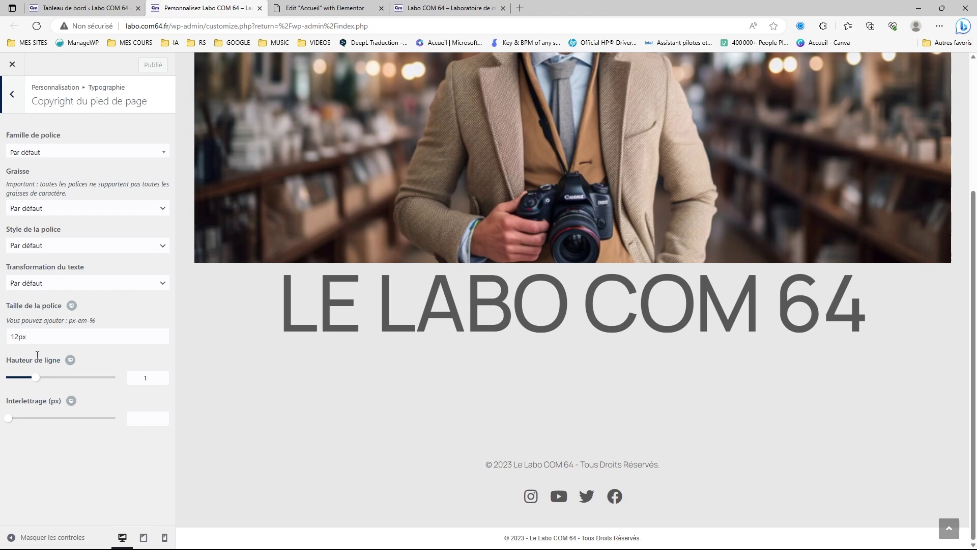
{"action": "left_click_drag", "start_coordinate": [19, 336], "coordinate": [16, 337]}
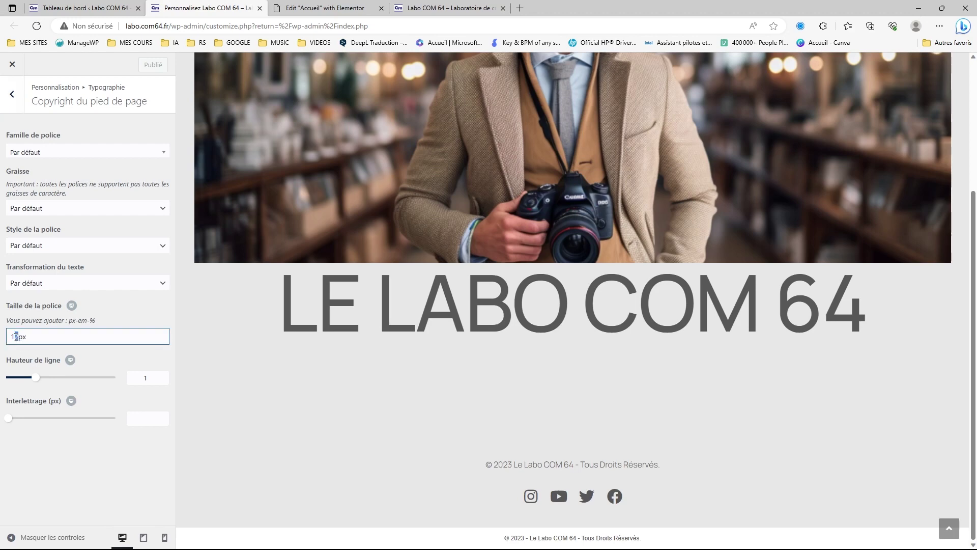
{"action": "type", "text": "4"}
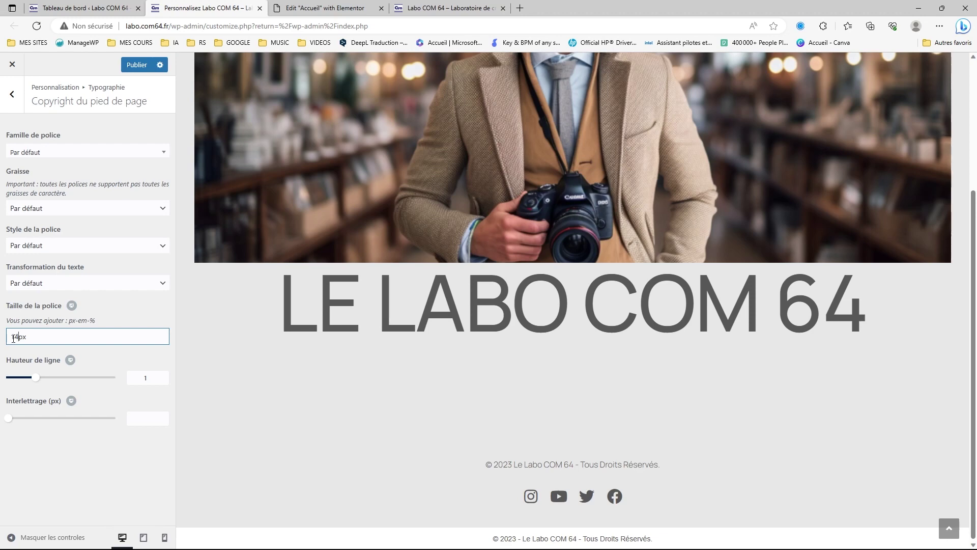
{"action": "left_click_drag", "start_coordinate": [19, 336], "coordinate": [16, 337]}
{"action": "type", "text": "5"}
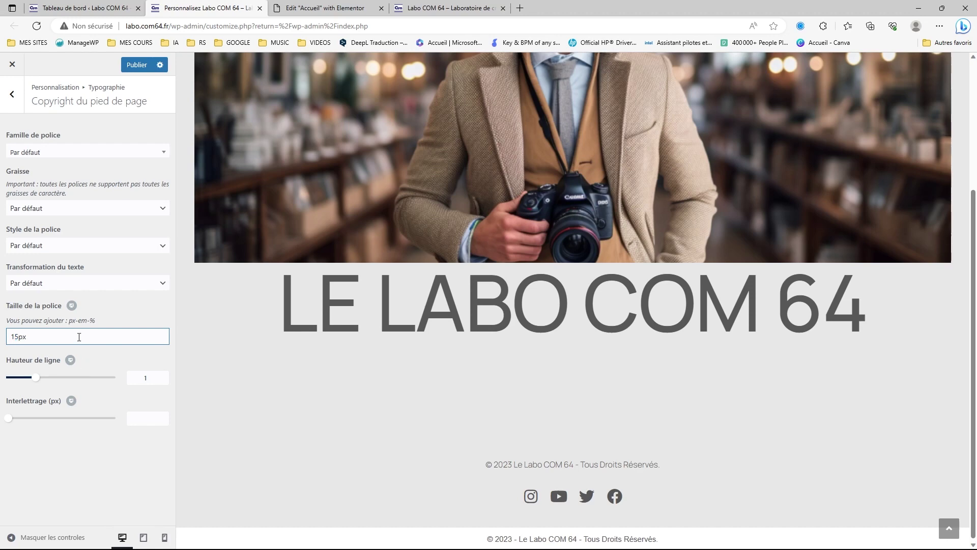
Set the footer copyright's font family to Alata and publish the typography changes.
{"action": "left_click", "coordinate": [147, 153]}
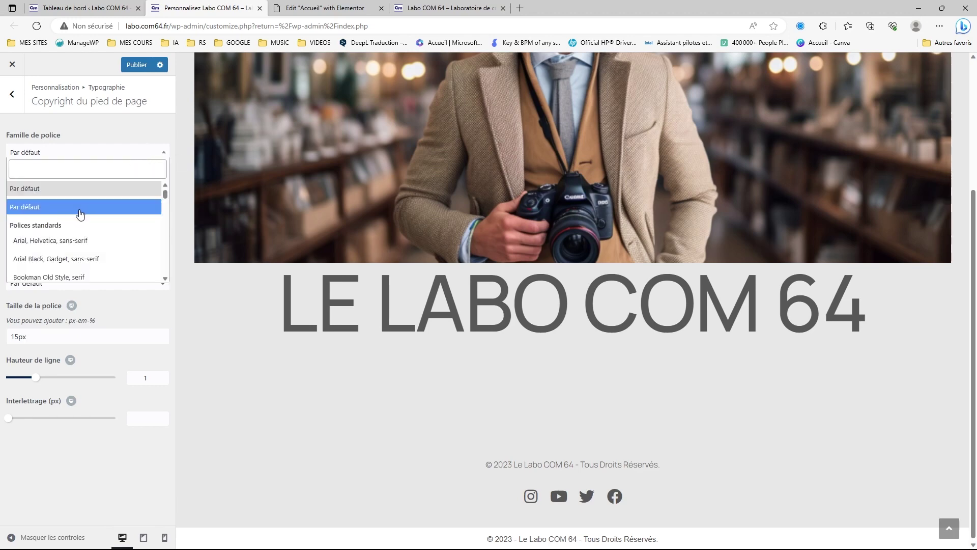
{"action": "scroll", "coordinate": [79, 218], "scroll_direction": "down", "scroll_amount": 5}
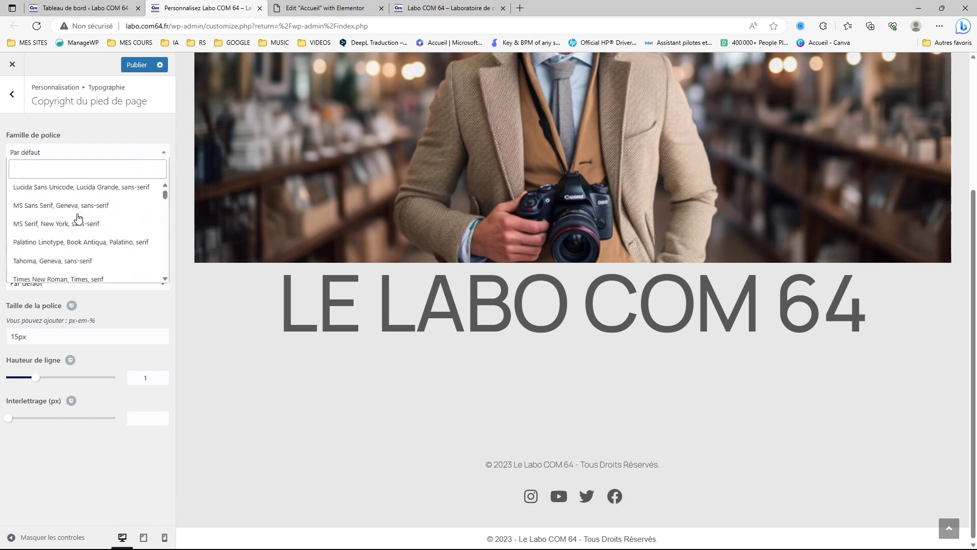
{"action": "scroll", "coordinate": [77, 218], "scroll_direction": "up", "scroll_amount": 2}
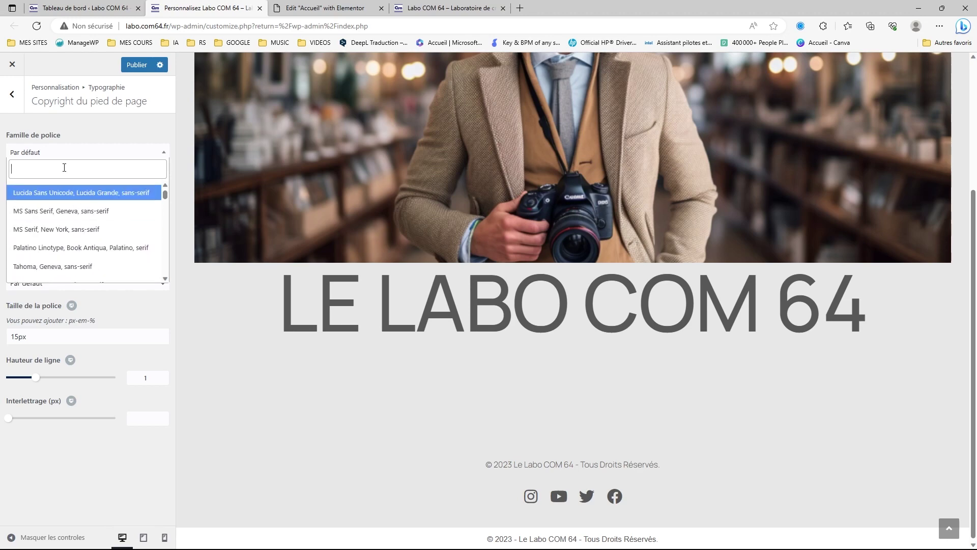
{"action": "type", "text": "al"}
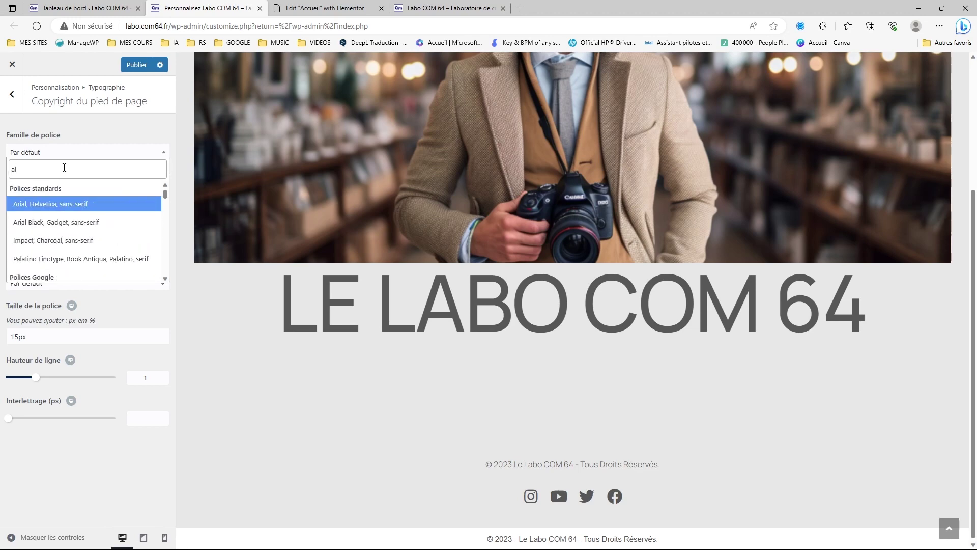
{"action": "key", "text": "BackSpace"}
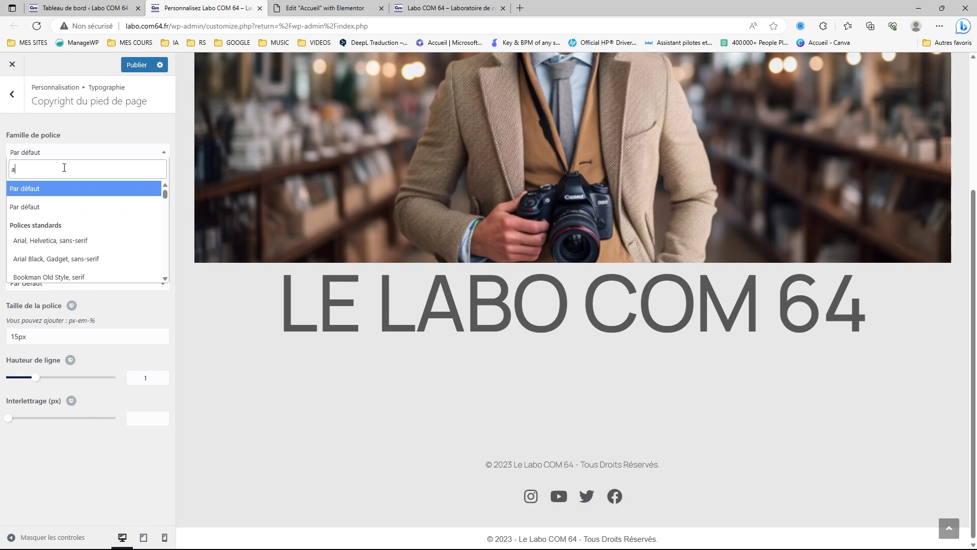
{"action": "type", "text": "ta"}
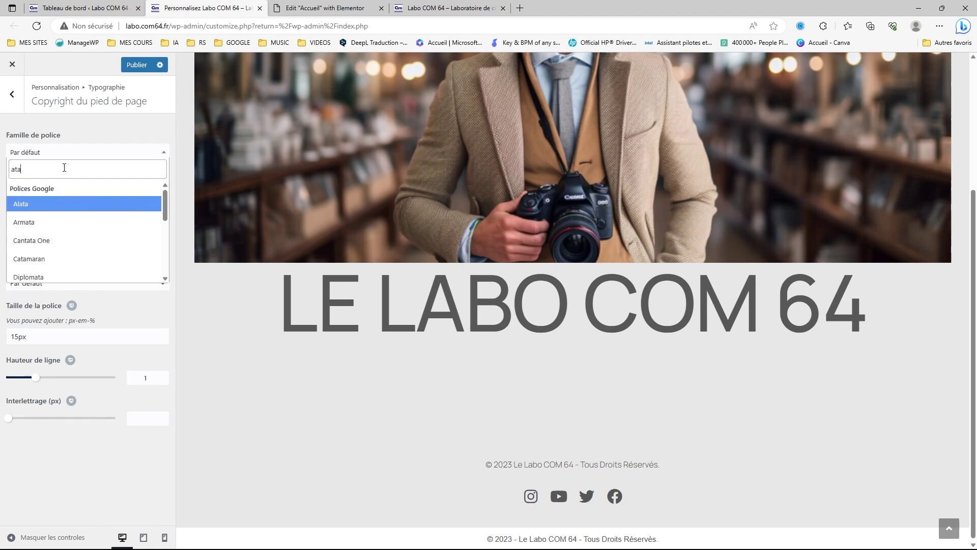
{"action": "left_click", "coordinate": [31, 207]}
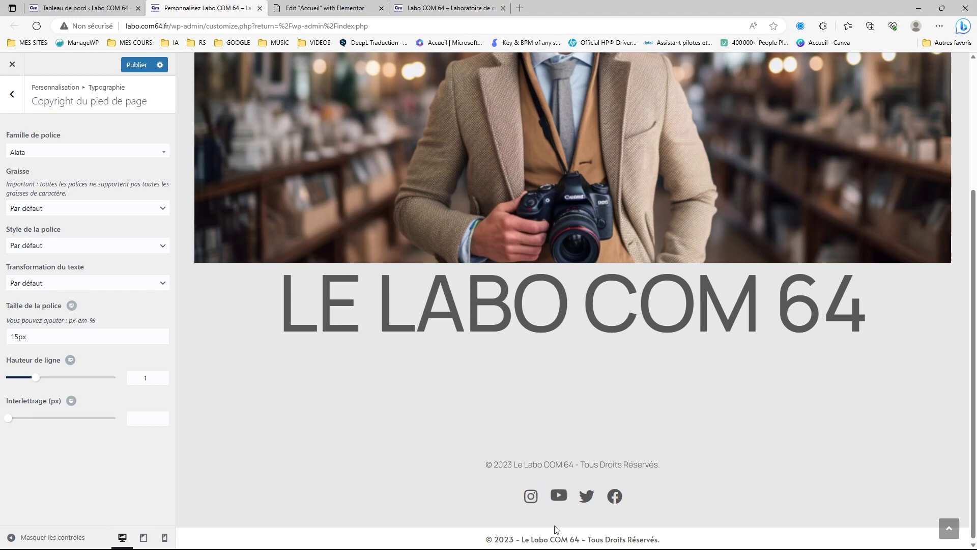
{"action": "left_click", "coordinate": [137, 67]}
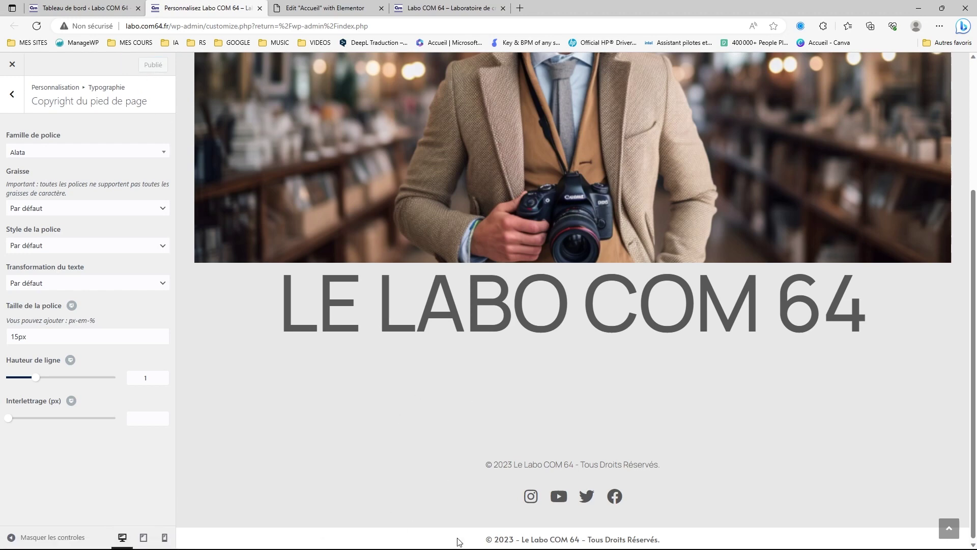
Open the Pages list from the dashboard in a new tab and open the Accueil page for editing with Elementor.
{"action": "mouse_move", "coordinate": [624, 548]}
{"action": "left_click", "coordinate": [339, 8]}
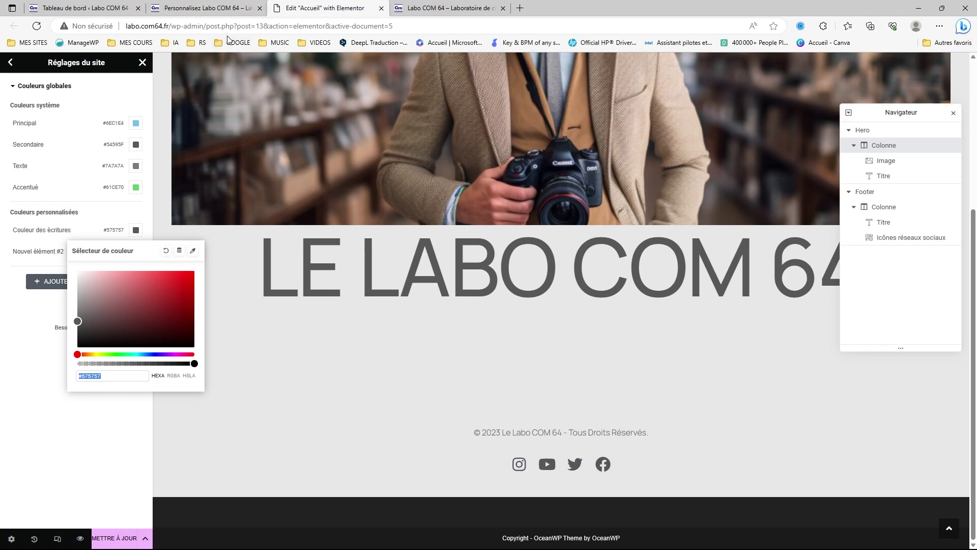
{"action": "left_click", "coordinate": [82, 6]}
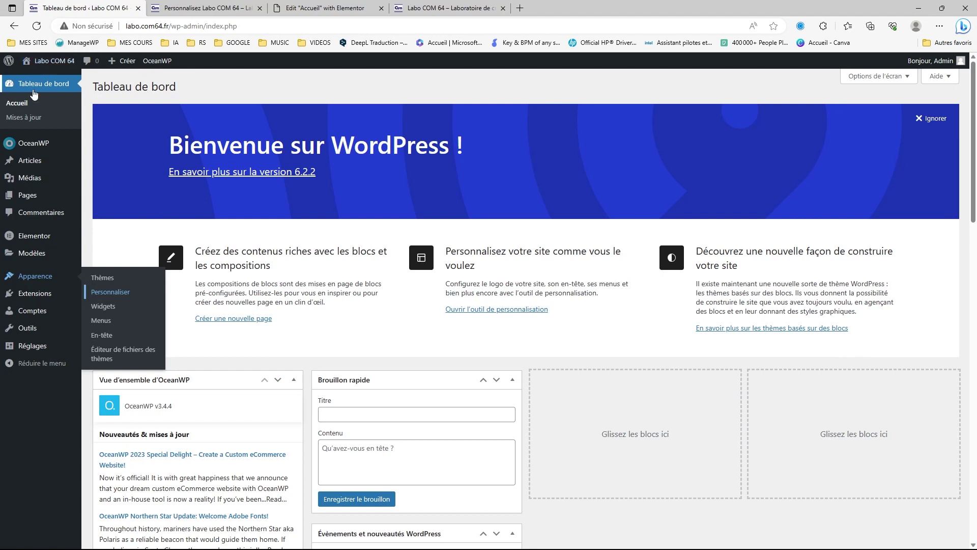
{"action": "right_click", "coordinate": [30, 202]}
{"action": "left_click", "coordinate": [74, 213]}
{"action": "left_click", "coordinate": [203, 8]}
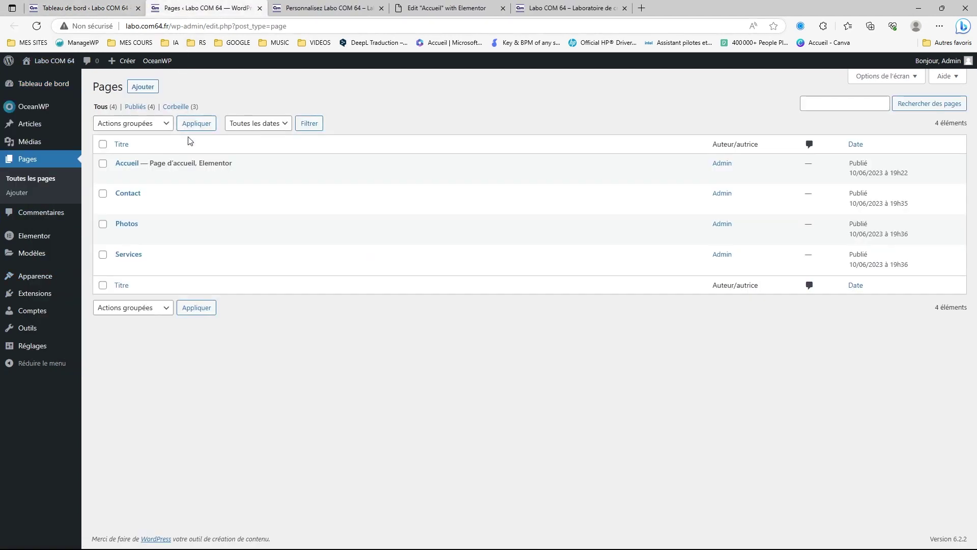
{"action": "mouse_move", "coordinate": [133, 185]}
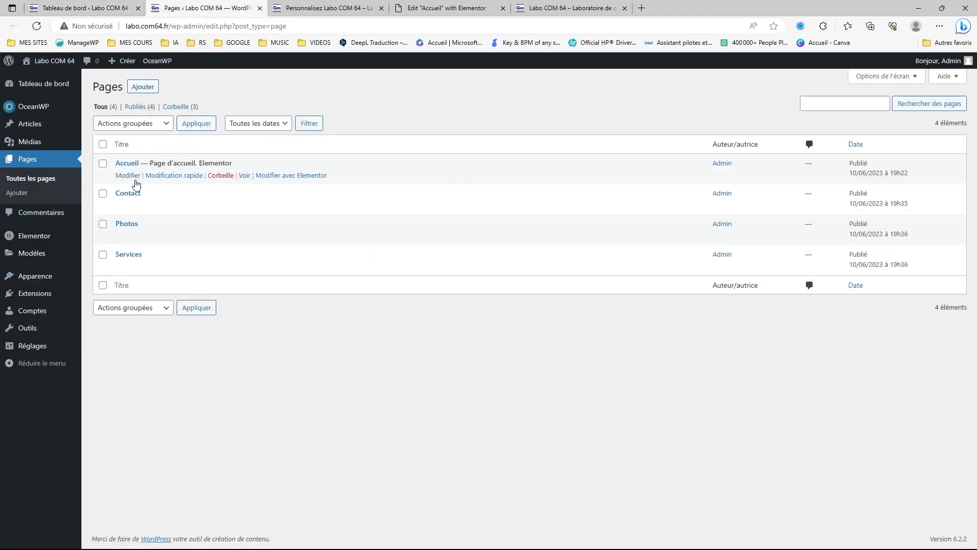
{"action": "left_click", "coordinate": [276, 176]}
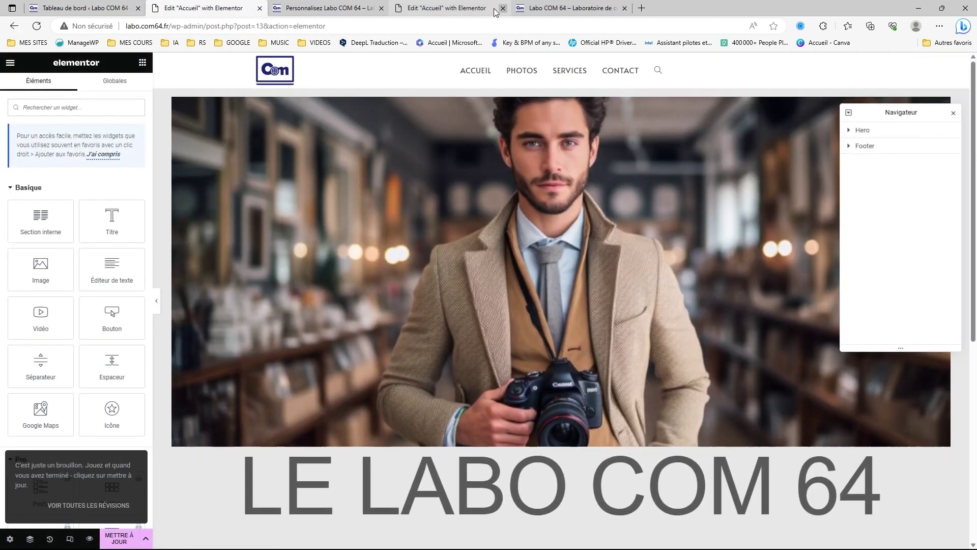
Close the old Accueil editor and customizer tabs, and return to the newly opened Elementor editor.
{"action": "left_click", "coordinate": [502, 8]}
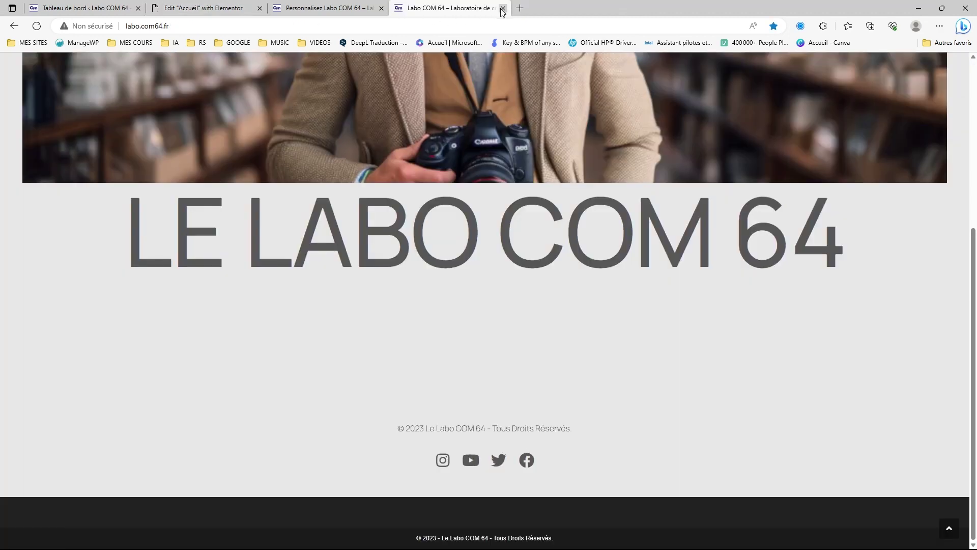
{"action": "left_click", "coordinate": [382, 8]}
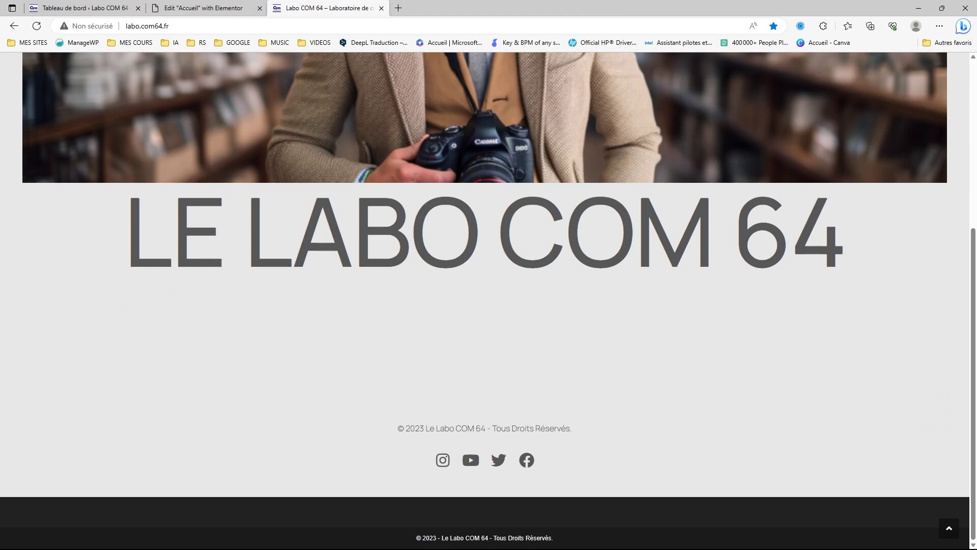
{"action": "left_click", "coordinate": [204, 8]}
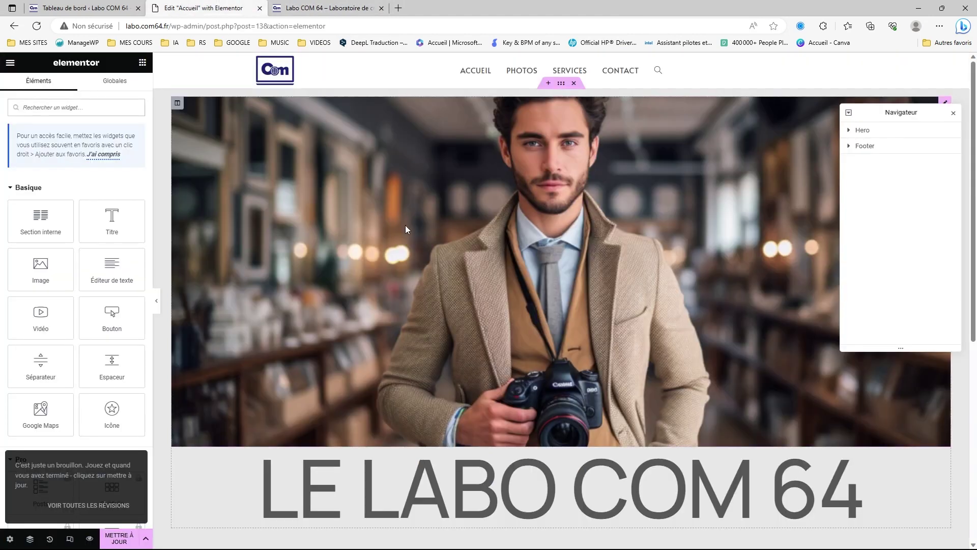
Delete the copyright title above the social icons in the Footer section and update the page.
{"action": "scroll", "coordinate": [560, 263], "scroll_direction": "down", "scroll_amount": 7}
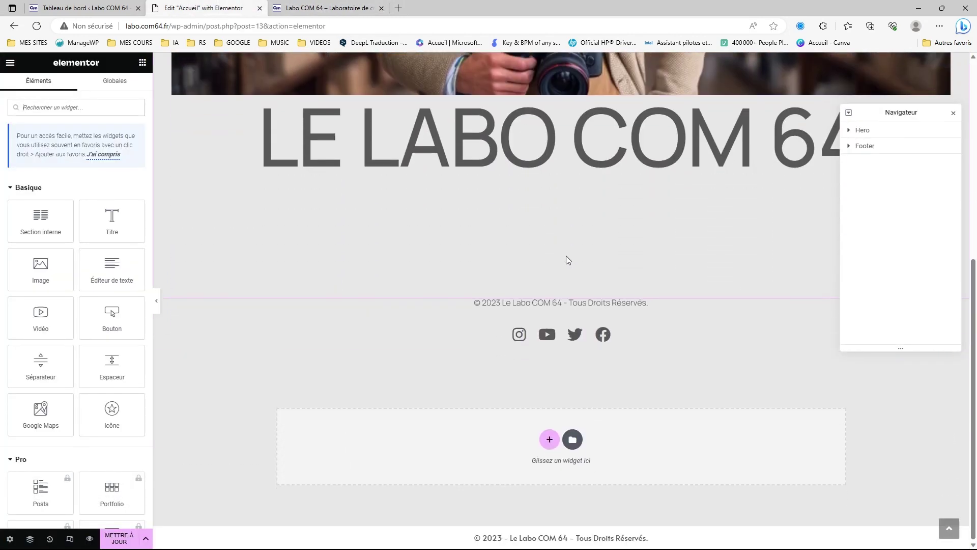
{"action": "left_click", "coordinate": [618, 302]}
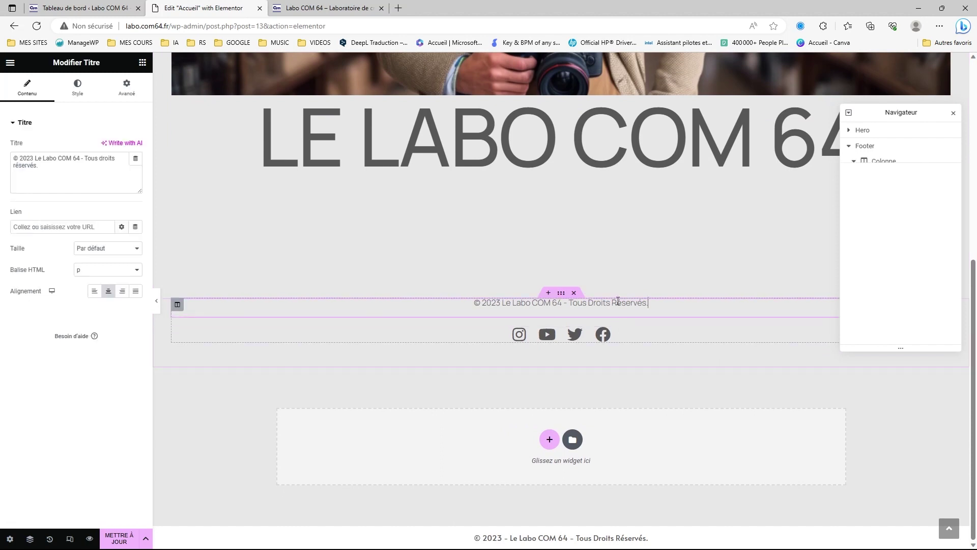
{"action": "left_click", "coordinate": [953, 115]}
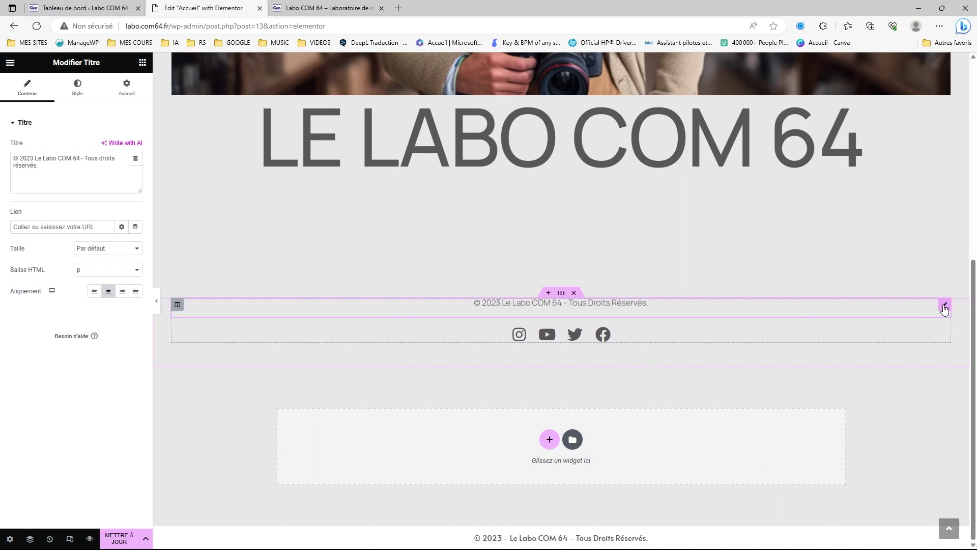
{"action": "right_click", "coordinate": [945, 308]}
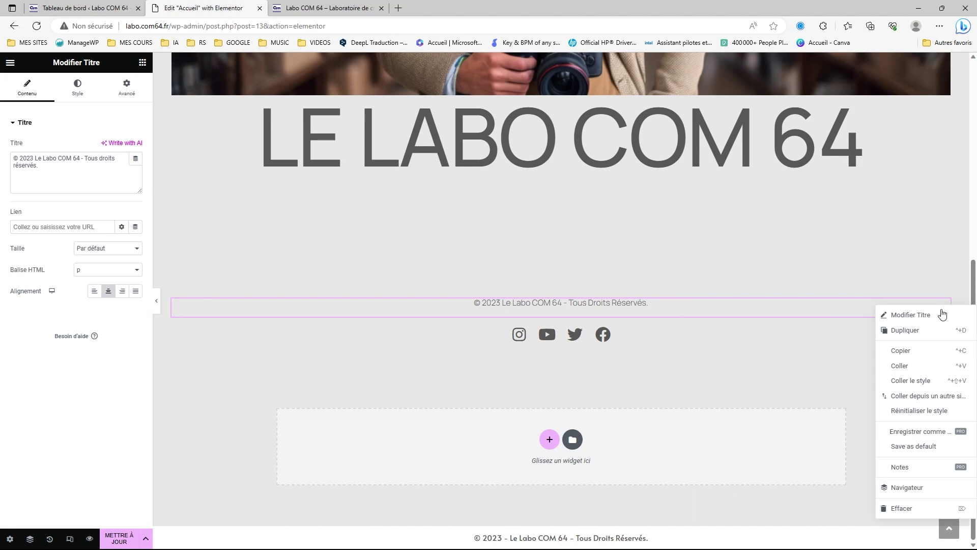
{"action": "left_click", "coordinate": [911, 509]}
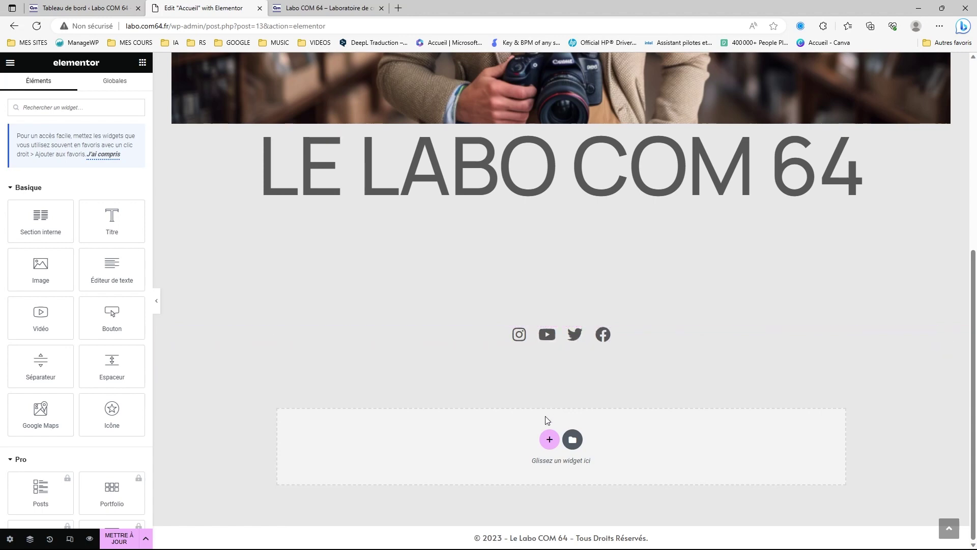
{"action": "left_click", "coordinate": [127, 536]}
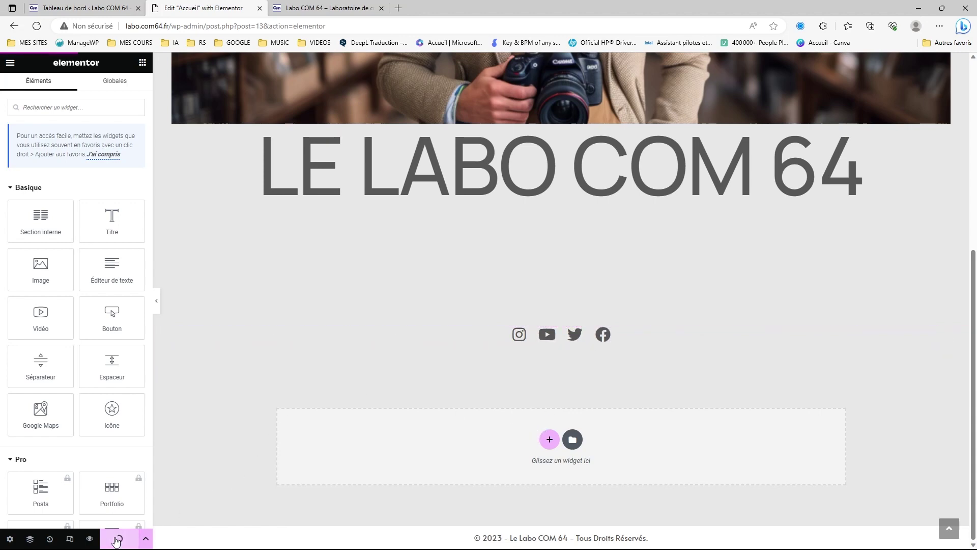
Reload the live labo.com64.fr home page and check its layout from the header down to the footer.
{"action": "left_click", "coordinate": [324, 8]}
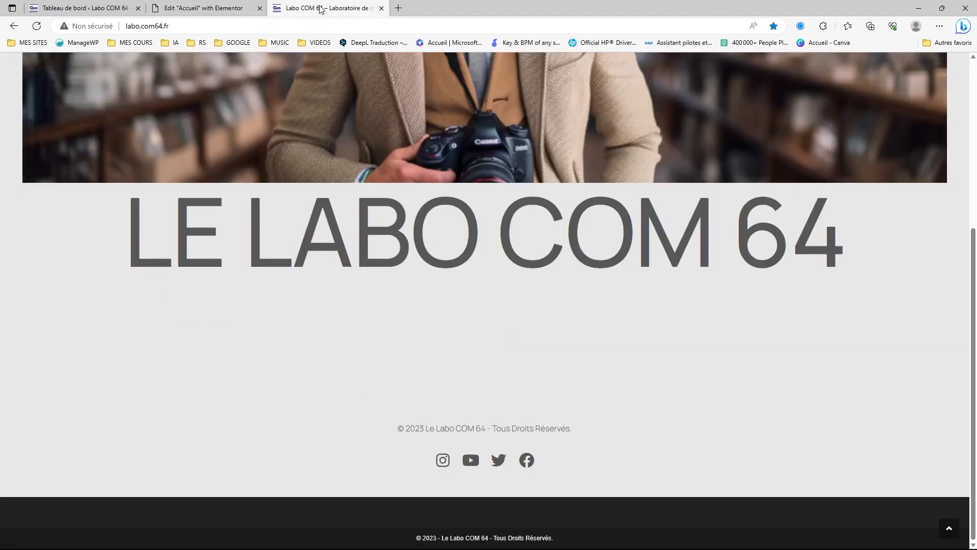
{"action": "left_click", "coordinate": [36, 26]}
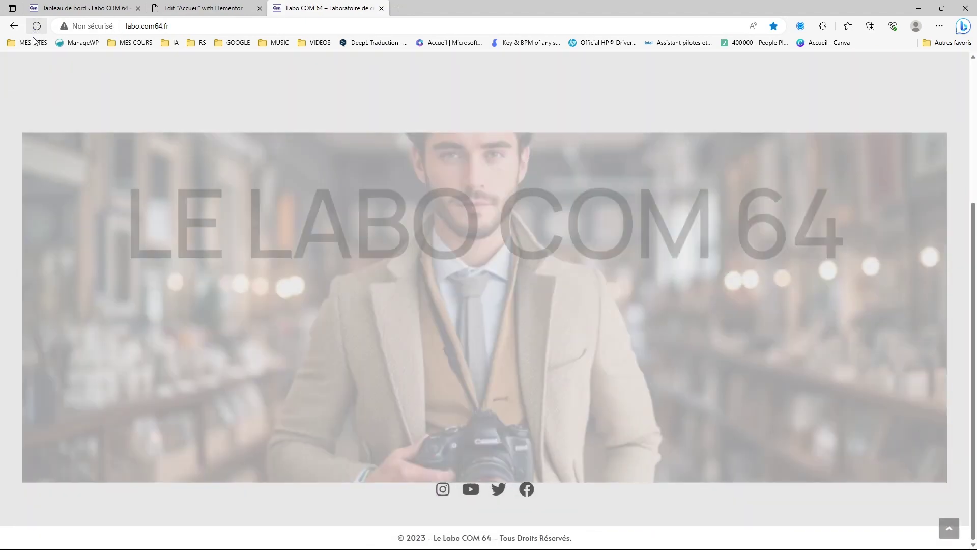
{"action": "scroll", "coordinate": [539, 229], "scroll_direction": "up", "scroll_amount": 4}
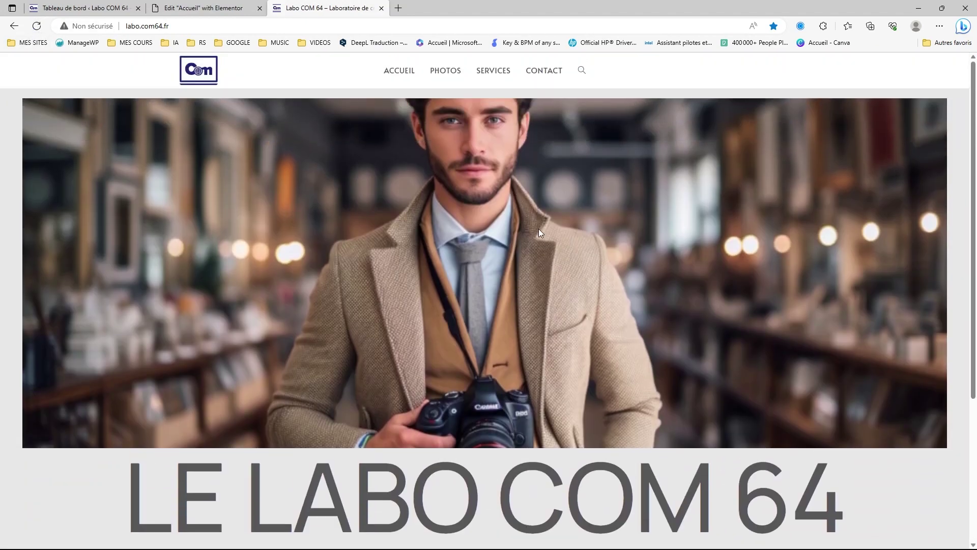
{"action": "scroll", "coordinate": [538, 228], "scroll_direction": "down", "scroll_amount": 4}
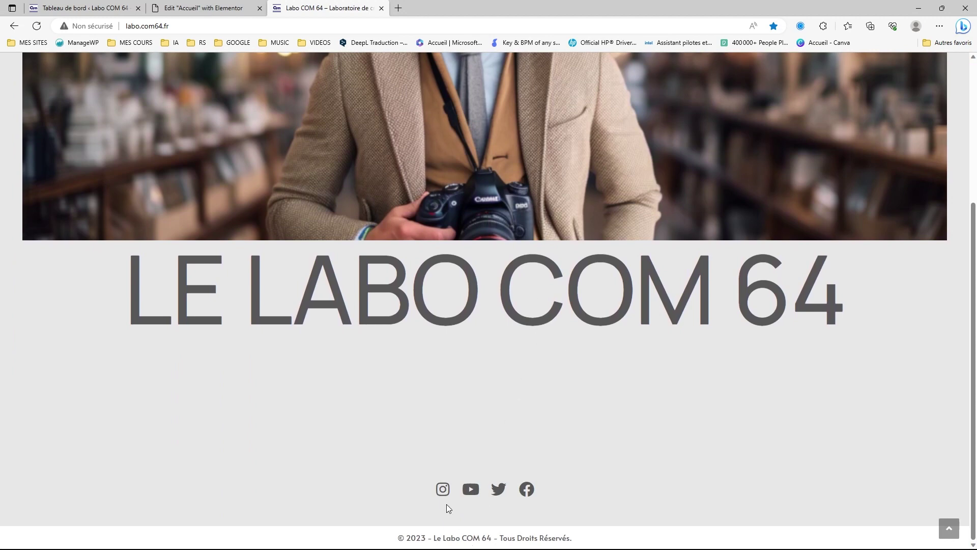
{"action": "scroll", "coordinate": [487, 491], "scroll_direction": "up", "scroll_amount": 4}
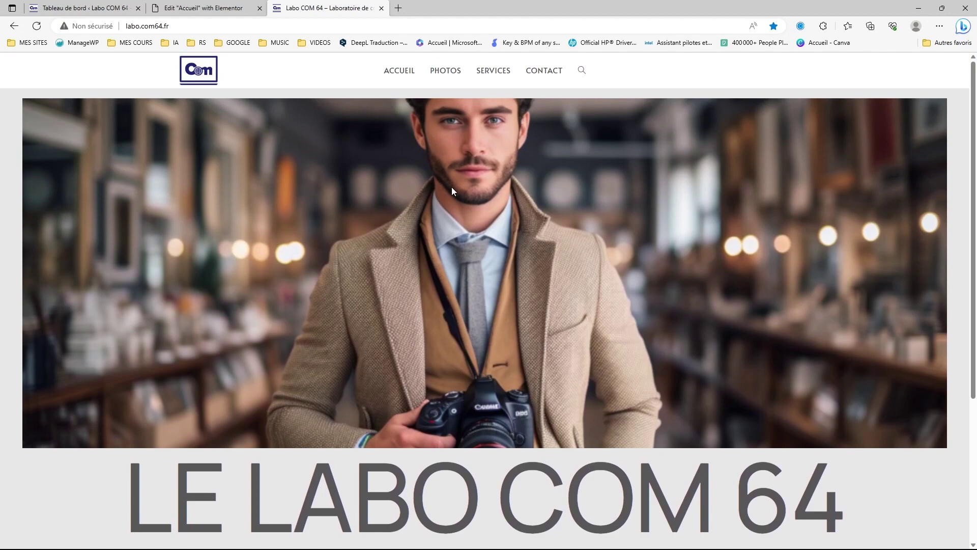
{"action": "scroll", "coordinate": [448, 184], "scroll_direction": "down", "scroll_amount": 4}
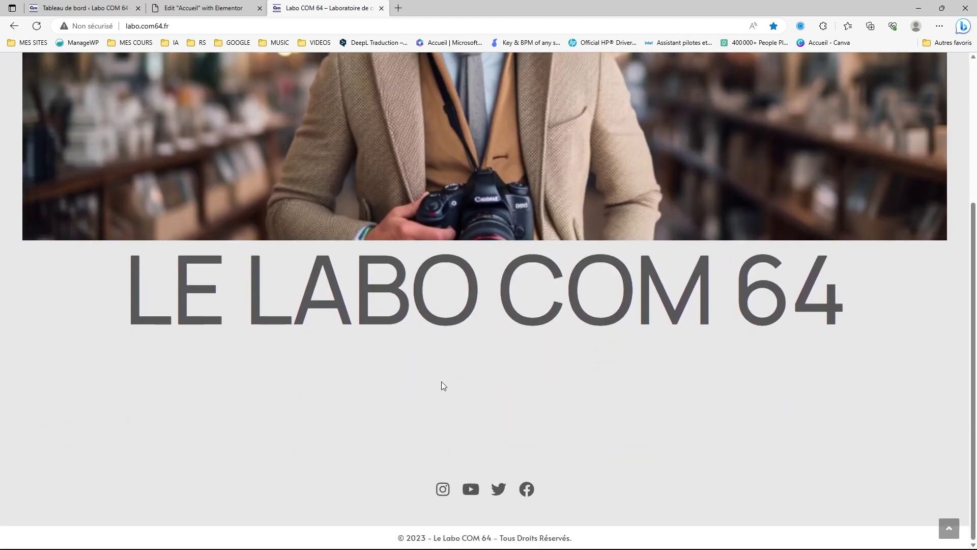
Return to the Accueil Elementor editor, add an empty section above the social icons and open its template library.
{"action": "left_click", "coordinate": [213, 8]}
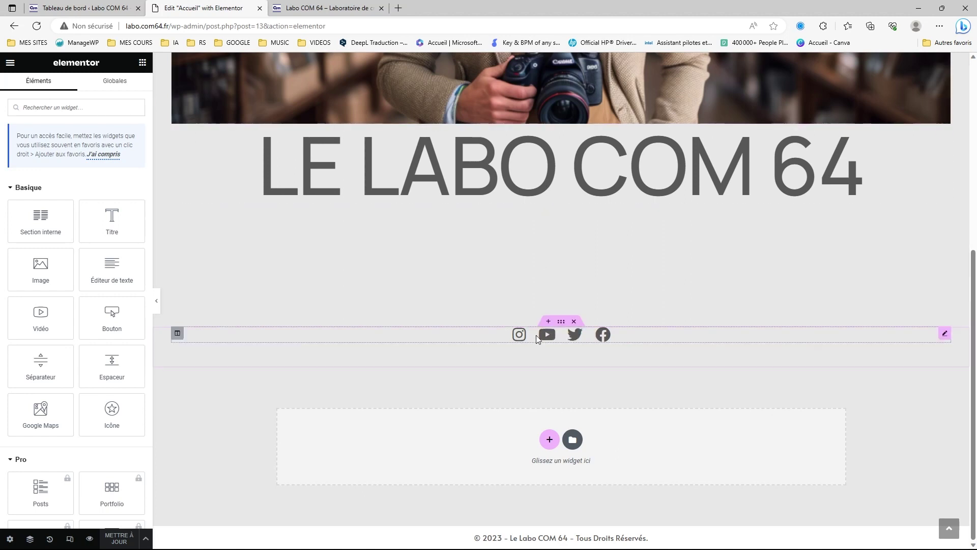
{"action": "left_click", "coordinate": [547, 321]}
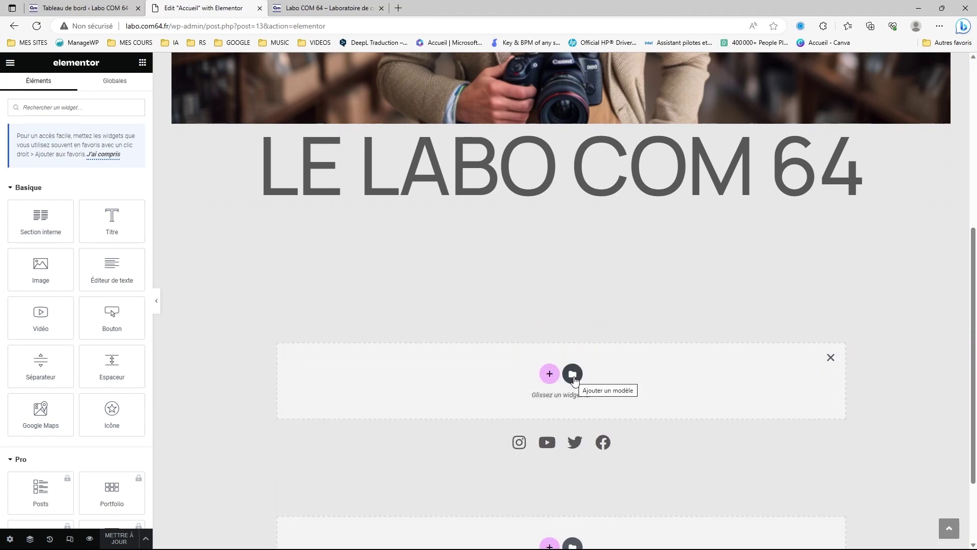
{"action": "left_click", "coordinate": [573, 376]}
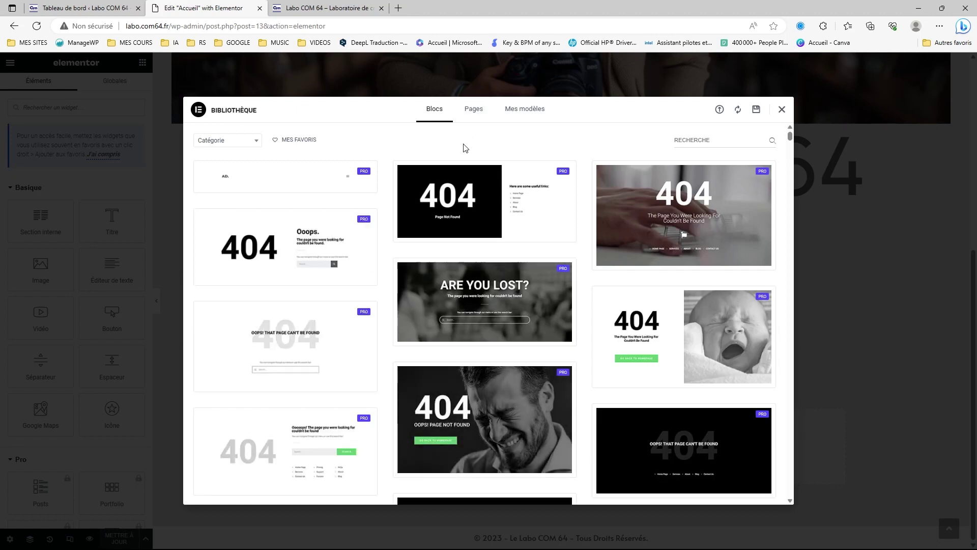
Browse the library blocks and insert the light-background Alternate Gallery Slide block above the social icons.
{"action": "scroll", "coordinate": [489, 203], "scroll_direction": "down", "scroll_amount": 4}
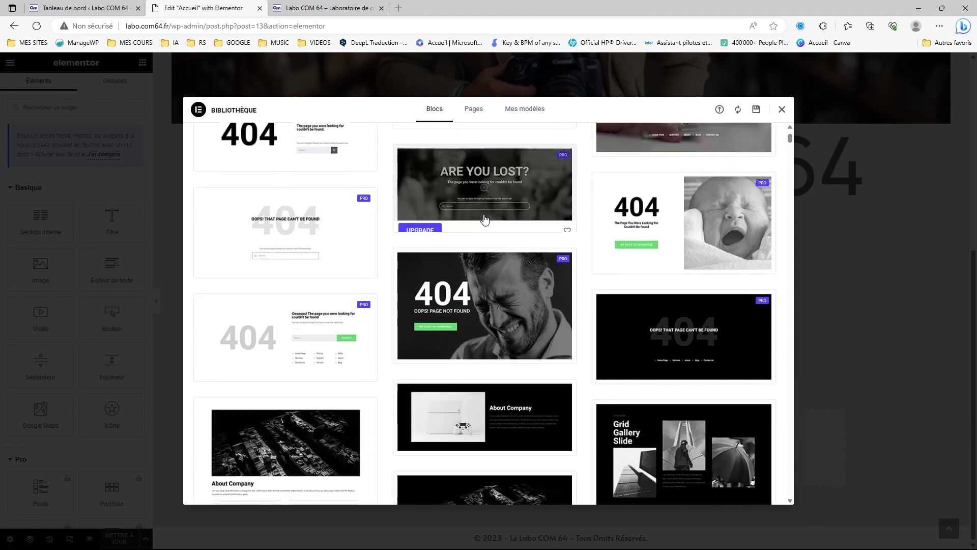
{"action": "scroll", "coordinate": [502, 214], "scroll_direction": "down", "scroll_amount": 4}
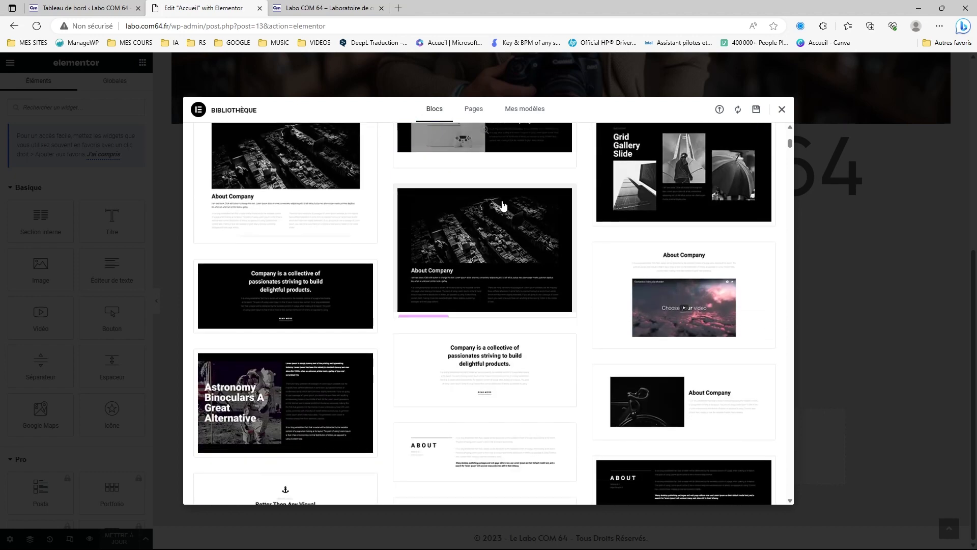
{"action": "scroll", "coordinate": [502, 205], "scroll_direction": "down", "scroll_amount": 3}
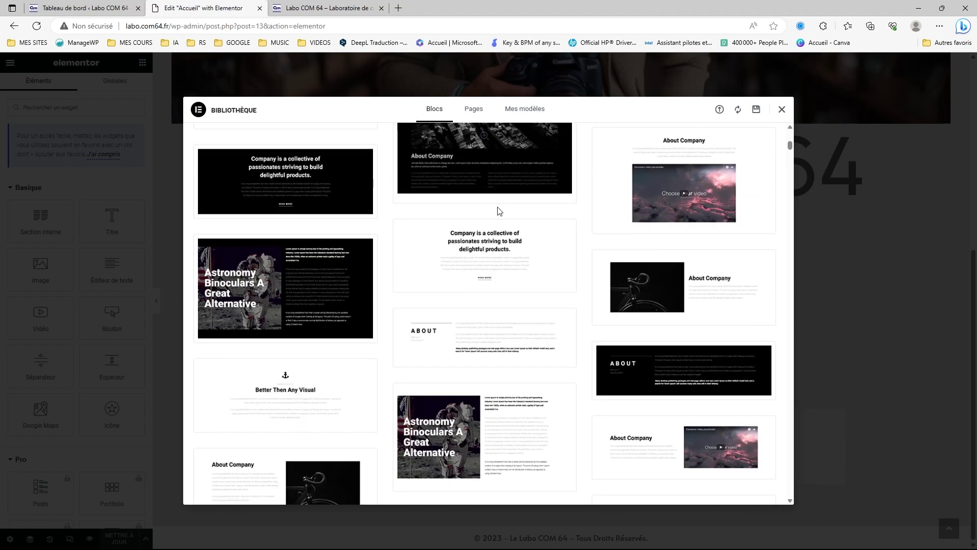
{"action": "scroll", "coordinate": [499, 210], "scroll_direction": "down", "scroll_amount": 1}
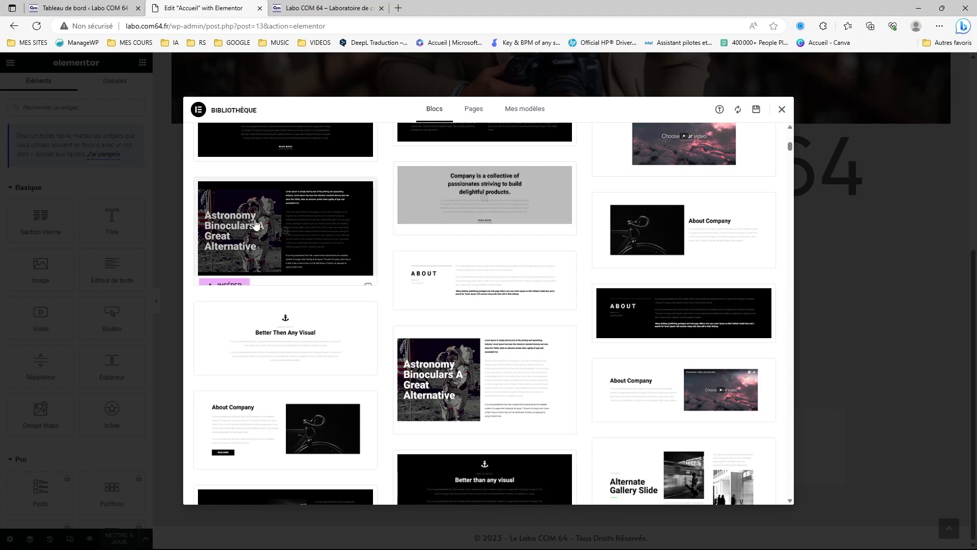
{"action": "scroll", "coordinate": [339, 204], "scroll_direction": "down", "scroll_amount": 2}
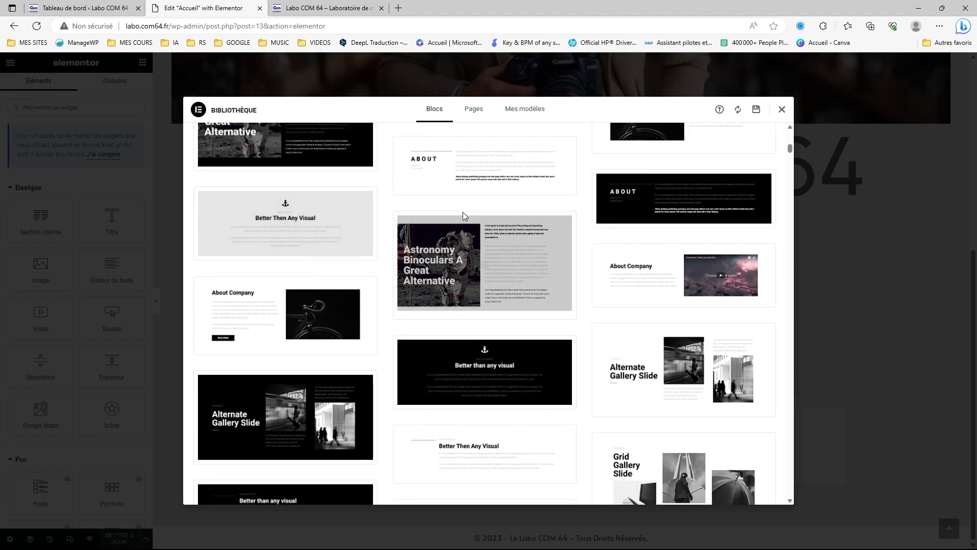
{"action": "scroll", "coordinate": [560, 232], "scroll_direction": "down", "scroll_amount": 2}
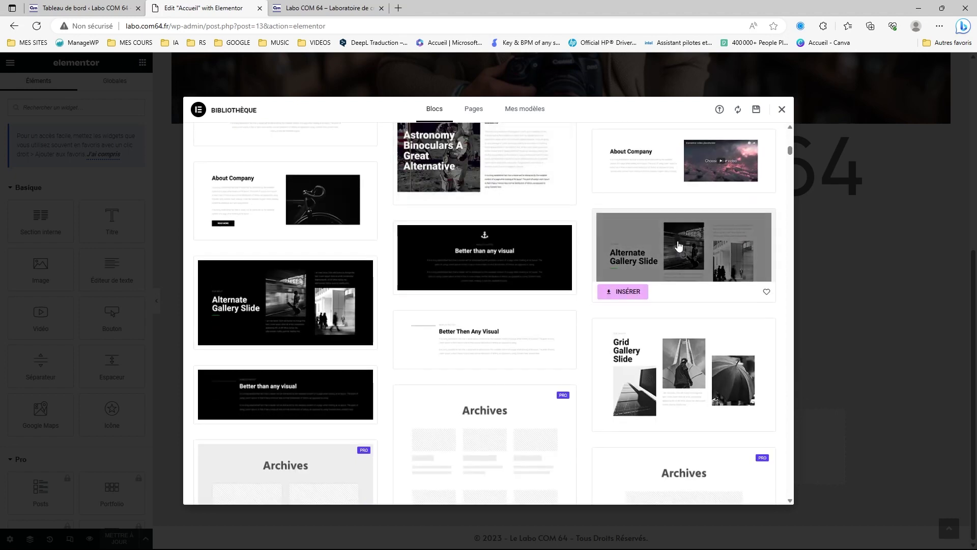
{"action": "scroll", "coordinate": [673, 249], "scroll_direction": "down", "scroll_amount": 2}
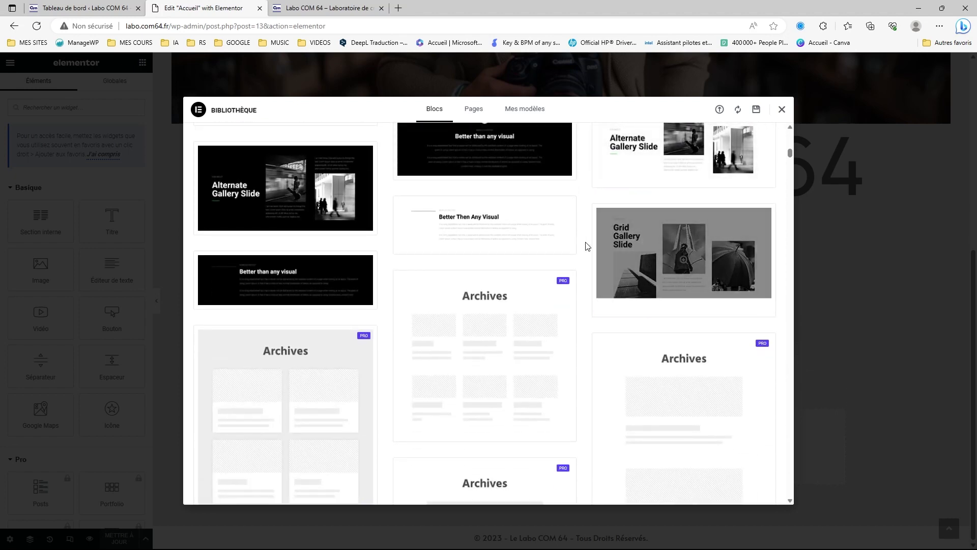
{"action": "scroll", "coordinate": [463, 275], "scroll_direction": "down", "scroll_amount": 3}
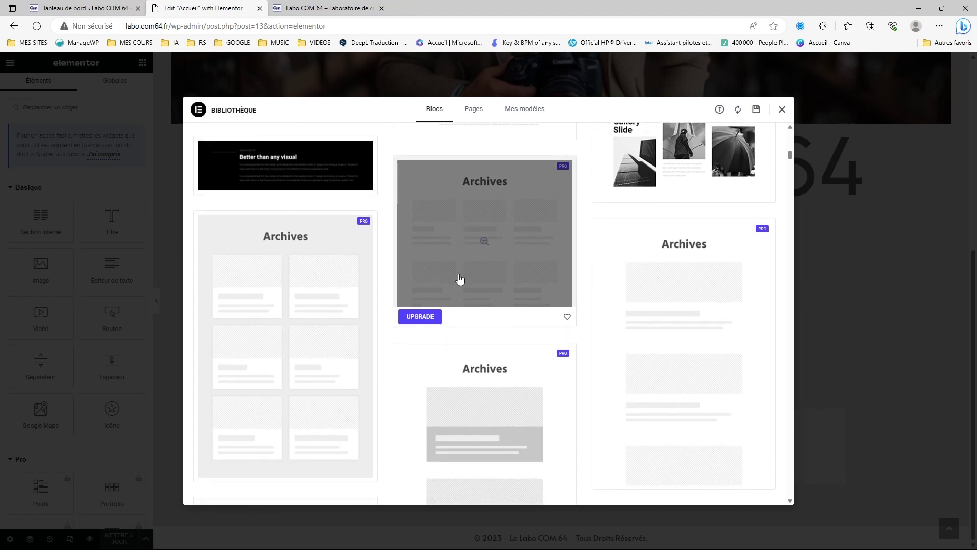
{"action": "scroll", "coordinate": [458, 278], "scroll_direction": "up", "scroll_amount": 6}
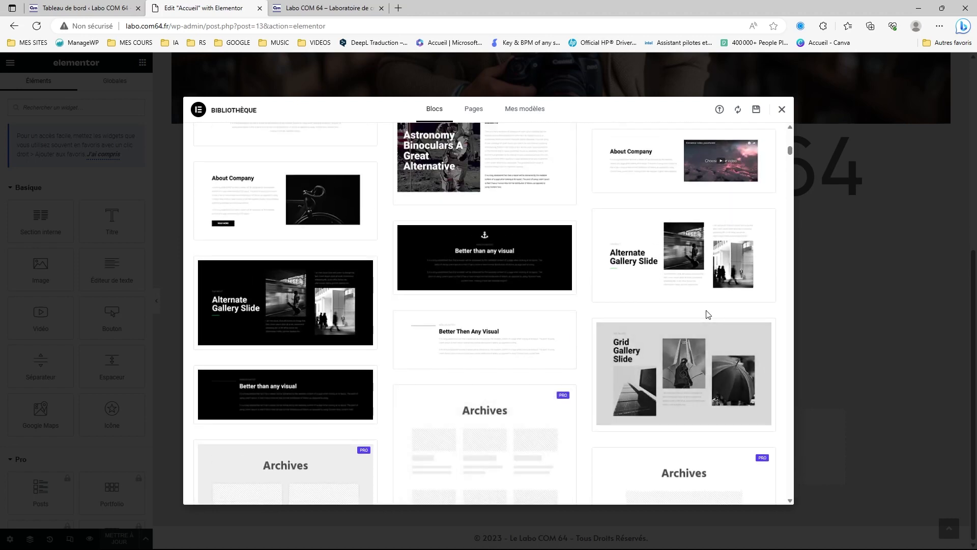
{"action": "scroll", "coordinate": [702, 308], "scroll_direction": "up", "scroll_amount": 1}
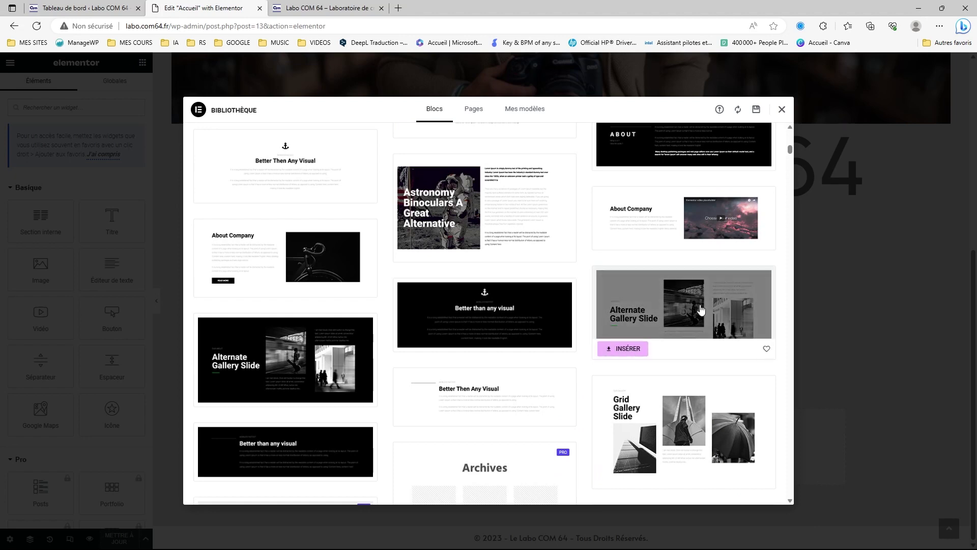
{"action": "scroll", "coordinate": [701, 309], "scroll_direction": "down", "scroll_amount": 1}
{"action": "mouse_move", "coordinate": [655, 380]}
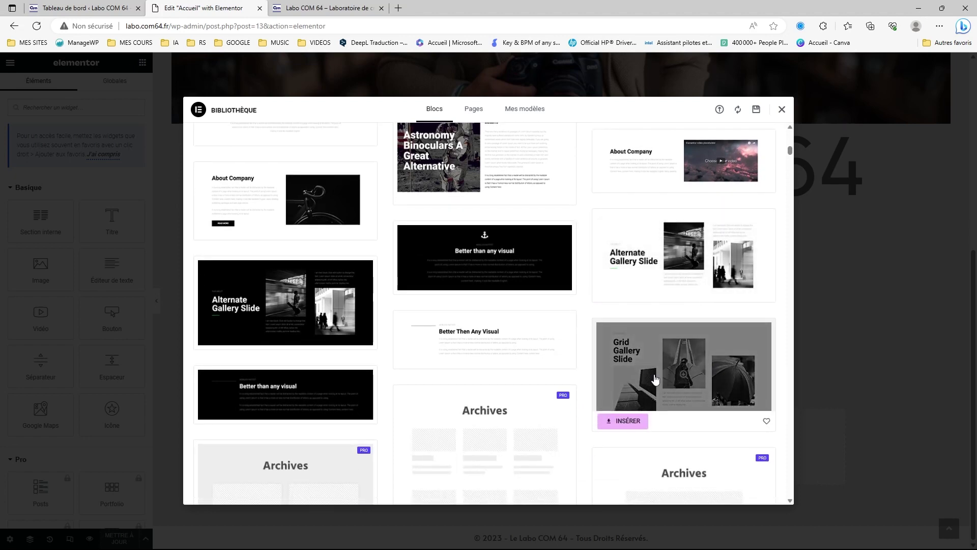
{"action": "scroll", "coordinate": [673, 389], "scroll_direction": "up", "scroll_amount": 1}
{"action": "scroll", "coordinate": [673, 389], "scroll_direction": "up", "scroll_amount": 1}
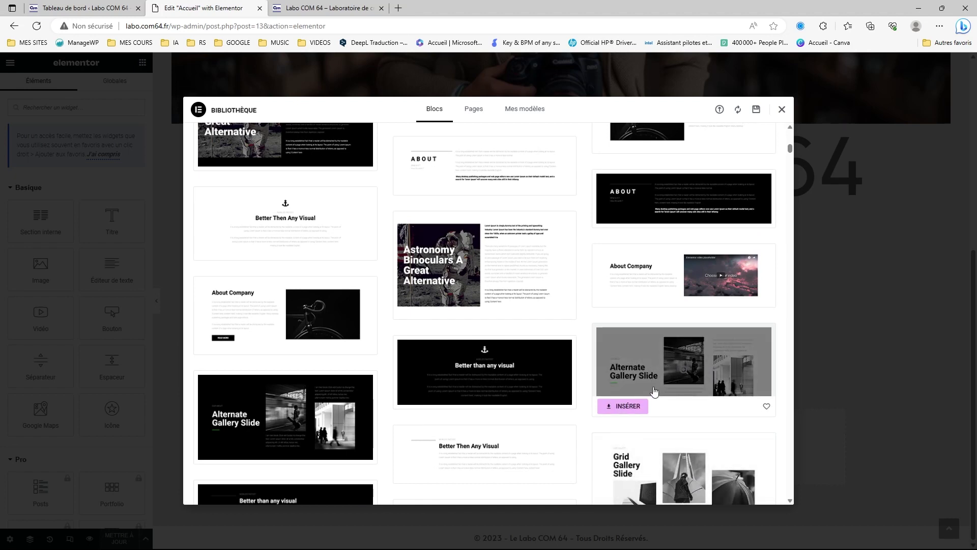
{"action": "left_click", "coordinate": [628, 407]}
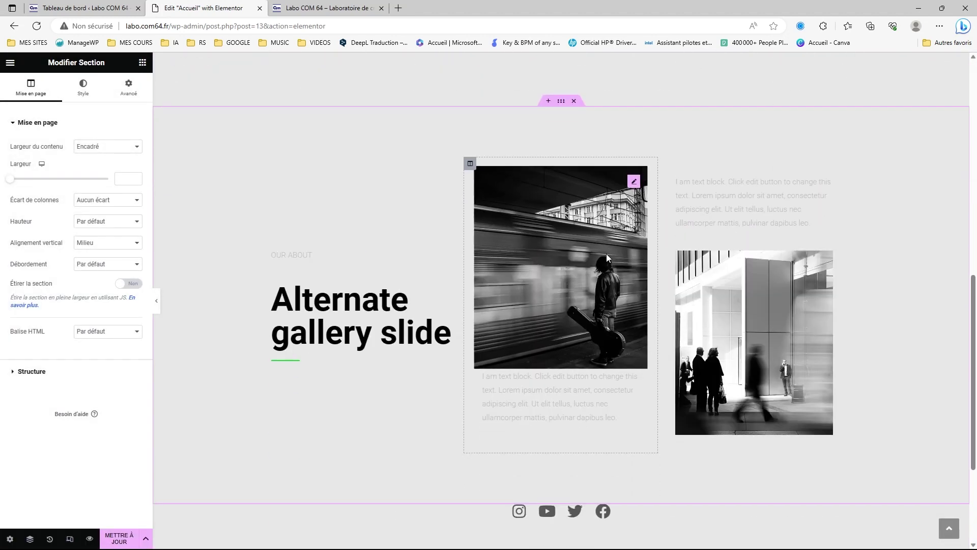
Set the text color of the paragraph below the train photo in the gallery block to black (#000000).
{"action": "scroll", "coordinate": [607, 254], "scroll_direction": "down", "scroll_amount": 2}
{"action": "scroll", "coordinate": [574, 239], "scroll_direction": "down", "scroll_amount": 2}
{"action": "scroll", "coordinate": [552, 279], "scroll_direction": "up", "scroll_amount": 2}
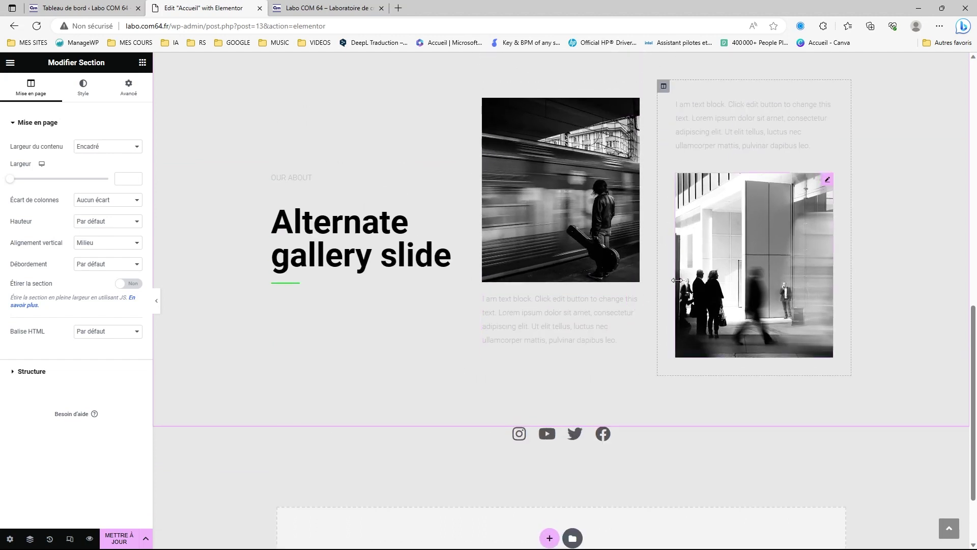
{"action": "scroll", "coordinate": [666, 282], "scroll_direction": "up", "scroll_amount": 2}
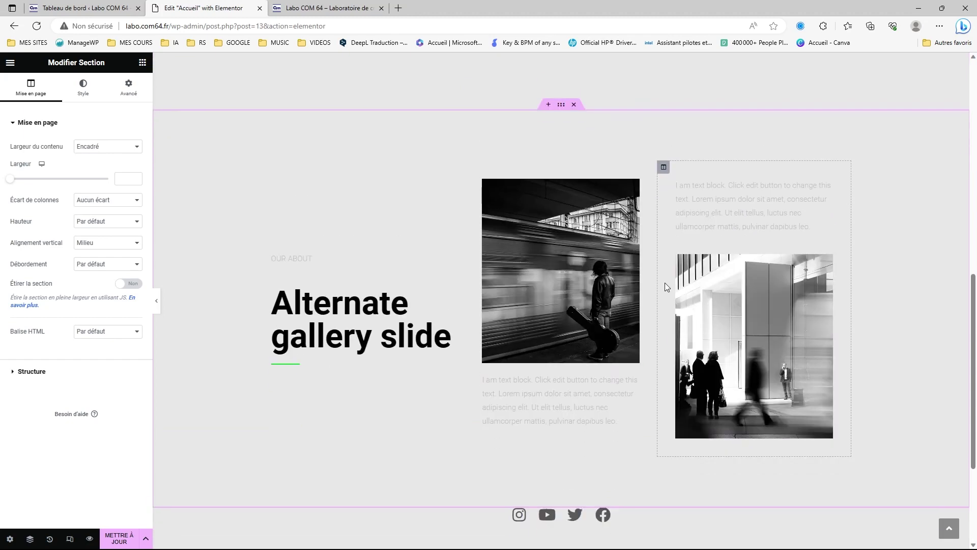
{"action": "scroll", "coordinate": [661, 289], "scroll_direction": "down", "scroll_amount": 2}
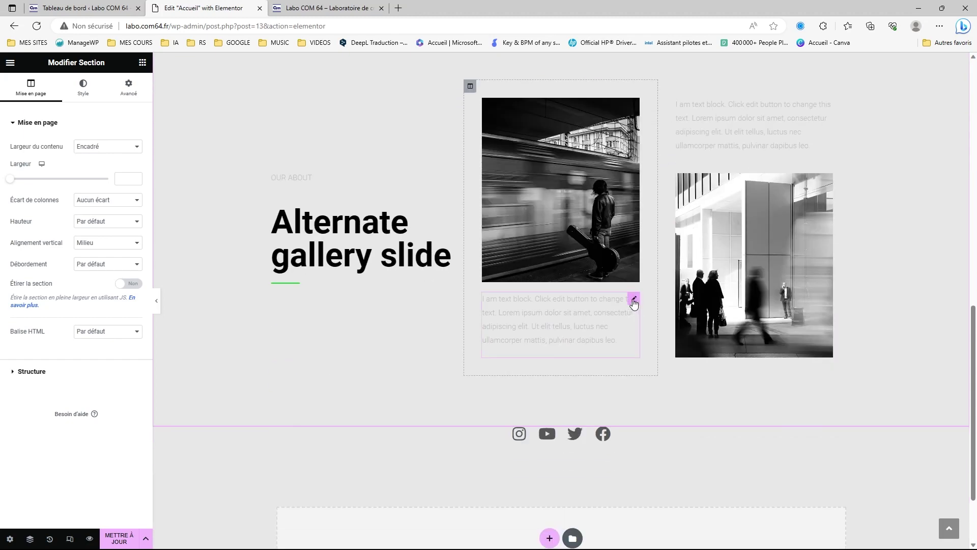
{"action": "left_click", "coordinate": [634, 300]}
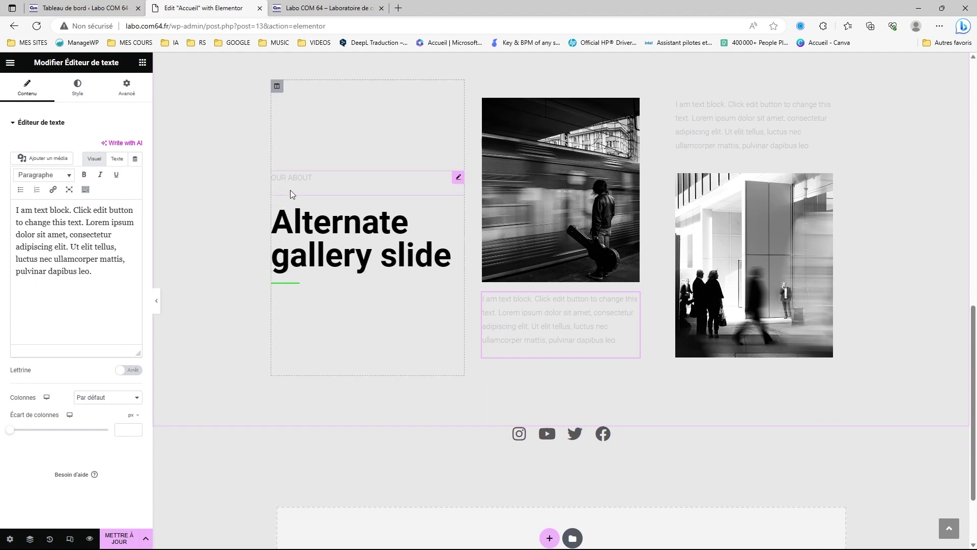
{"action": "left_click", "coordinate": [79, 87]}
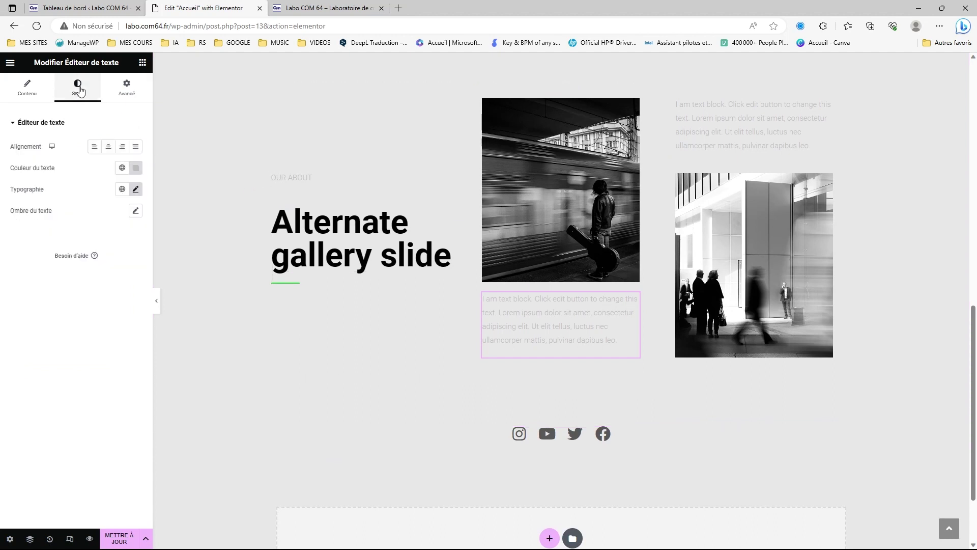
{"action": "left_click", "coordinate": [136, 172]}
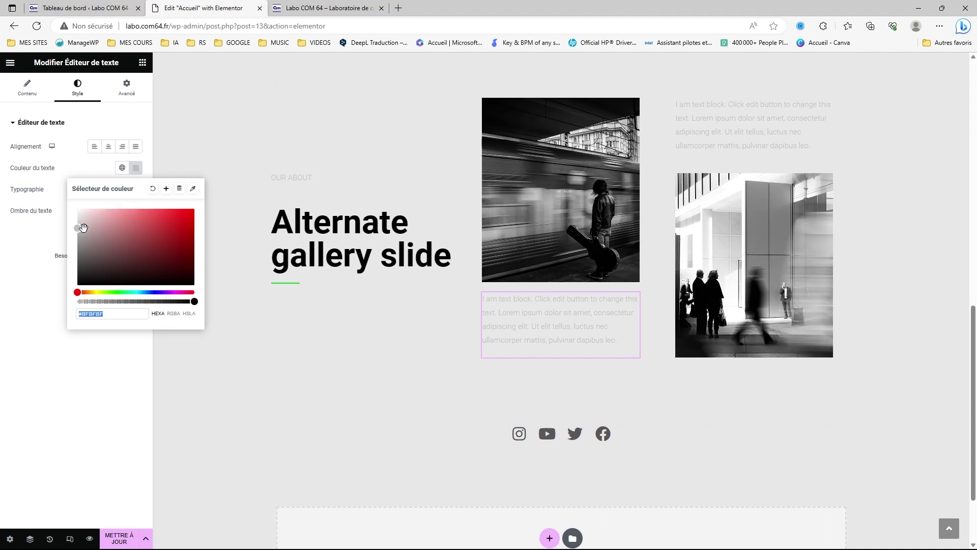
{"action": "left_click_drag", "start_coordinate": [78, 229], "coordinate": [68, 301]}
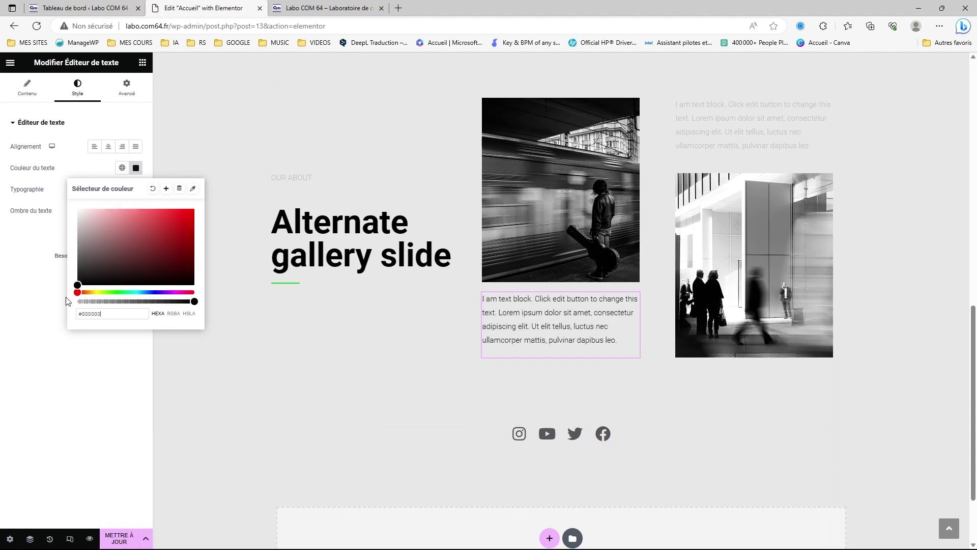
{"action": "left_click", "coordinate": [47, 318]}
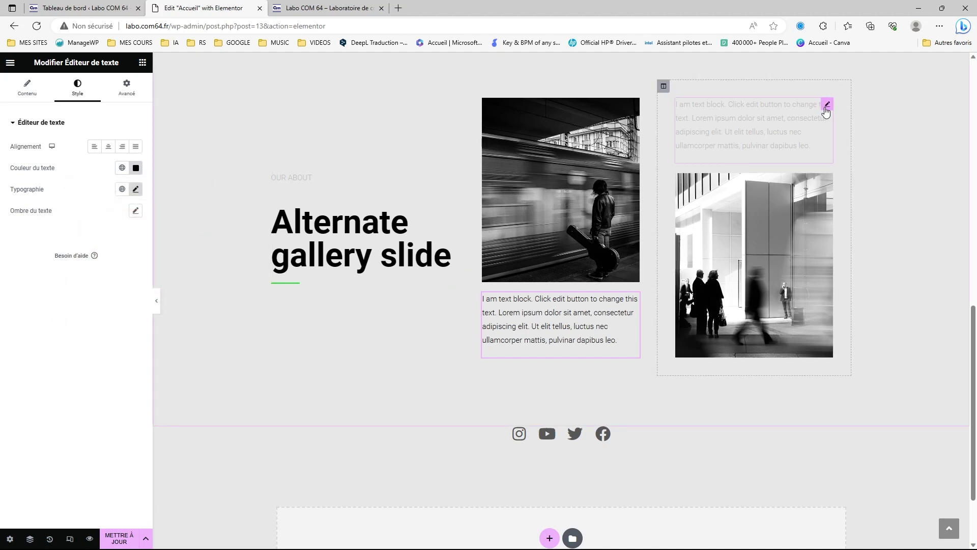
Change the paragraph above the building photo in the gallery block to black text.
{"action": "left_click", "coordinate": [826, 106]}
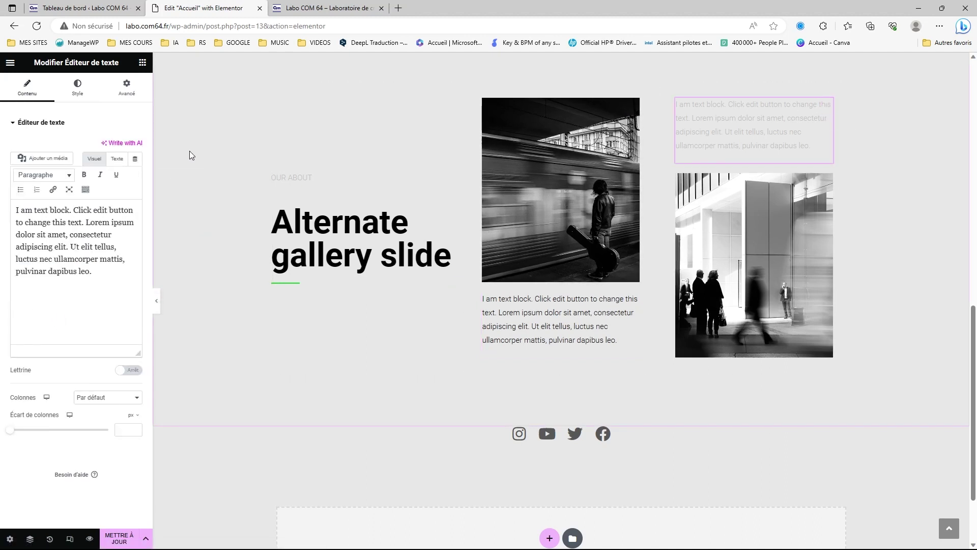
{"action": "left_click", "coordinate": [76, 97]}
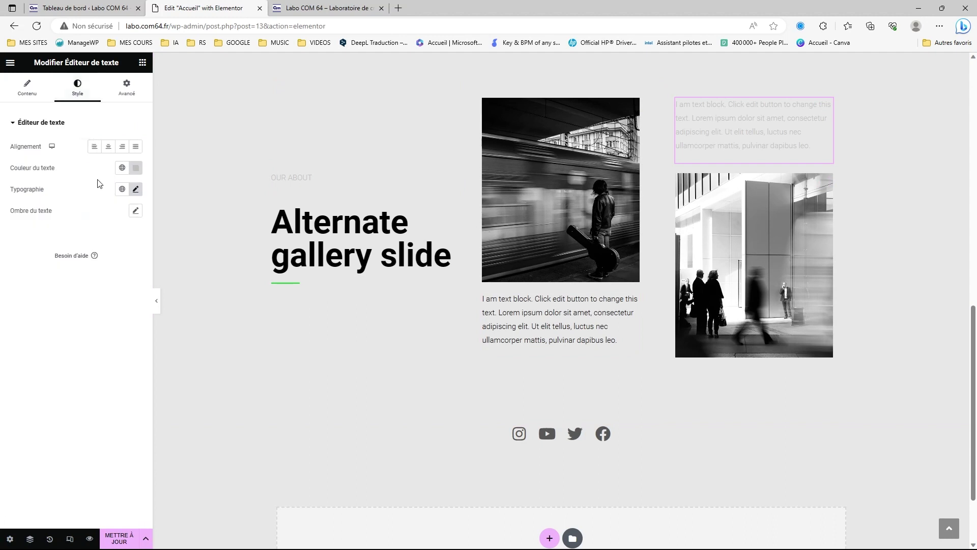
{"action": "left_click", "coordinate": [136, 167]}
{"action": "left_click_drag", "start_coordinate": [133, 218], "coordinate": [66, 302]}
{"action": "left_click", "coordinate": [54, 348]}
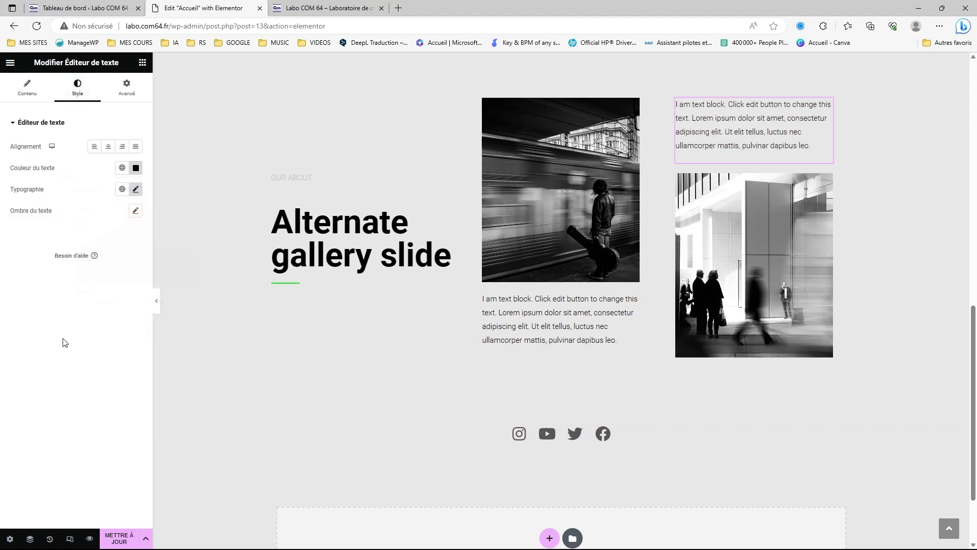
Set the text color of the "Our about" label above the gallery heading to black (#000000).
{"action": "left_click", "coordinate": [312, 178]}
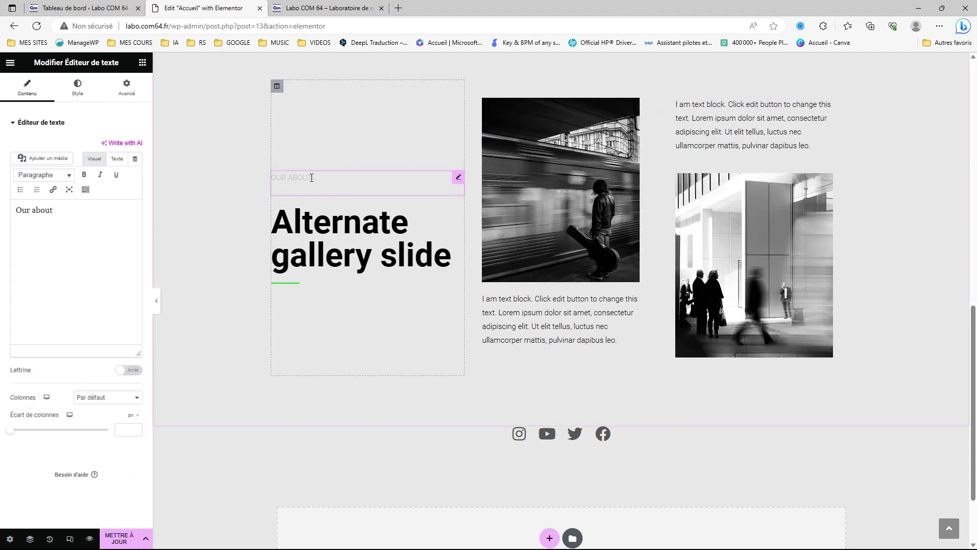
{"action": "left_click", "coordinate": [77, 90]}
{"action": "left_click", "coordinate": [136, 168]}
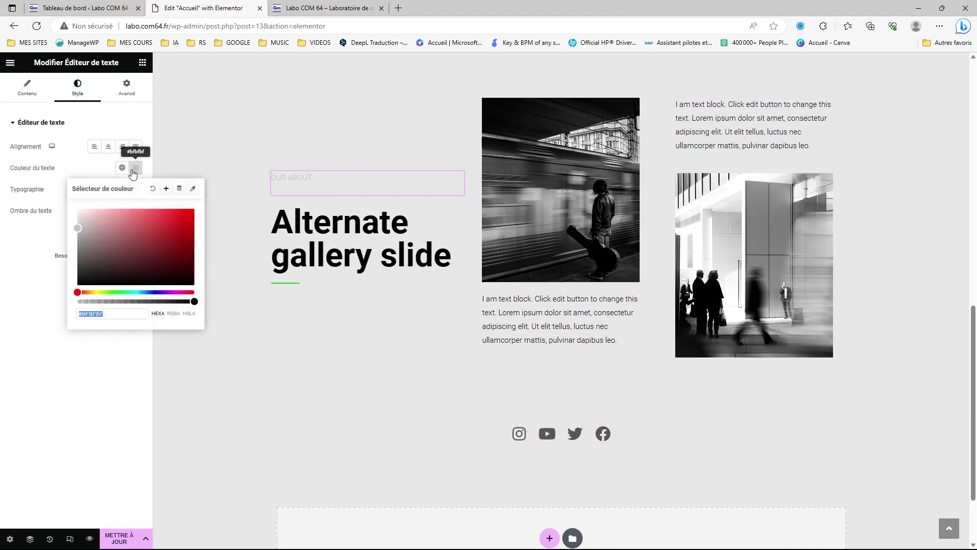
{"action": "left_click_drag", "start_coordinate": [96, 240], "coordinate": [63, 305]}
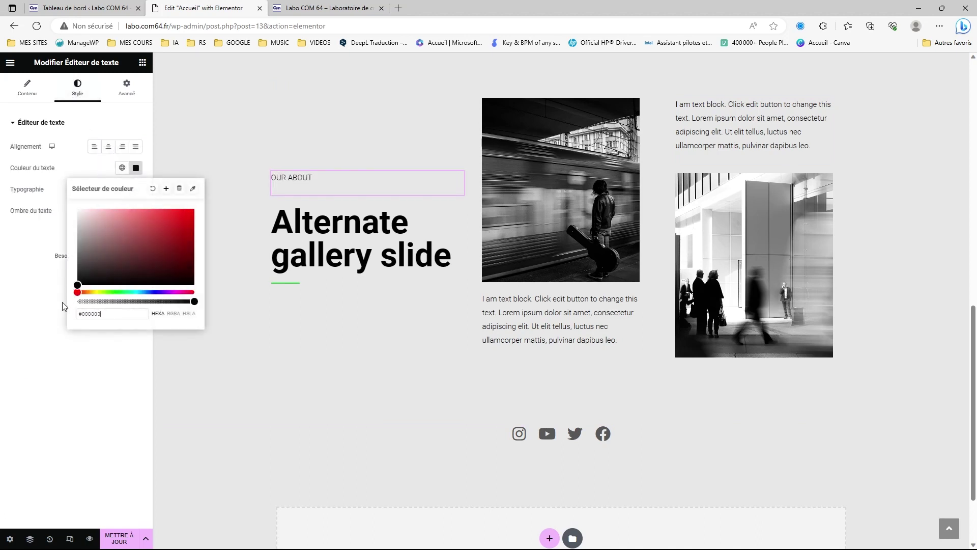
{"action": "left_click", "coordinate": [70, 360]}
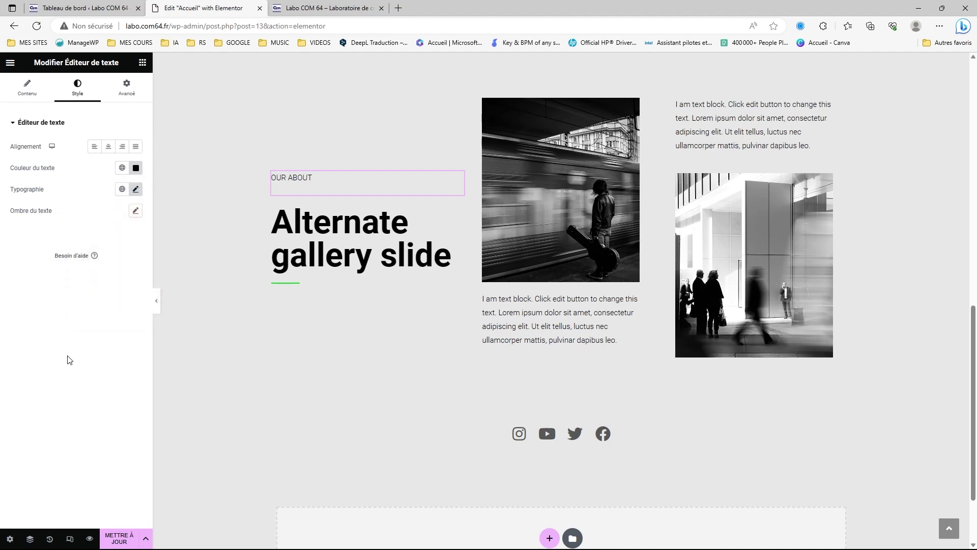
Set the color of the green divider under the "Alternate gallery slide" heading to black (#000000).
{"action": "left_click", "coordinate": [291, 283]}
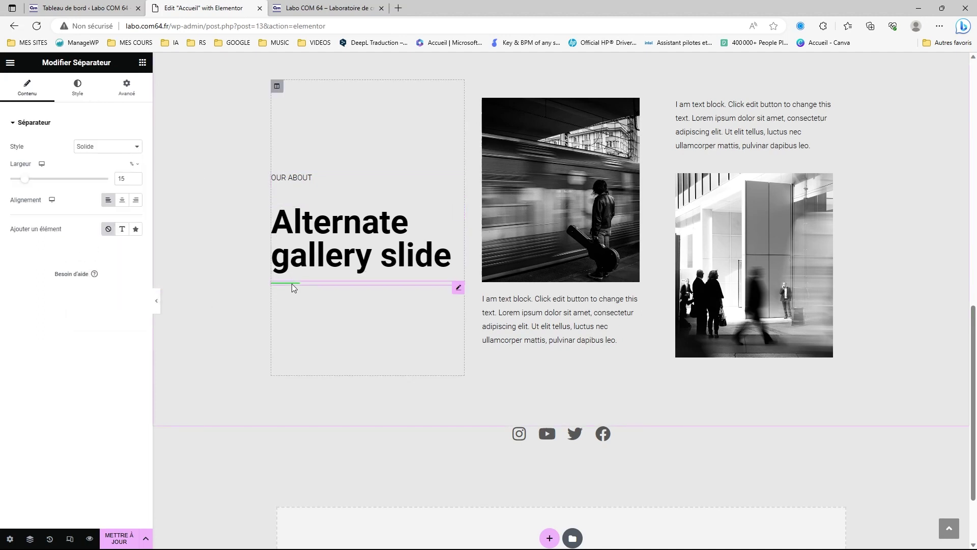
{"action": "left_click", "coordinate": [83, 95]}
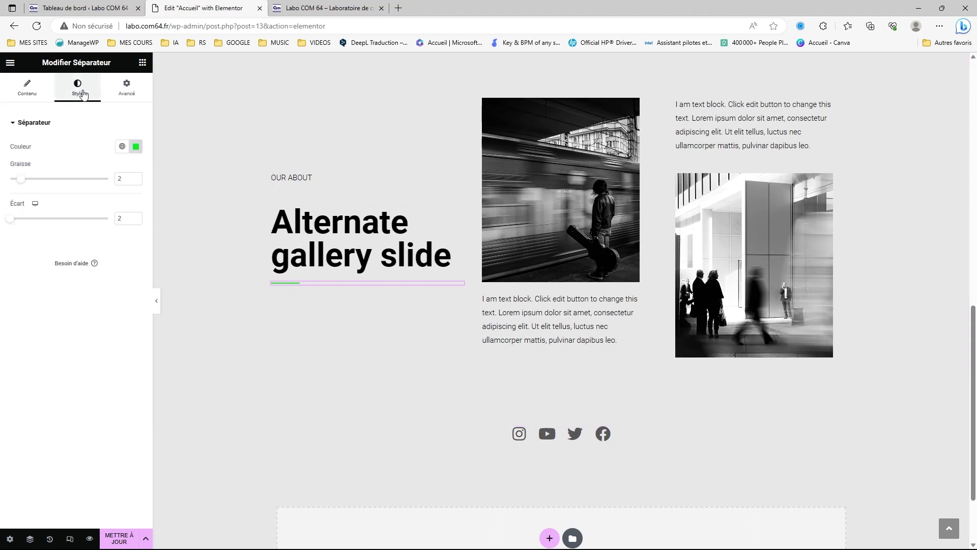
{"action": "left_click", "coordinate": [136, 149]}
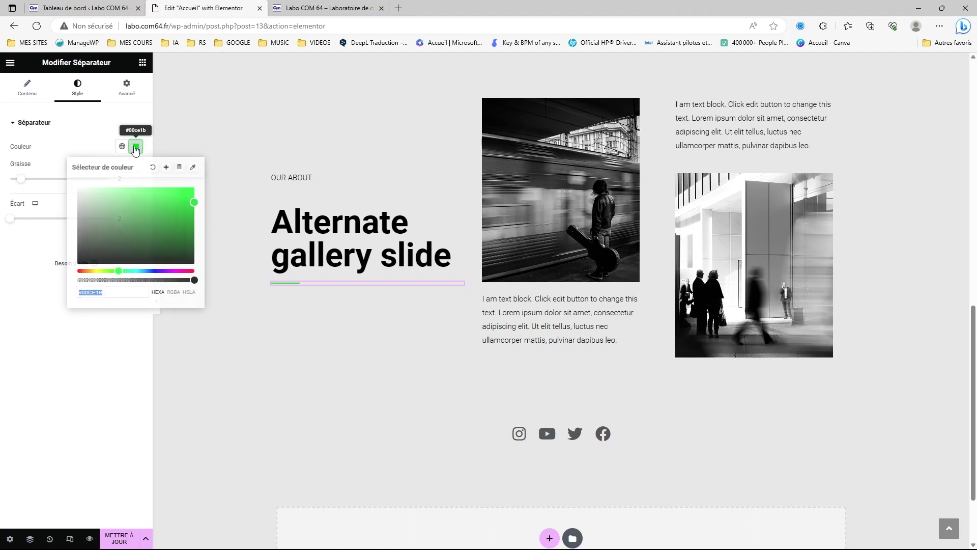
{"action": "left_click_drag", "start_coordinate": [115, 192], "coordinate": [73, 275]}
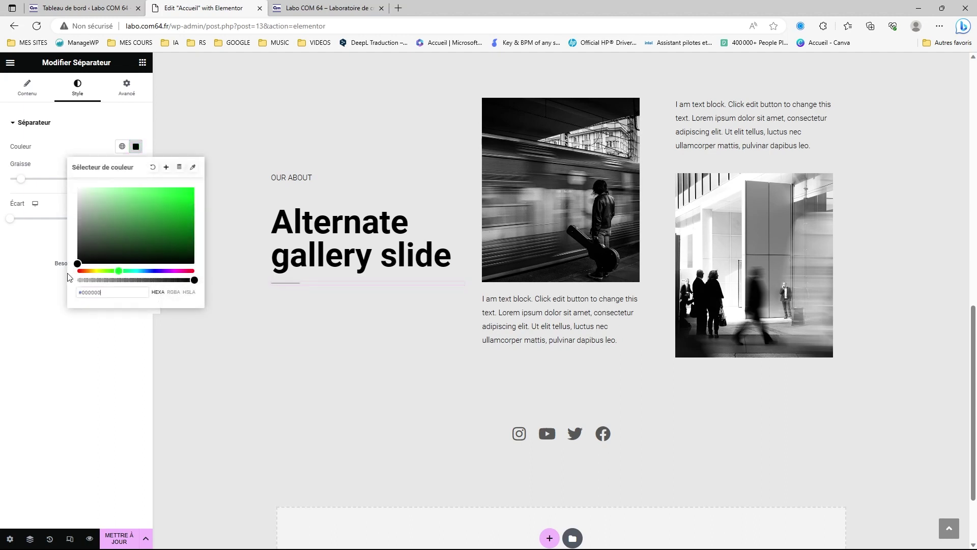
Set the width of the divider under the "Alternate gallery slide" heading to 90% and update the page.
{"action": "left_click", "coordinate": [32, 298]}
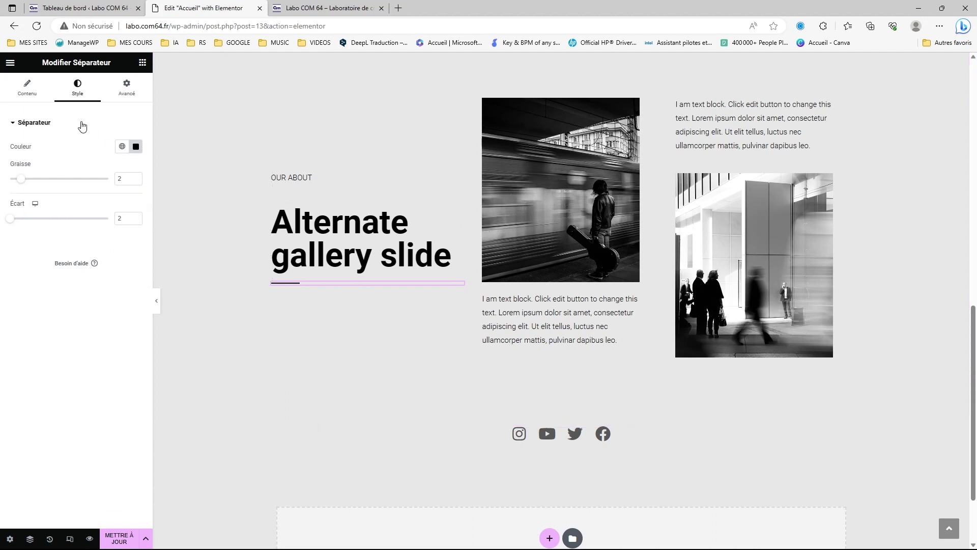
{"action": "left_click", "coordinate": [31, 92]}
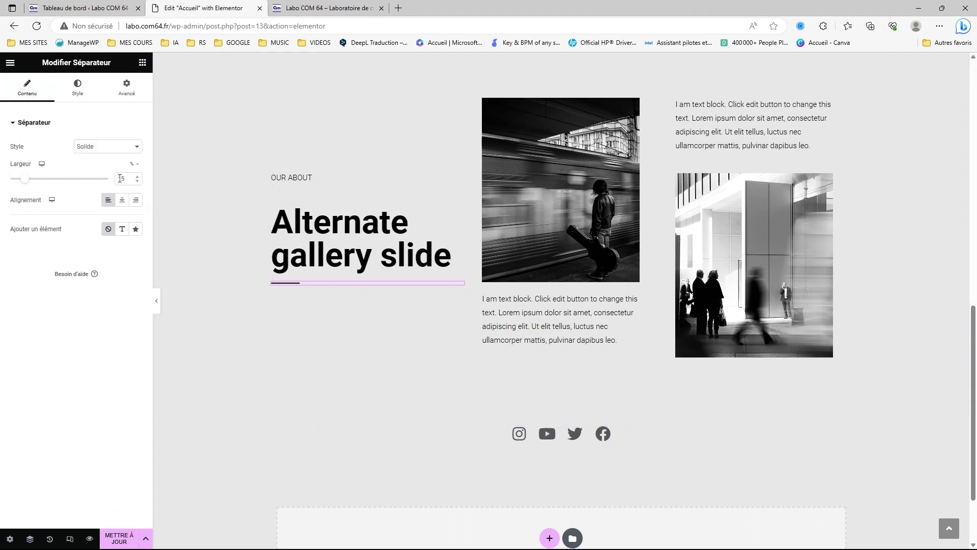
{"action": "left_click_drag", "start_coordinate": [31, 183], "coordinate": [106, 192]}
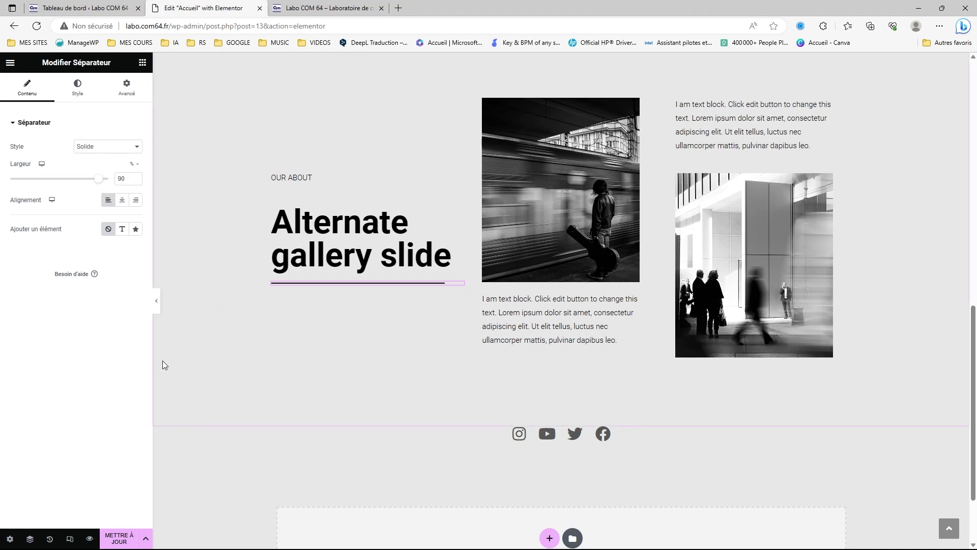
{"action": "left_click", "coordinate": [120, 537]}
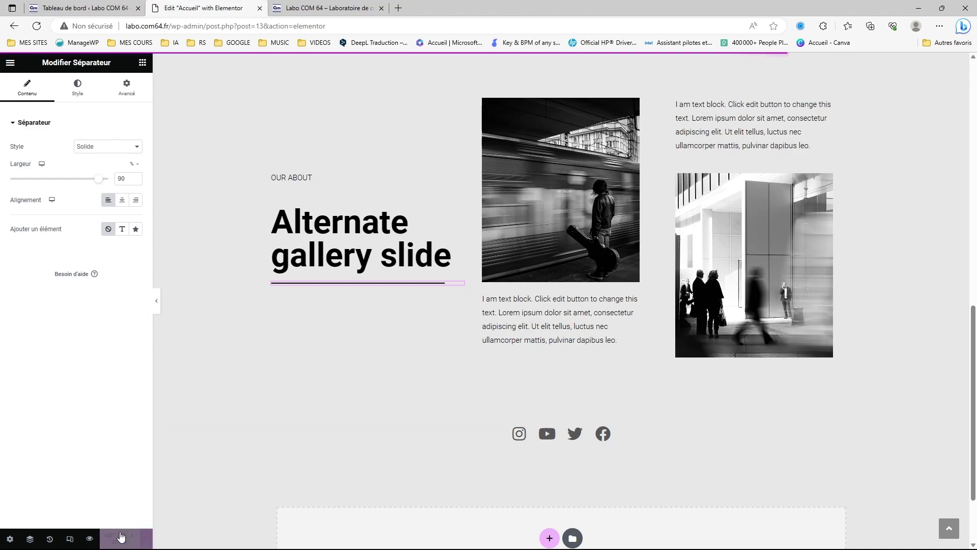
Reduce the bottom padding of the section with the photographer image and "LE LABO COM 64" title to 0%, and update the page.
{"action": "scroll", "coordinate": [423, 284], "scroll_direction": "up", "scroll_amount": 10}
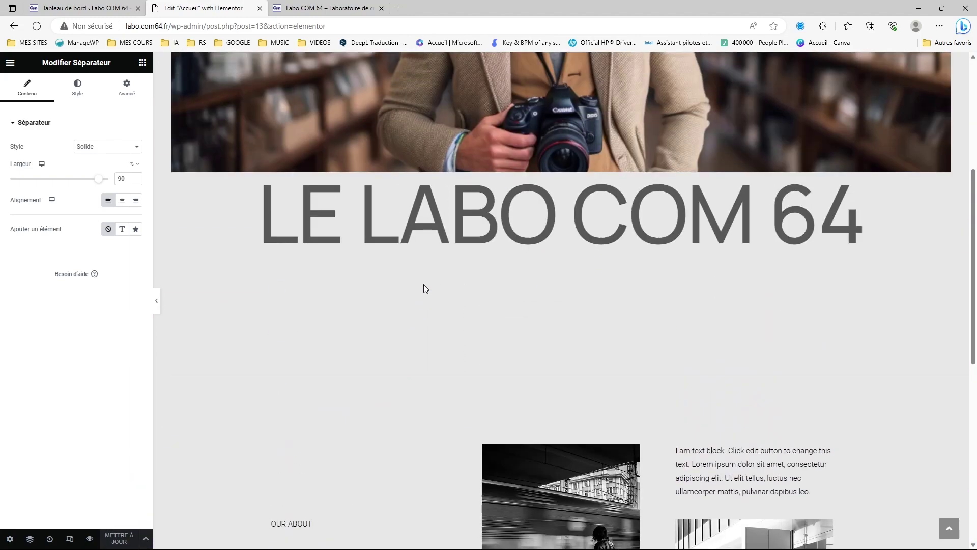
{"action": "scroll", "coordinate": [454, 275], "scroll_direction": "down", "scroll_amount": 8}
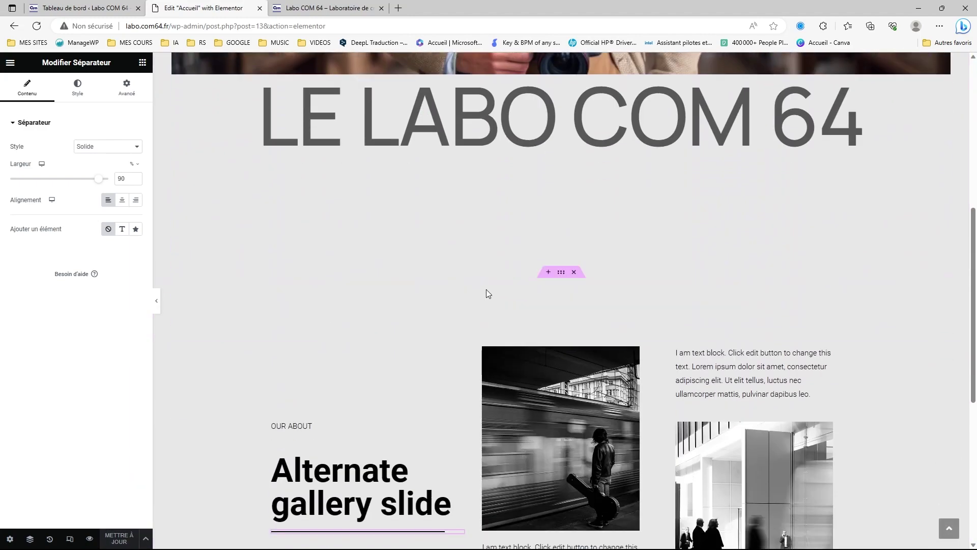
{"action": "scroll", "coordinate": [549, 315], "scroll_direction": "down", "scroll_amount": 3}
{"action": "scroll", "coordinate": [549, 306], "scroll_direction": "up", "scroll_amount": 10}
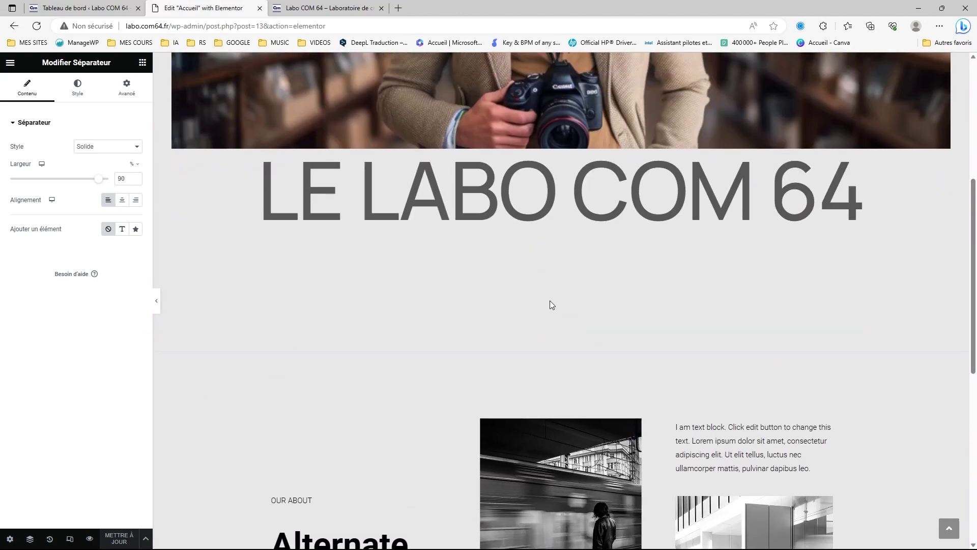
{"action": "scroll", "coordinate": [543, 301], "scroll_direction": "down", "scroll_amount": 5}
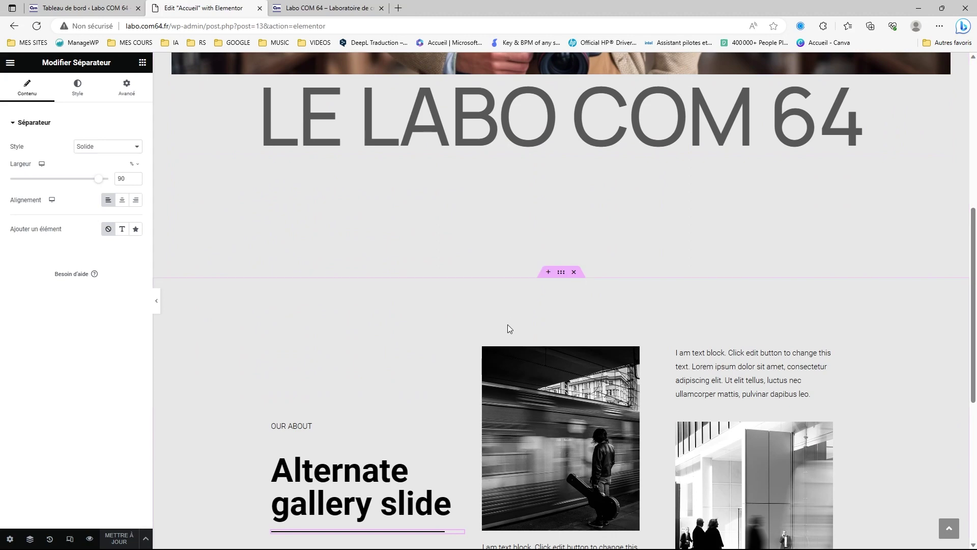
{"action": "scroll", "coordinate": [560, 301], "scroll_direction": "up", "scroll_amount": 1}
{"action": "scroll", "coordinate": [560, 305], "scroll_direction": "up", "scroll_amount": 5}
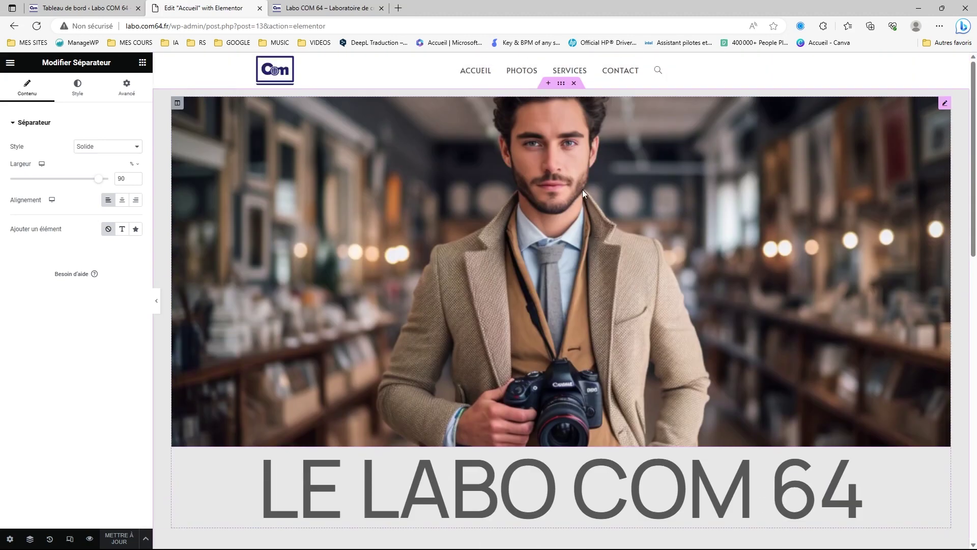
{"action": "left_click", "coordinate": [560, 84]}
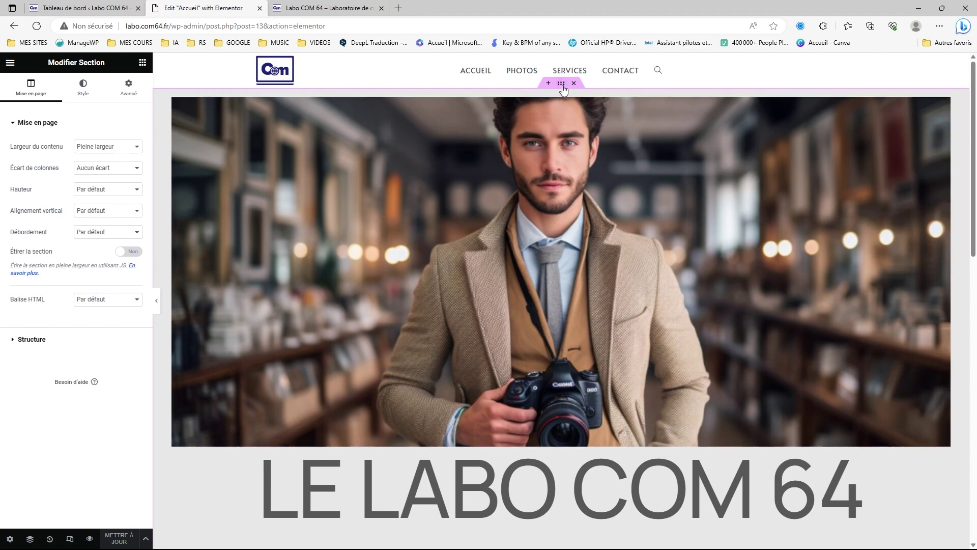
{"action": "left_click", "coordinate": [129, 92]}
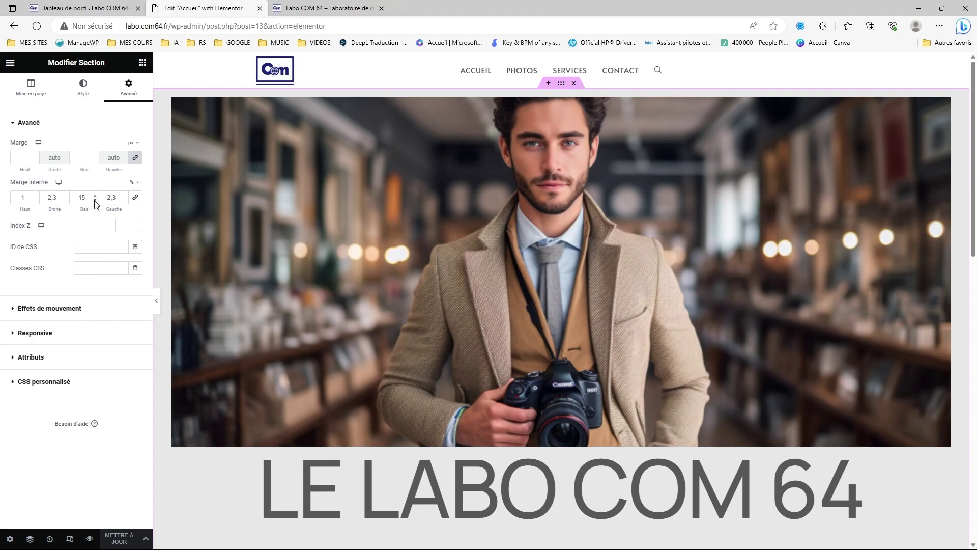
{"action": "scroll", "coordinate": [279, 197], "scroll_direction": "down", "scroll_amount": 7}
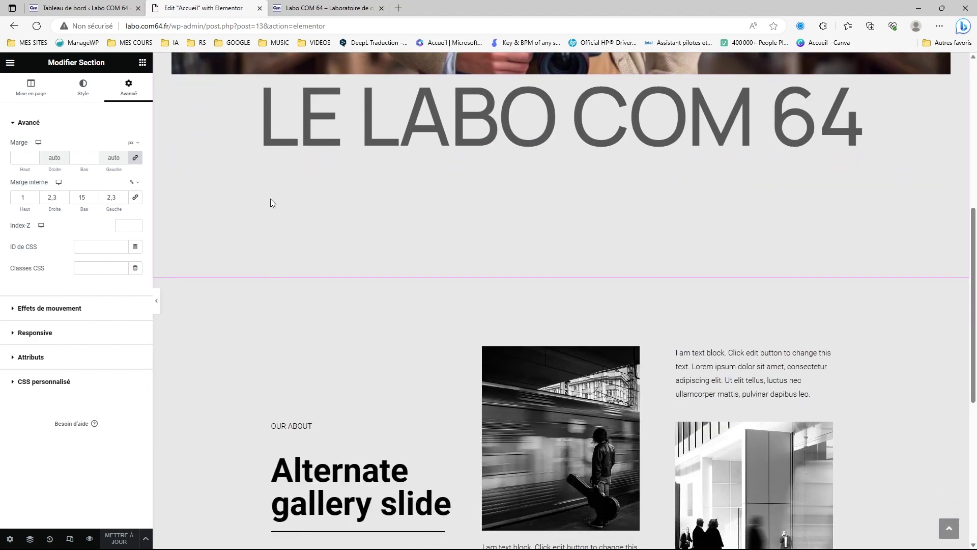
{"action": "left_click", "coordinate": [95, 199]}
{"action": "left_click", "coordinate": [95, 199]}
{"action": "left_click", "coordinate": [95, 200]}
{"action": "left_click", "coordinate": [95, 200]}
{"action": "left_click", "coordinate": [95, 199]}
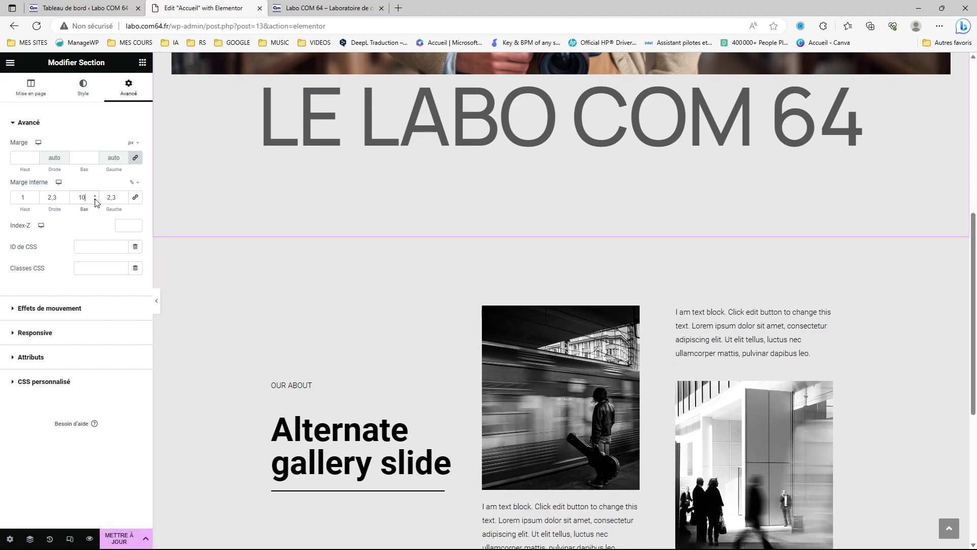
{"action": "left_click", "coordinate": [95, 200]}
{"action": "left_click", "coordinate": [95, 200]}
{"action": "left_click", "coordinate": [95, 200]}
{"action": "left_click", "coordinate": [95, 200]}
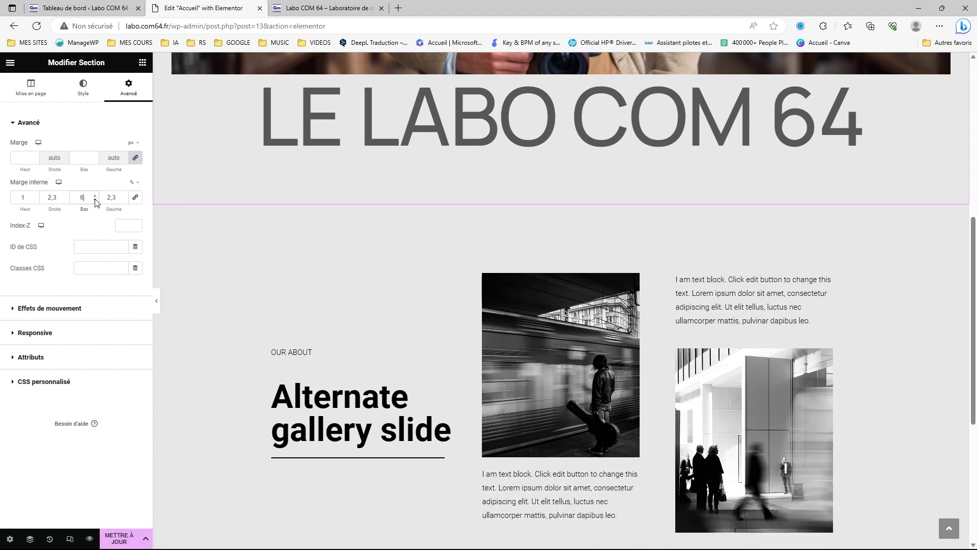
{"action": "left_click", "coordinate": [95, 199]}
{"action": "left_click", "coordinate": [95, 200]}
{"action": "left_click", "coordinate": [96, 199]}
{"action": "left_click", "coordinate": [96, 200]}
{"action": "left_click", "coordinate": [95, 200]}
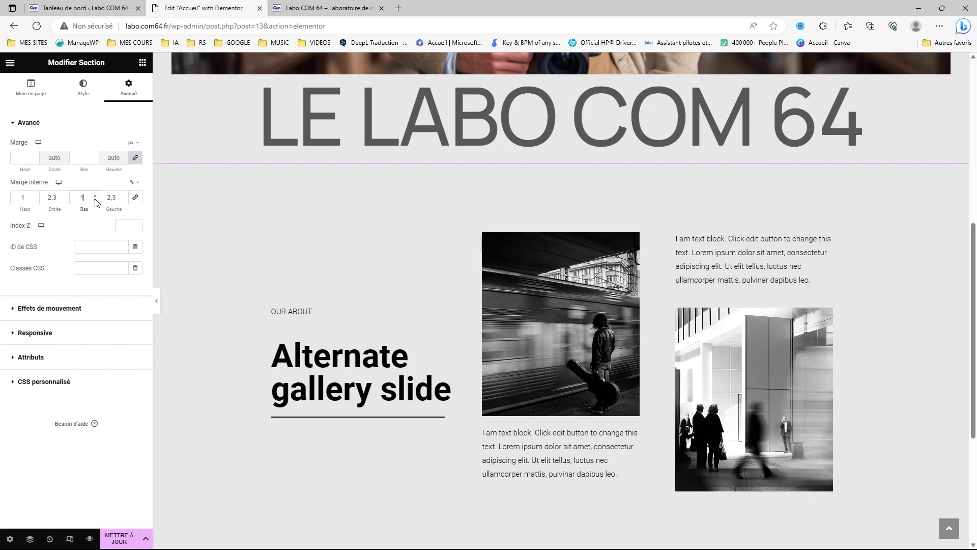
{"action": "left_click", "coordinate": [95, 200]}
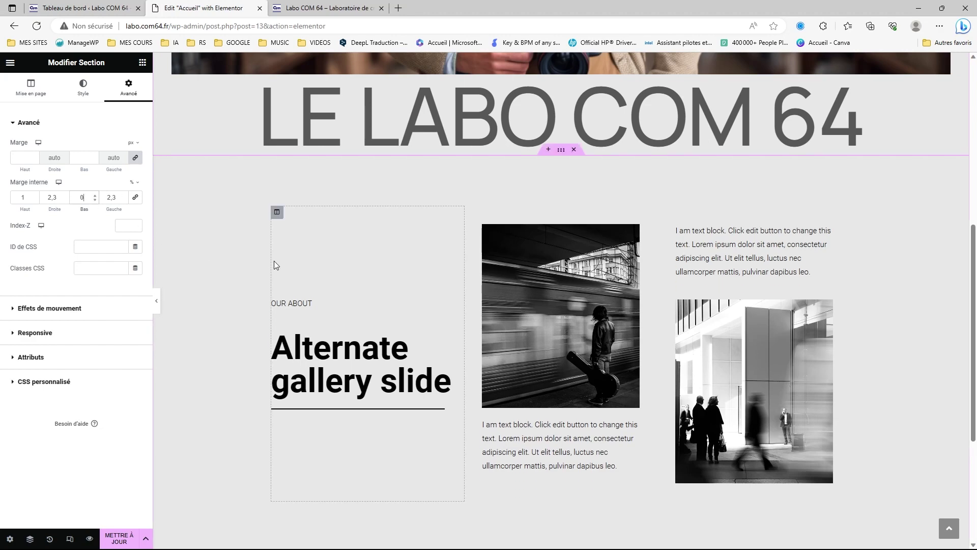
{"action": "scroll", "coordinate": [263, 265], "scroll_direction": "up", "scroll_amount": 7}
{"action": "scroll", "coordinate": [264, 265], "scroll_direction": "down", "scroll_amount": 10}
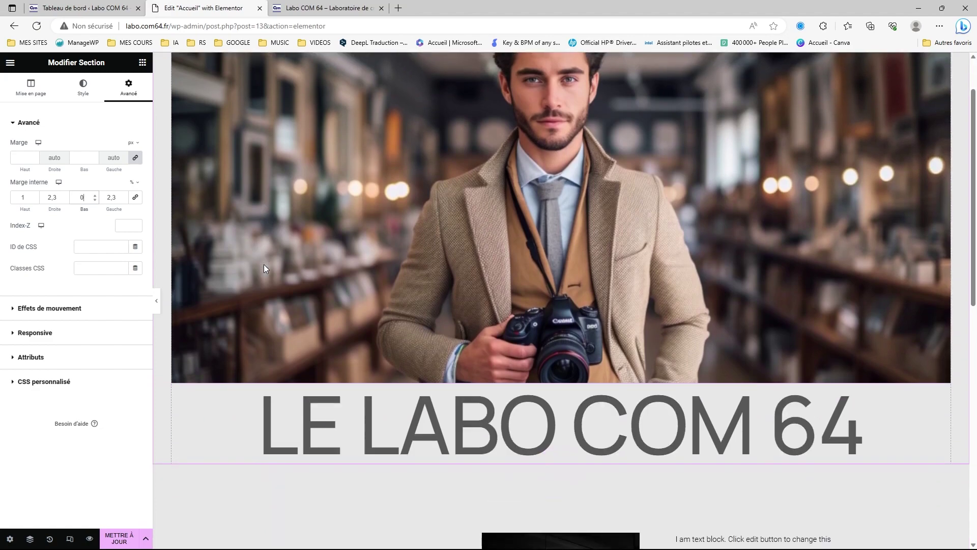
{"action": "scroll", "coordinate": [259, 264], "scroll_direction": "down", "scroll_amount": 3}
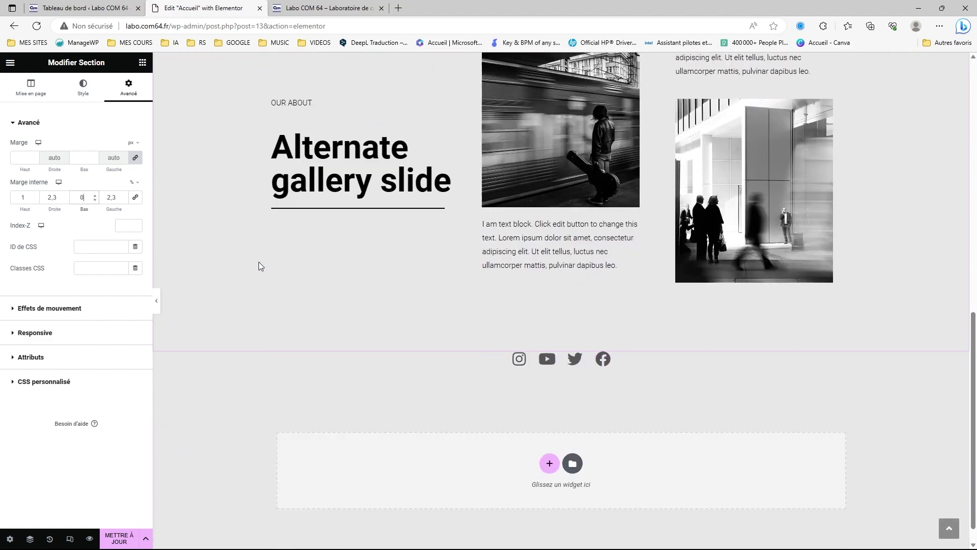
{"action": "left_click", "coordinate": [118, 540]}
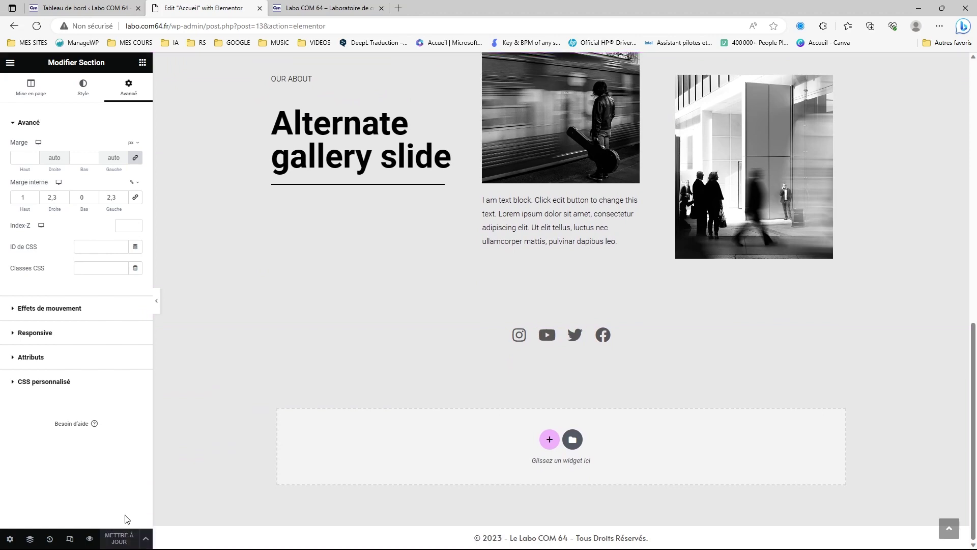
Reload the Accueil page on the live site and review the spacing between the title, gallery block and social icons.
{"action": "left_click", "coordinate": [333, 9]}
{"action": "scroll", "coordinate": [304, 109], "scroll_direction": "up", "scroll_amount": 4}
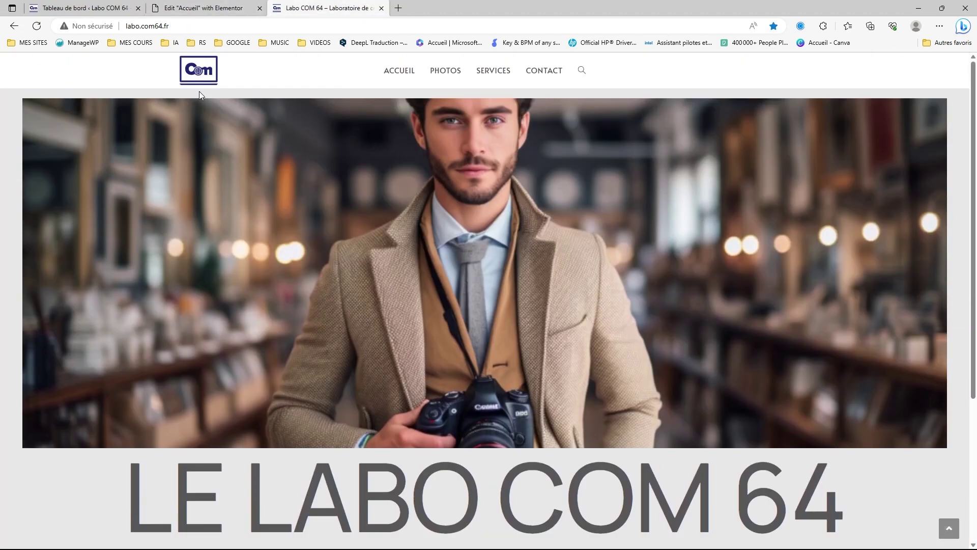
{"action": "left_click", "coordinate": [388, 71]}
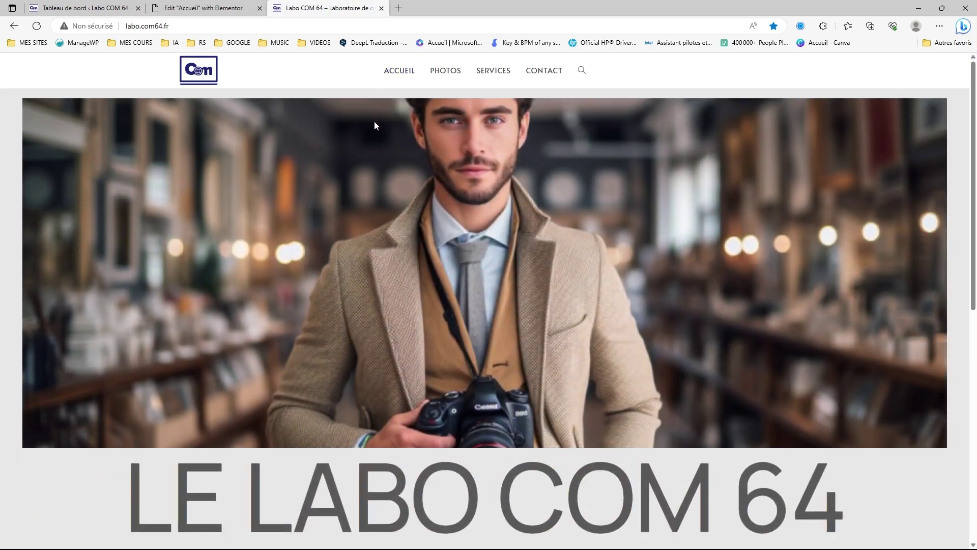
{"action": "scroll", "coordinate": [447, 183], "scroll_direction": "down", "scroll_amount": 6}
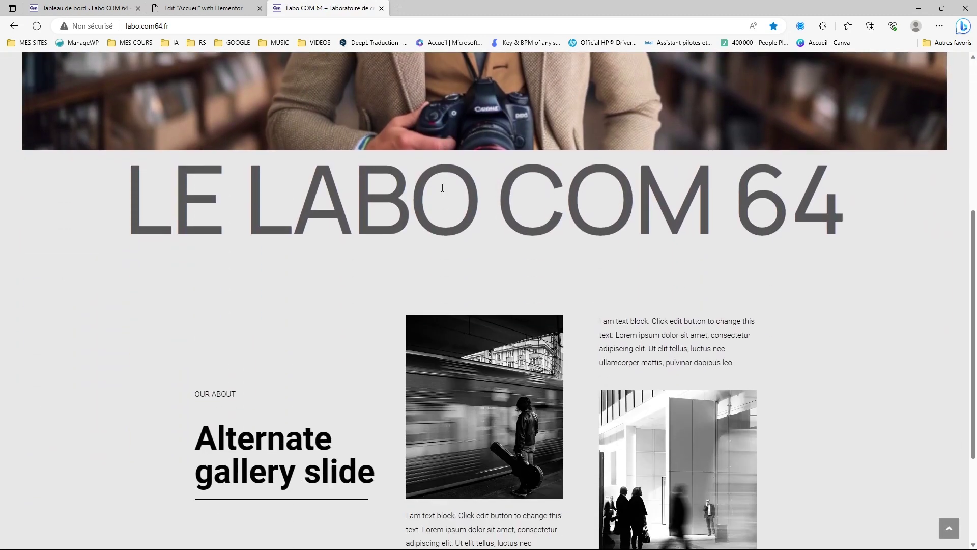
{"action": "scroll", "coordinate": [443, 188], "scroll_direction": "down", "scroll_amount": 2}
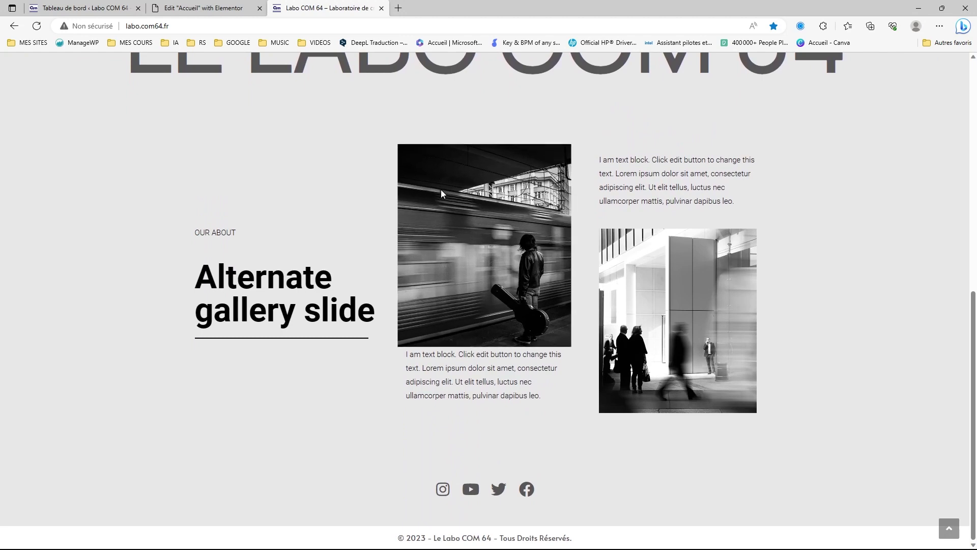
{"action": "scroll", "coordinate": [383, 282], "scroll_direction": "up", "scroll_amount": 6}
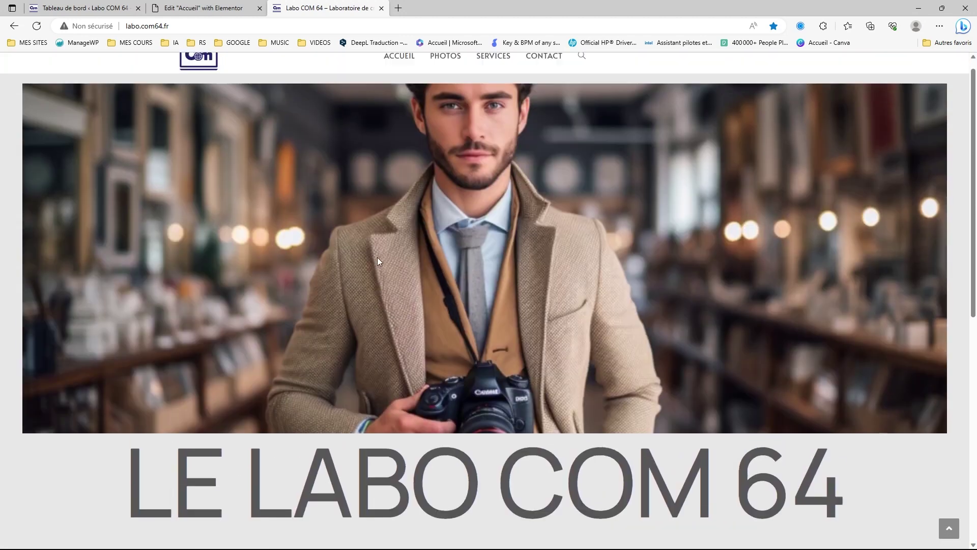
{"action": "scroll", "coordinate": [357, 229], "scroll_direction": "up", "scroll_amount": 1}
Back in the Elementor editor, replace the "Our about" label above the gallery heading with "COM 64".
{"action": "left_click", "coordinate": [213, 8]}
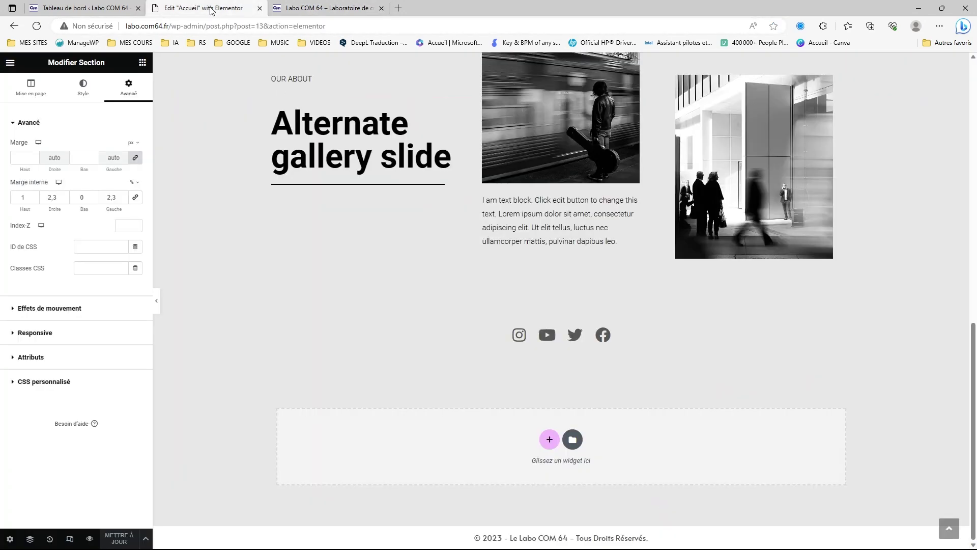
{"action": "scroll", "coordinate": [301, 248], "scroll_direction": "up", "scroll_amount": 3}
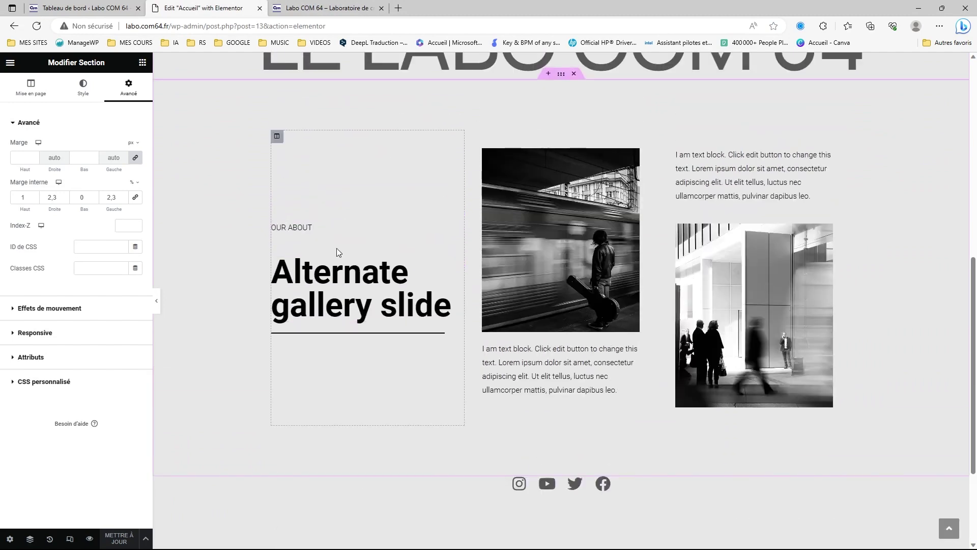
{"action": "left_click", "coordinate": [332, 225]}
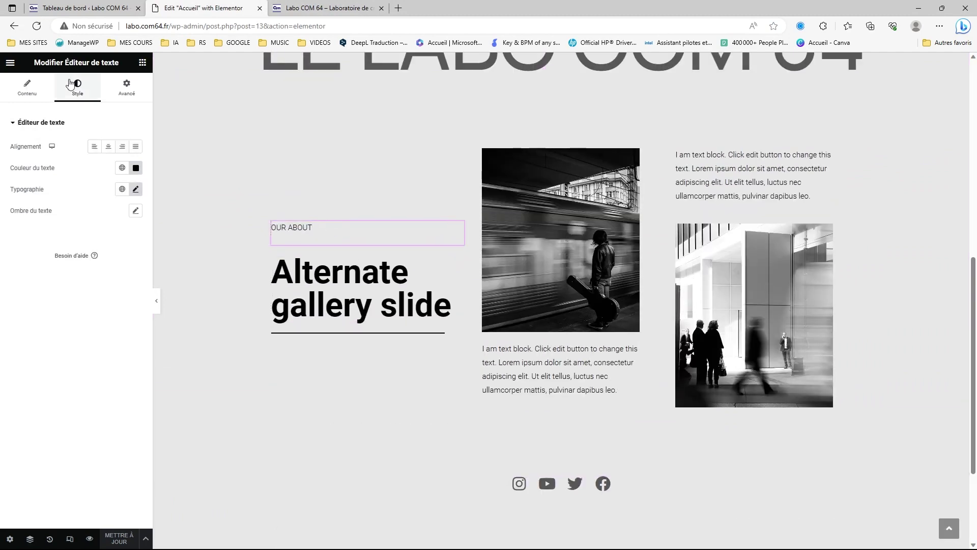
{"action": "left_click", "coordinate": [27, 87]}
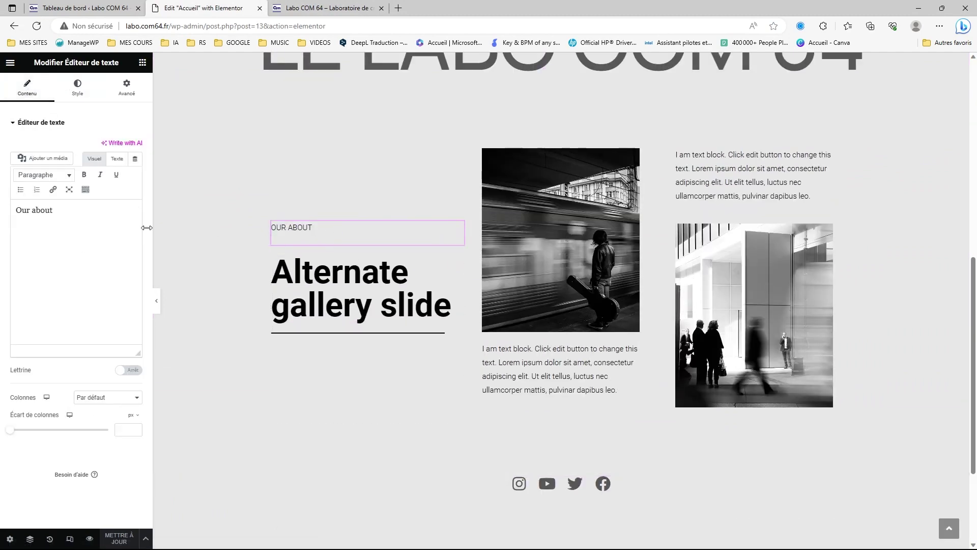
{"action": "left_click_drag", "start_coordinate": [67, 212], "coordinate": [14, 208]}
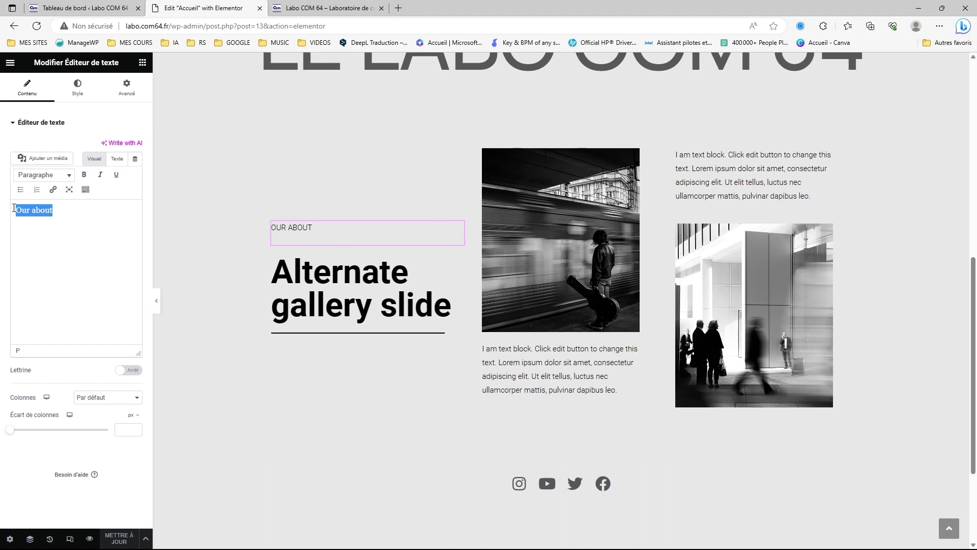
{"action": "type", "text": "COM"}
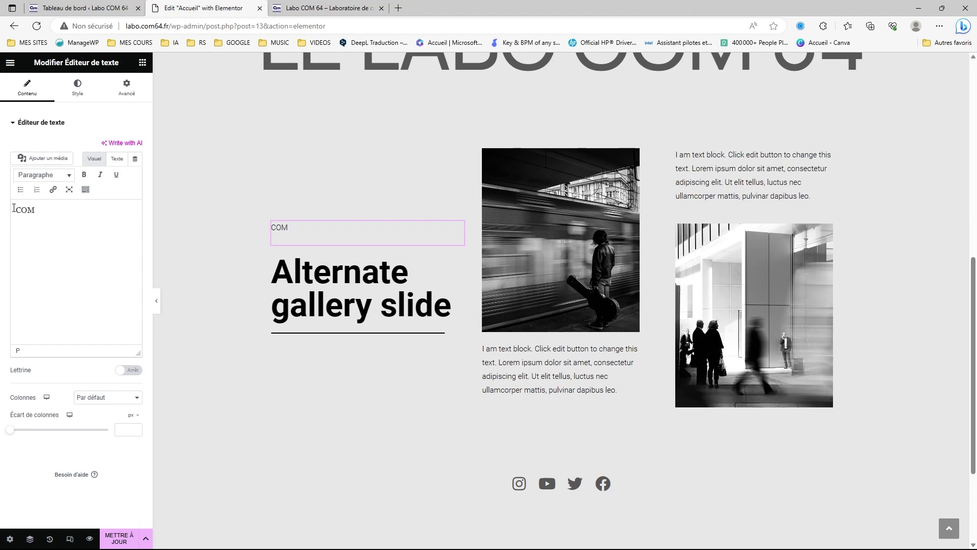
{"action": "type", "text": "64"}
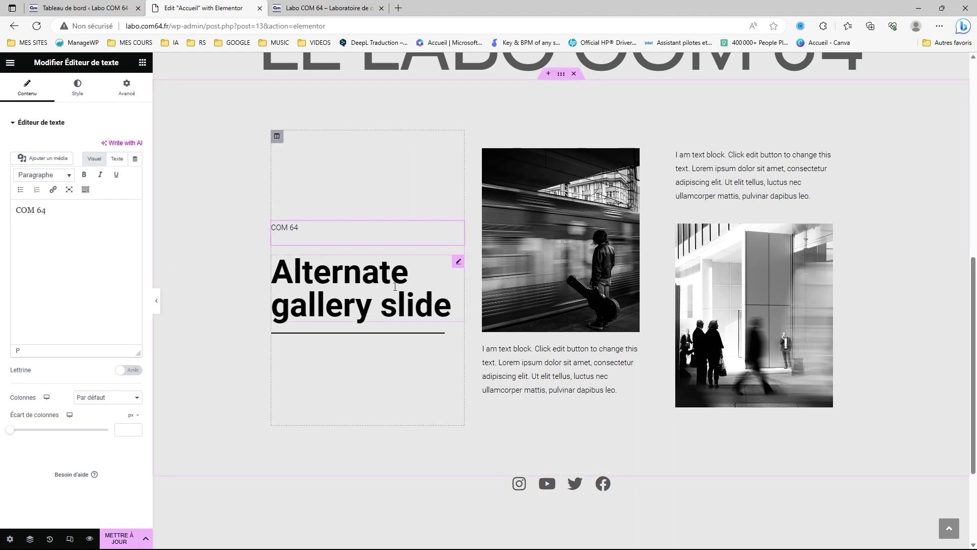
Replace the "Alternate gallery slide" heading text with "Formateur de Site Web".
{"action": "left_click", "coordinate": [450, 266]}
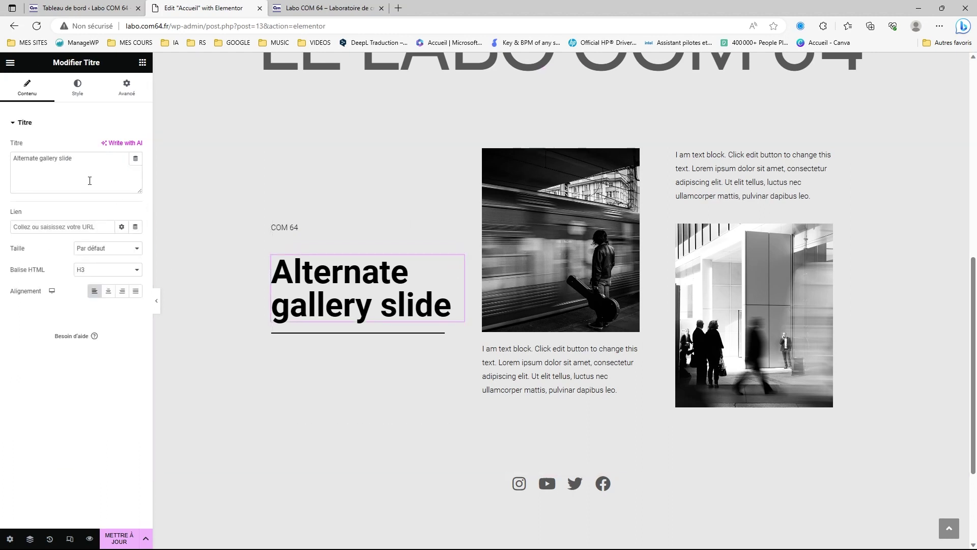
{"action": "left_click", "coordinate": [73, 162]}
{"action": "left_click_drag", "start_coordinate": [73, 162], "coordinate": [12, 162]}
{"action": "type", "text": "Forma"}
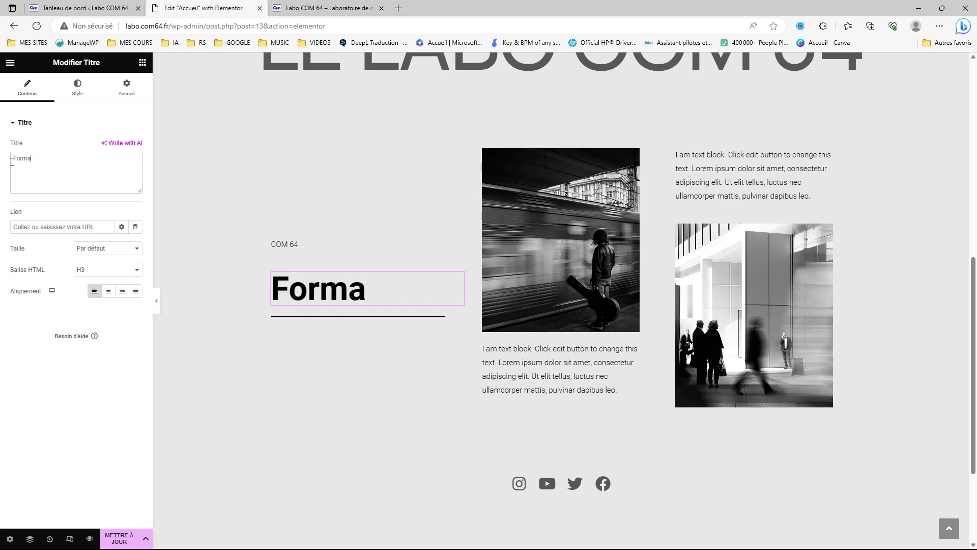
{"action": "type", "text": "teur "}
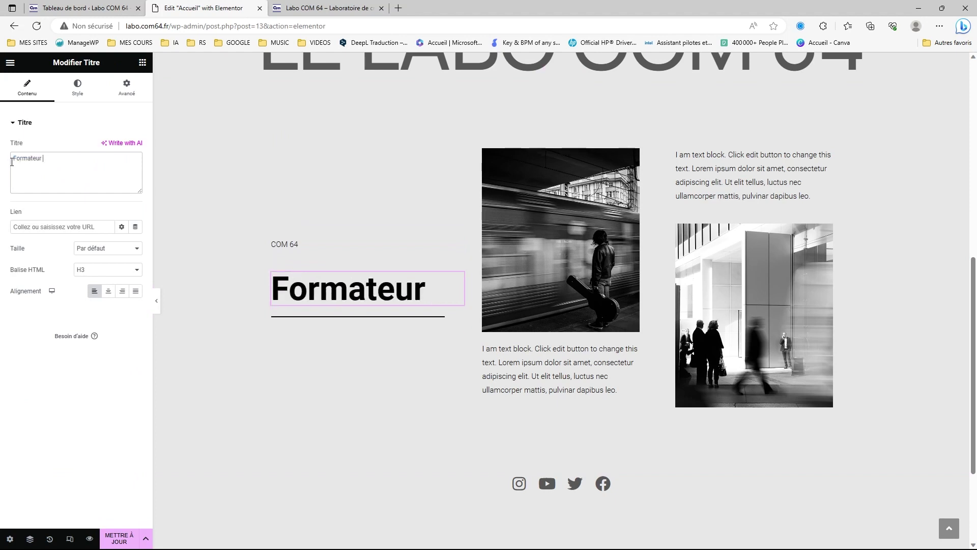
{"action": "type", "text": "de"}
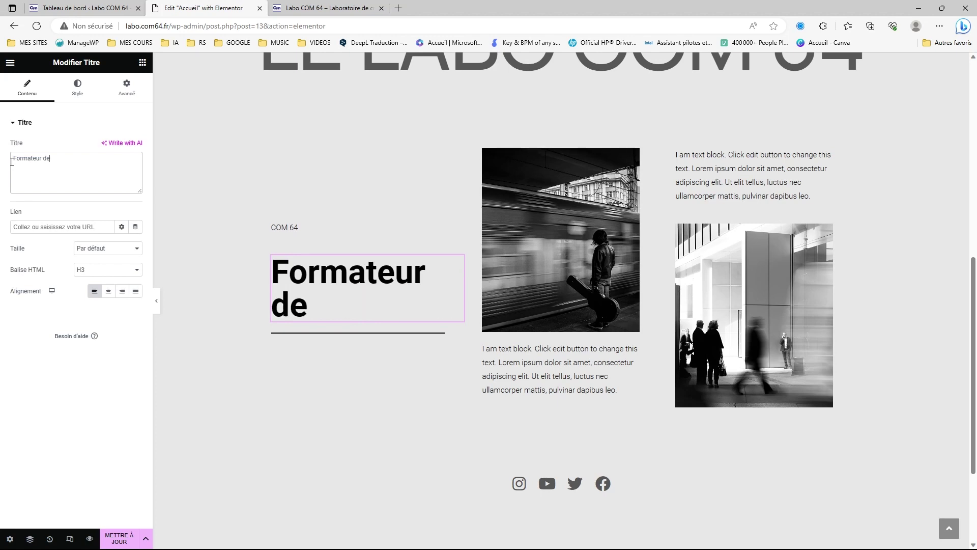
{"action": "type", "text": " Site Web"}
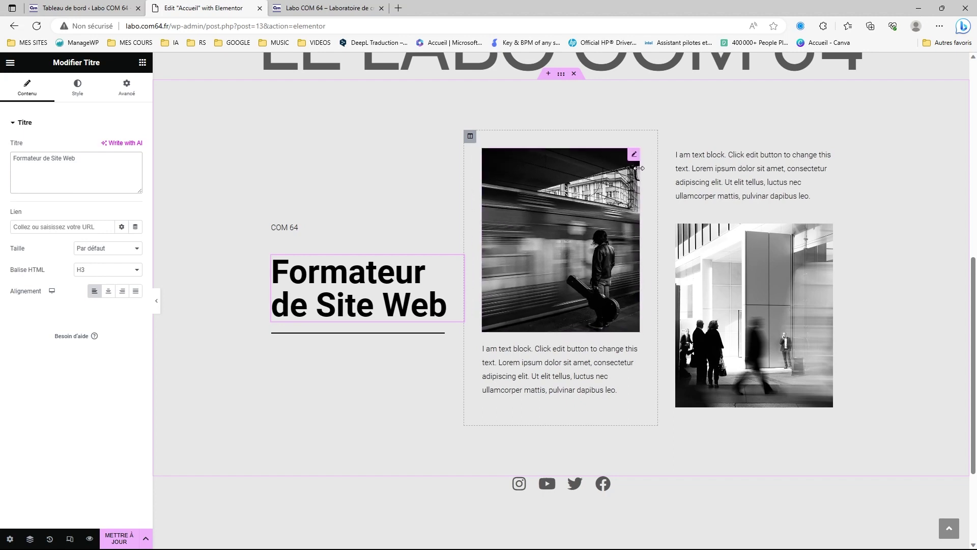
Replace the train photo in the gallery's middle column with the media library photo of the man working at computer screens.
{"action": "left_click", "coordinate": [634, 154]}
{"action": "left_click", "coordinate": [81, 181]}
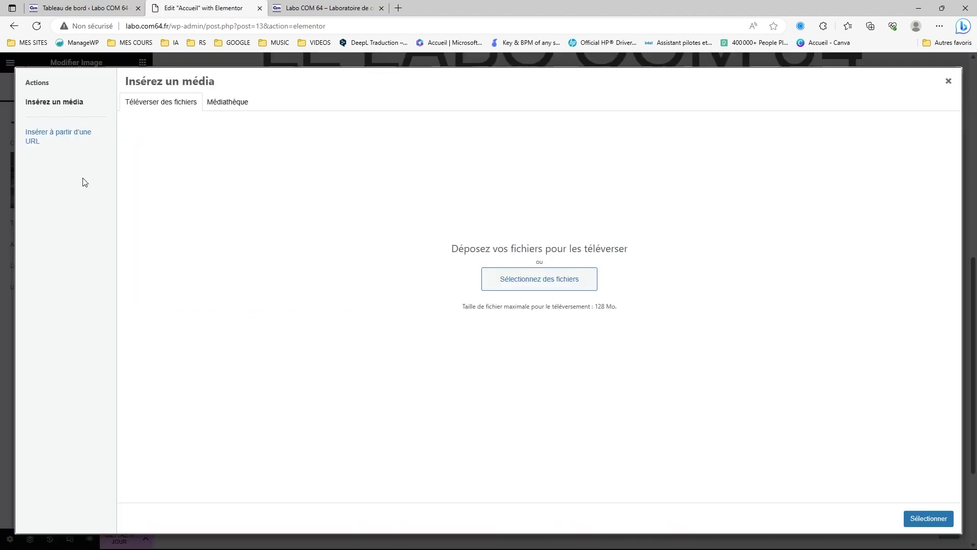
{"action": "left_click", "coordinate": [229, 103]}
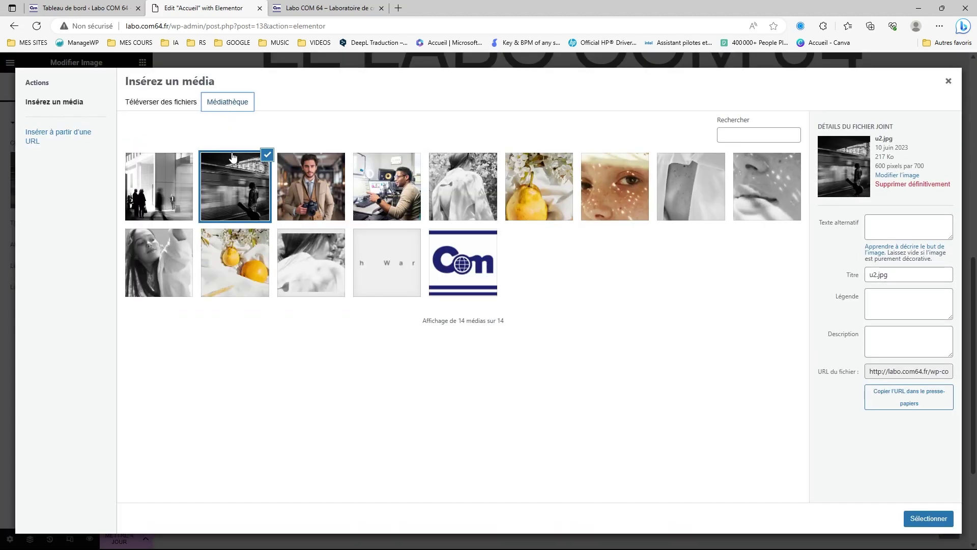
{"action": "left_click", "coordinate": [928, 518]}
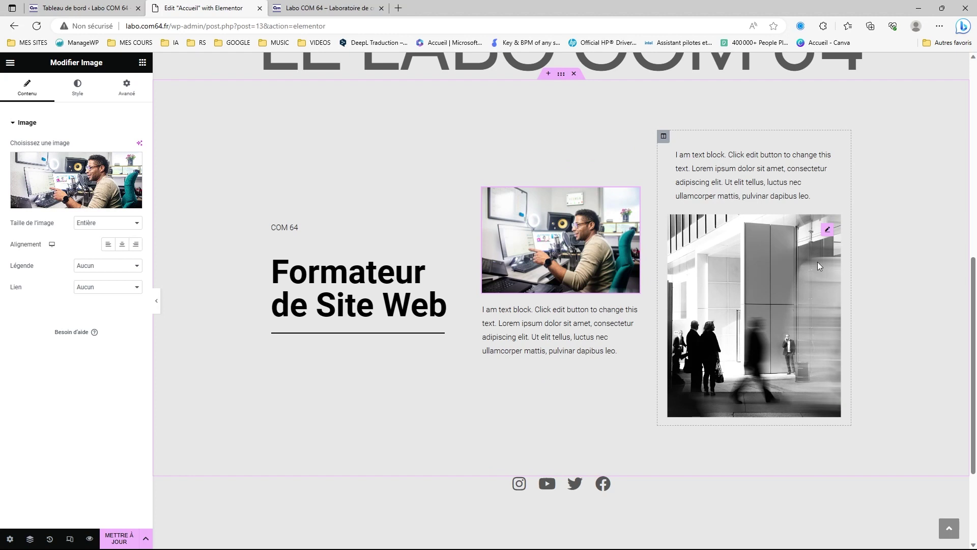
Replace the black-and-white building photo in the gallery's last column by uploading the photo of office employees working on laptops.
{"action": "left_click", "coordinate": [828, 231]}
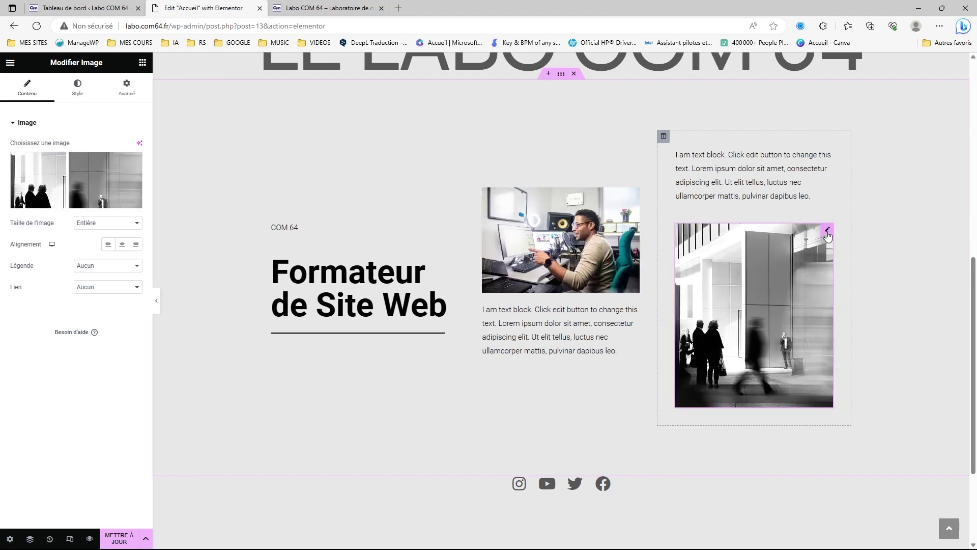
{"action": "left_click", "coordinate": [69, 184]}
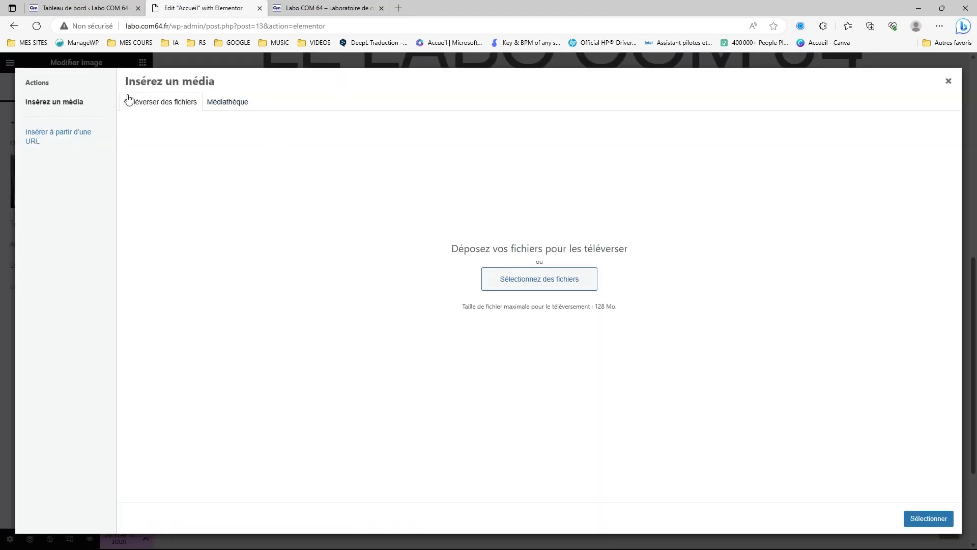
{"action": "left_click", "coordinate": [527, 280]}
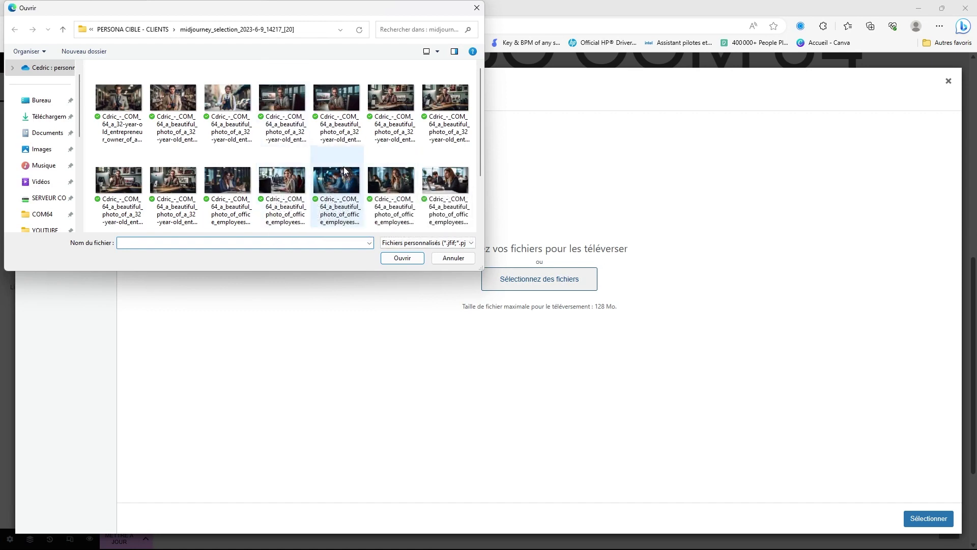
{"action": "left_click", "coordinate": [240, 185]}
{"action": "left_click", "coordinate": [396, 258]}
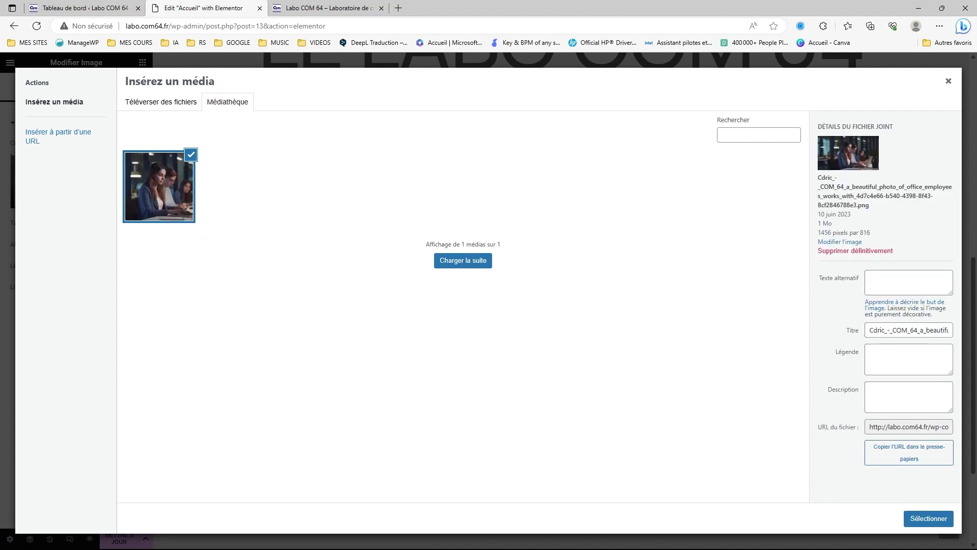
{"action": "left_click", "coordinate": [914, 517]}
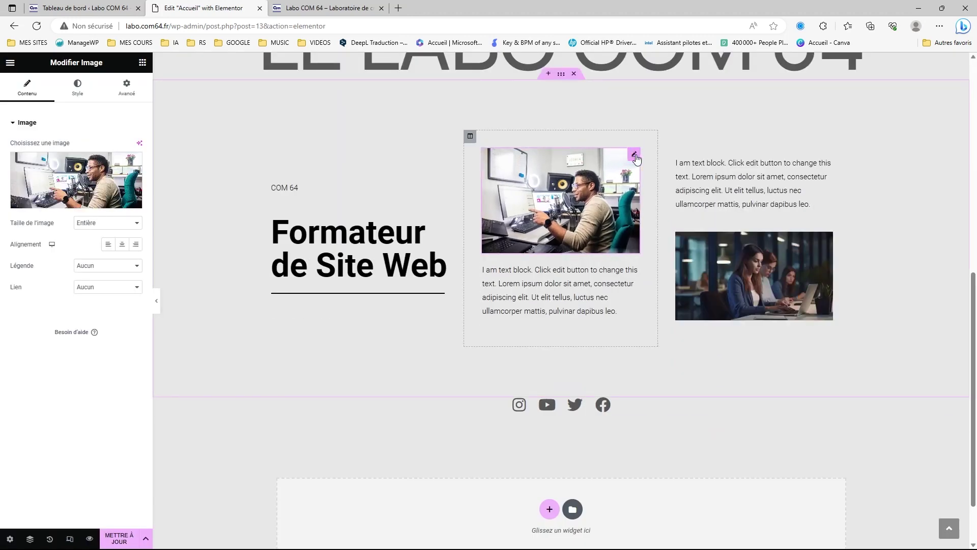
Replace the middle column's image by uploading the photo of the 32-year-old entrepreneur seated at a desk with a computer.
{"action": "left_click", "coordinate": [635, 155]}
{"action": "left_click", "coordinate": [113, 196]}
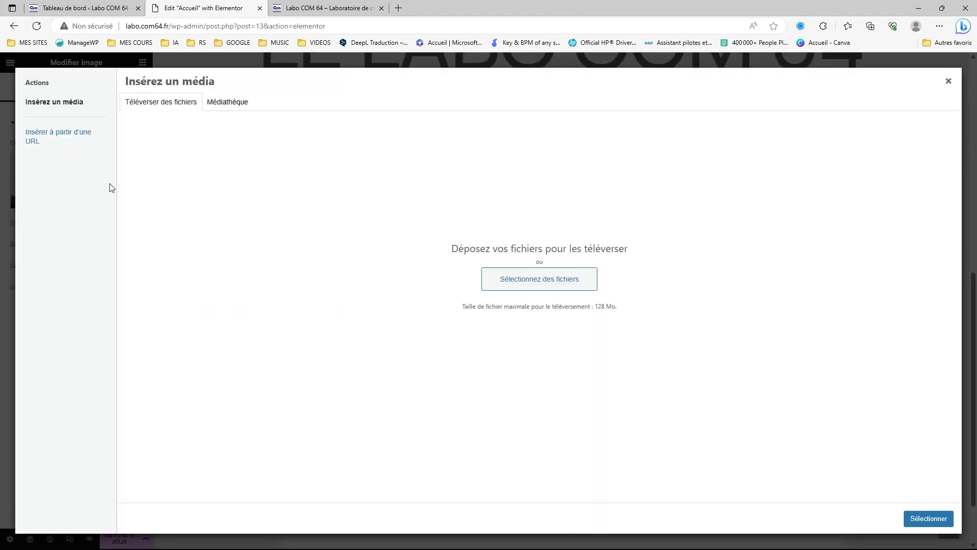
{"action": "left_click", "coordinate": [232, 107]}
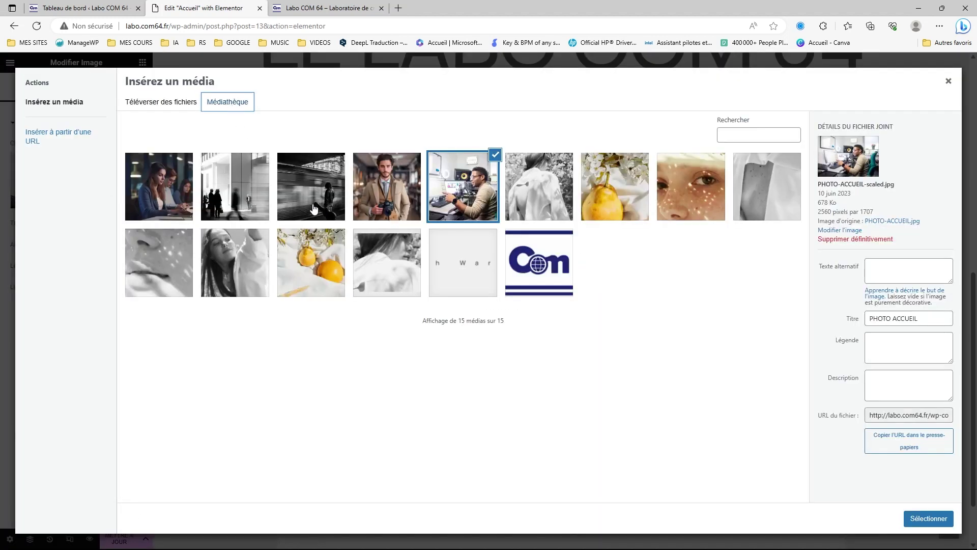
{"action": "left_click", "coordinate": [184, 102]}
{"action": "left_click", "coordinate": [547, 281]}
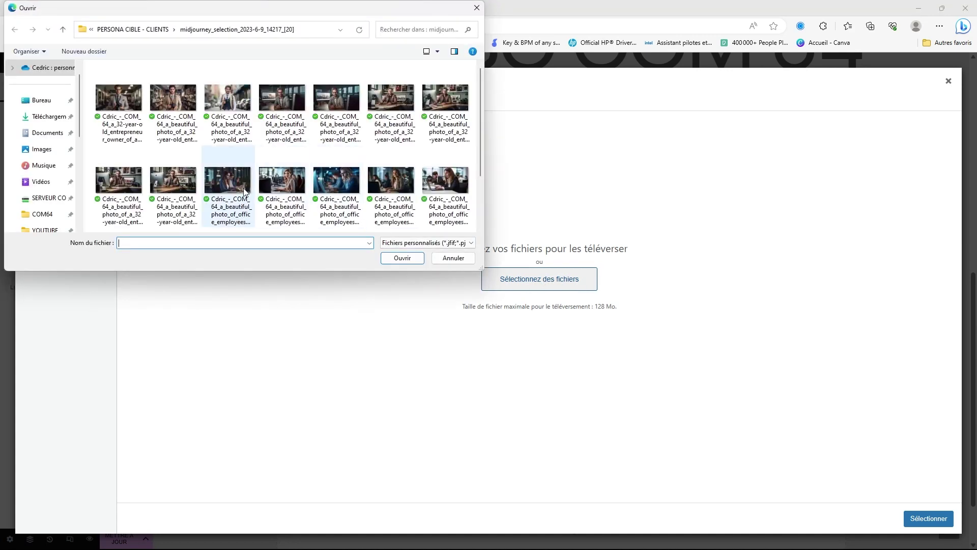
{"action": "left_click", "coordinate": [179, 180]}
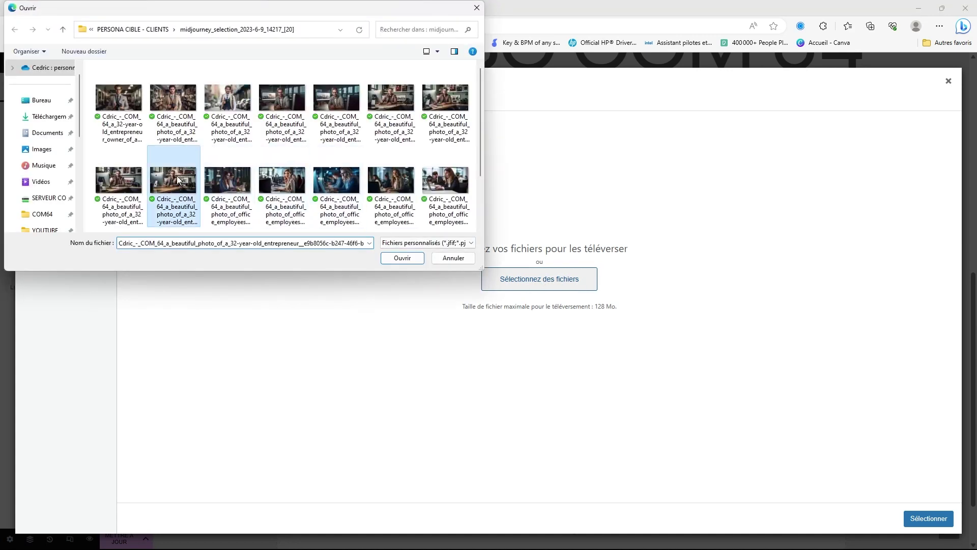
{"action": "left_click", "coordinate": [410, 258]}
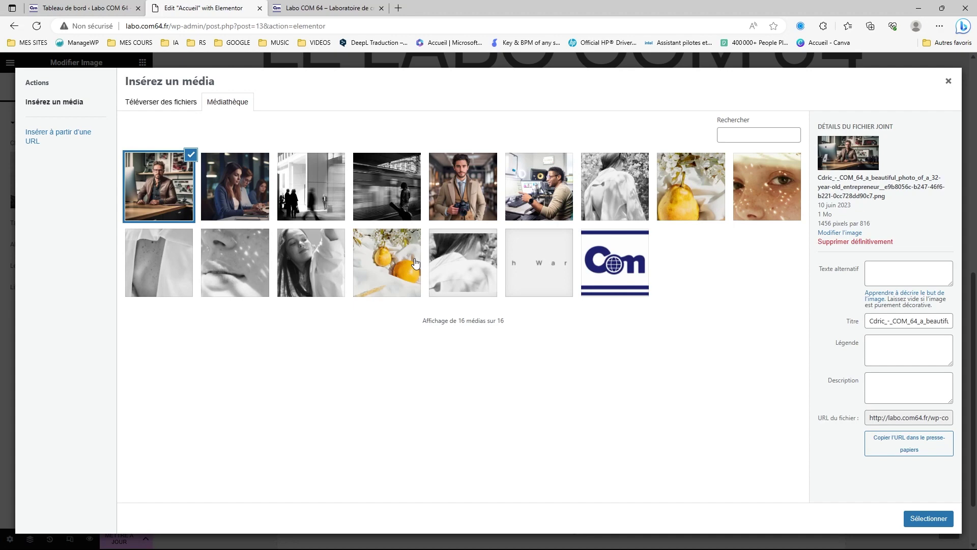
{"action": "left_click", "coordinate": [922, 519]}
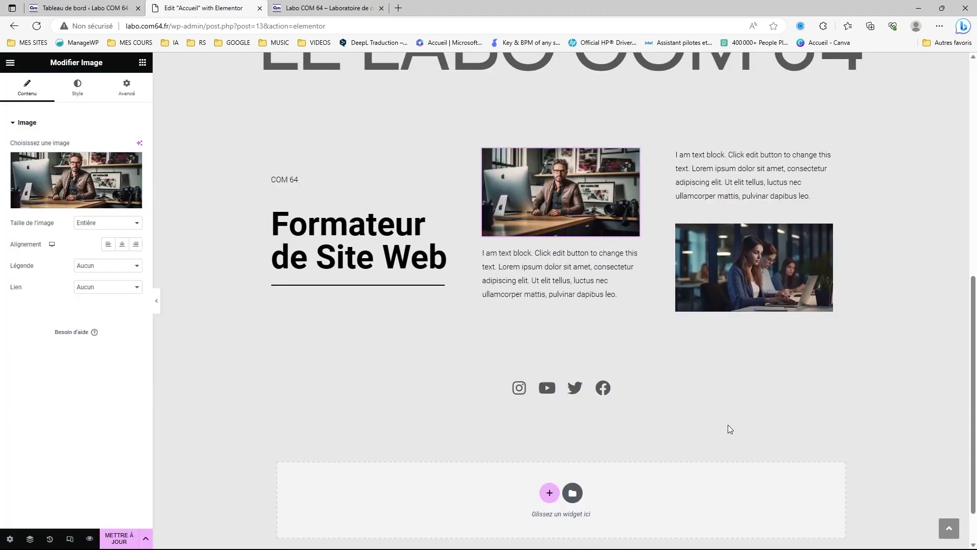
Check the page from the photographer image to the social icons and update it with the new heading and gallery photos.
{"action": "scroll", "coordinate": [683, 422], "scroll_direction": "up", "scroll_amount": 2}
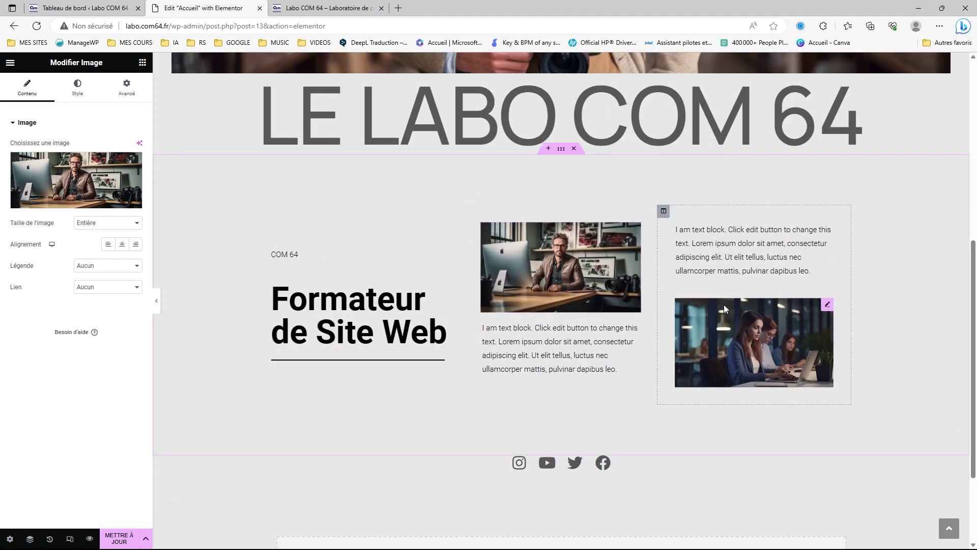
{"action": "scroll", "coordinate": [695, 376], "scroll_direction": "up", "scroll_amount": 6}
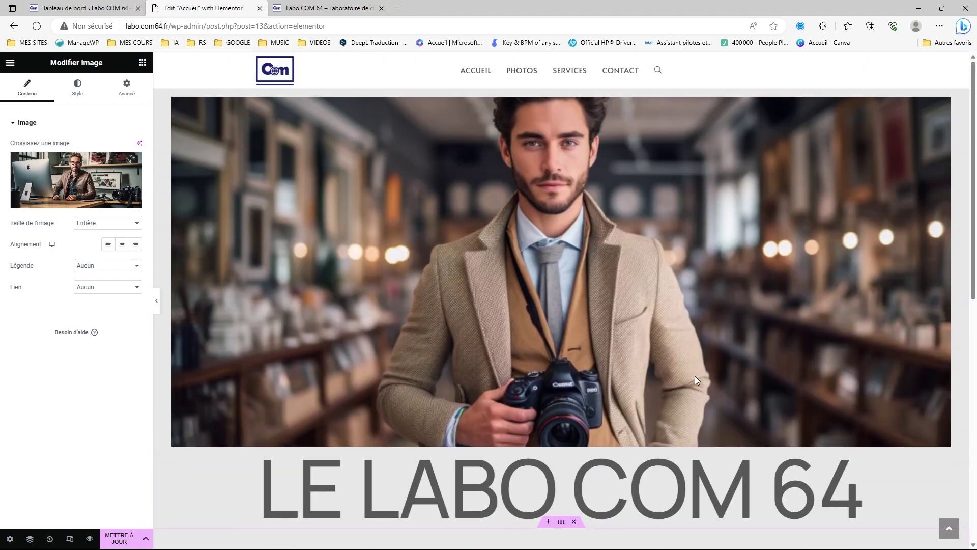
{"action": "scroll", "coordinate": [695, 376], "scroll_direction": "down", "scroll_amount": 9}
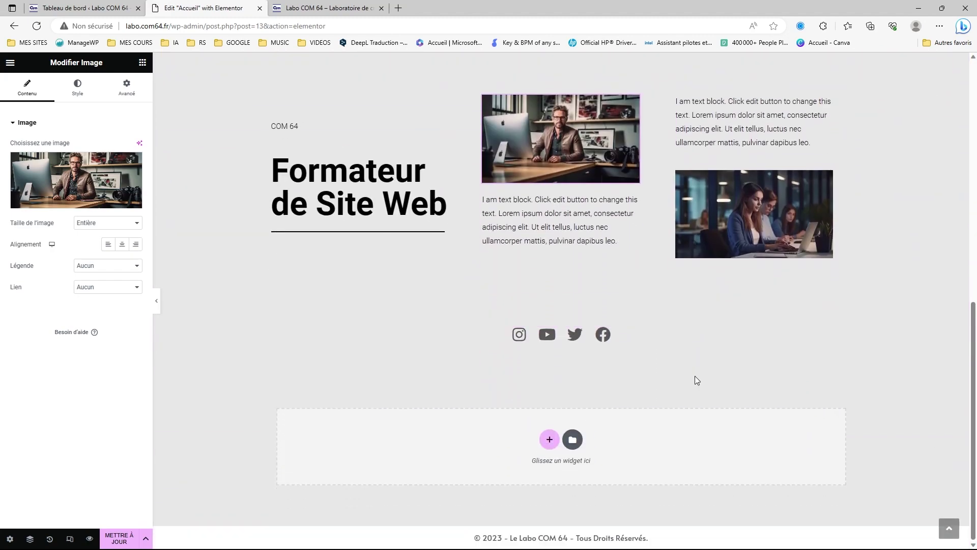
{"action": "left_click", "coordinate": [120, 539]}
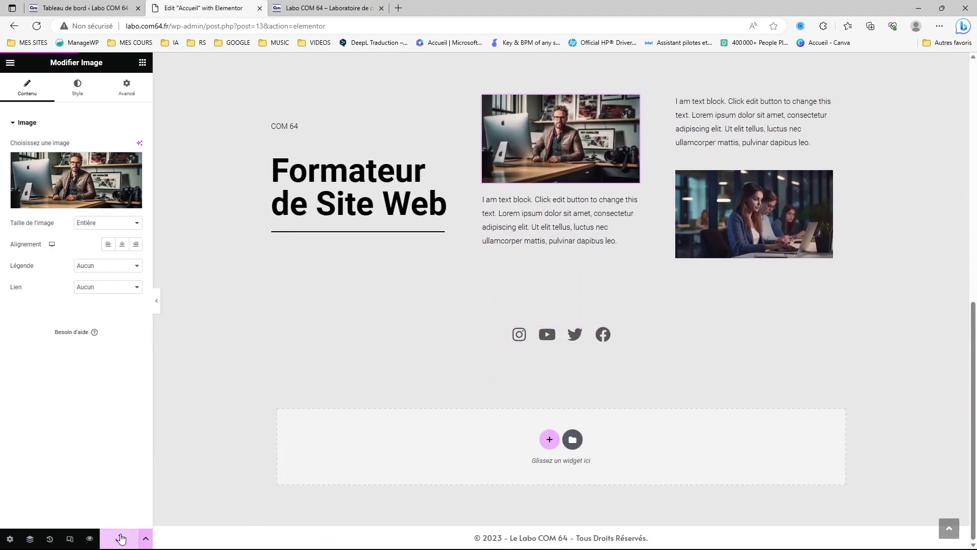
Reload the Accueil page on the live site and review the header image, title, updated gallery block and social icons.
{"action": "left_click", "coordinate": [319, 7]}
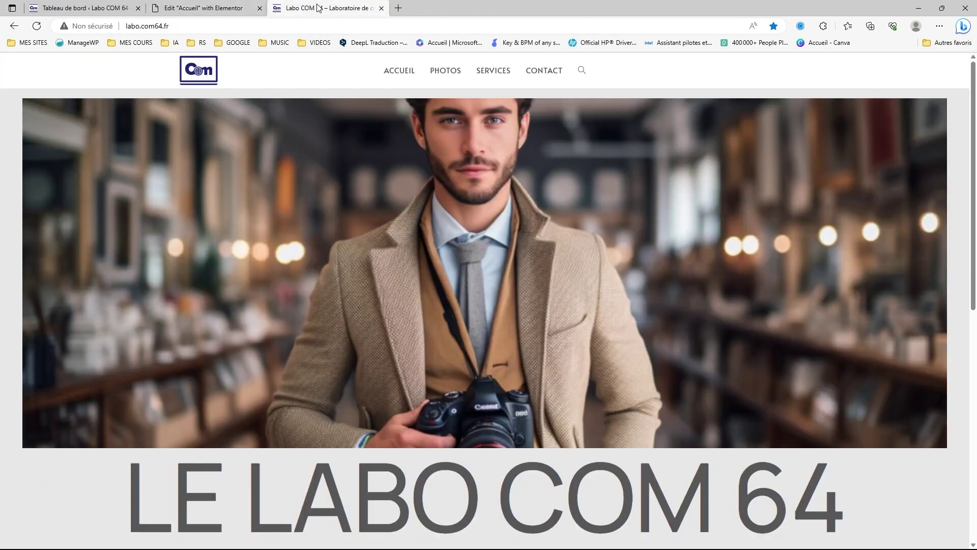
{"action": "left_click", "coordinate": [399, 71]}
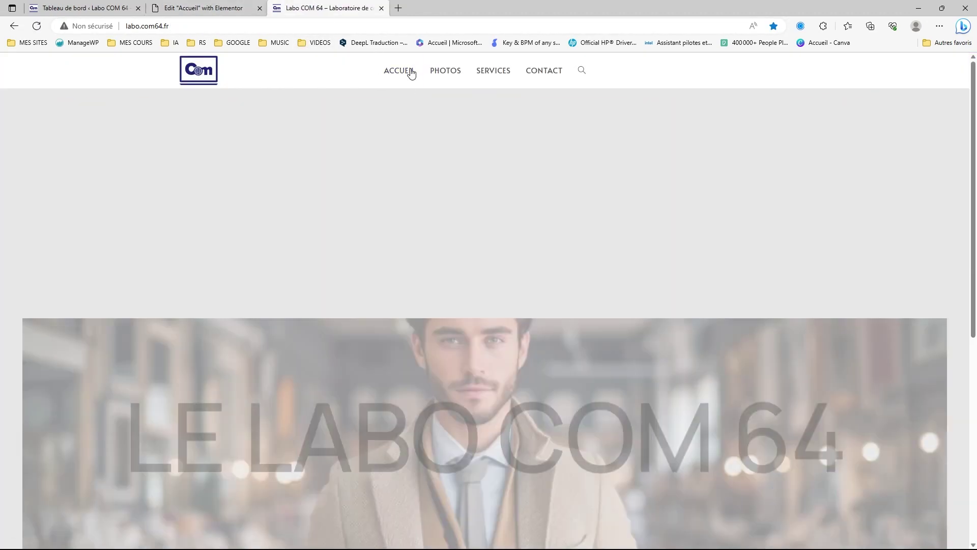
{"action": "scroll", "coordinate": [321, 194], "scroll_direction": "down", "scroll_amount": 7}
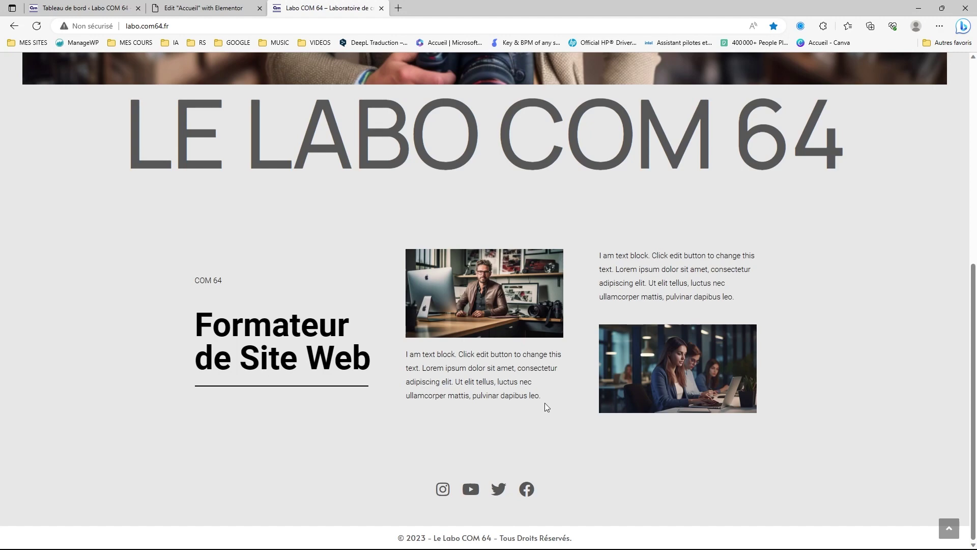
{"action": "scroll", "coordinate": [384, 382], "scroll_direction": "up", "scroll_amount": 2}
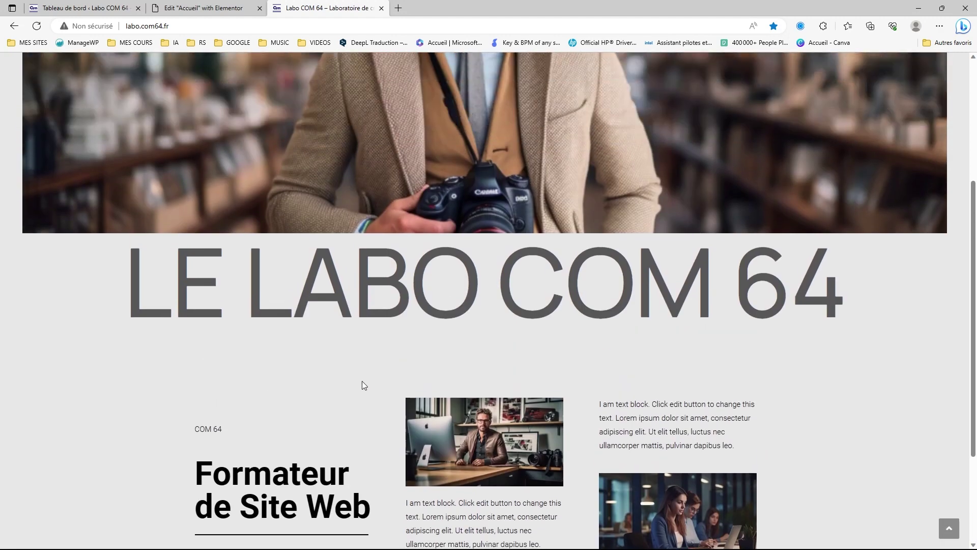
{"action": "scroll", "coordinate": [362, 380], "scroll_direction": "down", "scroll_amount": 2}
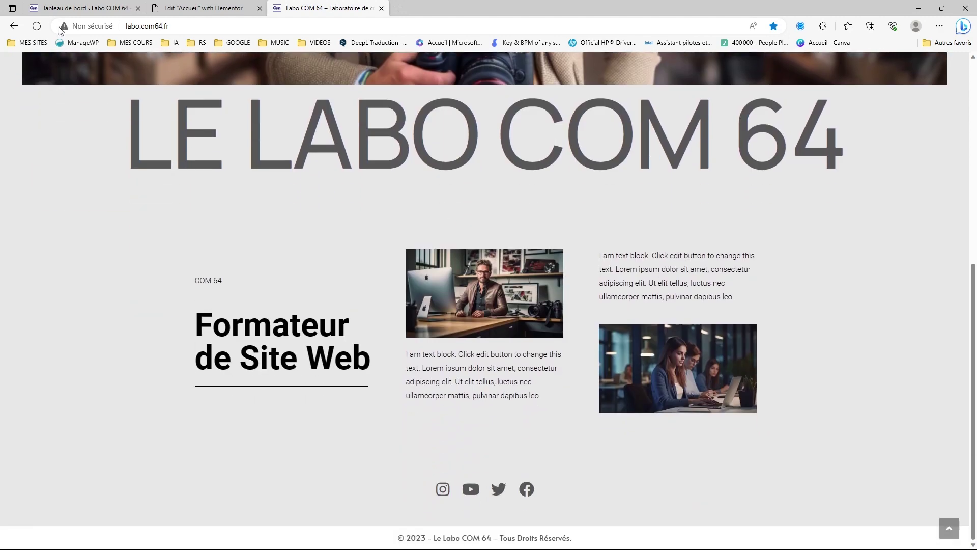
{"action": "scroll", "coordinate": [224, 204], "scroll_direction": "up", "scroll_amount": 6}
{"action": "scroll", "coordinate": [218, 213], "scroll_direction": "up", "scroll_amount": 4}
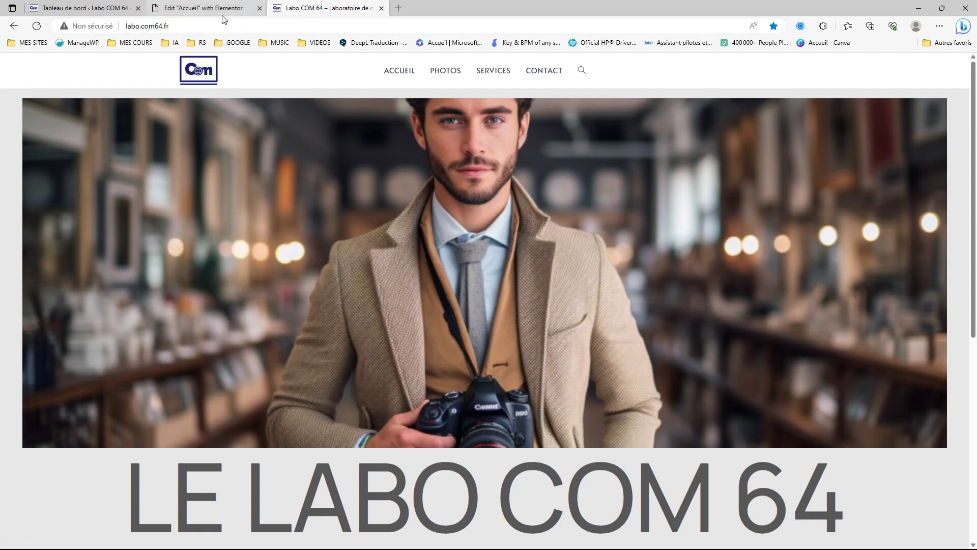
{"action": "scroll", "coordinate": [365, 192], "scroll_direction": "down", "scroll_amount": 5}
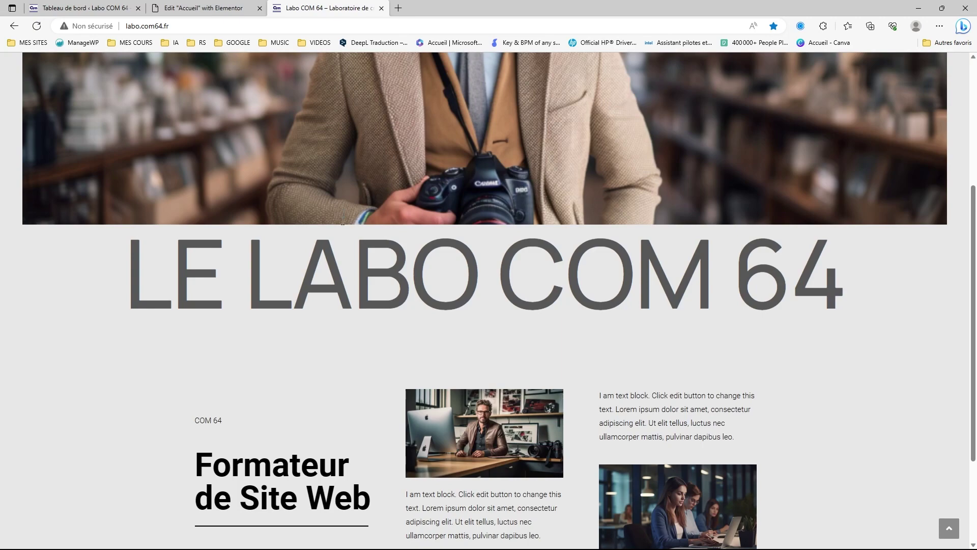
{"action": "scroll", "coordinate": [506, 275], "scroll_direction": "up", "scroll_amount": 4}
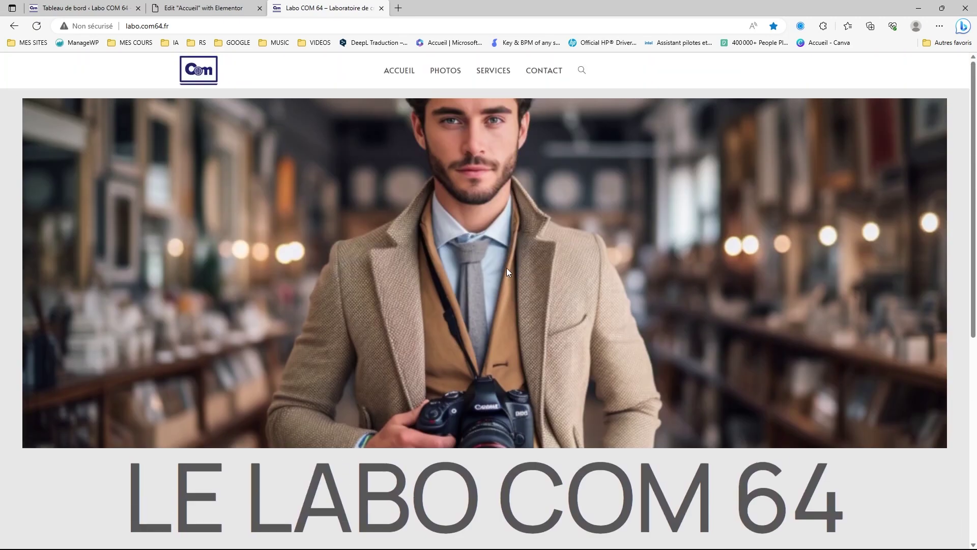
{"action": "scroll", "coordinate": [506, 267], "scroll_direction": "down", "scroll_amount": 7}
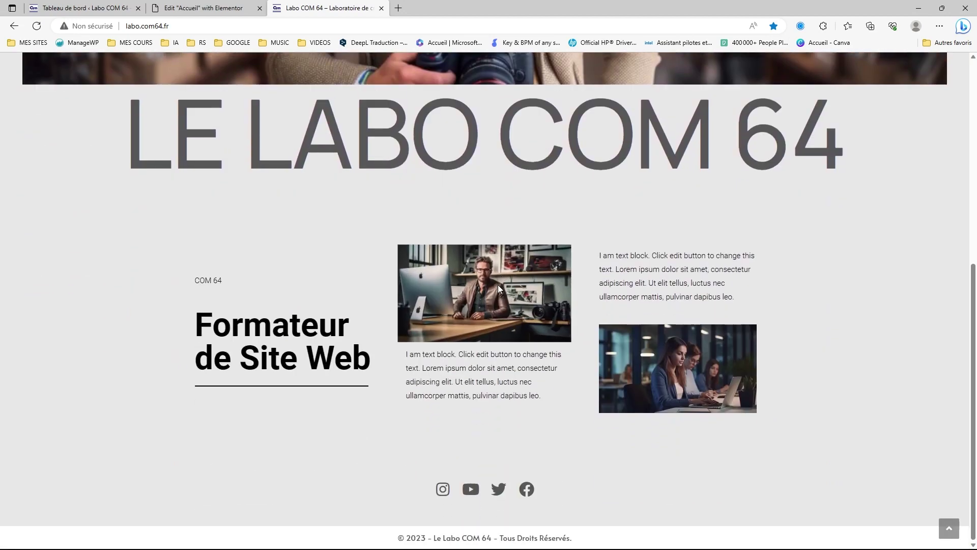
{"action": "scroll", "coordinate": [367, 368], "scroll_direction": "up", "scroll_amount": 3}
{"action": "scroll", "coordinate": [351, 352], "scroll_direction": "up", "scroll_amount": 4}
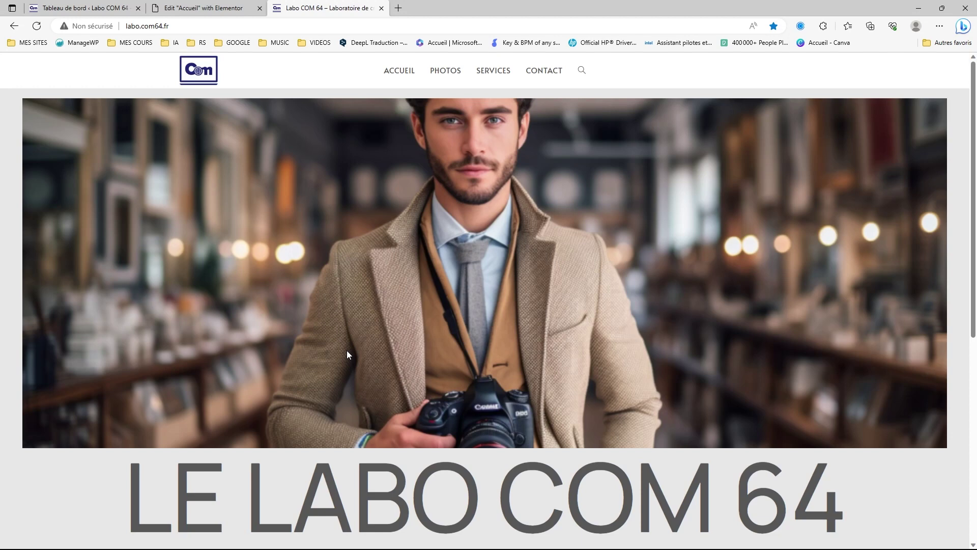
{"action": "scroll", "coordinate": [580, 331], "scroll_direction": "down", "scroll_amount": 2}
{"action": "scroll", "coordinate": [591, 328], "scroll_direction": "down", "scroll_amount": 2}
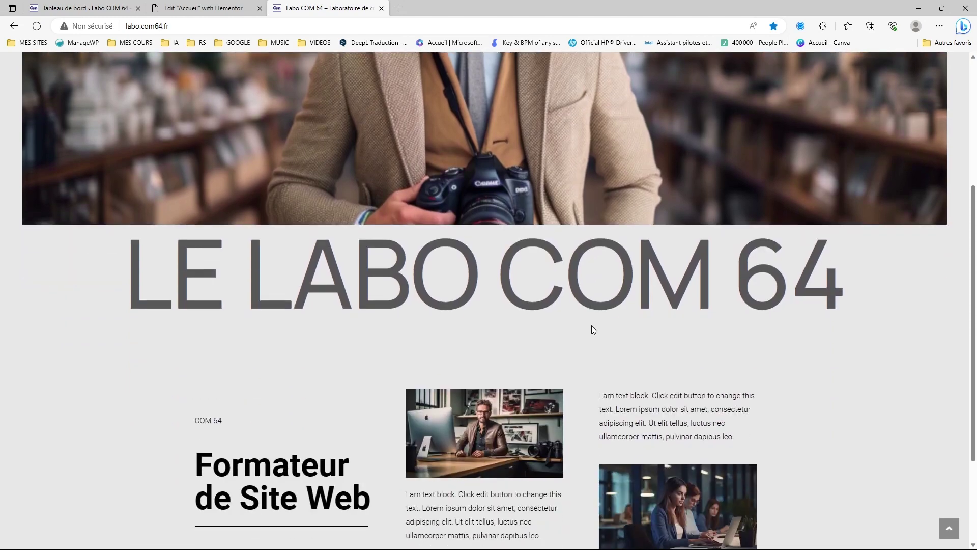
{"action": "scroll", "coordinate": [571, 270], "scroll_direction": "down", "scroll_amount": 2}
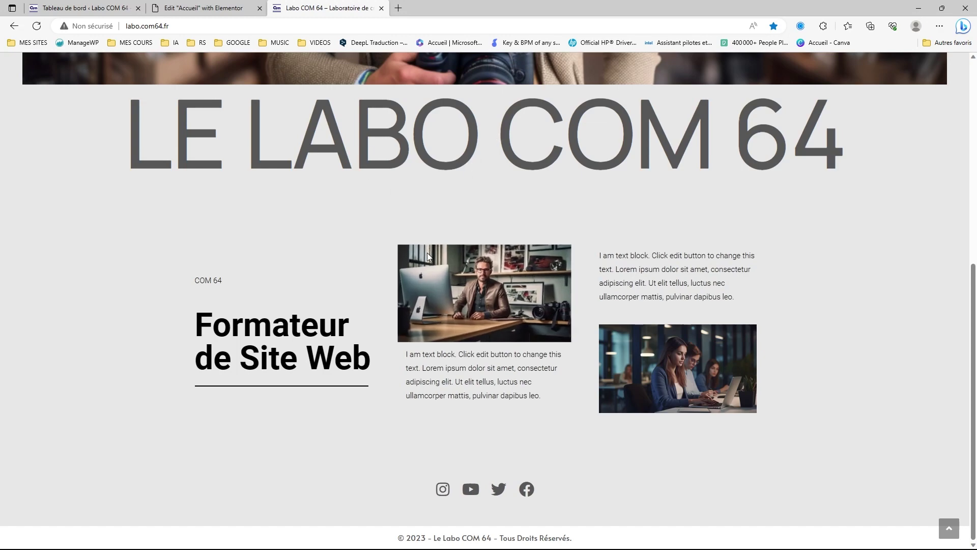
Review the live Accueil page from header to footer, including the search field in the site header.
{"action": "scroll", "coordinate": [436, 256], "scroll_direction": "up", "scroll_amount": 7}
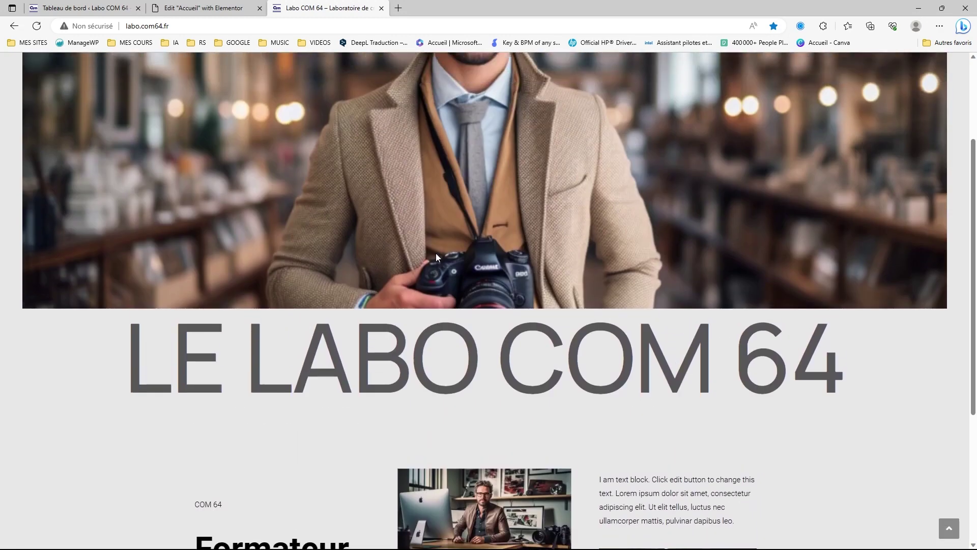
{"action": "scroll", "coordinate": [435, 252], "scroll_direction": "down", "scroll_amount": 1}
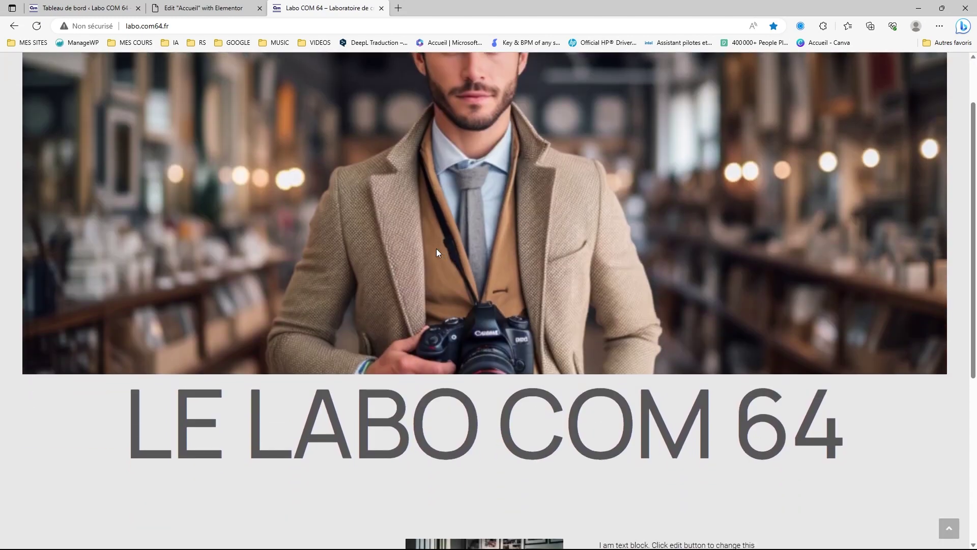
{"action": "scroll", "coordinate": [433, 253], "scroll_direction": "up", "scroll_amount": 1}
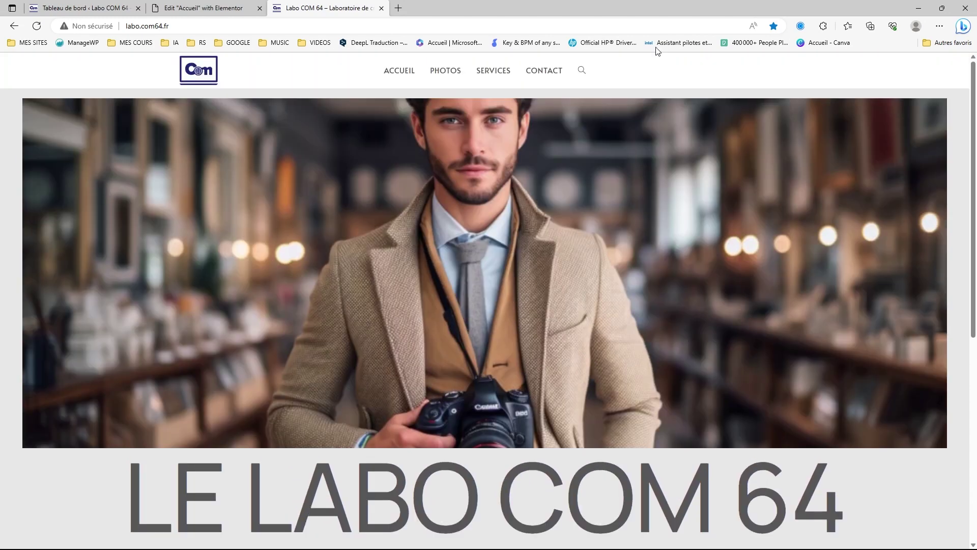
{"action": "left_click", "coordinate": [583, 73]}
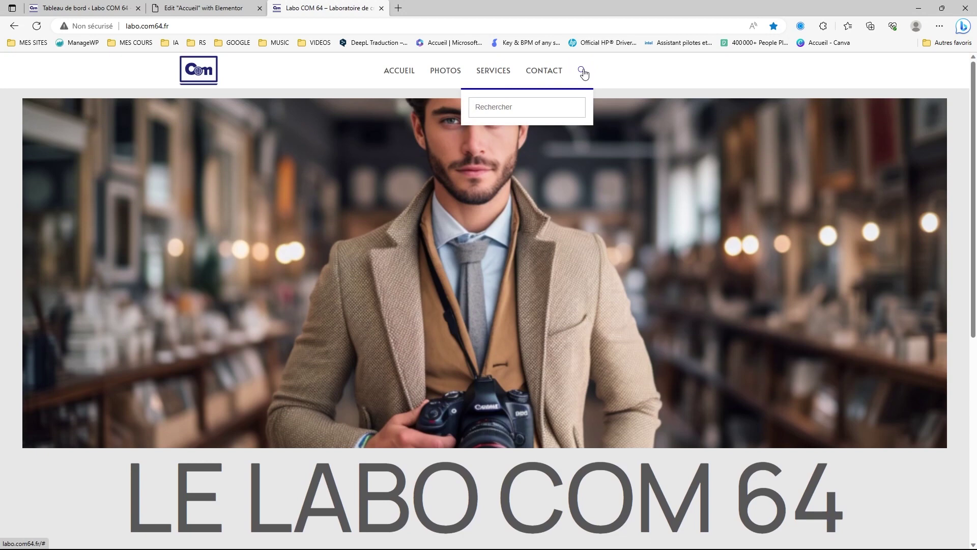
{"action": "left_click", "coordinate": [583, 72]}
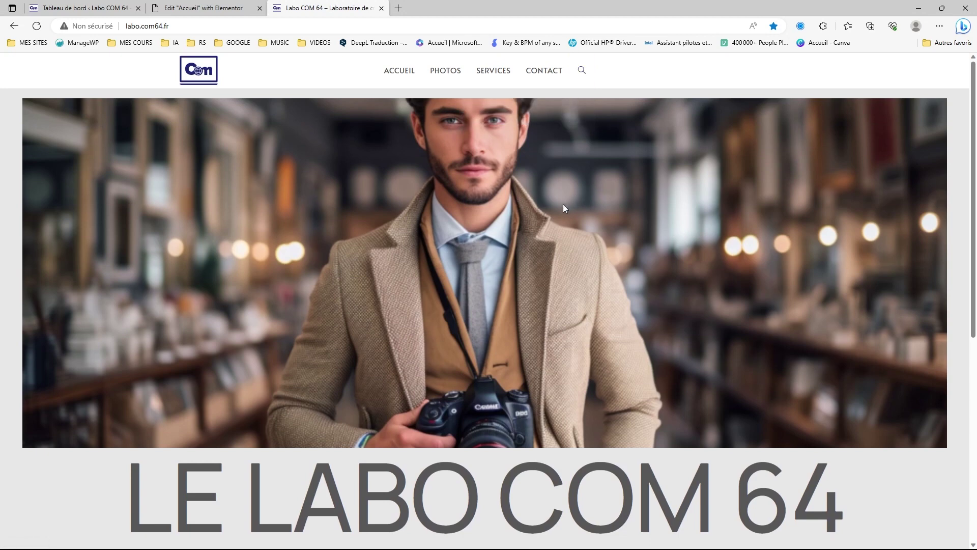
{"action": "scroll", "coordinate": [564, 208], "scroll_direction": "down", "scroll_amount": 6}
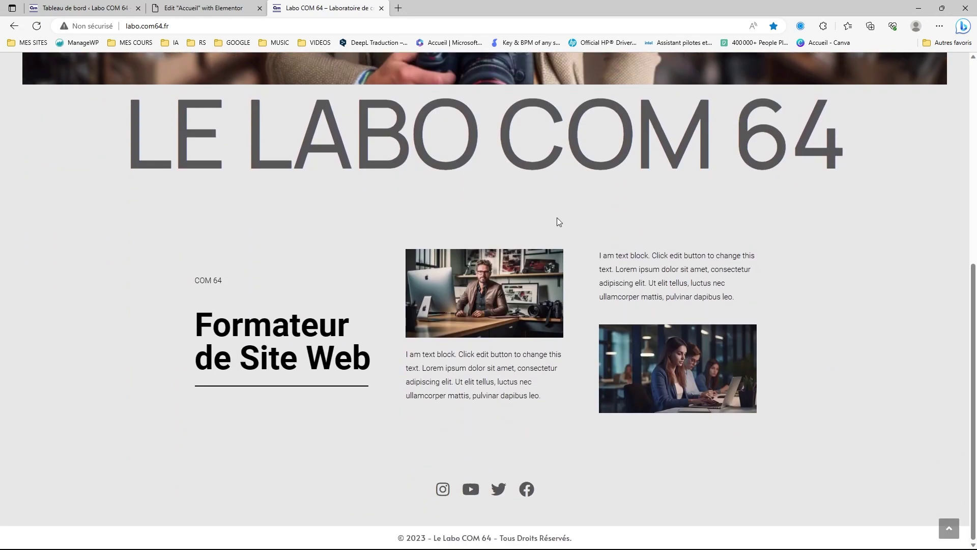
Switch back to the Elementor editor and set the gallery's COM 64 text size to 30 px.
{"action": "key", "text": "ctrl+shift+Tab"}
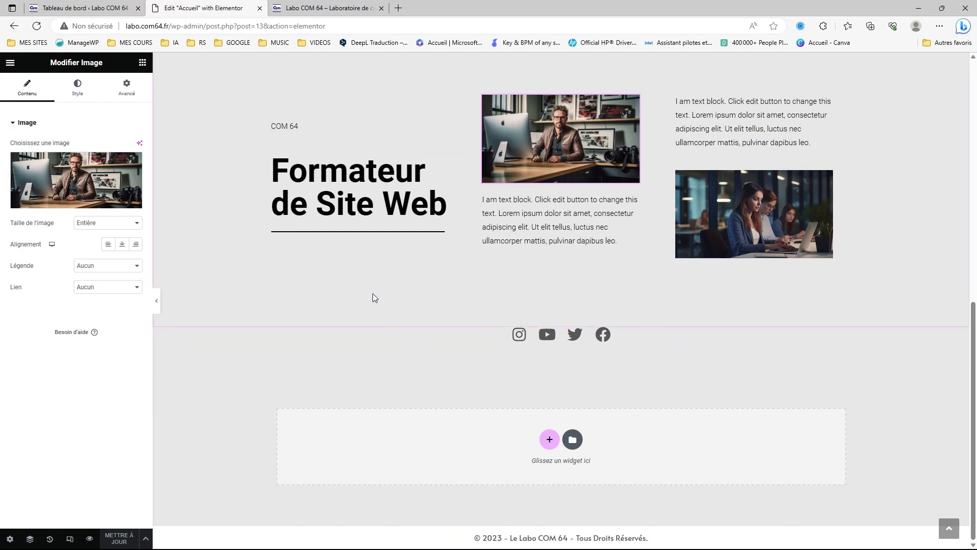
{"action": "scroll", "coordinate": [368, 293], "scroll_direction": "up", "scroll_amount": 4}
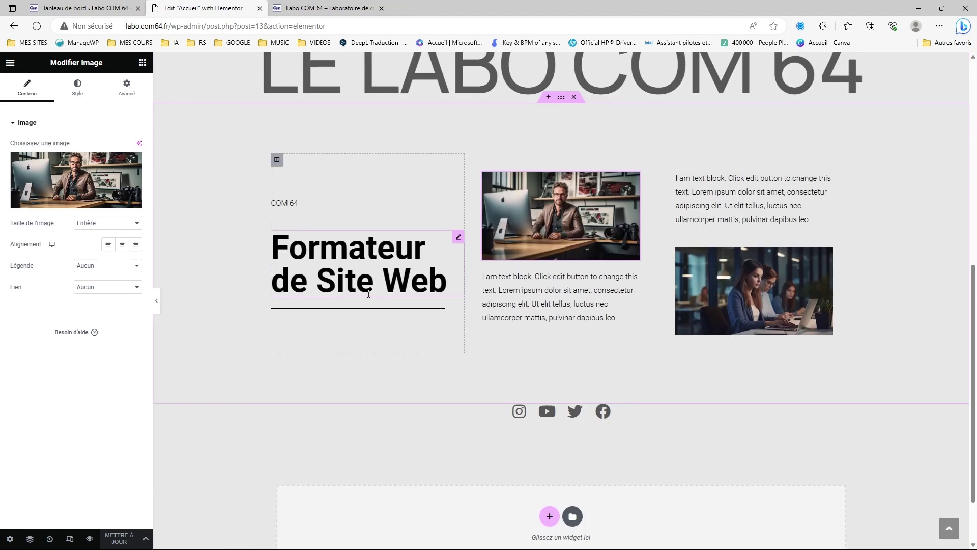
{"action": "left_click", "coordinate": [307, 351]}
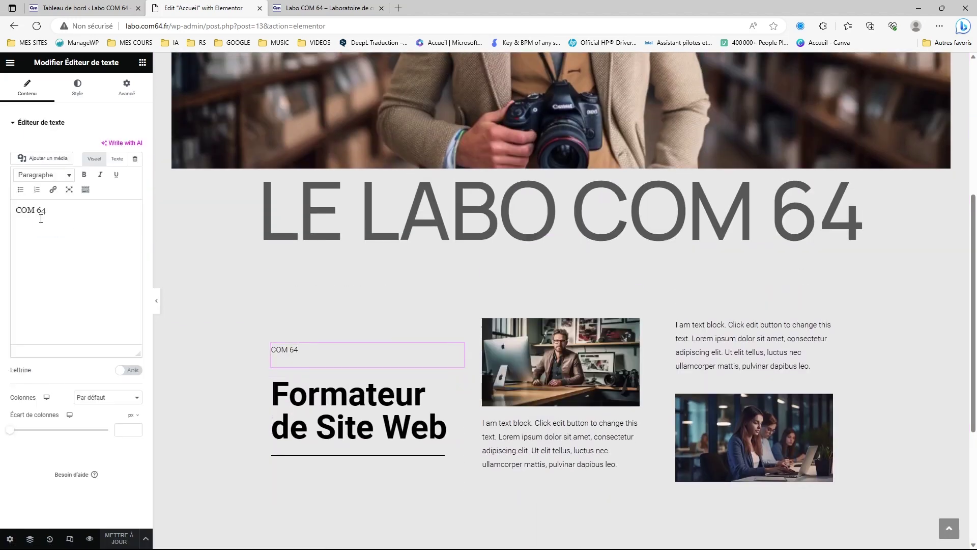
{"action": "left_click", "coordinate": [78, 86]}
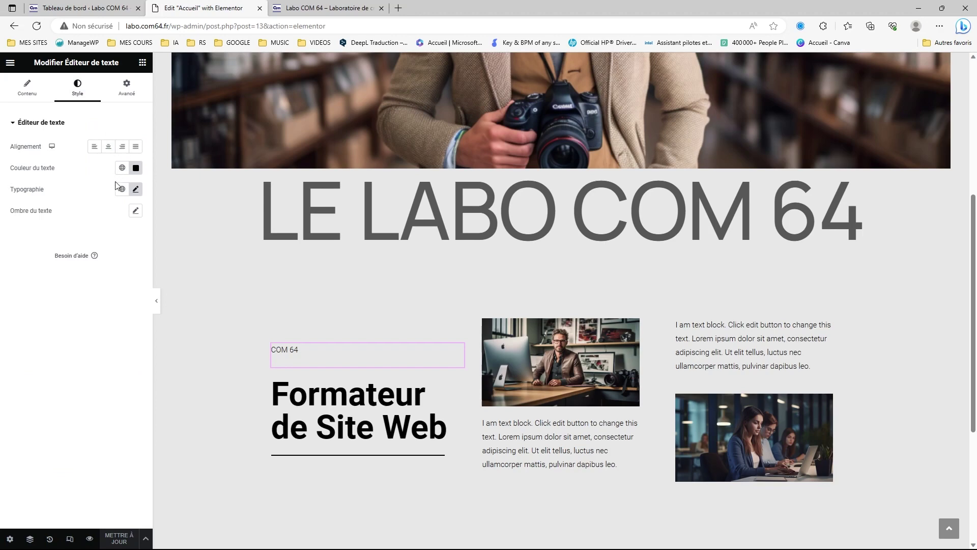
{"action": "left_click", "coordinate": [135, 194]}
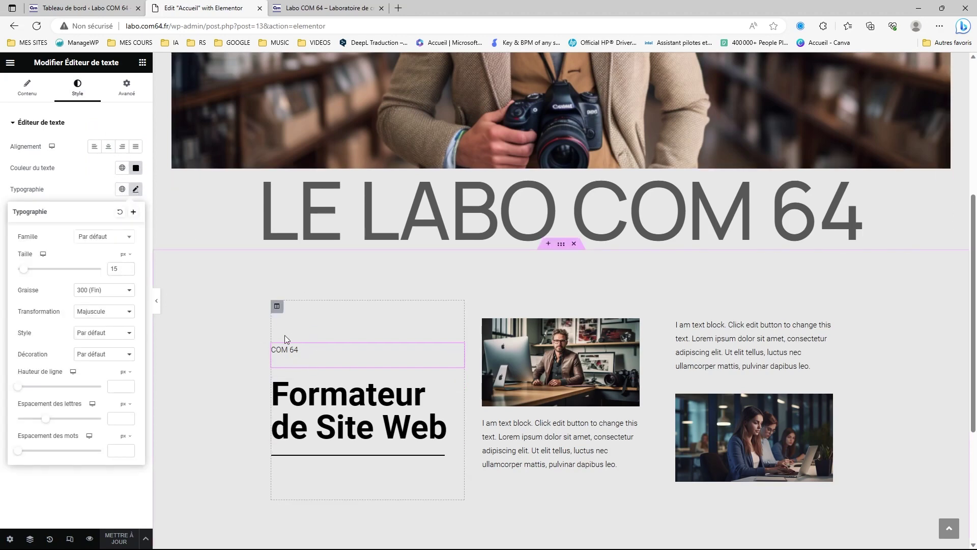
{"action": "left_click", "coordinate": [129, 266]}
{"action": "left_click", "coordinate": [129, 266]}
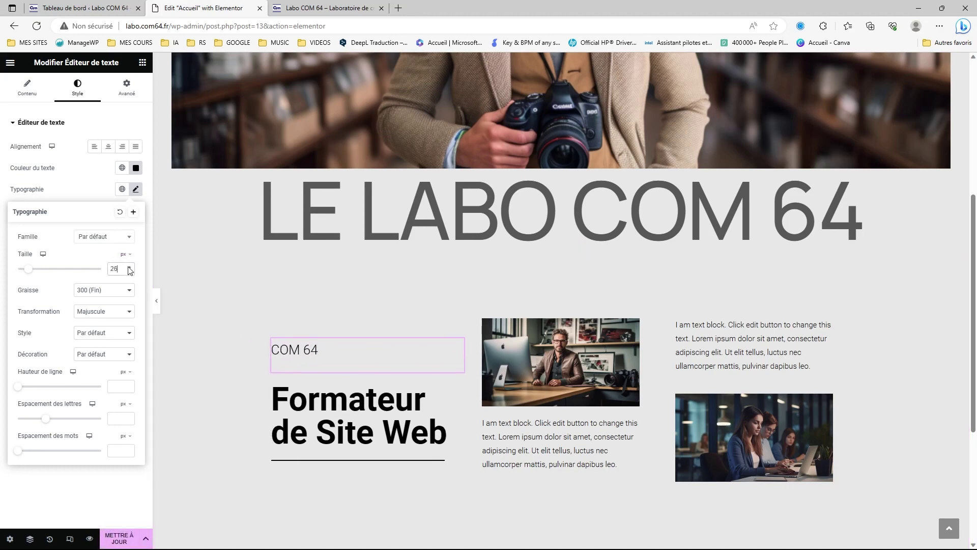
{"action": "left_click", "coordinate": [129, 266]}
{"action": "left_click", "coordinate": [129, 266]}
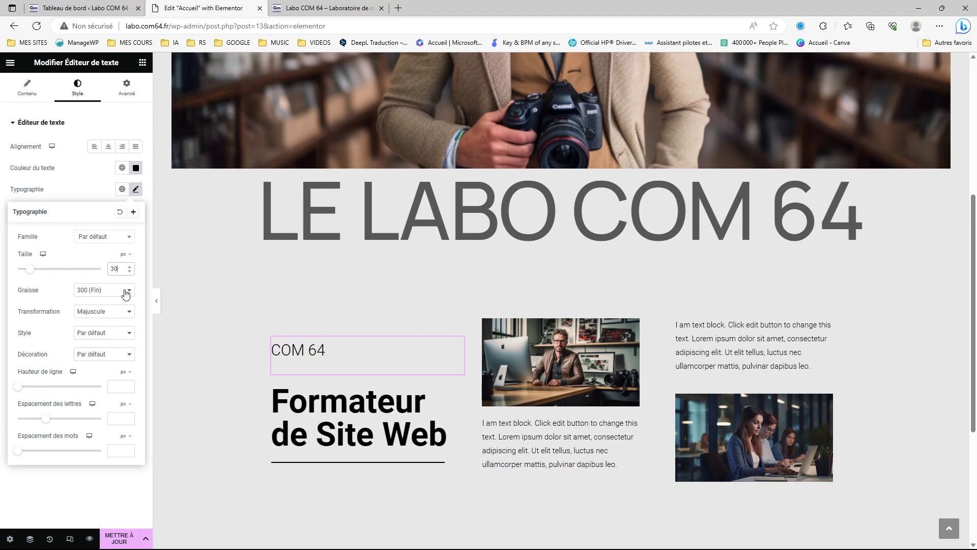
Try weights 700 (Gras) and 500 (Moyen) on the COM 64 text, finishing with 800 (Très gras).
{"action": "left_click", "coordinate": [126, 290]}
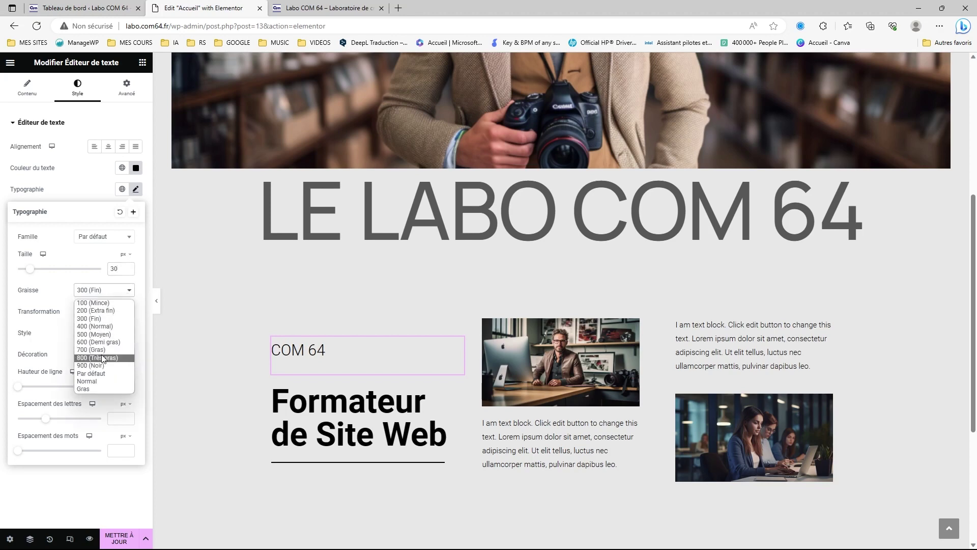
{"action": "left_click", "coordinate": [102, 349]}
{"action": "left_click", "coordinate": [110, 314]}
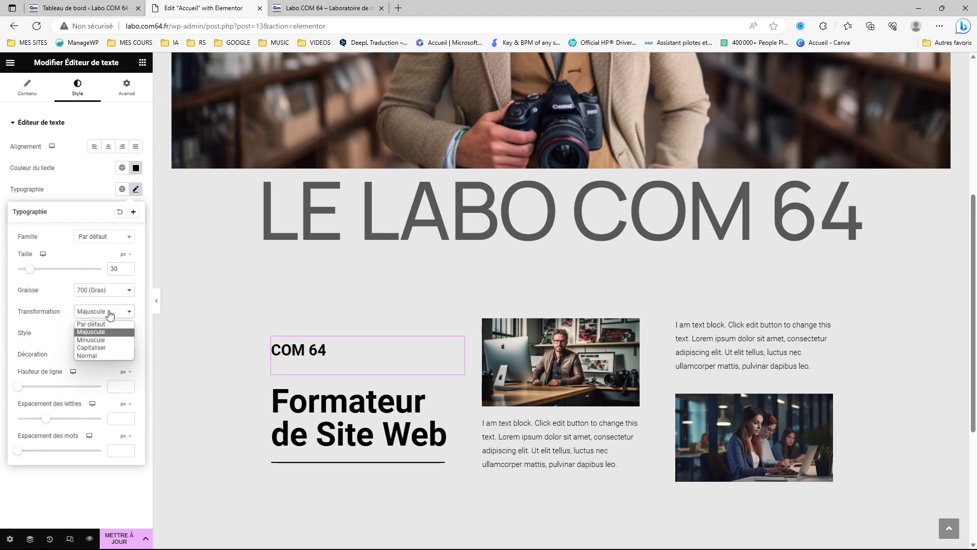
{"action": "left_click", "coordinate": [115, 293]}
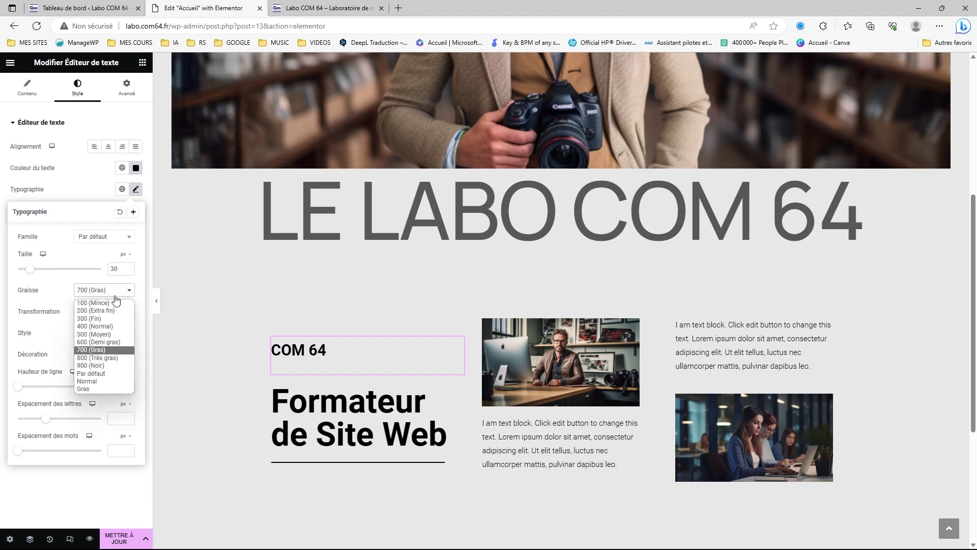
{"action": "left_click", "coordinate": [100, 335]}
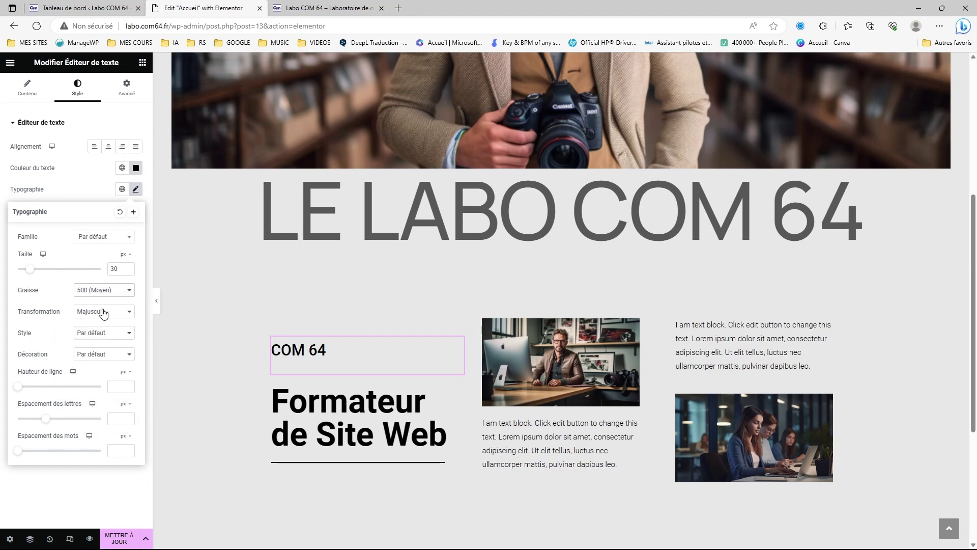
{"action": "left_click", "coordinate": [105, 291]}
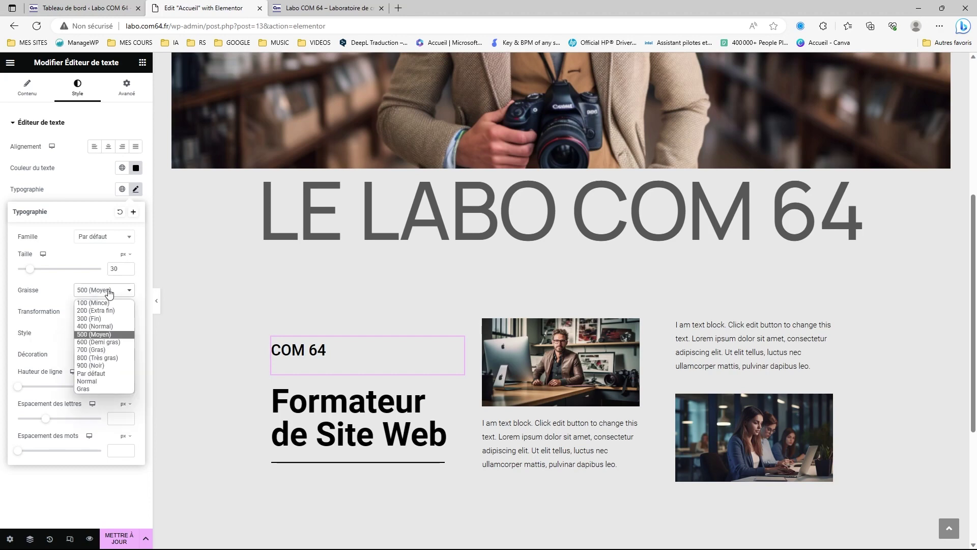
{"action": "left_click", "coordinate": [98, 358]}
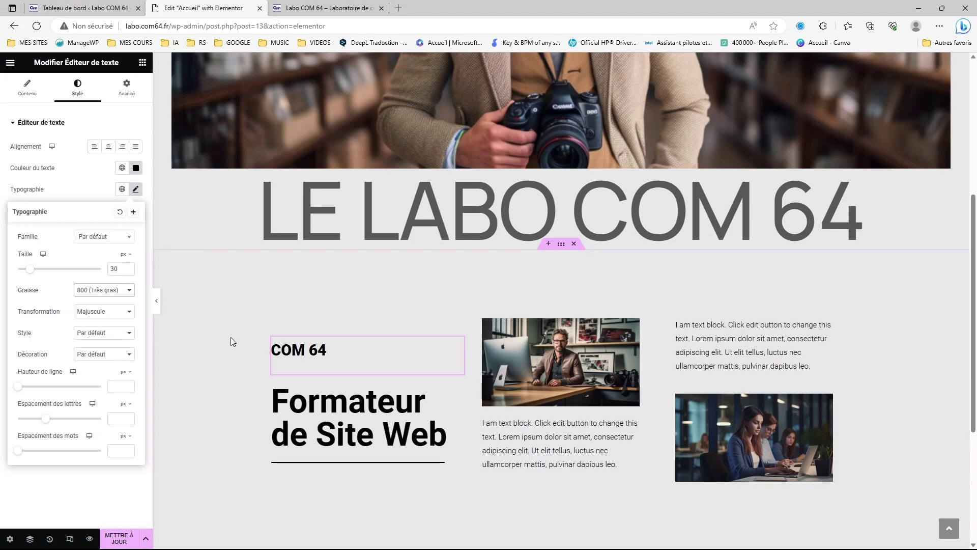
Update the Accueil page with the restyled COM 64 text and look over the whole layout in the editor.
{"action": "scroll", "coordinate": [230, 337], "scroll_direction": "down", "scroll_amount": 2}
{"action": "scroll", "coordinate": [224, 377], "scroll_direction": "down", "scroll_amount": 4}
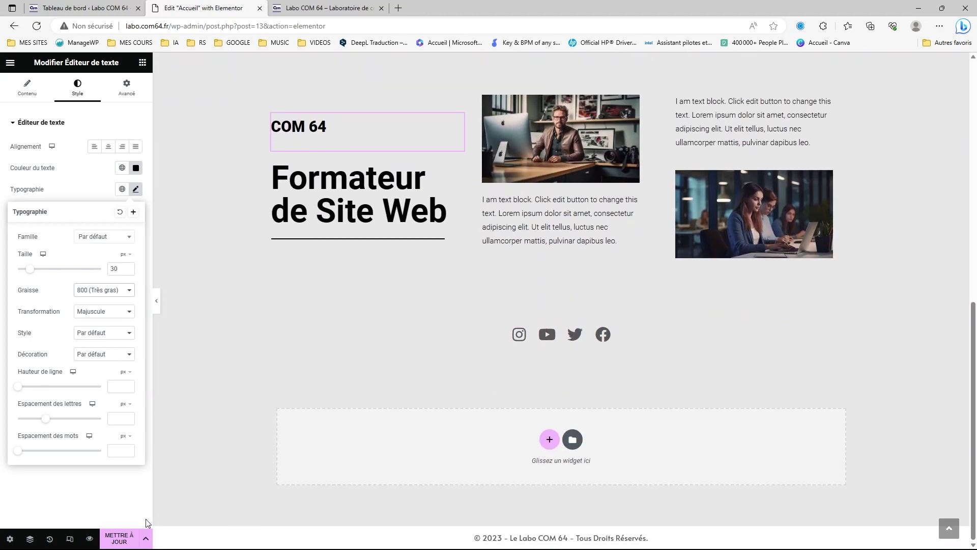
{"action": "left_click", "coordinate": [119, 538]}
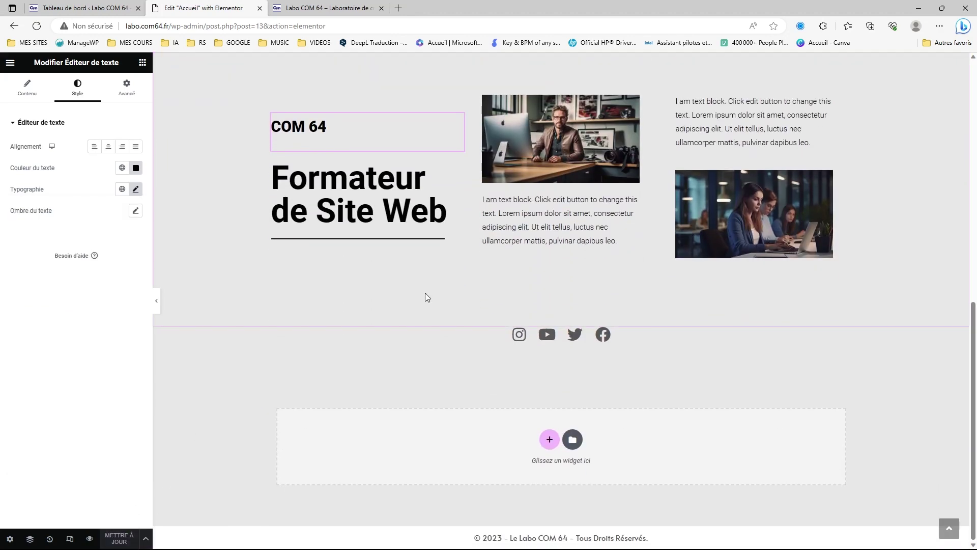
{"action": "scroll", "coordinate": [425, 293], "scroll_direction": "up", "scroll_amount": 6}
{"action": "scroll", "coordinate": [445, 272], "scroll_direction": "up", "scroll_amount": 5}
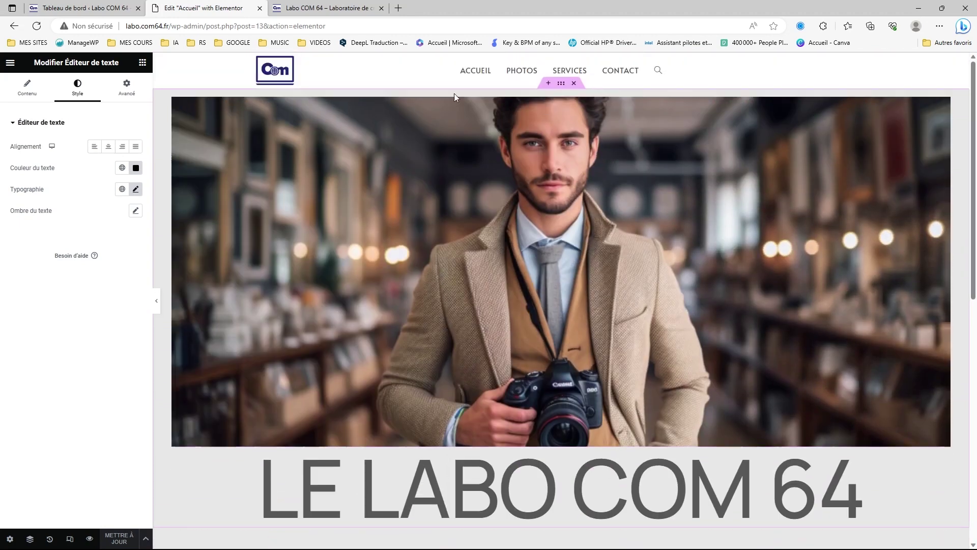
Reload the live Accueil page through its menu link and check the bolder COM 64 text in the gallery block.
{"action": "left_click", "coordinate": [326, 8]}
{"action": "scroll", "coordinate": [343, 126], "scroll_direction": "up", "scroll_amount": 5}
{"action": "scroll", "coordinate": [343, 126], "scroll_direction": "up", "scroll_amount": 2}
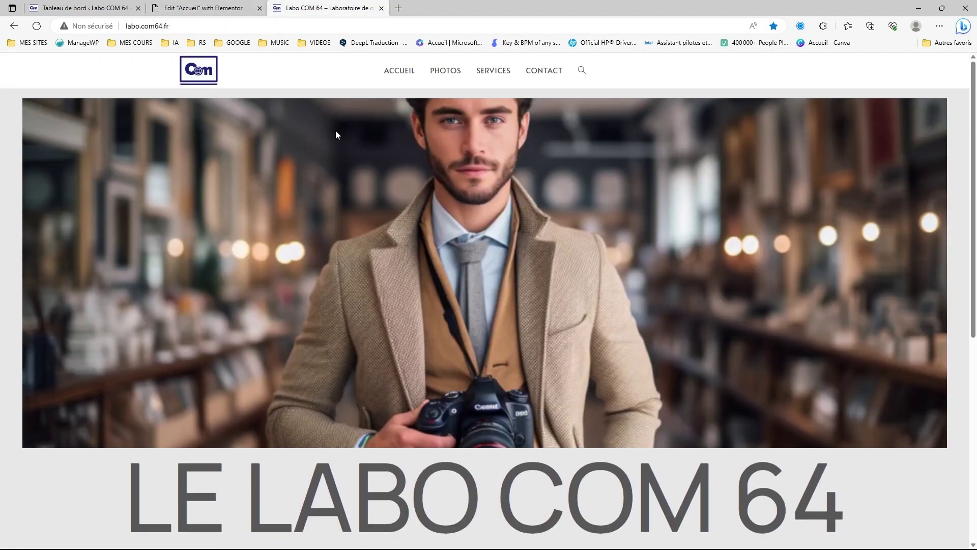
{"action": "left_click", "coordinate": [397, 73]}
{"action": "scroll", "coordinate": [601, 194], "scroll_direction": "down", "scroll_amount": 7}
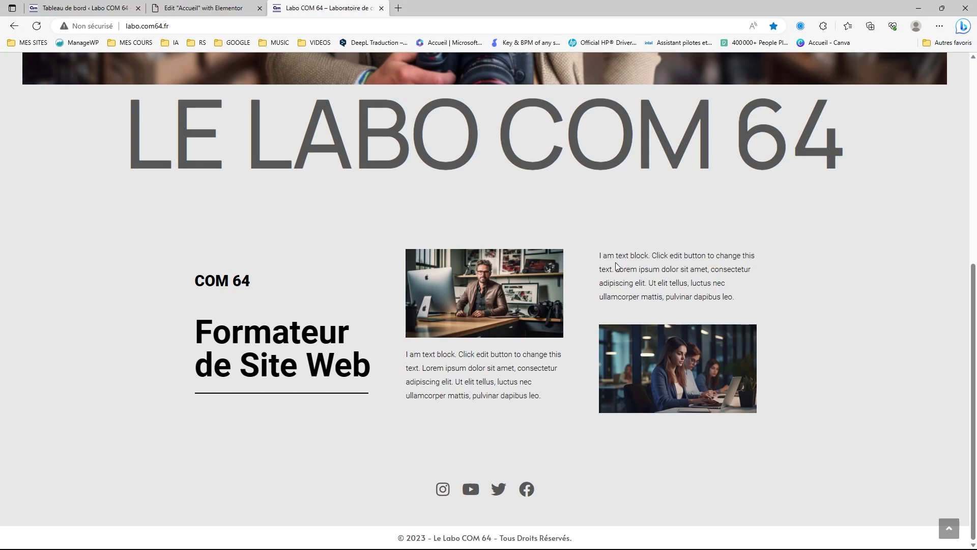
{"action": "scroll", "coordinate": [692, 345], "scroll_direction": "up", "scroll_amount": 3}
{"action": "scroll", "coordinate": [691, 345], "scroll_direction": "up", "scroll_amount": 4}
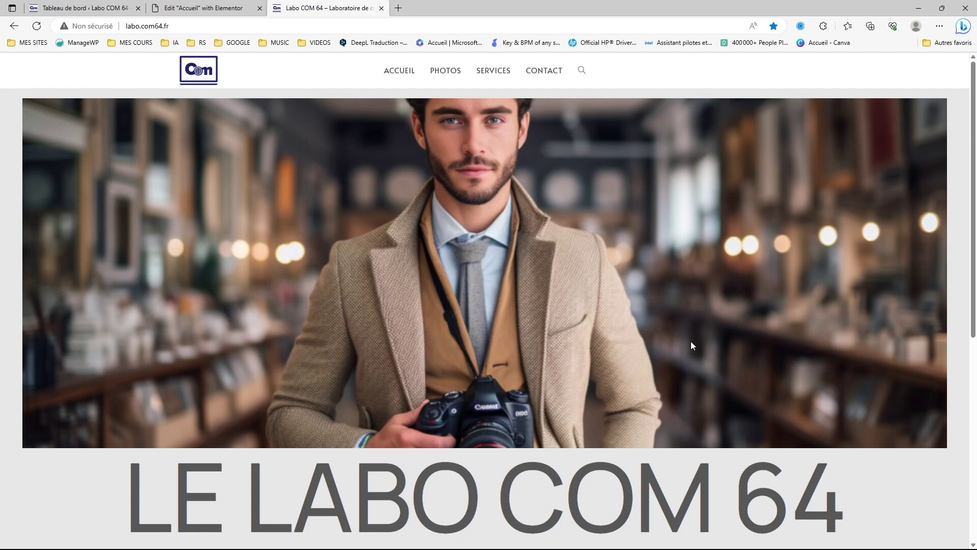
Open the COM 64 website in a new browser tab and review its home page down to the article carousel.
{"action": "left_click", "coordinate": [398, 8]}
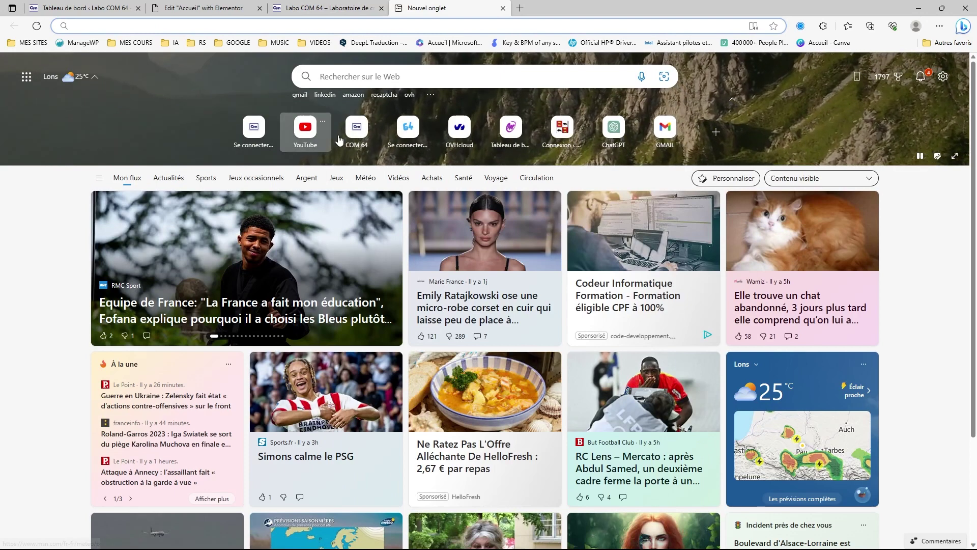
{"action": "left_click", "coordinate": [356, 131]}
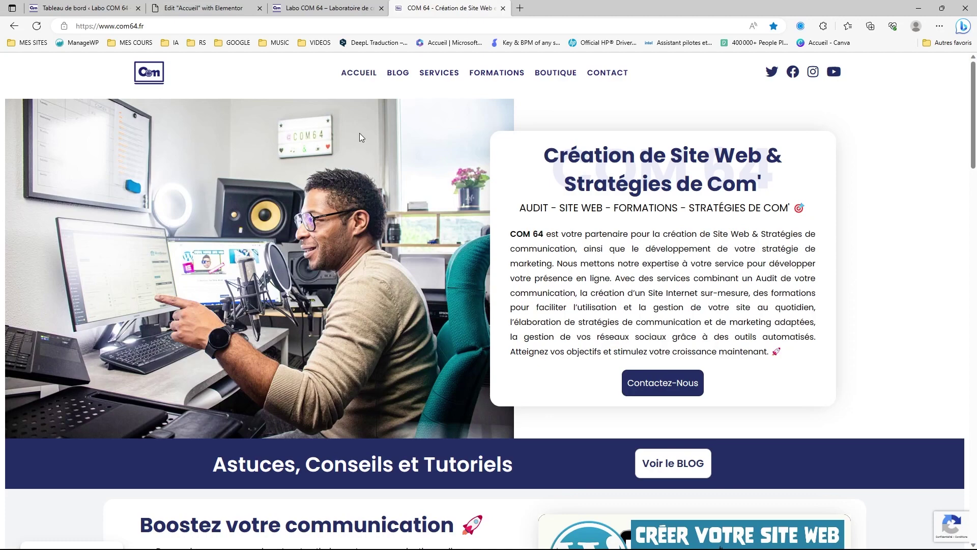
{"action": "scroll", "coordinate": [359, 133], "scroll_direction": "down", "scroll_amount": 4}
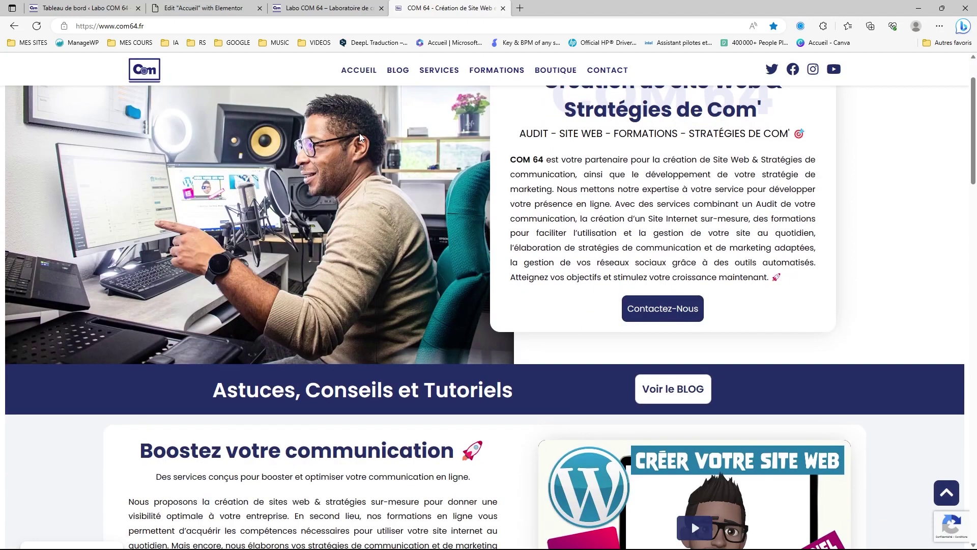
{"action": "scroll", "coordinate": [362, 128], "scroll_direction": "down", "scroll_amount": 3}
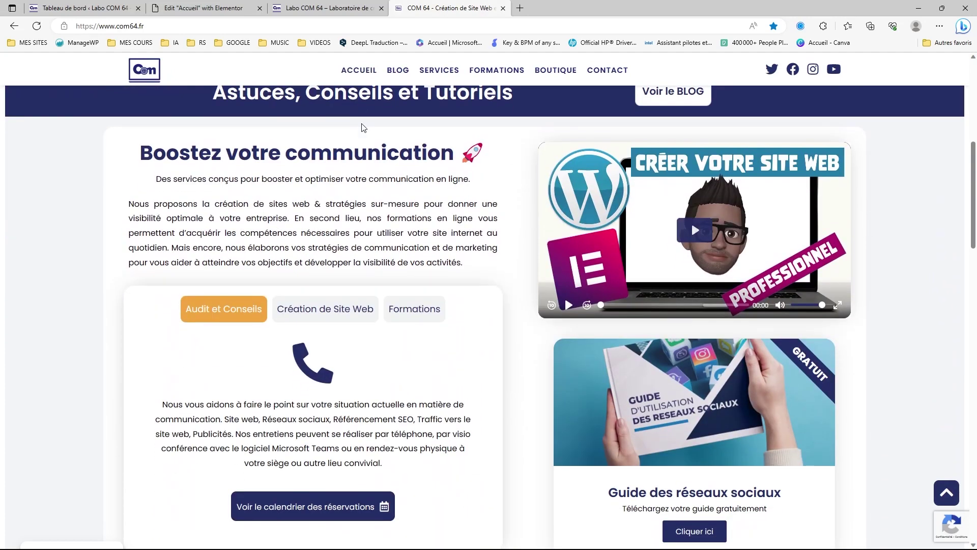
{"action": "scroll", "coordinate": [544, 153], "scroll_direction": "down", "scroll_amount": 6}
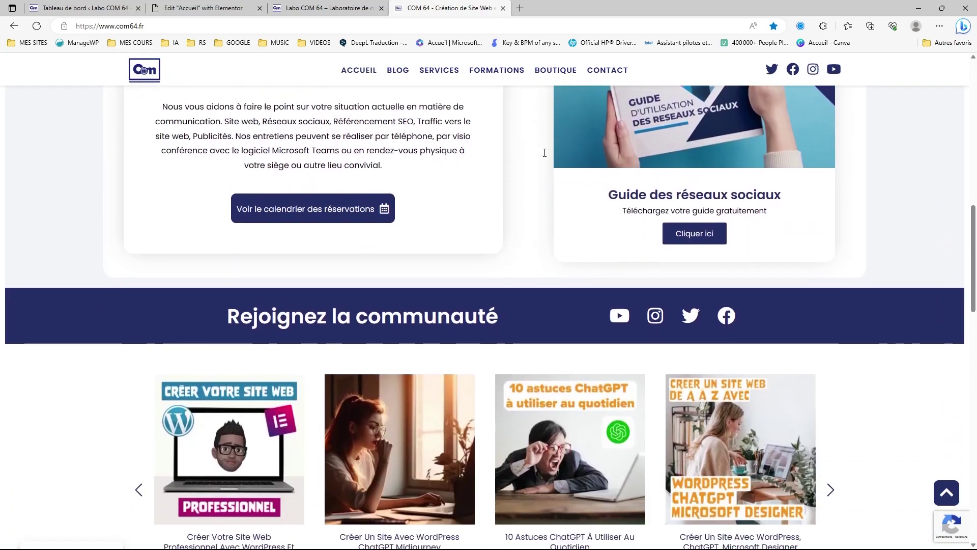
{"action": "scroll", "coordinate": [545, 152], "scroll_direction": "up", "scroll_amount": 3}
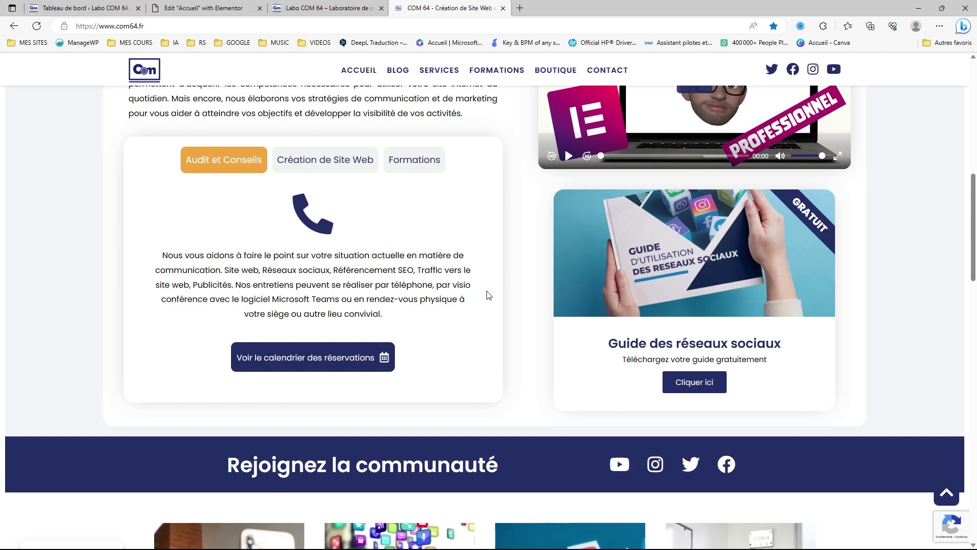
Open the Formations page of the COM 64 site and review its videos, blog articles, subscription form and footer.
{"action": "left_click", "coordinate": [514, 71]}
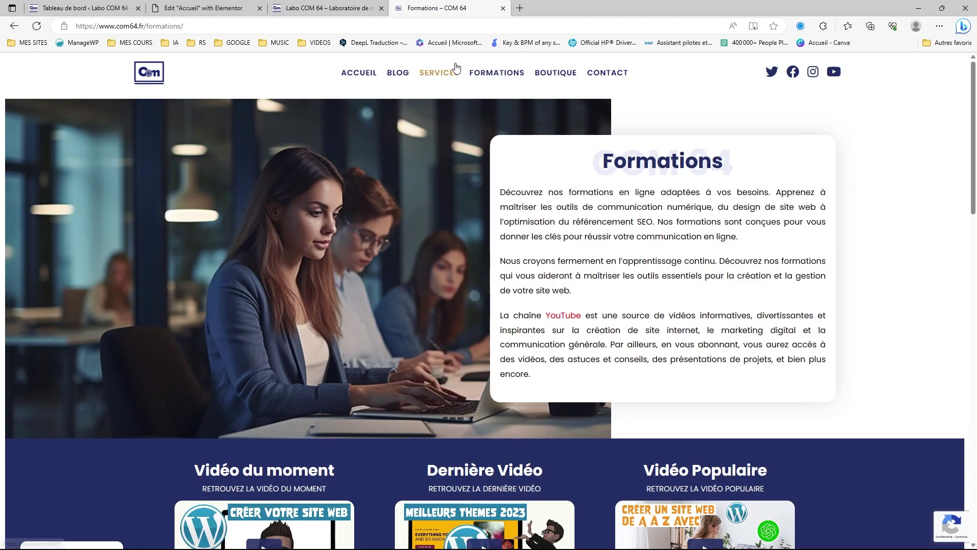
{"action": "scroll", "coordinate": [485, 164], "scroll_direction": "down", "scroll_amount": 3}
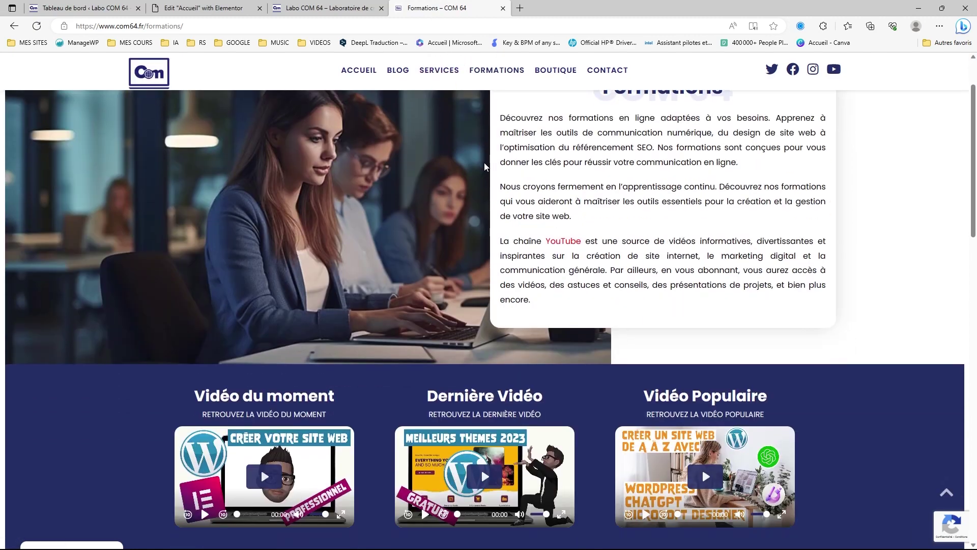
{"action": "scroll", "coordinate": [484, 163], "scroll_direction": "down", "scroll_amount": 10}
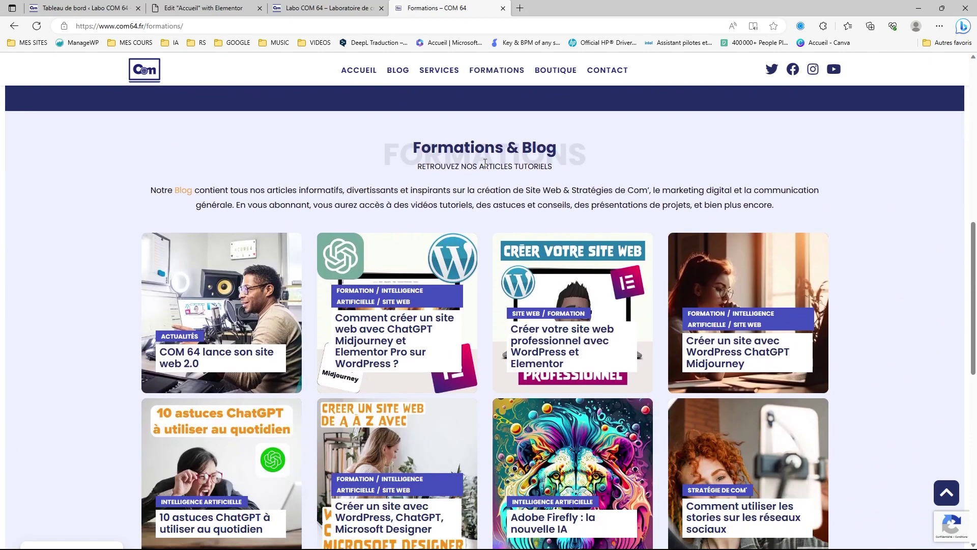
{"action": "scroll", "coordinate": [484, 163], "scroll_direction": "down", "scroll_amount": 7}
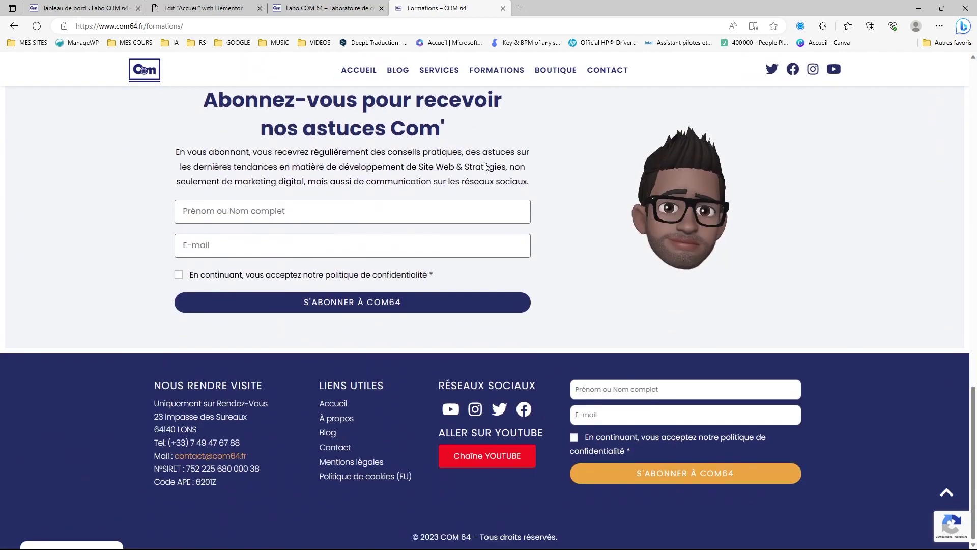
Review the "Abonnez-vous pour recevoir nos astuces Com'" subscription block on the Formations page, and return to the page's introduction.
{"action": "scroll", "coordinate": [484, 163], "scroll_direction": "up", "scroll_amount": 2}
{"action": "scroll", "coordinate": [485, 166], "scroll_direction": "down", "scroll_amount": 3}
{"action": "scroll", "coordinate": [485, 163], "scroll_direction": "up", "scroll_amount": 3}
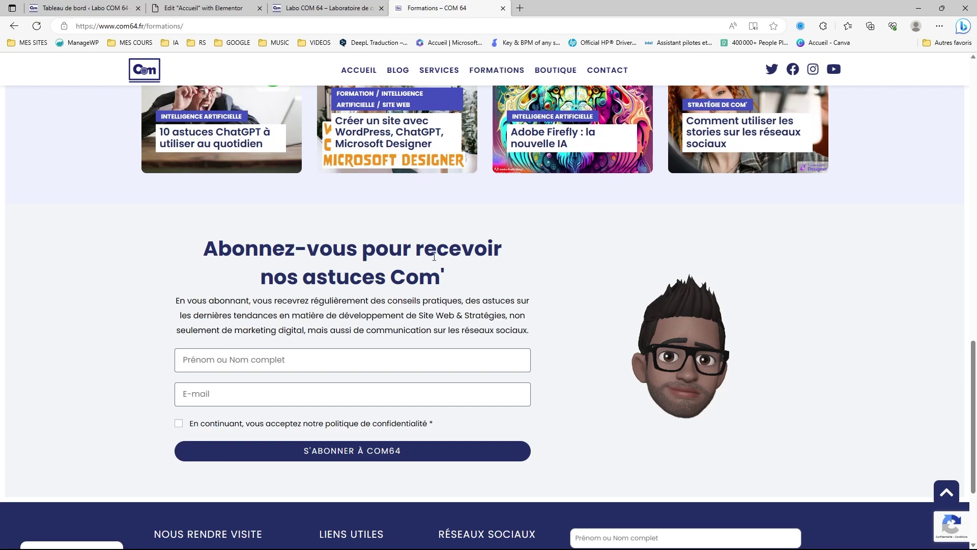
{"action": "scroll", "coordinate": [433, 259], "scroll_direction": "down", "scroll_amount": 1}
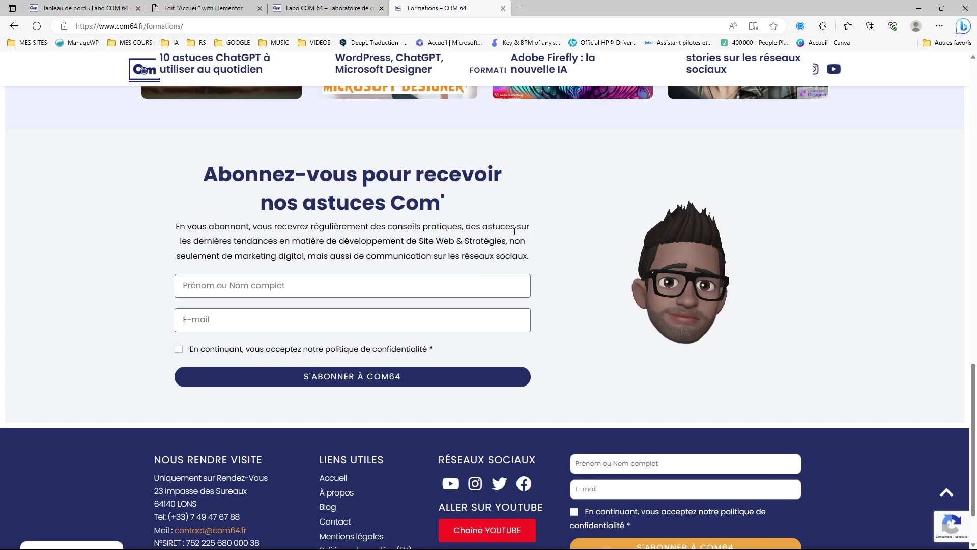
{"action": "scroll", "coordinate": [512, 233], "scroll_direction": "down", "scroll_amount": 1}
{"action": "scroll", "coordinate": [894, 277], "scroll_direction": "up", "scroll_amount": 8}
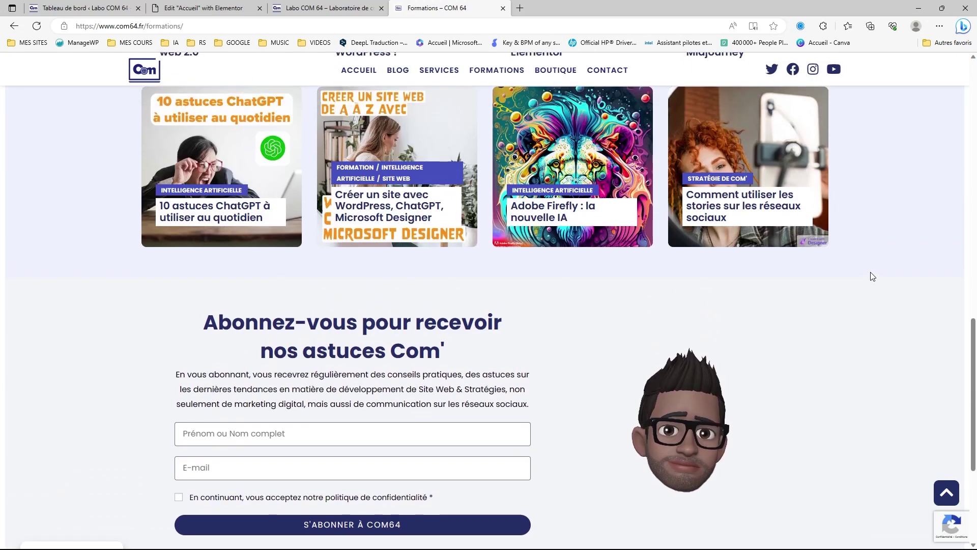
{"action": "scroll", "coordinate": [833, 299], "scroll_direction": "up", "scroll_amount": 10}
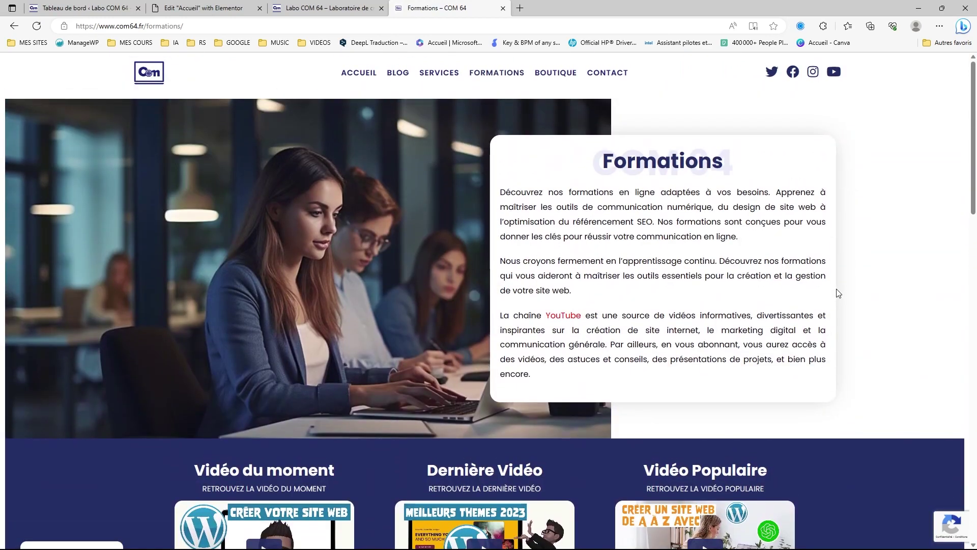
Open the Services page of the COM 64 site and review its introduction and the Audit et Conseils section with its booking calendar.
{"action": "left_click", "coordinate": [450, 70]}
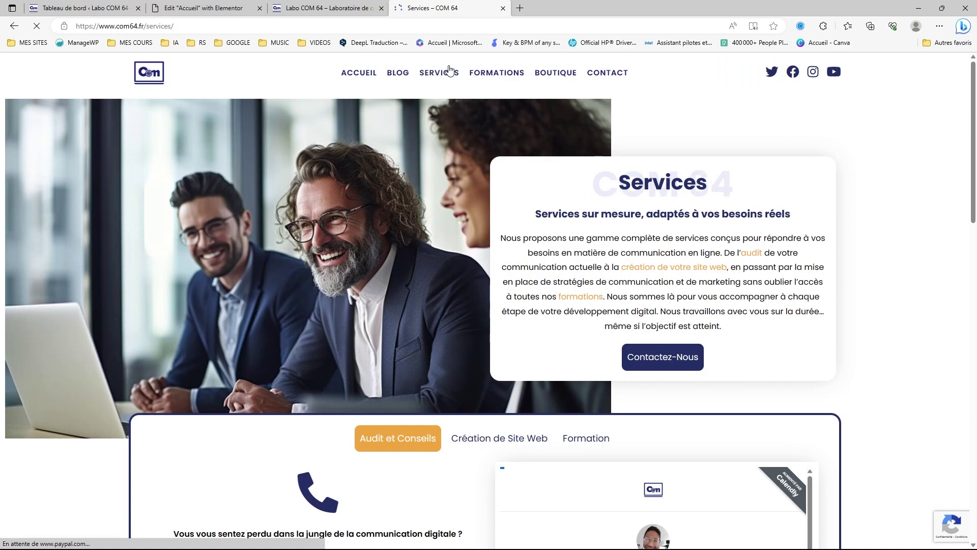
{"action": "scroll", "coordinate": [512, 159], "scroll_direction": "down", "scroll_amount": 1}
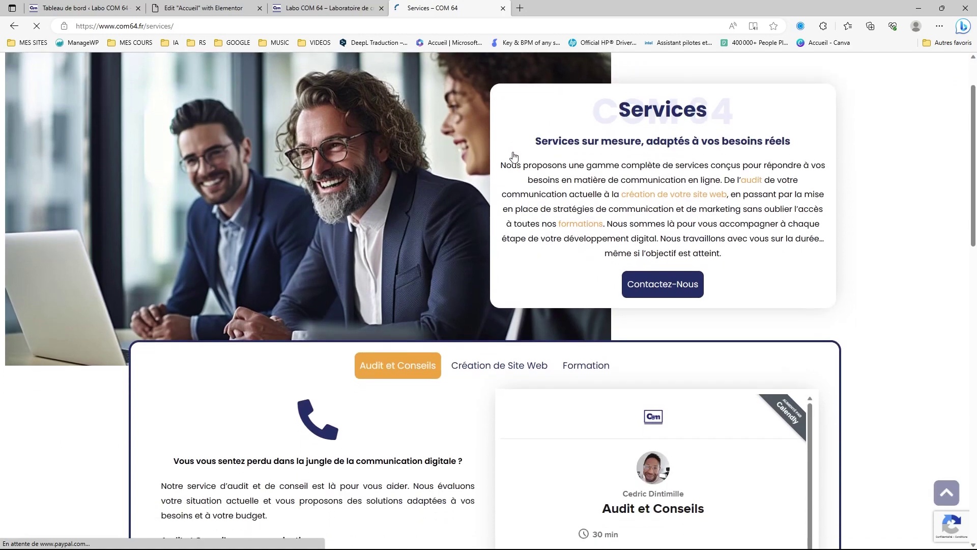
{"action": "scroll", "coordinate": [514, 157], "scroll_direction": "down", "scroll_amount": 4}
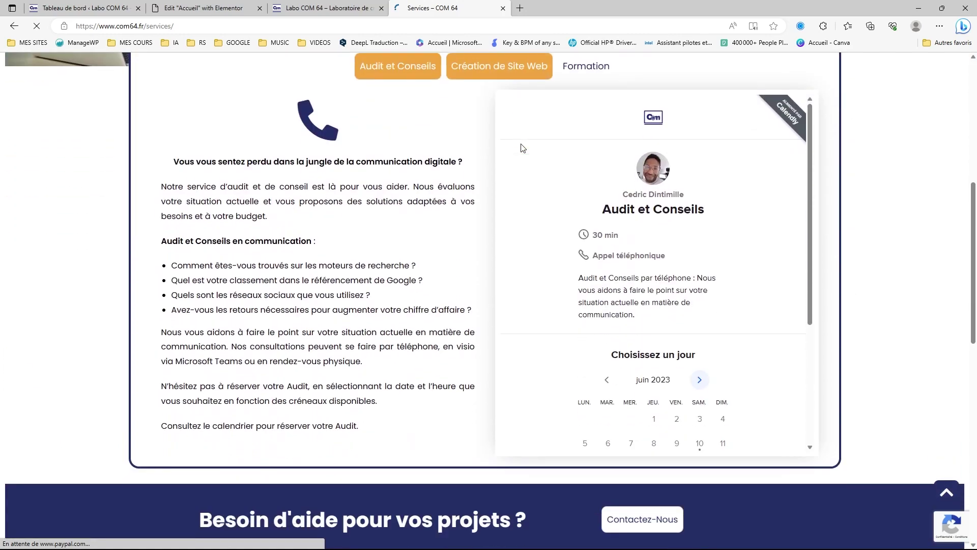
{"action": "scroll", "coordinate": [488, 145], "scroll_direction": "up", "scroll_amount": 4}
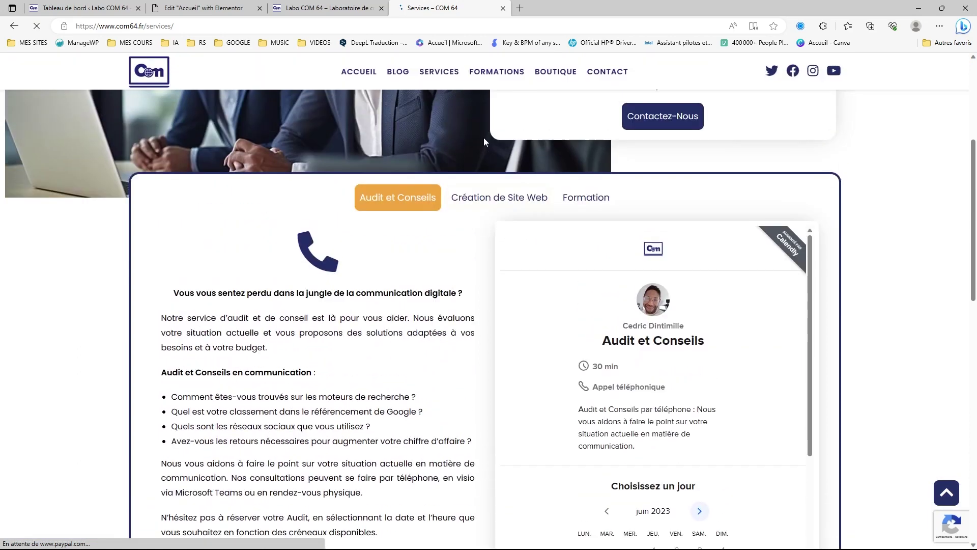
{"action": "scroll", "coordinate": [623, 168], "scroll_direction": "up", "scroll_amount": 1}
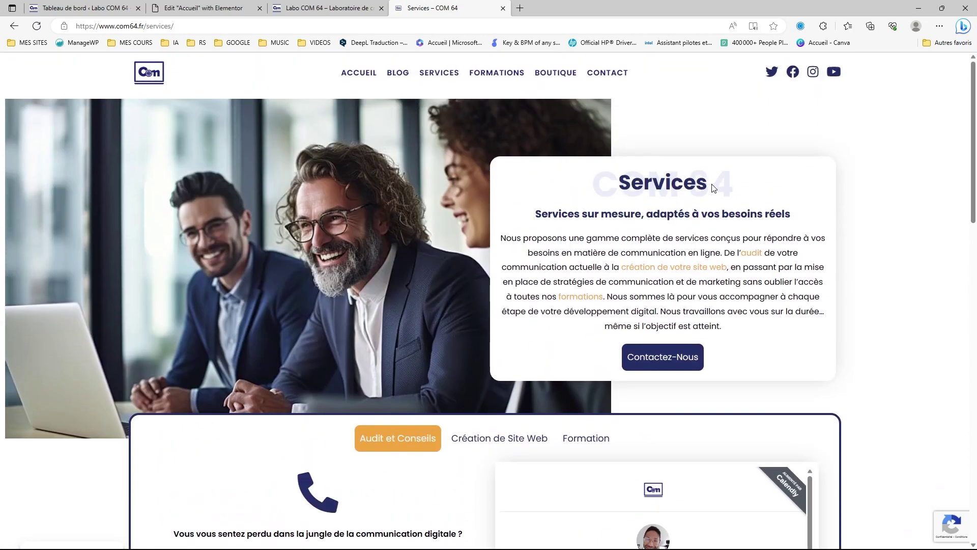